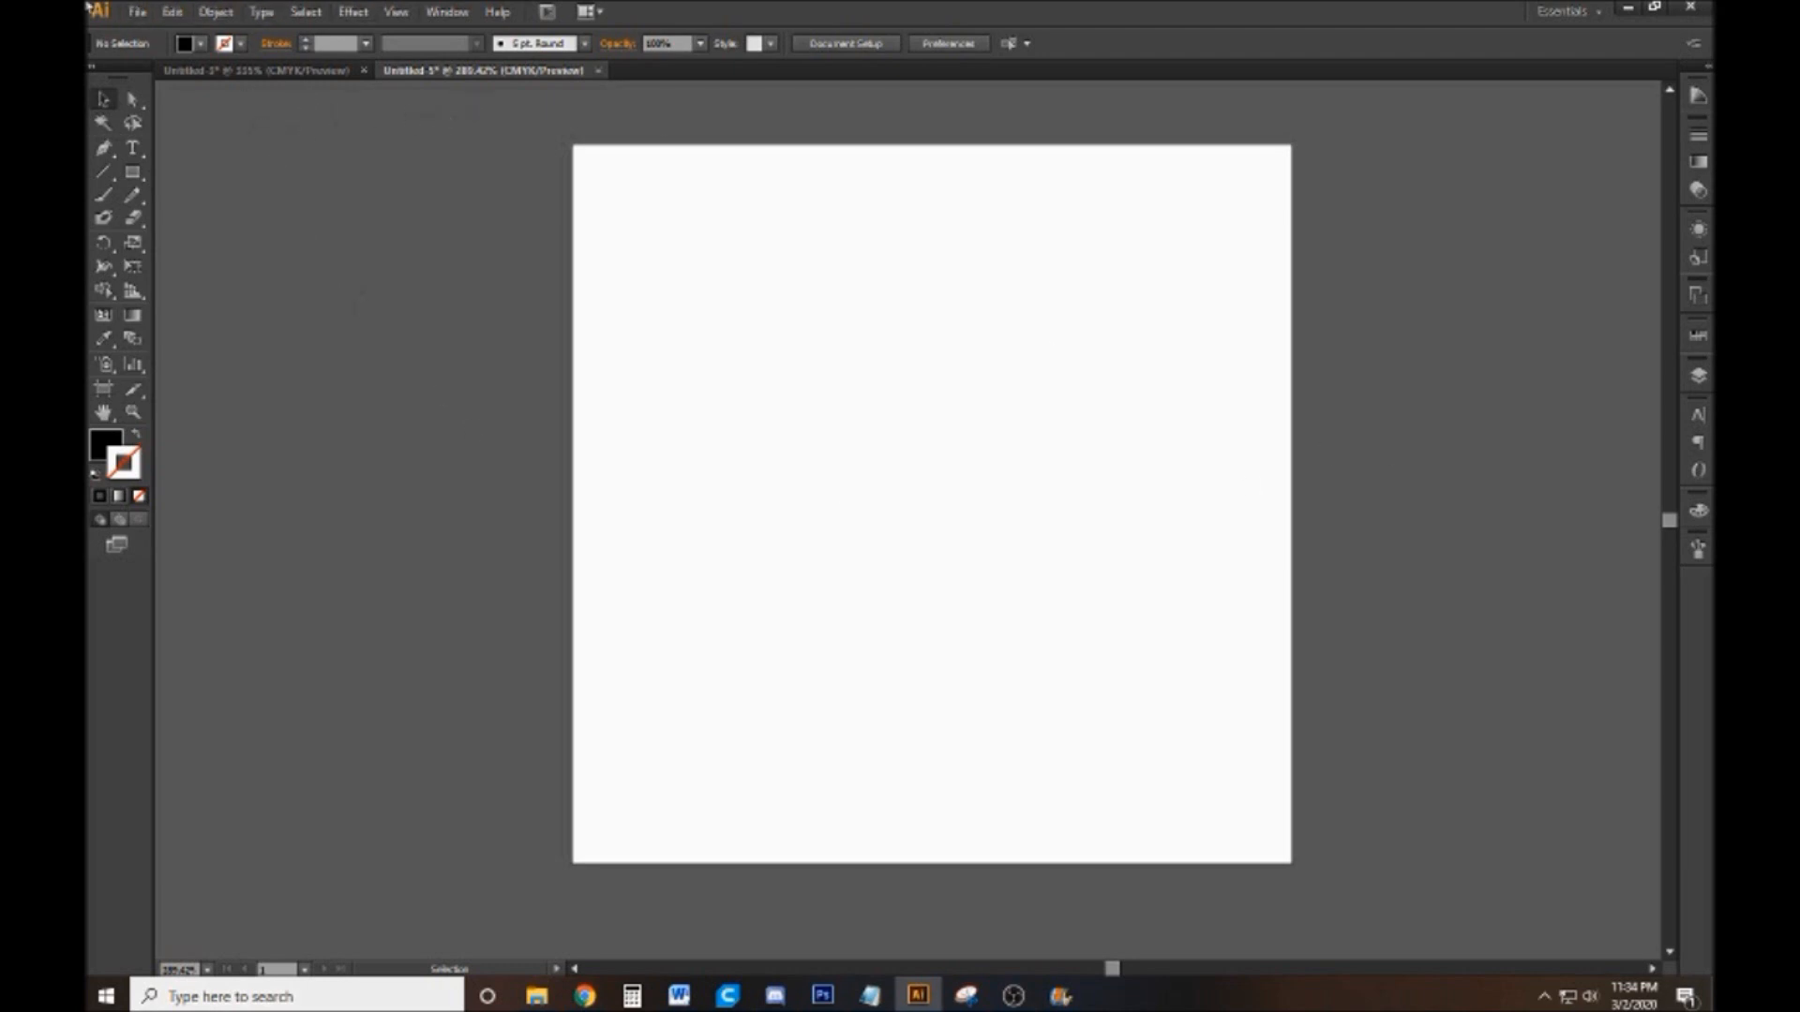
Create a new single-artboard document 256 px wide and 256 px high
left_click(136, 11)
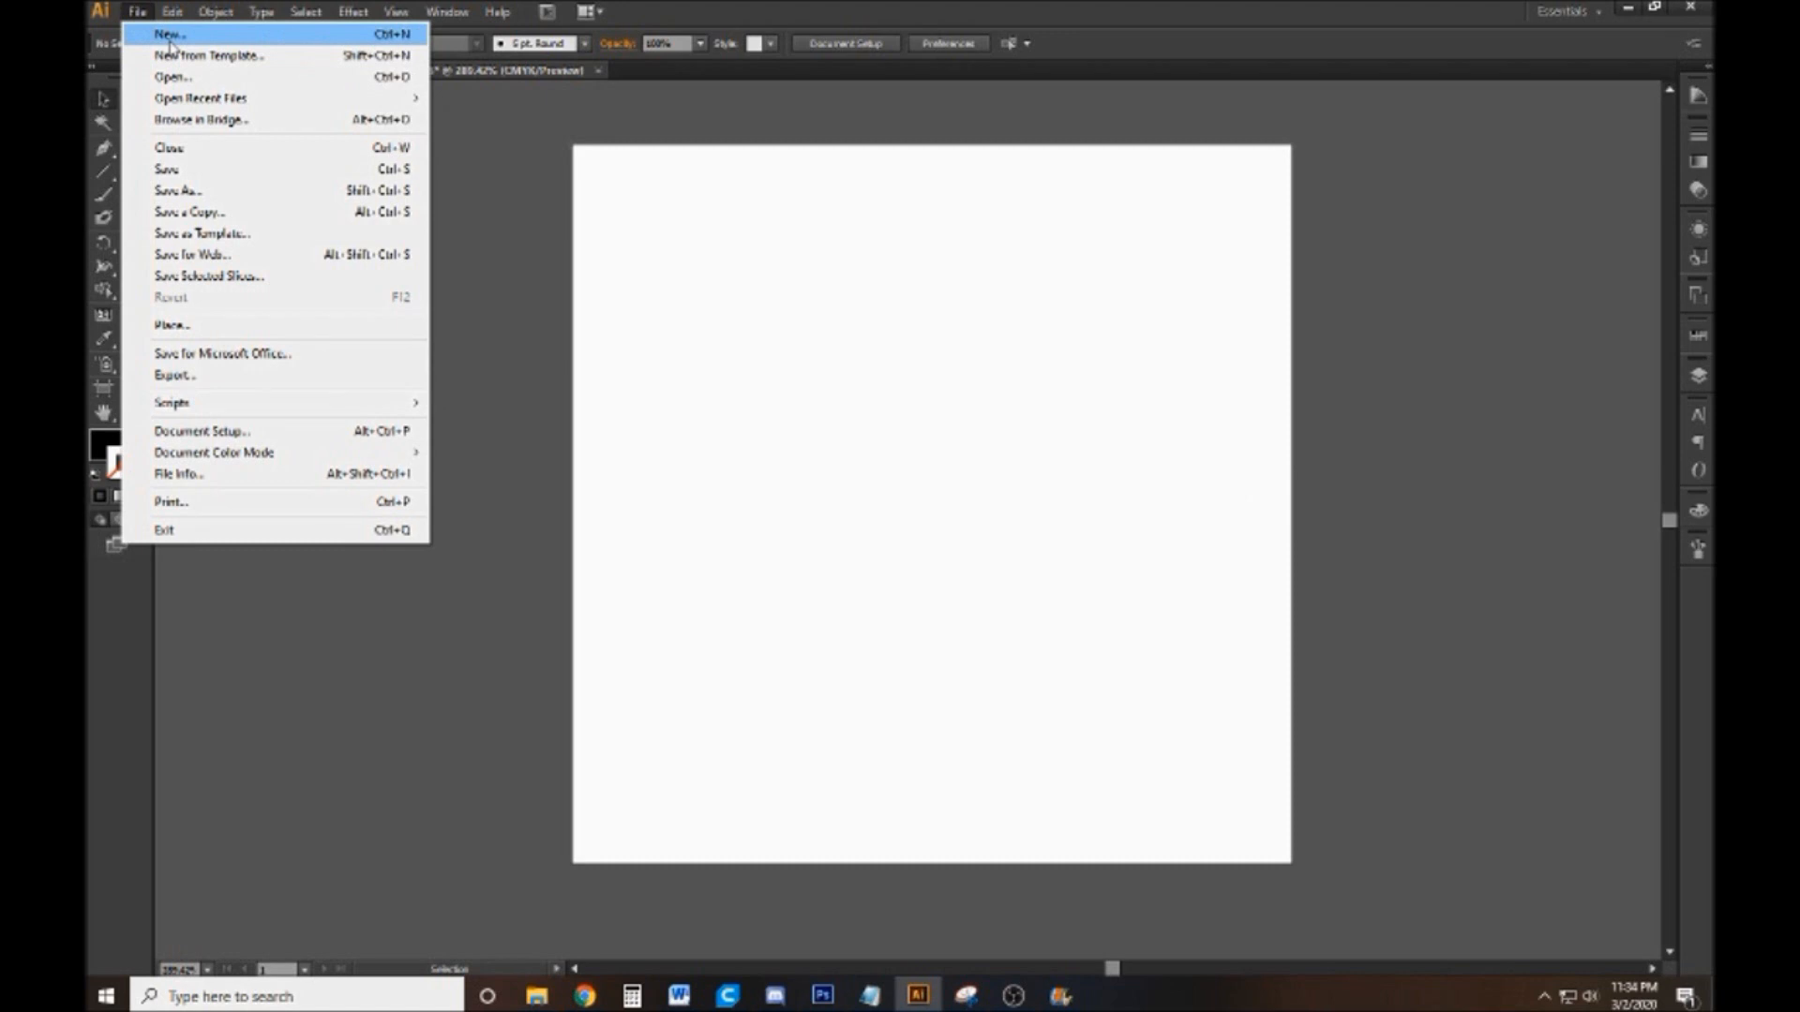
left_click(170, 37)
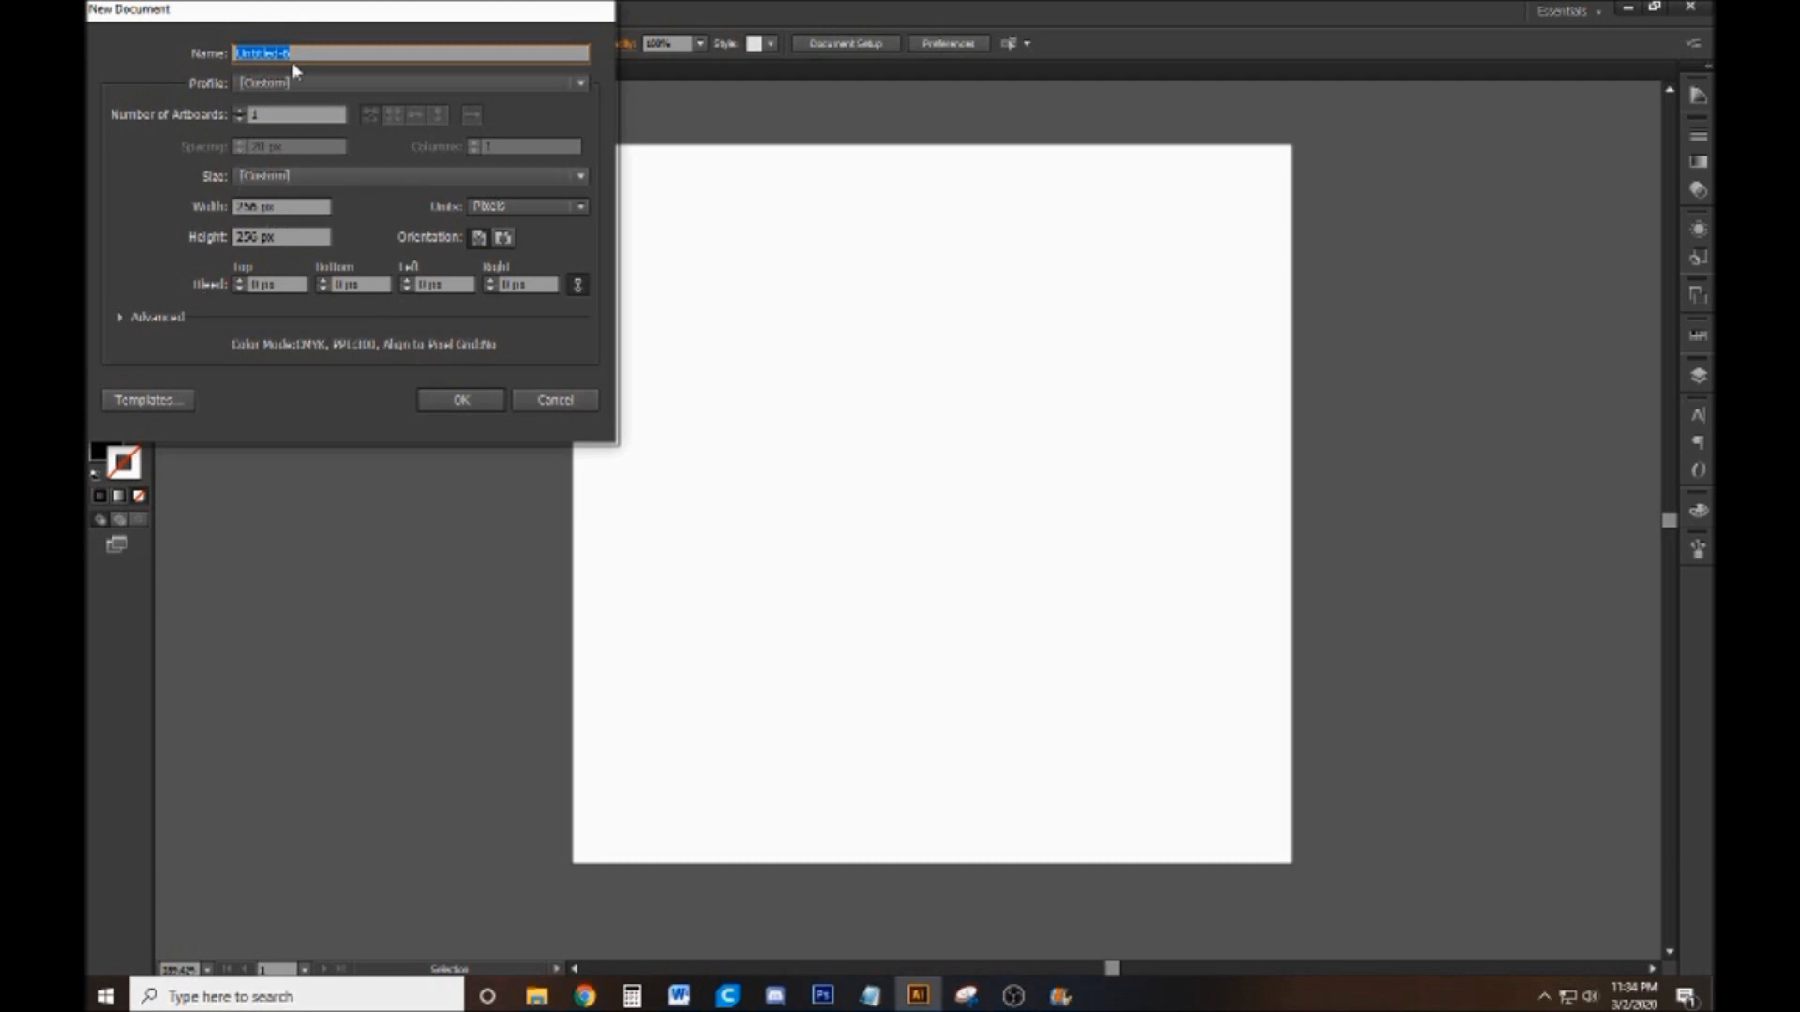
left_click(476, 401)
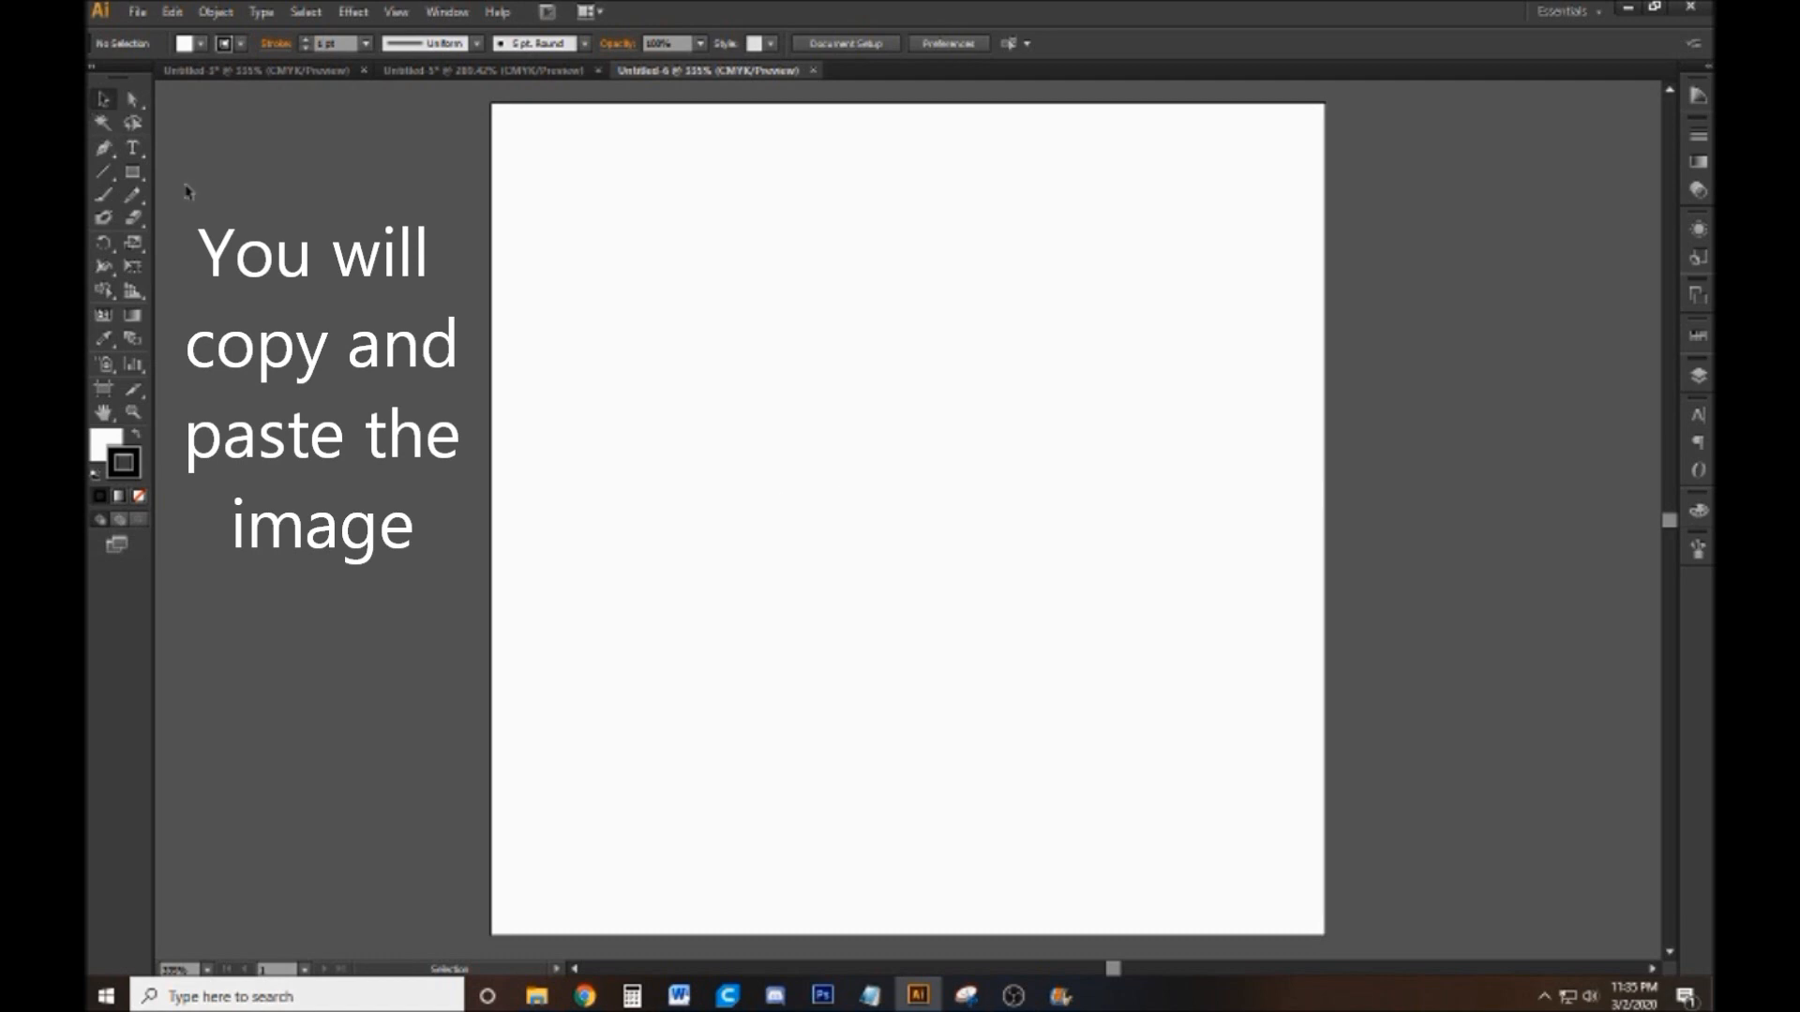
Paste the copied rooster line-art image into the new document
key("ctrl+v")
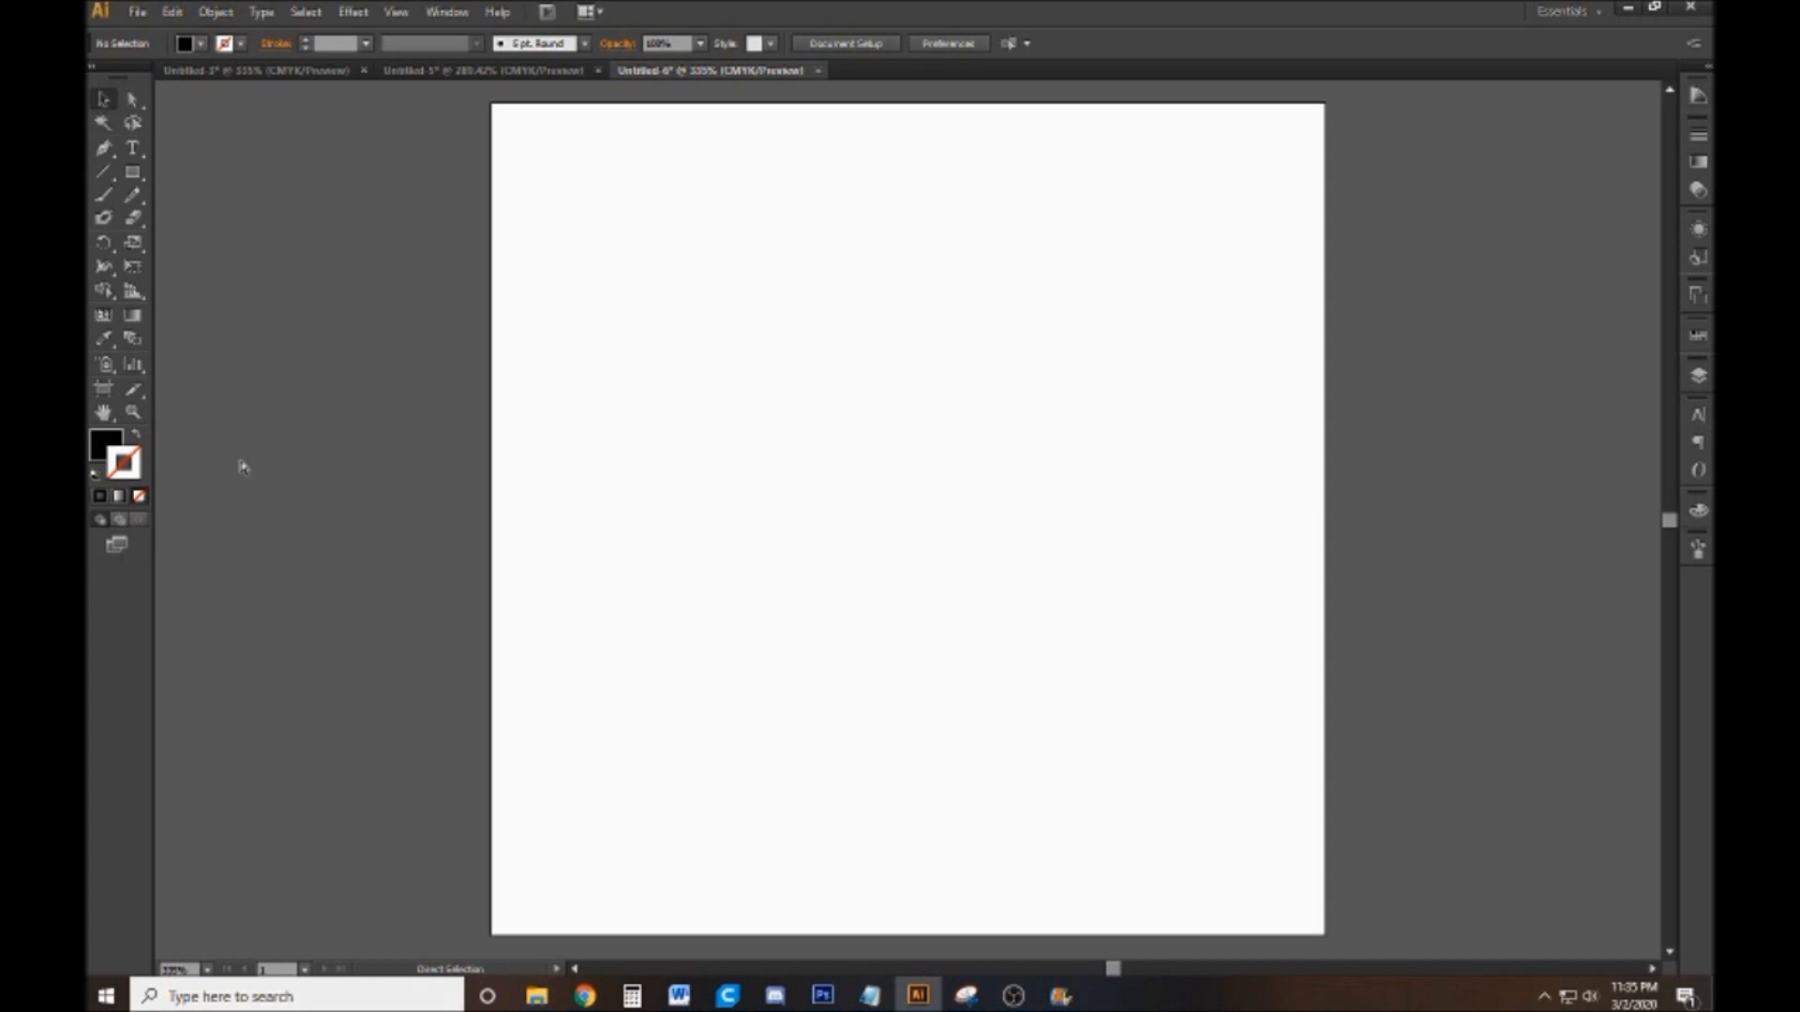
key("ctrl+v")
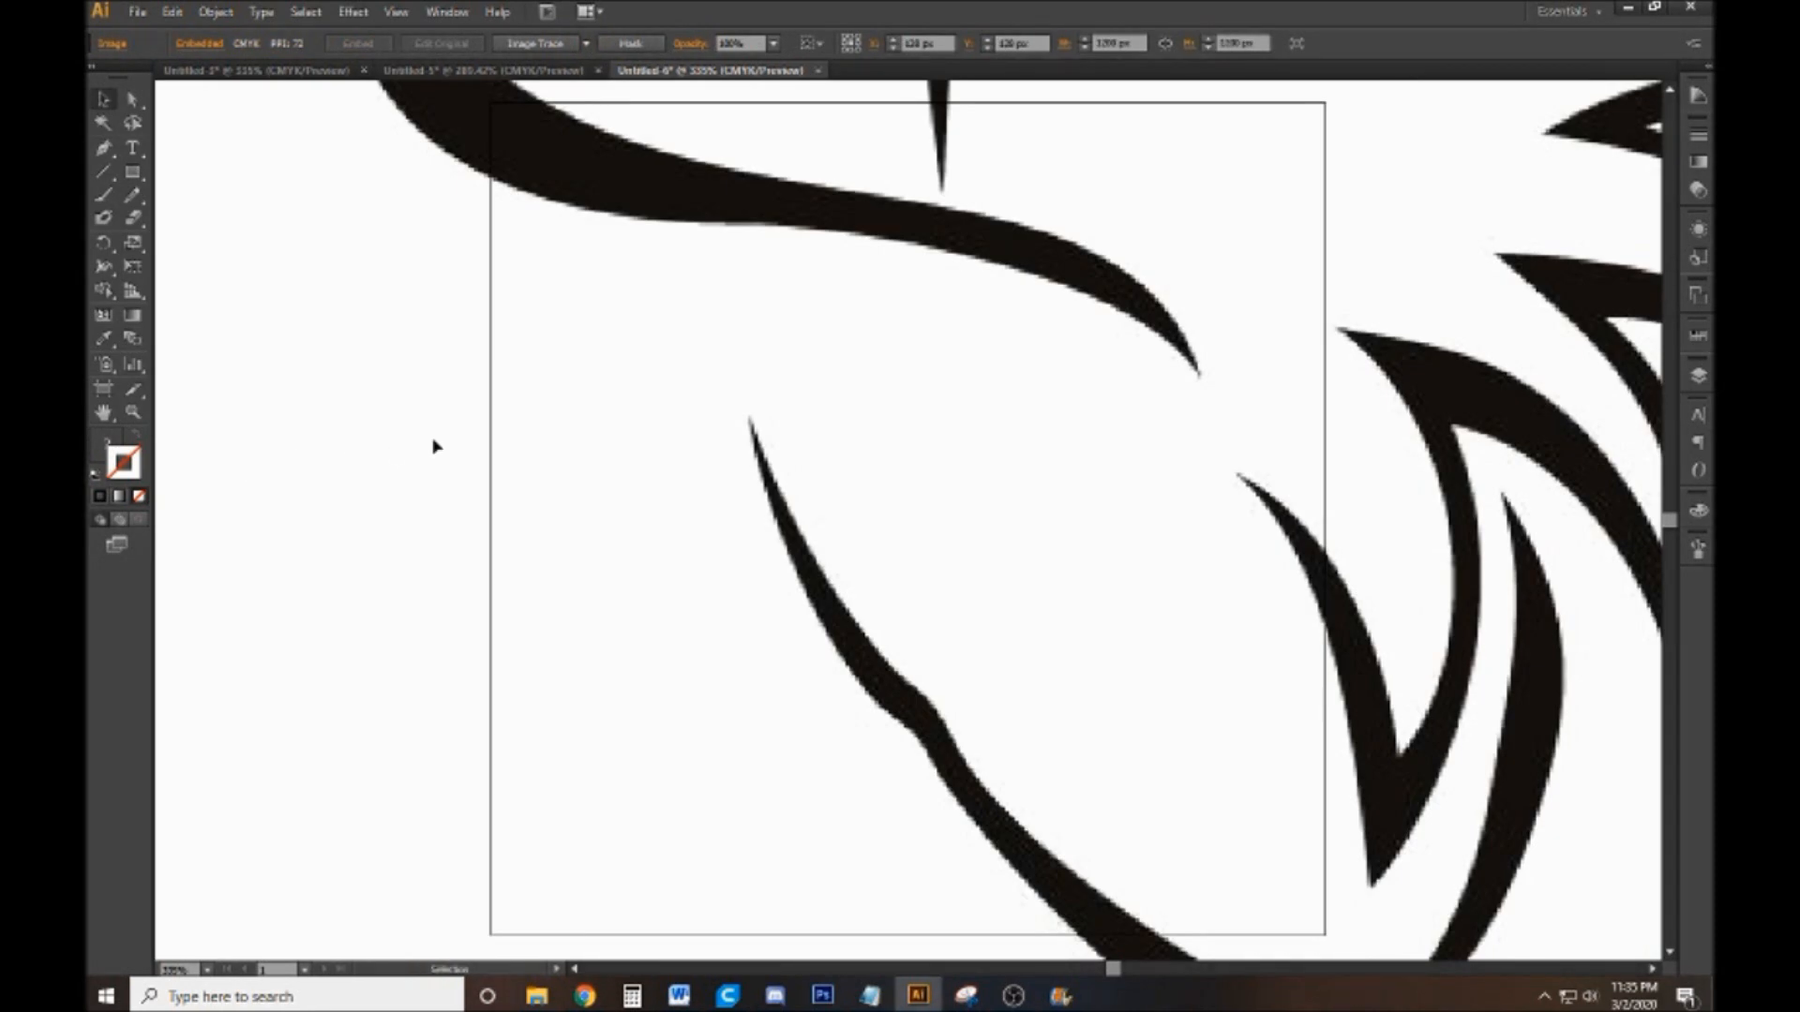
key("z")
left_click(856, 442, "alt")
left_click(856, 444, "alt")
left_click(863, 450, "alt")
left_click(915, 480, "alt")
left_click(934, 516, "alt")
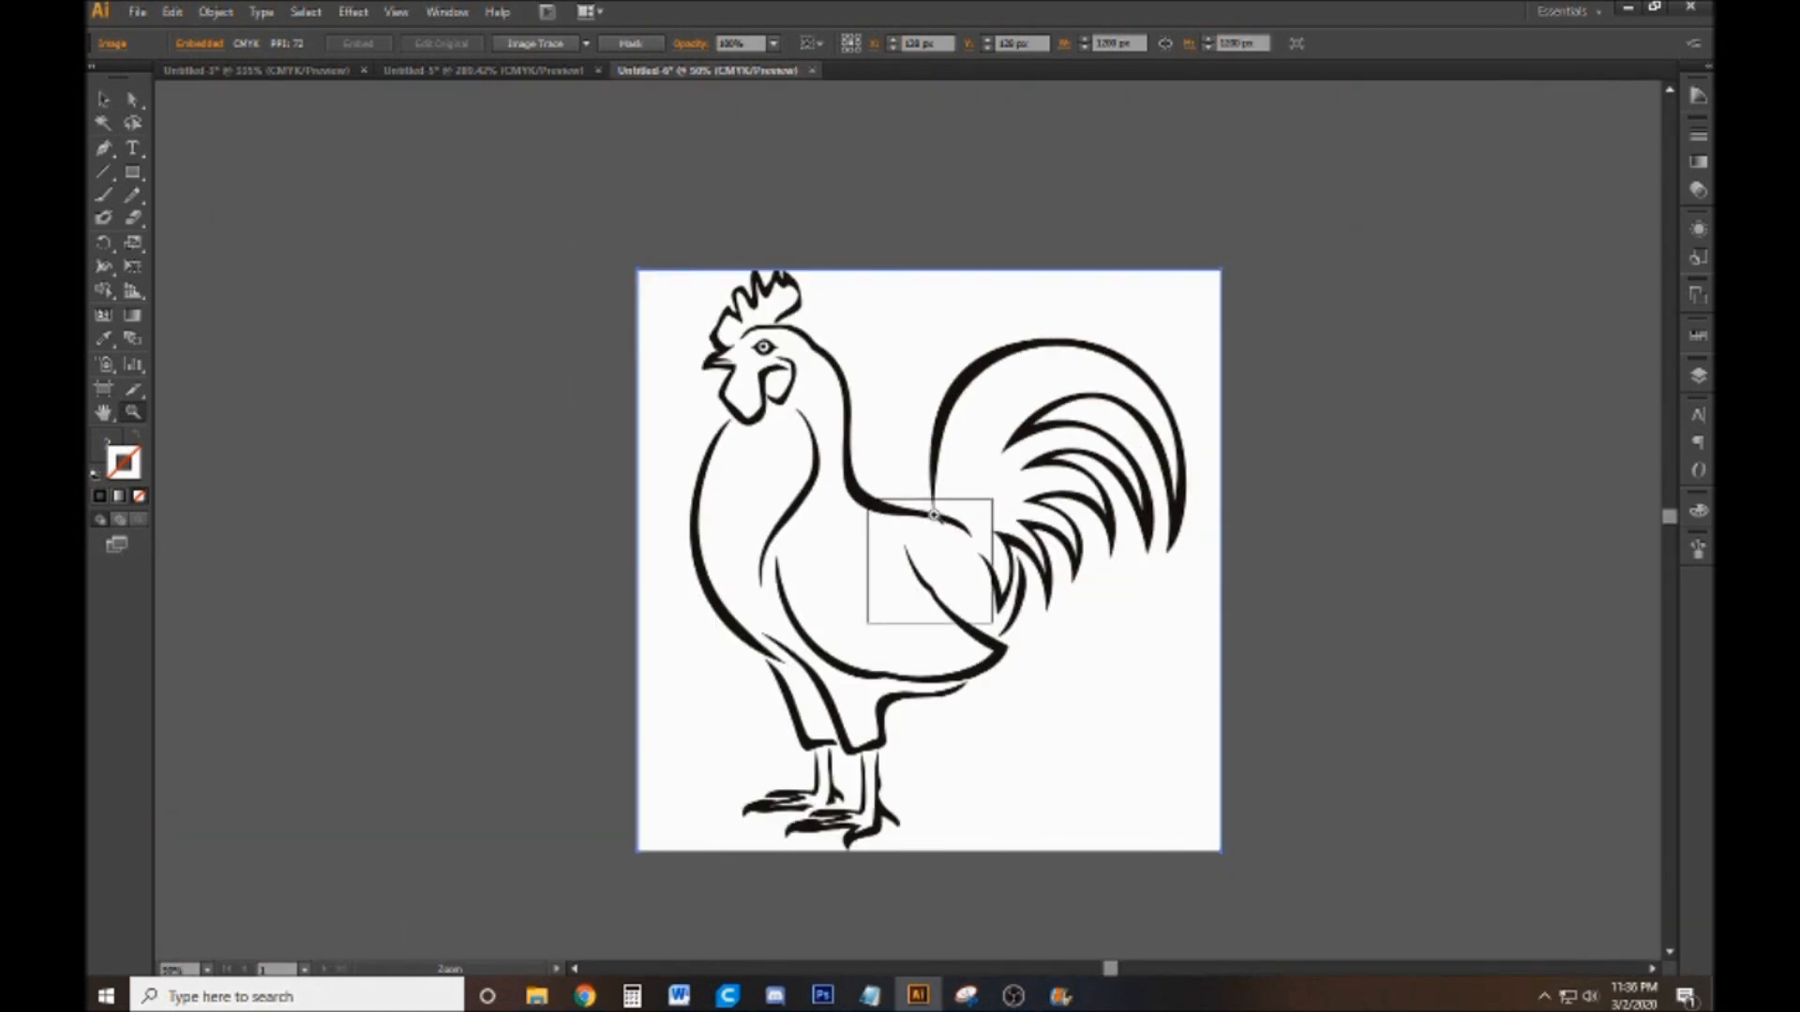
left_click(104, 100)
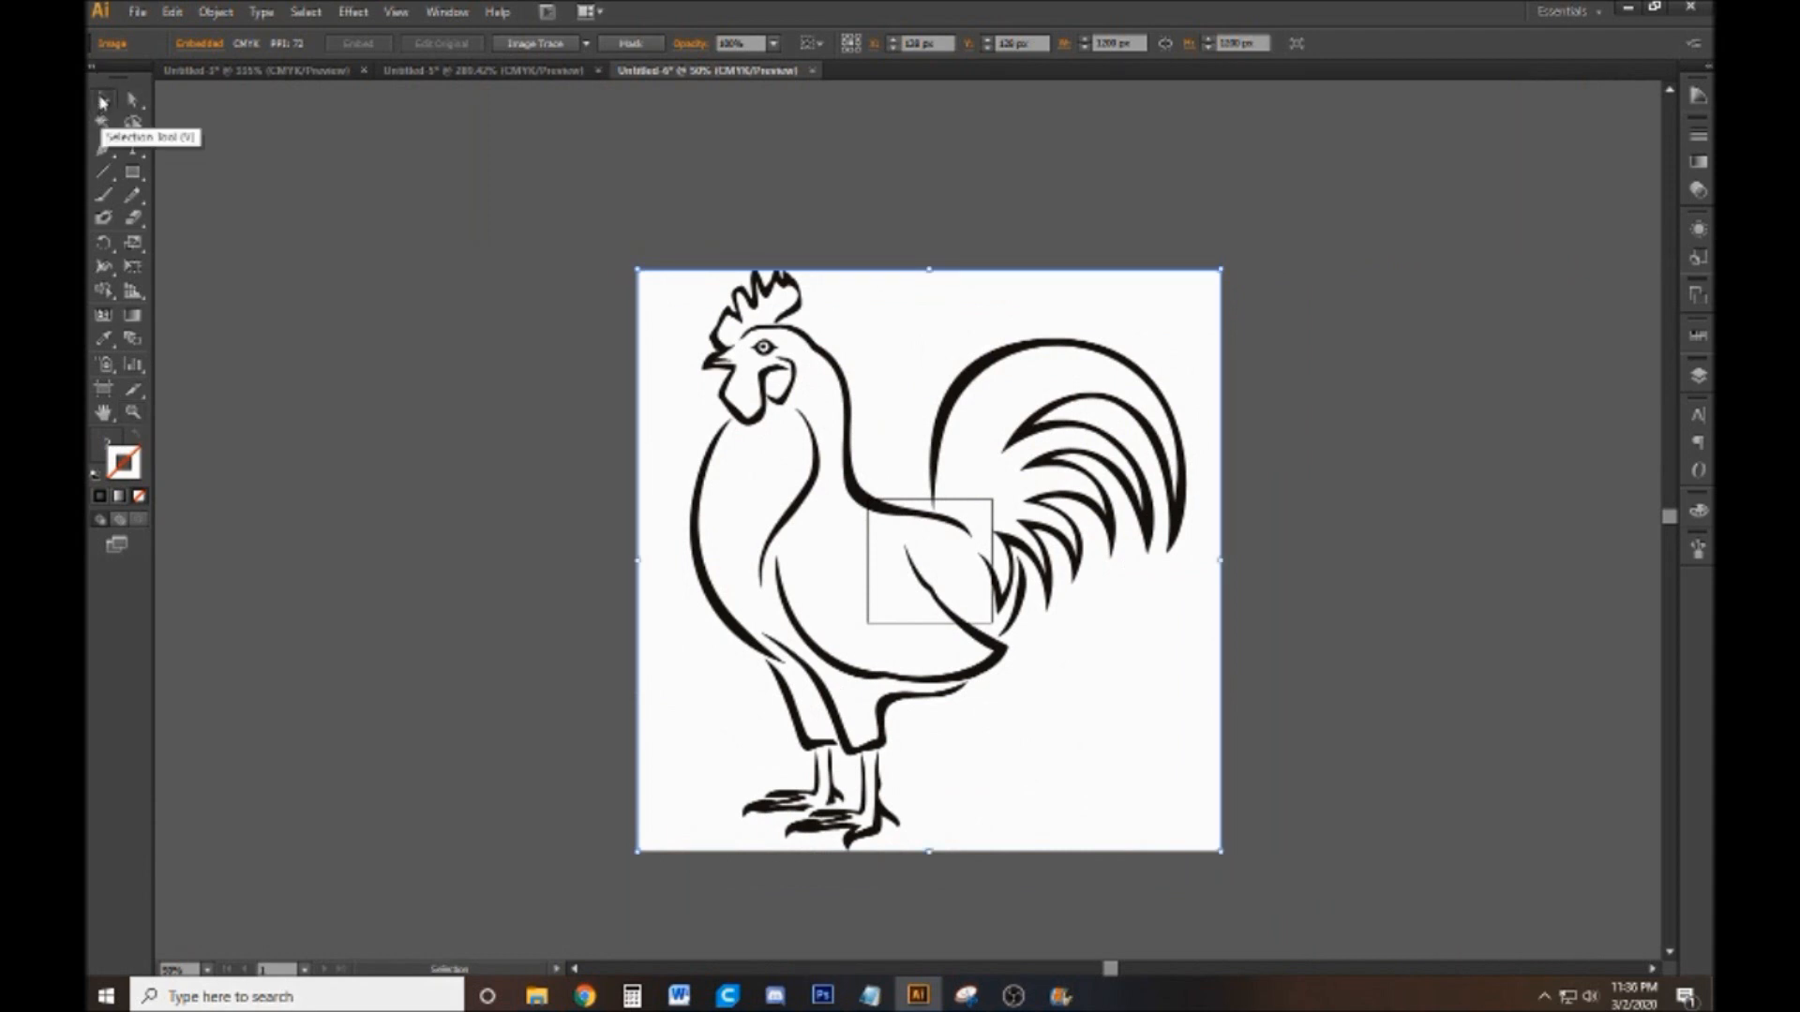
left_click(136, 105)
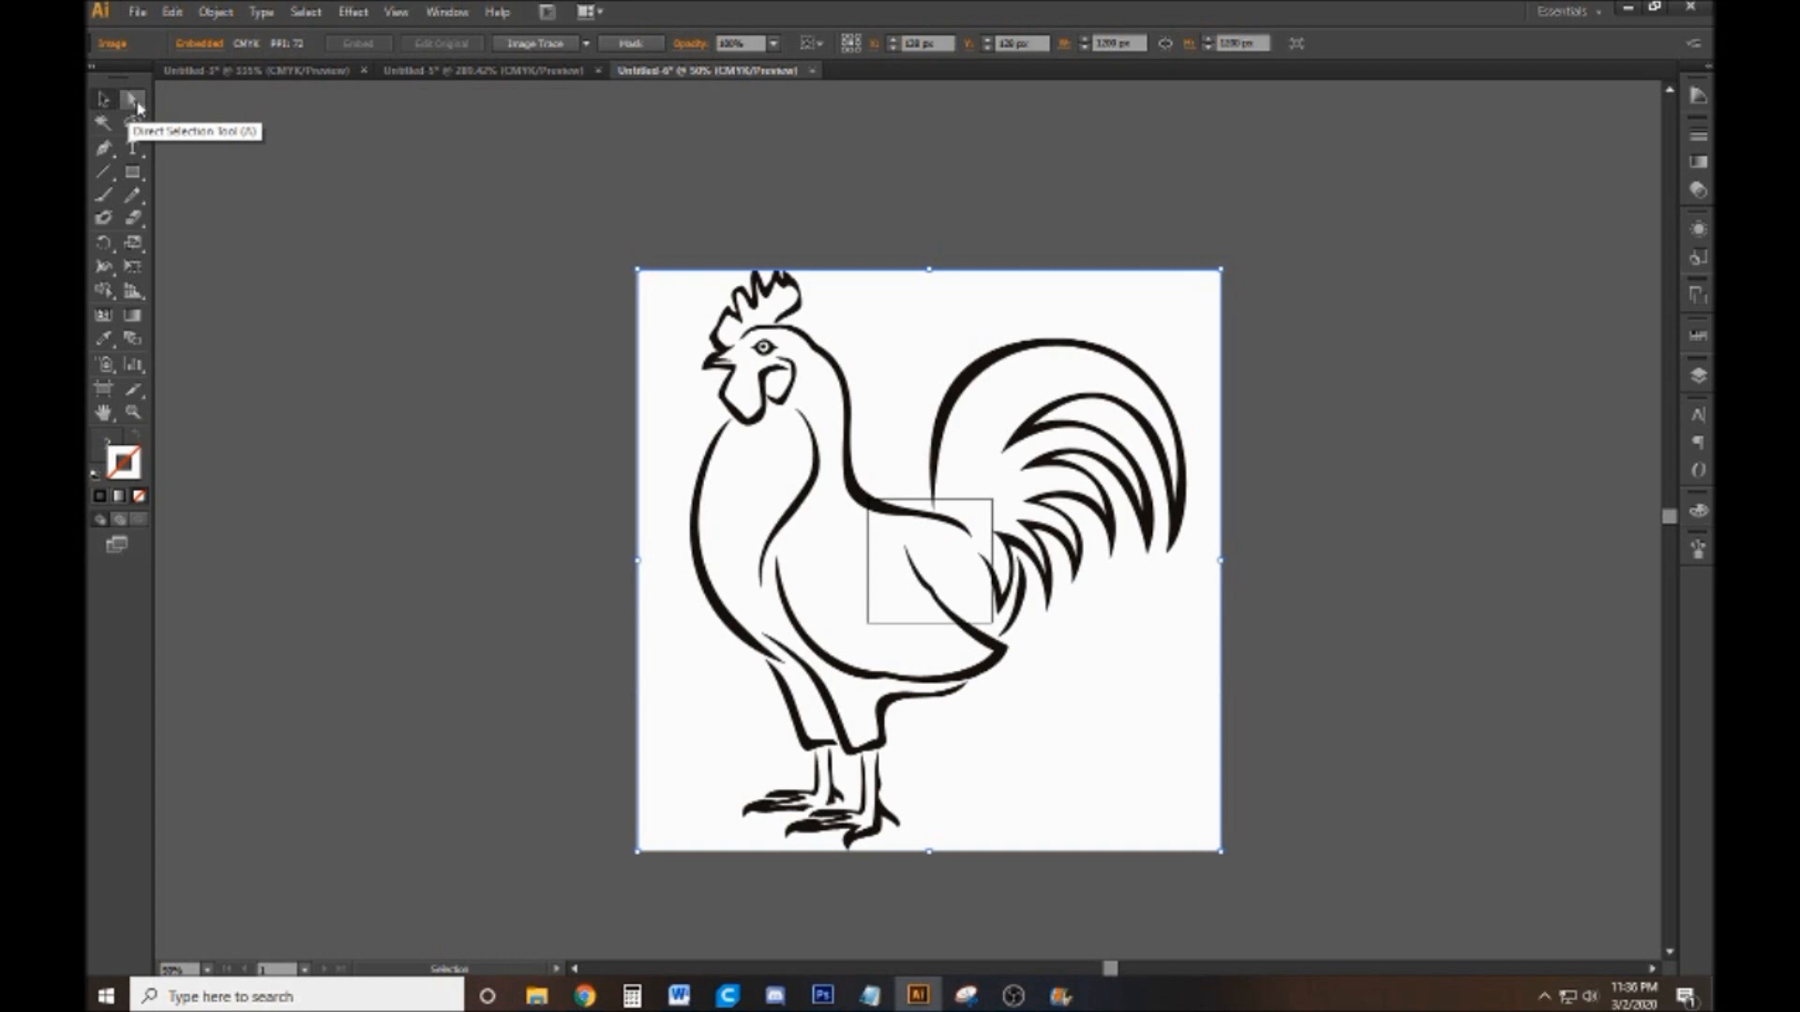
left_click(105, 99)
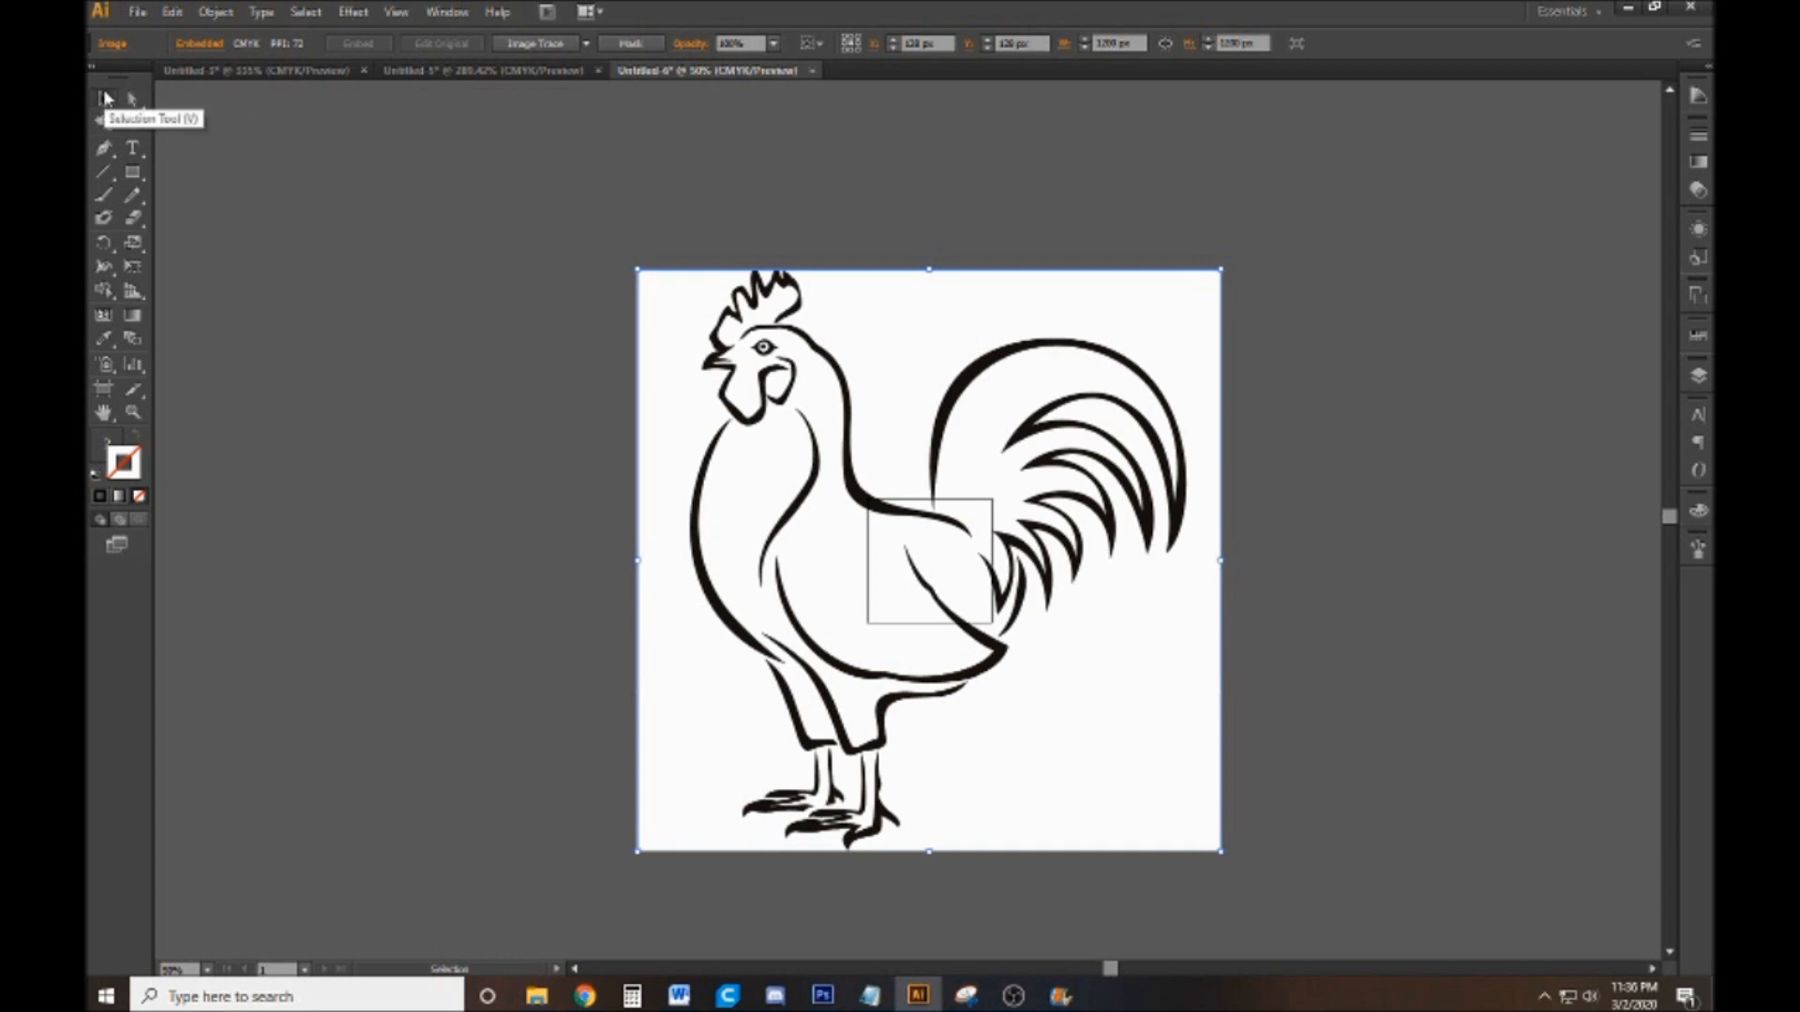
left_click(243, 215)
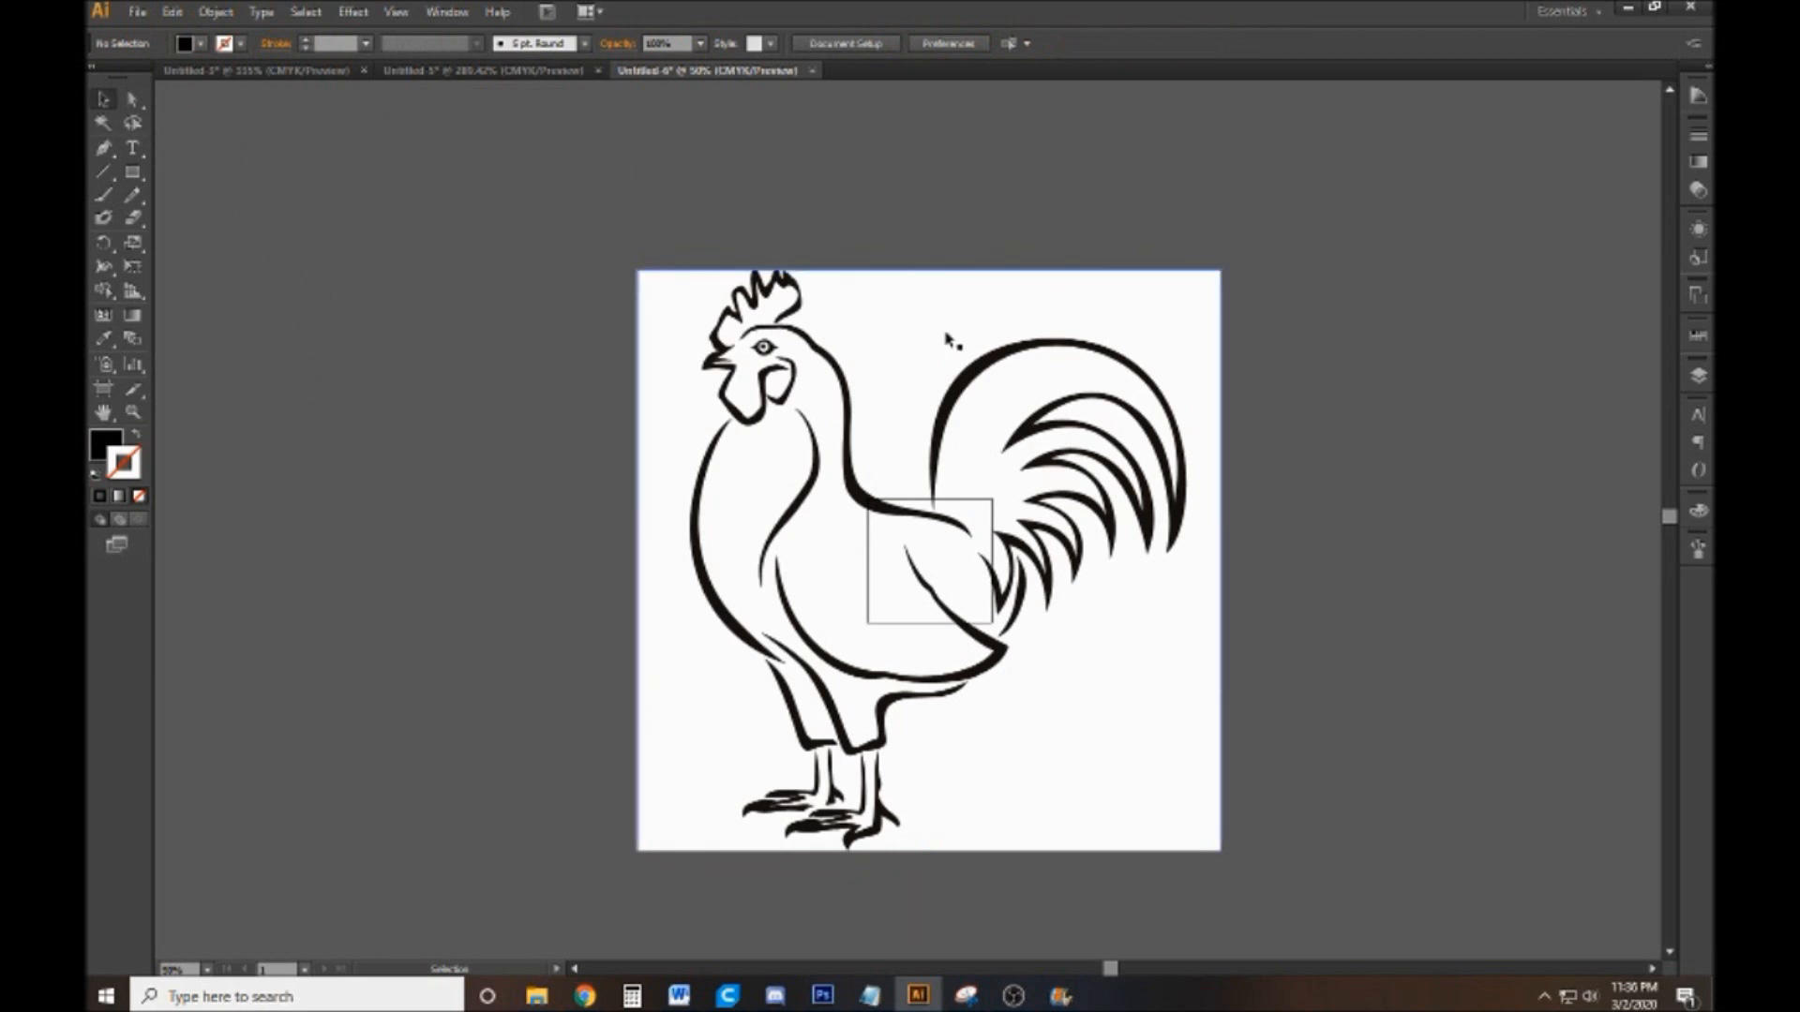
Convert the rooster image to vector paths with Image Trace Make and Expand, and clear the selection
left_click(973, 609)
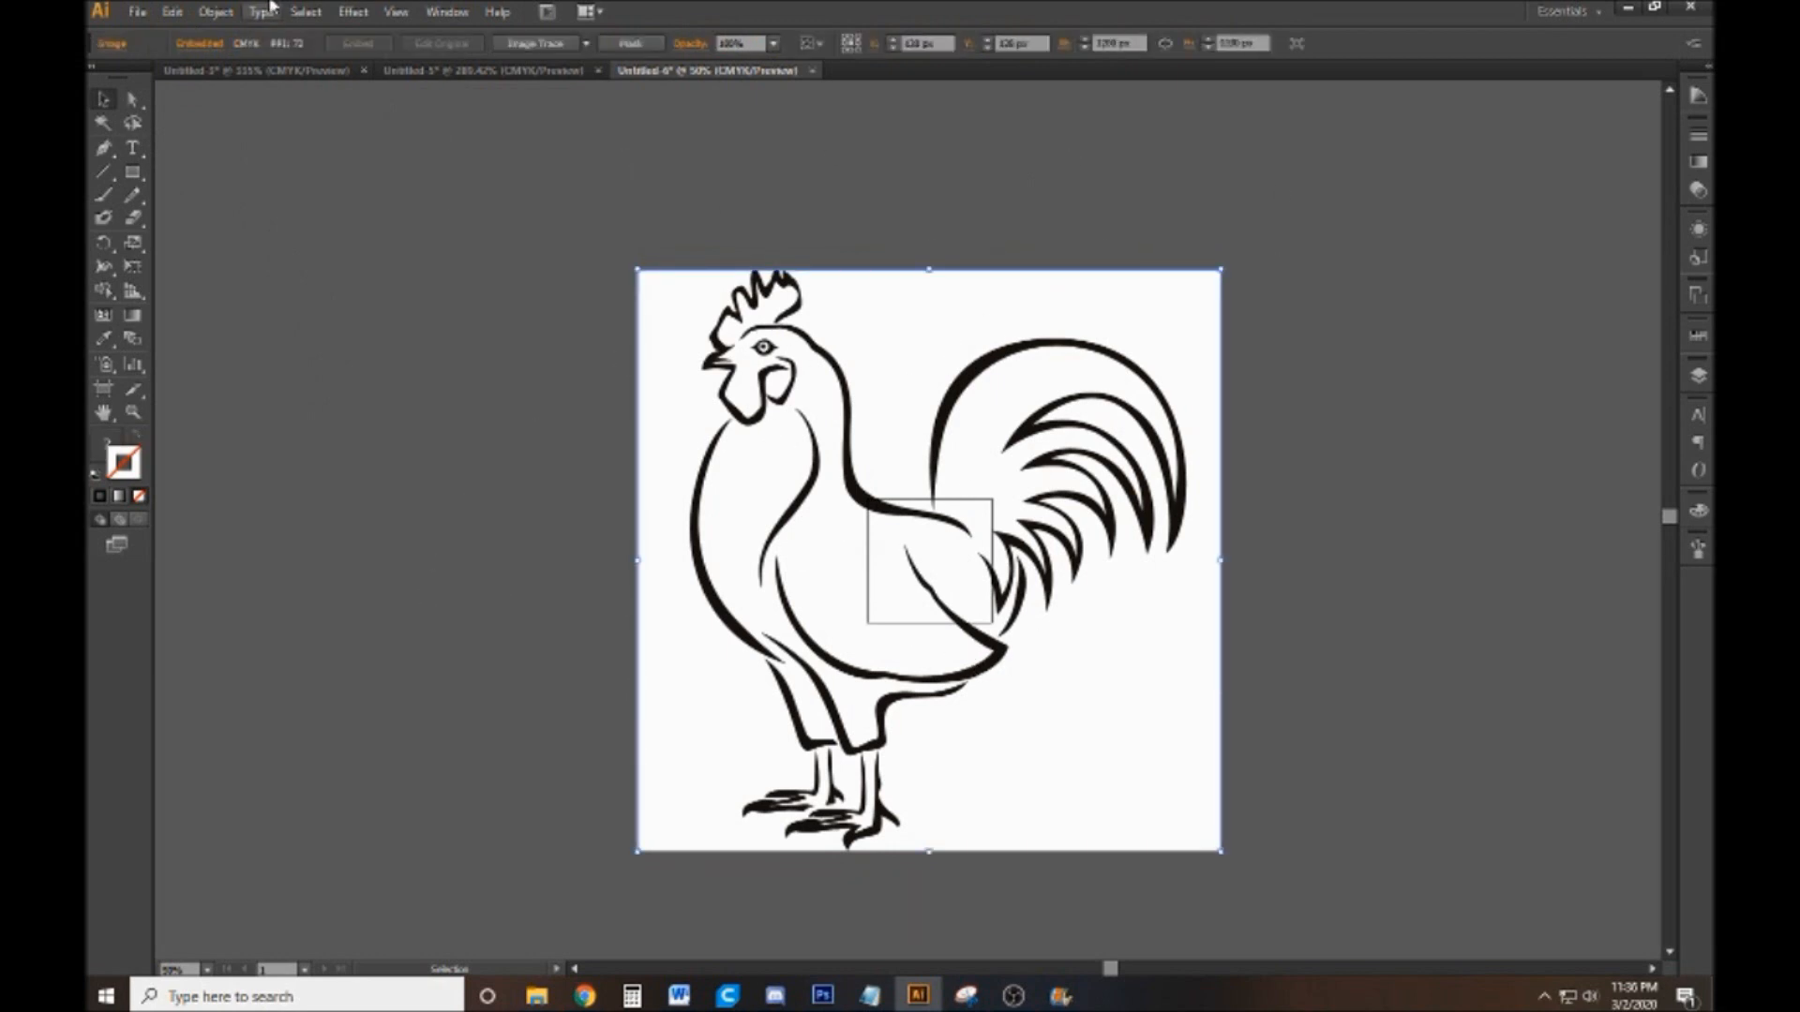
left_click(217, 12)
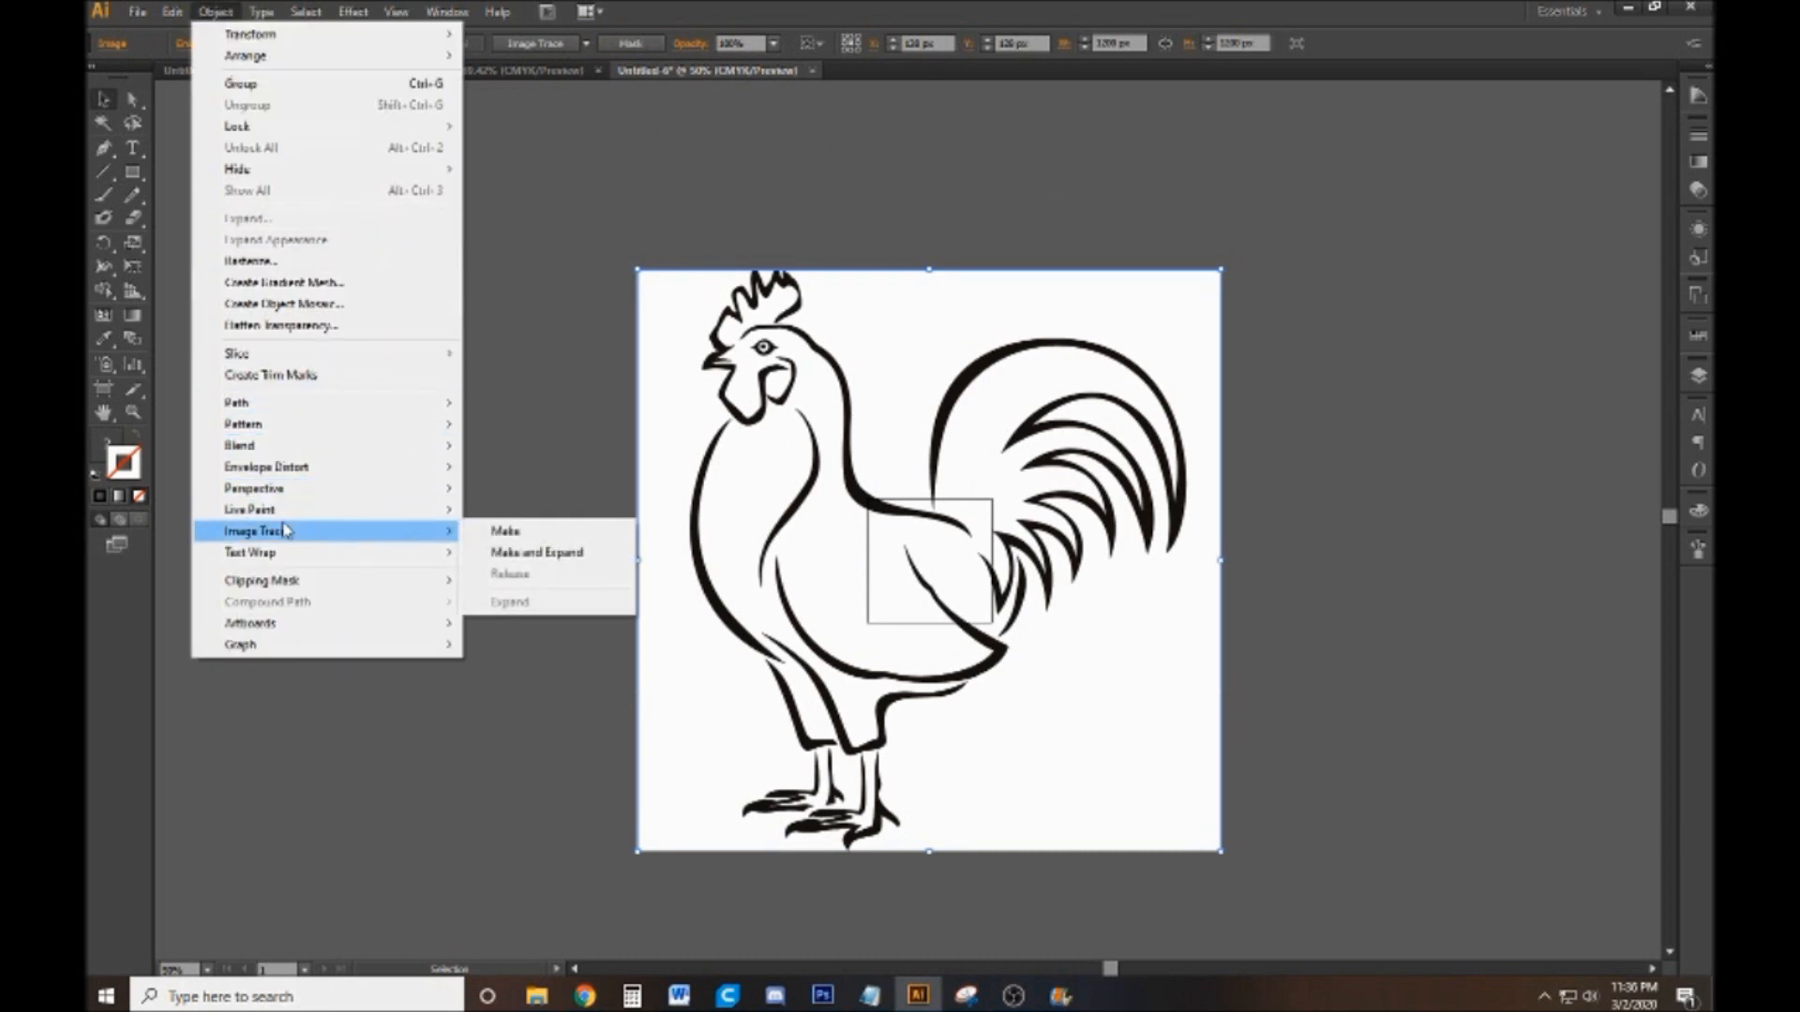
mouse_move(345, 530)
left_click(580, 558)
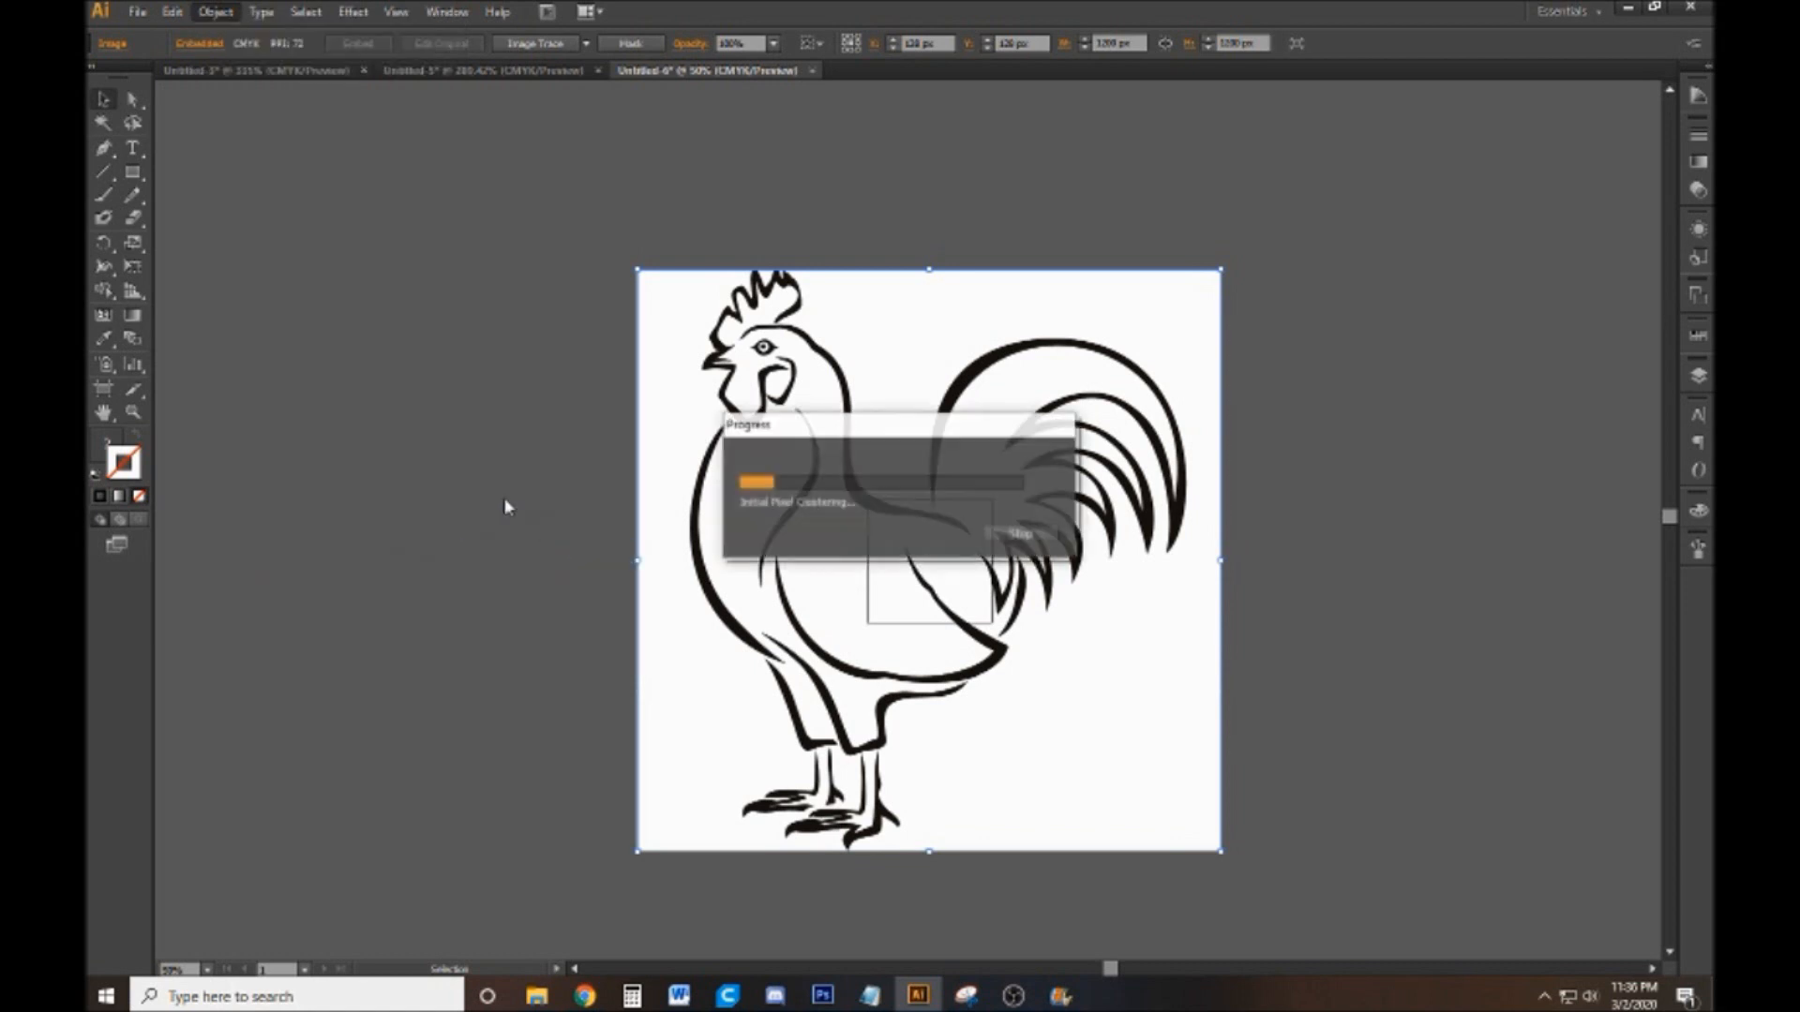
left_click(501, 427)
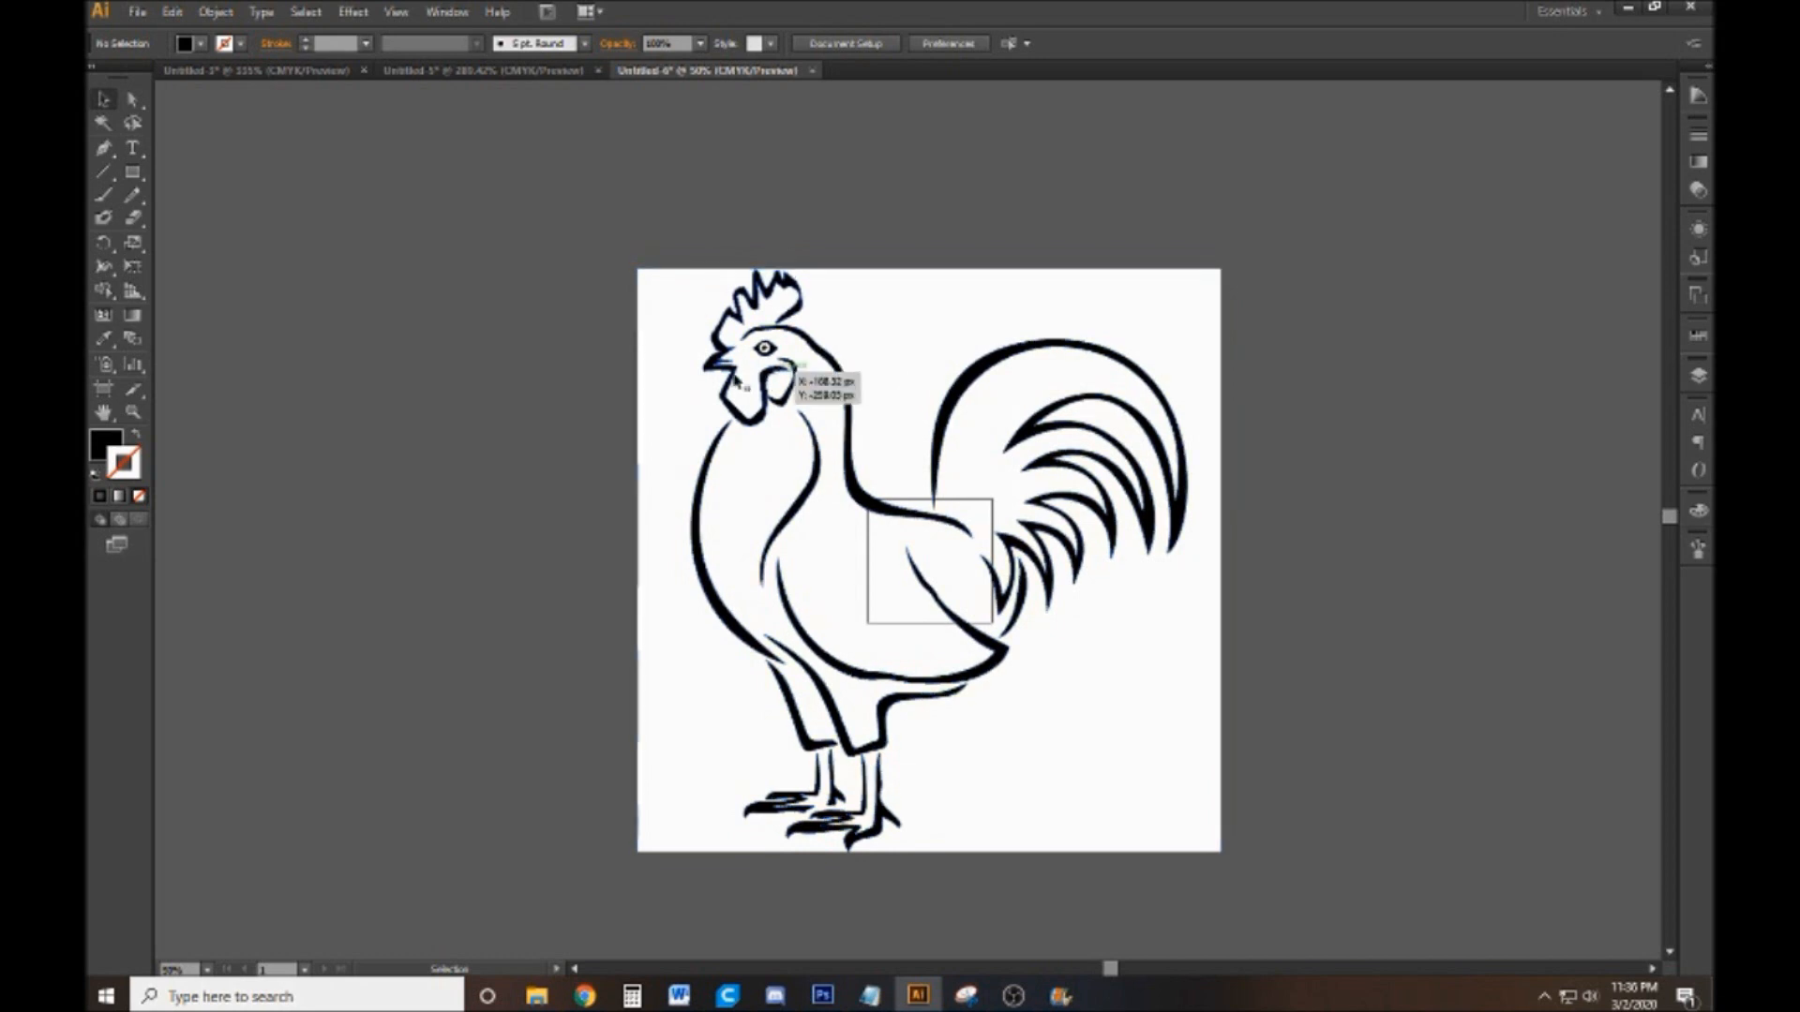
Select the rooster's neck-and-back outline on its own, try cutting it out of the traced artwork, and undo the cut
left_click(132, 105)
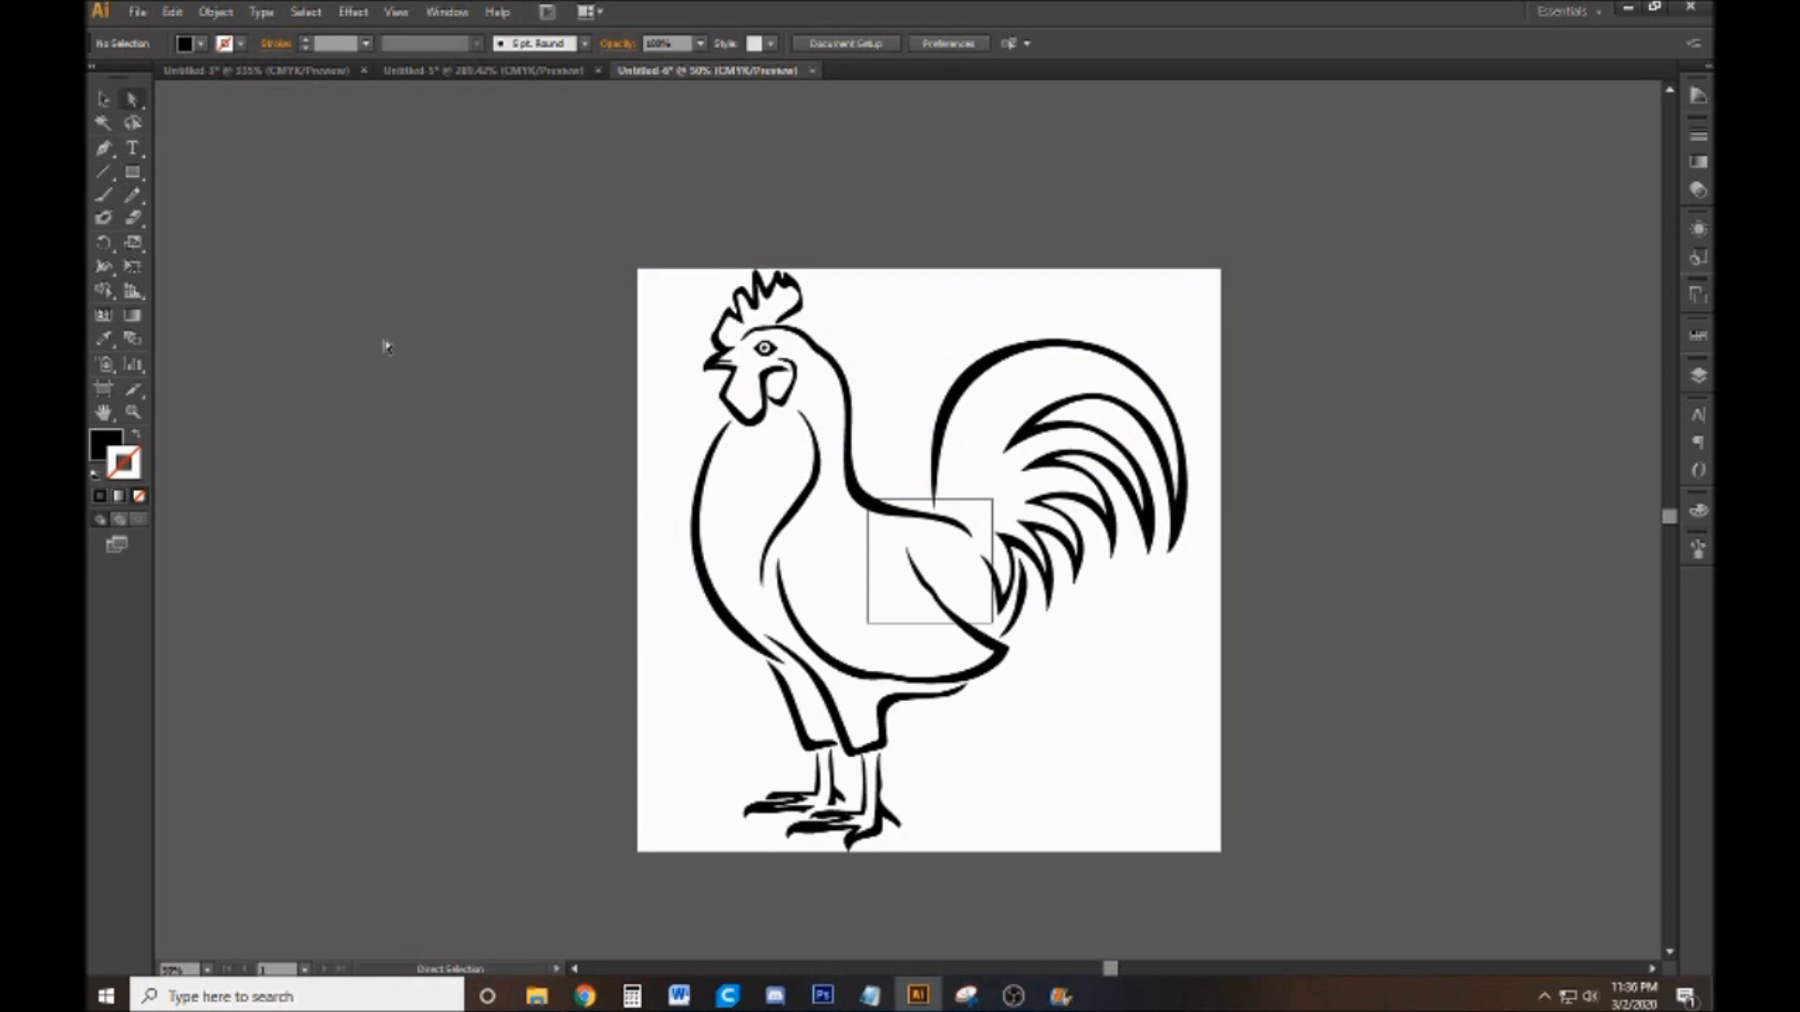
left_click(819, 356)
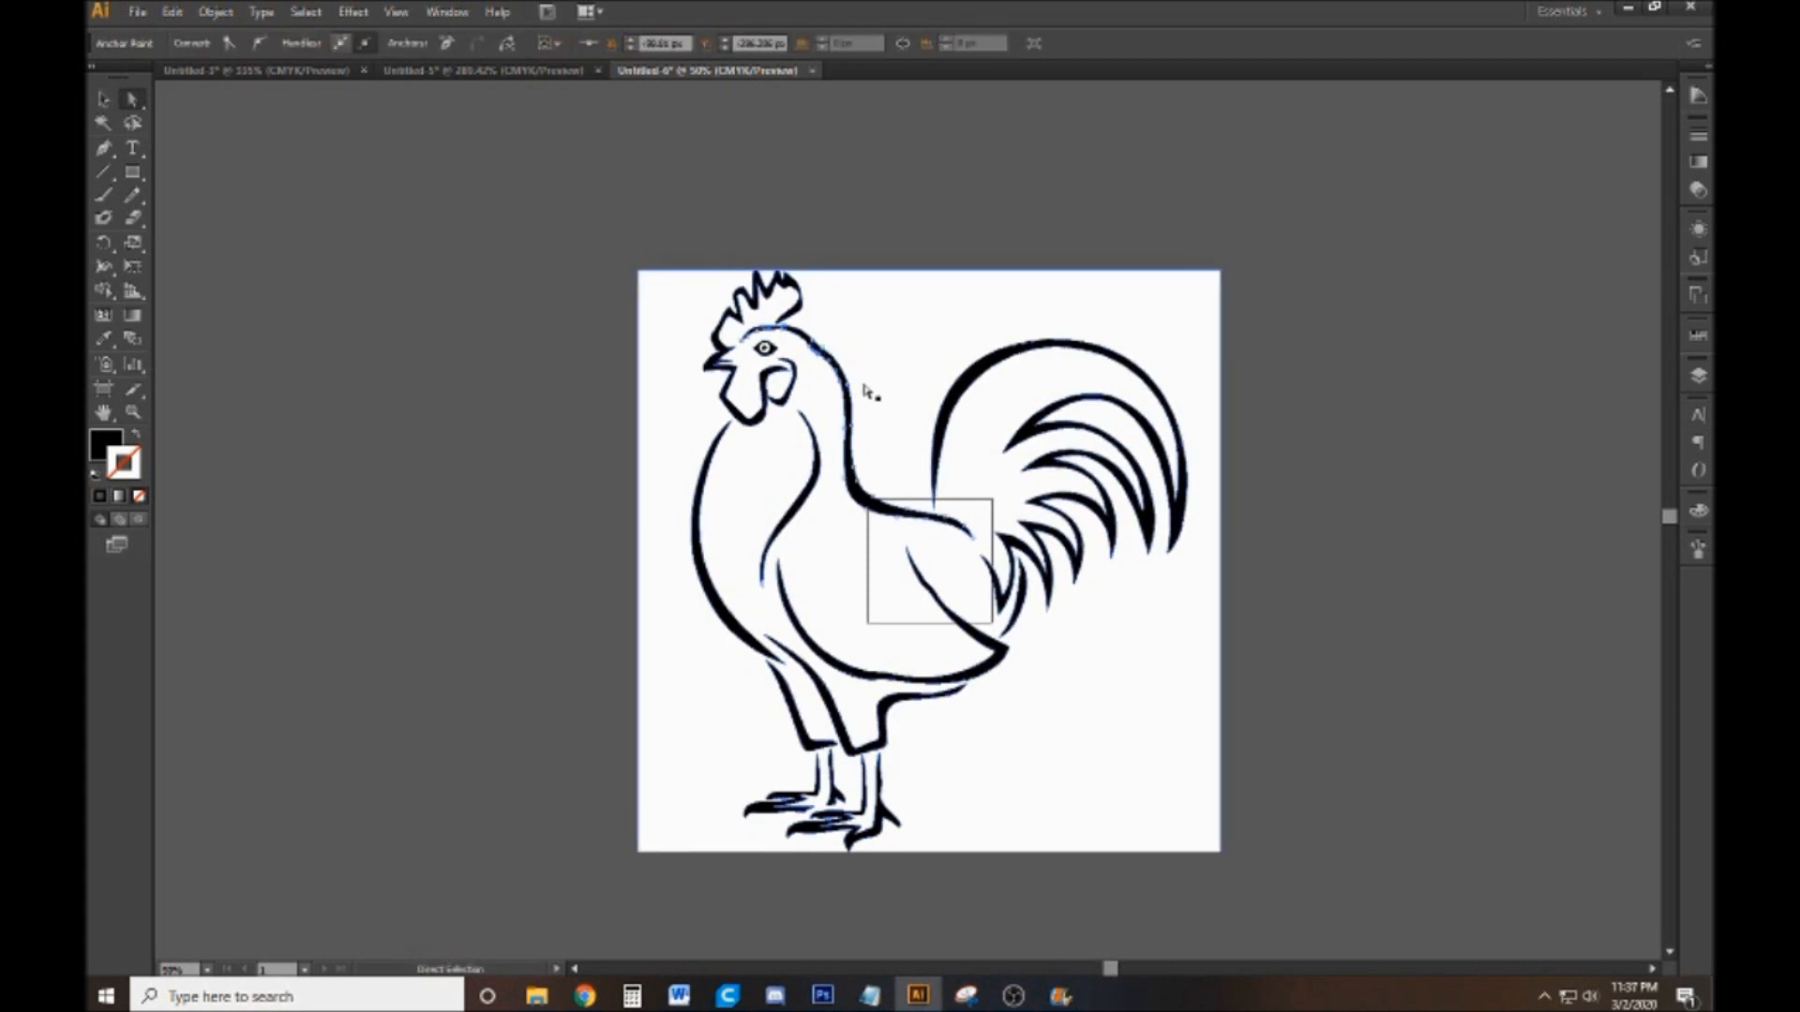
left_click(385, 307)
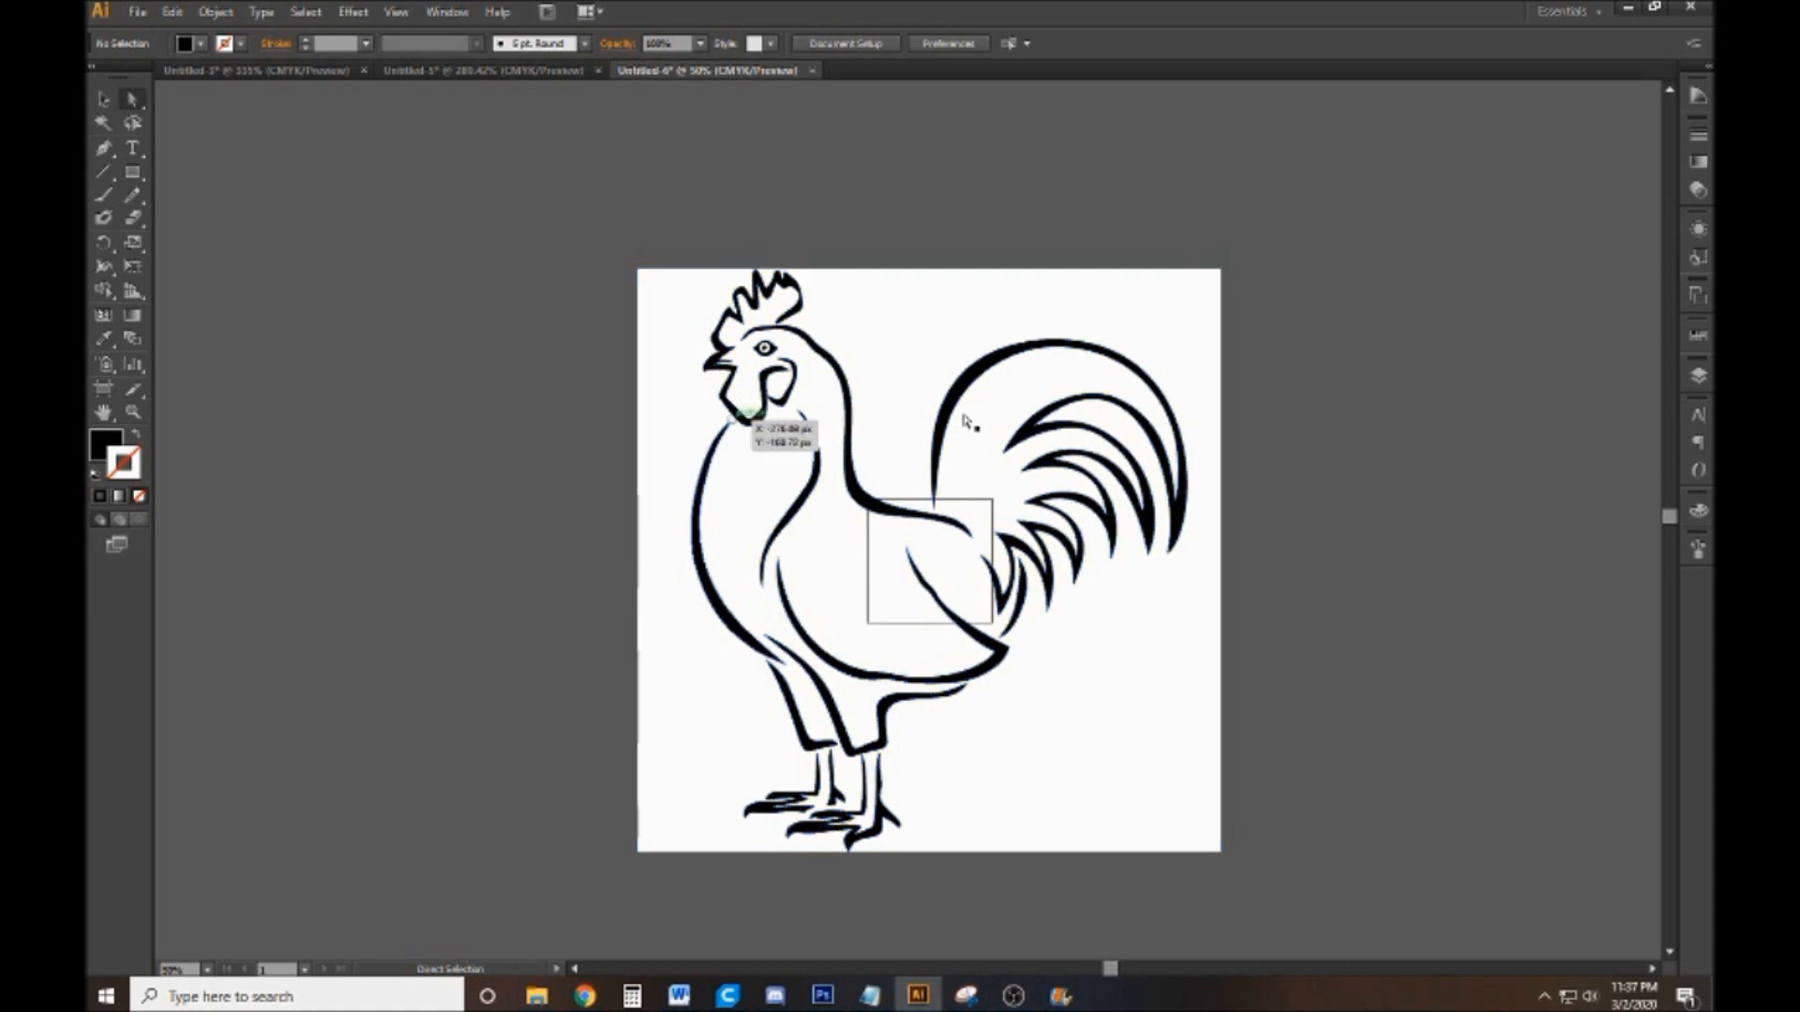
left_click(831, 367)
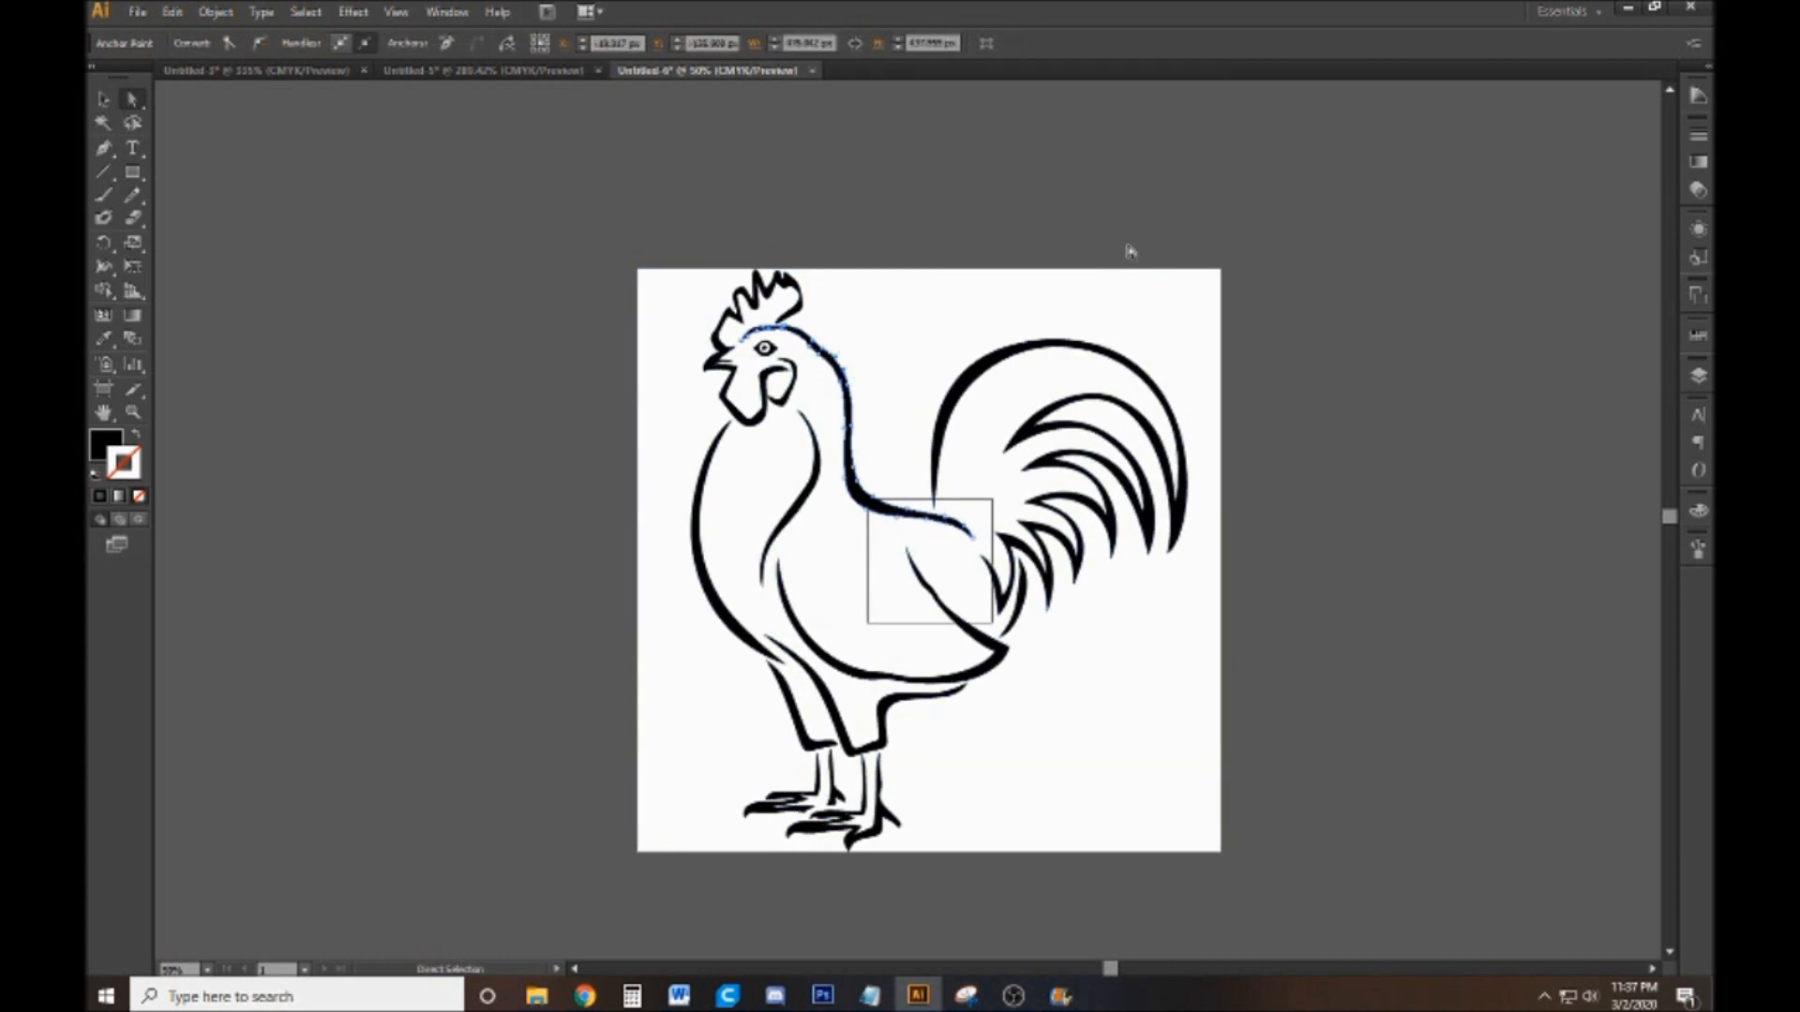
key("ctrl+a")
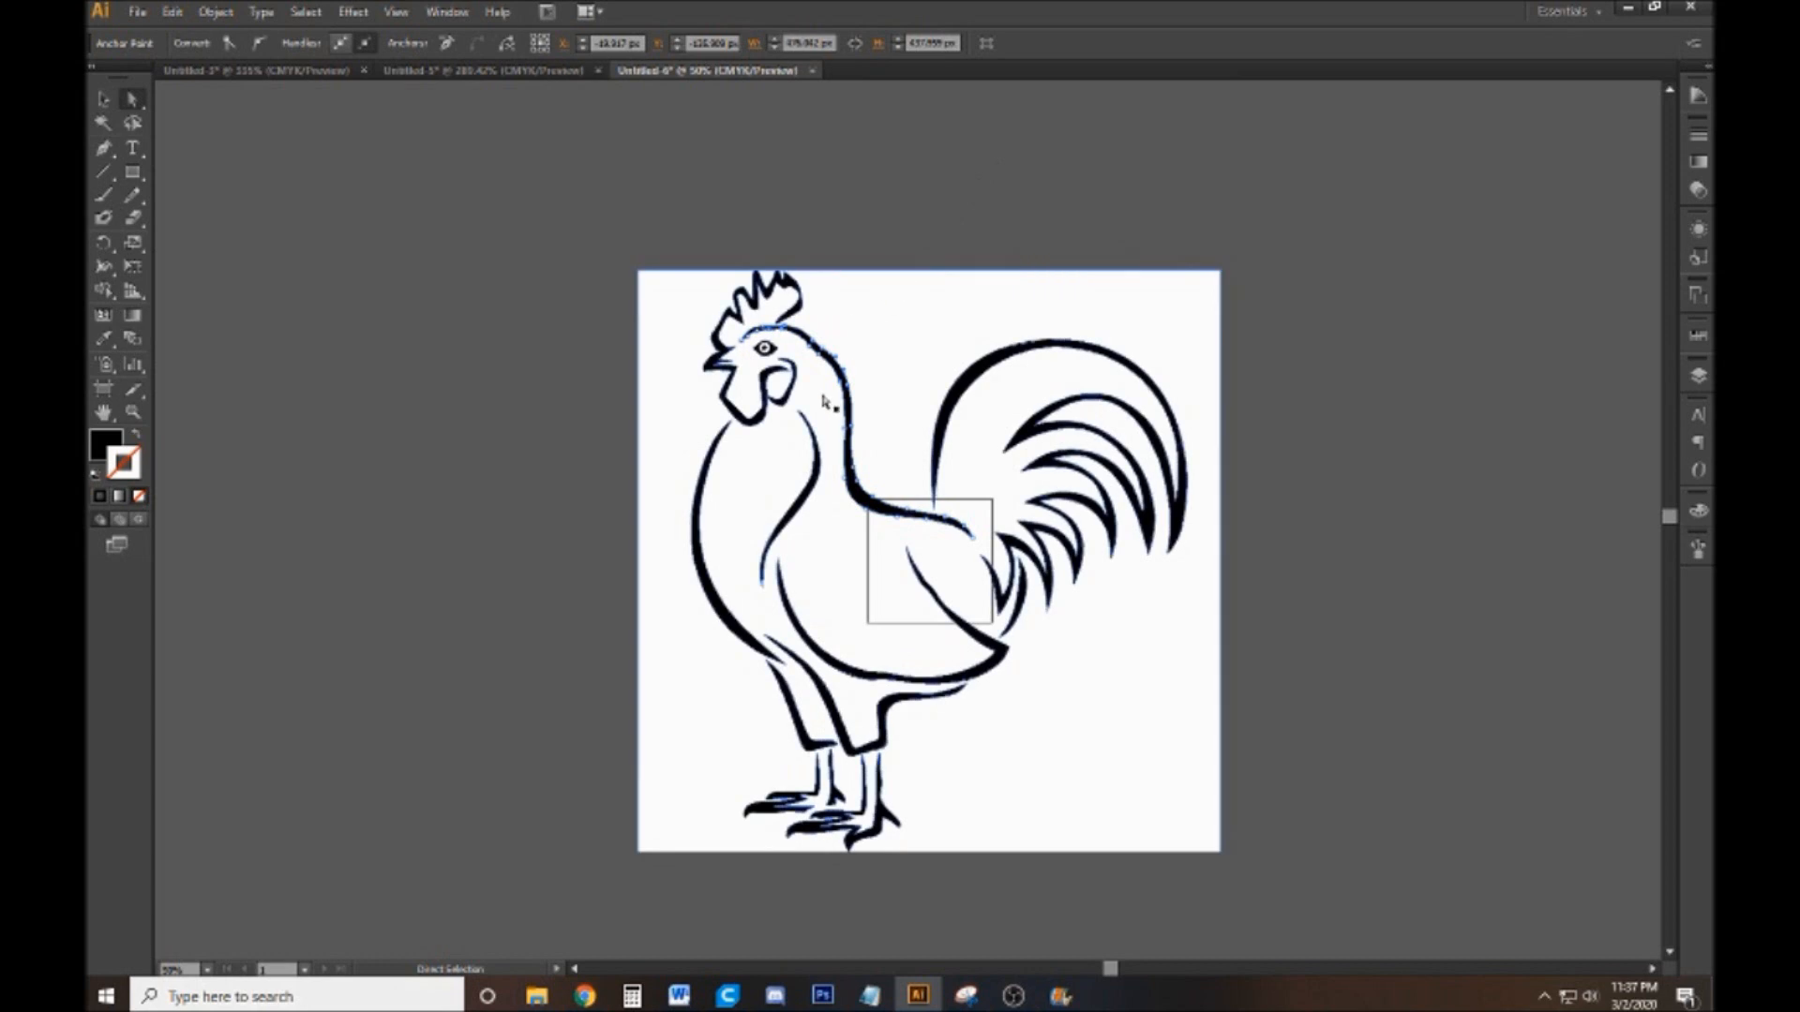
key("v")
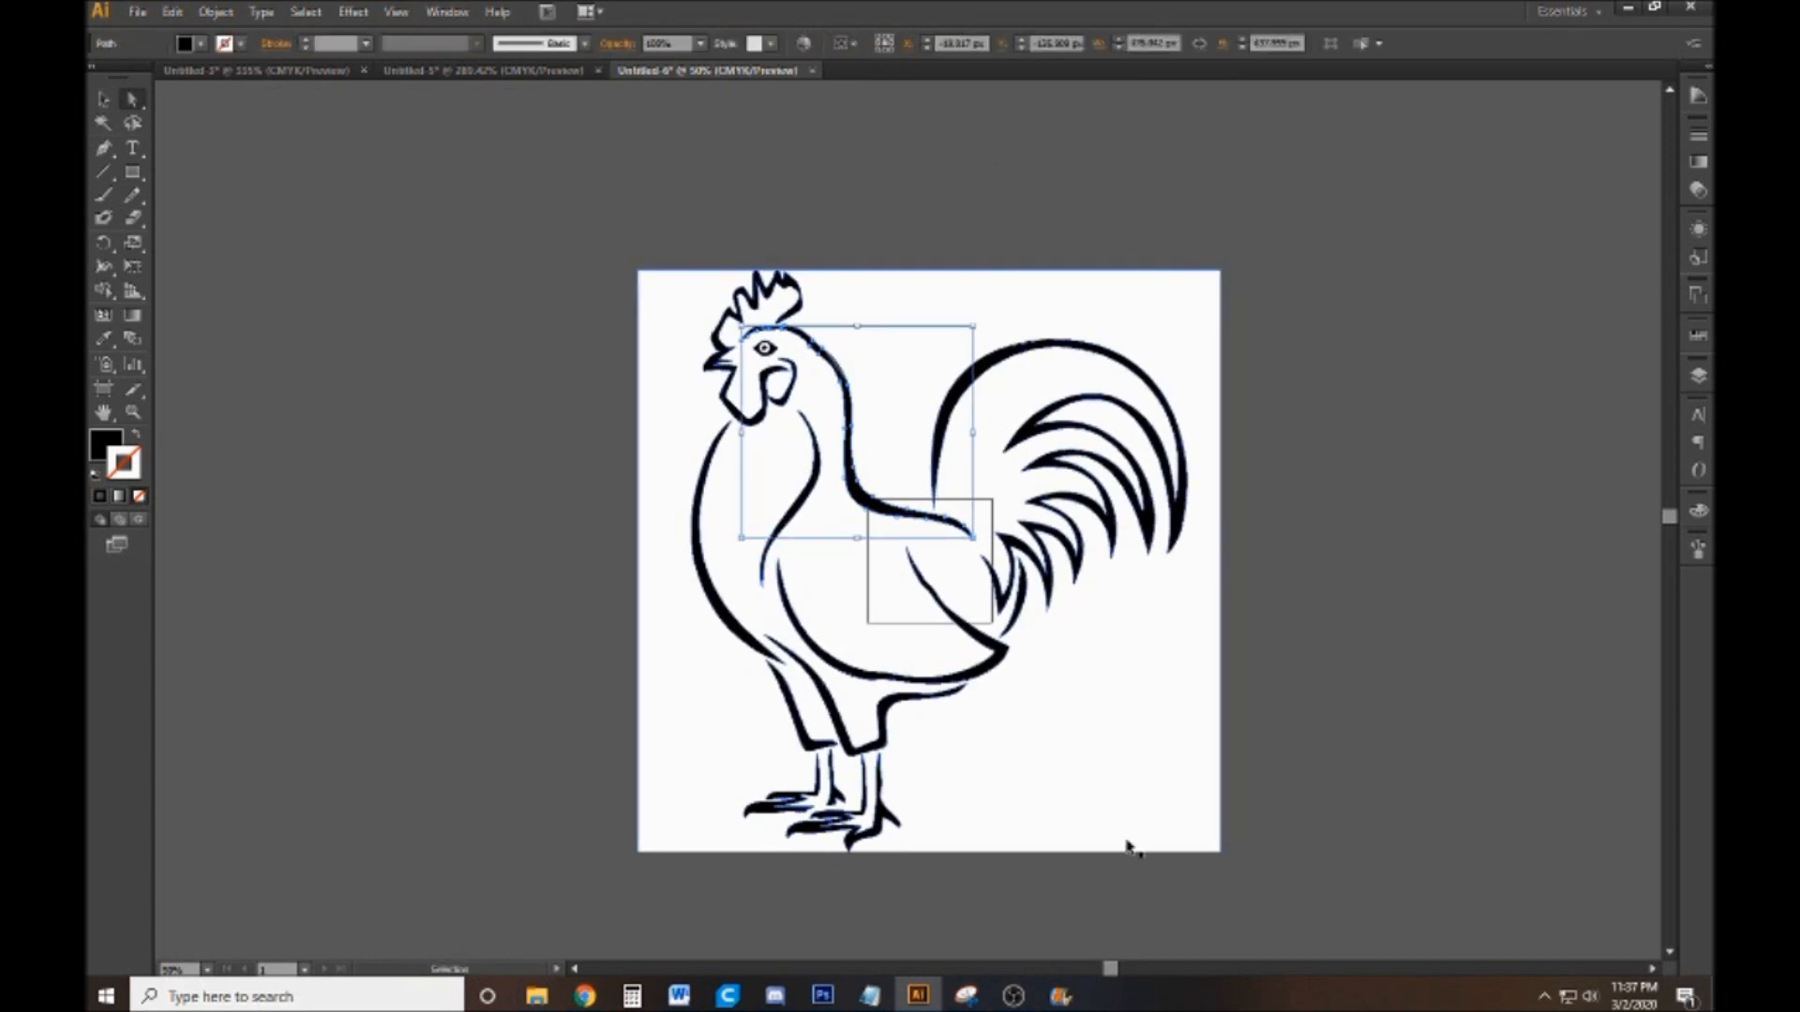
left_click(1123, 848)
key("a")
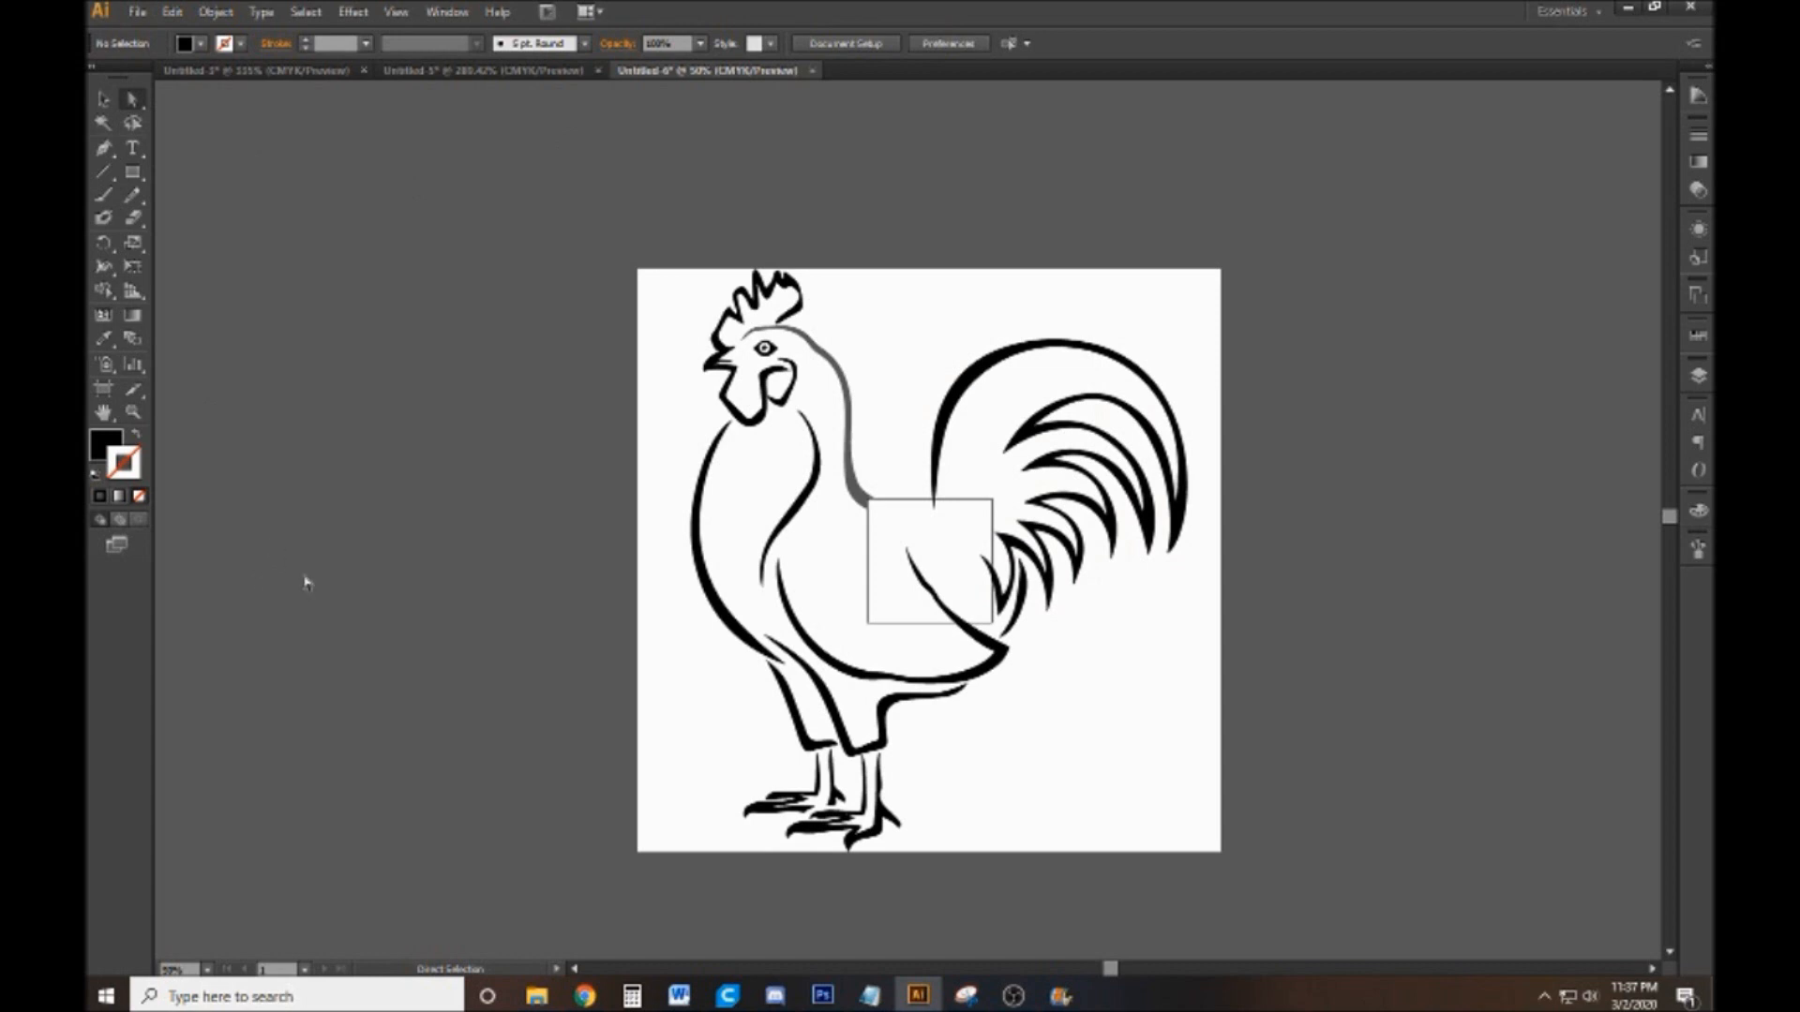
key("ctrl+z")
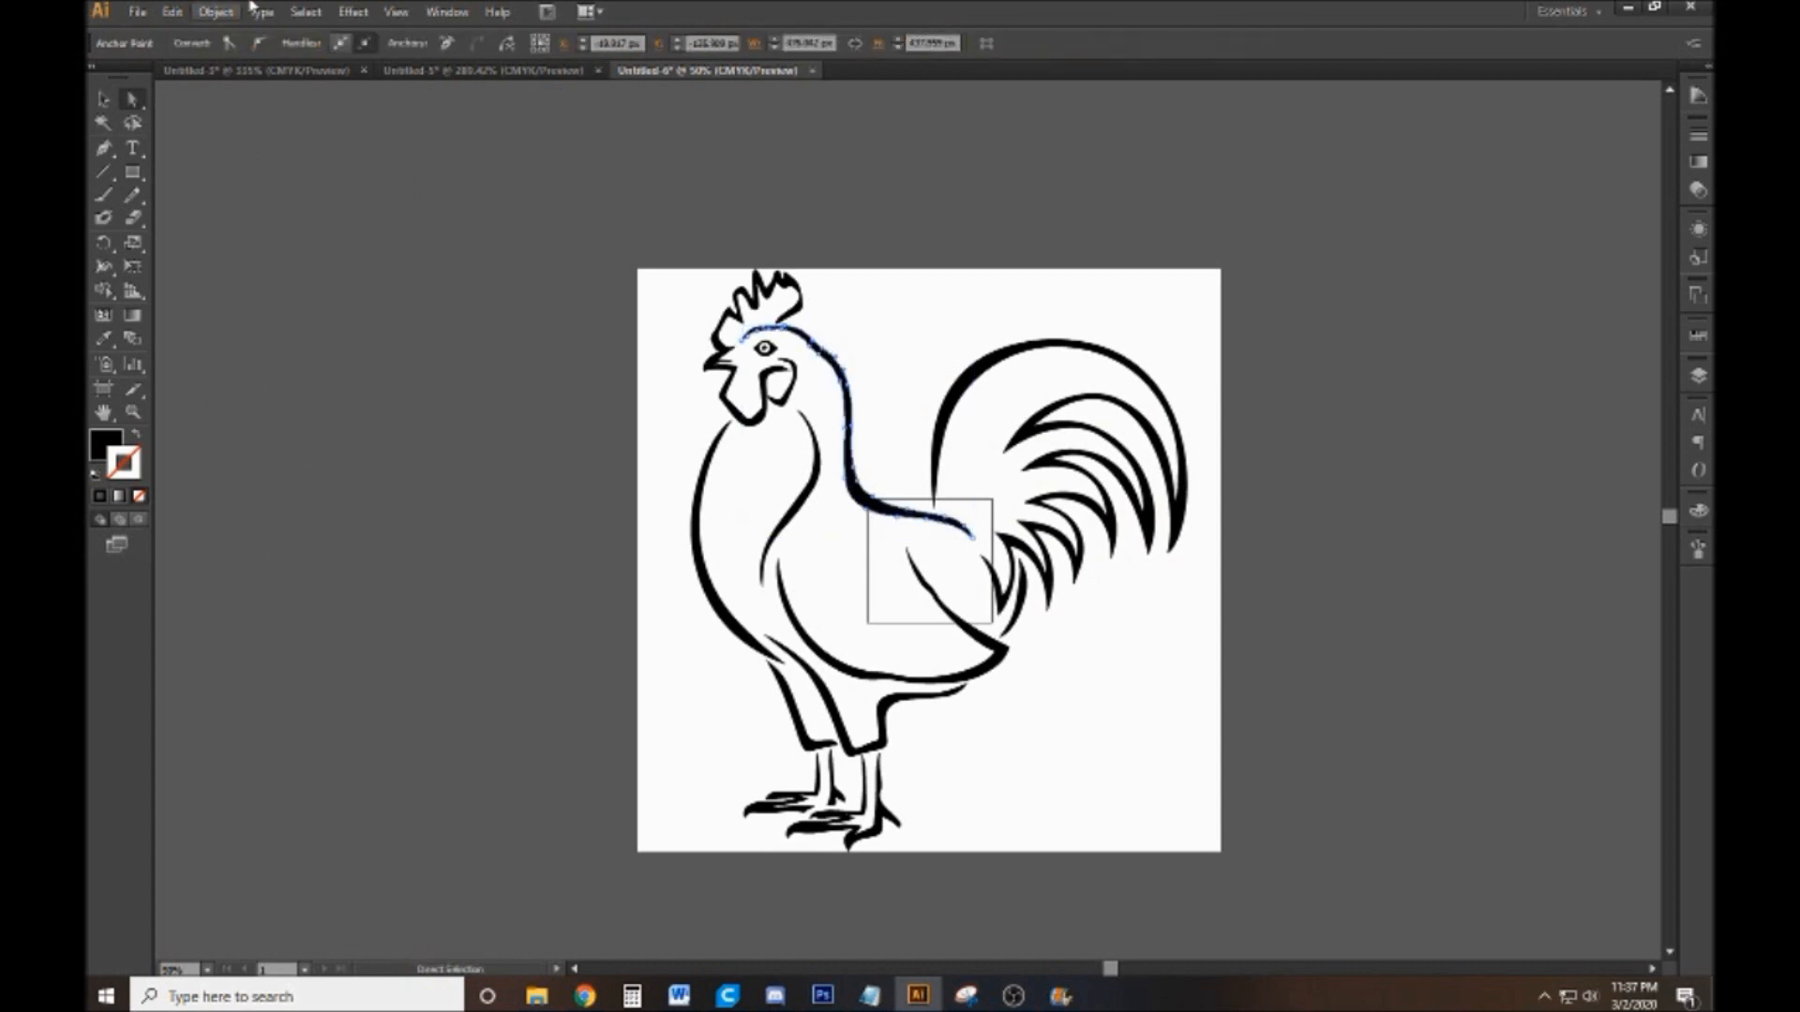
Cut the selected neck-and-back outline once more, restore it in its original place, and clear the selection
left_click(137, 11)
left_click(138, 11)
left_click(174, 11)
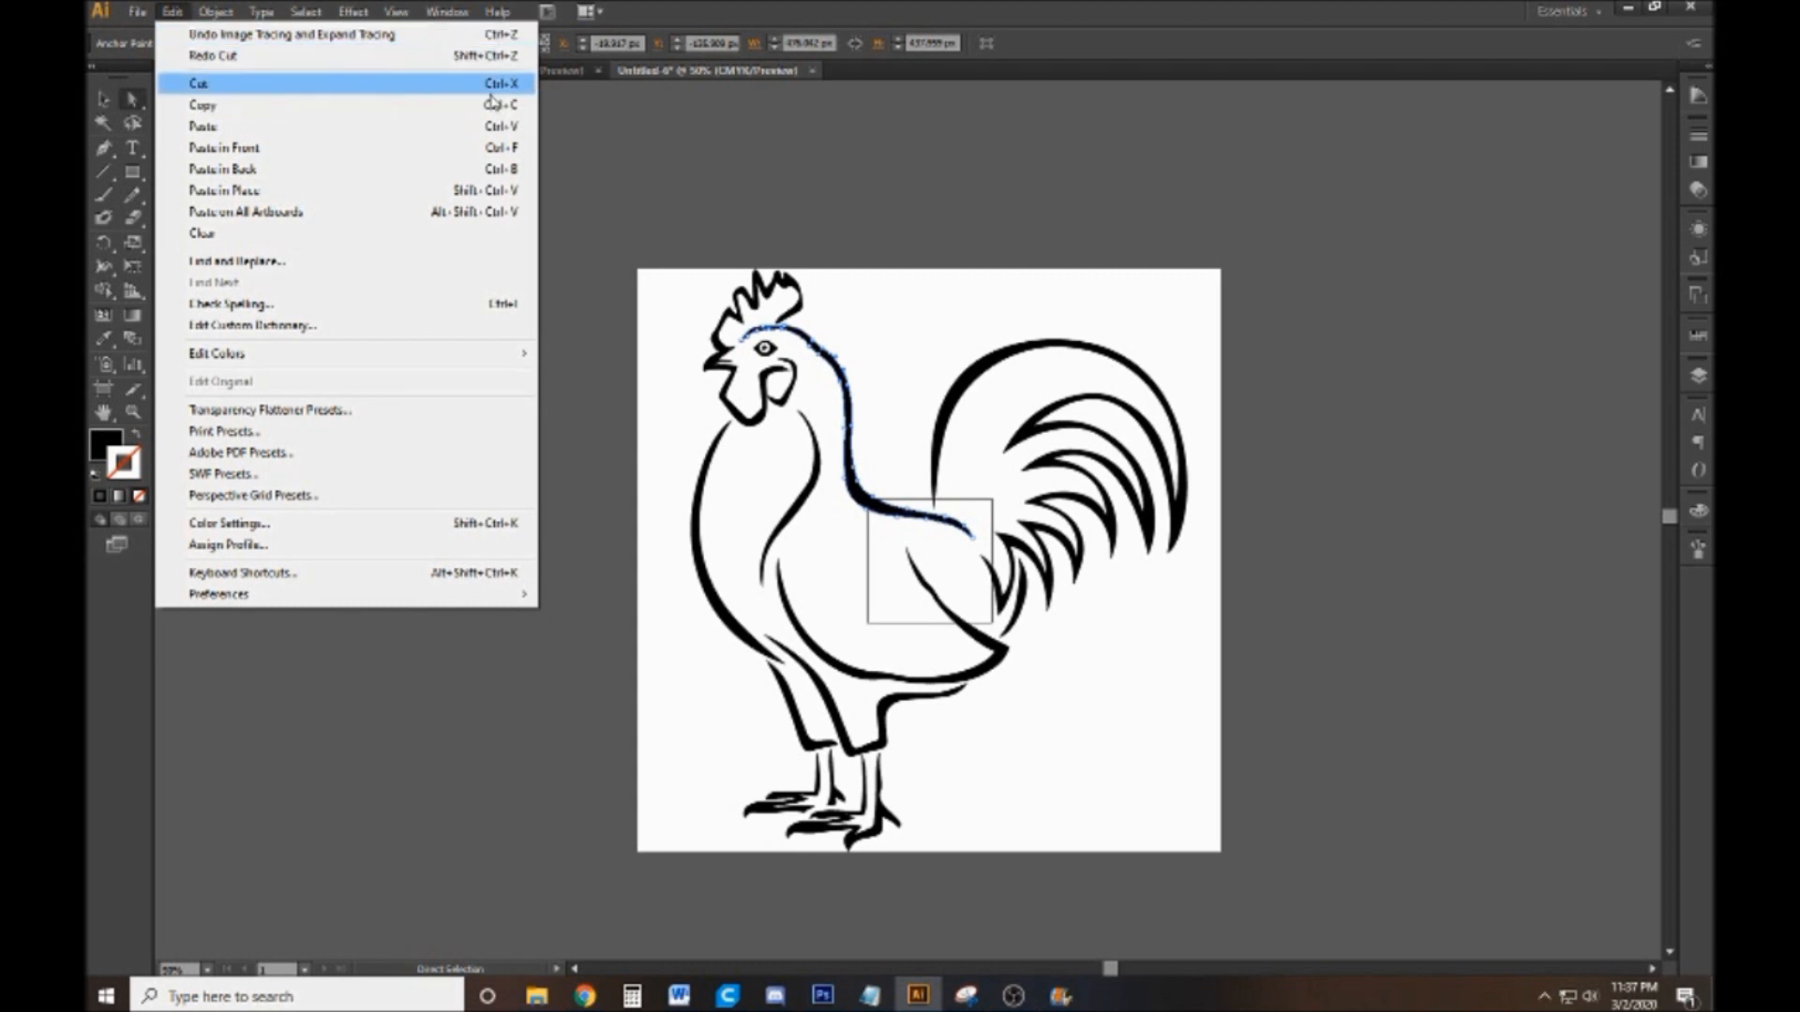
left_click(520, 86)
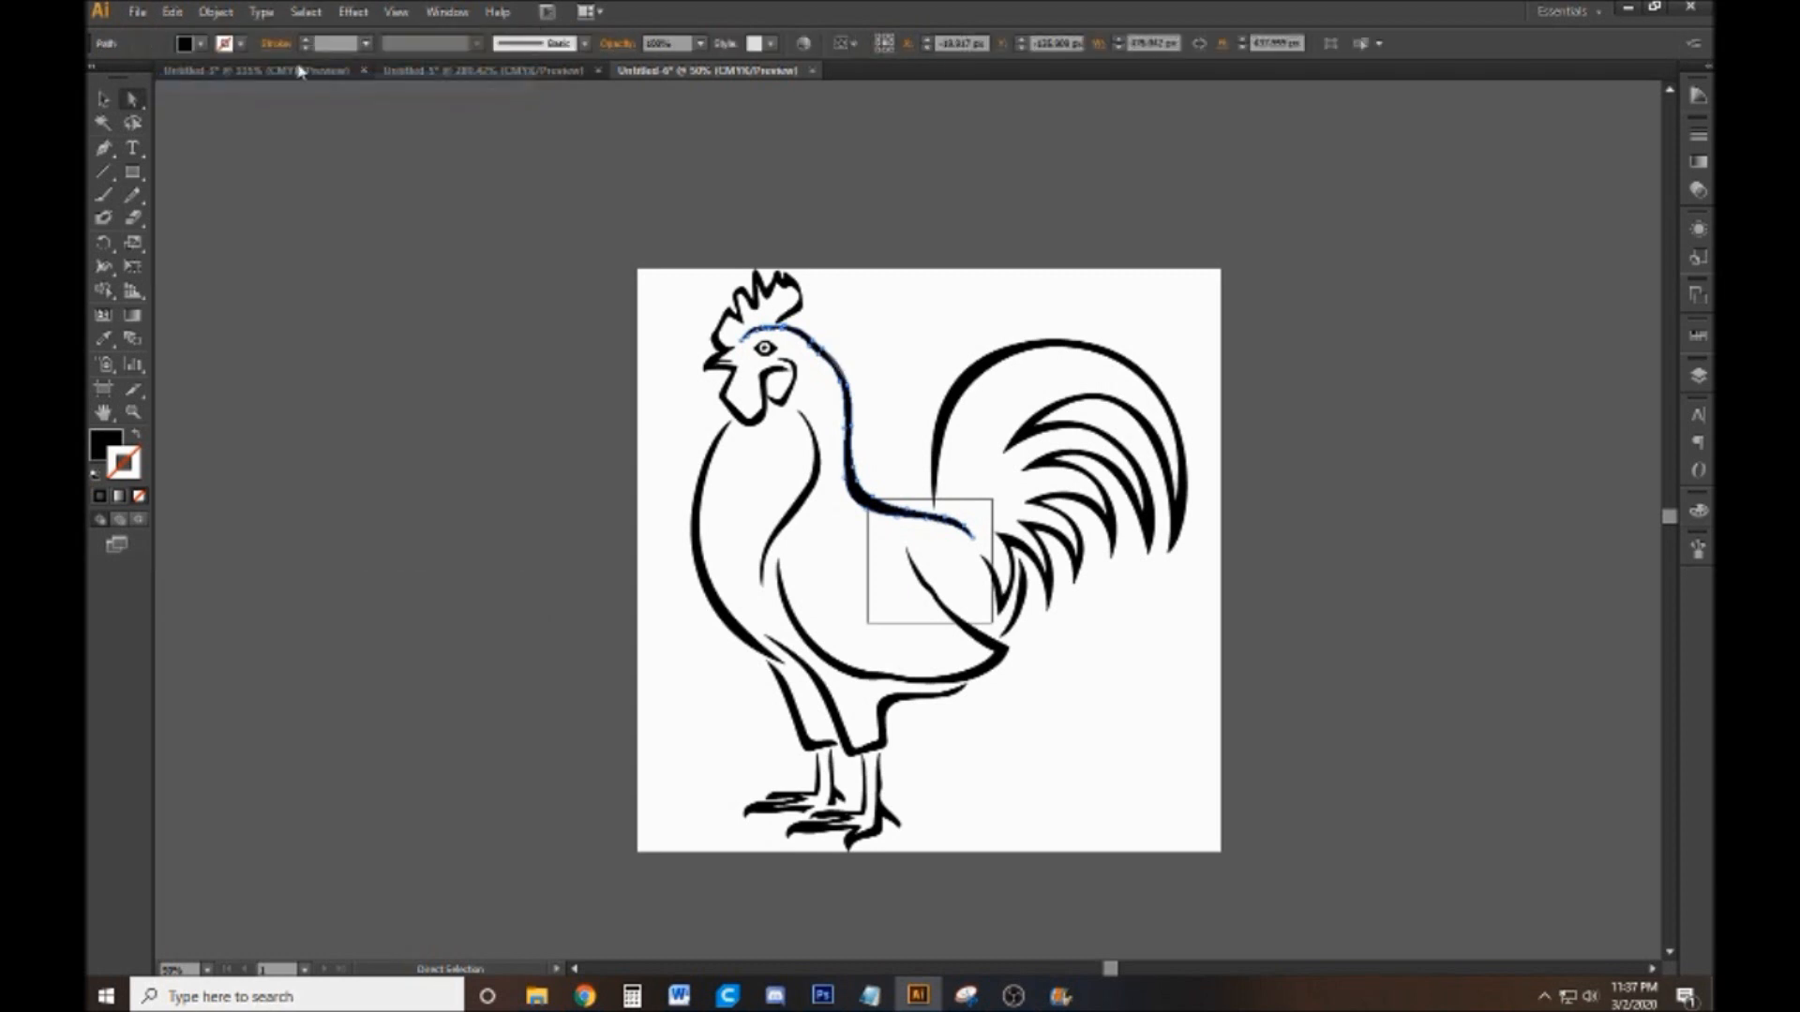
left_click(173, 11)
left_click(156, 4)
left_click(169, 10)
left_click(224, 84)
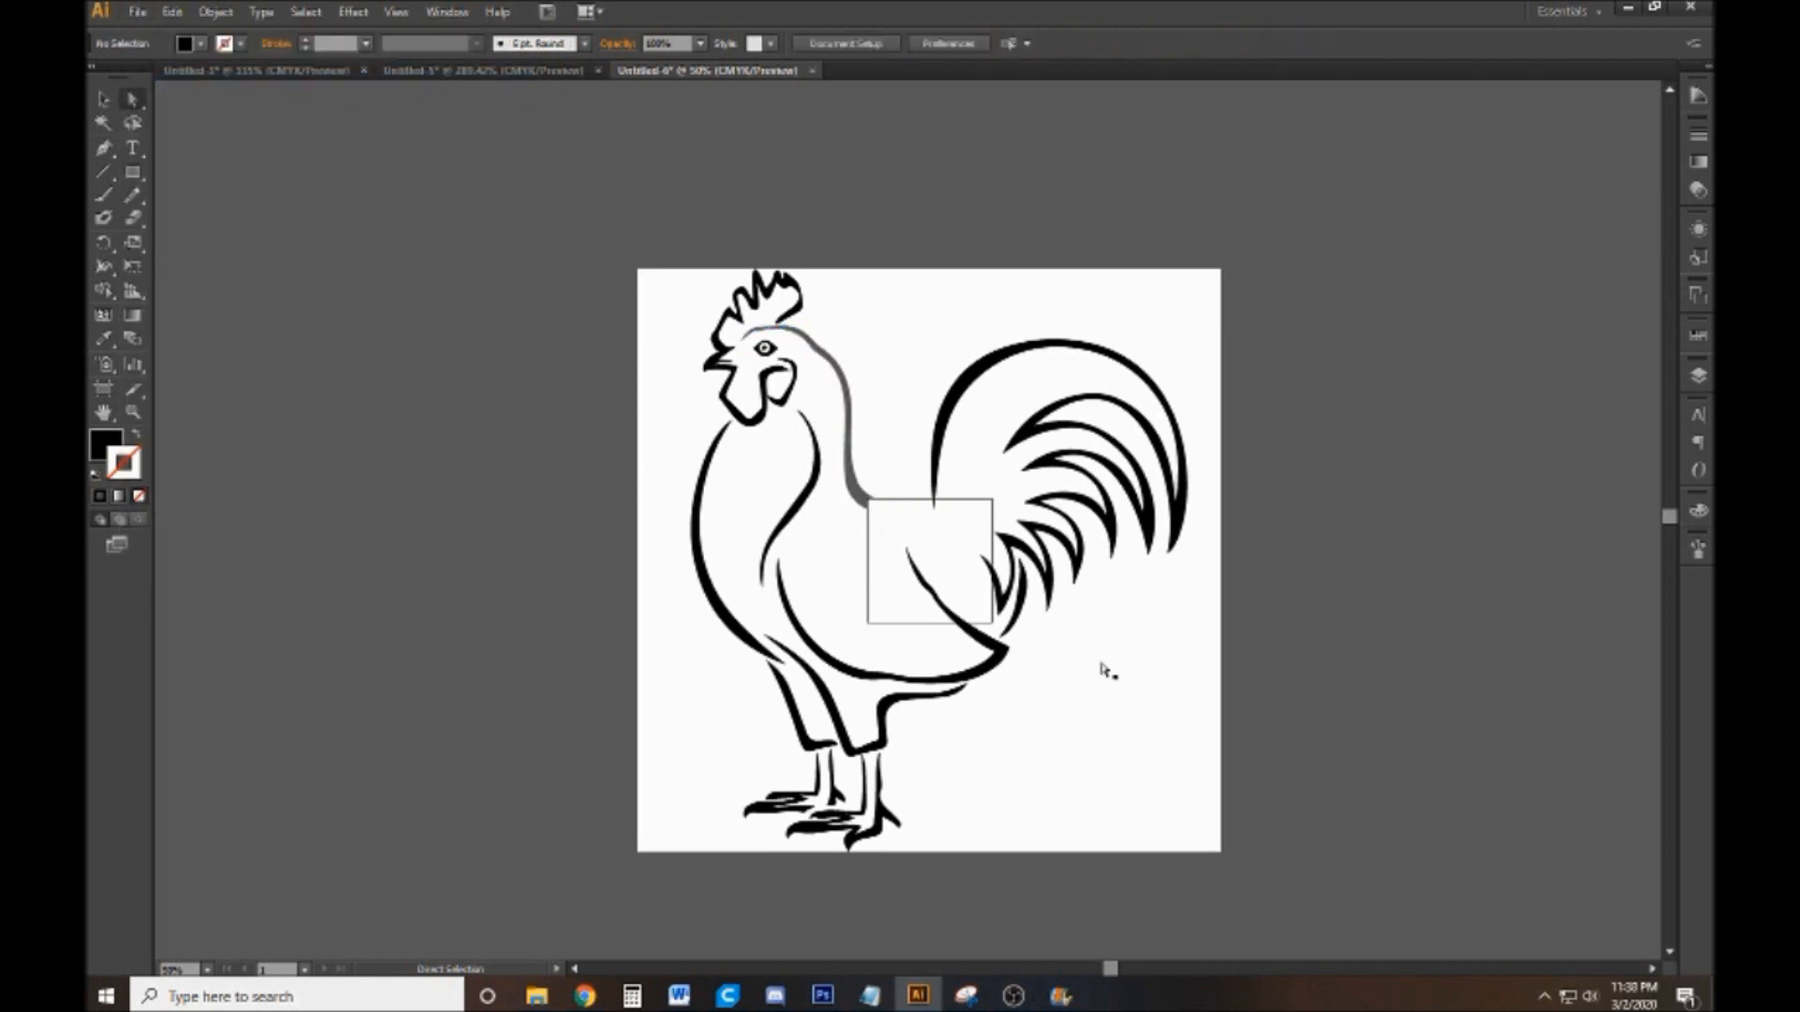
key("ctrl+f")
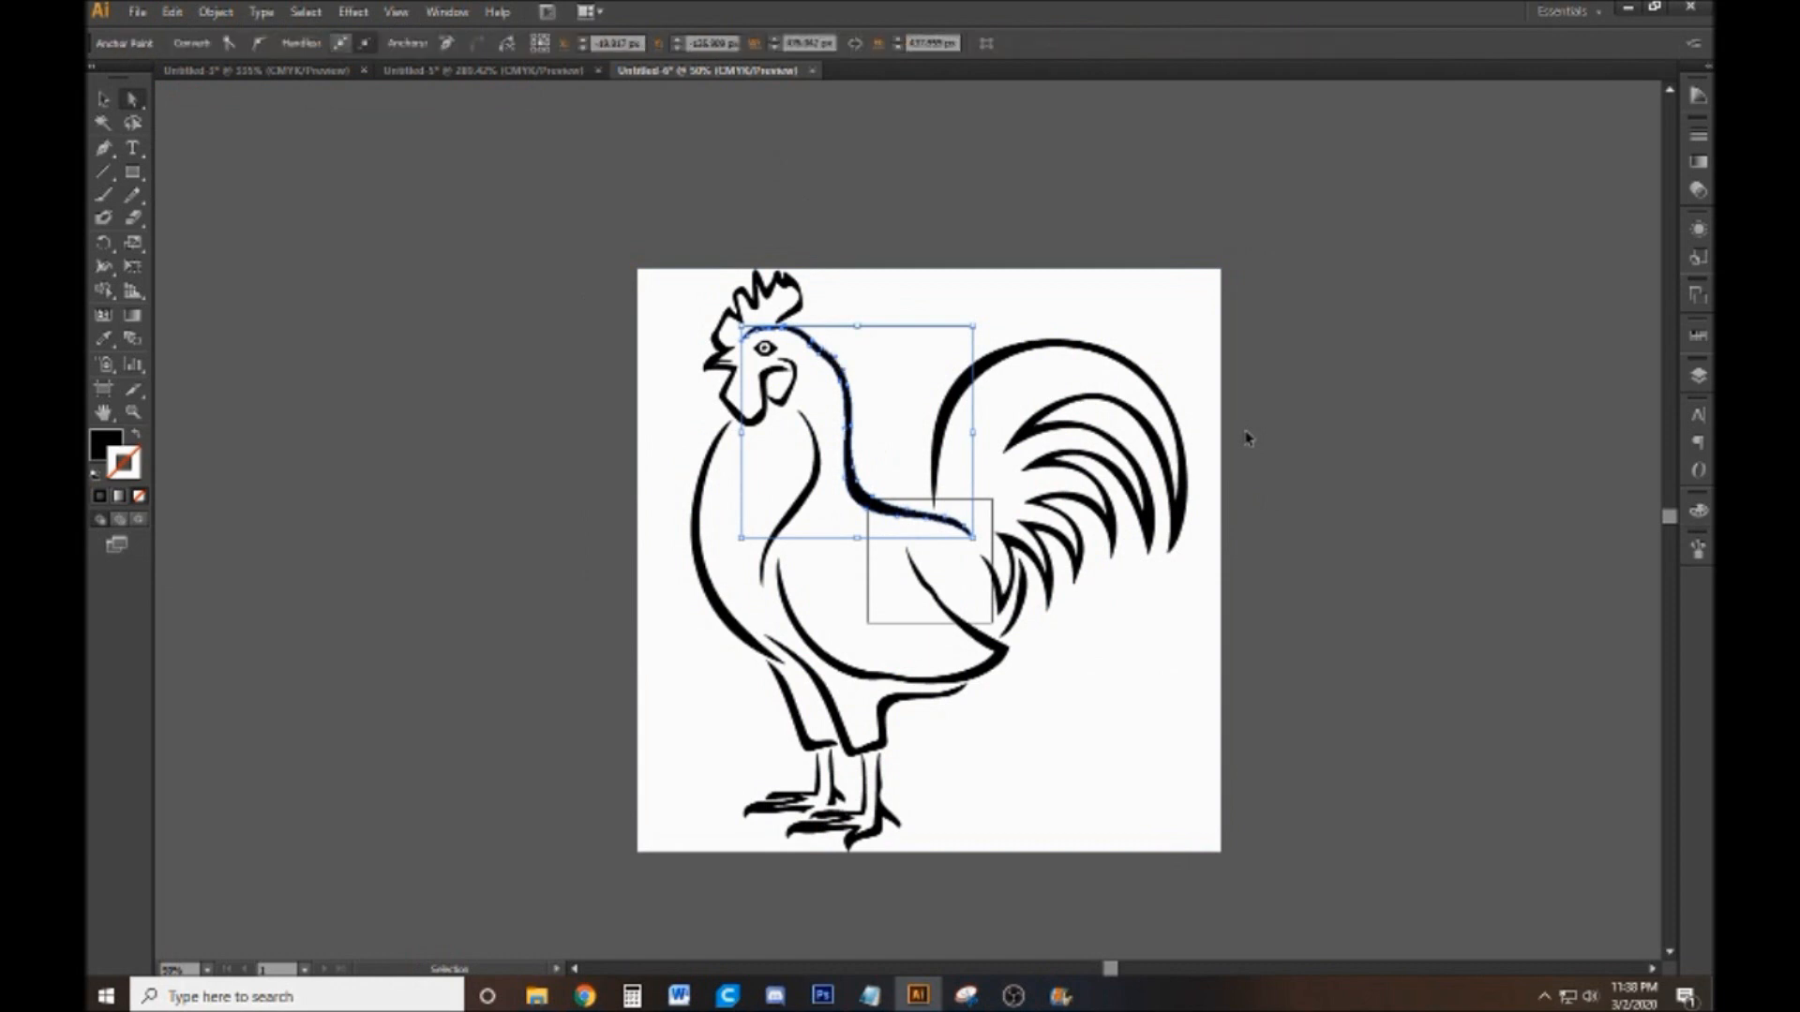
left_click(1108, 227)
Select the white background shape behind the traced rooster and cut it out of the artwork
left_click(816, 380)
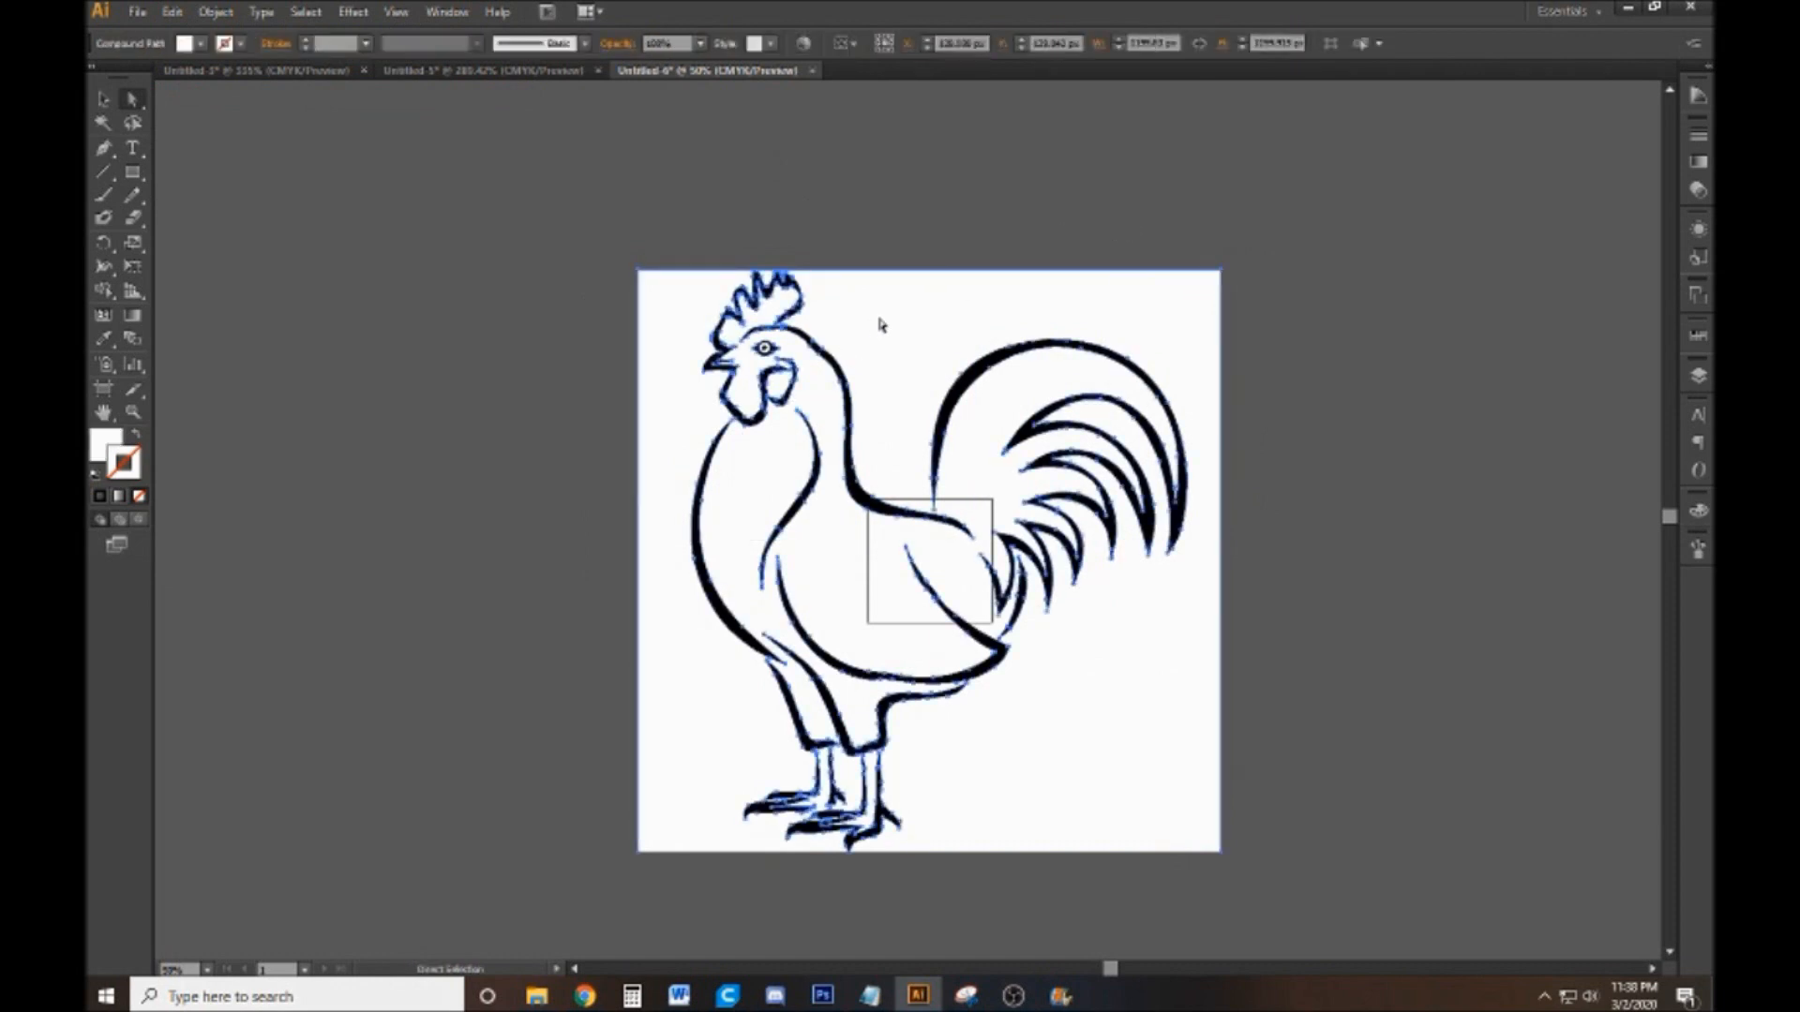
left_click(1370, 311)
left_click(1106, 315)
key("v")
key("ctrl+x")
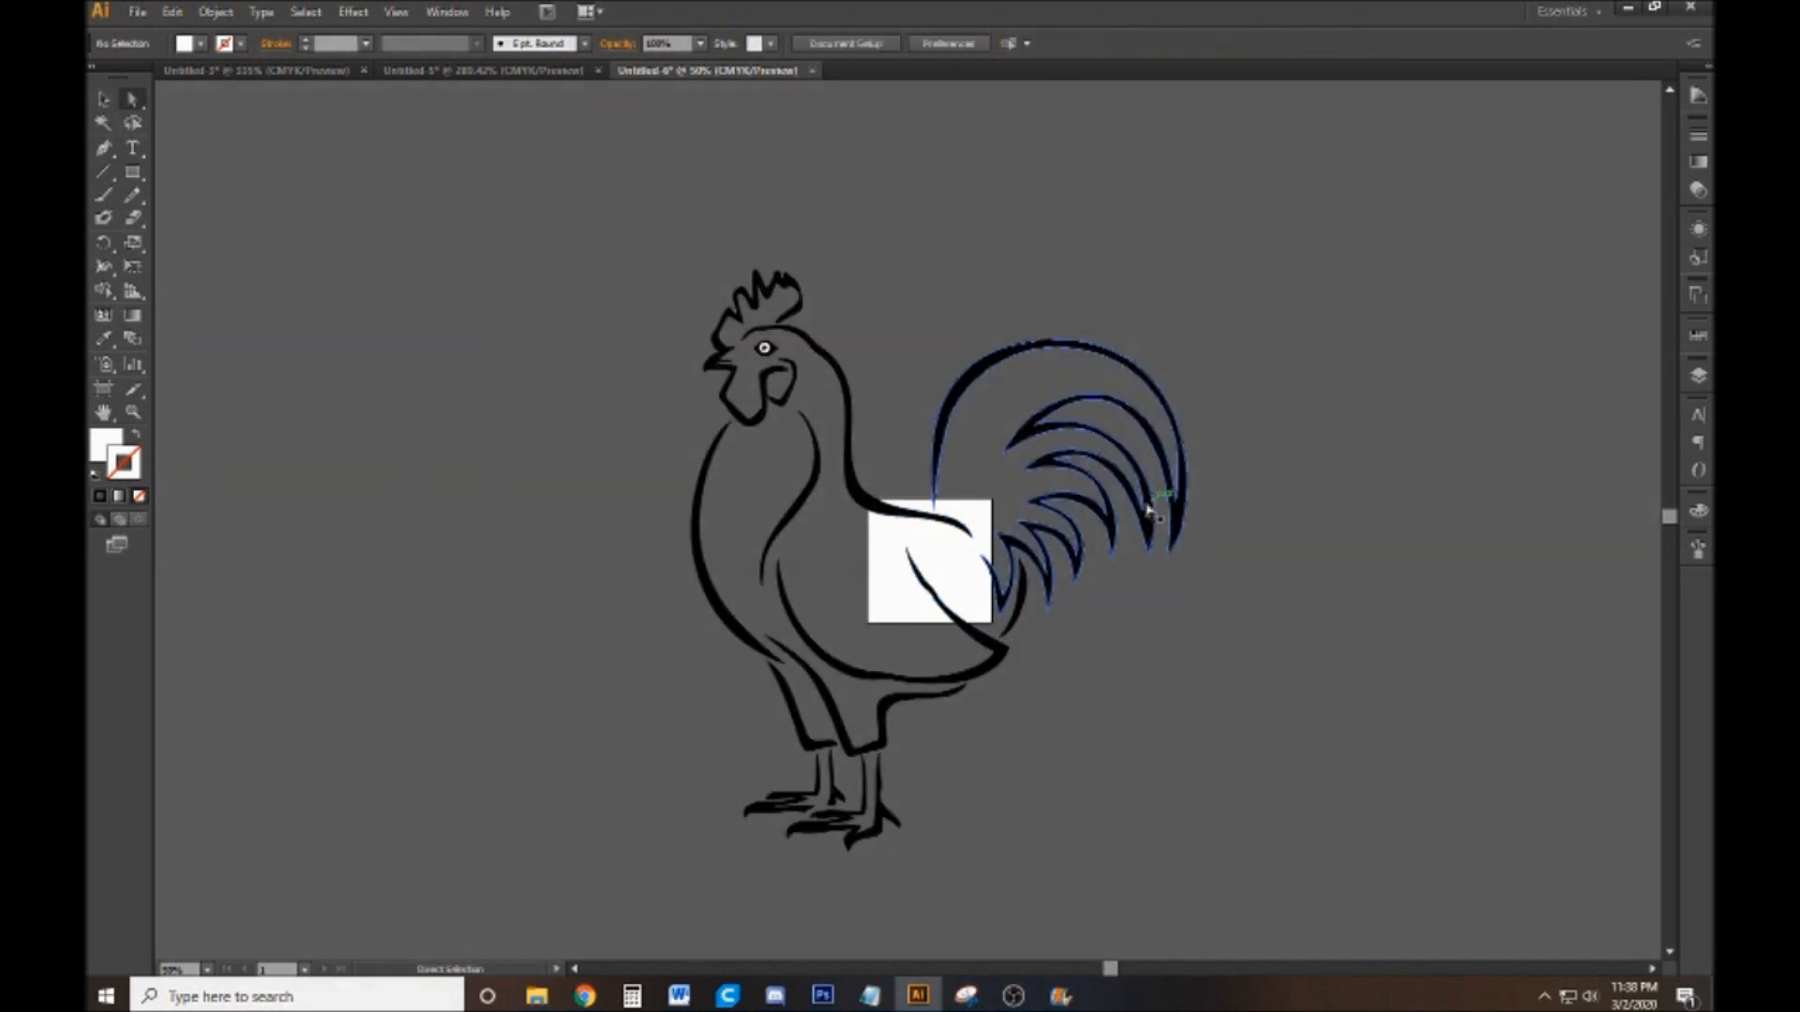
Cut out the white shape inside the rooster's eye
left_click(767, 349)
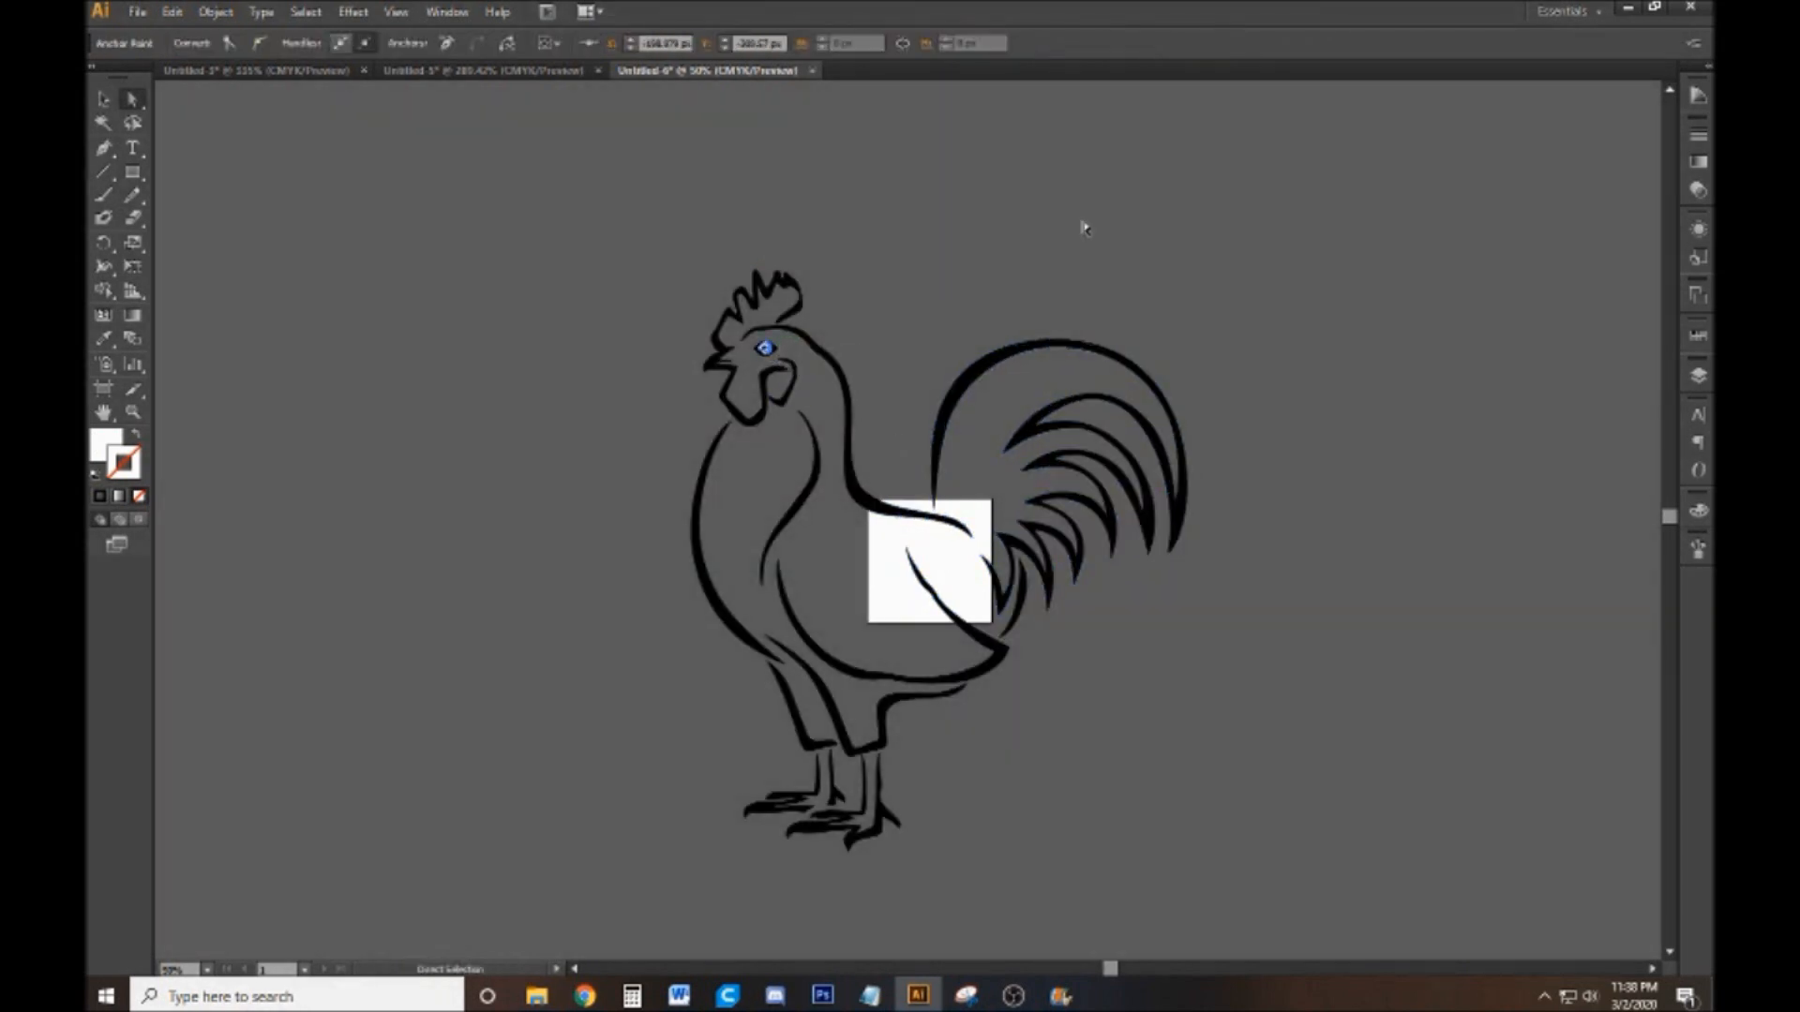
key("ctrl+x")
key("a")
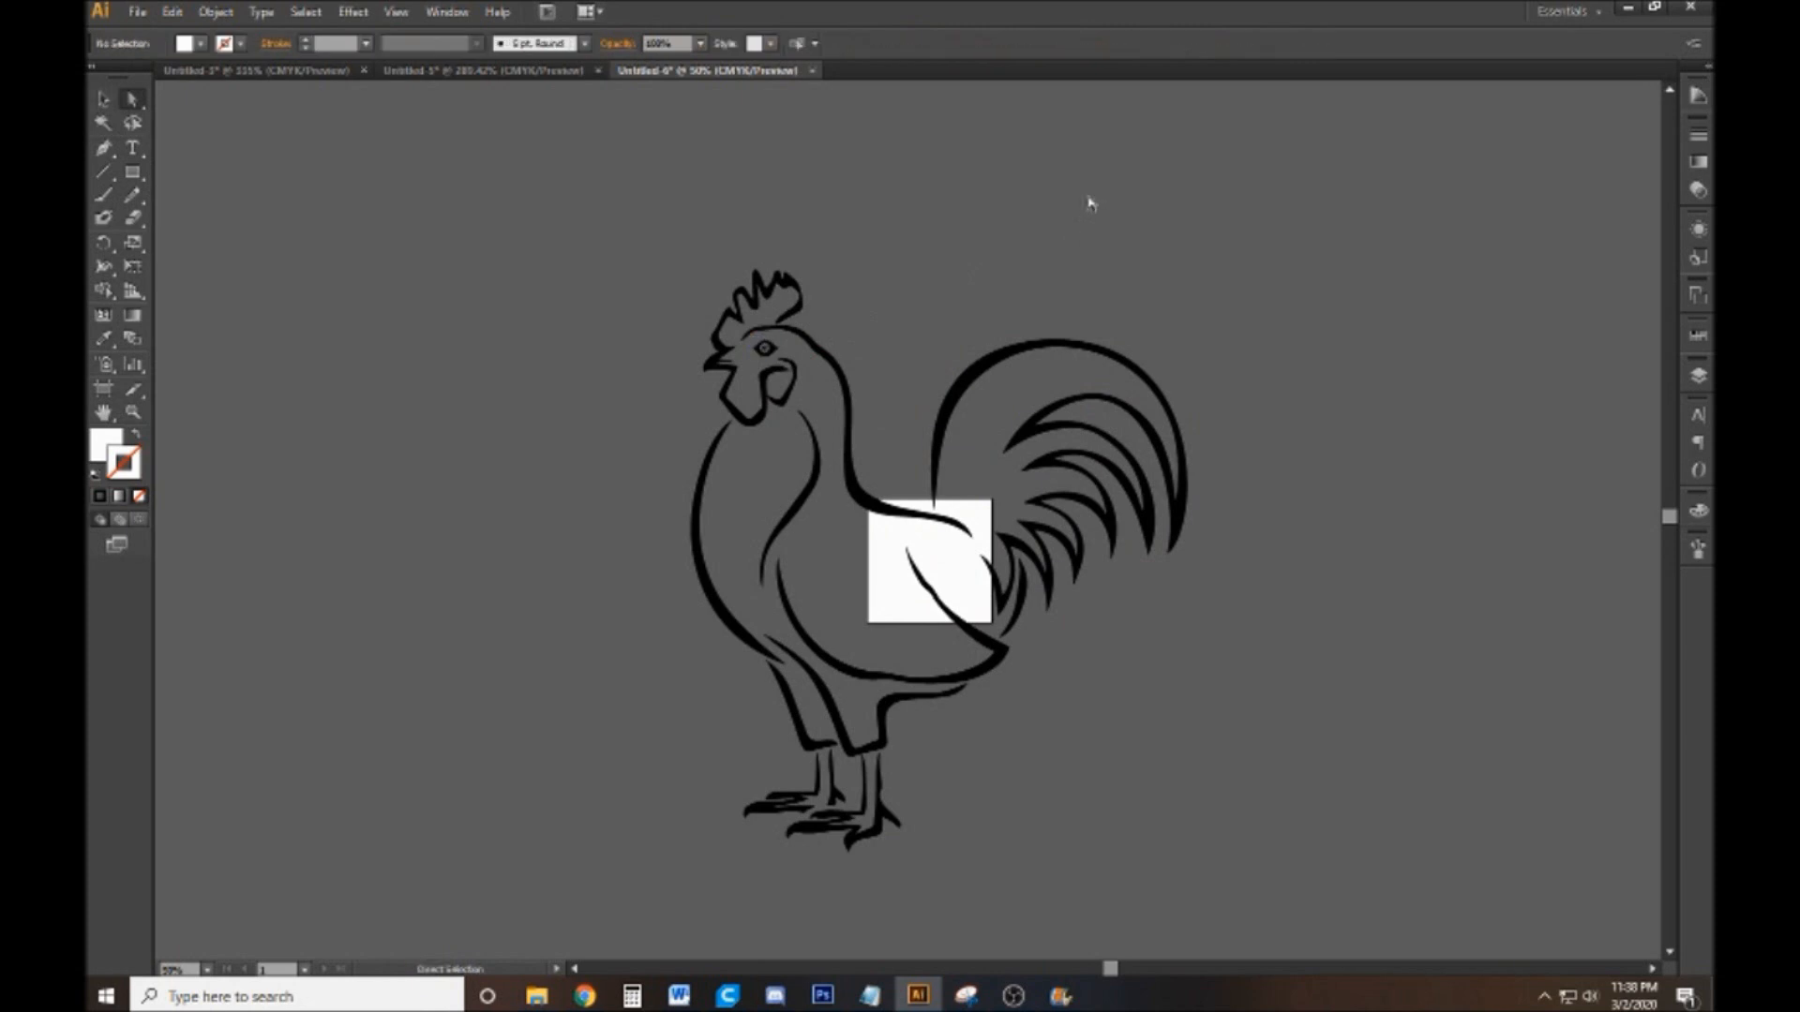
Select the whole rooster group with the Selection tool to check the remaining outlines, and clear the selection
left_click(103, 98)
left_click_drag(460, 796, 436, 890)
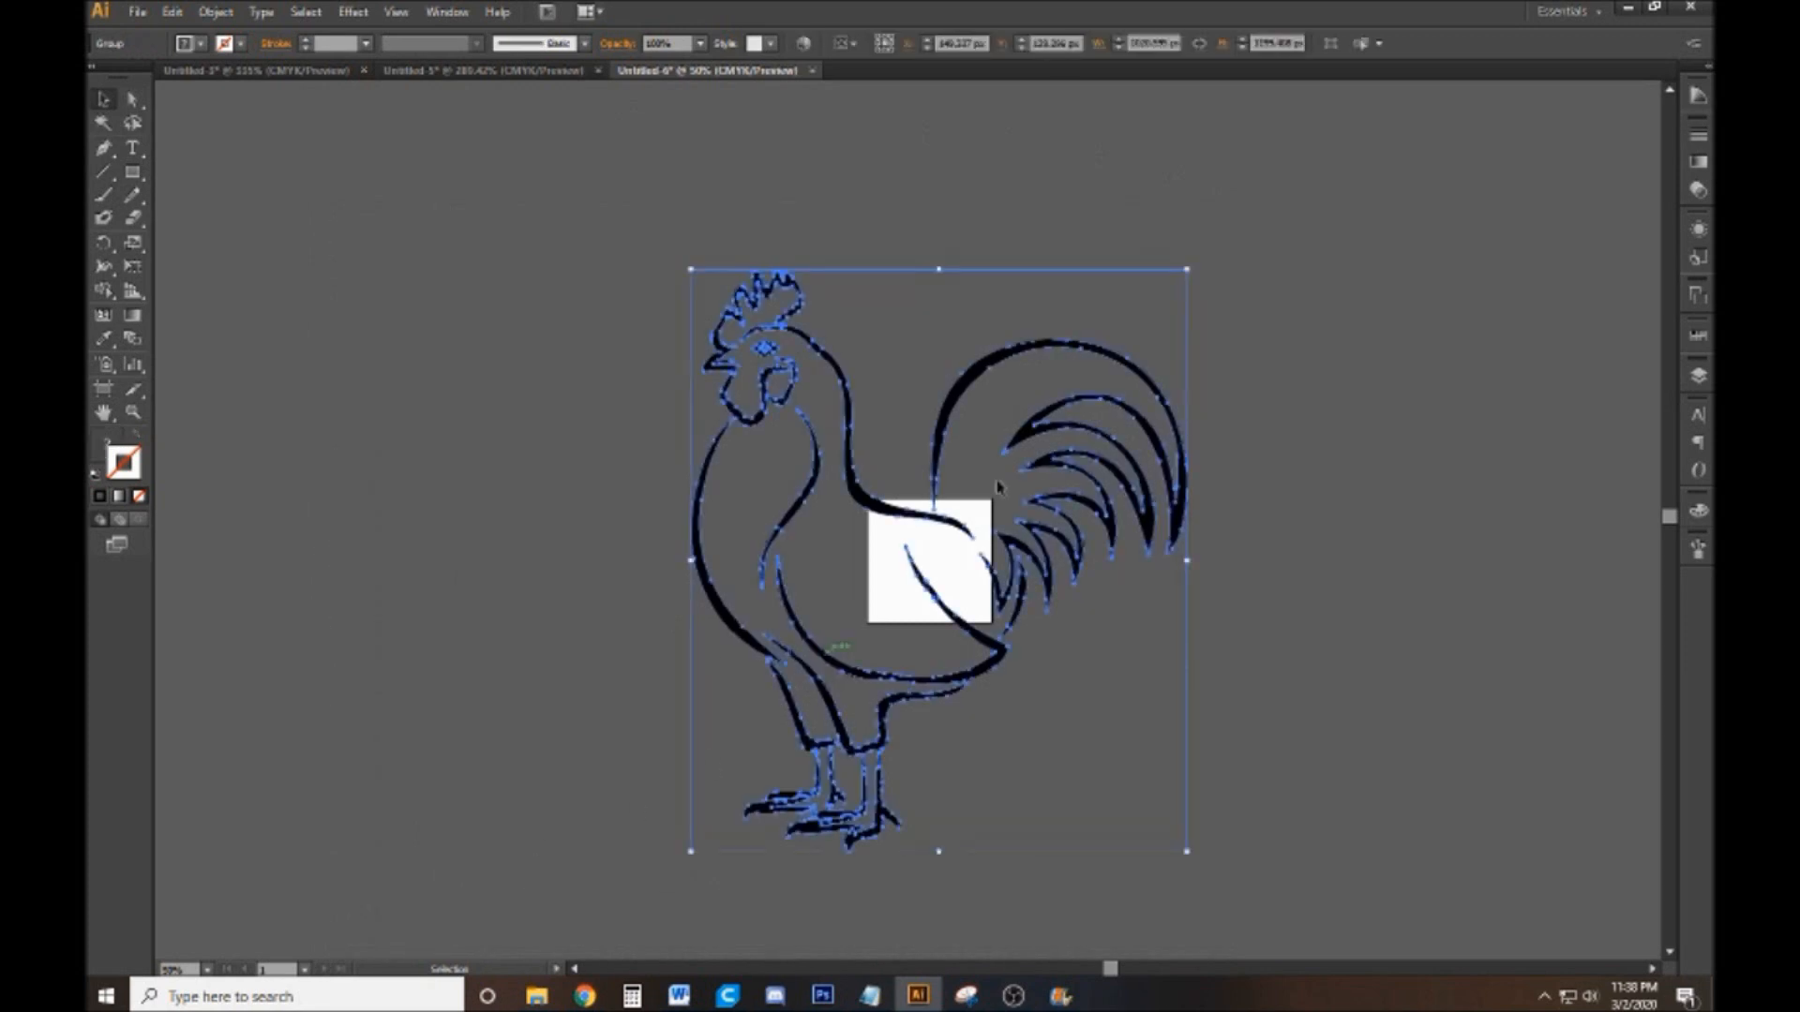
left_click(1320, 249)
left_click_drag(1320, 249, 548, 866)
left_click(1317, 324)
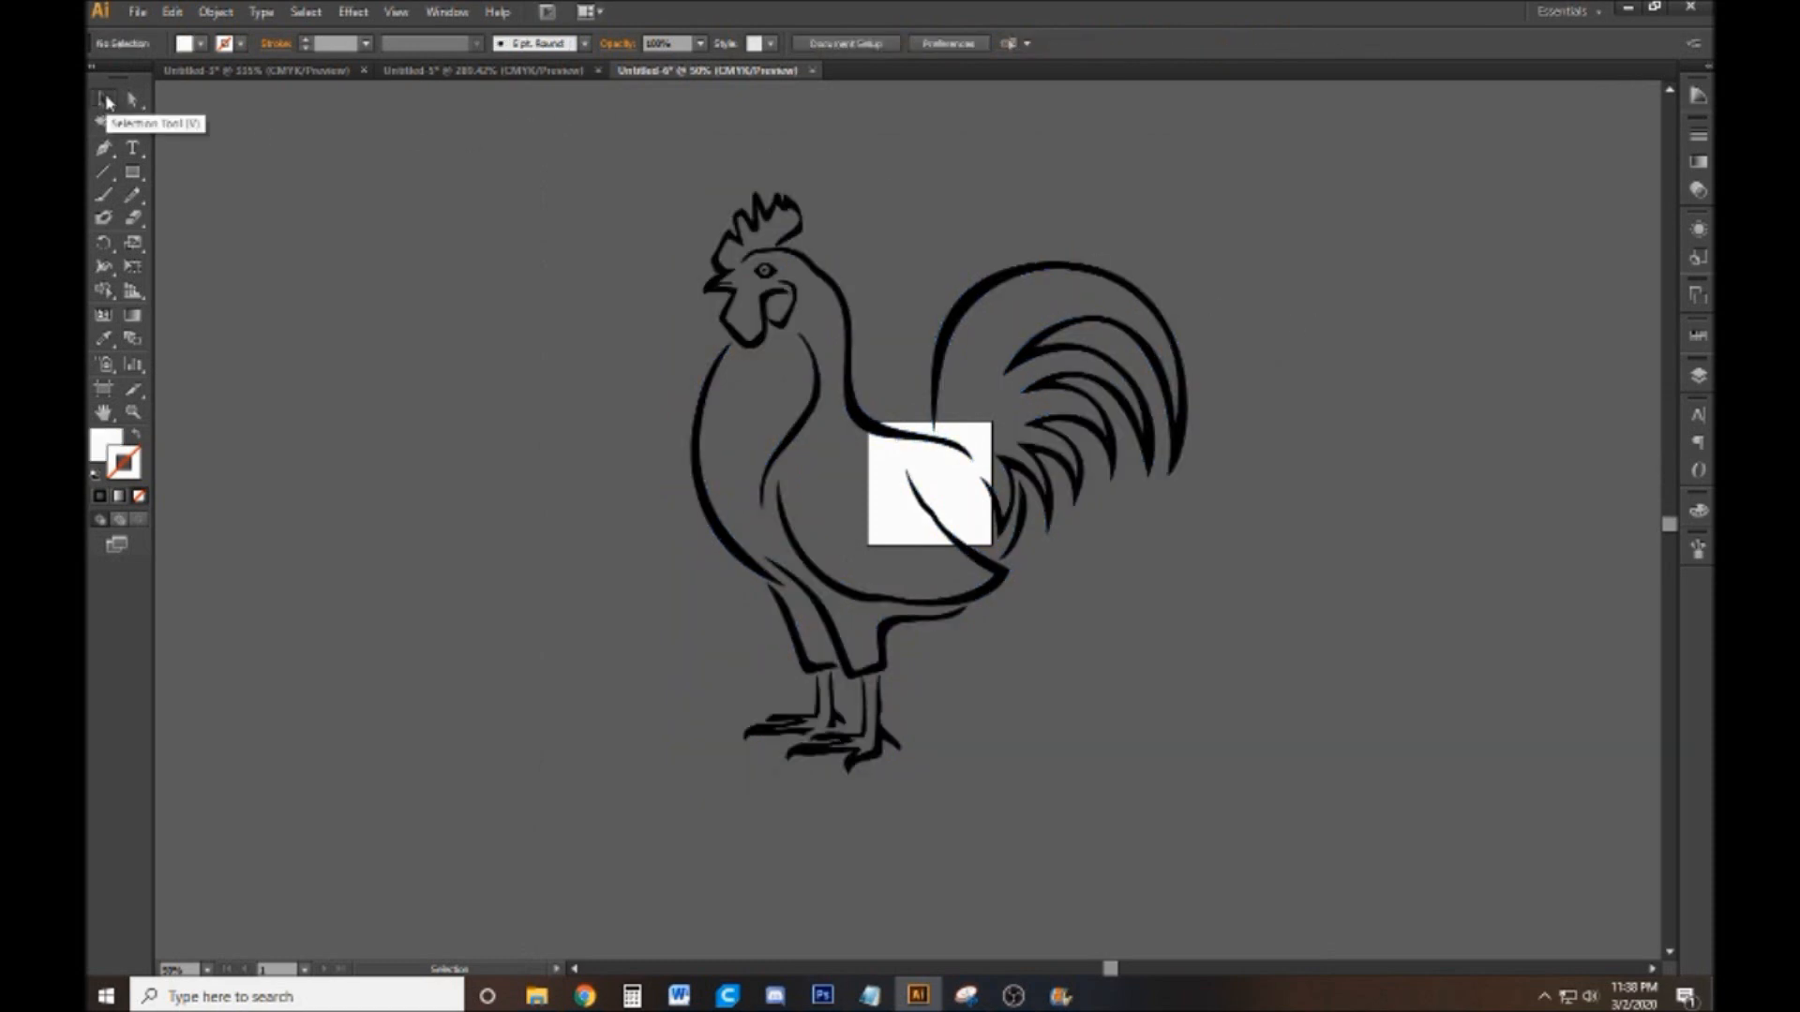
left_click(778, 213)
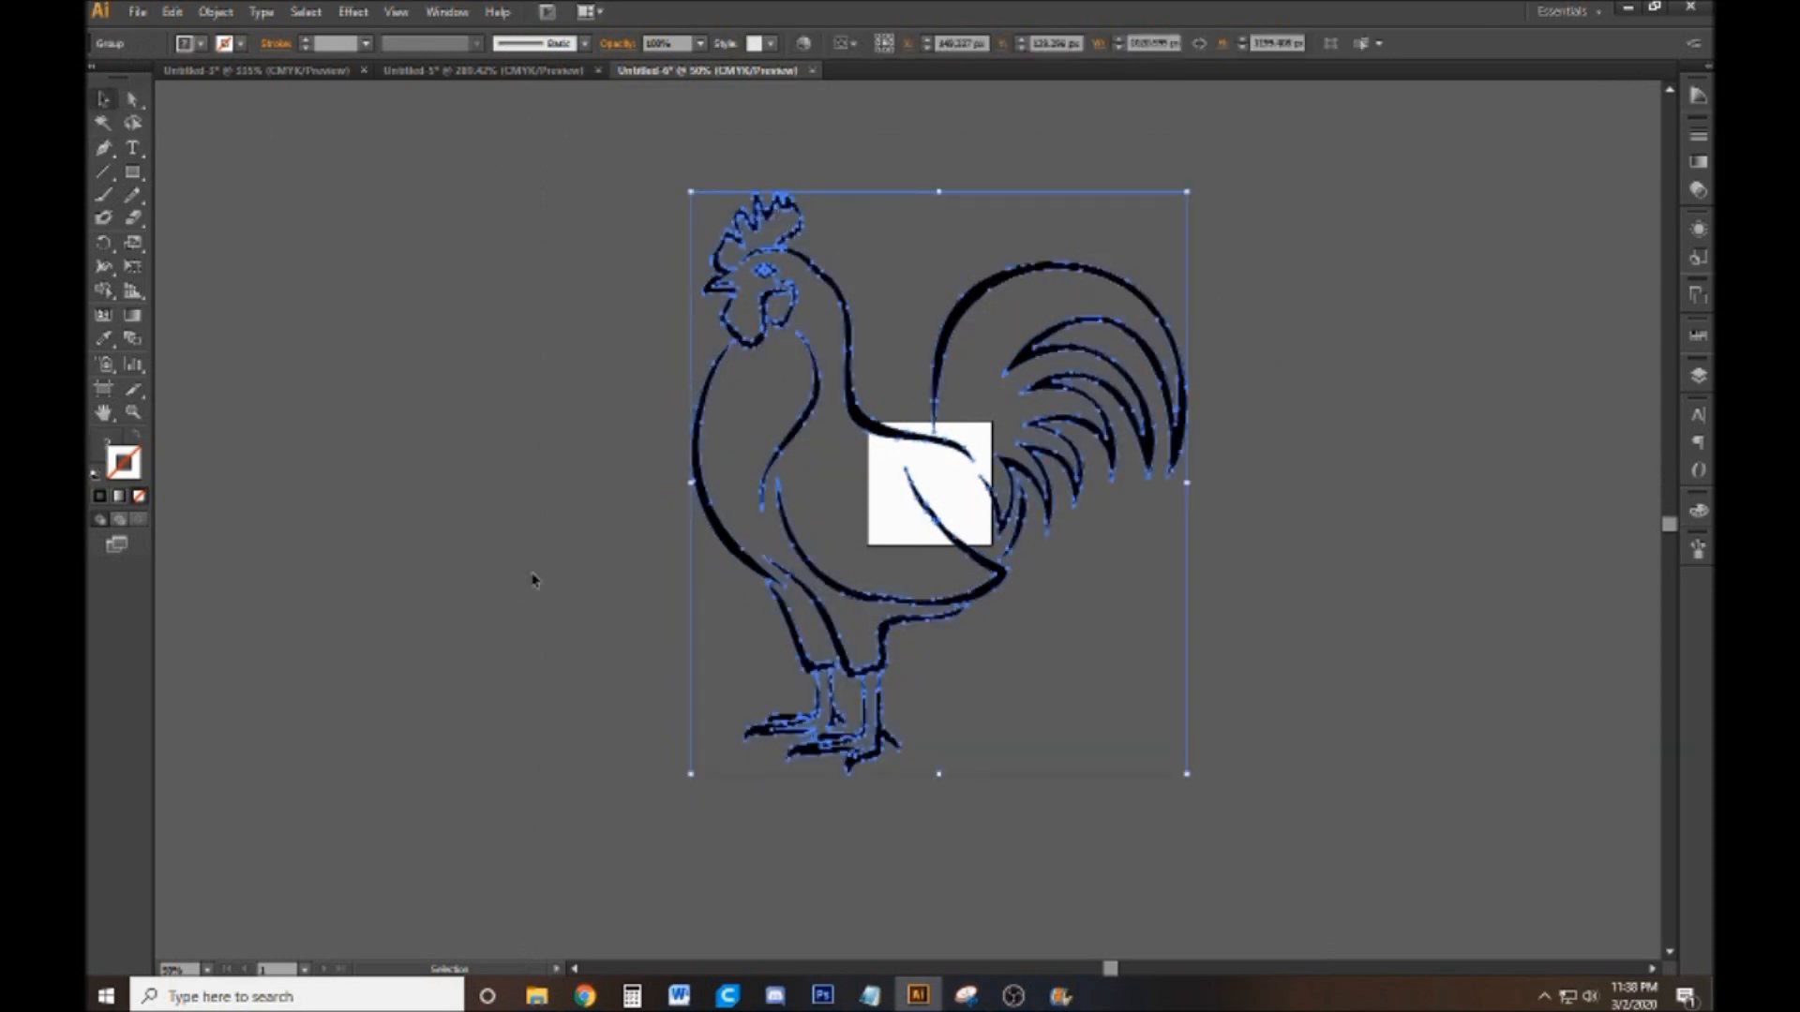
left_click(394, 444)
Select only the rooster's tail feather paths within the group using the Direct Selection tool
left_click(133, 100)
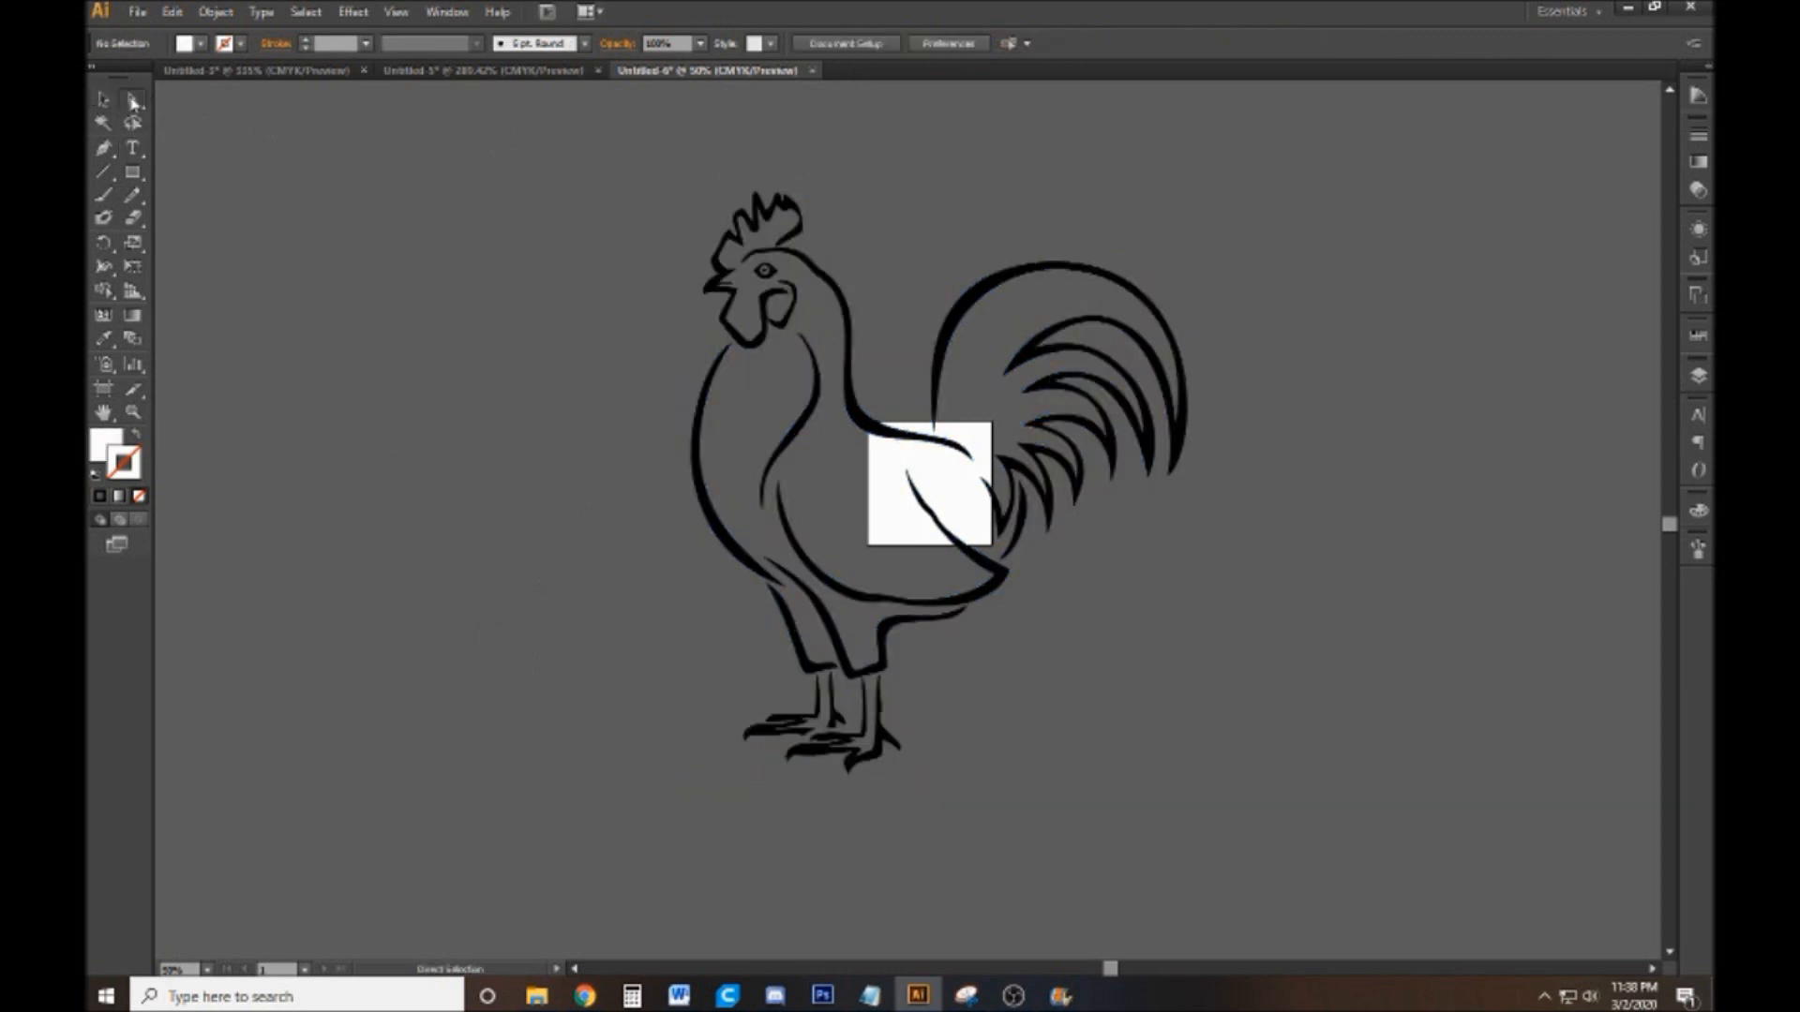
left_click_drag(1278, 293, 1040, 582)
key("v")
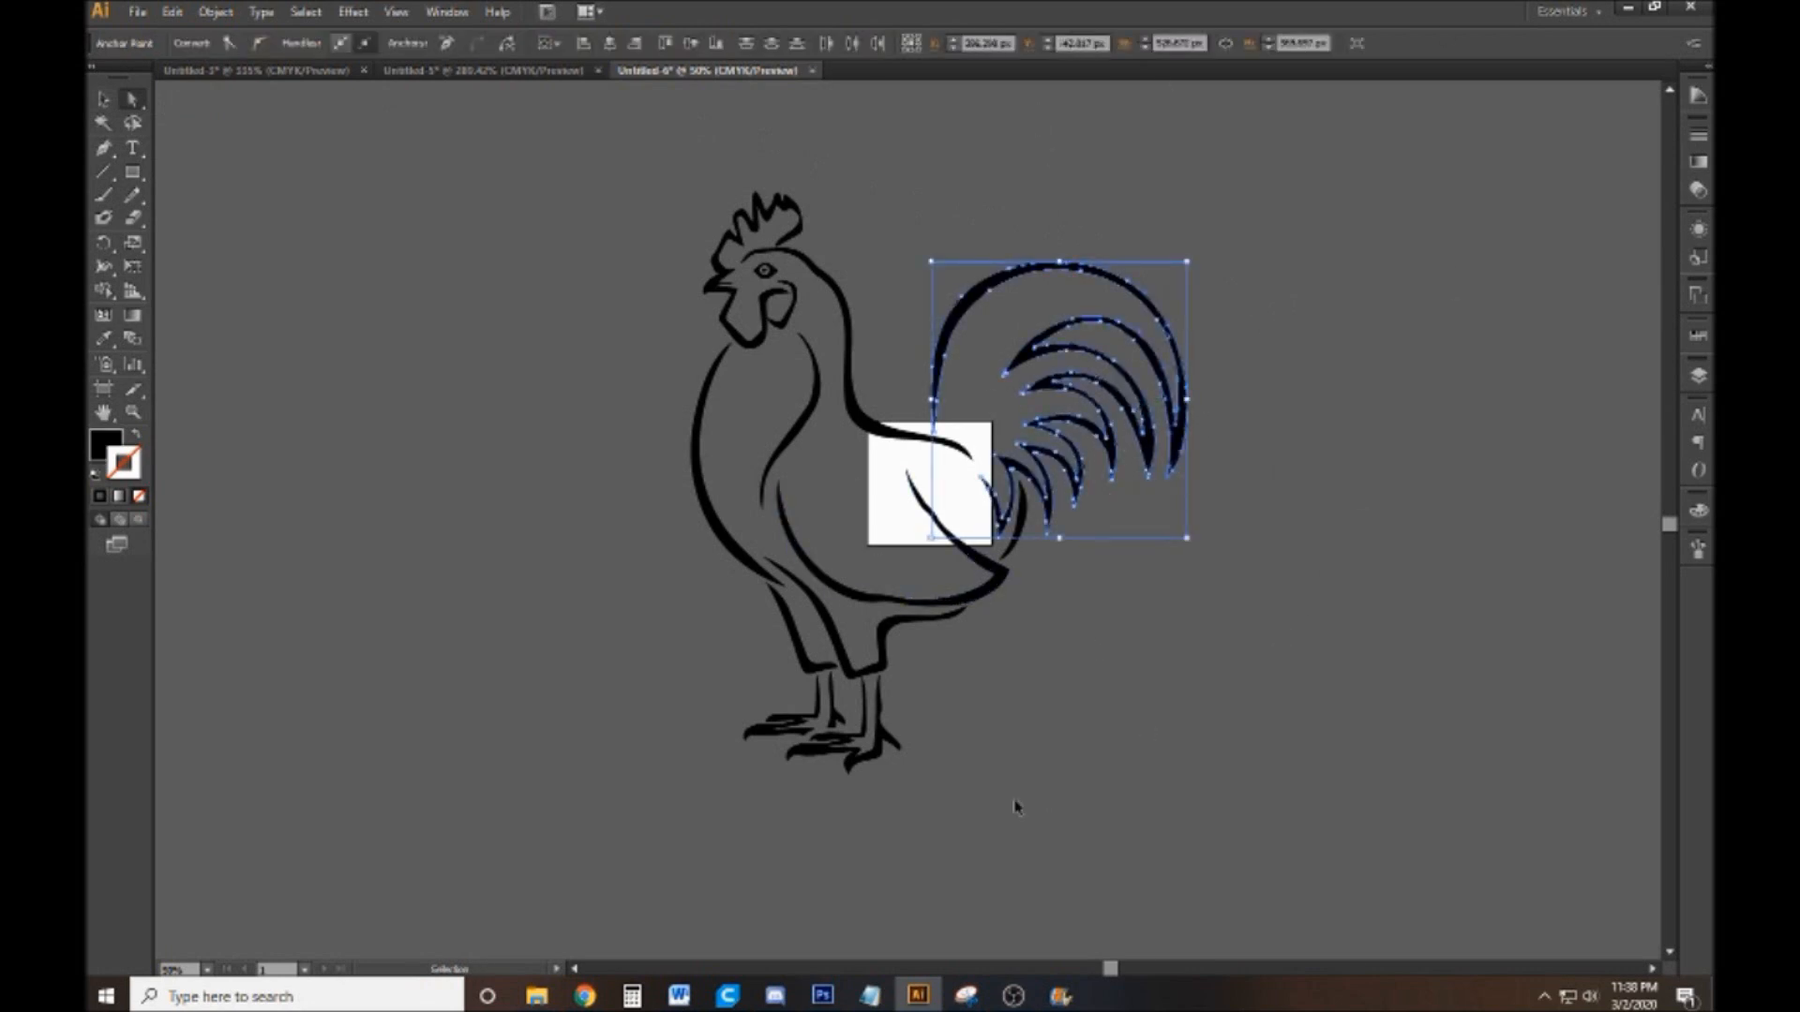
Delete the selected tail feather paths, undo the deletion, and clear the selection
key("Delete")
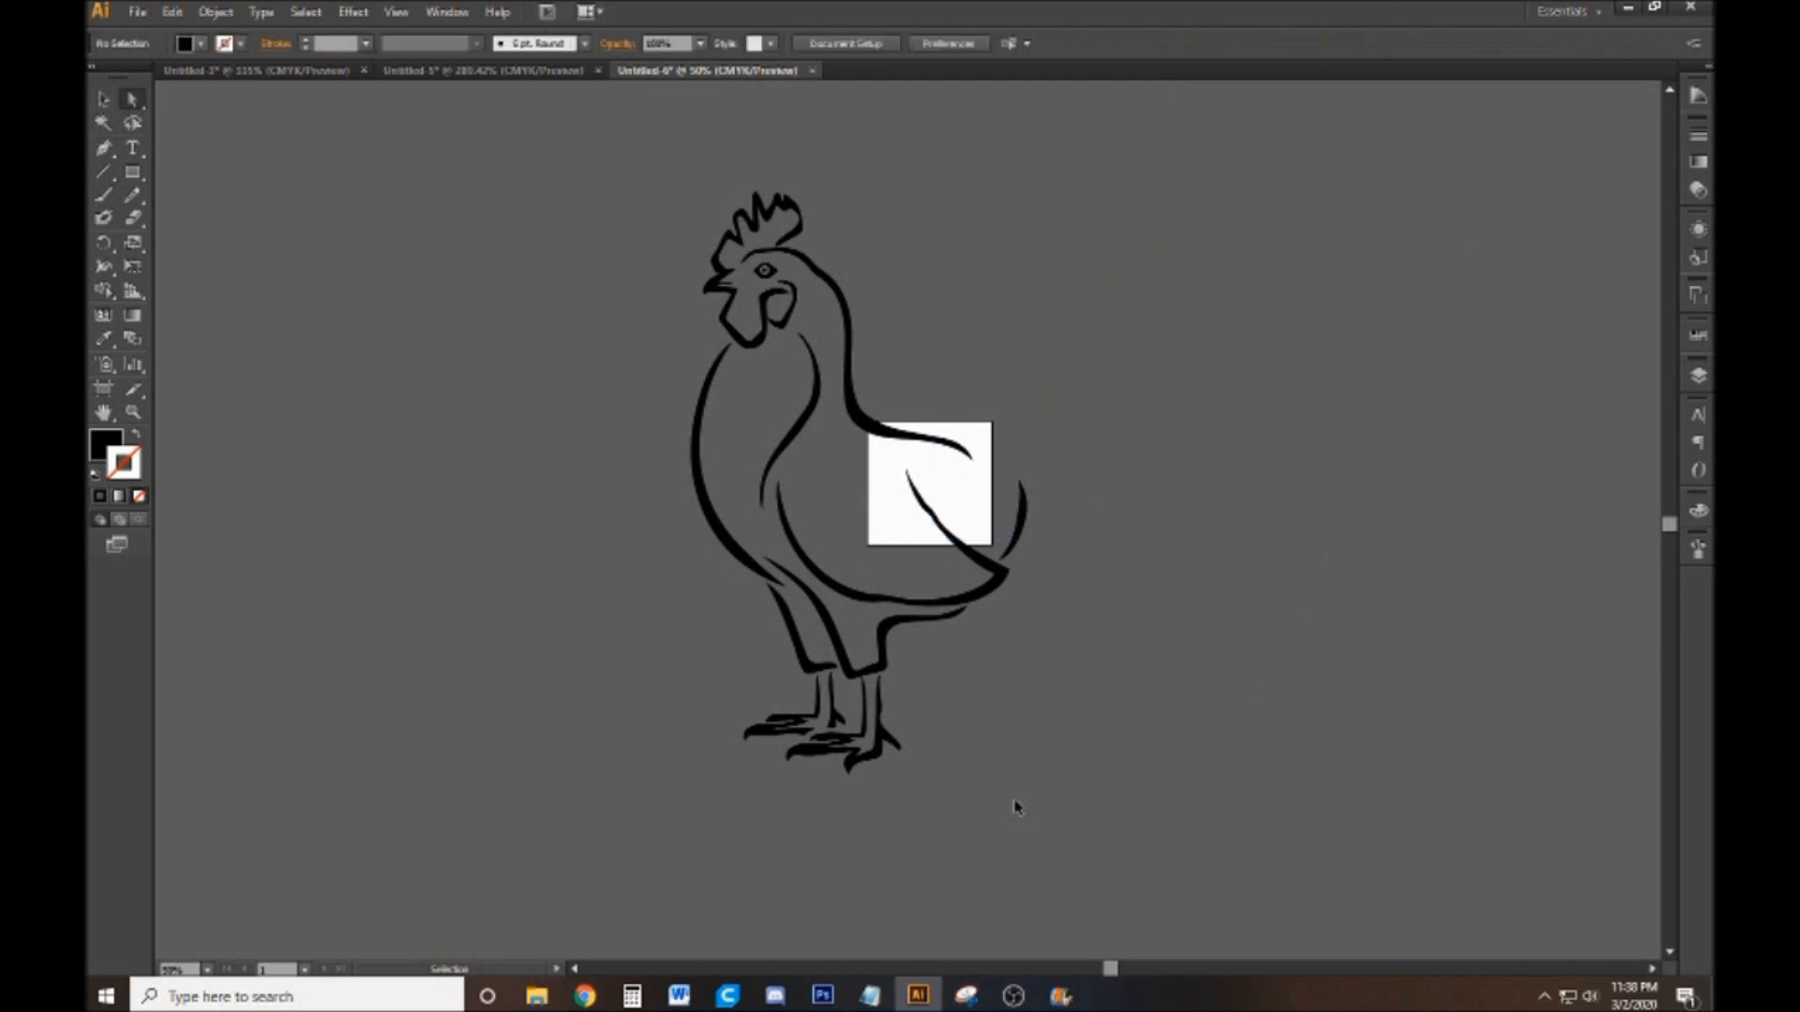
key("a")
key("v")
key("ctrl+z")
key("ctrl+z")
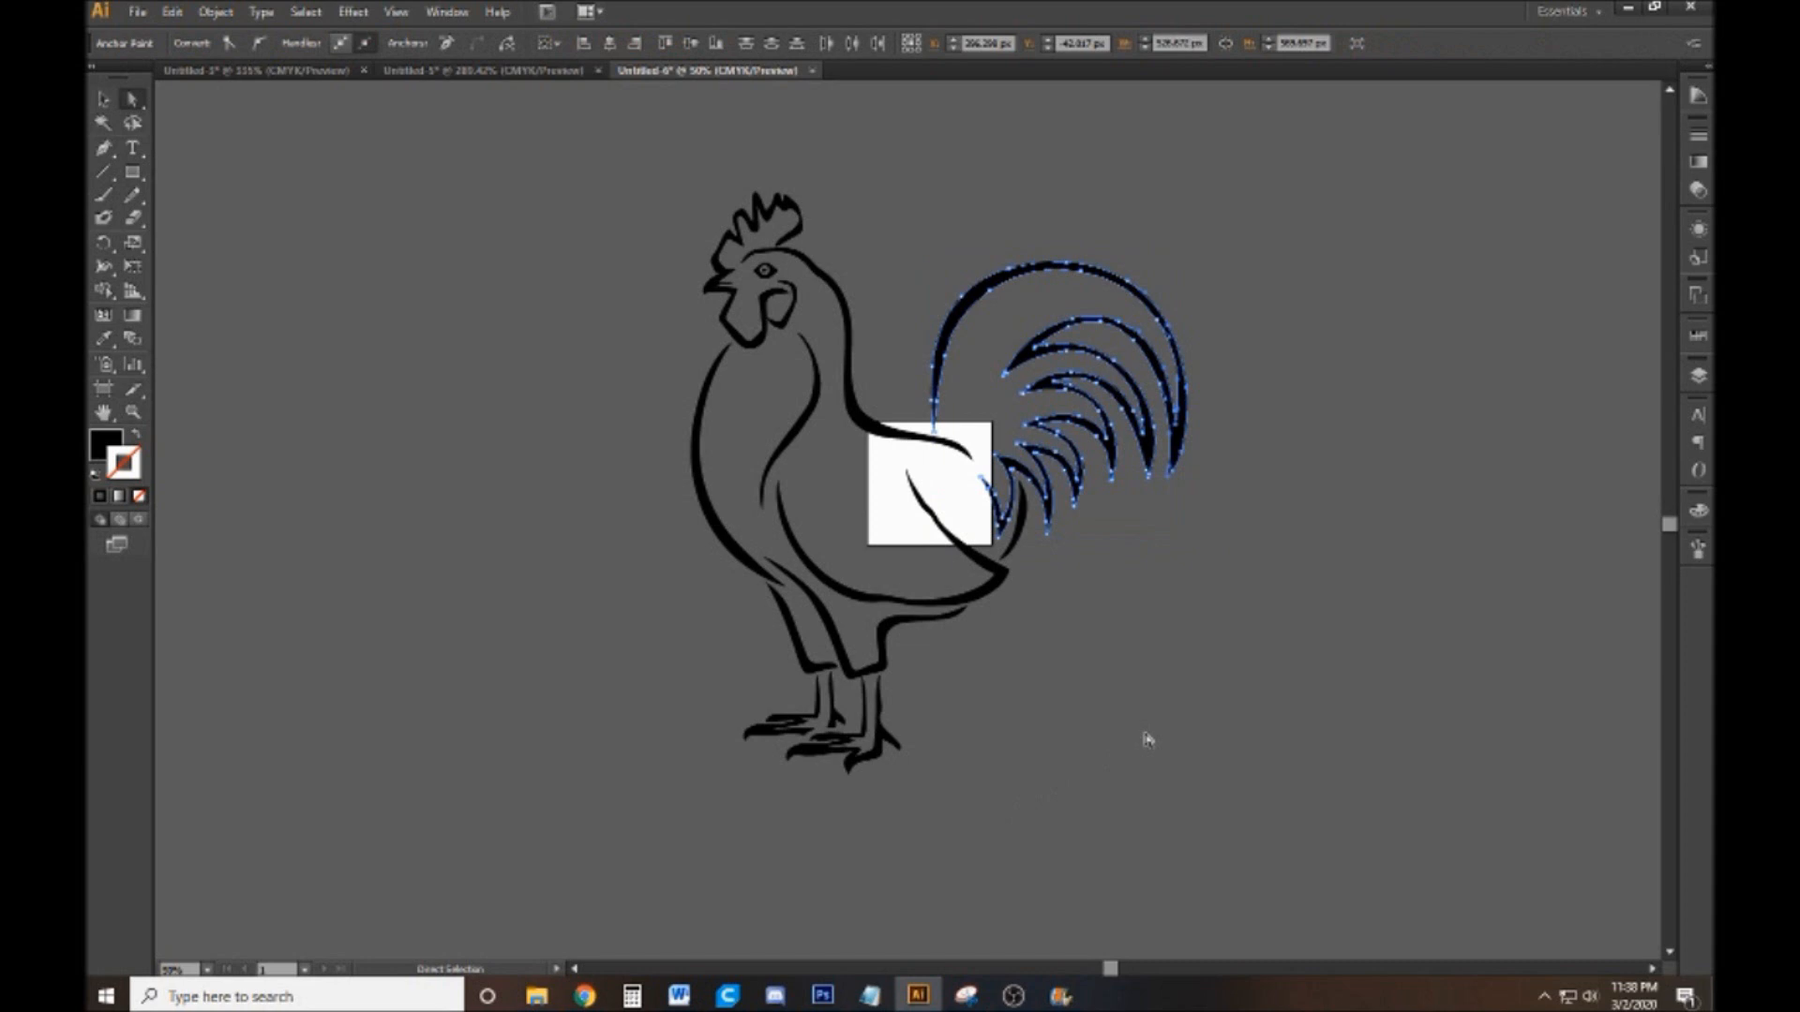
left_click(1144, 734)
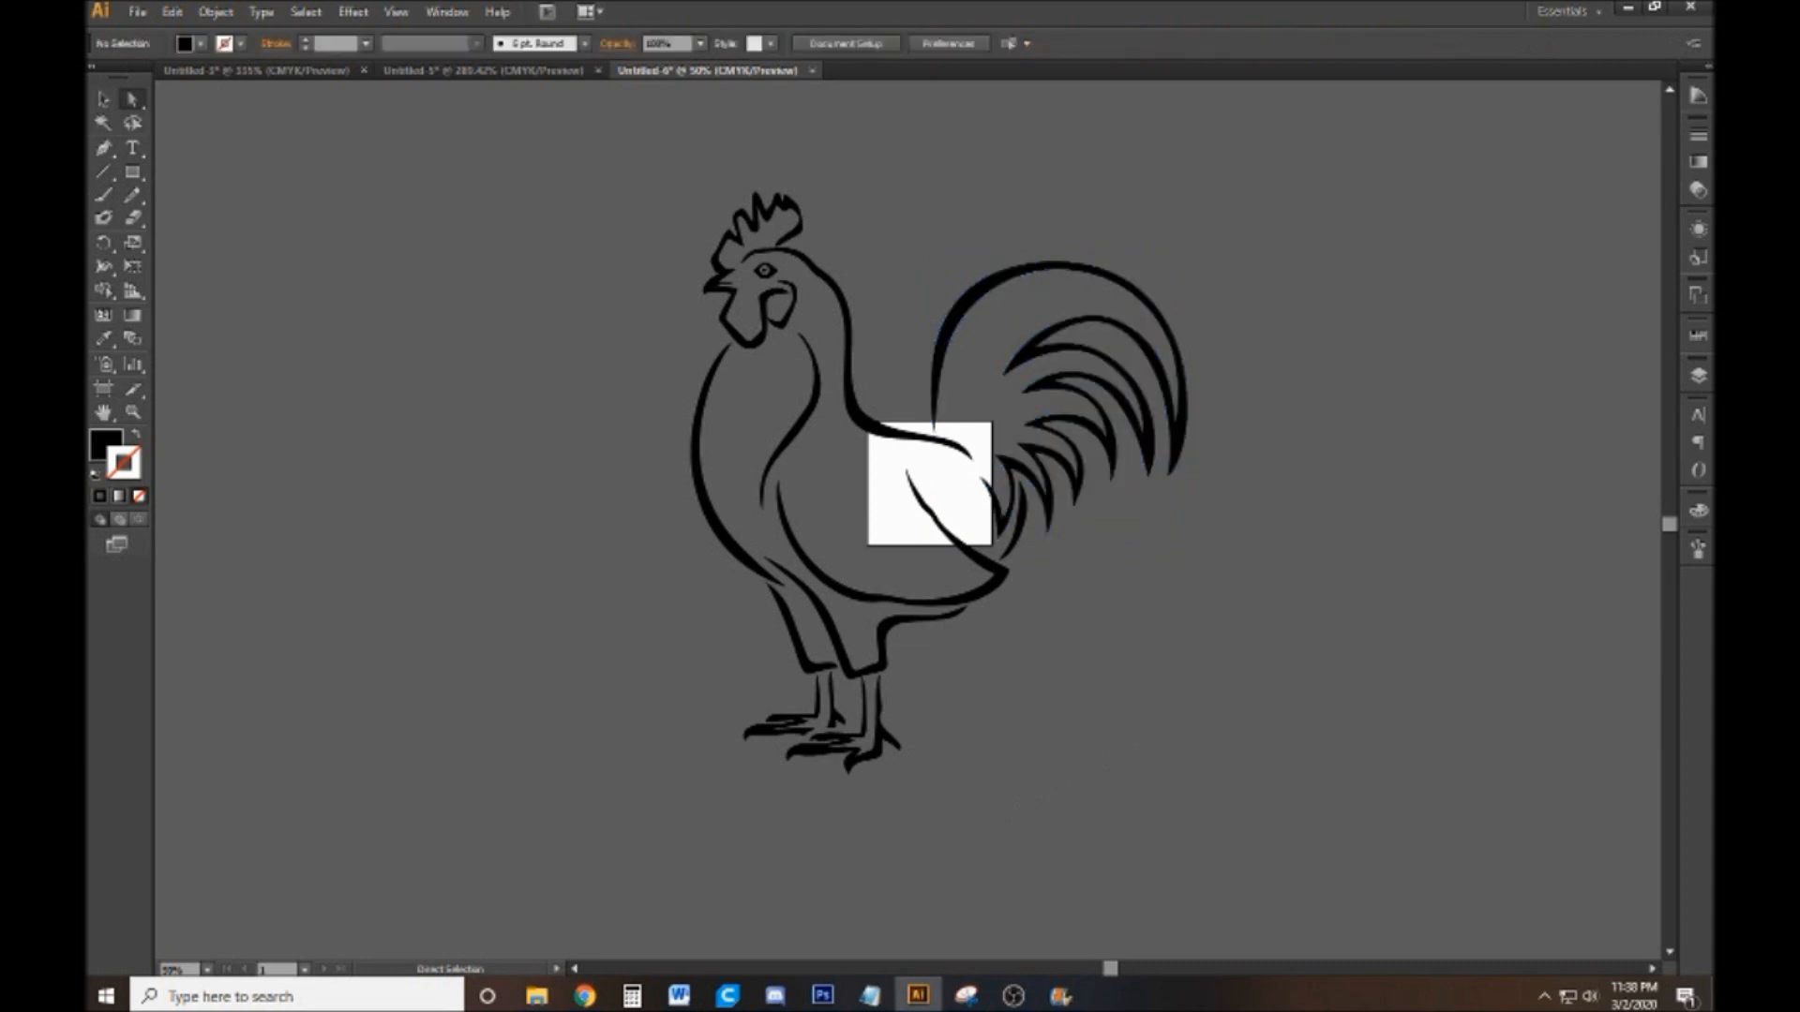
Select the whole rooster group and scale it down proportionally until it is smaller than the artboard
left_click(103, 99)
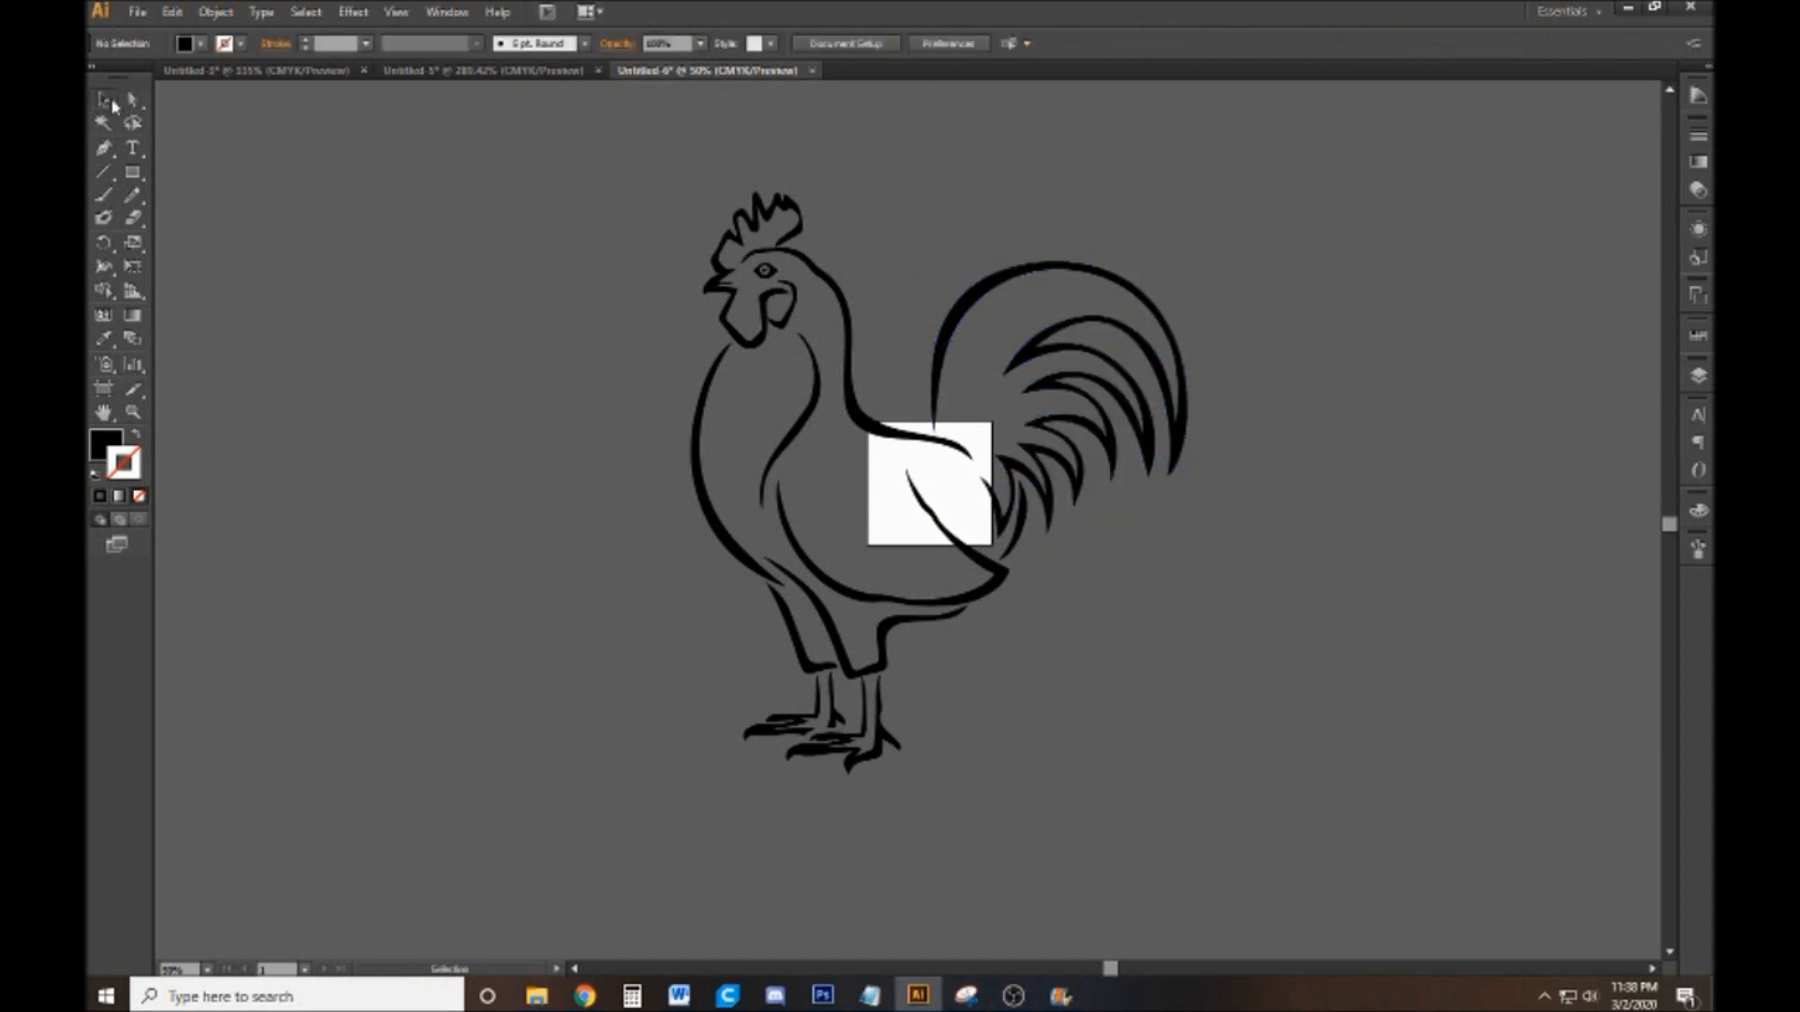
left_click(1066, 277)
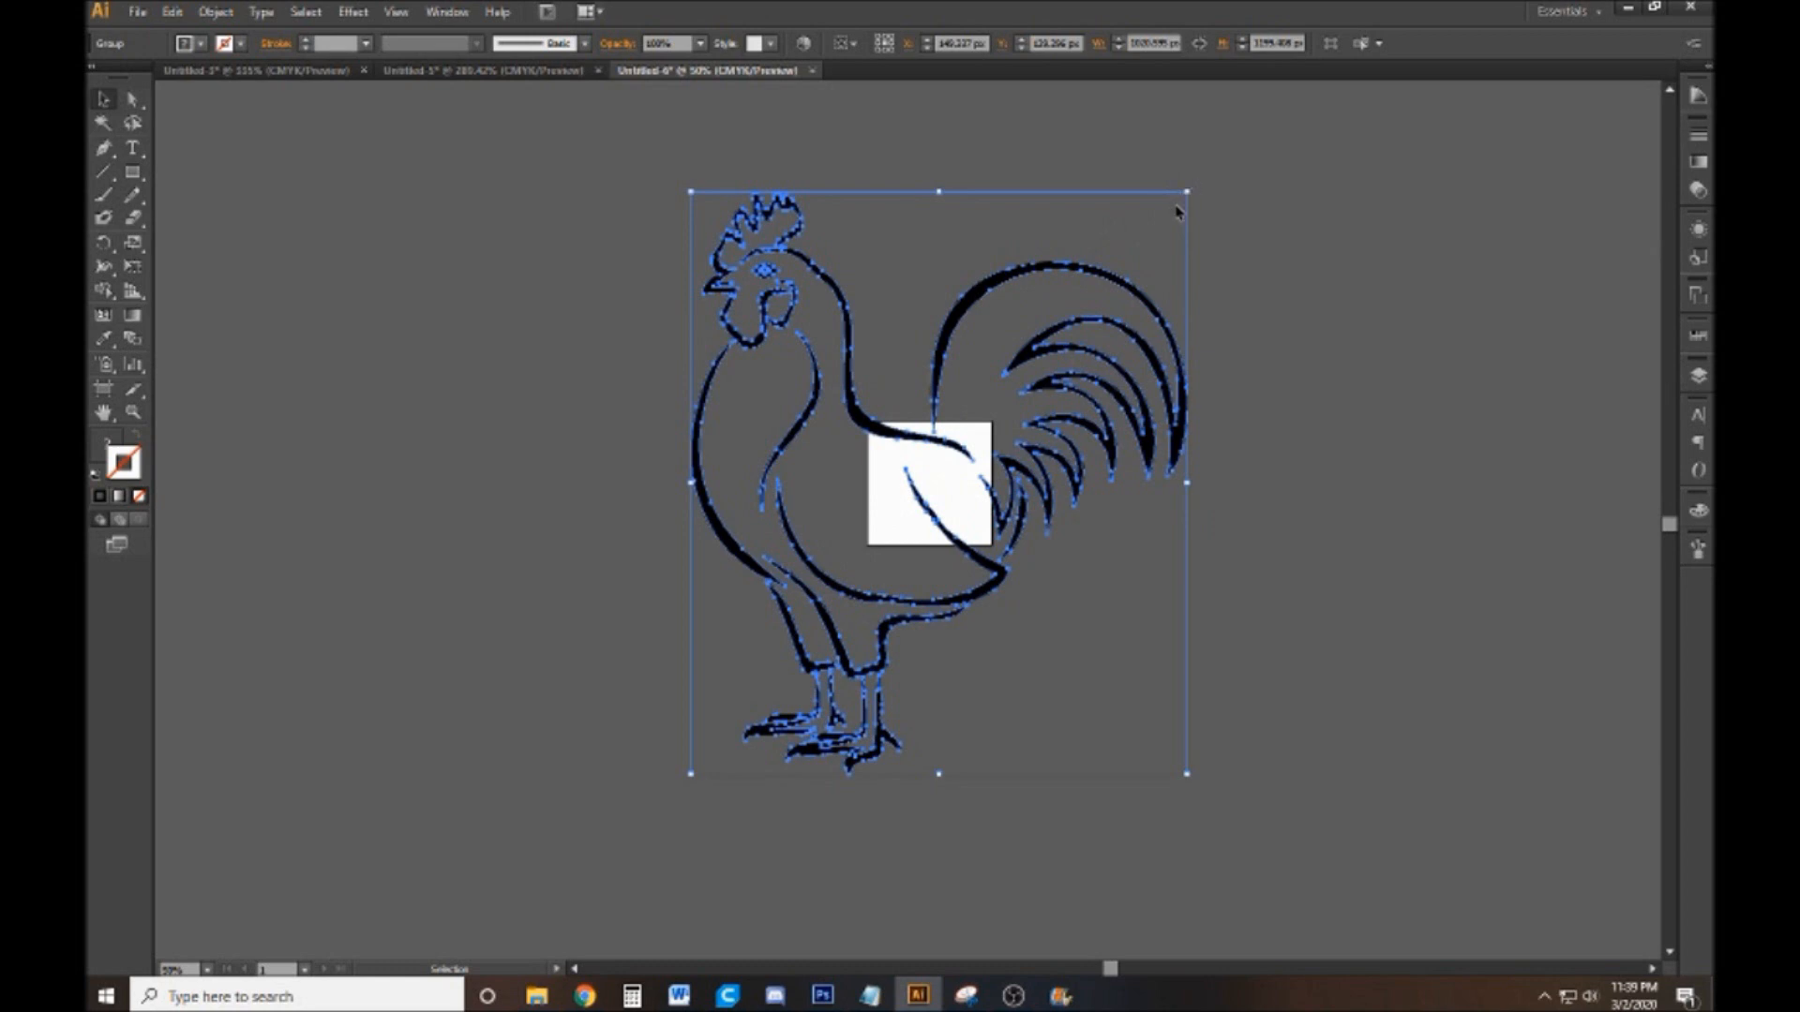
key("shift")
left_click_drag(1187, 192, 877, 659)
left_click(878, 659)
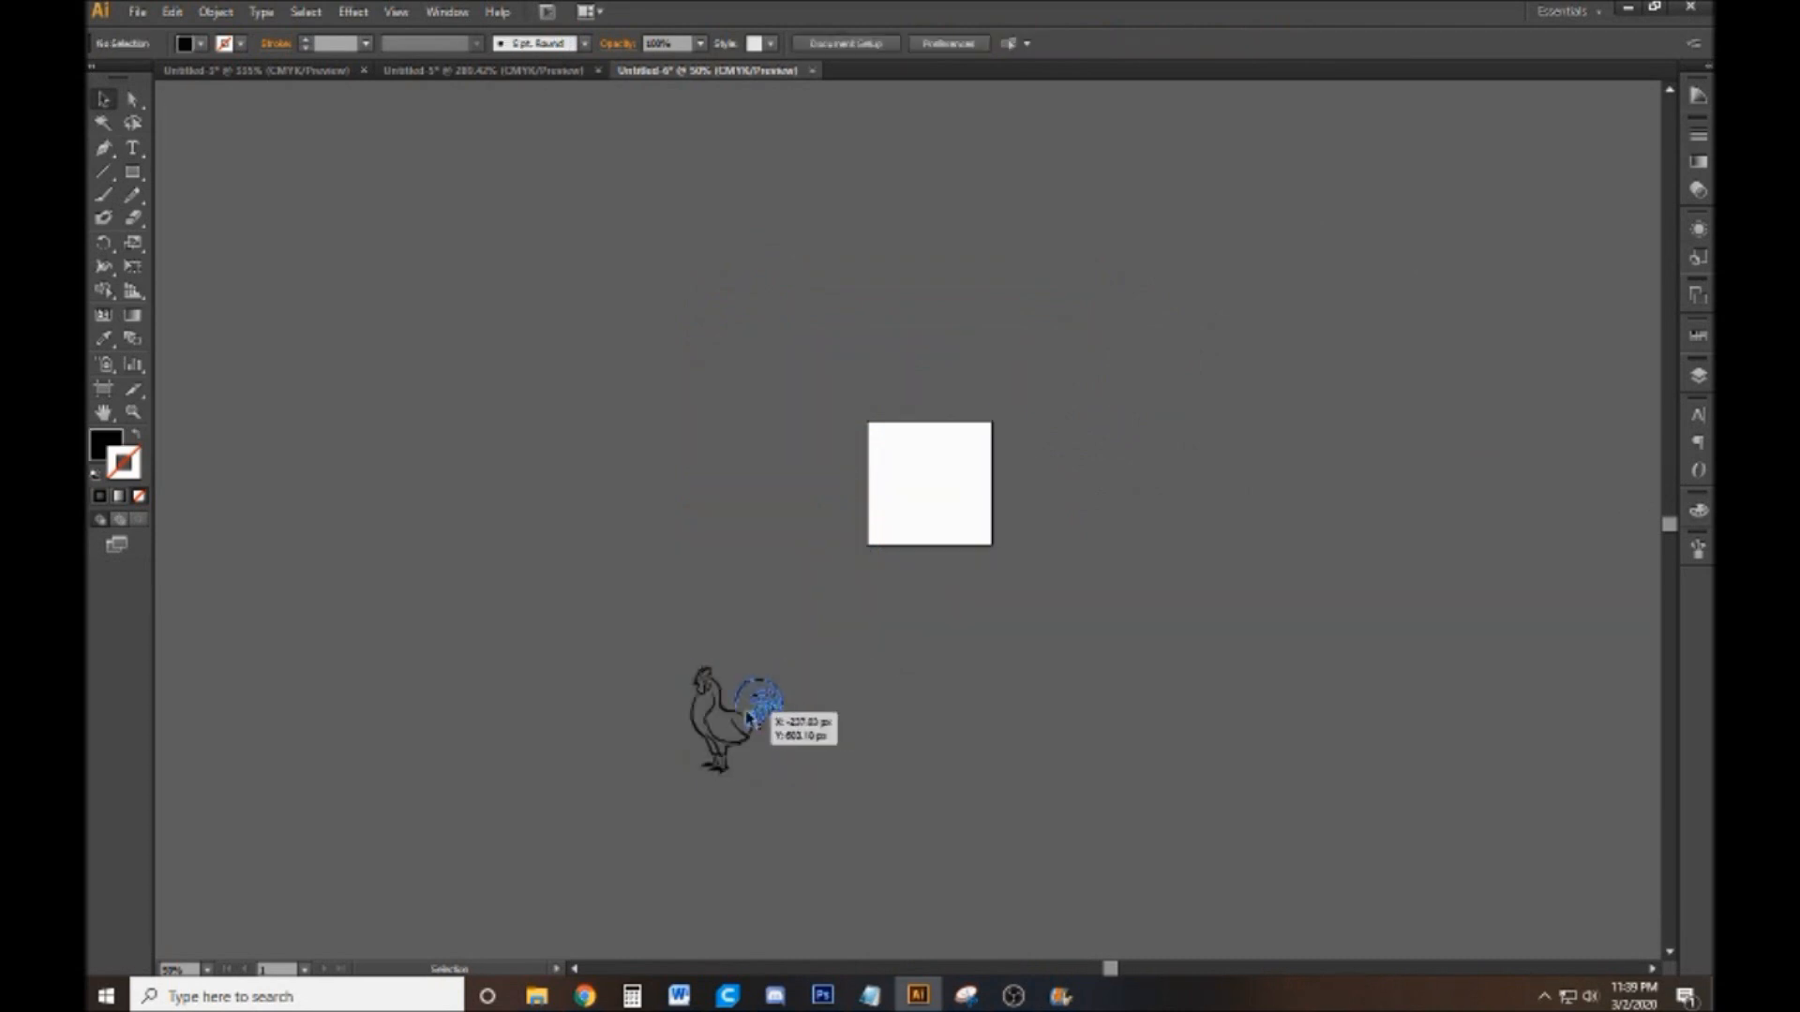
Move the reduced rooster onto the white artboard and fit the artboard in view
left_click_drag(718, 712, 928, 465)
left_click(968, 385)
key("z")
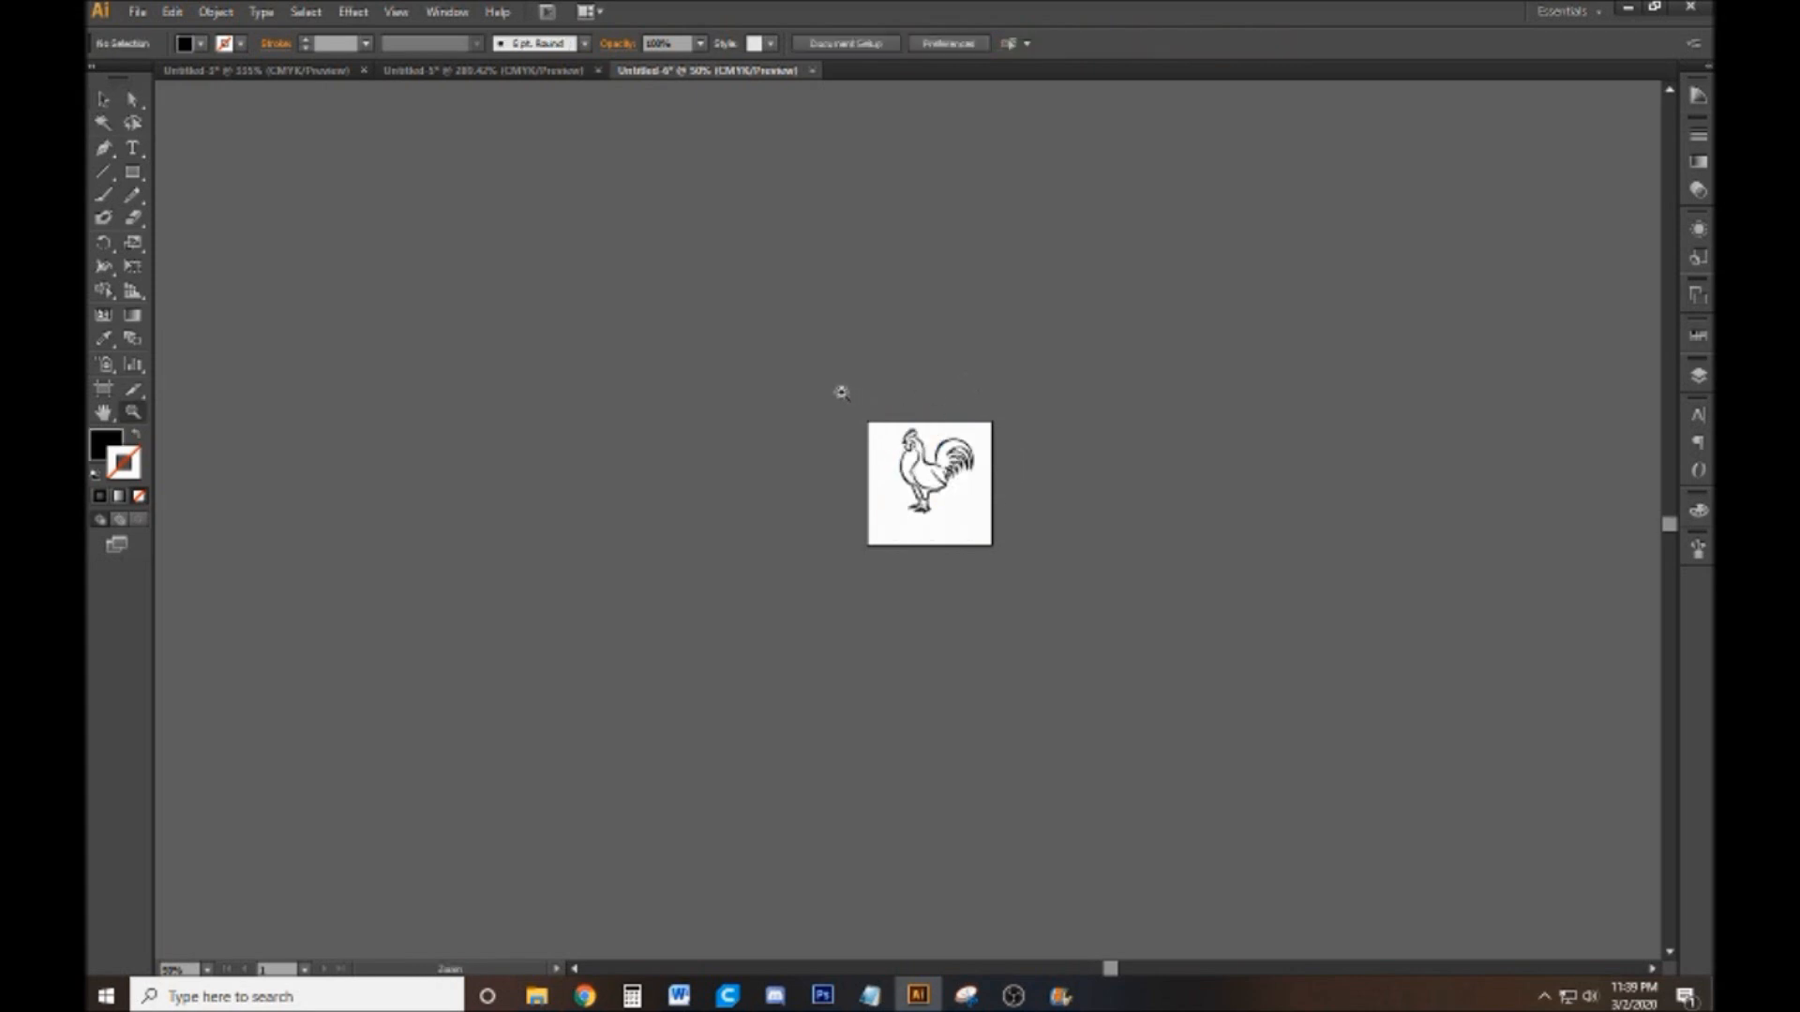
left_click_drag(859, 413, 1005, 561)
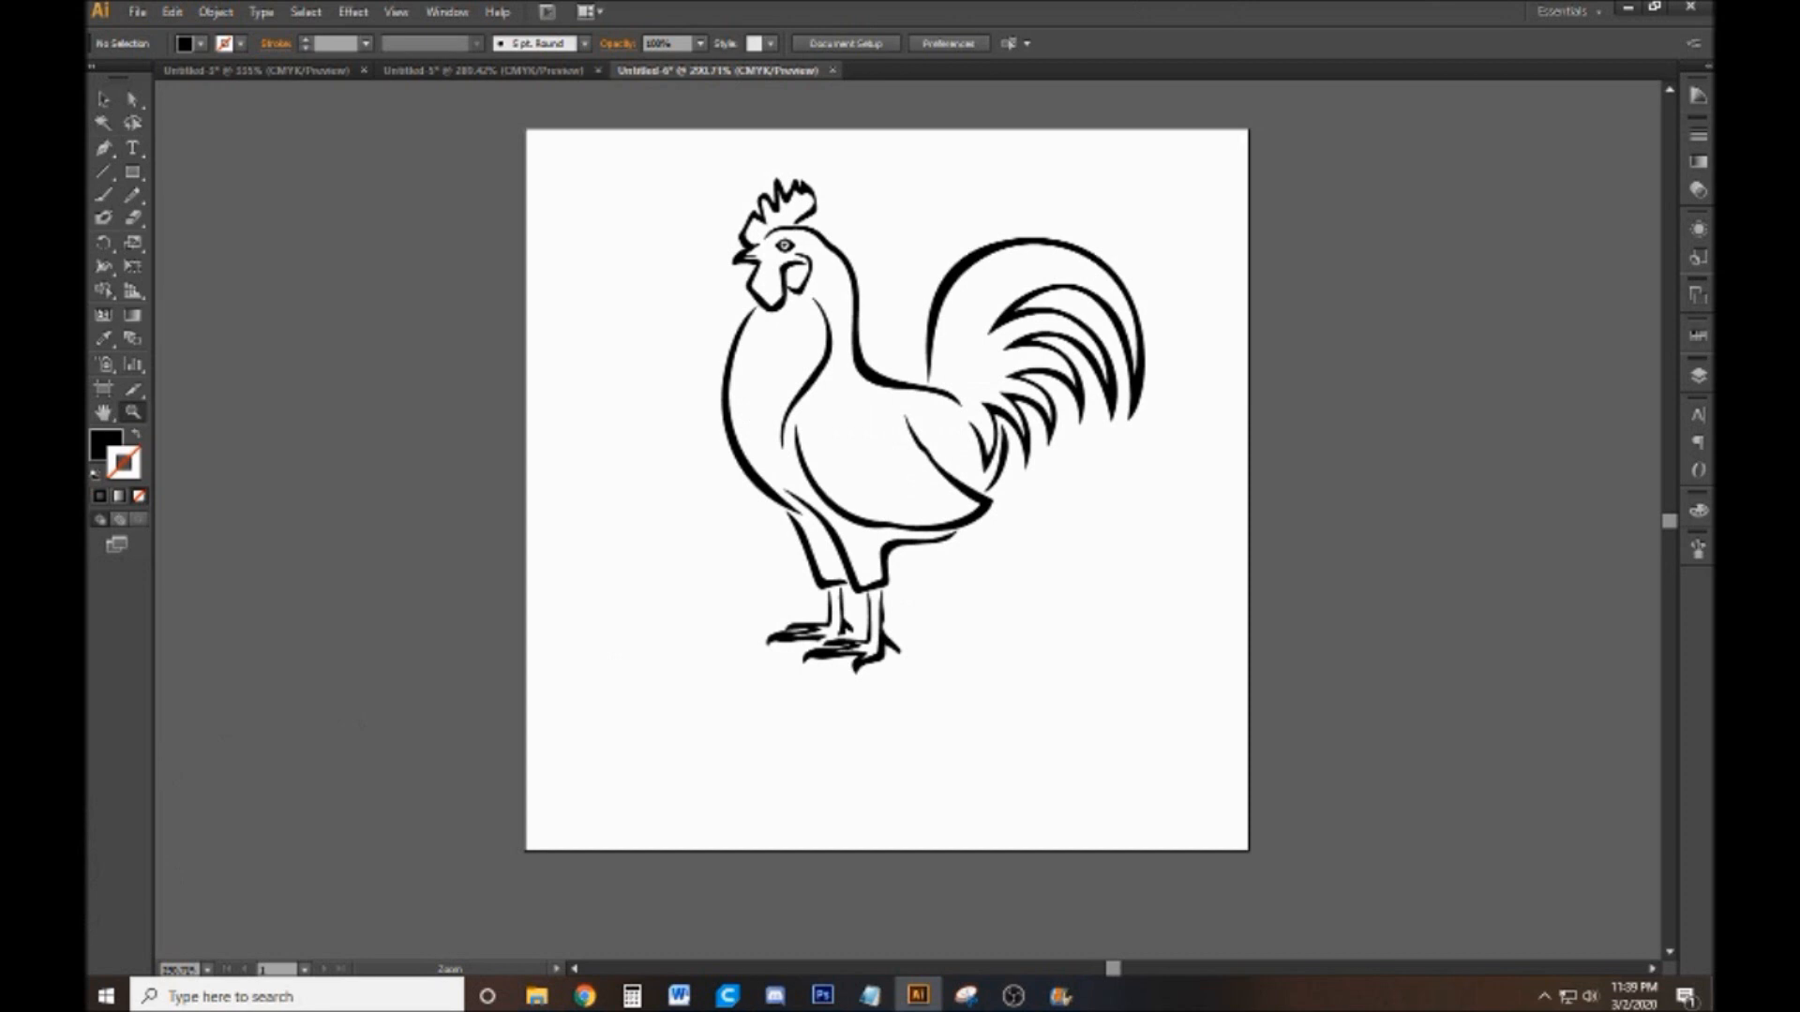
key("alt+Tab")
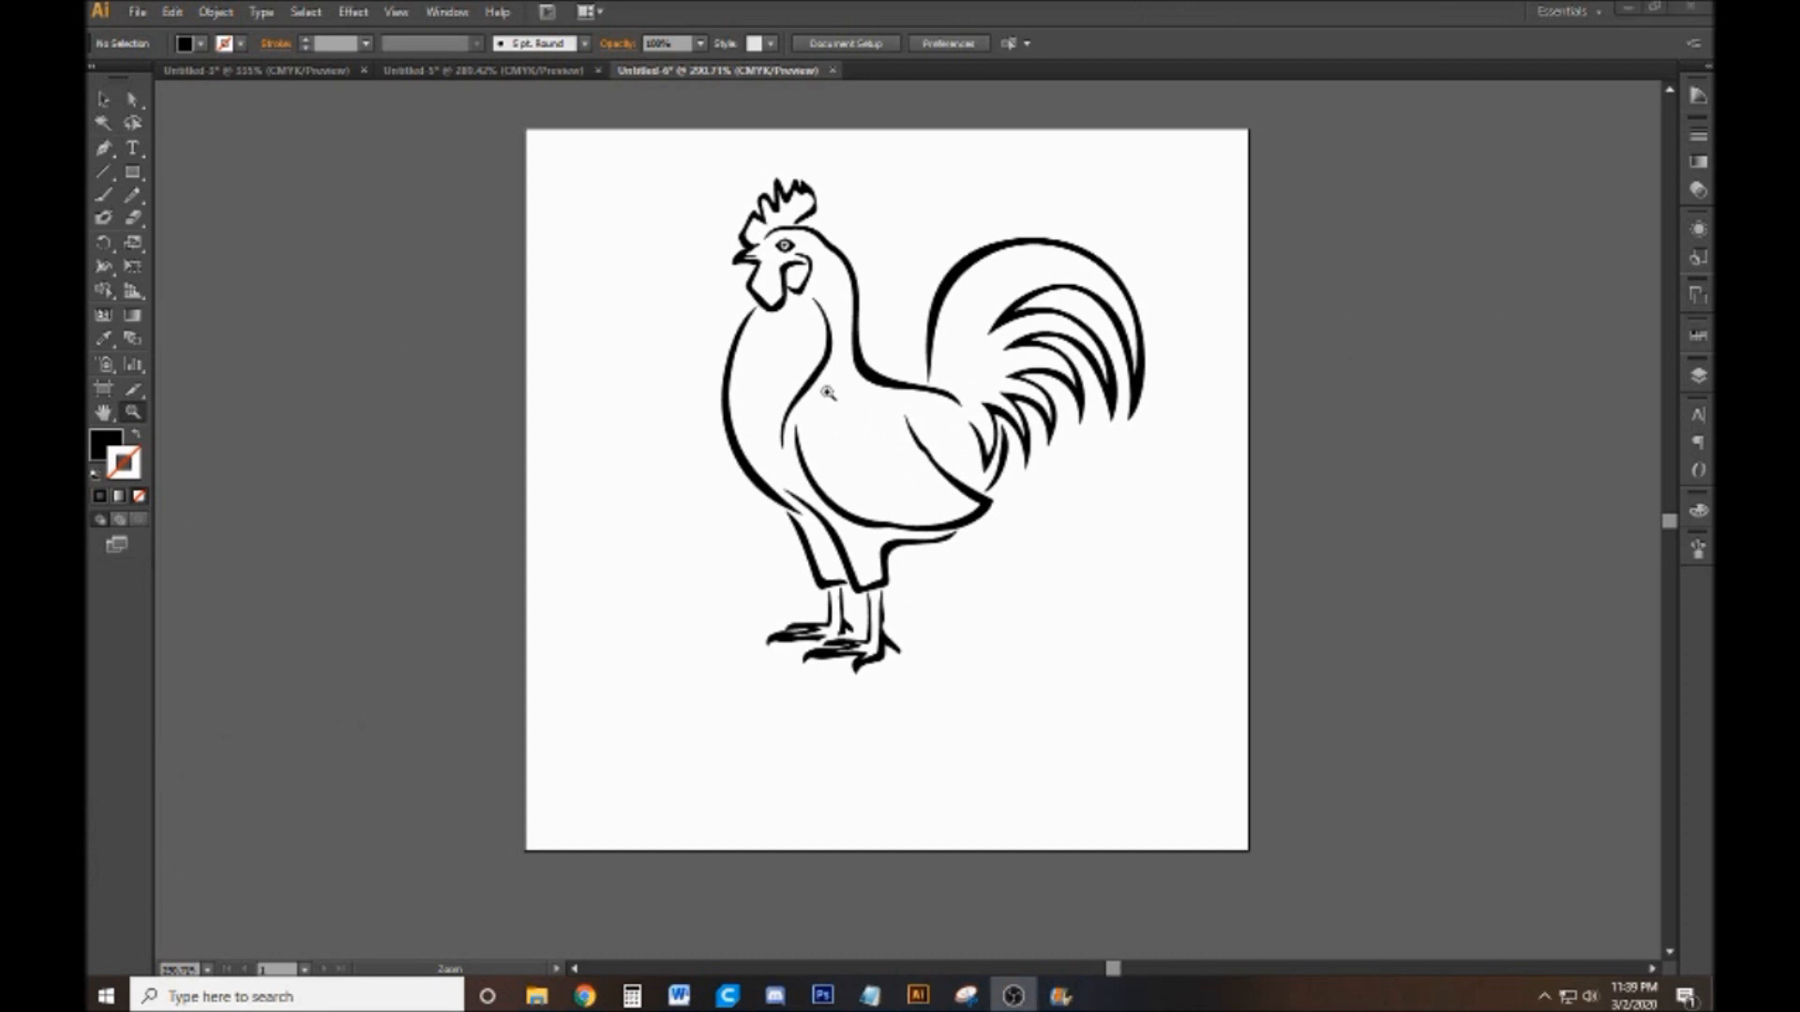
left_click(104, 97)
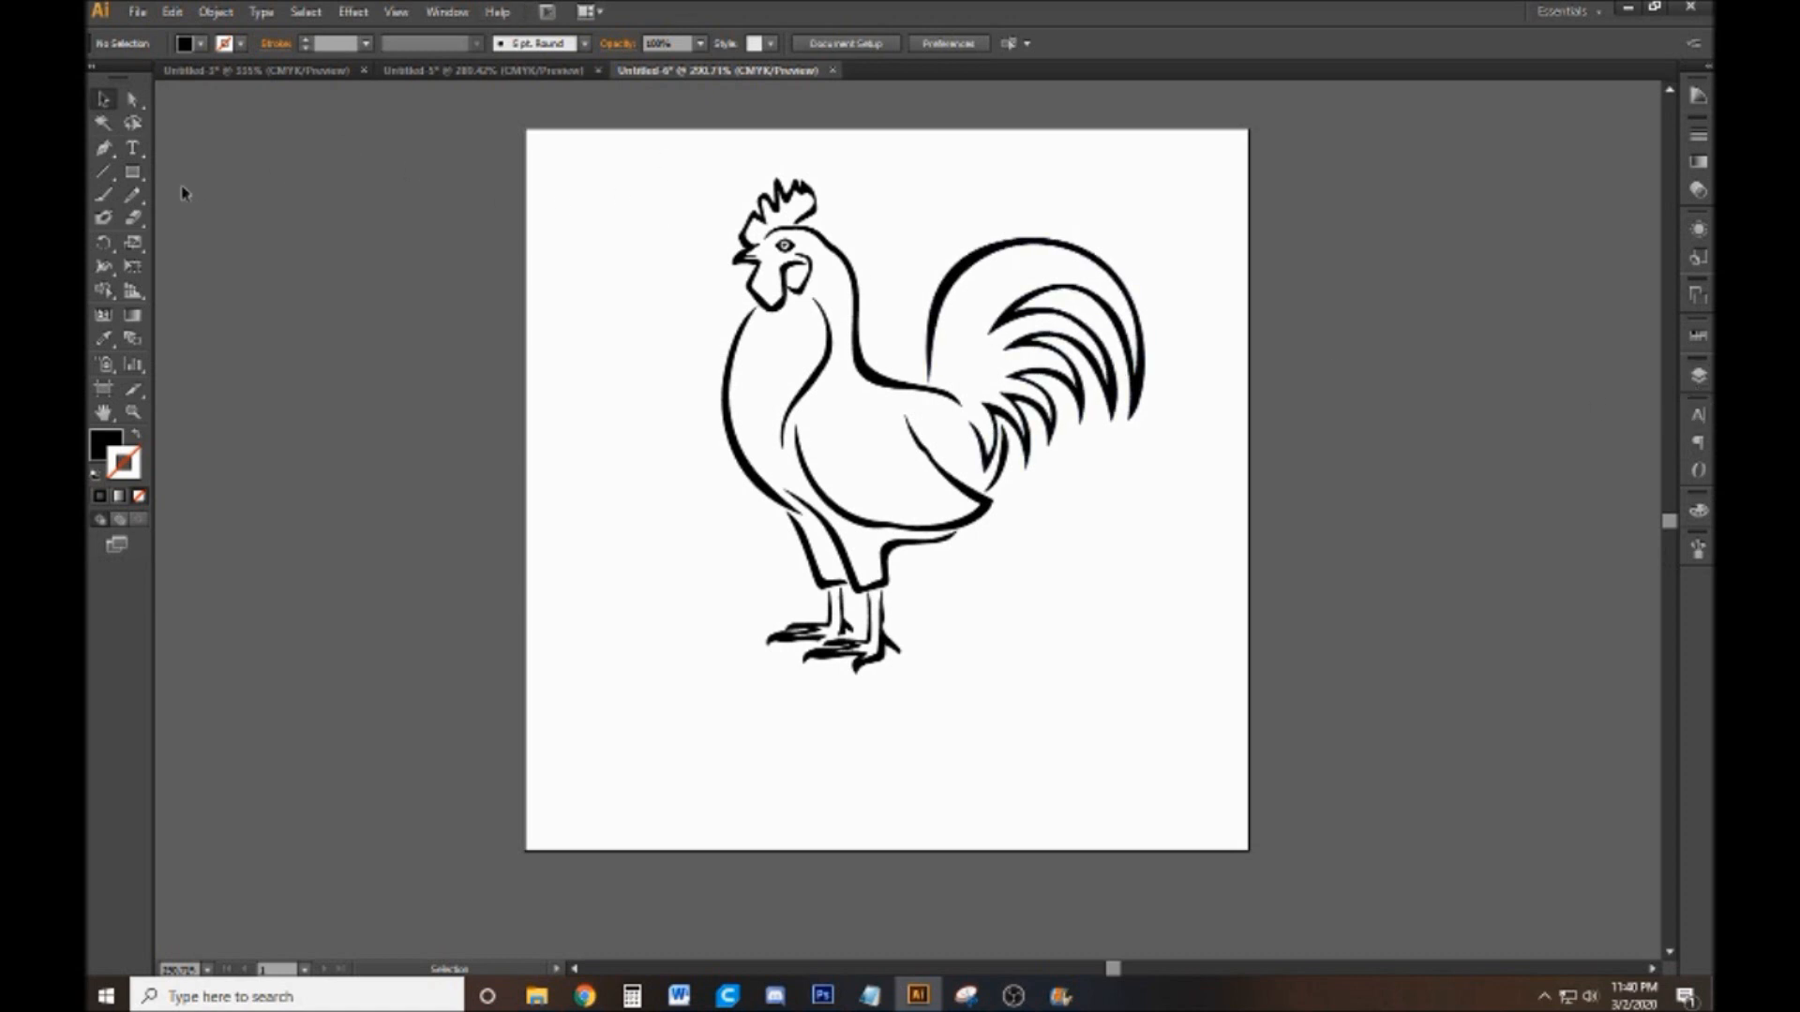
left_click(132, 172)
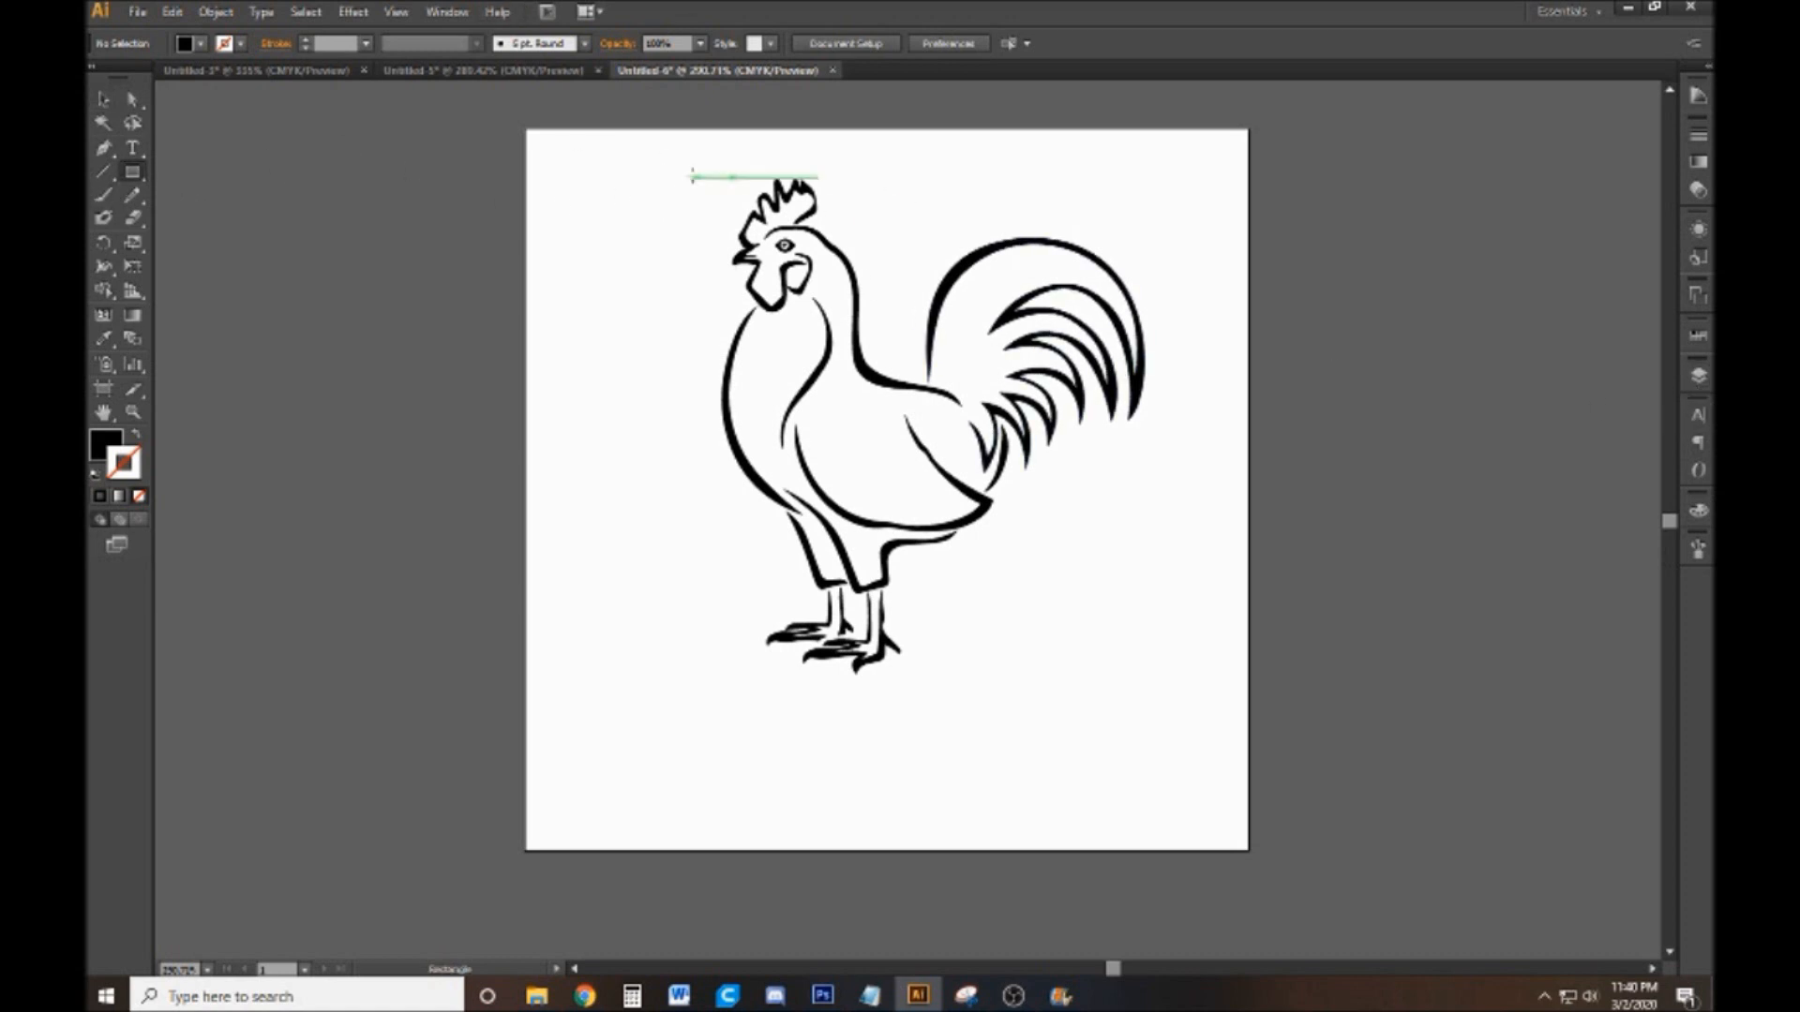
mouse_move(705, 156)
left_mouse_down()
mouse_move(539, 301)
mouse_move(570, 294)
left_mouse_up()
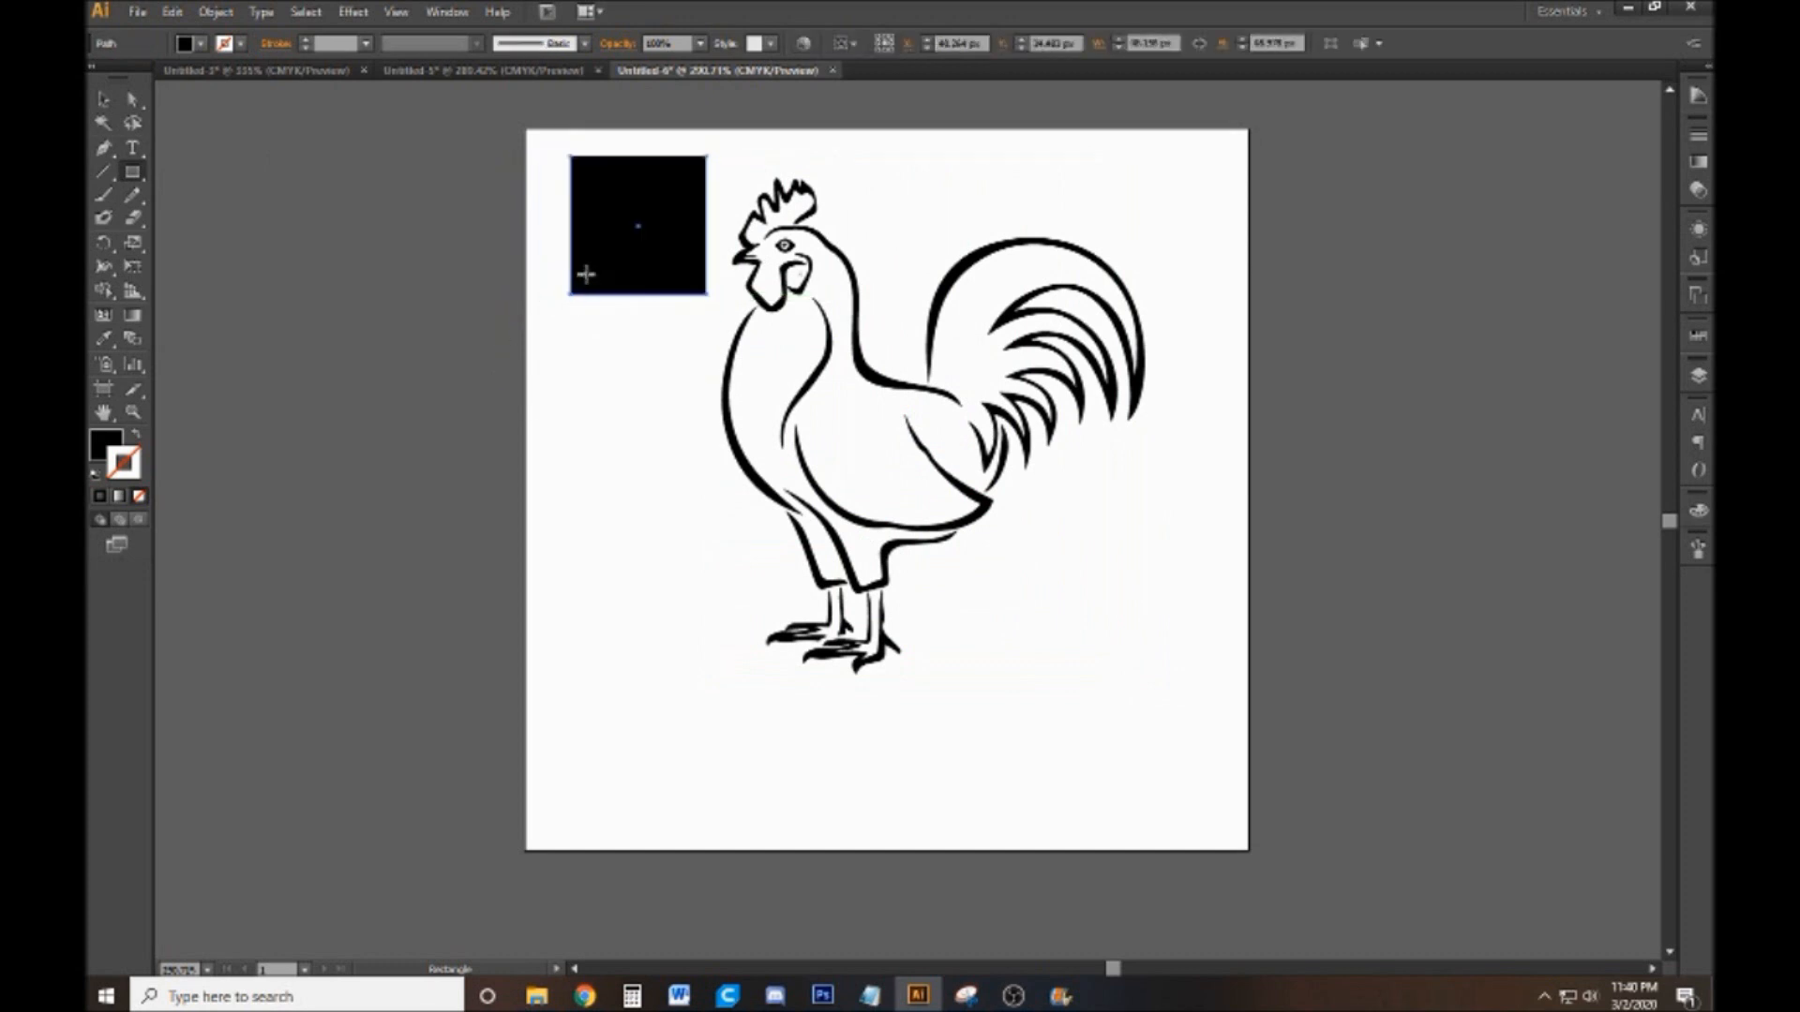
key("Delete")
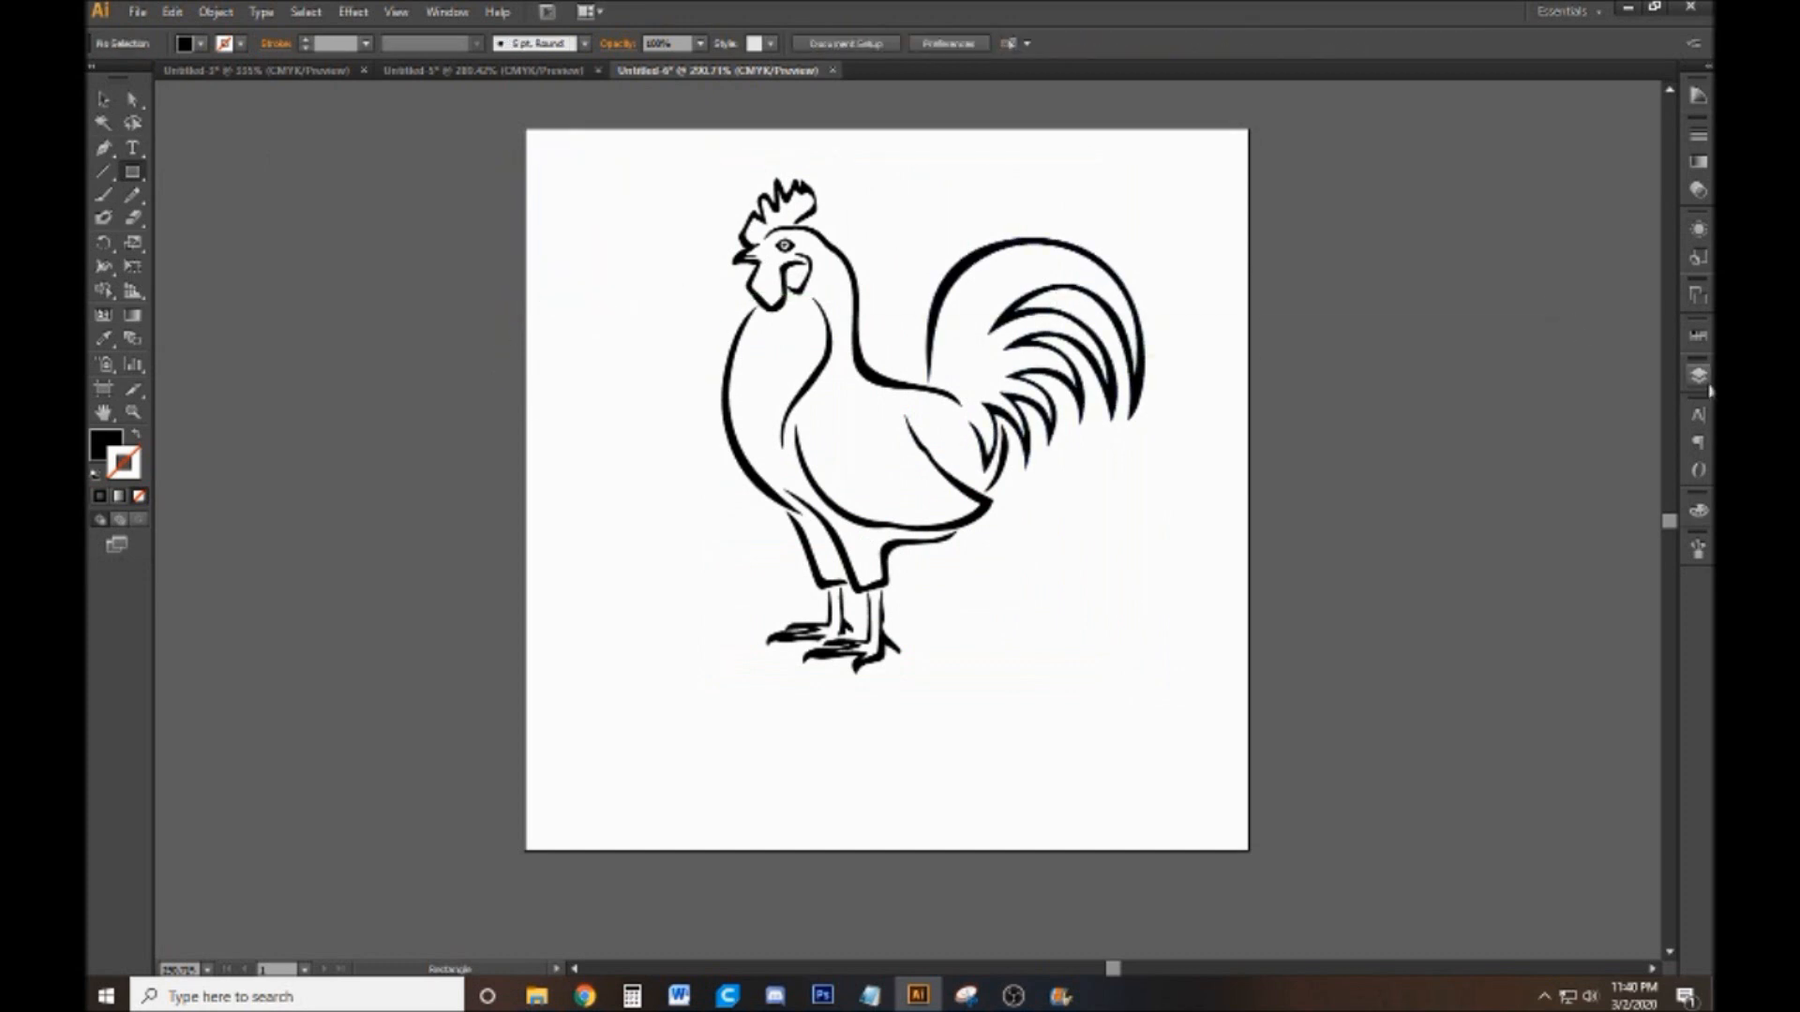
Add a new layer above the layer that holds the rooster, leaving the rooster deselected
left_click(1698, 375)
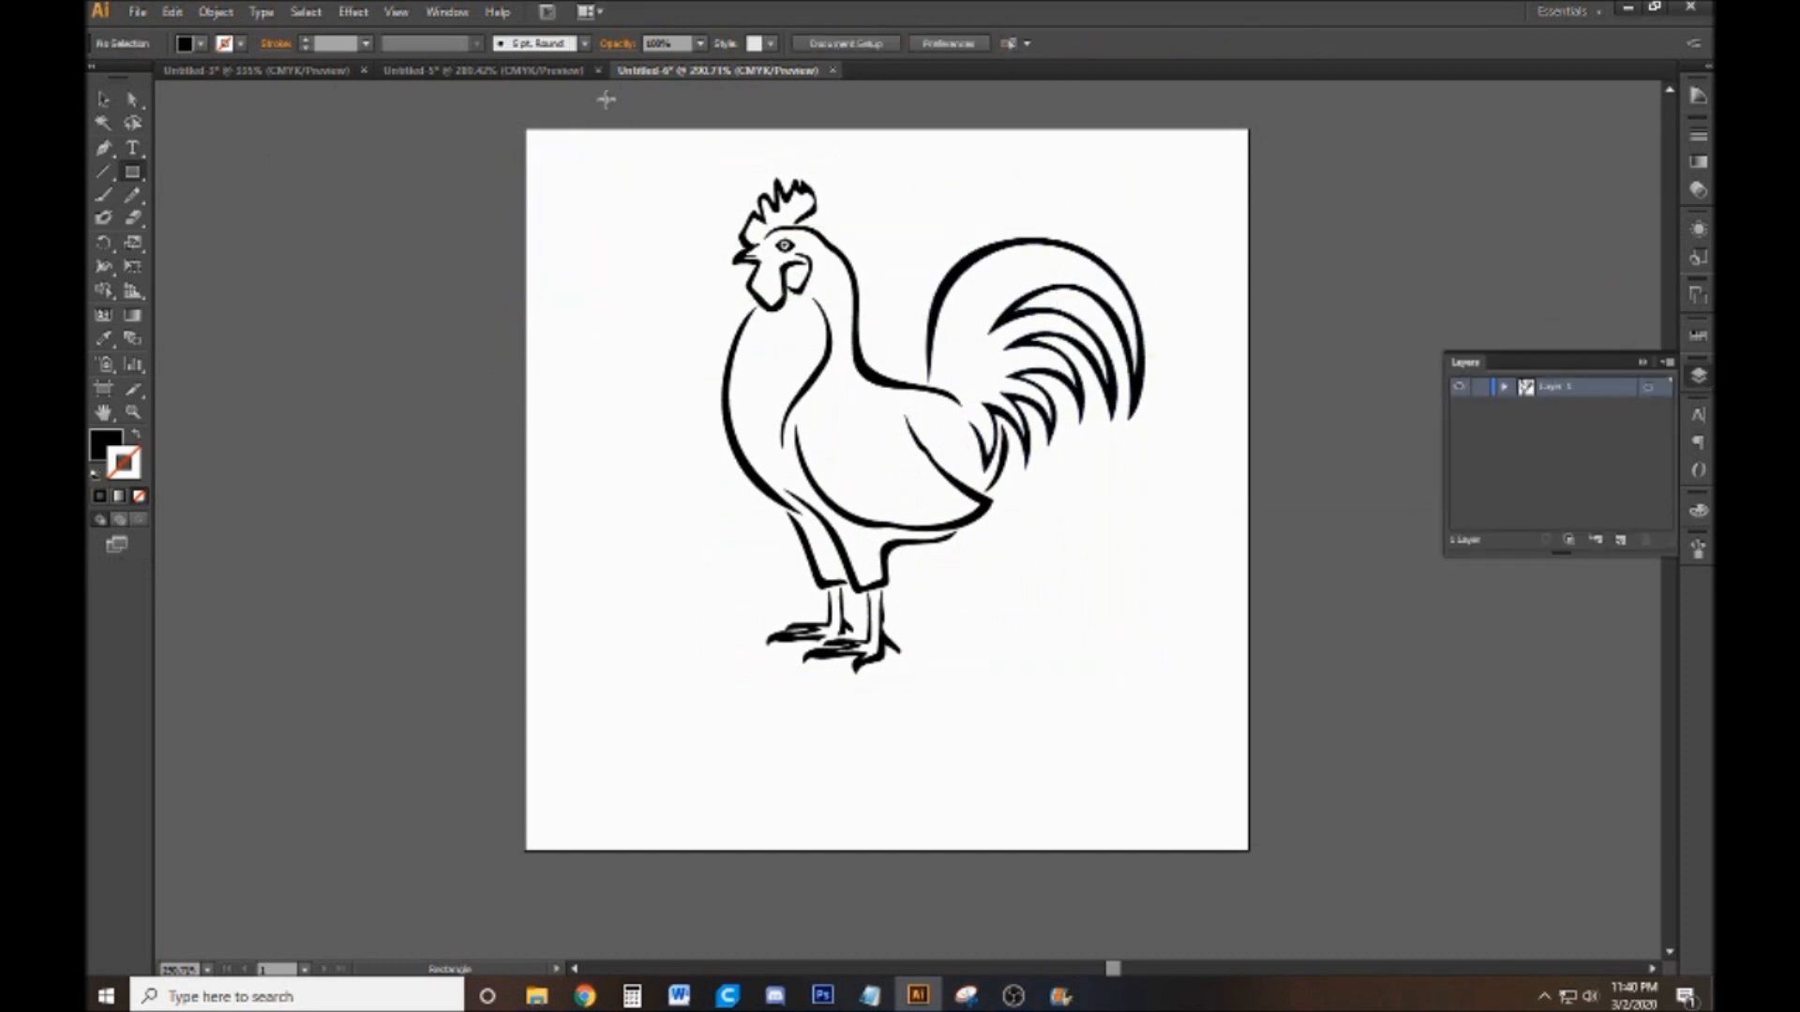
left_click(103, 98)
left_click_drag(693, 178, 1081, 634)
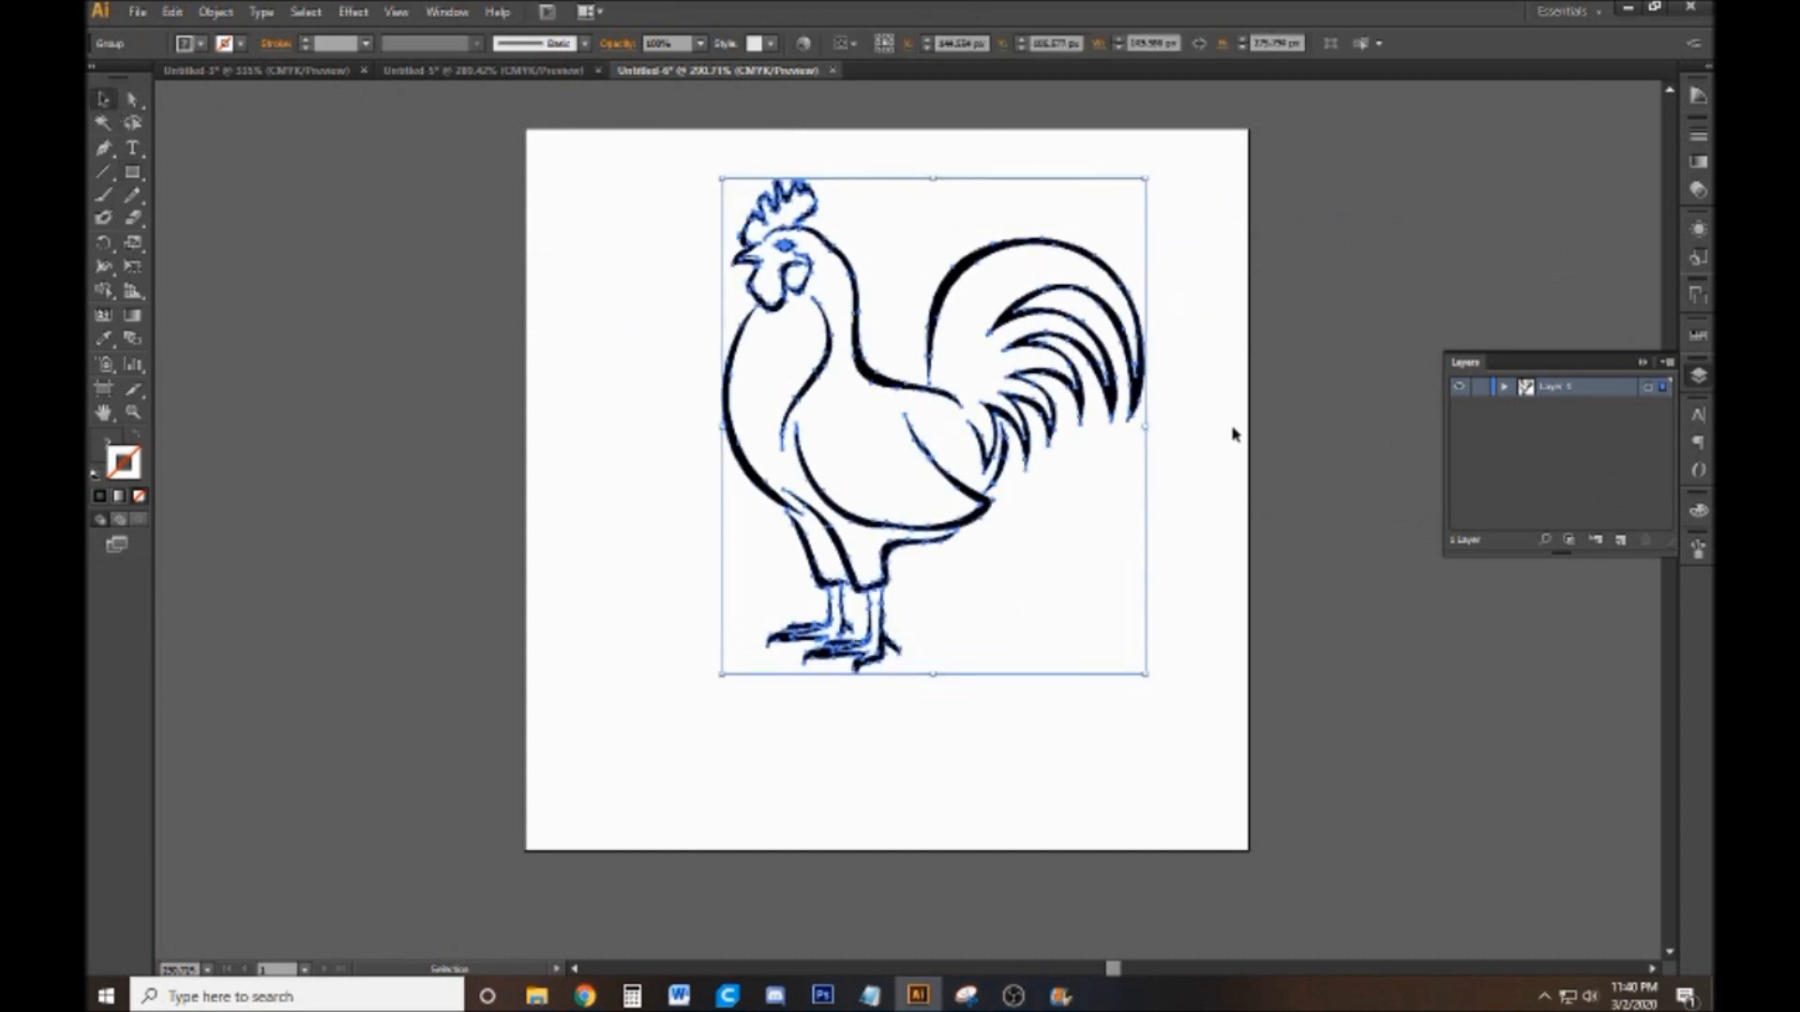
left_click(1277, 450)
left_click(1619, 539)
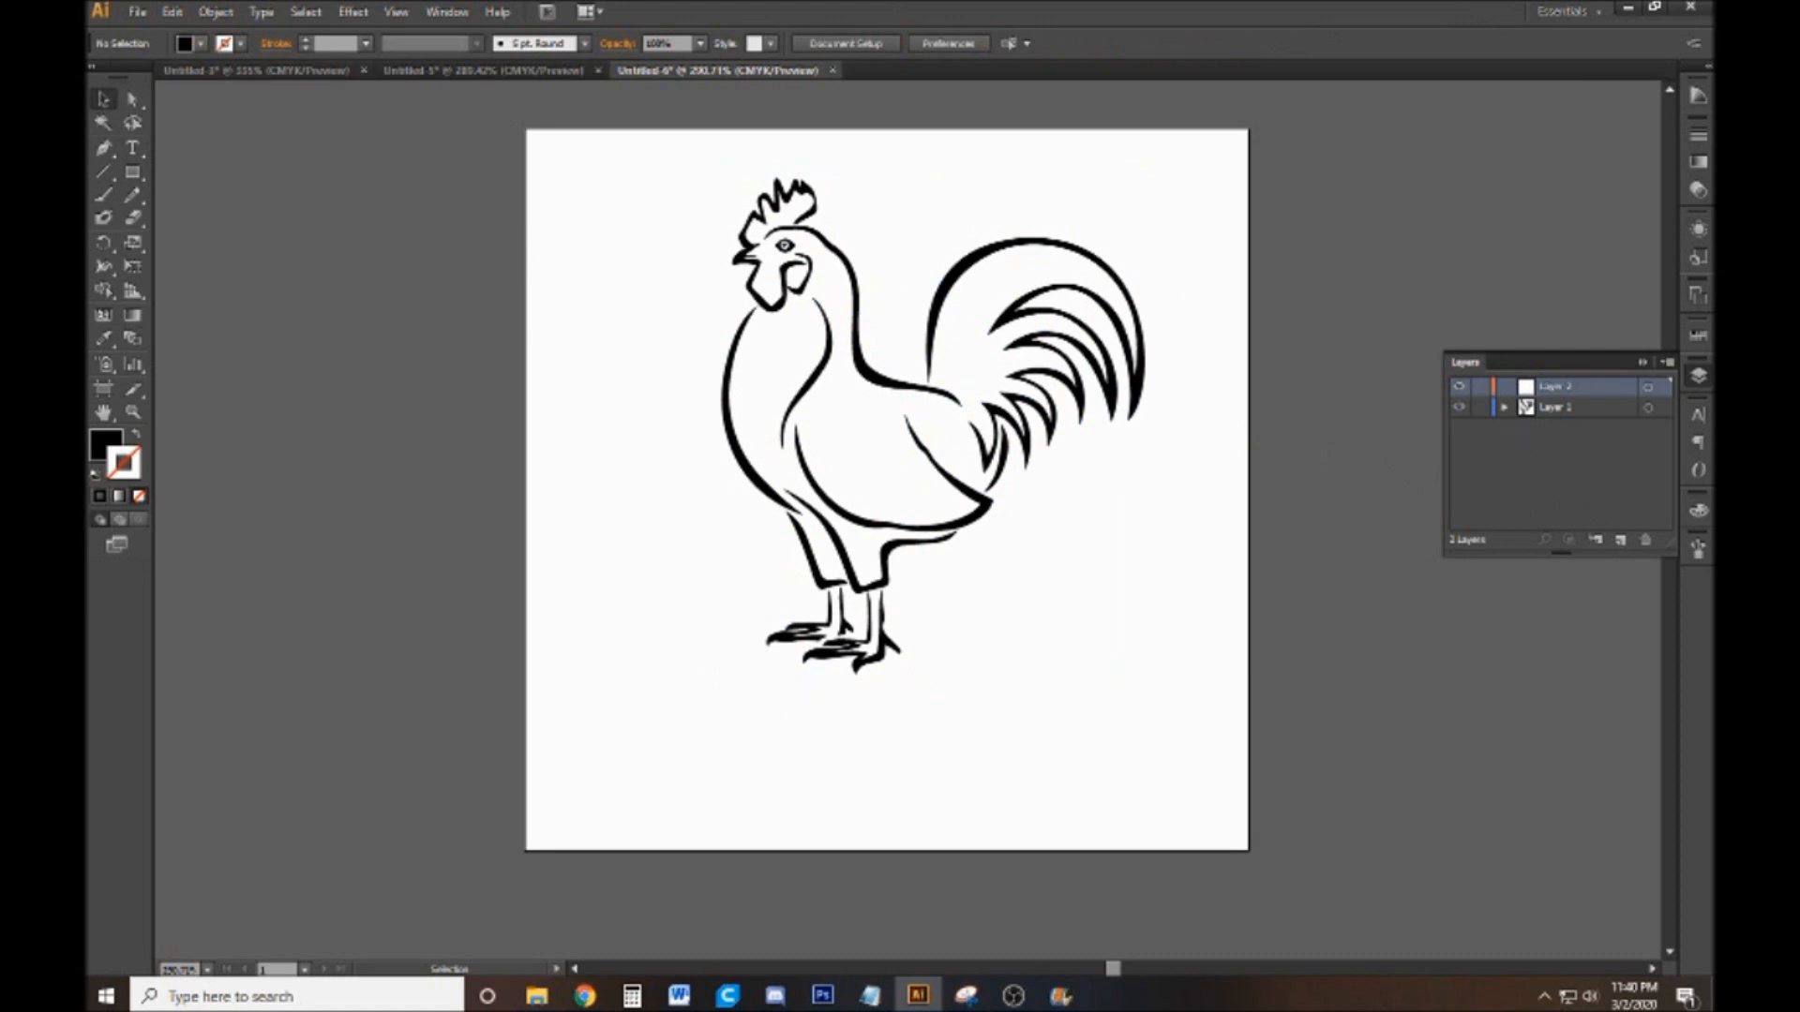
Cover the whole rooster with a black rectangle on the new layer and toggle that layer's visibility
left_click(133, 172)
left_click_drag(691, 161, 1164, 699)
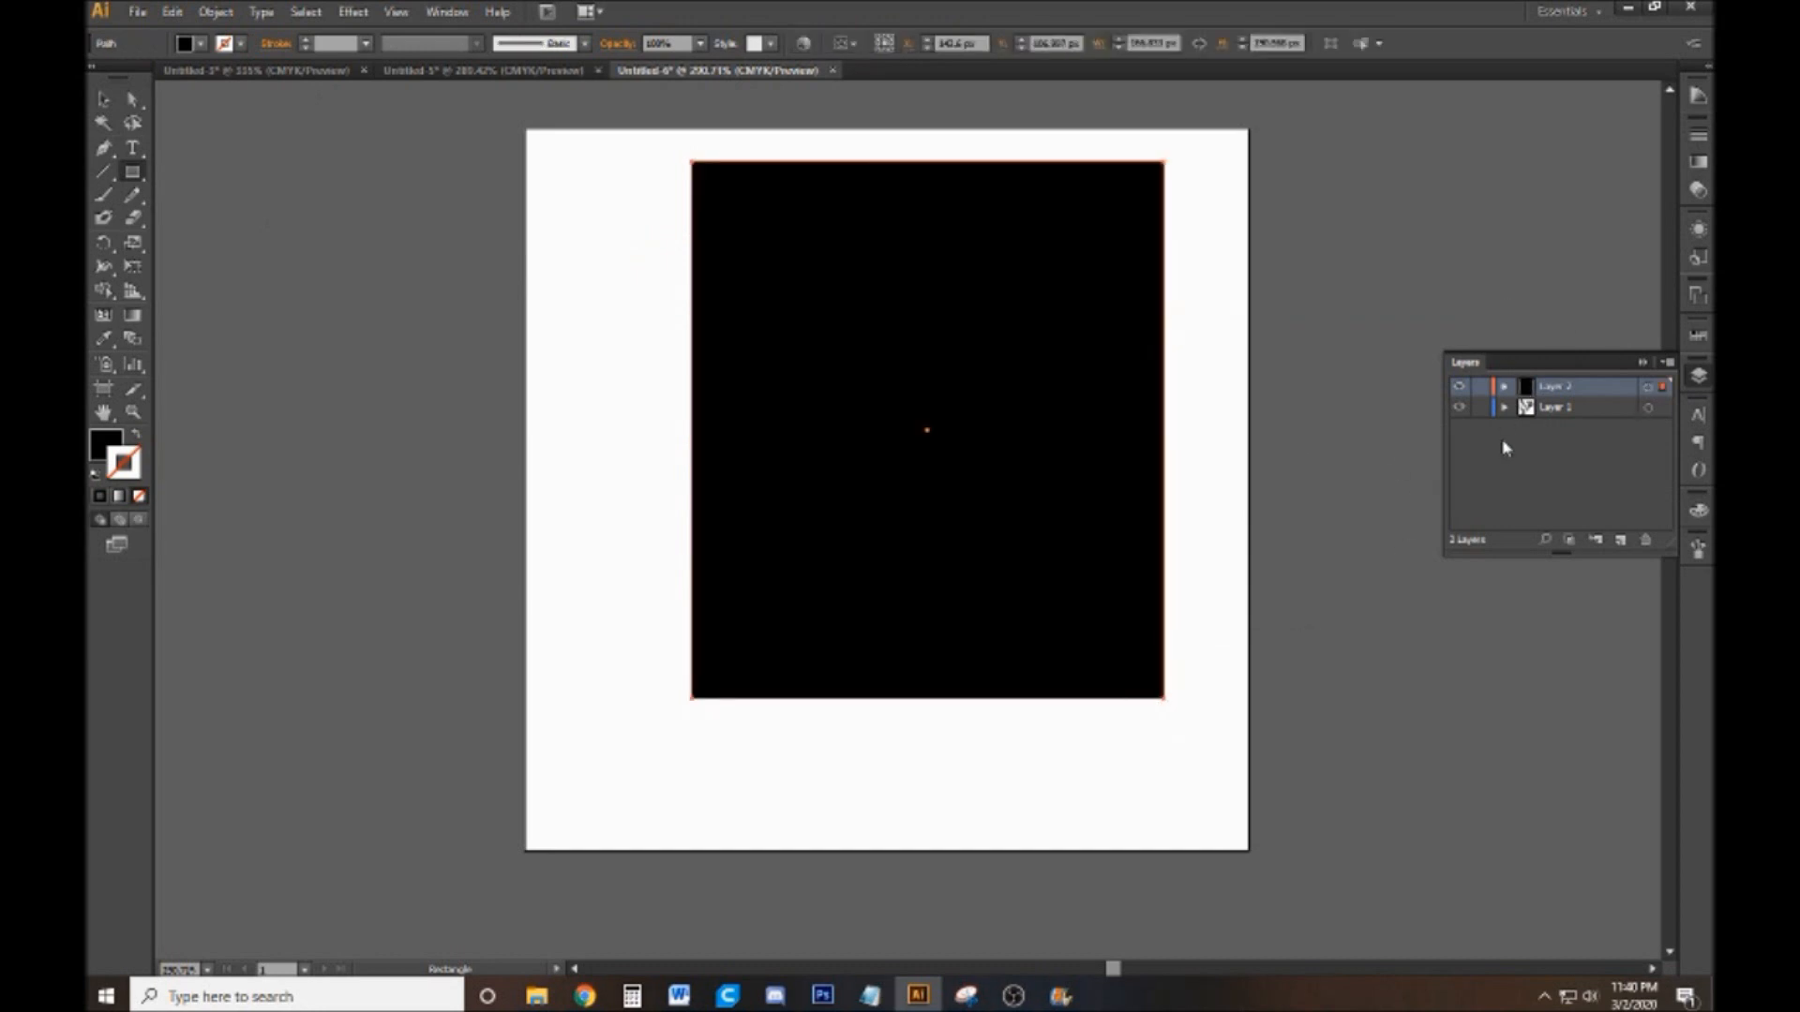
left_click(1456, 389)
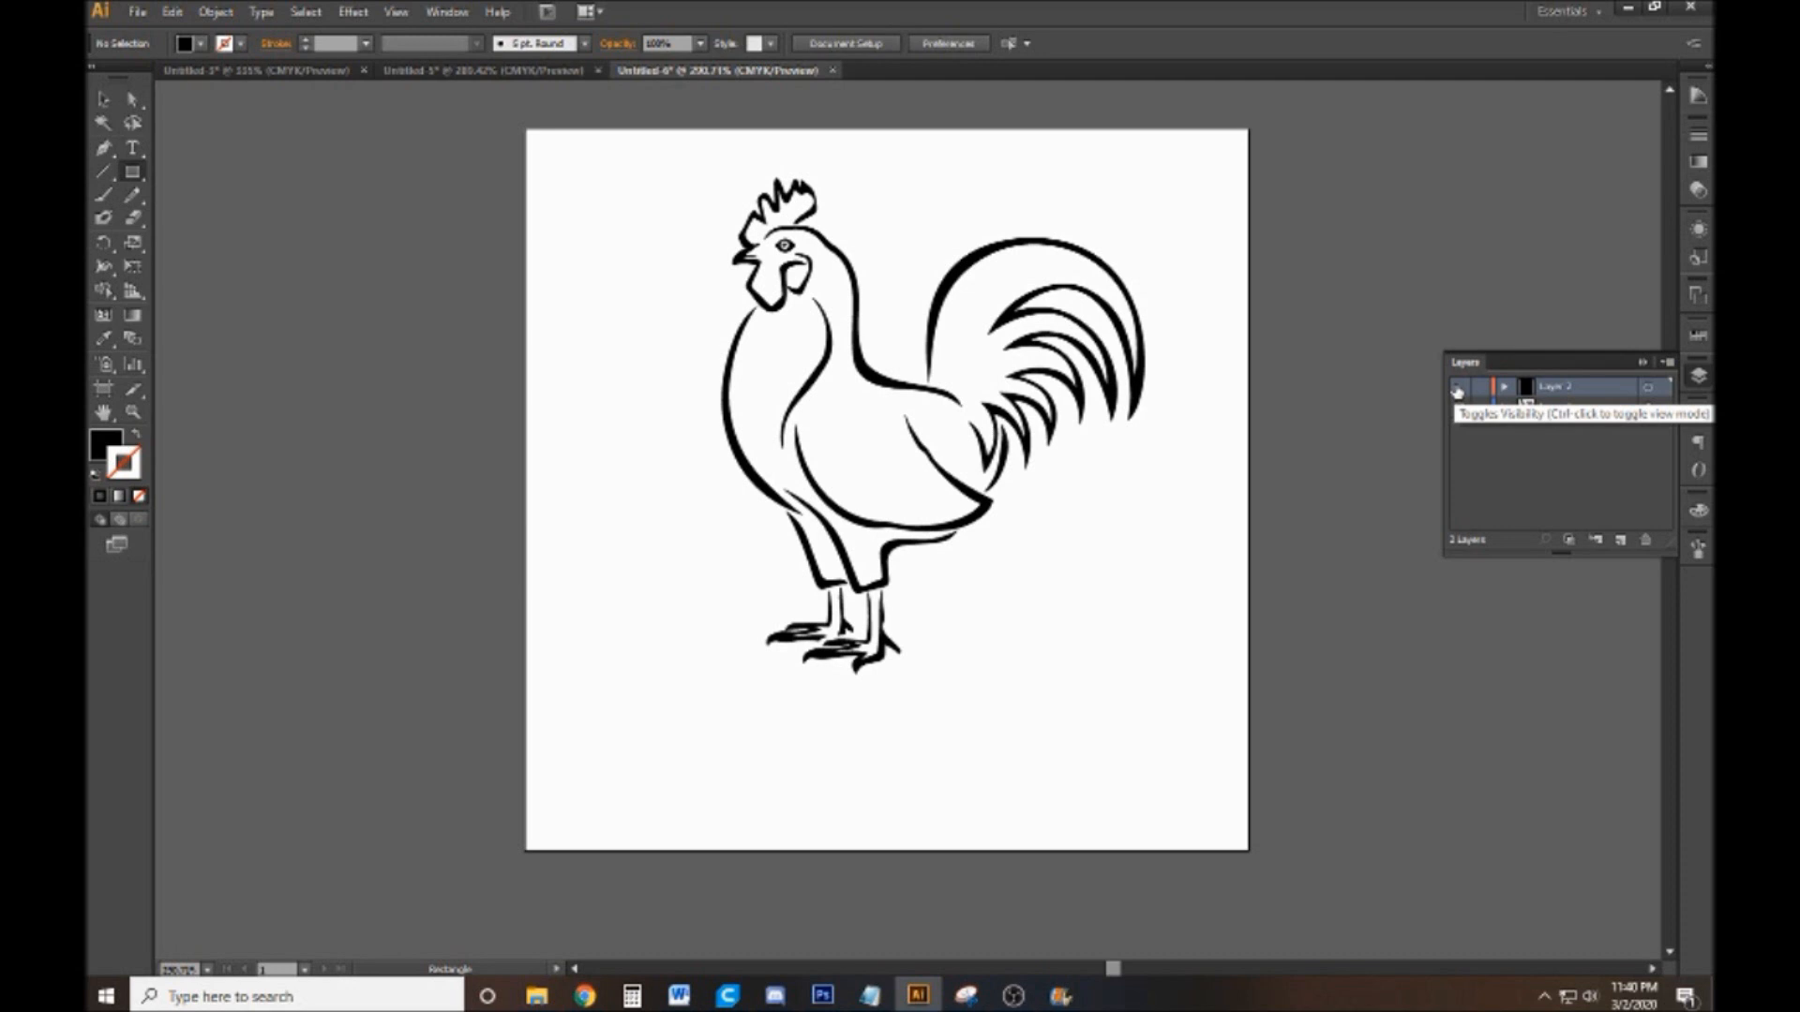
left_click(1457, 389)
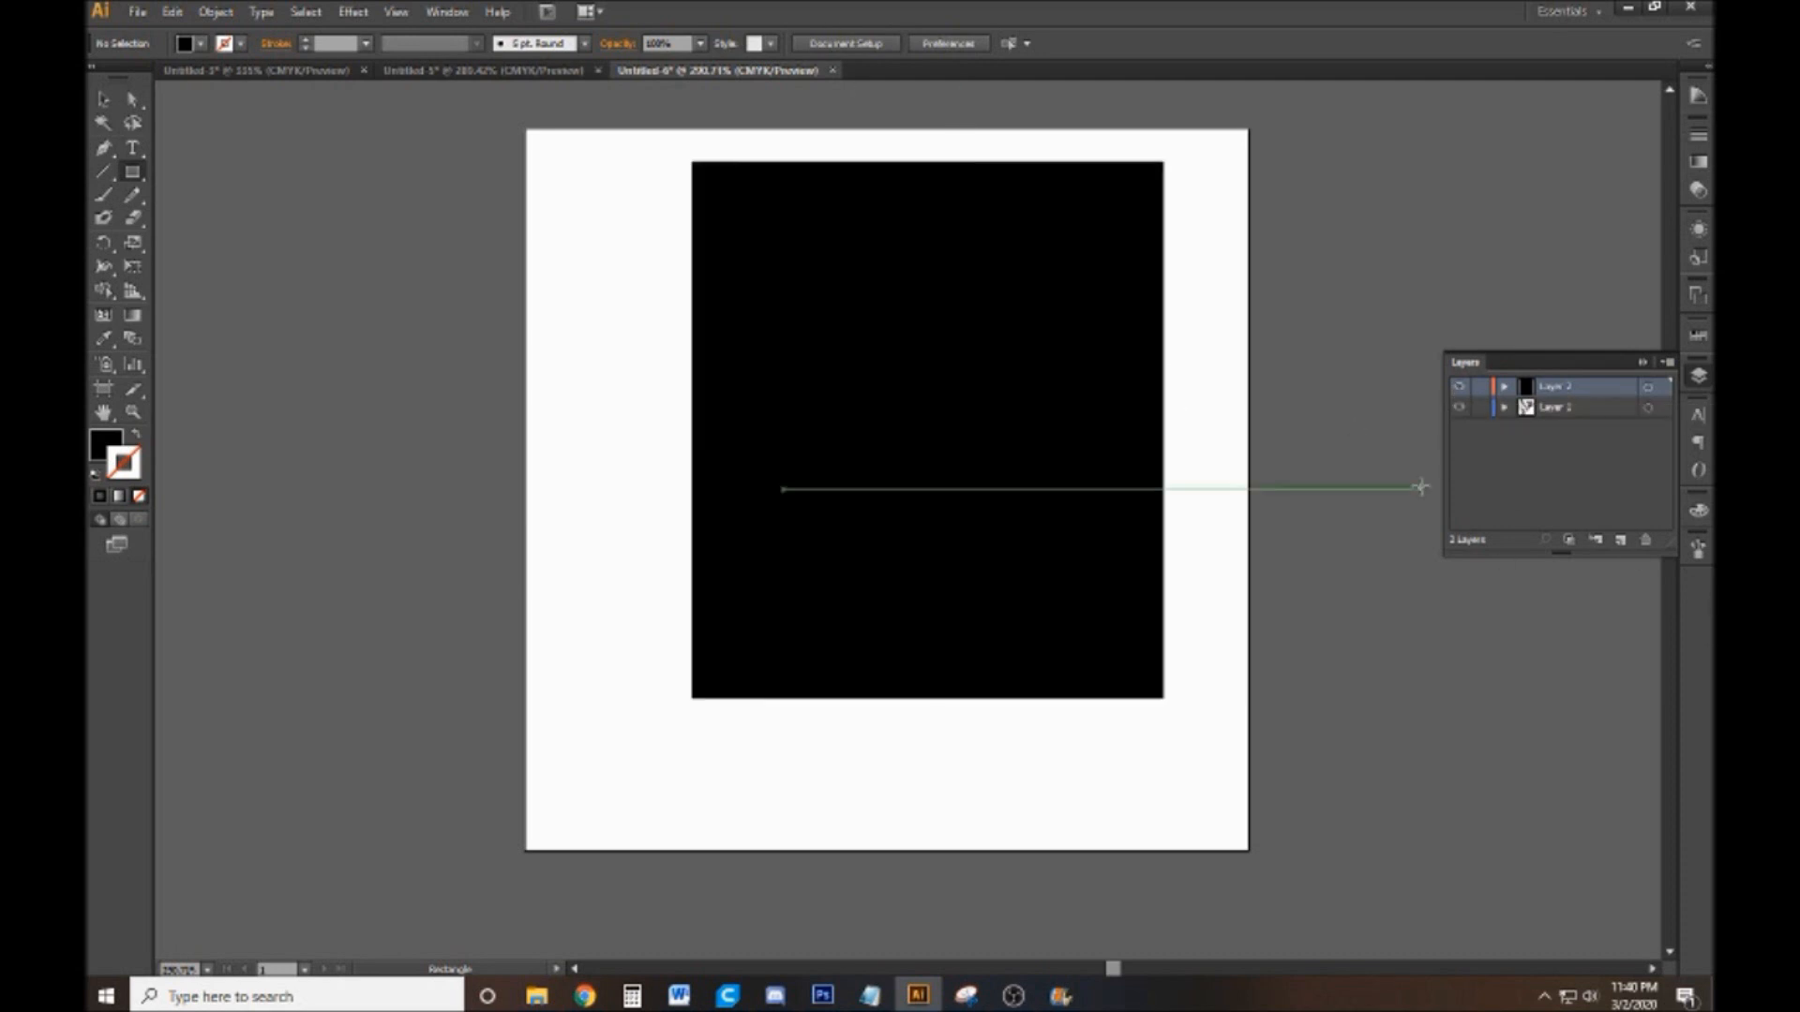
left_click(1458, 388)
left_click(1458, 388)
Delete the black rectangle covering the rooster
left_click(103, 98)
left_click(991, 250)
key("Delete")
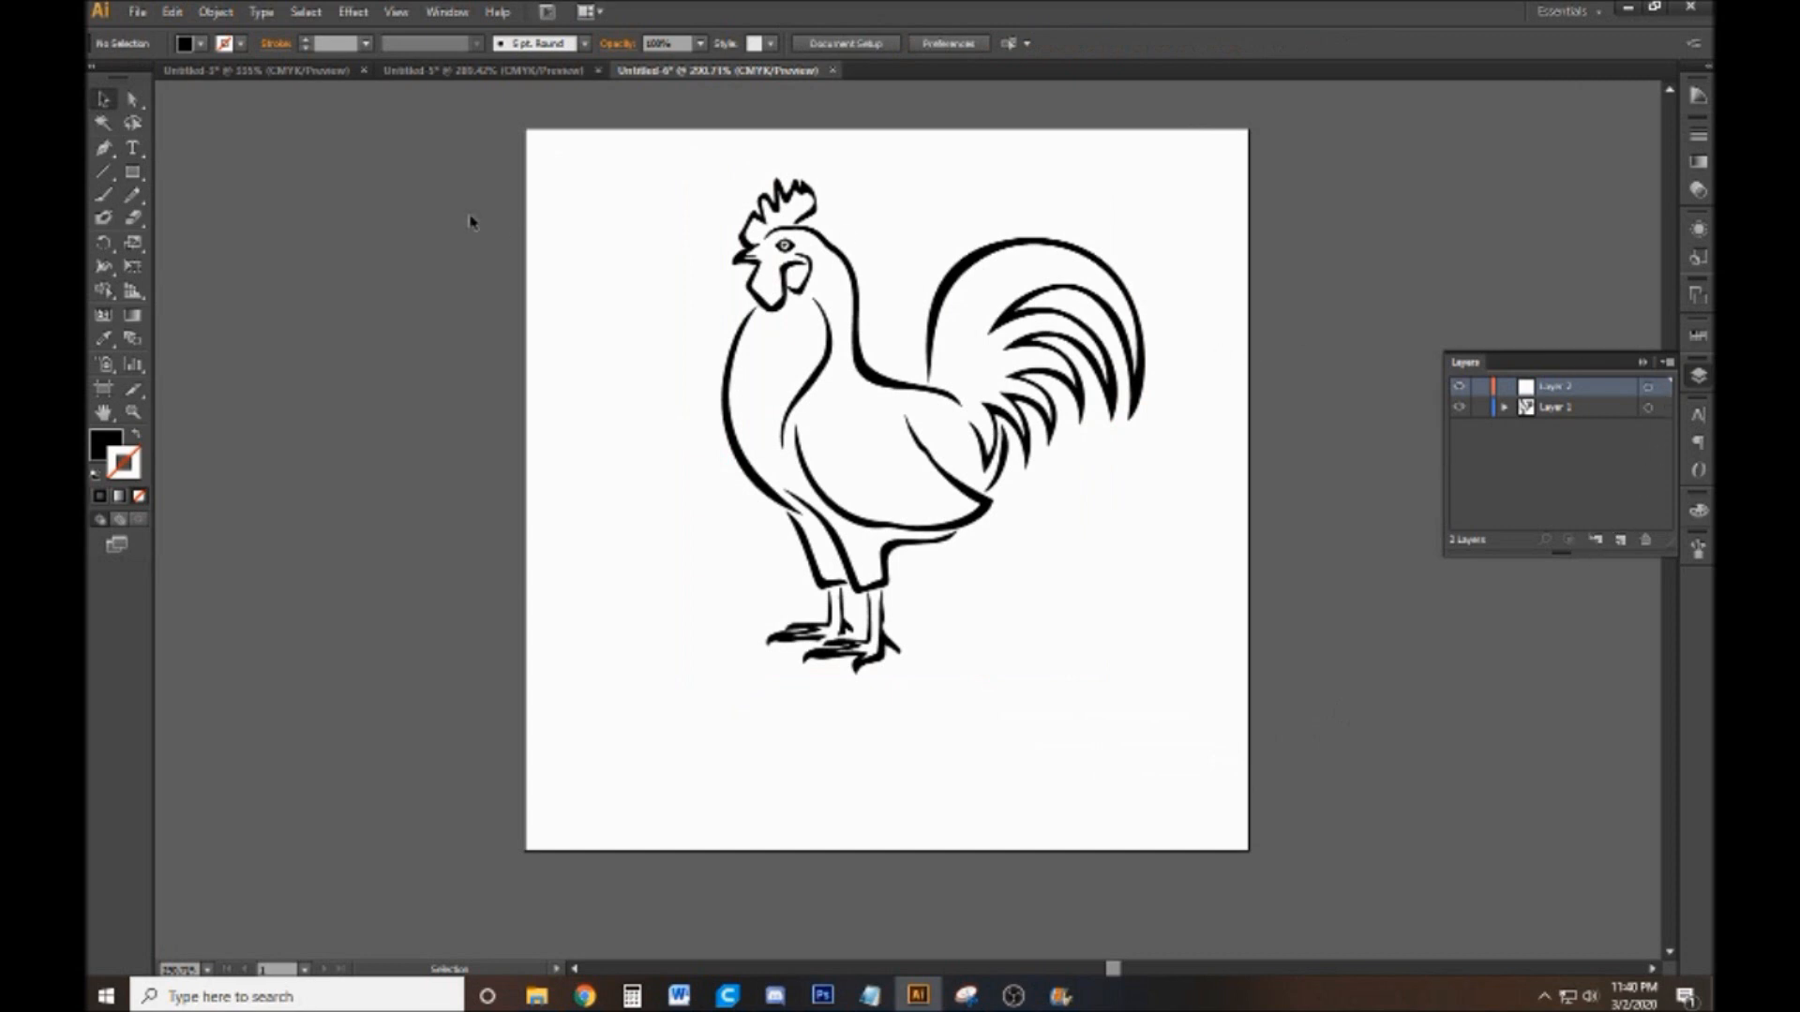
Paint a closed black outline loosely around the entire rooster on the upper layer with the Paintbrush tool
key("b")
left_click(241, 44)
left_click(136, 76)
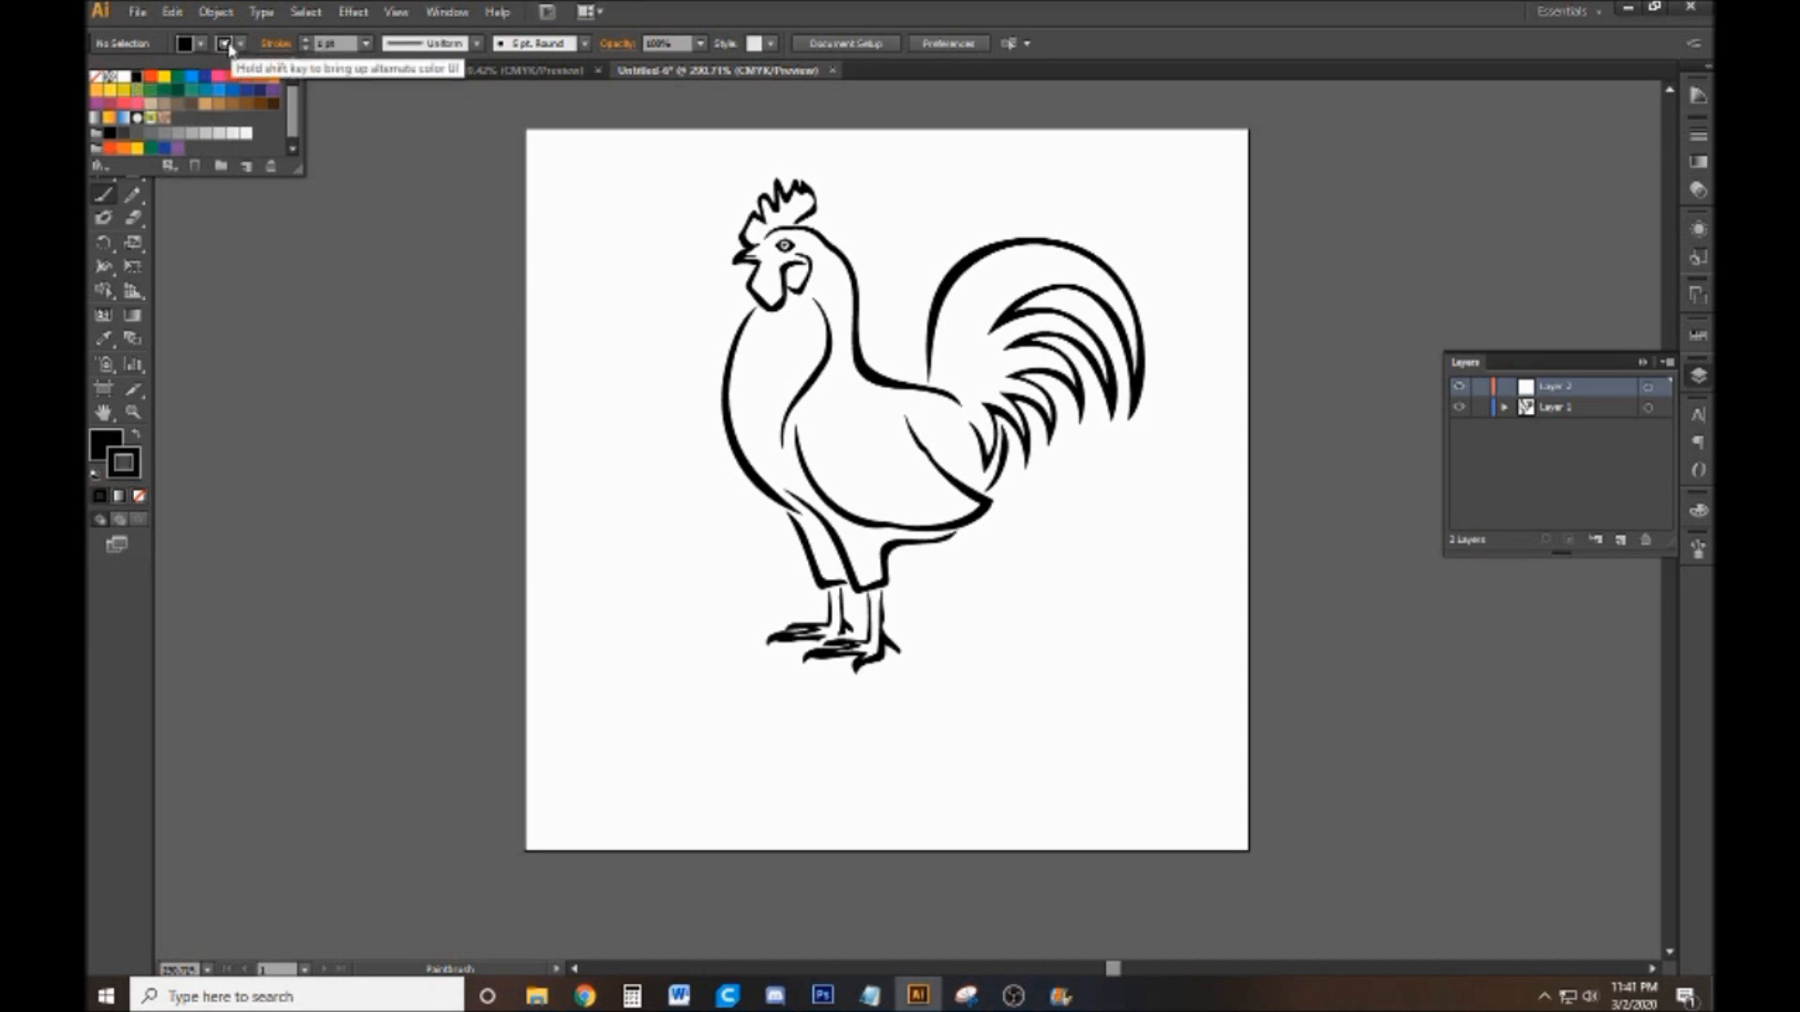
left_click(905, 314)
mouse_move(898, 354)
left_mouse_down()
mouse_move(826, 174)
mouse_move(775, 166)
mouse_move(733, 195)
mouse_move(709, 267)
mouse_move(709, 445)
mouse_move(783, 558)
mouse_move(741, 649)
mouse_move(787, 685)
mouse_move(871, 703)
mouse_move(908, 685)
mouse_move(944, 562)
mouse_move(1026, 483)
mouse_move(1144, 426)
mouse_move(1175, 365)
mouse_move(1152, 261)
mouse_move(1045, 215)
mouse_move(938, 249)
mouse_move(913, 278)
mouse_move(905, 362)
left_mouse_up()
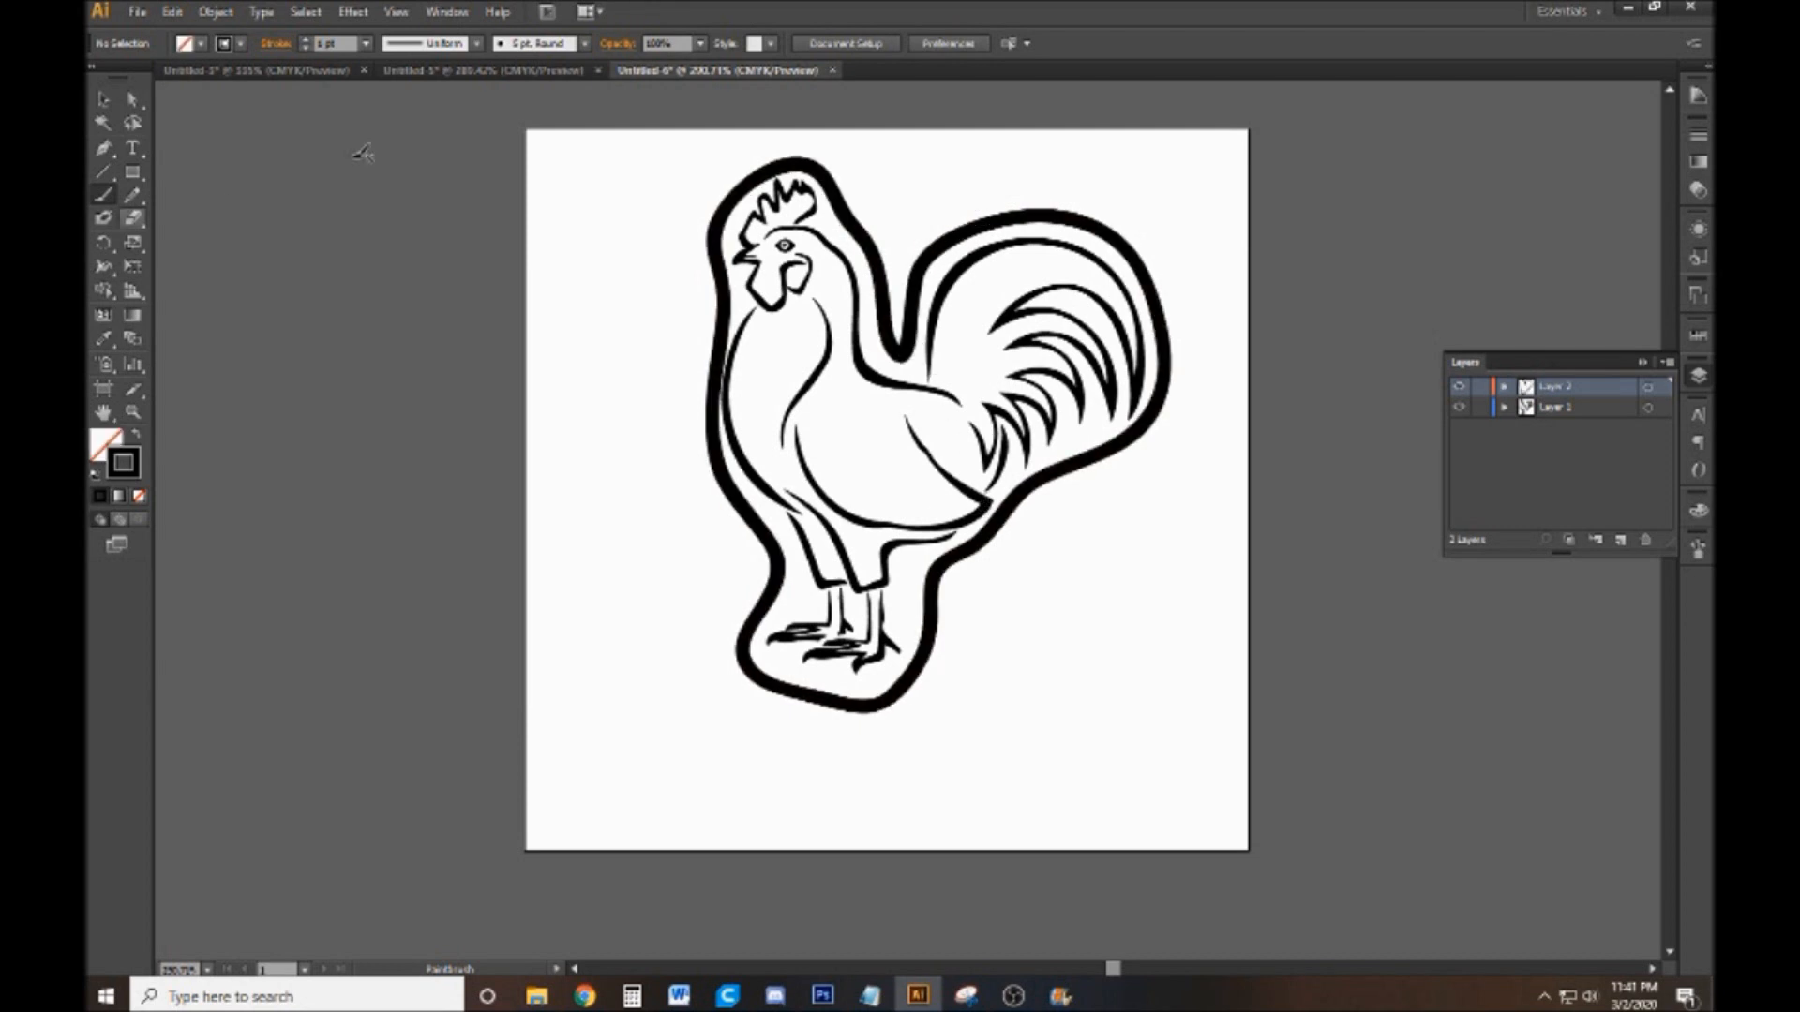
Fill the painted outline around the rooster with black to form a solid silhouette, and deselect it
left_click(98, 101)
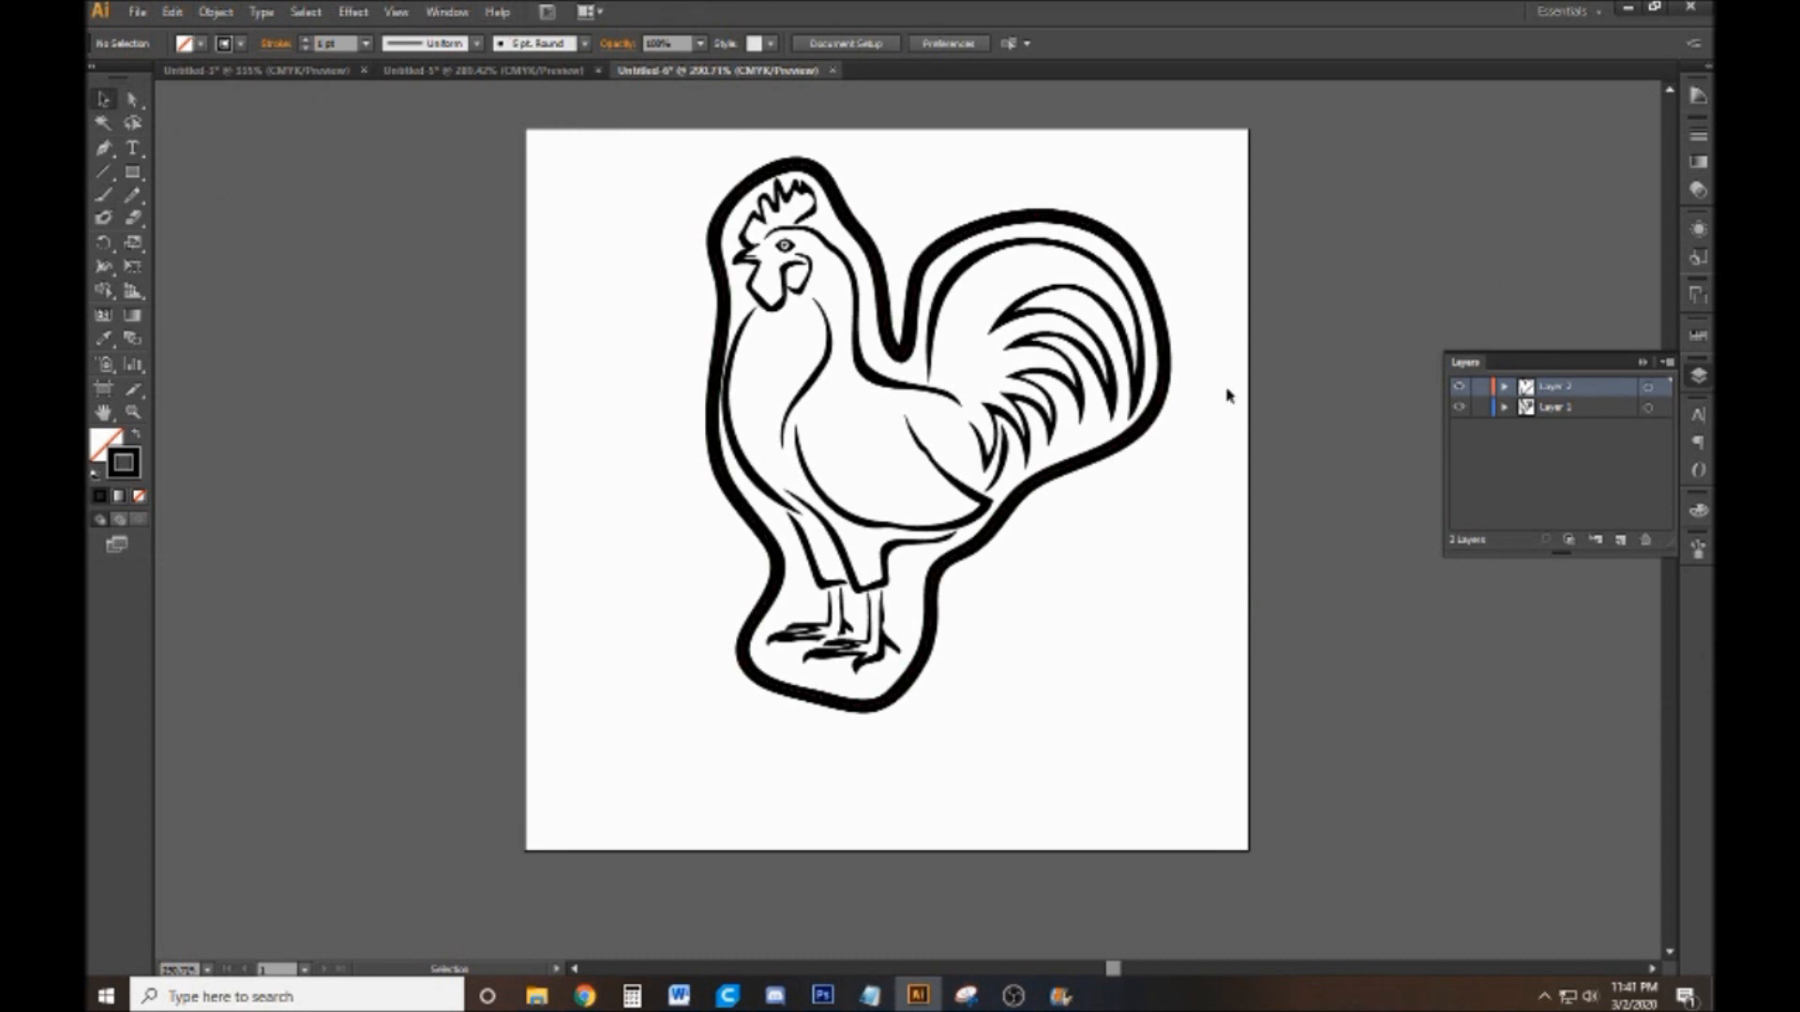
left_click(834, 214)
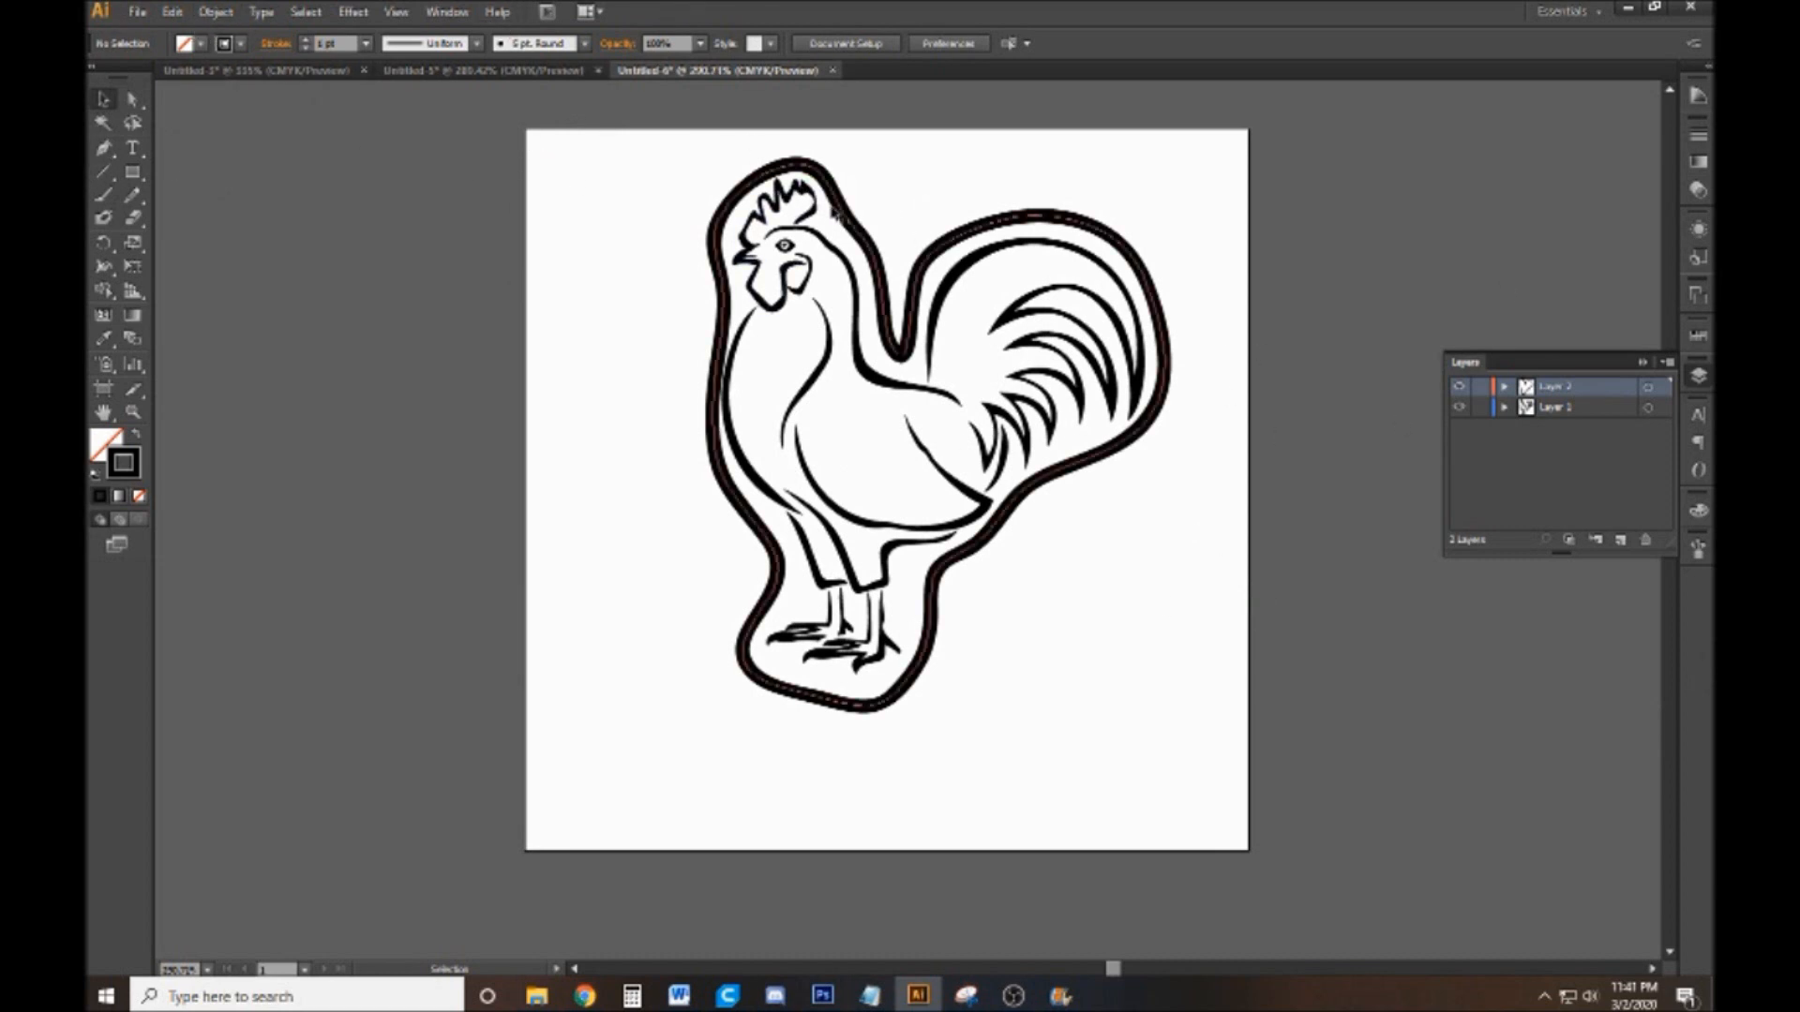
left_click(853, 217)
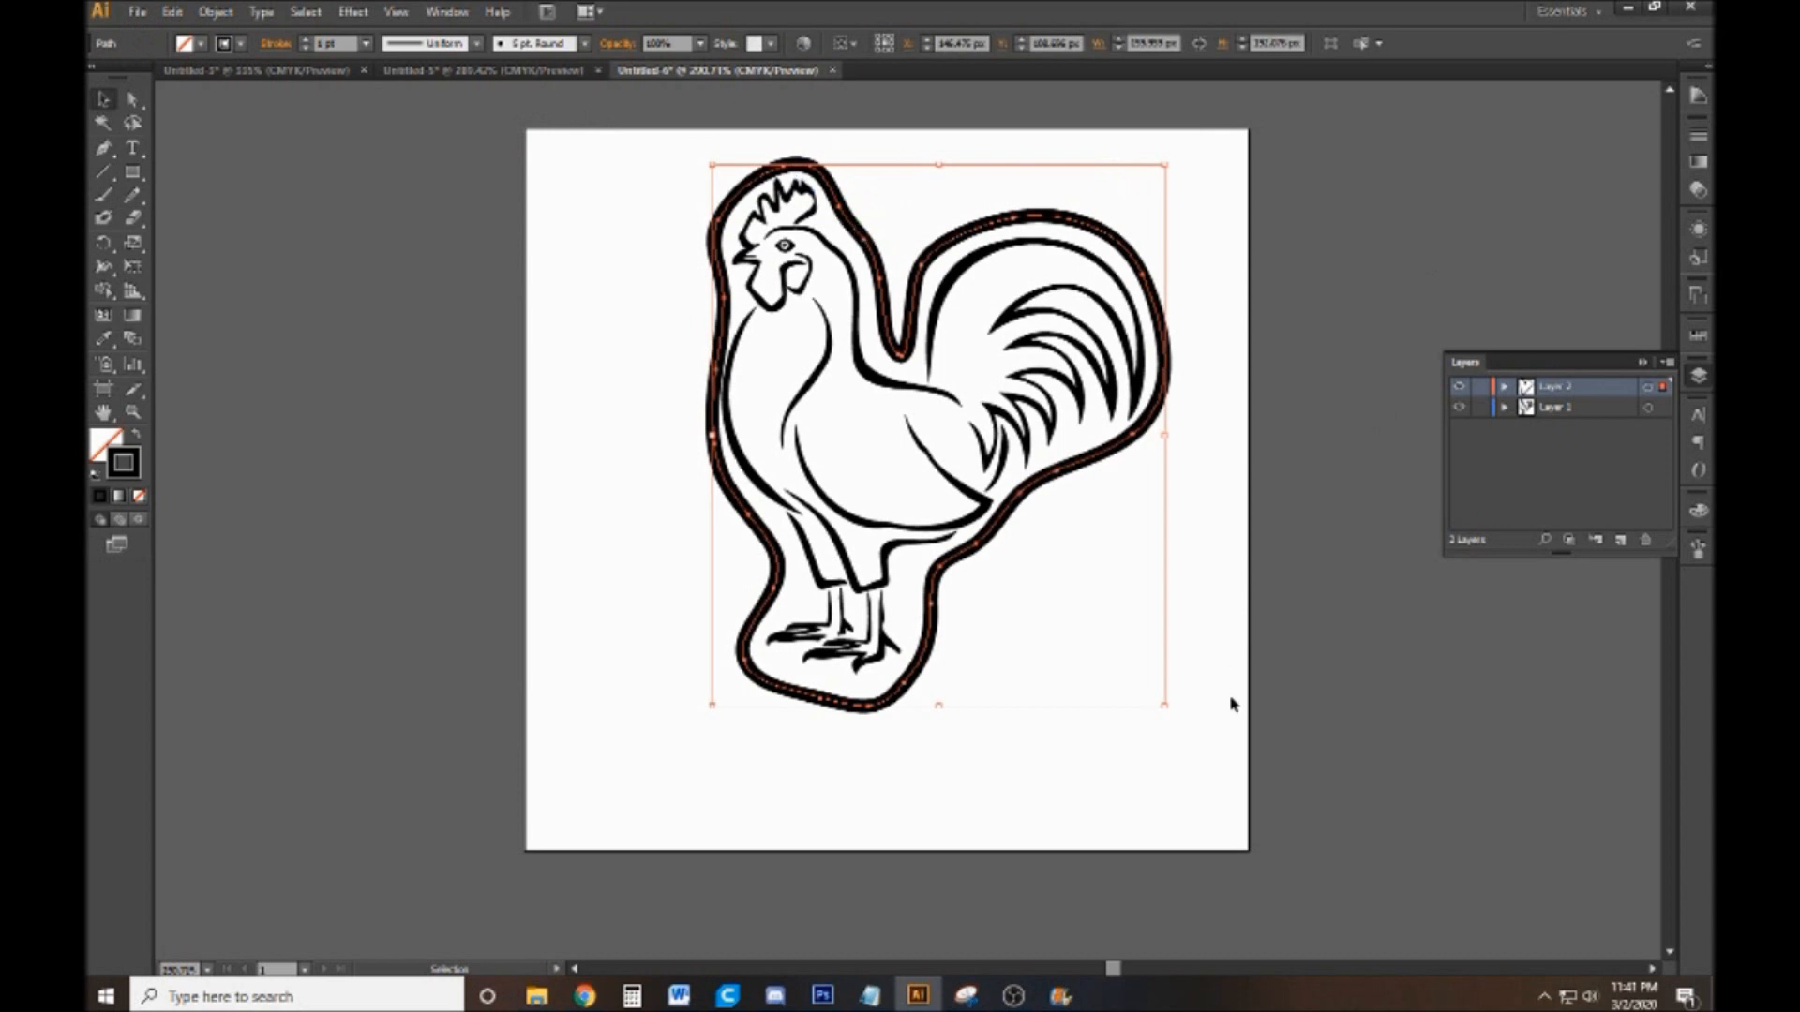
left_click(199, 44)
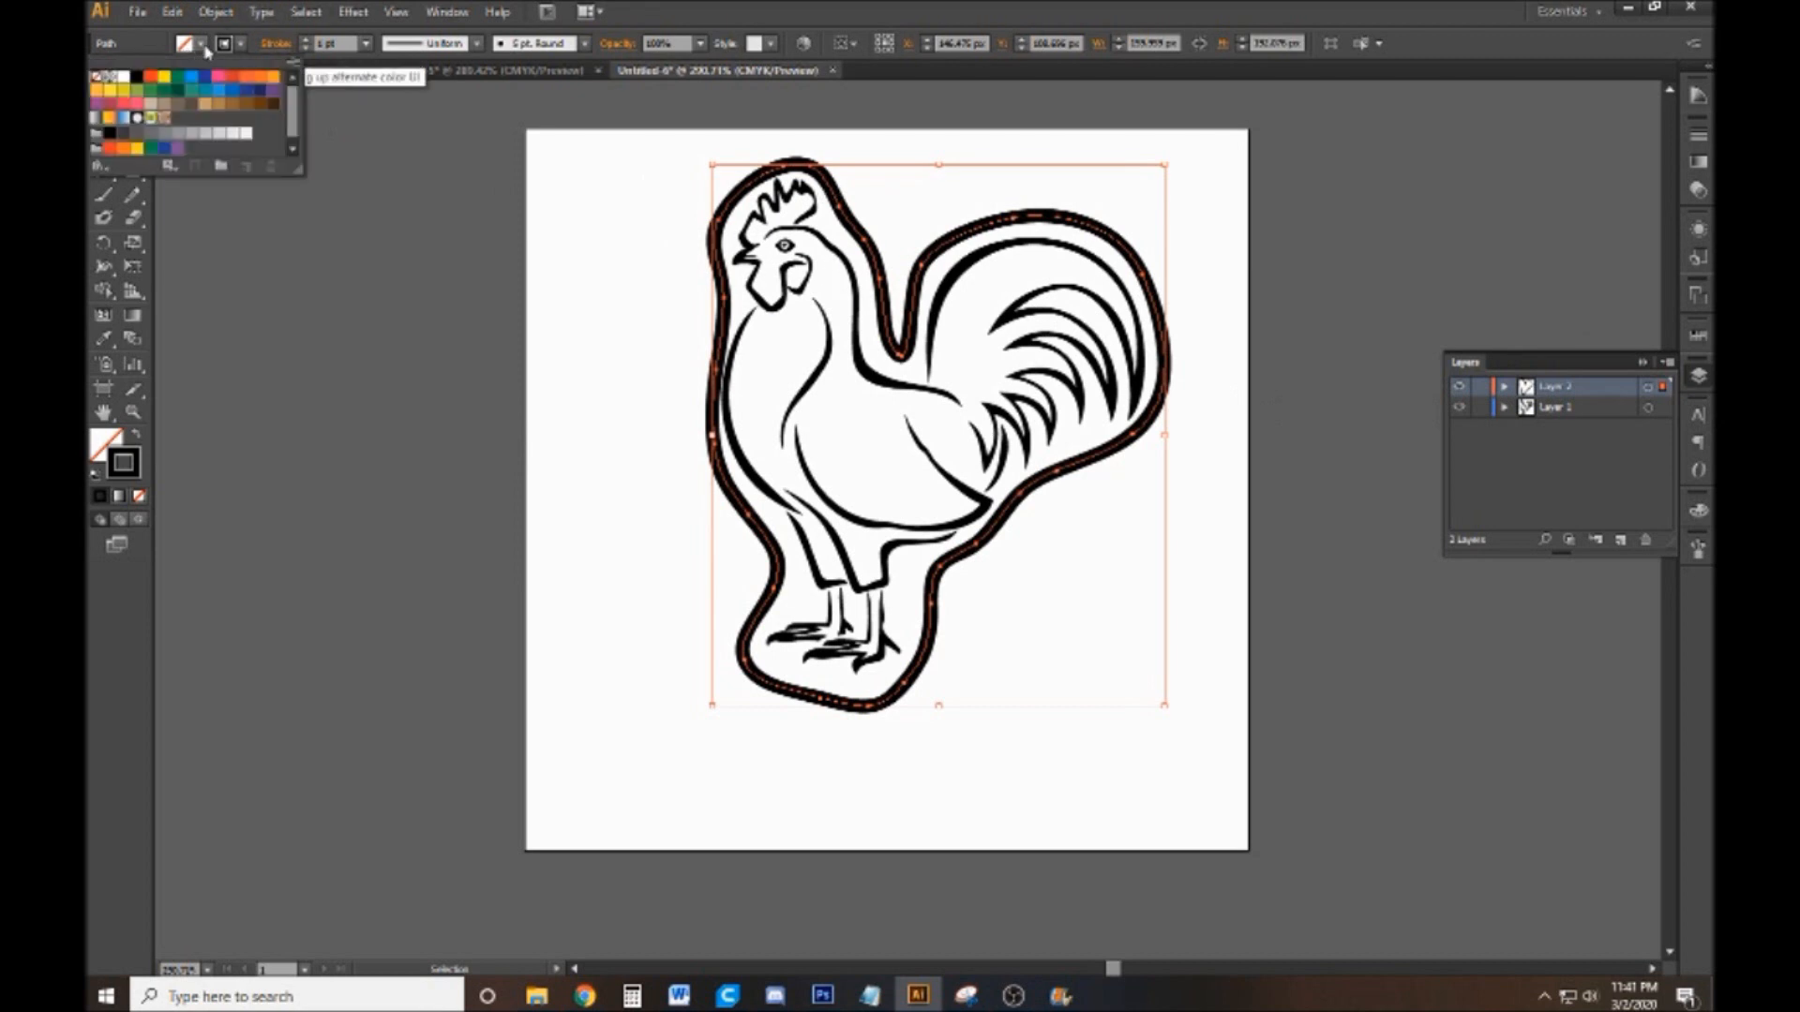
left_click(141, 80)
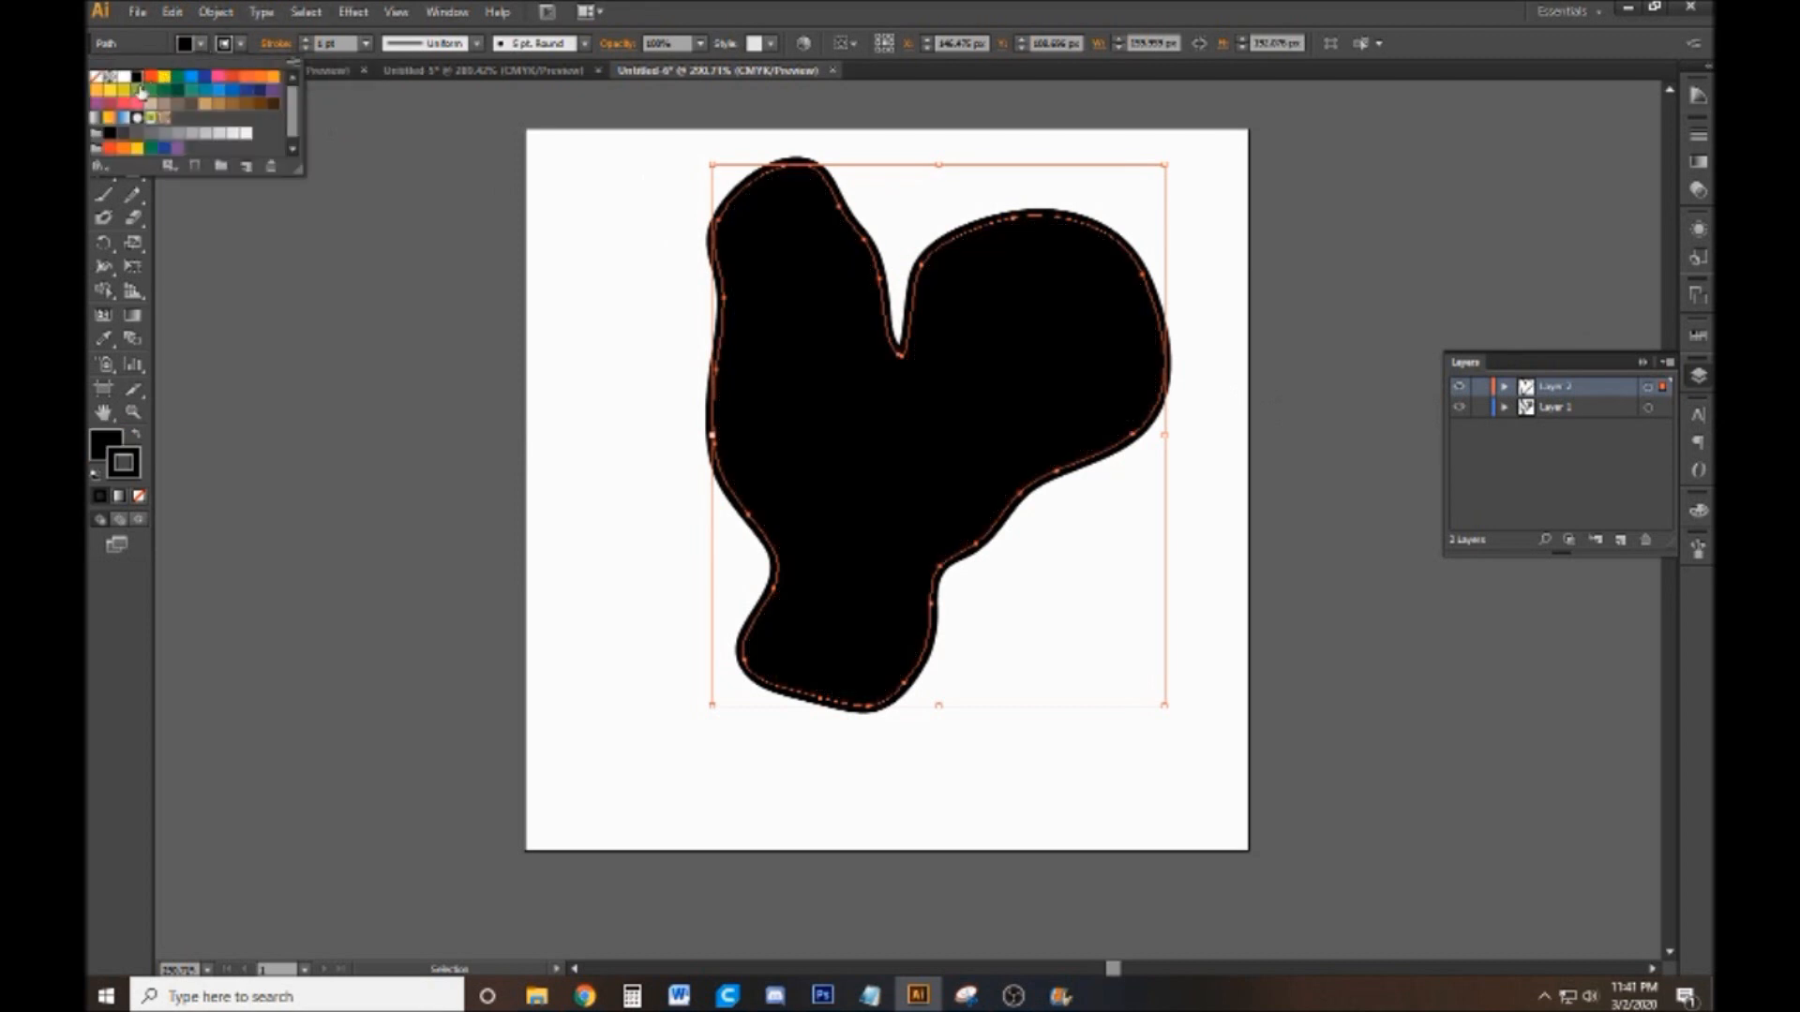
left_click(1359, 320)
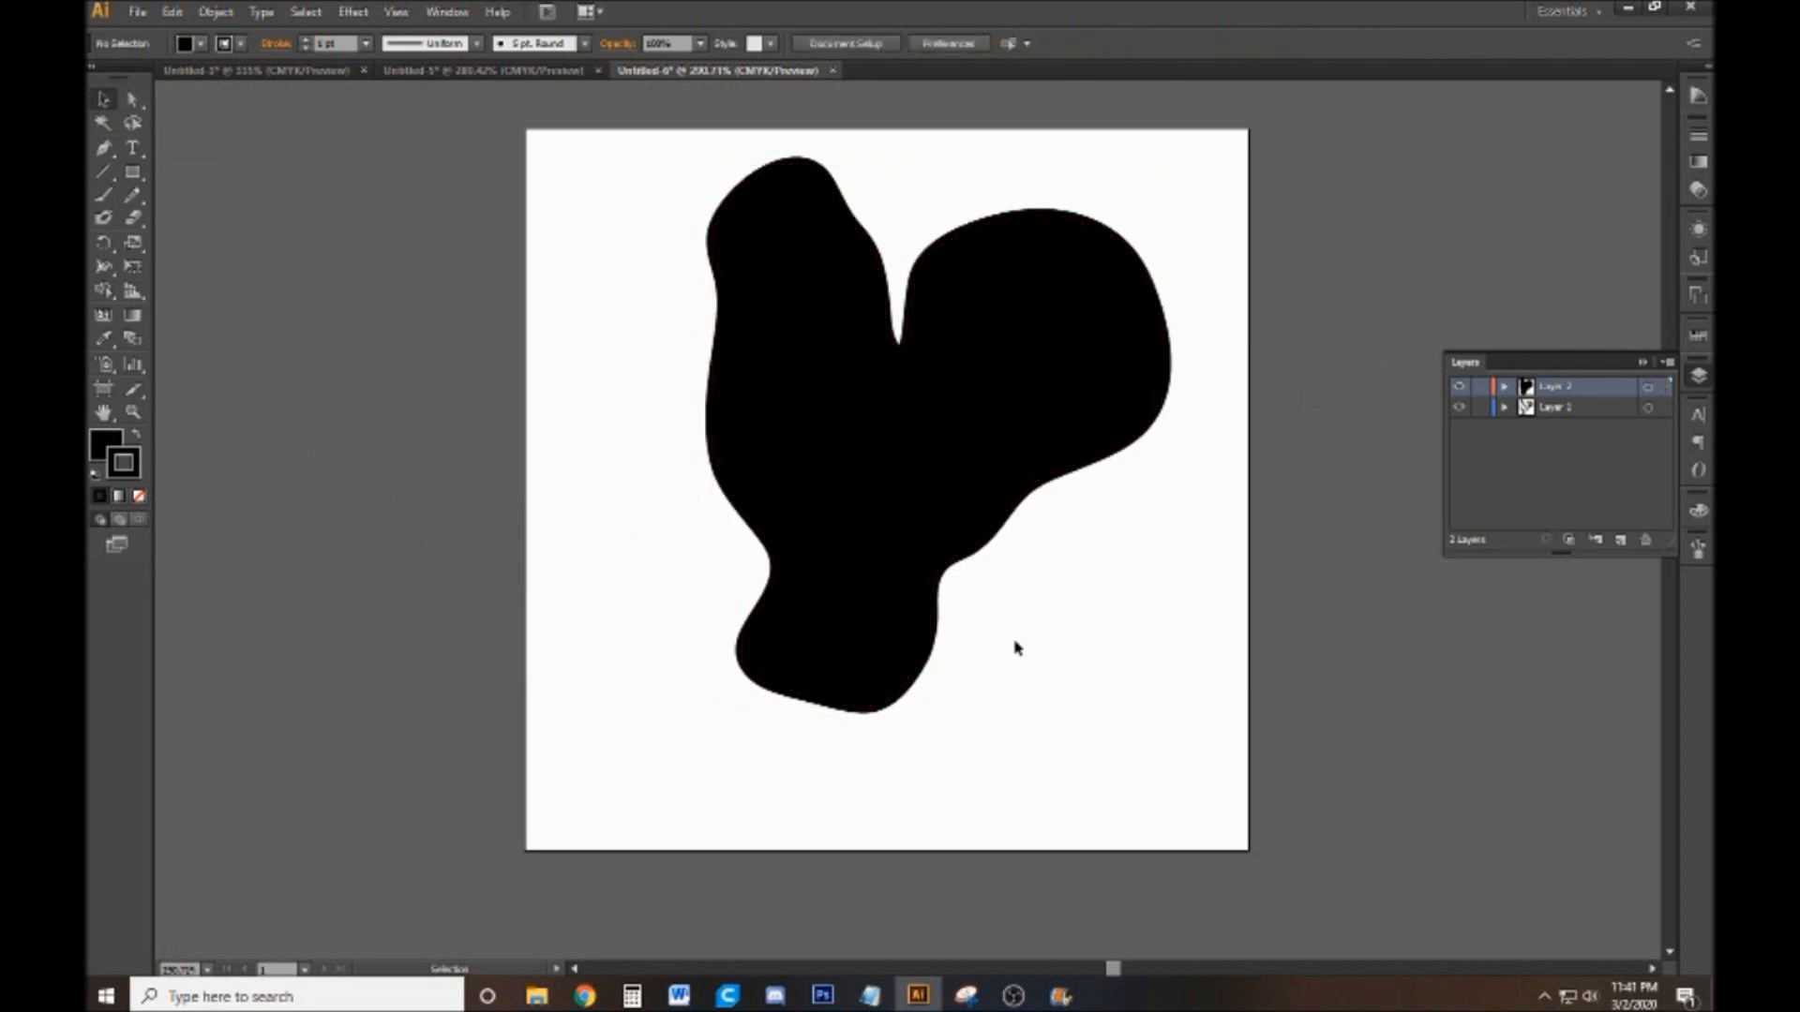
Hide the silhouette layer and start saving the line artwork in SVG format
left_click(1457, 388)
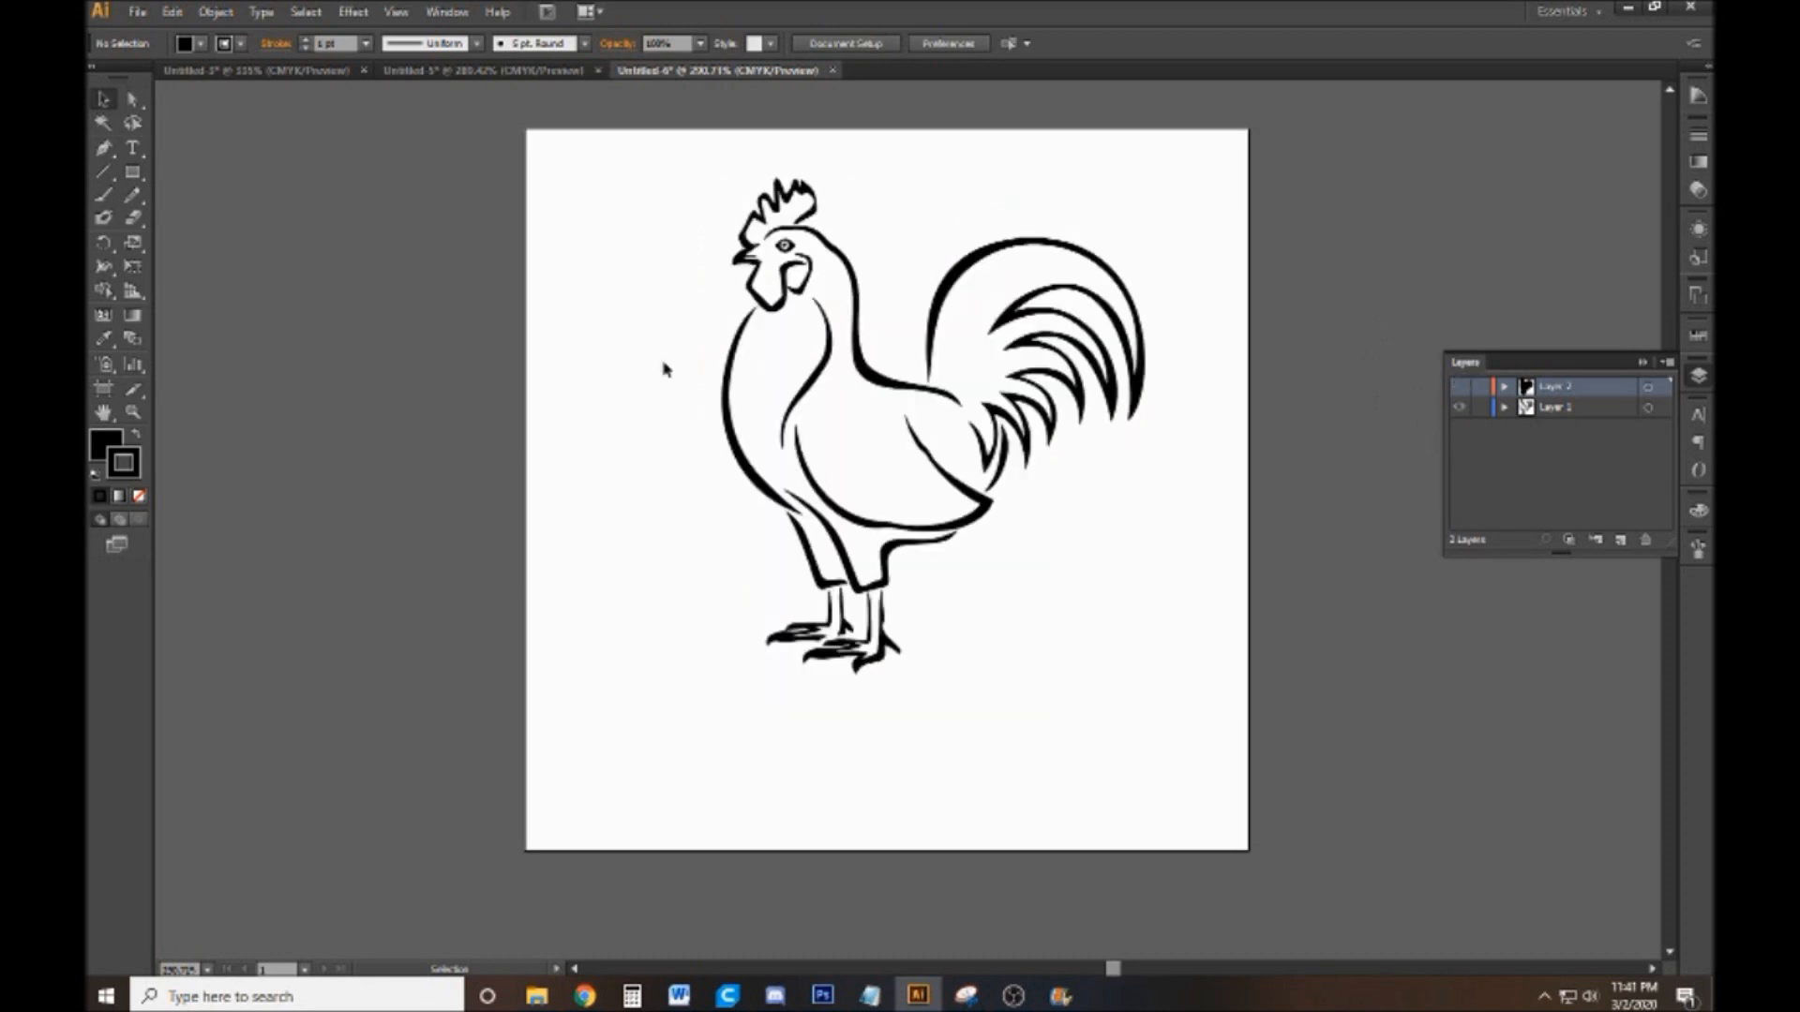
left_click(138, 13)
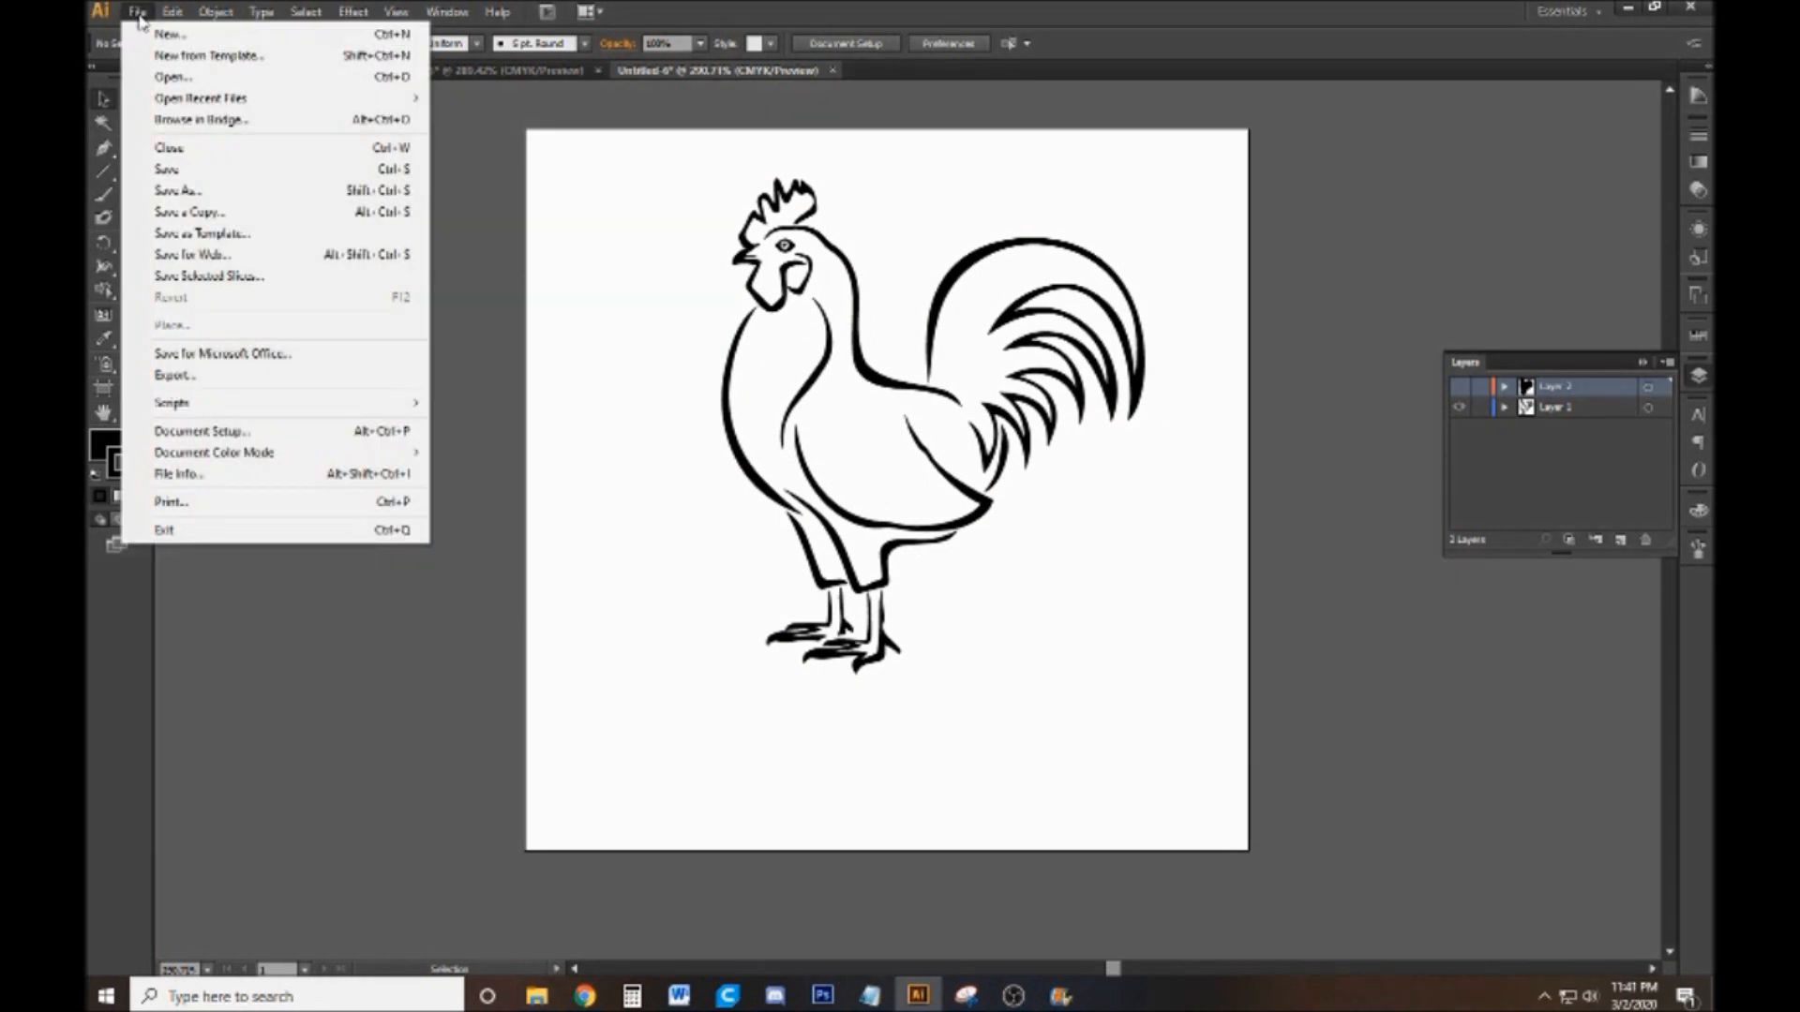
left_click(289, 200)
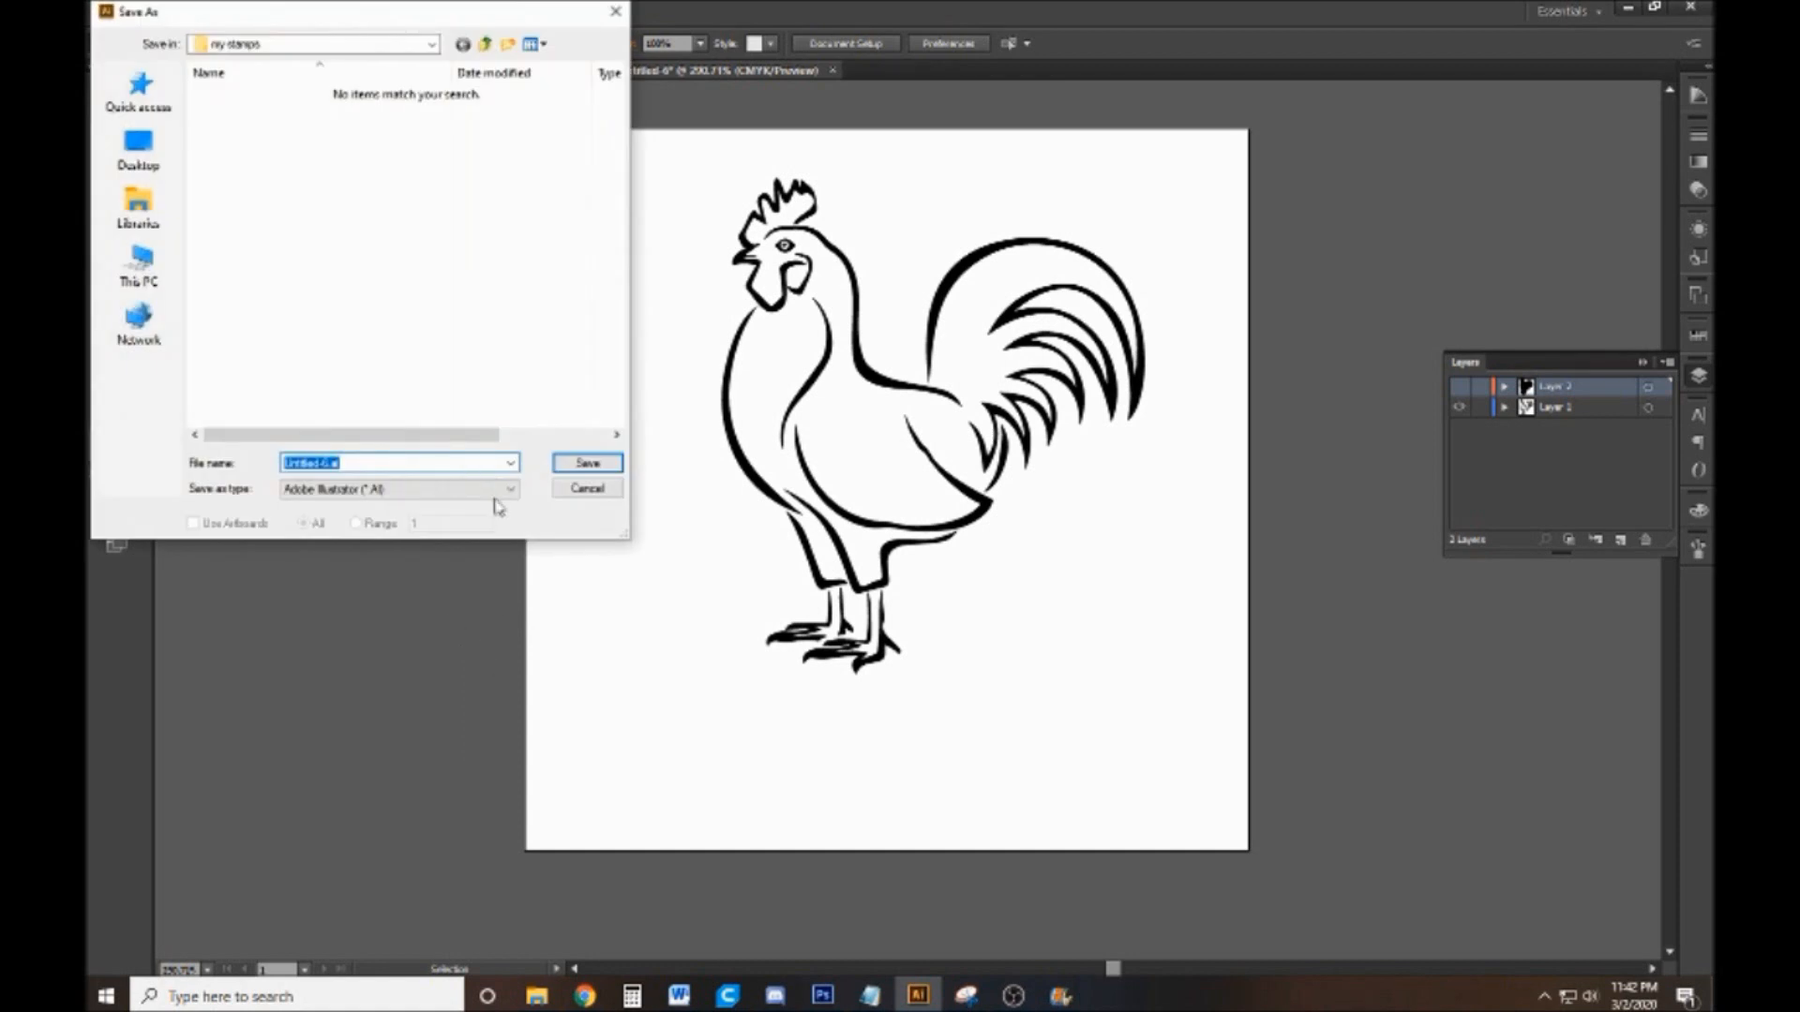
left_click(499, 493)
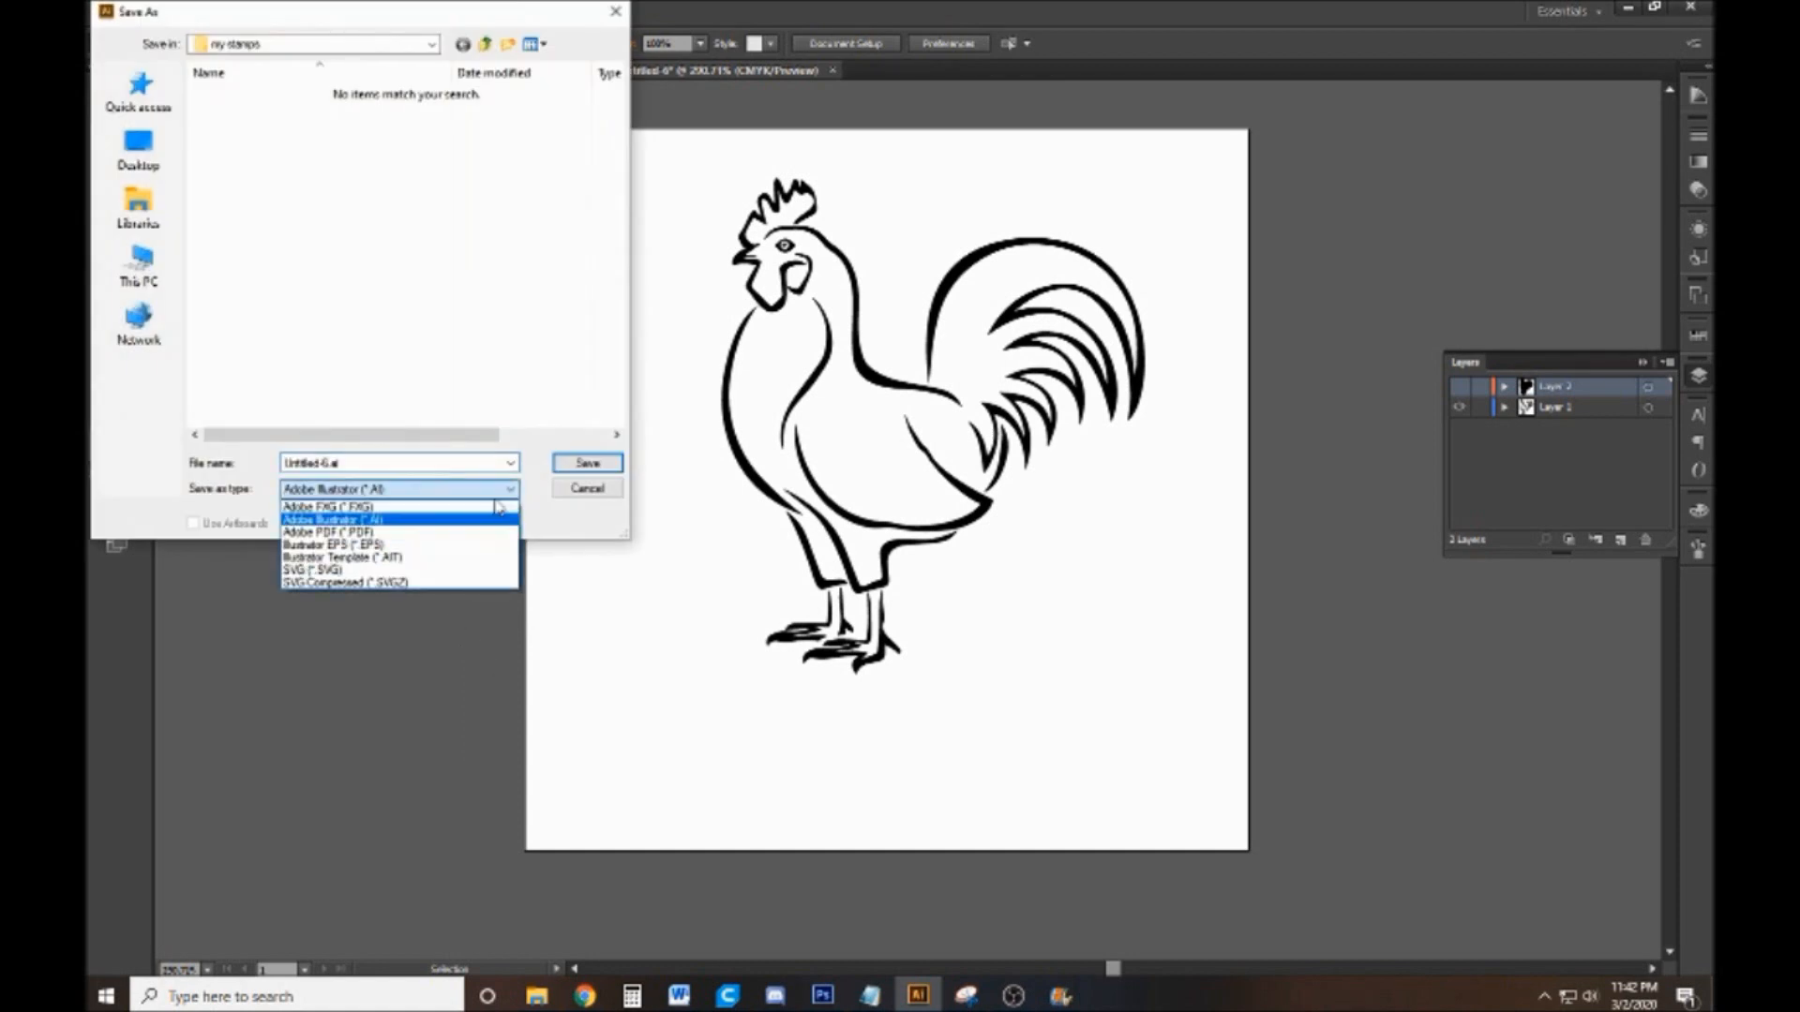
left_click(483, 571)
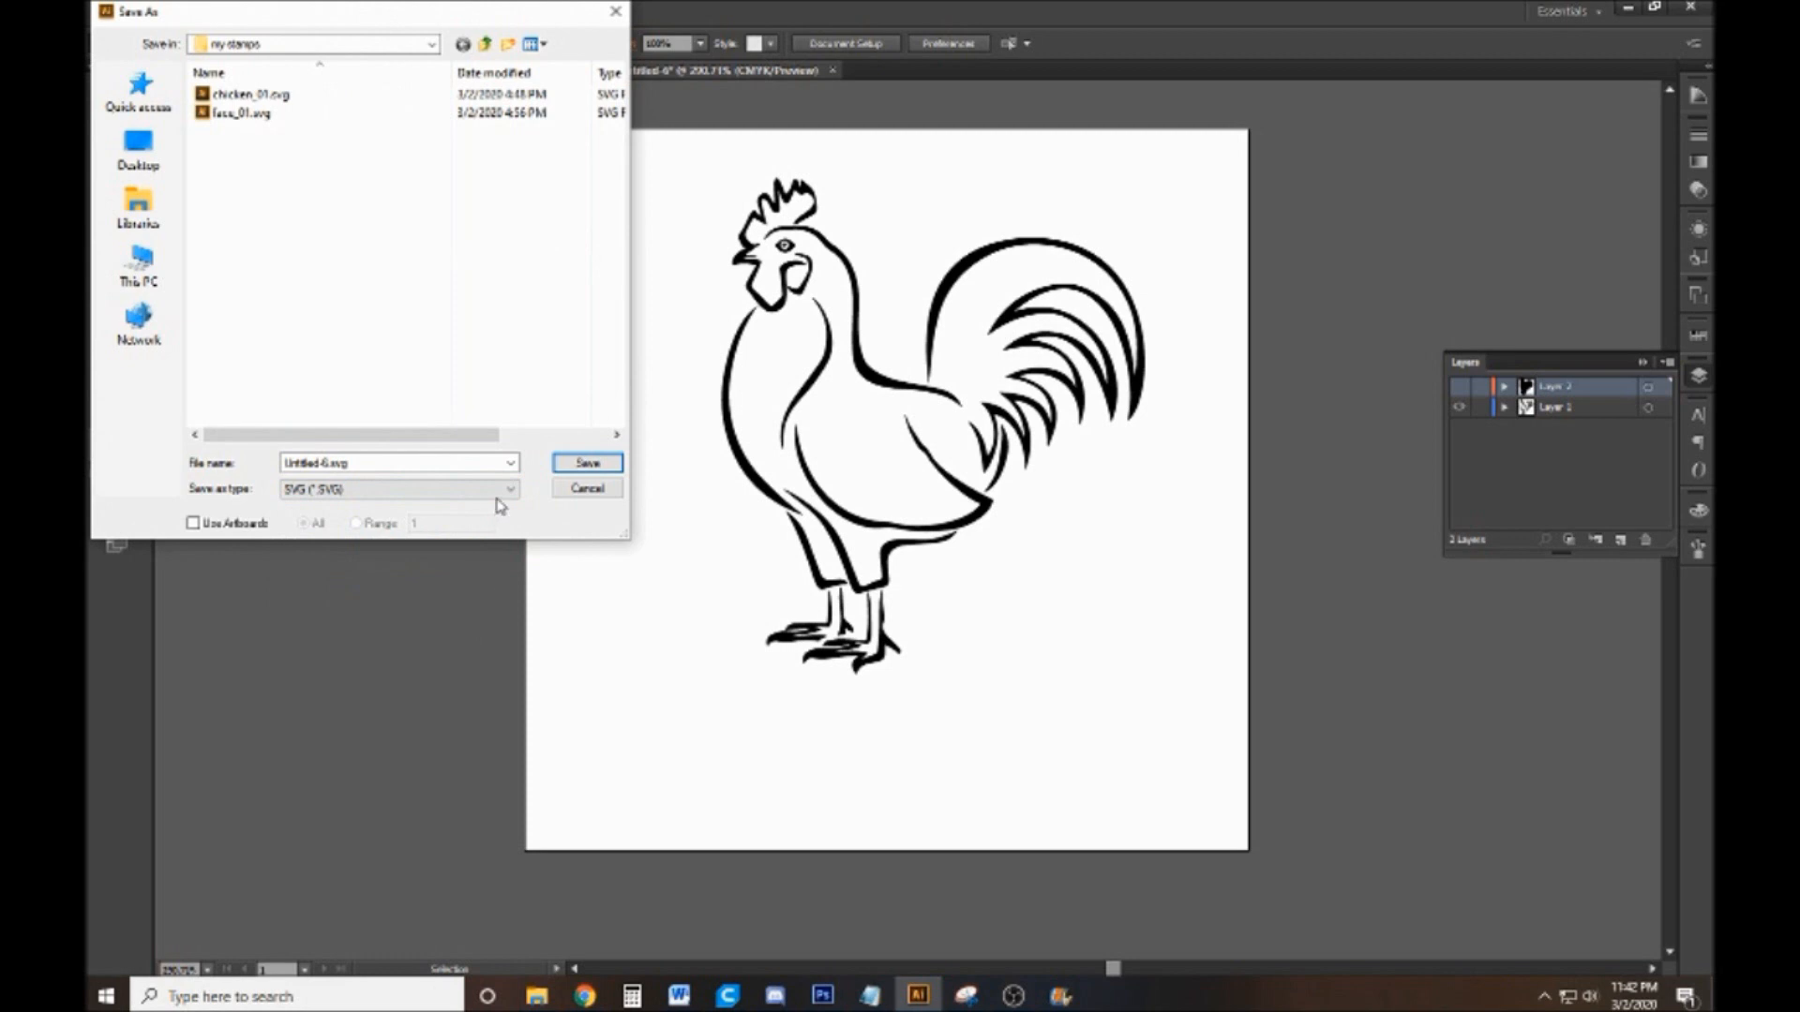
Name the SVG file ckn_01_line in the my stamps folder
left_click(440, 462)
key("BackSpace")
type("chi")
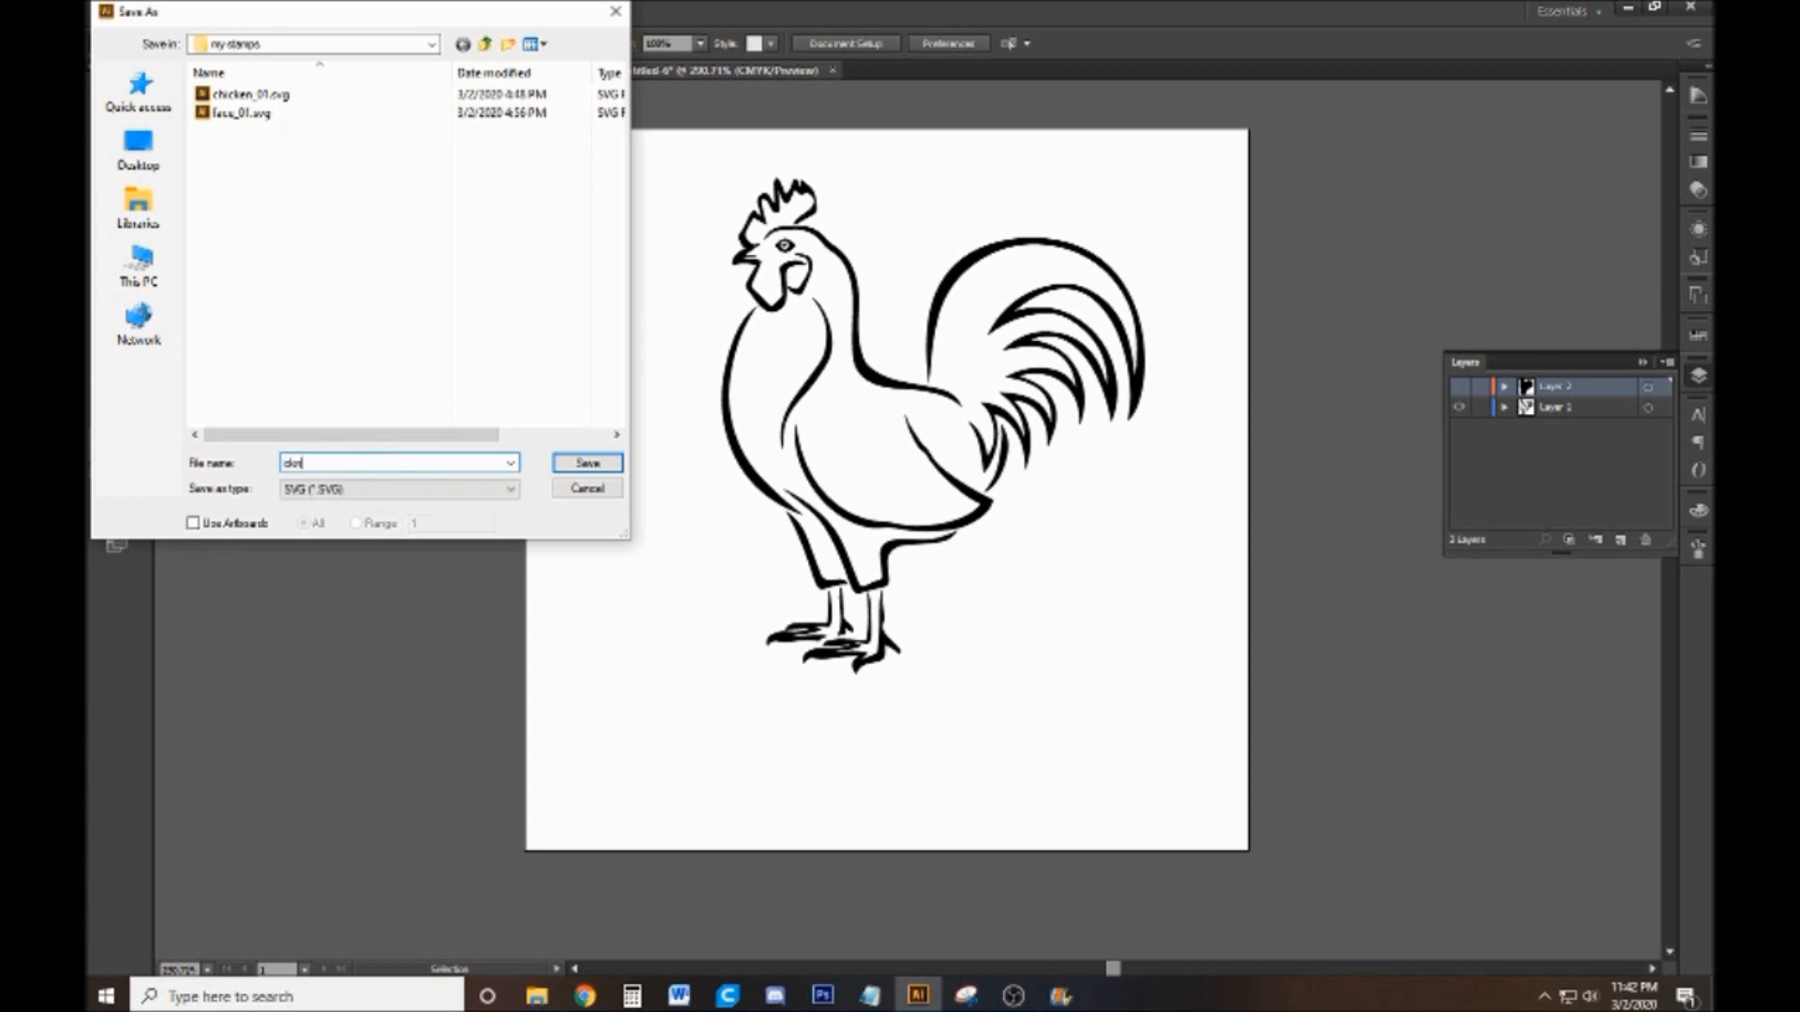
type("_01_line")
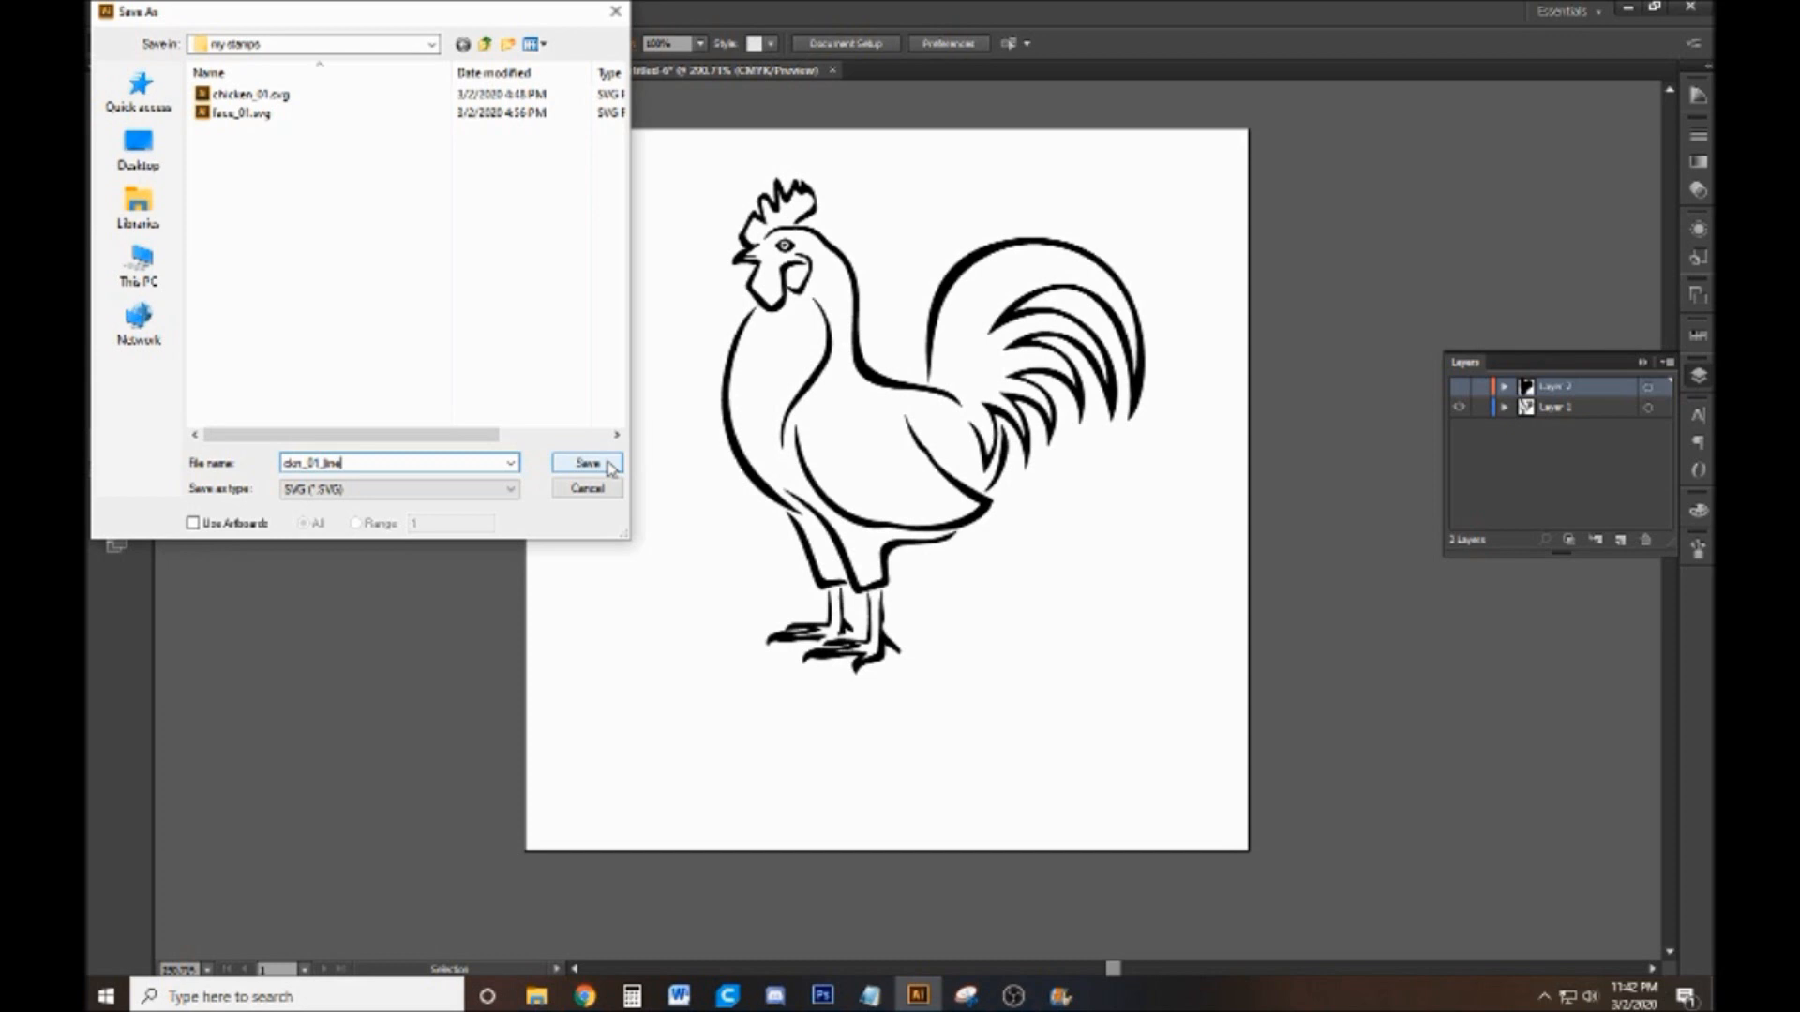
left_click(432, 45)
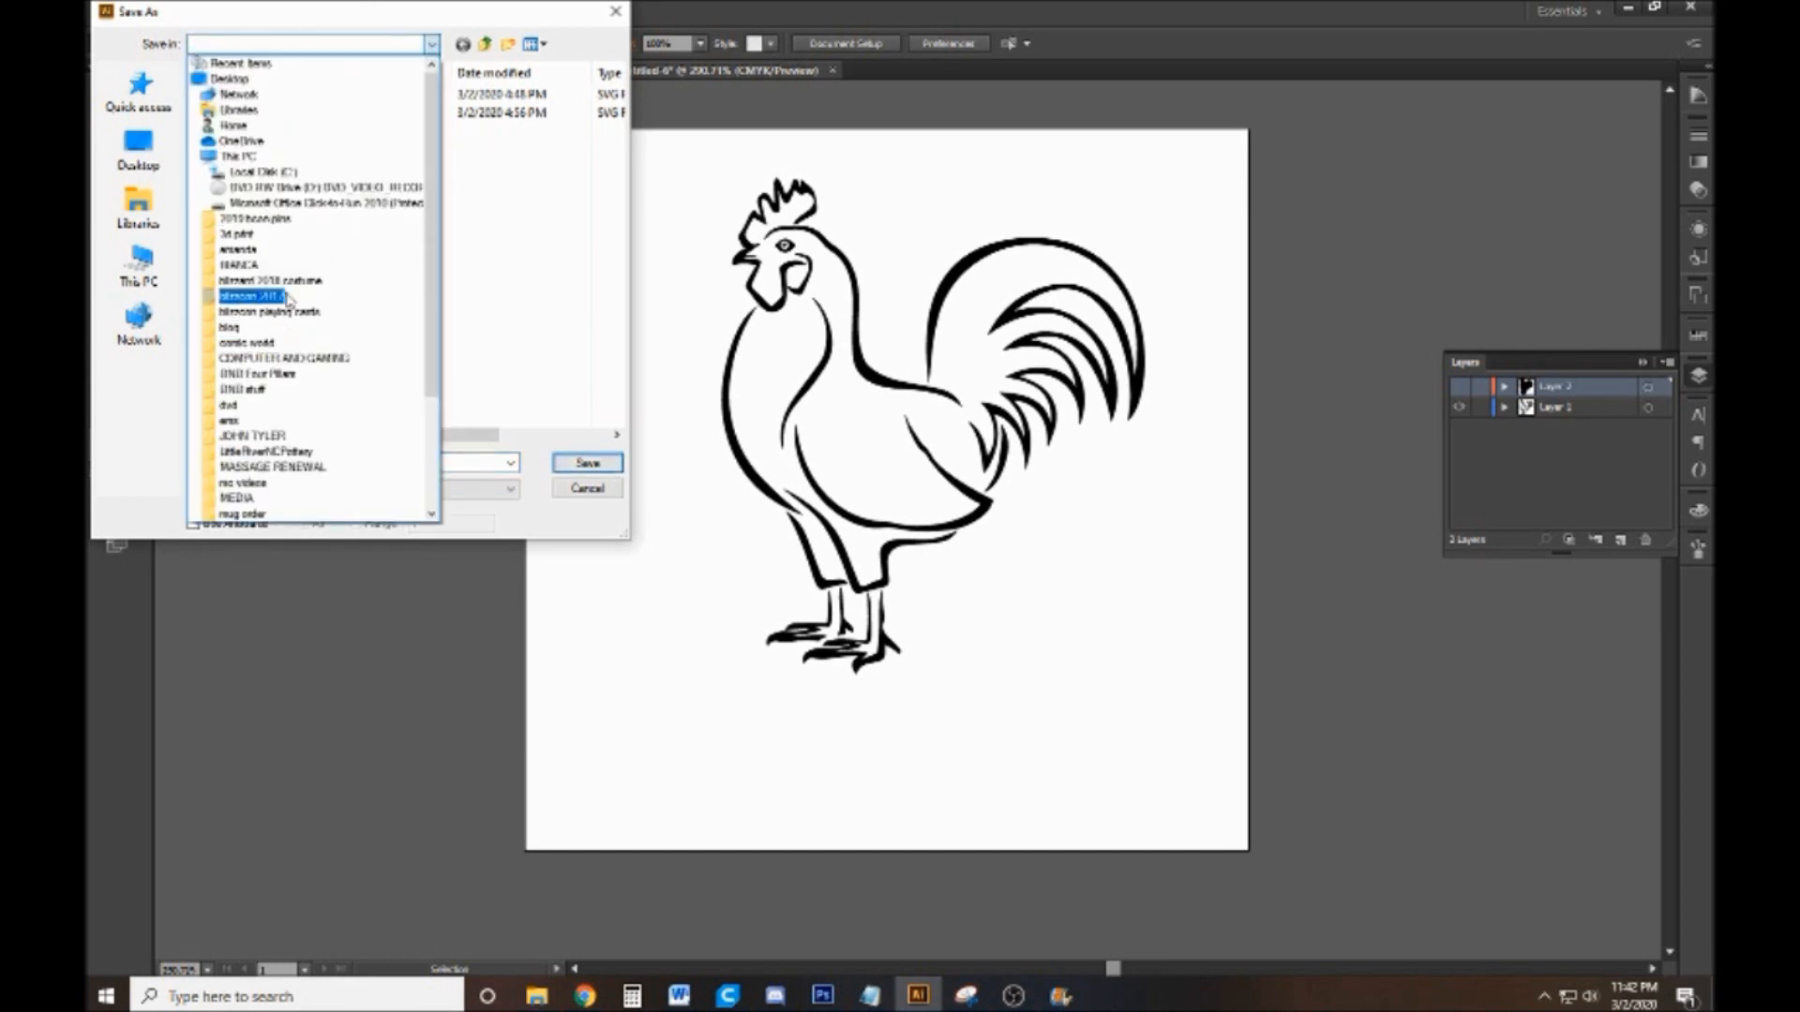
left_click(309, 235)
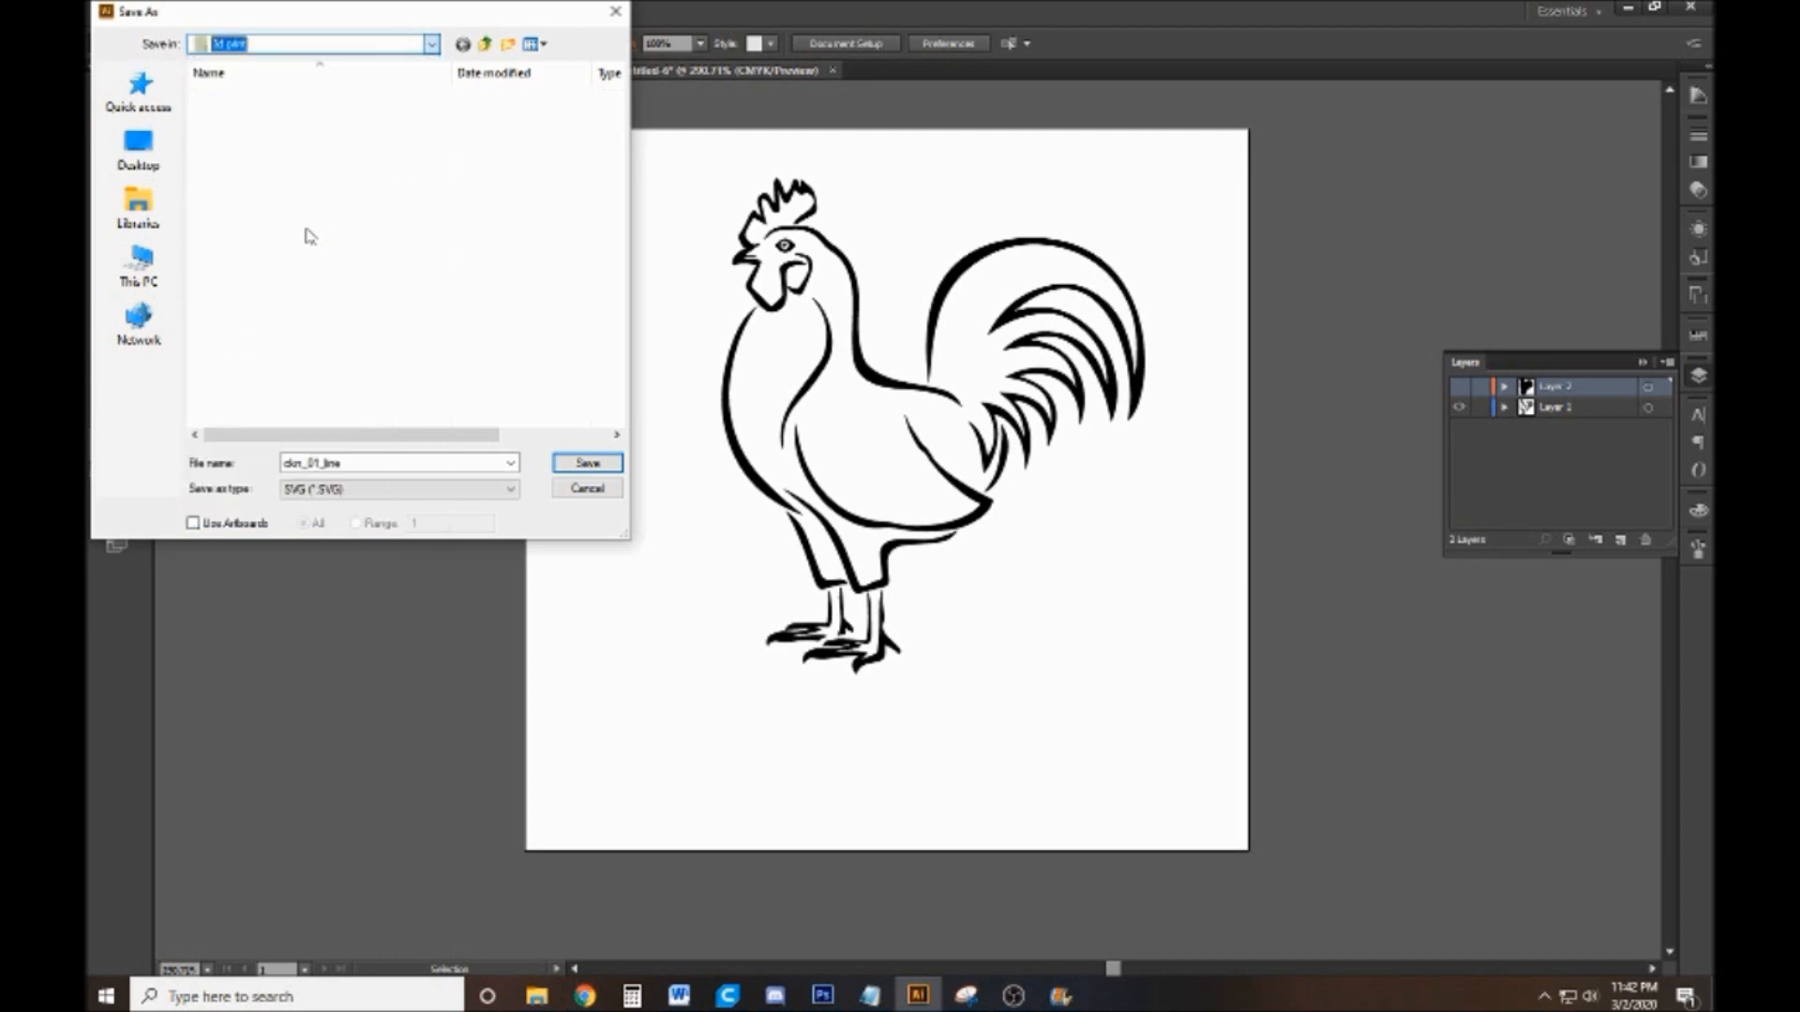
double_click(319, 169)
double_click(339, 94)
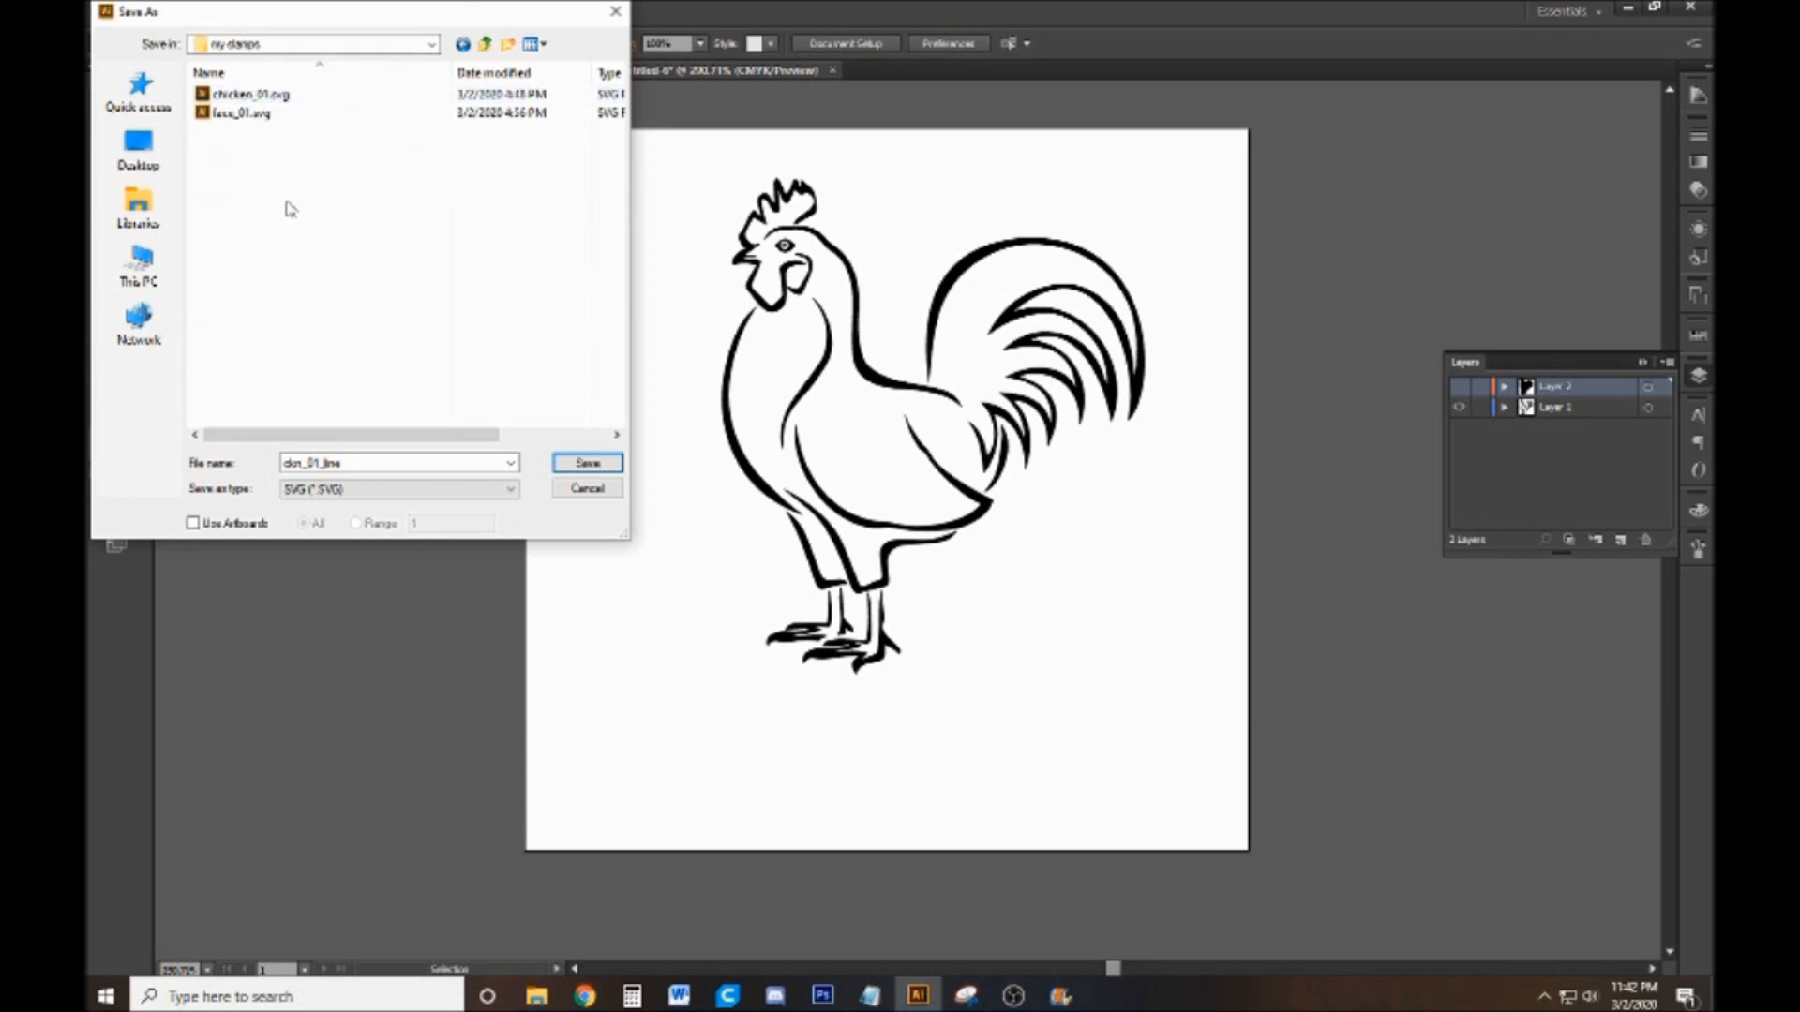
Save the line art as an SVG 1.1 file with the font type set to Convert to outline
left_click(589, 463)
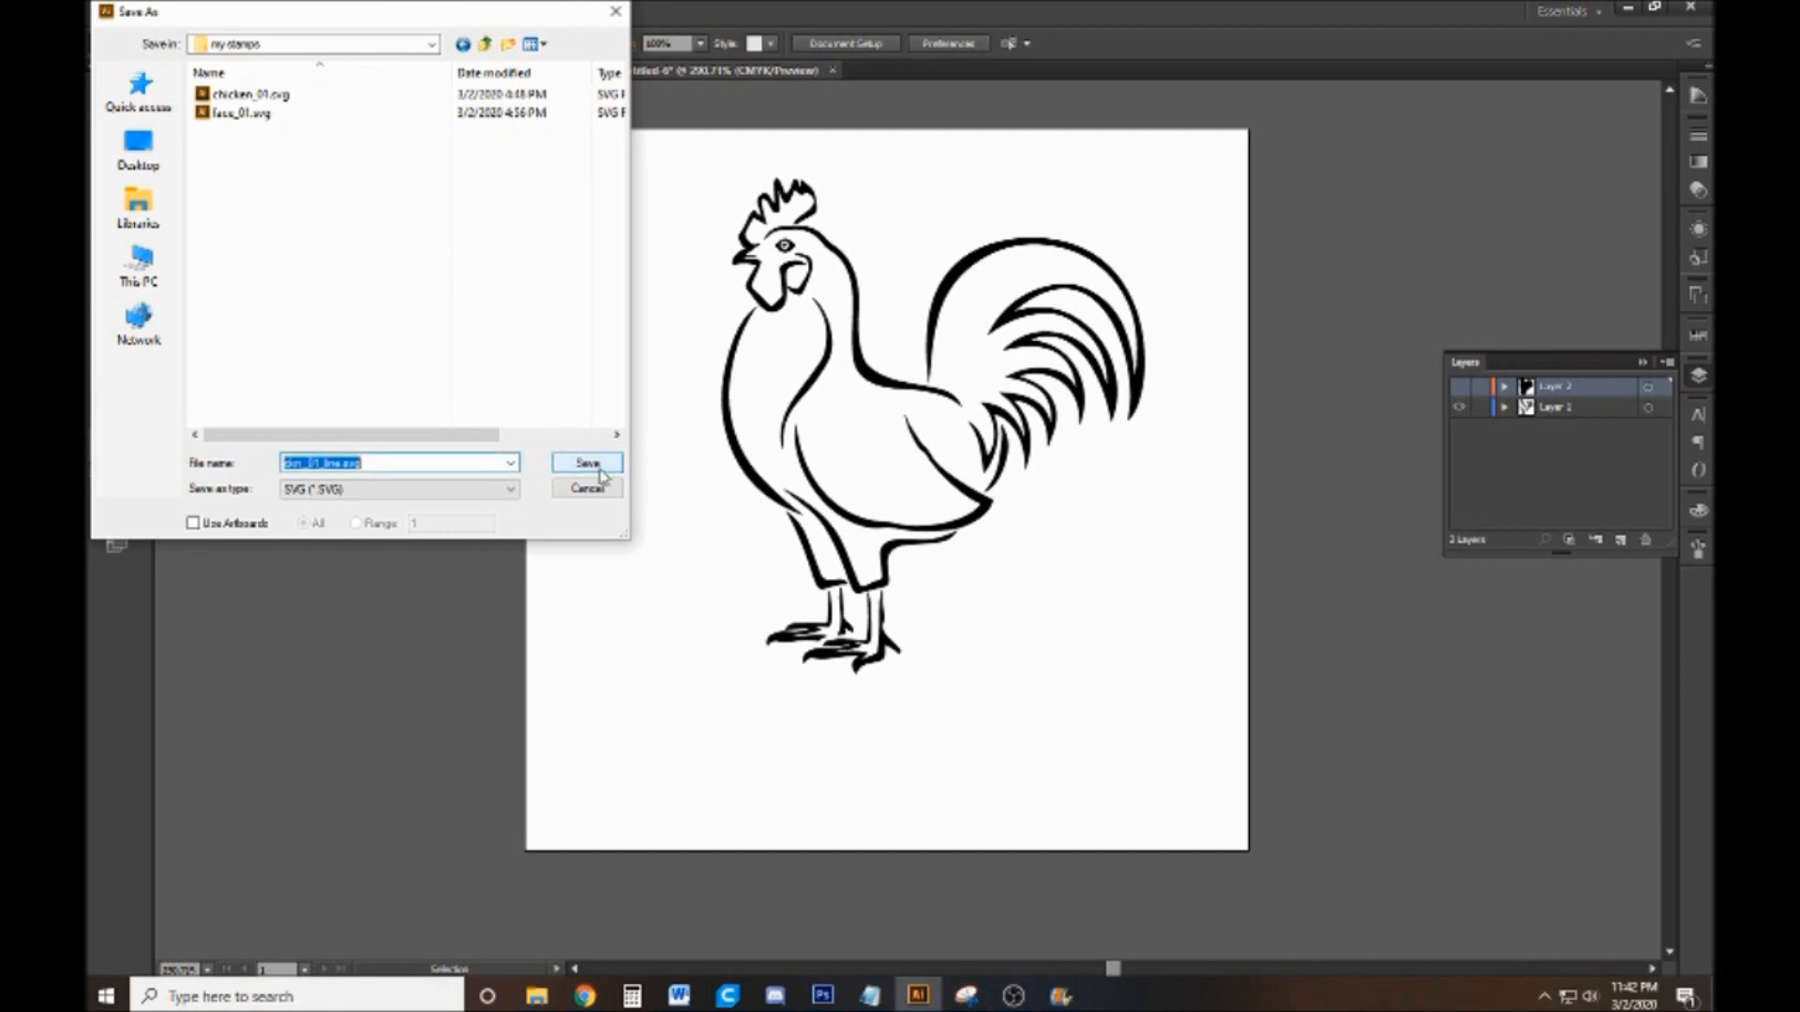
left_click_drag(368, 11, 401, 104)
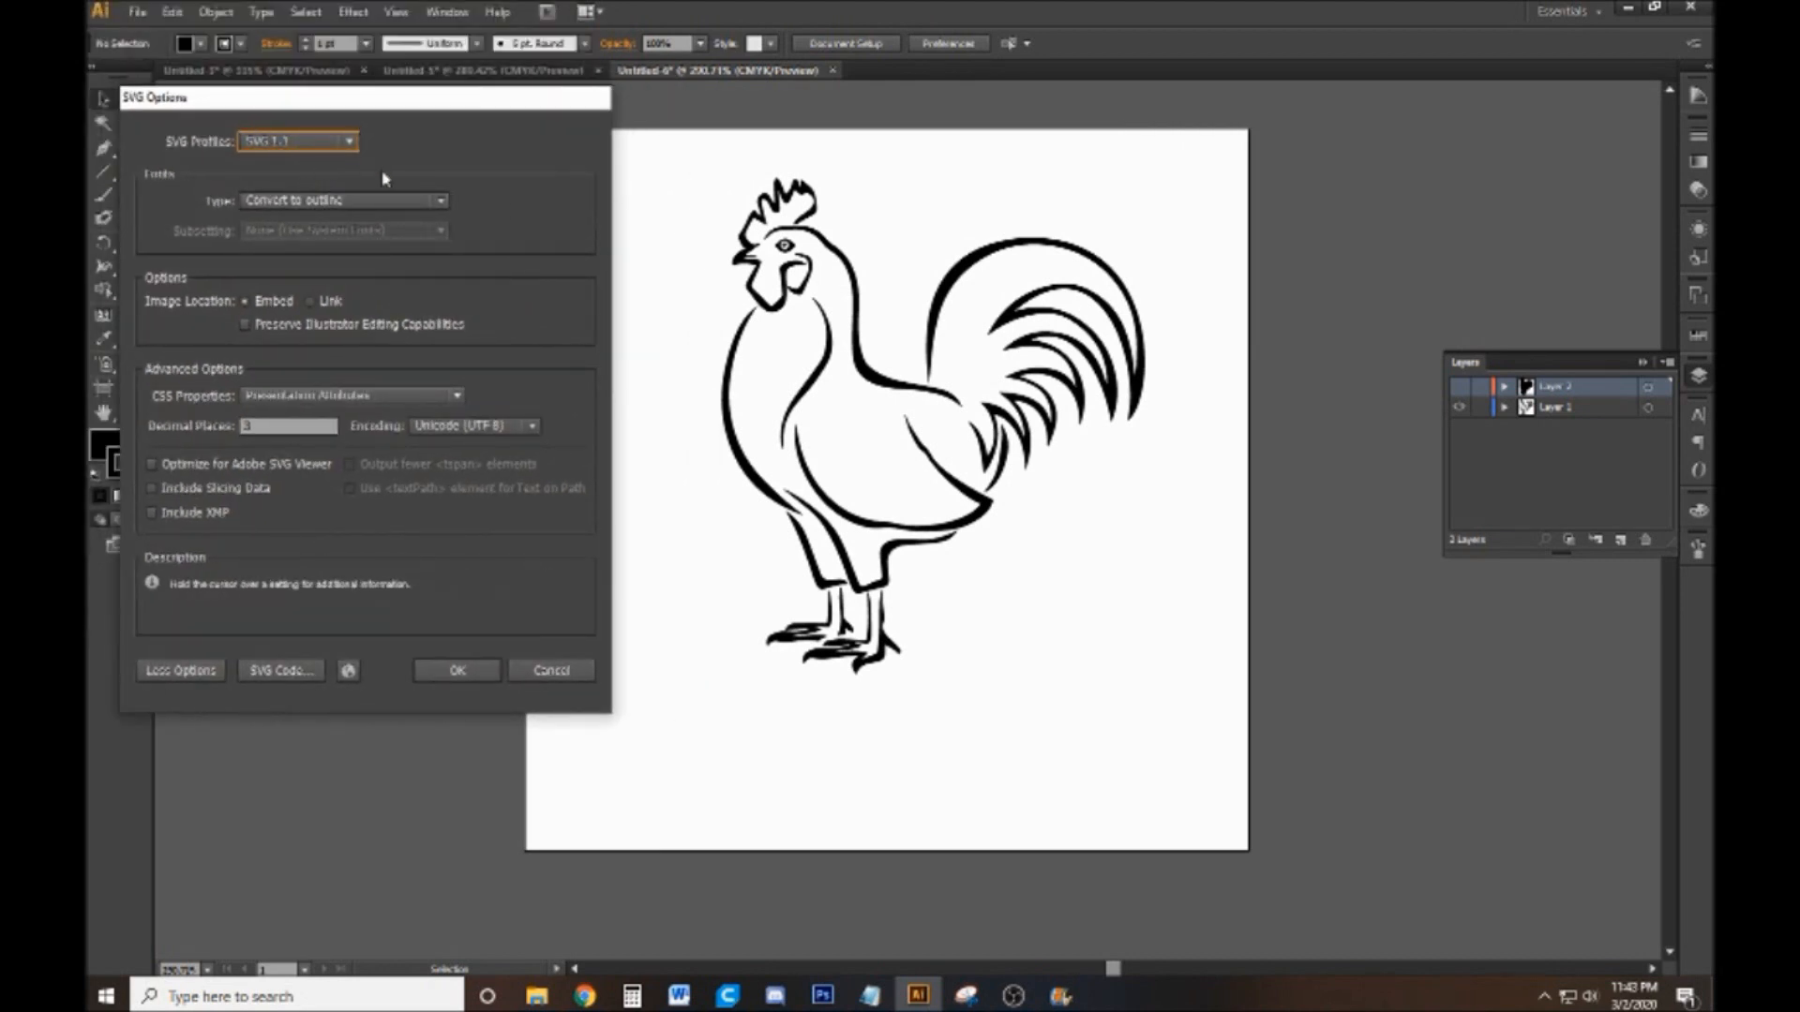
left_click(437, 202)
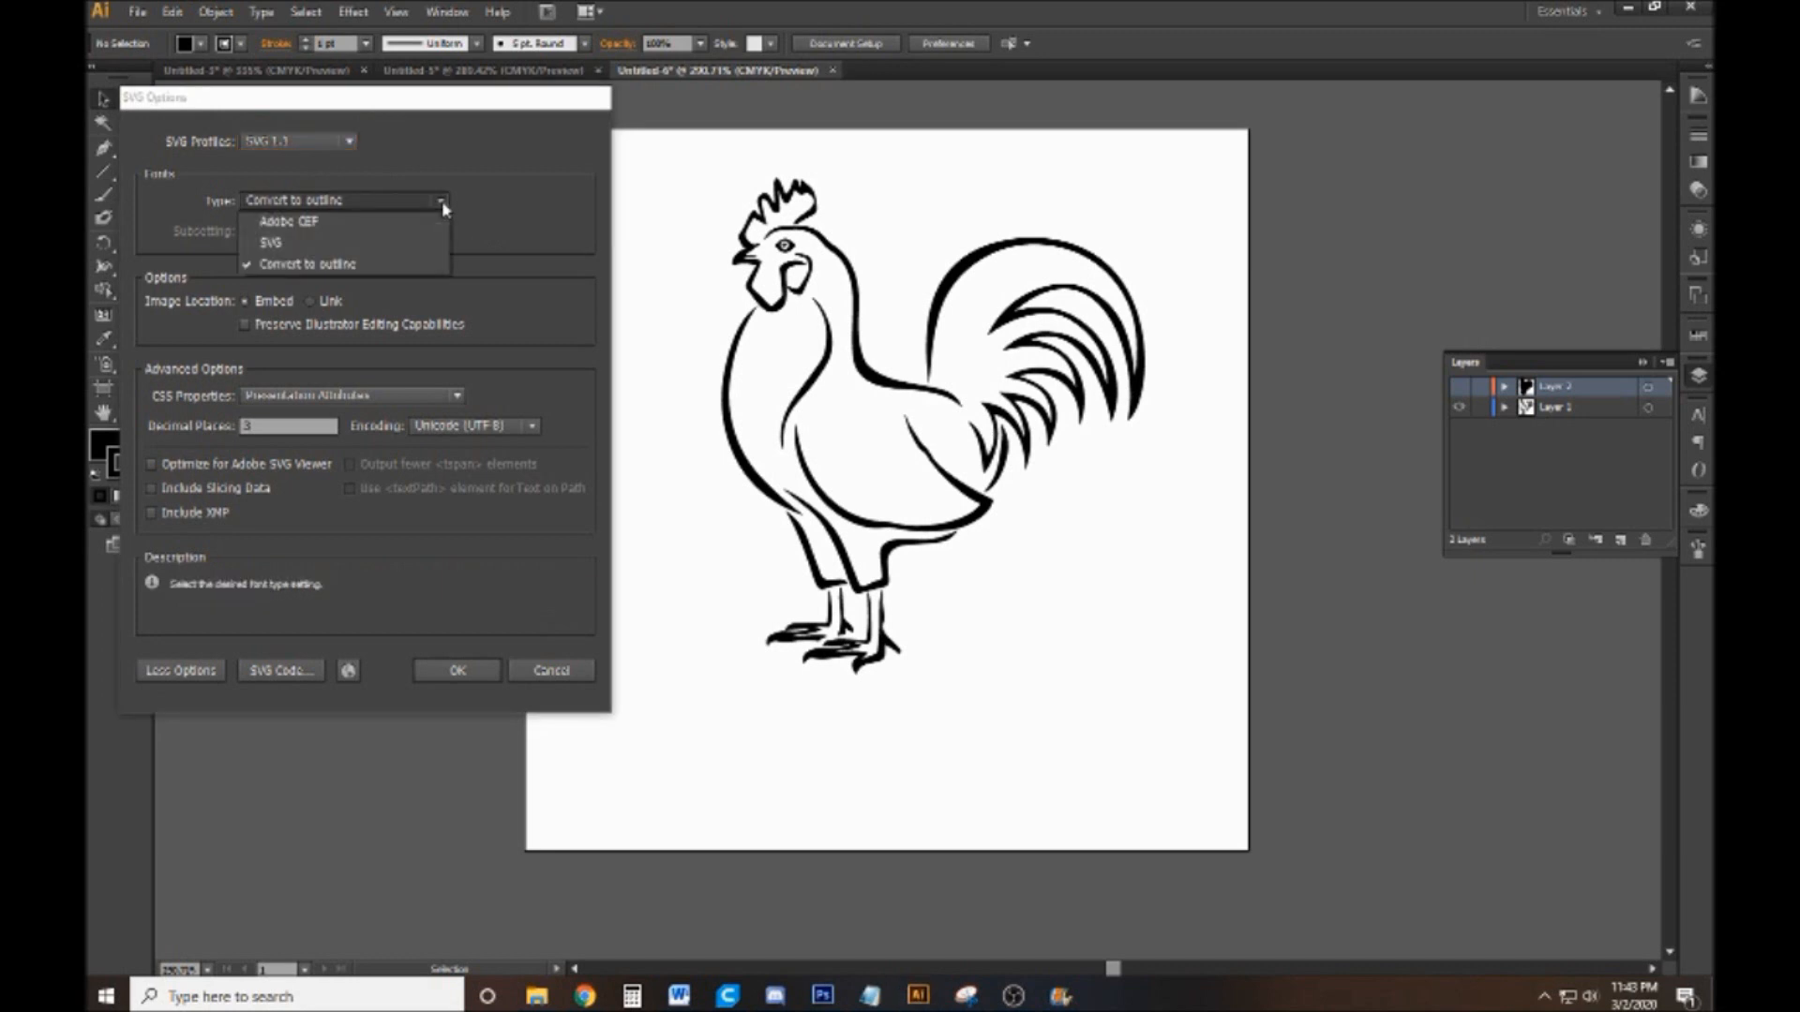
left_click(395, 264)
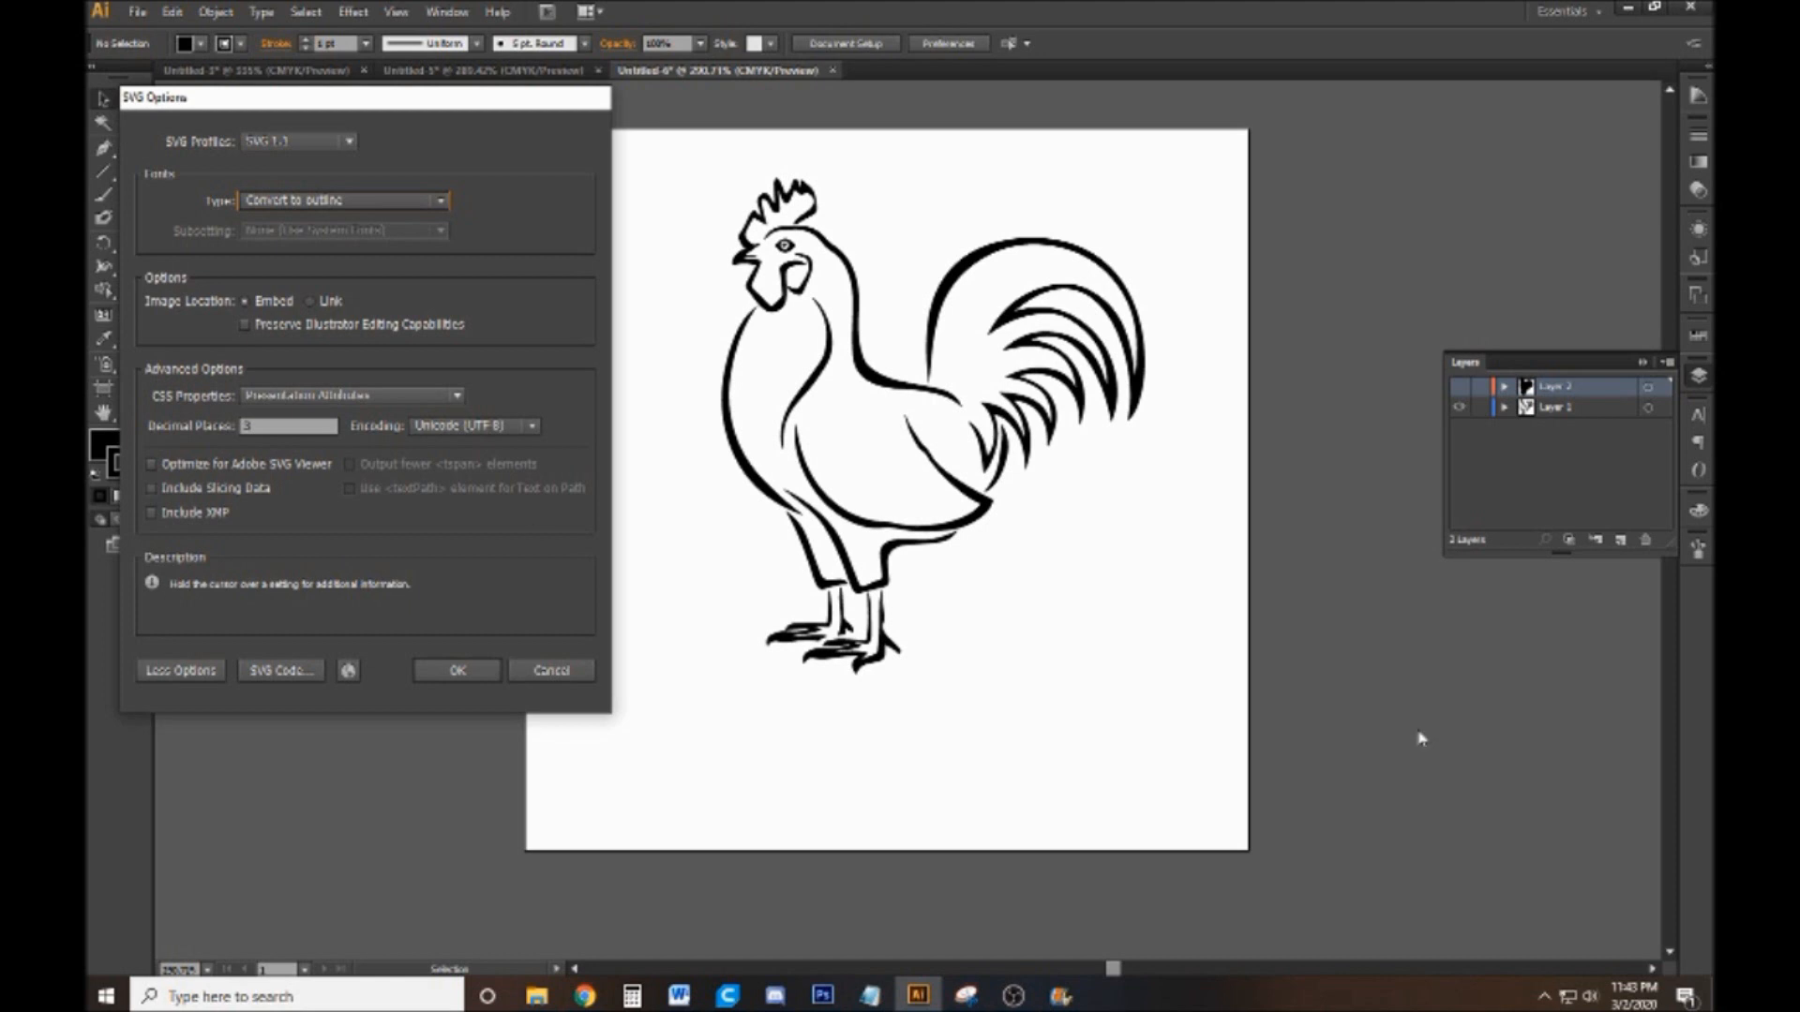
left_click(439, 200)
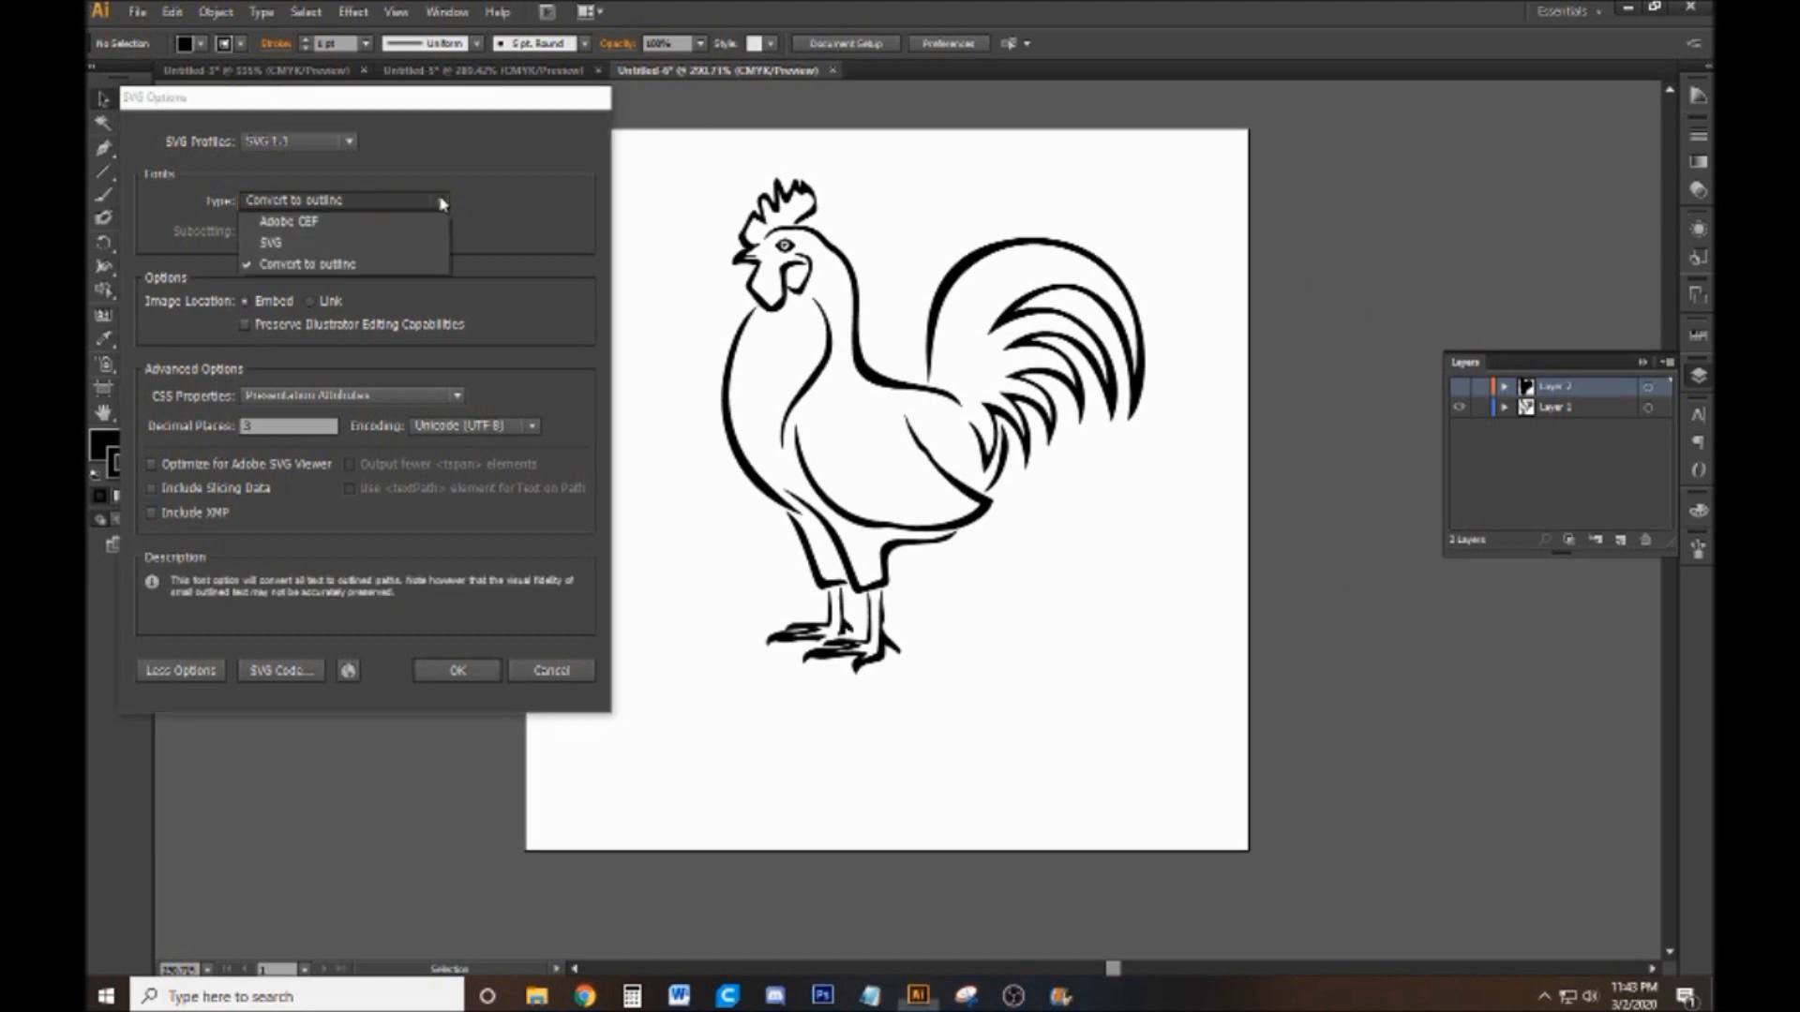
left_click(315, 262)
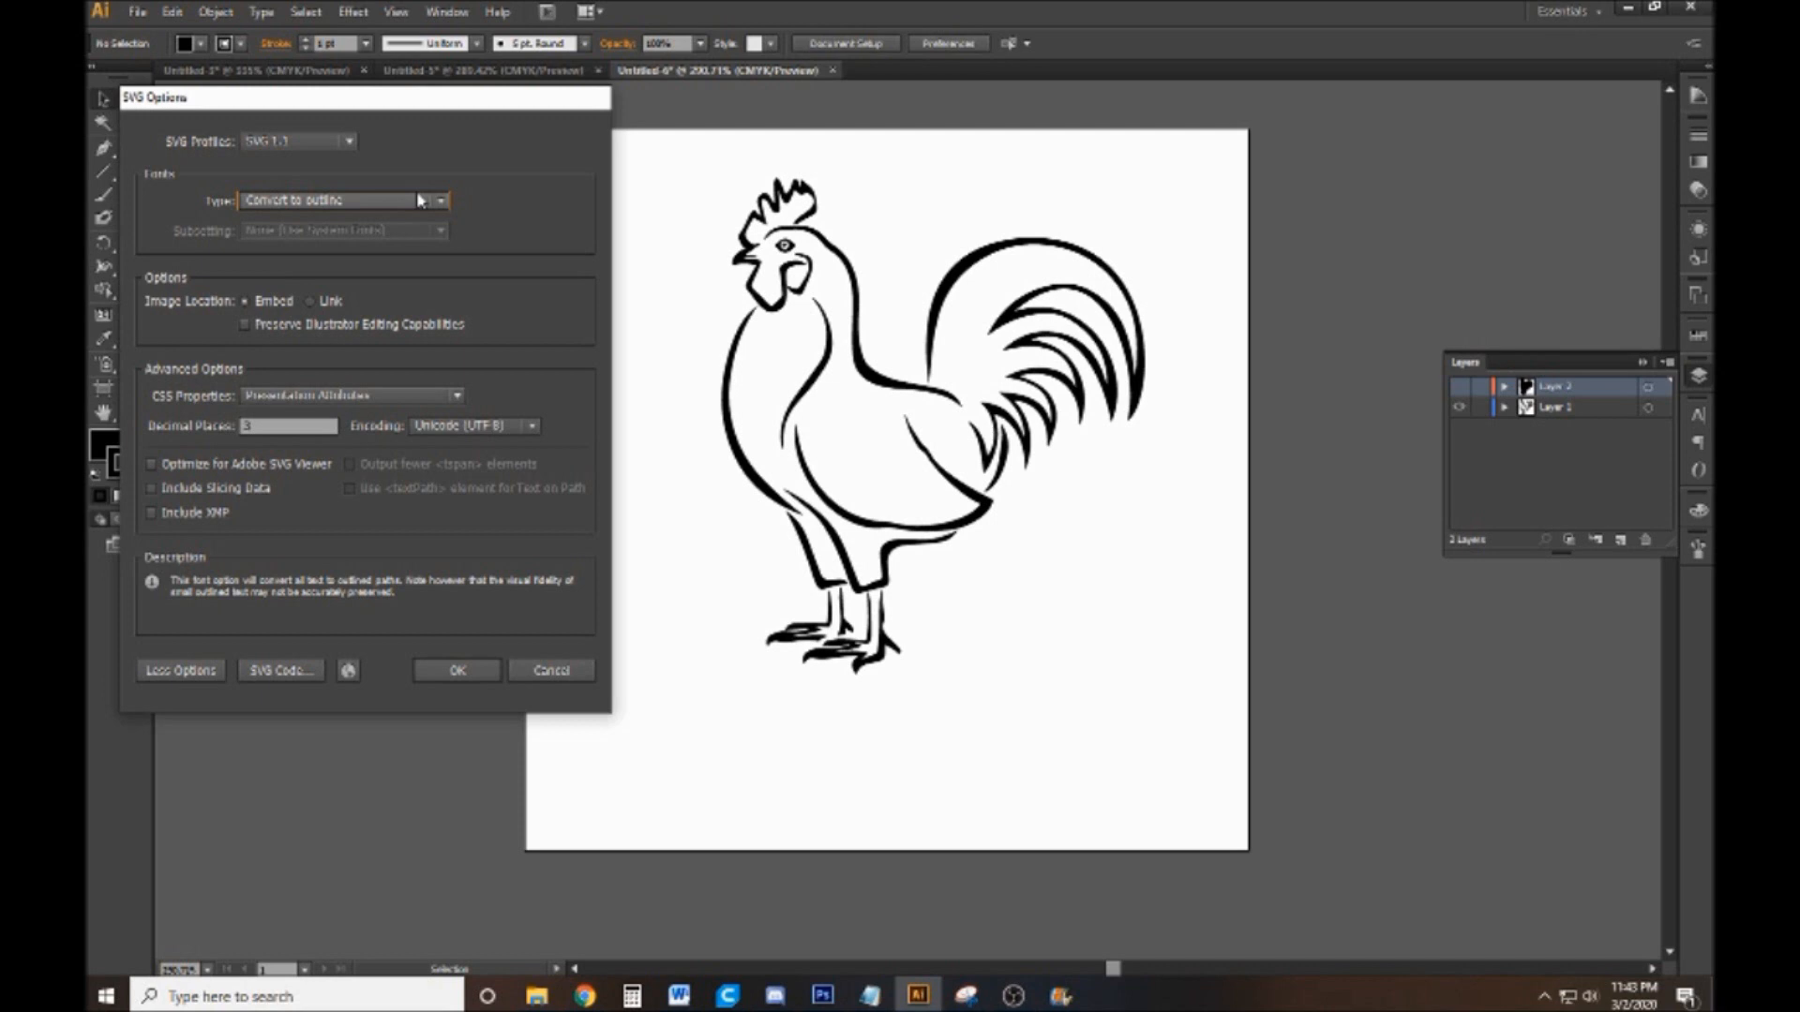
left_click(460, 669)
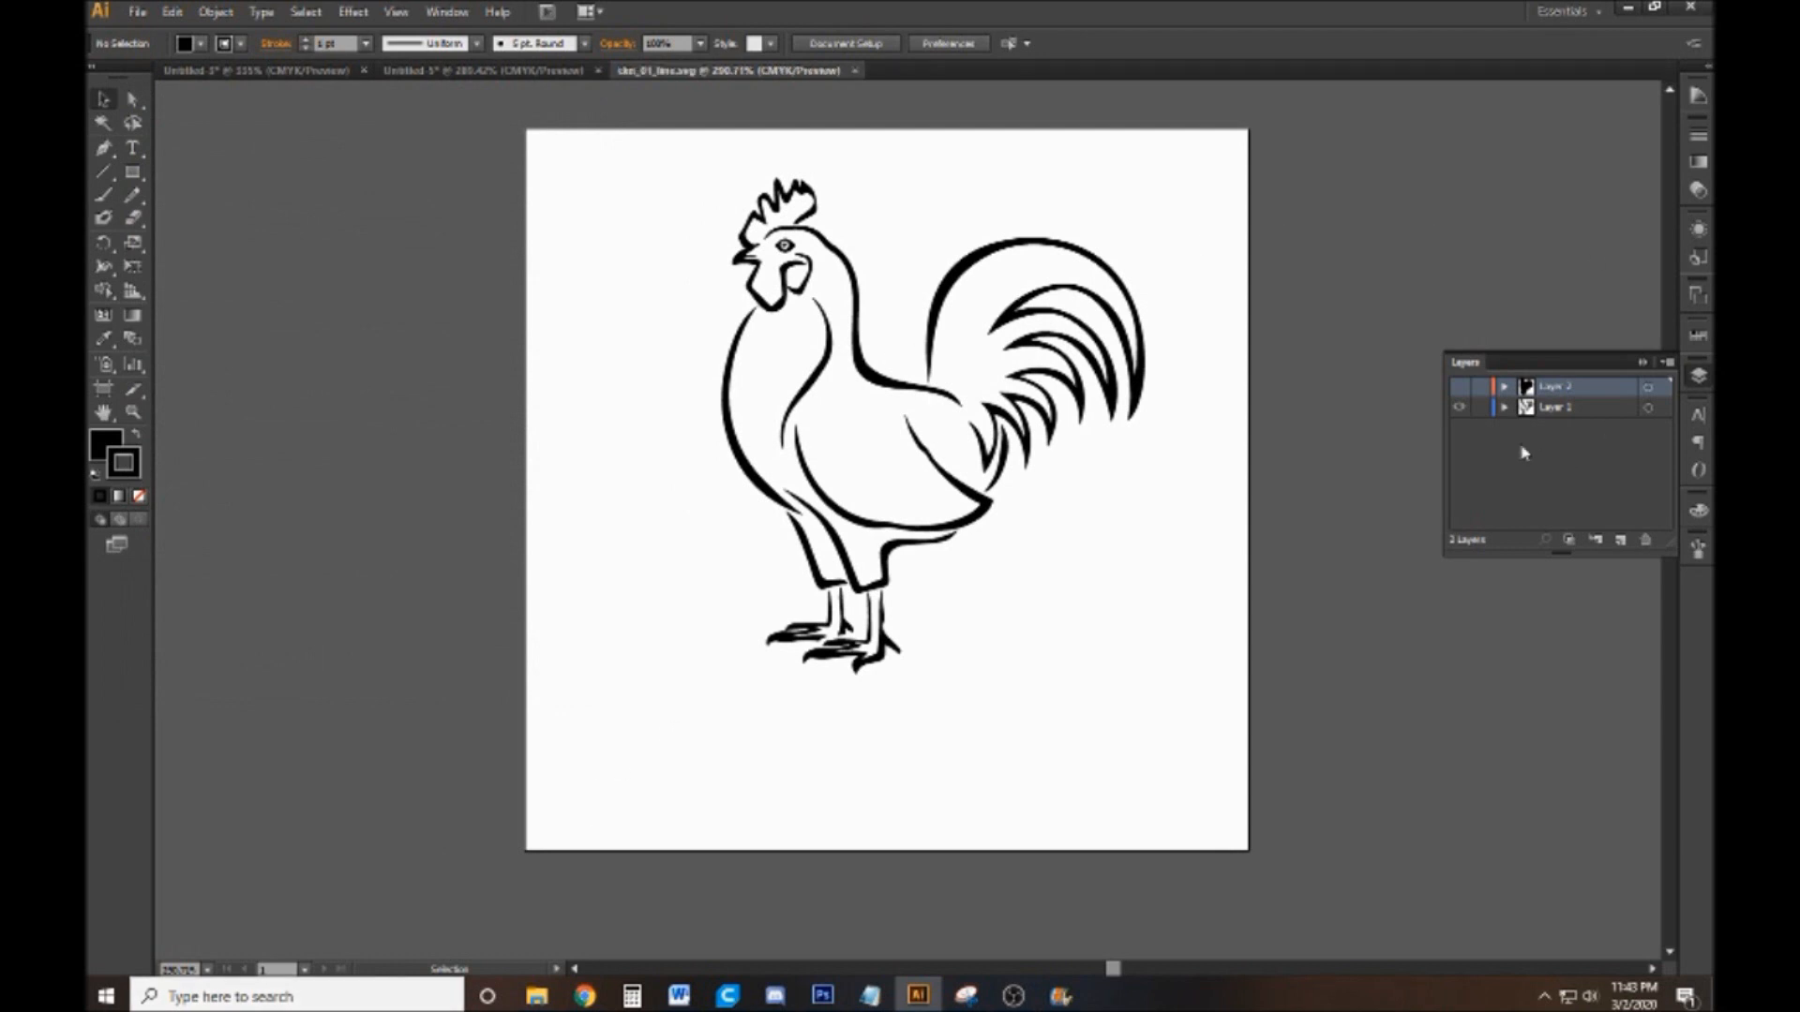
Show the silhouette layer and hide the rooster line art layer
left_click(1458, 387)
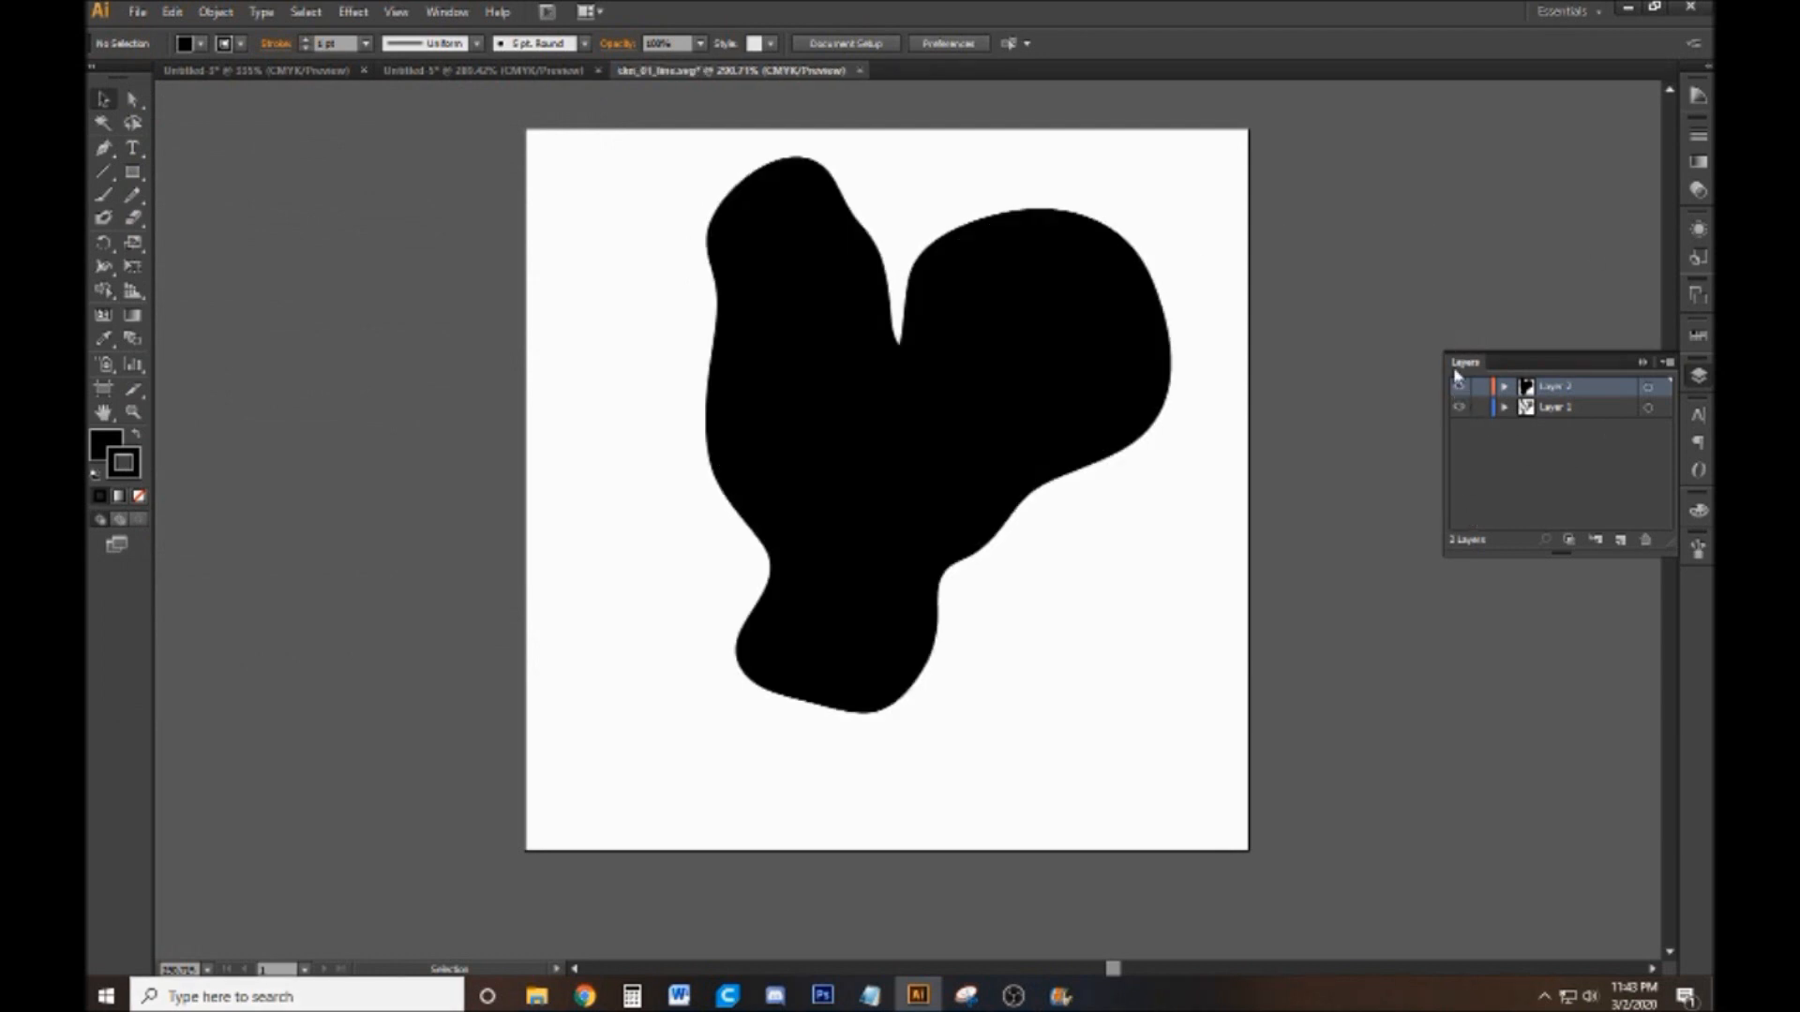
left_click(1458, 407)
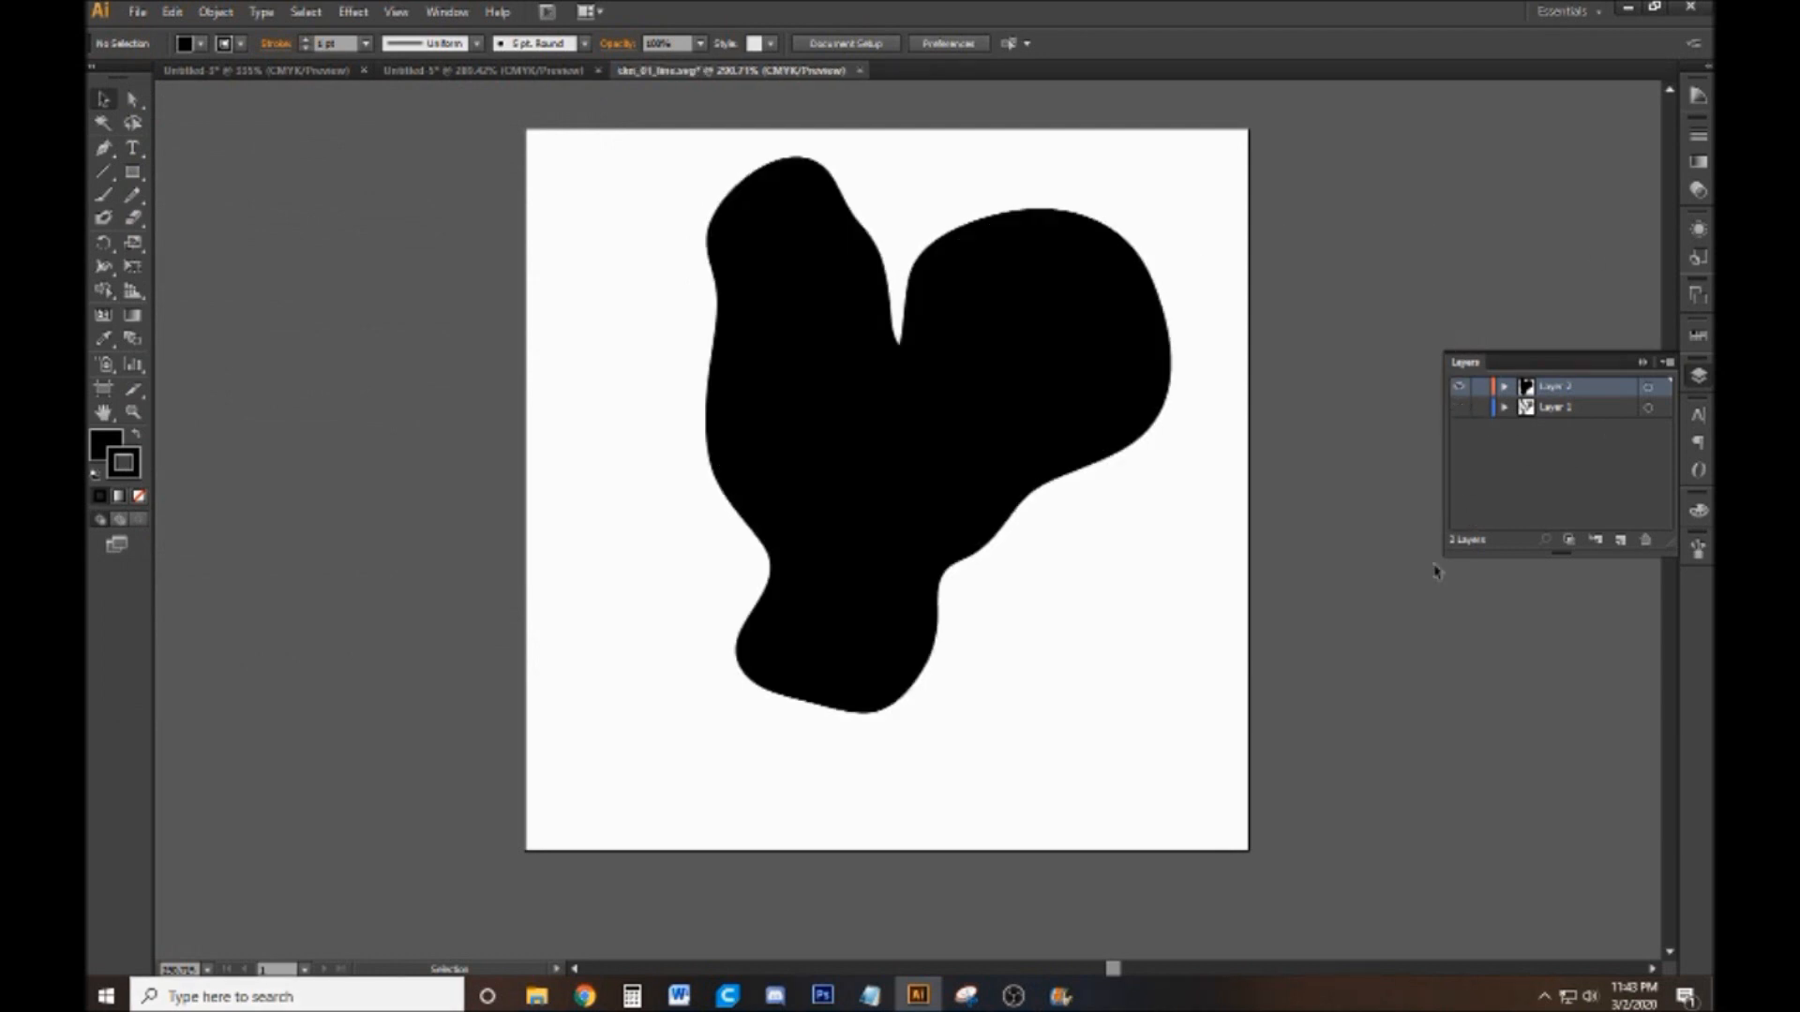
left_click(1458, 407)
left_click(1458, 386)
left_click(1458, 407)
left_click(1459, 386)
Save the silhouette as a separate SVG file named ckn_01_base.svg in the my stamps folder
left_click(139, 12)
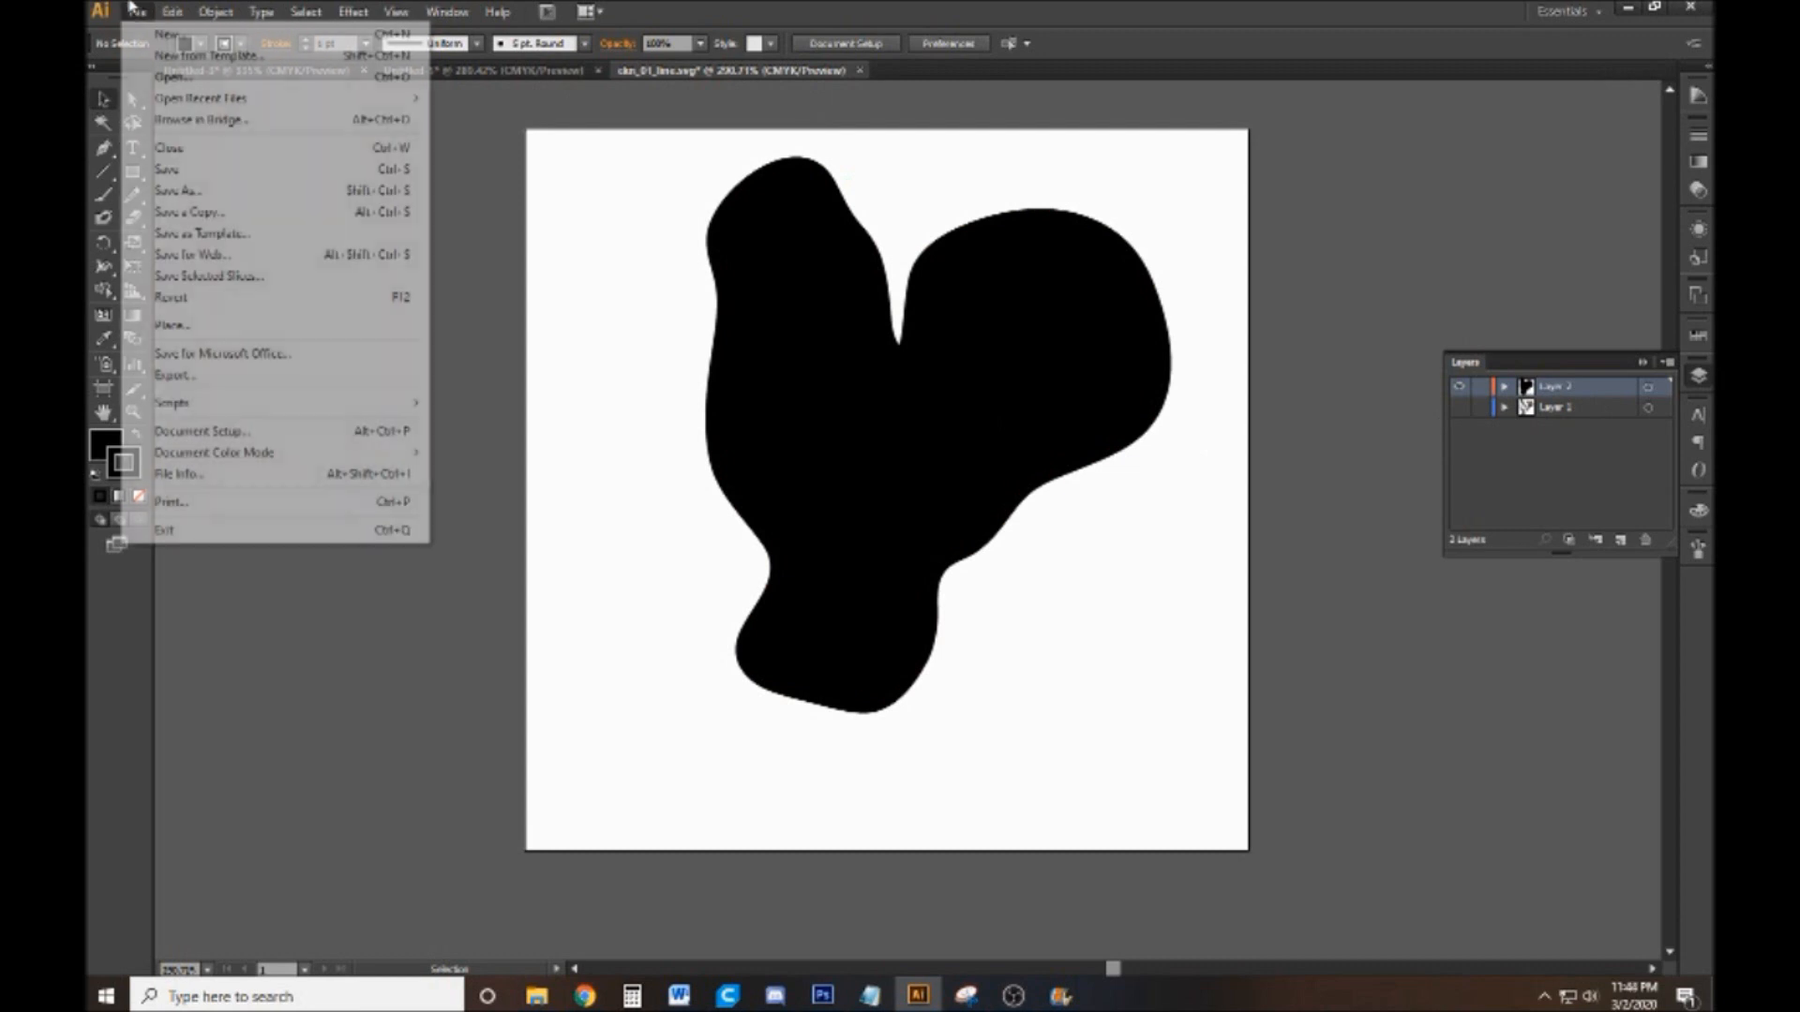
left_click(178, 192)
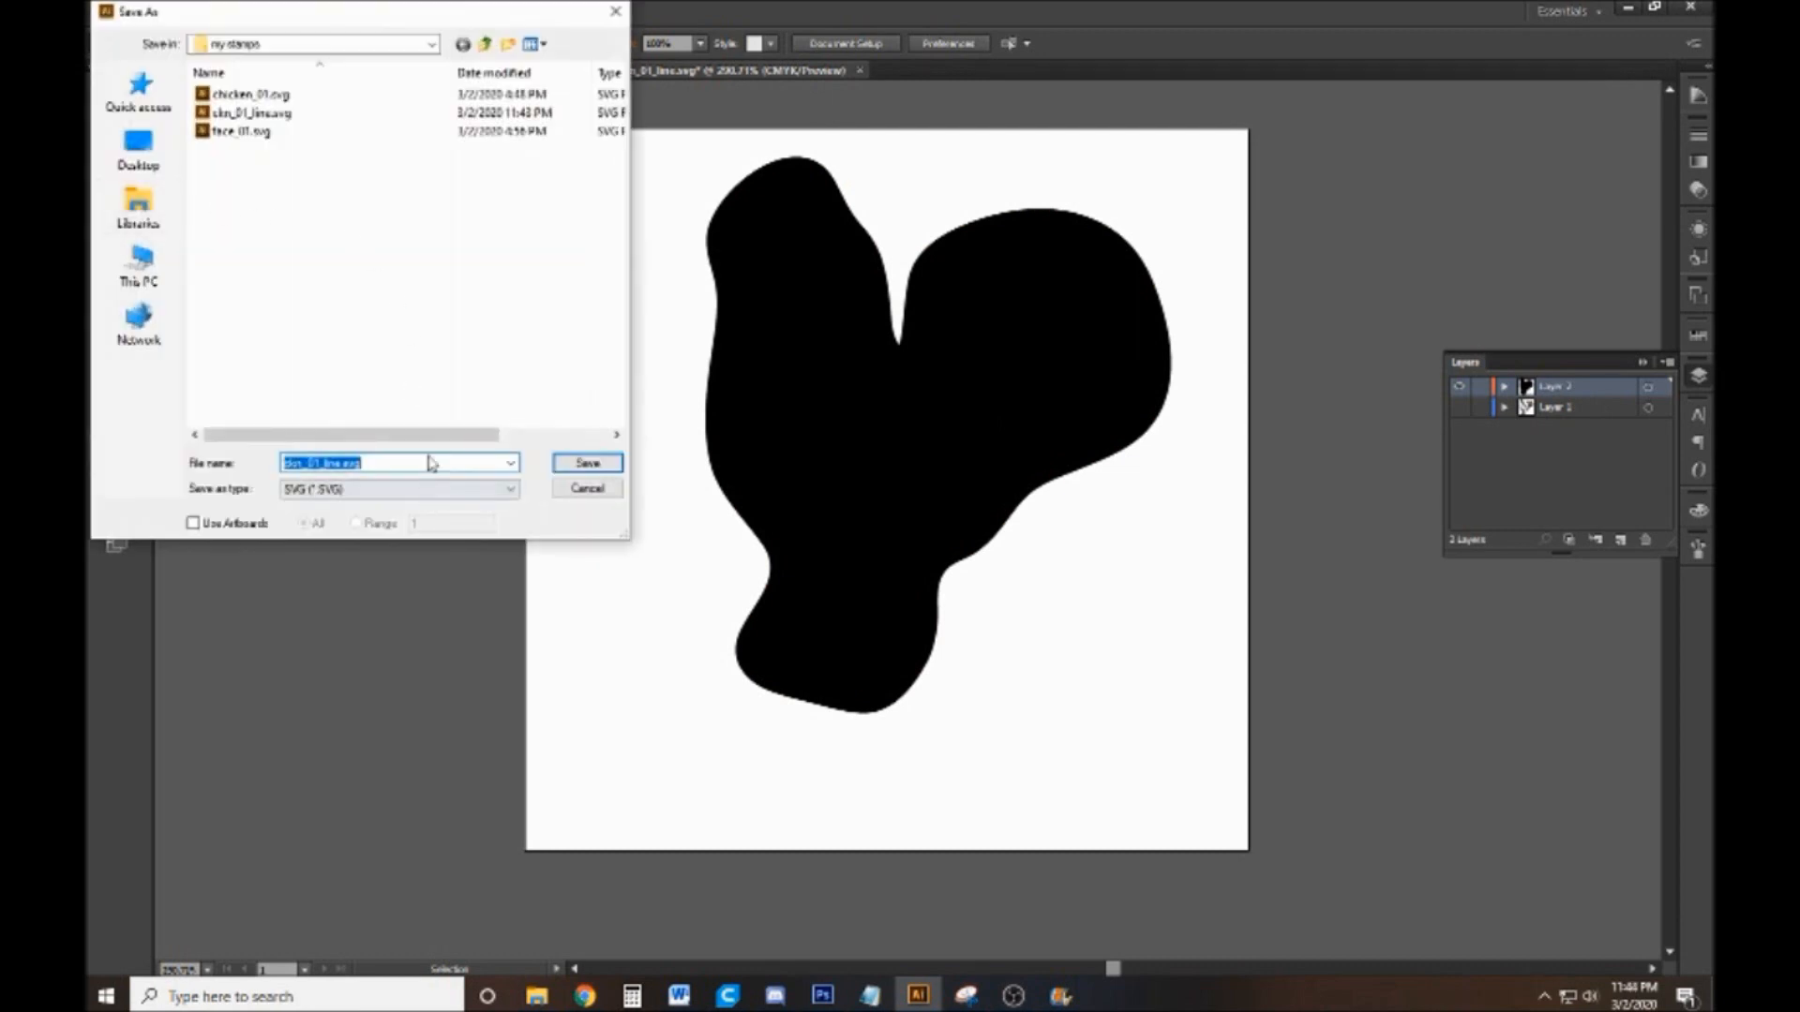
left_click(333, 114)
left_click(340, 463)
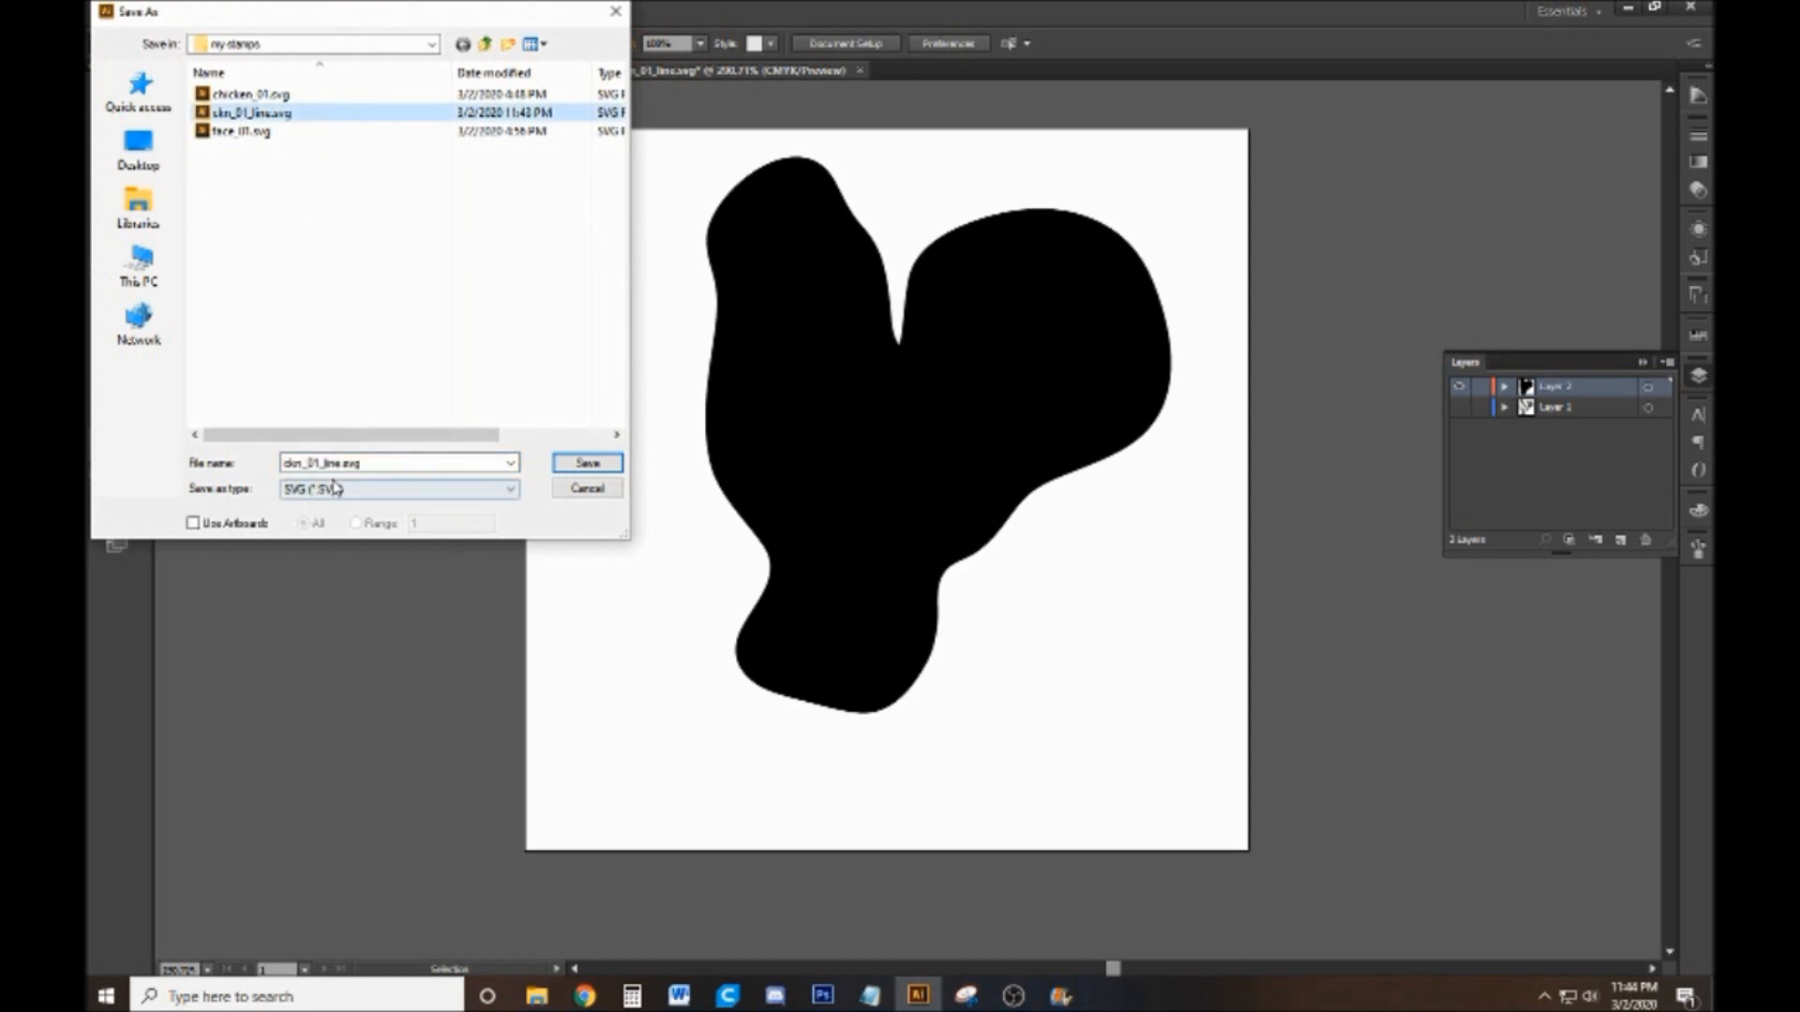
double_click(340, 463)
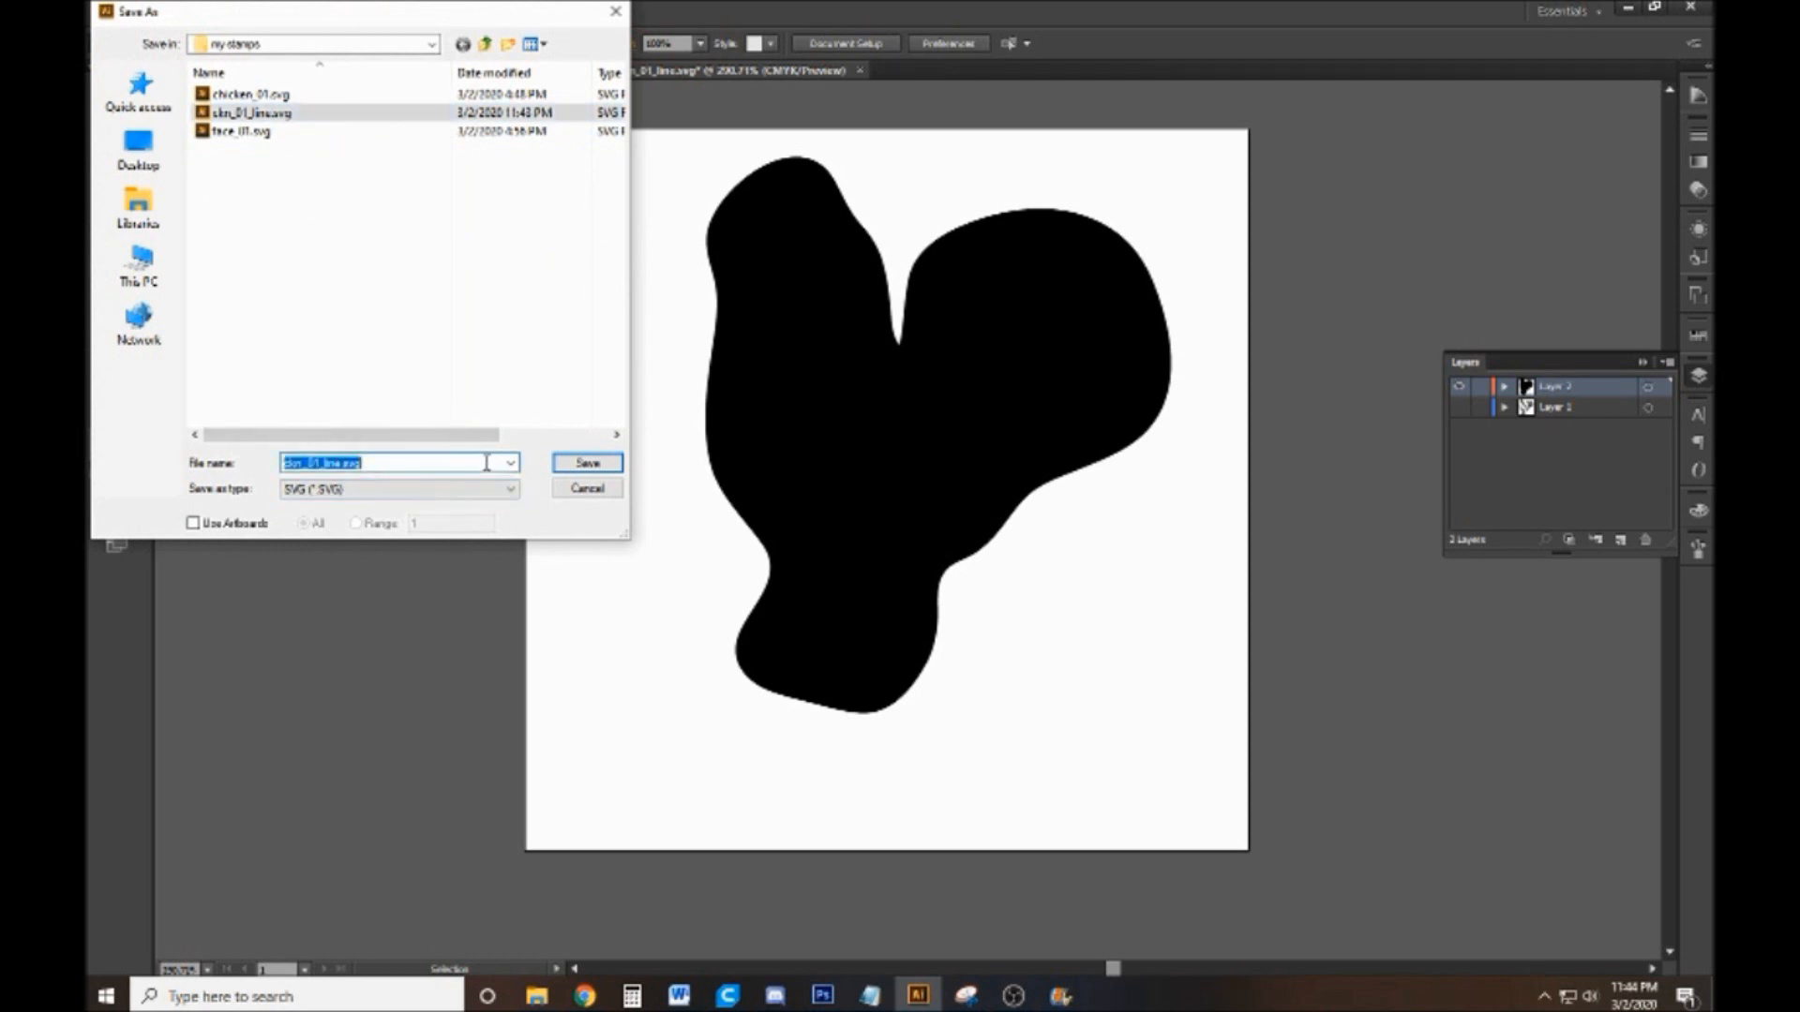
left_click(486, 463)
key("BackSpace")
key("BackSpace")
key("BackSpace")
type("base")
left_click(586, 463)
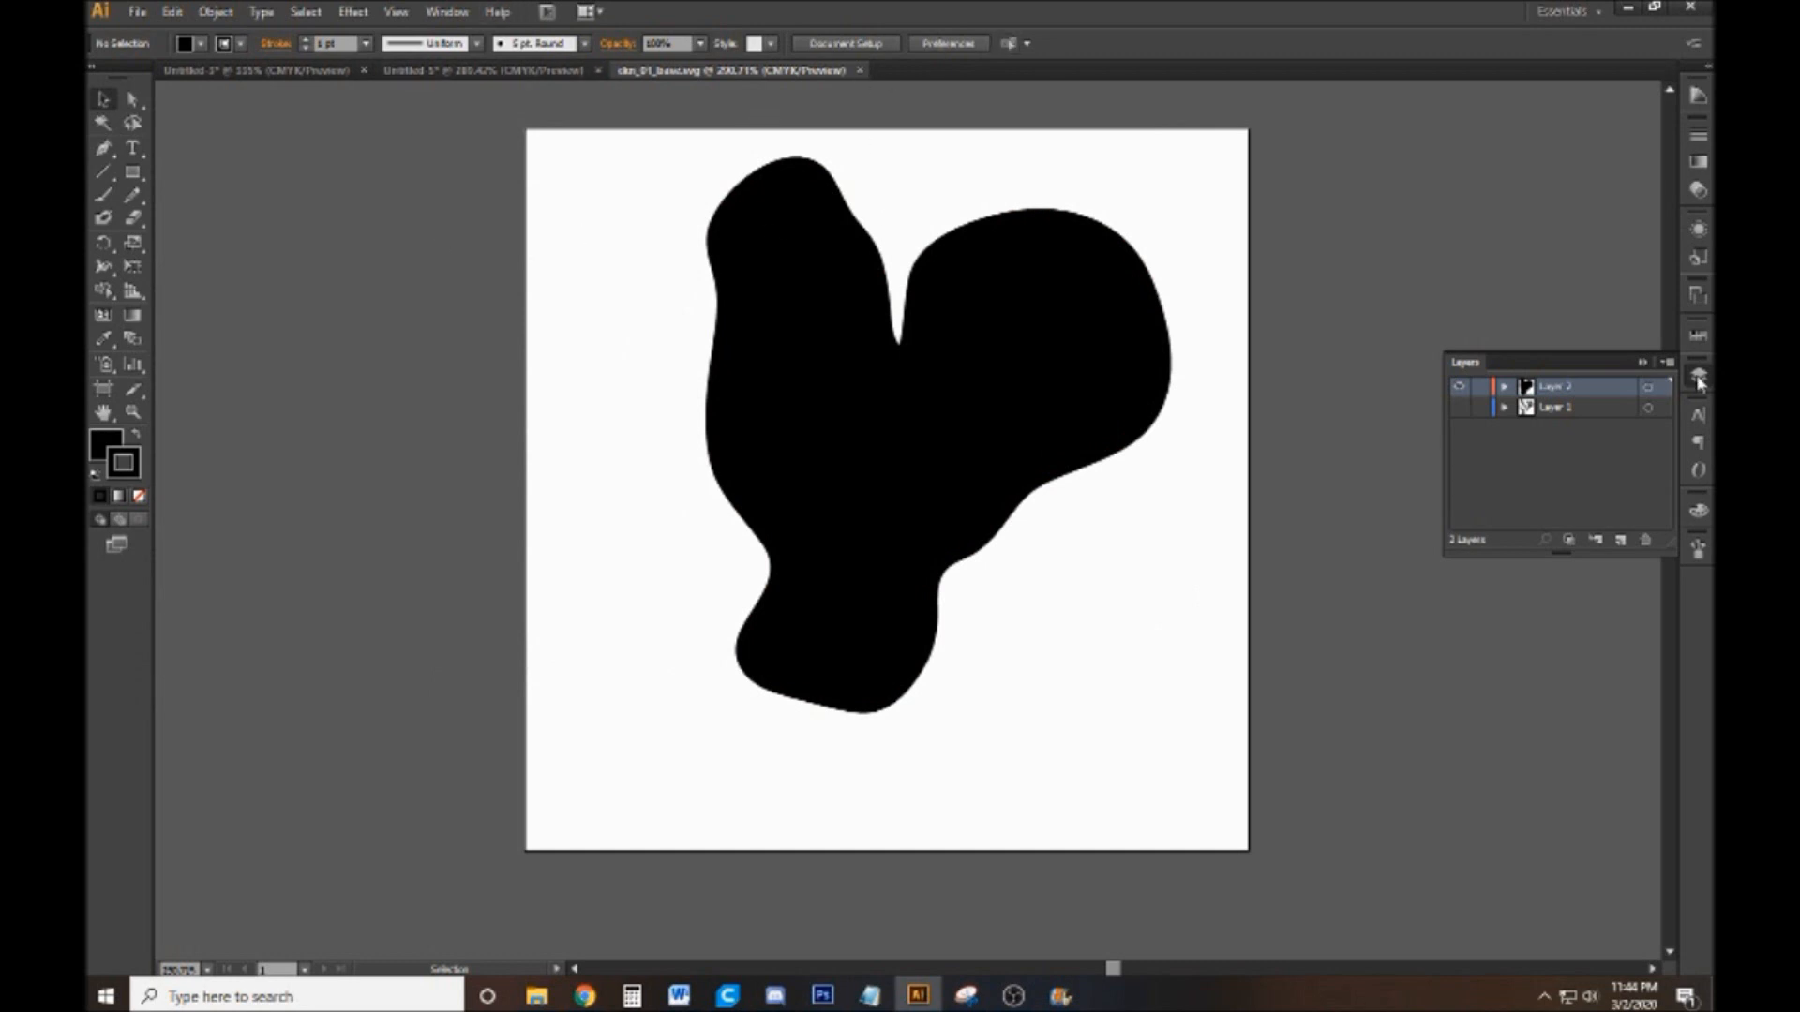
Hide the silhouette layer and show the rooster line art layer again
left_click(1461, 388)
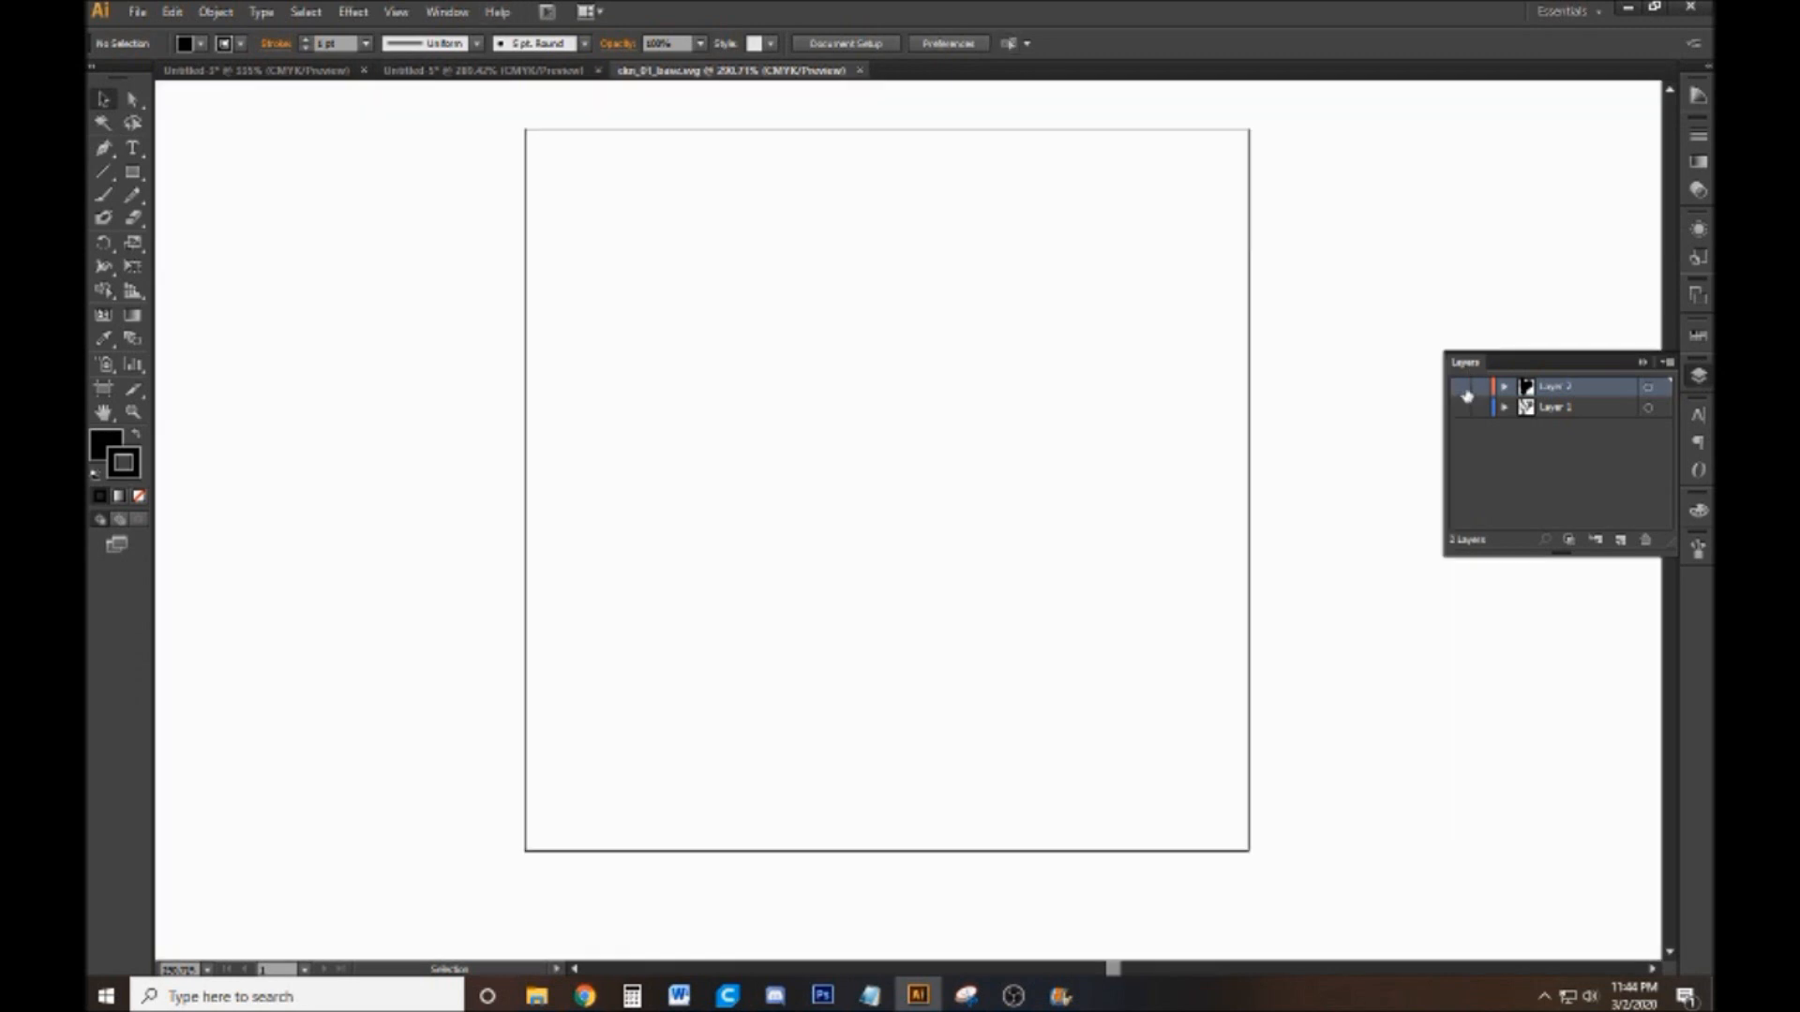
left_click(1460, 388)
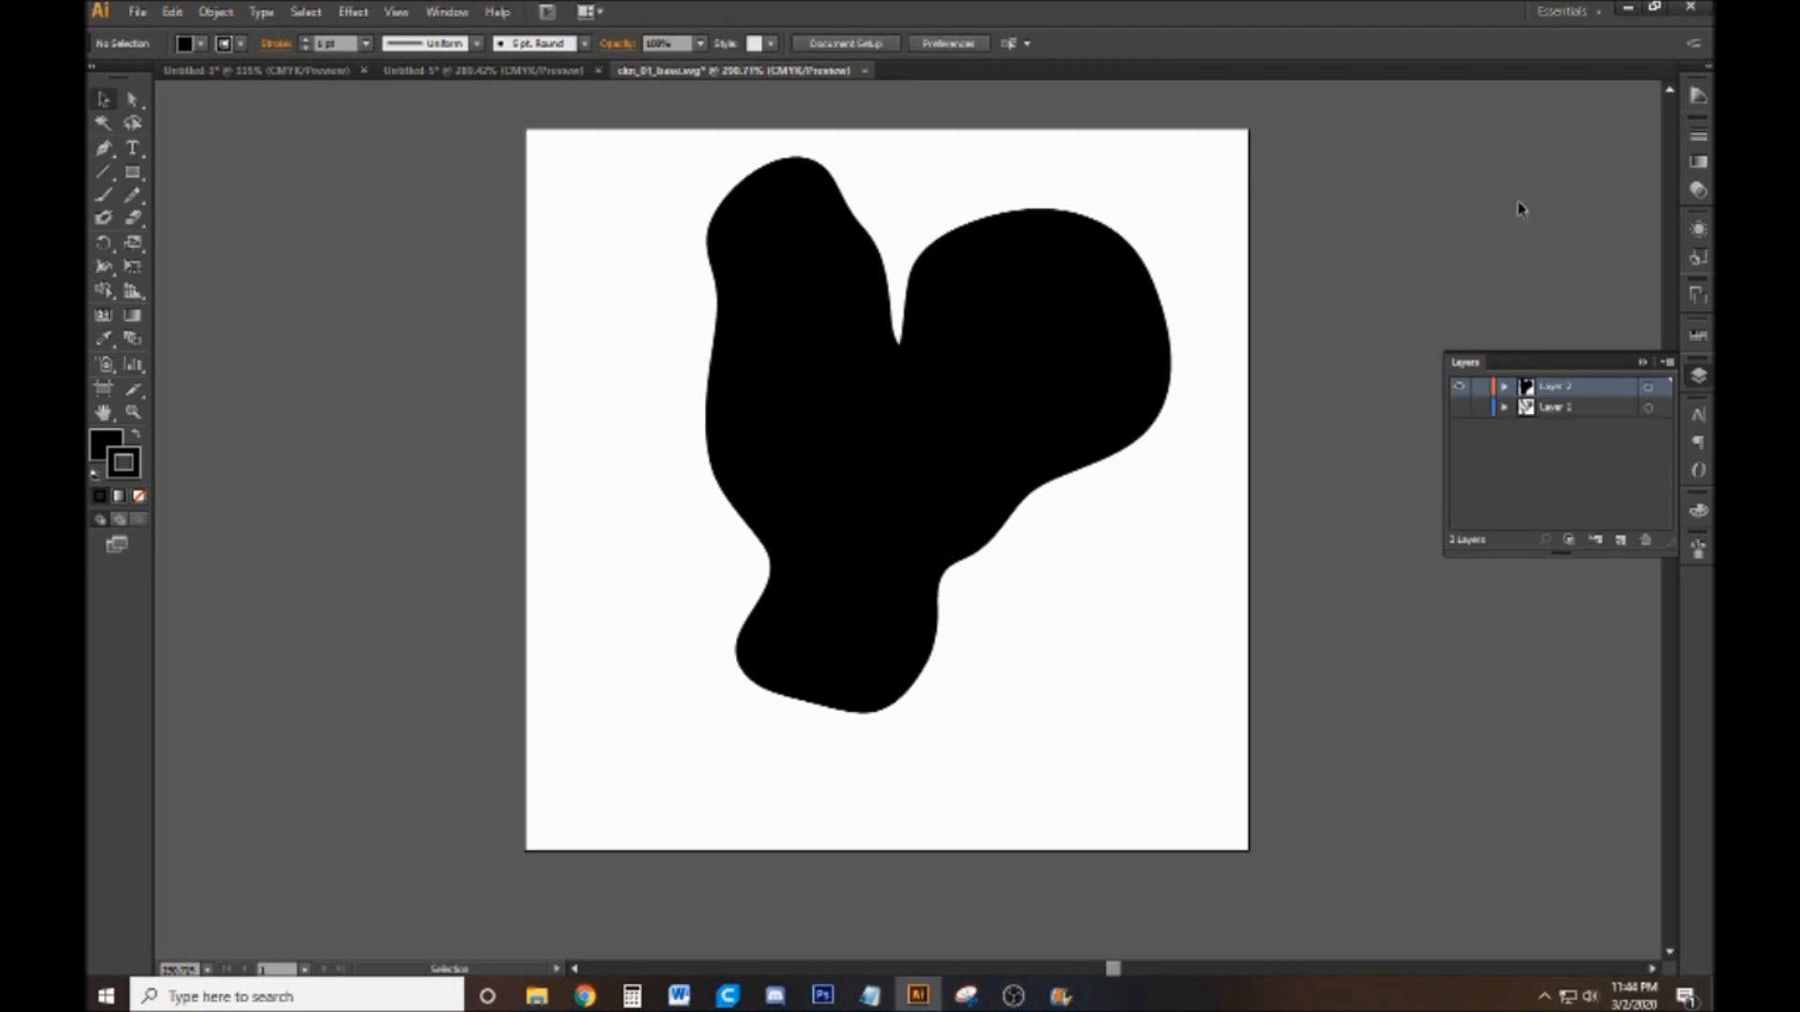
left_click(1458, 398)
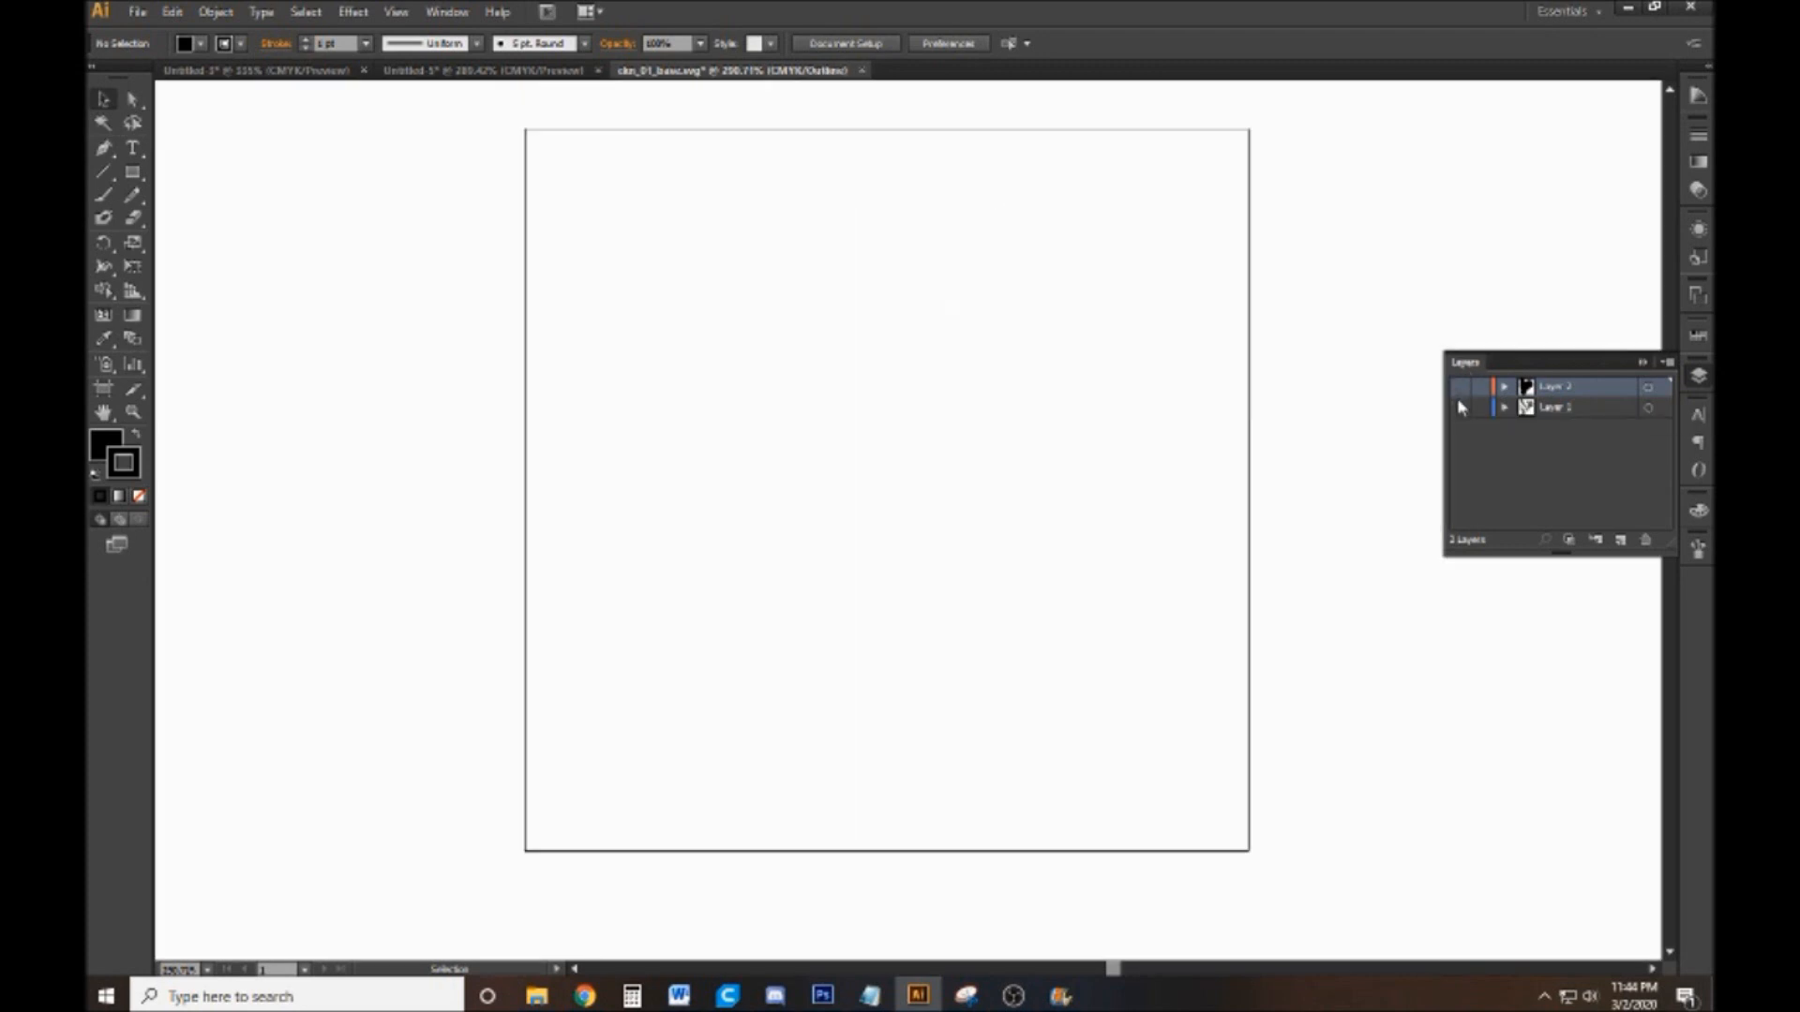
left_click(1459, 409)
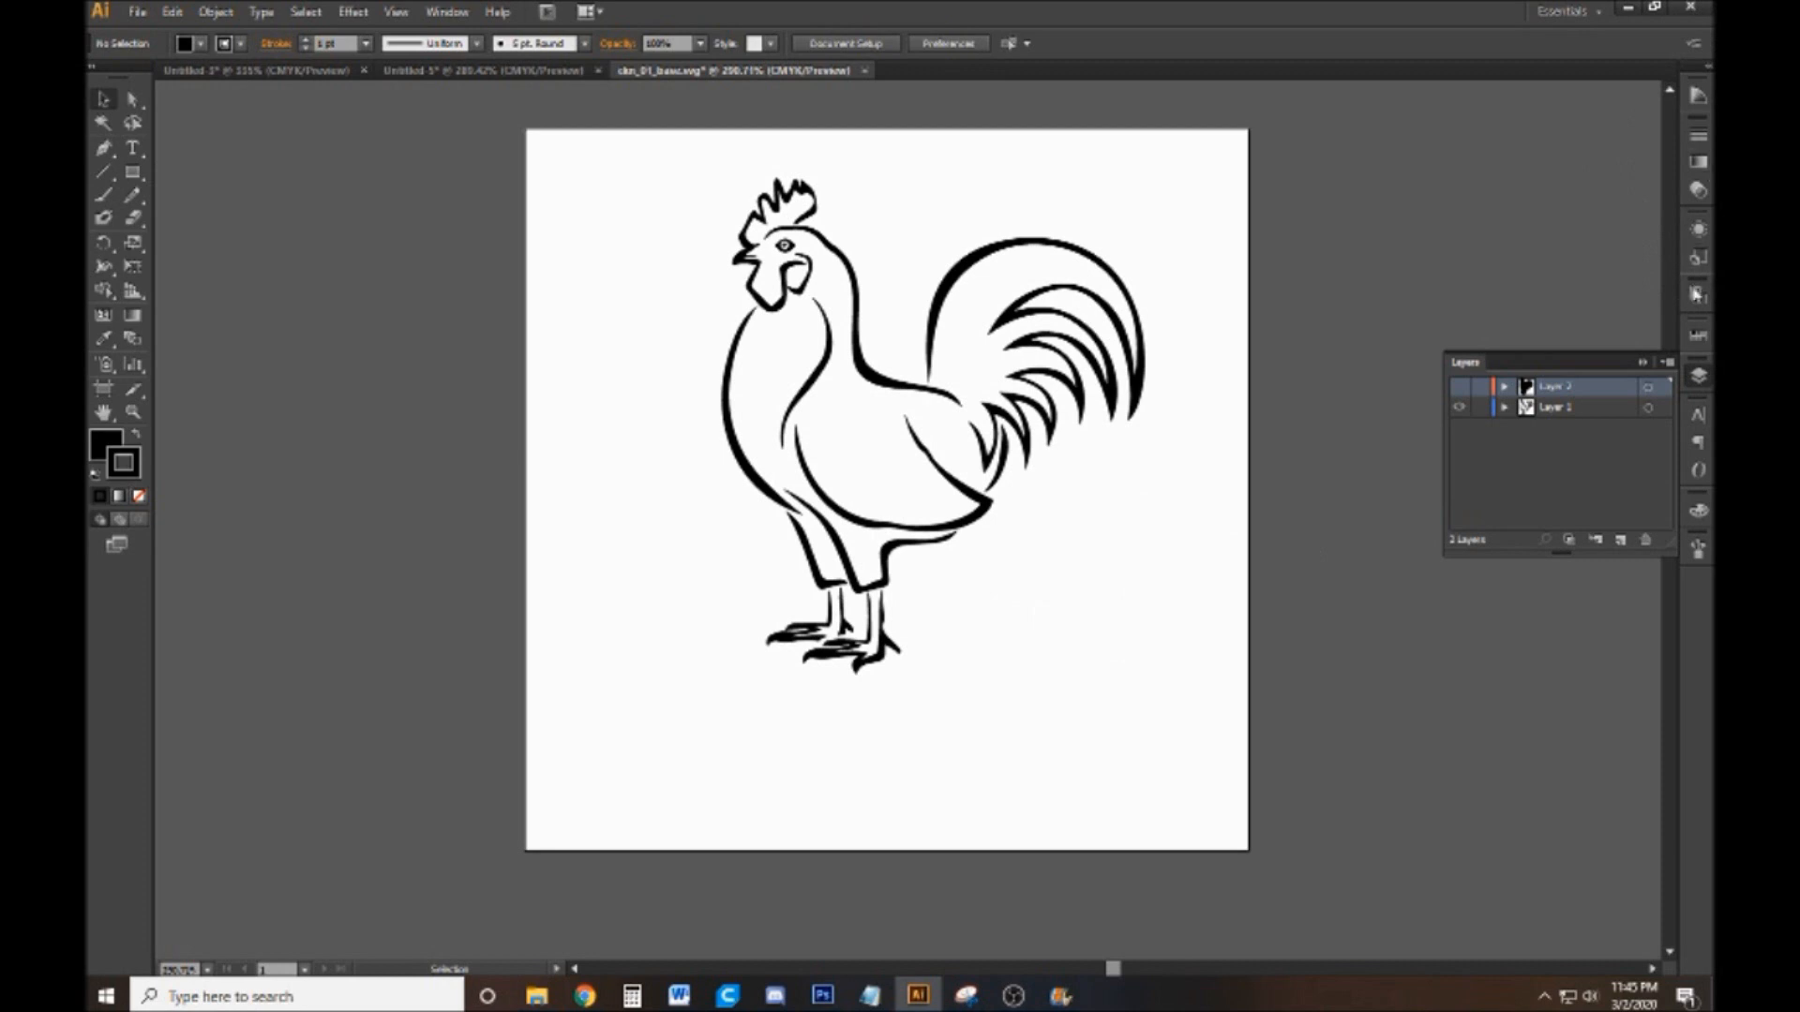
Add a new layer on top and paint a speech bubble containing "Ai" beside the rooster's beak with the Paintbrush tool
left_click(1627, 539)
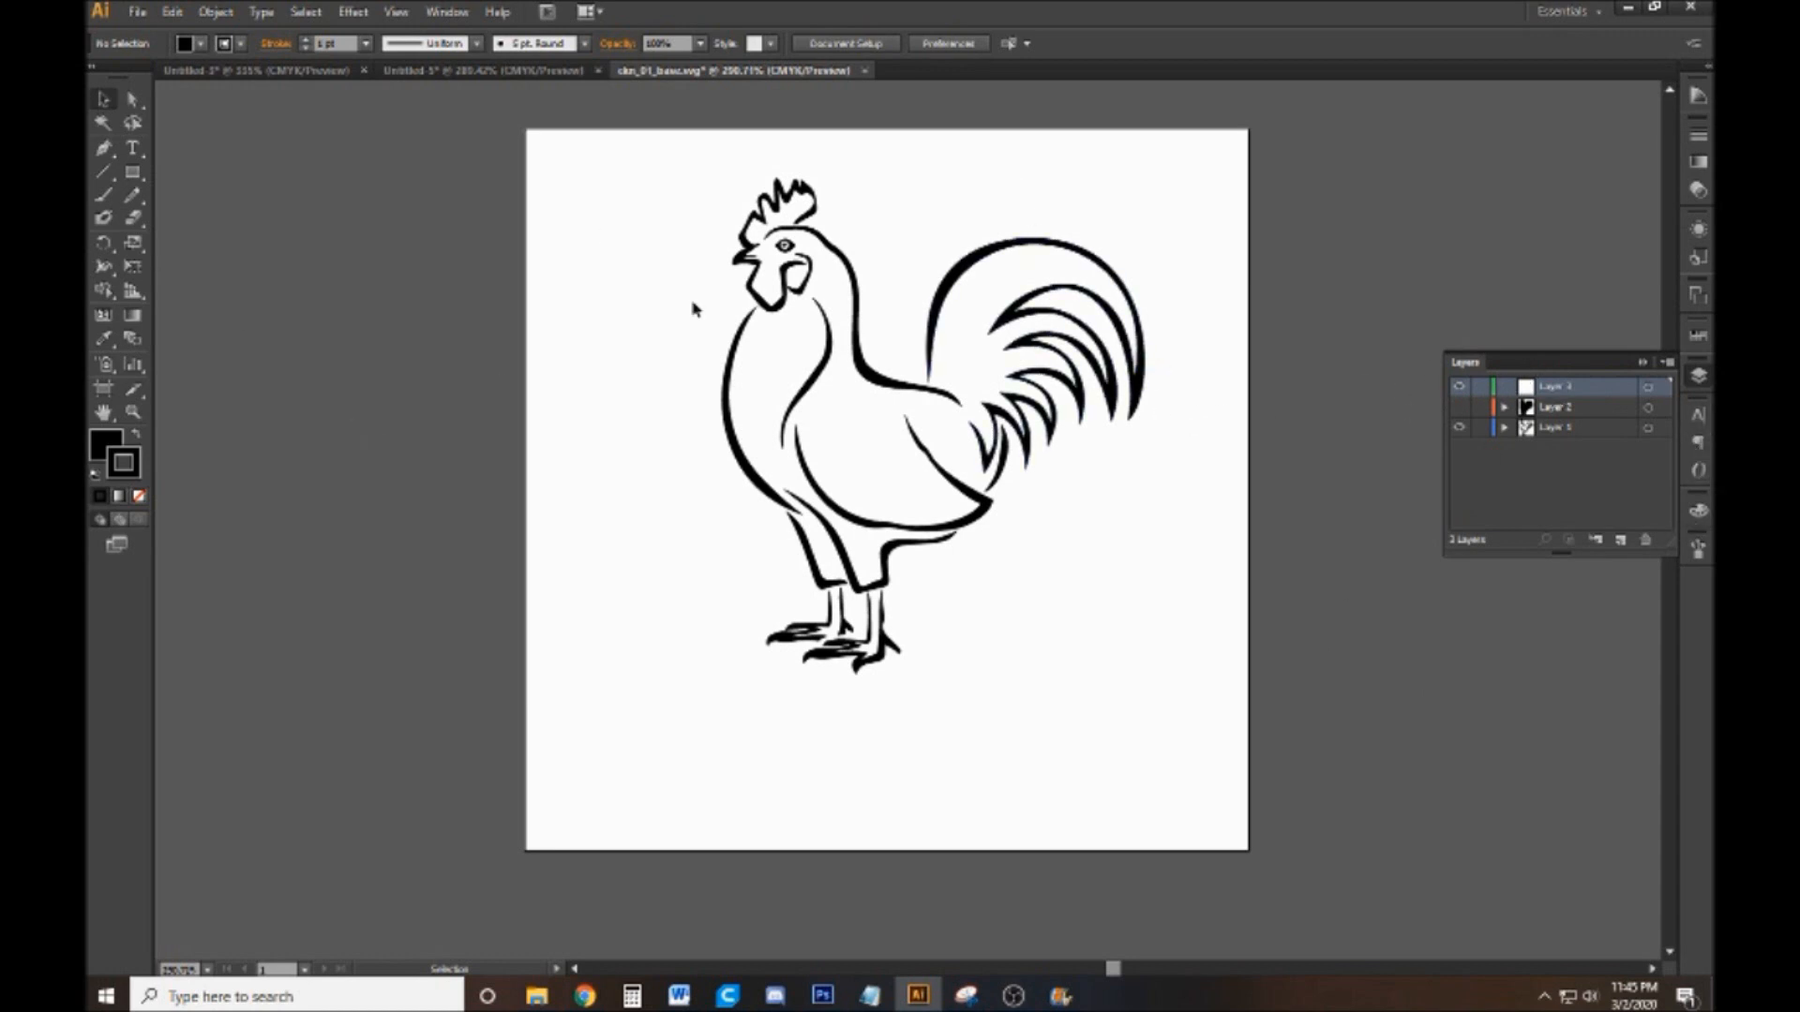
left_click(104, 194)
mouse_move(719, 234)
left_mouse_down()
mouse_move(668, 140)
mouse_move(579, 157)
mouse_move(577, 219)
mouse_move(675, 214)
mouse_move(728, 246)
left_mouse_up()
mouse_move(592, 167)
left_mouse_down()
mouse_move(630, 210)
mouse_move(610, 192)
mouse_move(629, 157)
left_mouse_up()
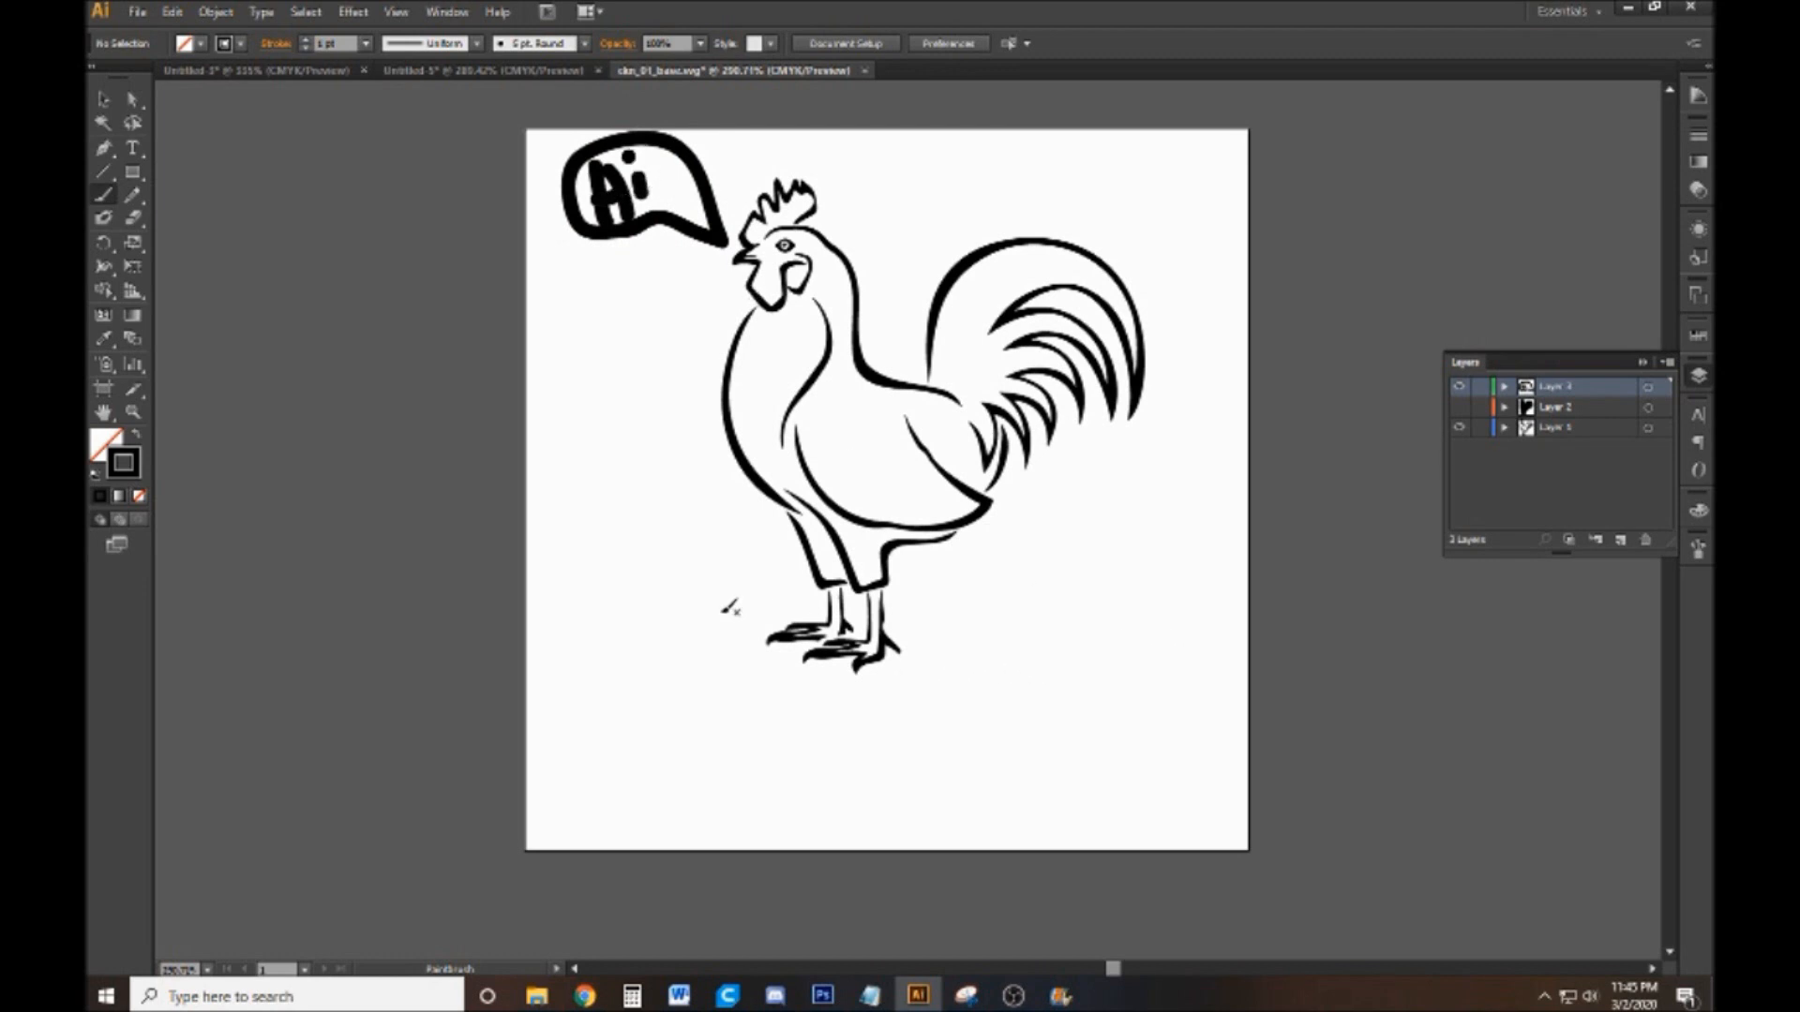
Paint a short ground line on each side of the rooster's feet, replacing the overlong stroke that runs past the artboard
left_click_drag(738, 627, 584, 643)
mouse_move(954, 639)
left_mouse_down()
mouse_move(1225, 614)
mouse_move(1344, 635)
left_mouse_up()
left_click(1033, 635, "ctrl")
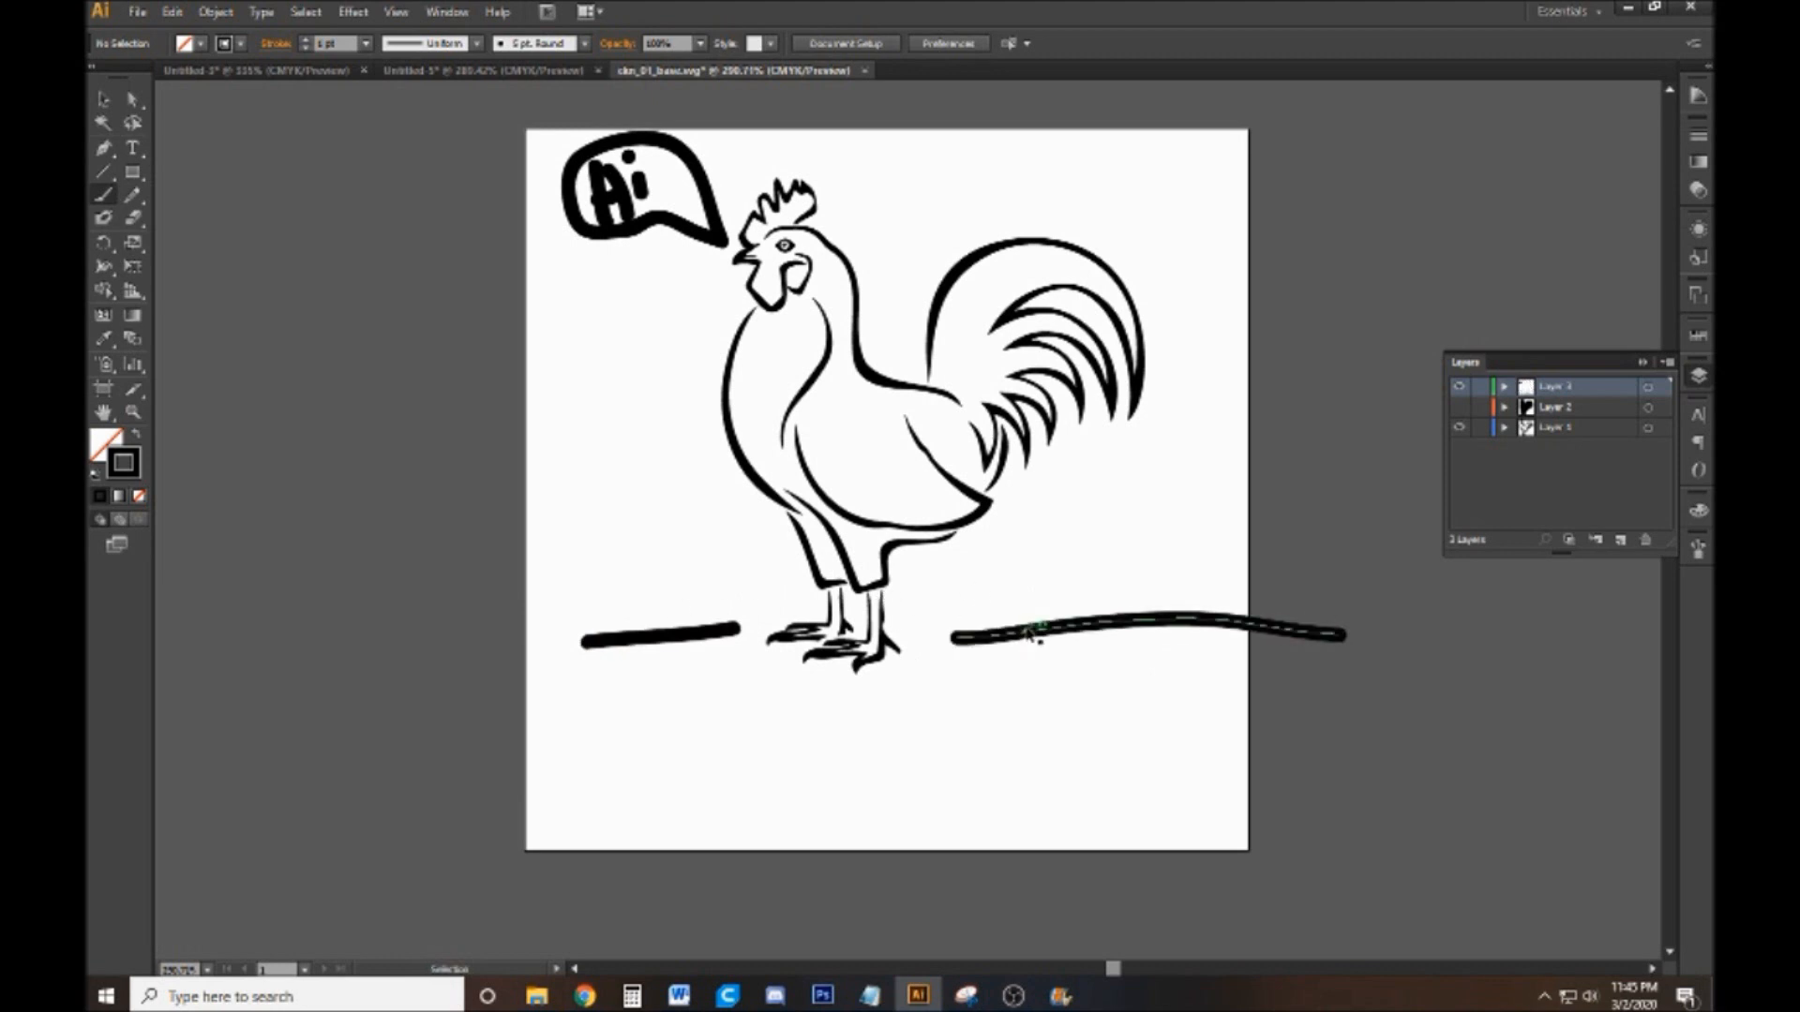
key("Delete")
left_click_drag(931, 645, 1113, 654)
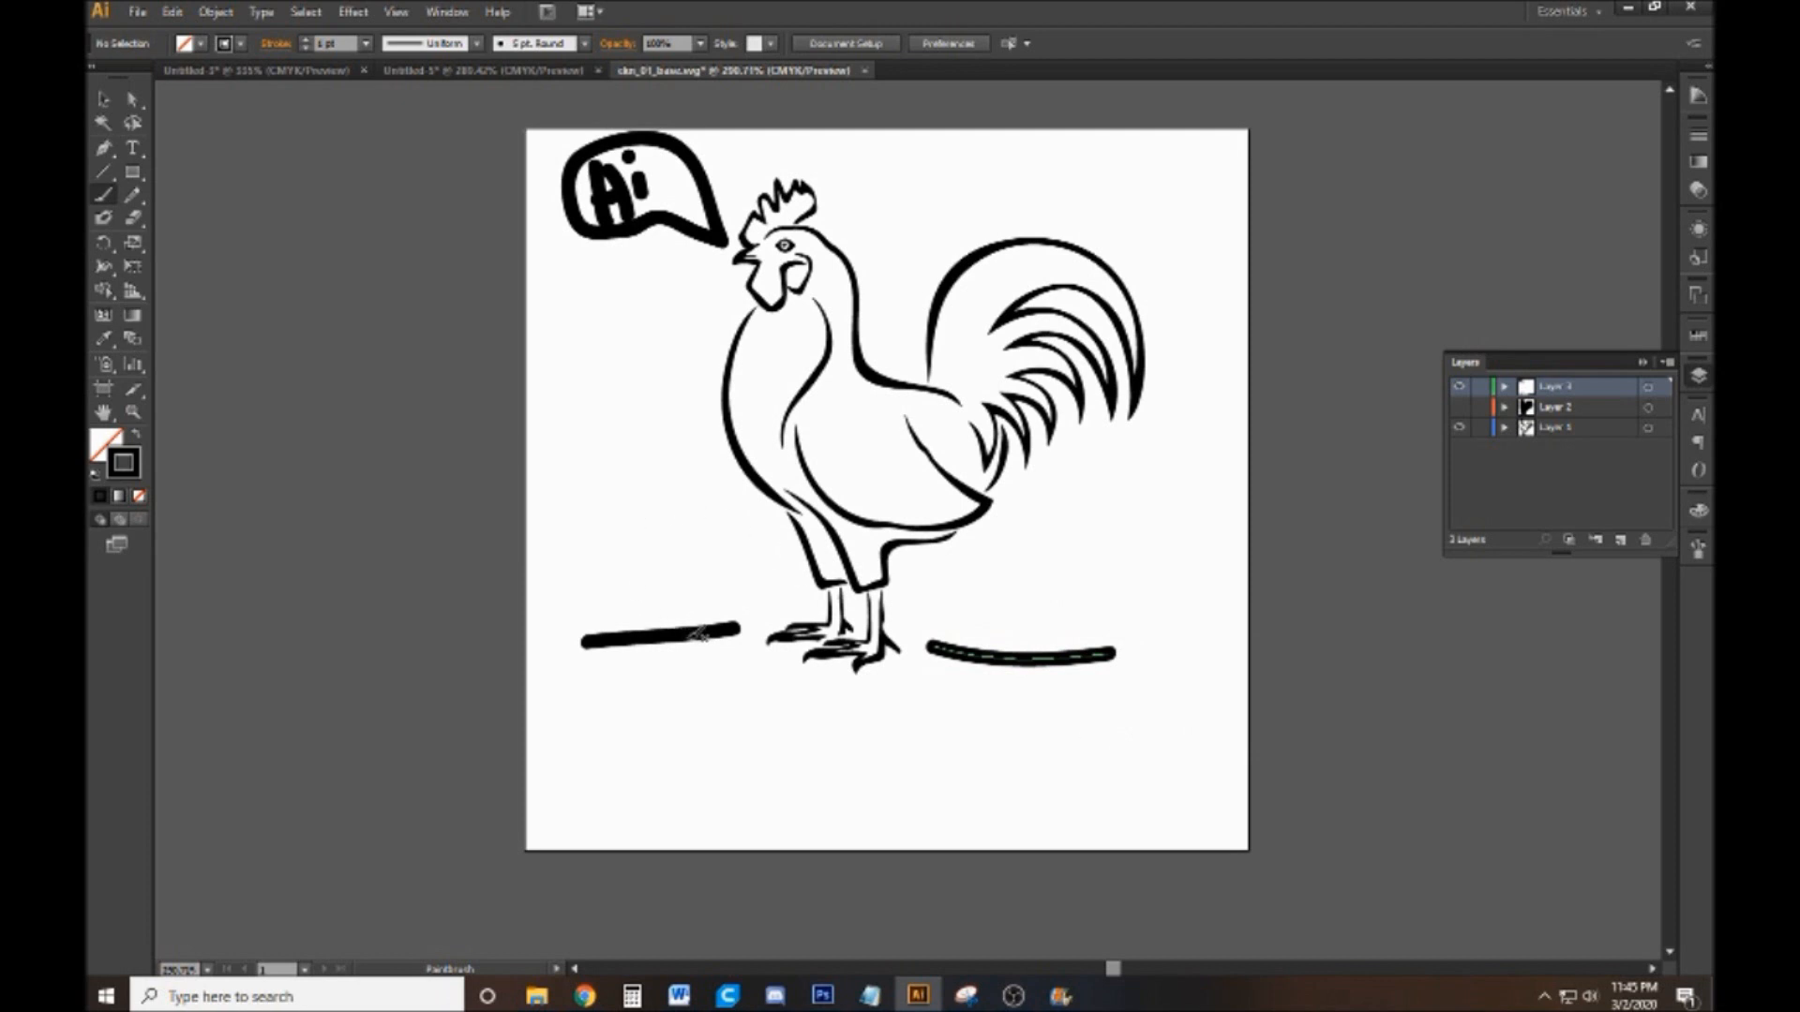
Paint a few grass blades above each of the two ground lines beside the rooster
mouse_move(691, 614)
left_mouse_down()
mouse_move(702, 535)
mouse_move(645, 539)
left_mouse_up()
left_click_drag(646, 617, 598, 581)
mouse_move(971, 623)
left_mouse_down()
mouse_move(963, 592)
mouse_move(1005, 541)
left_mouse_up()
left_click_drag(1030, 634, 1112, 553)
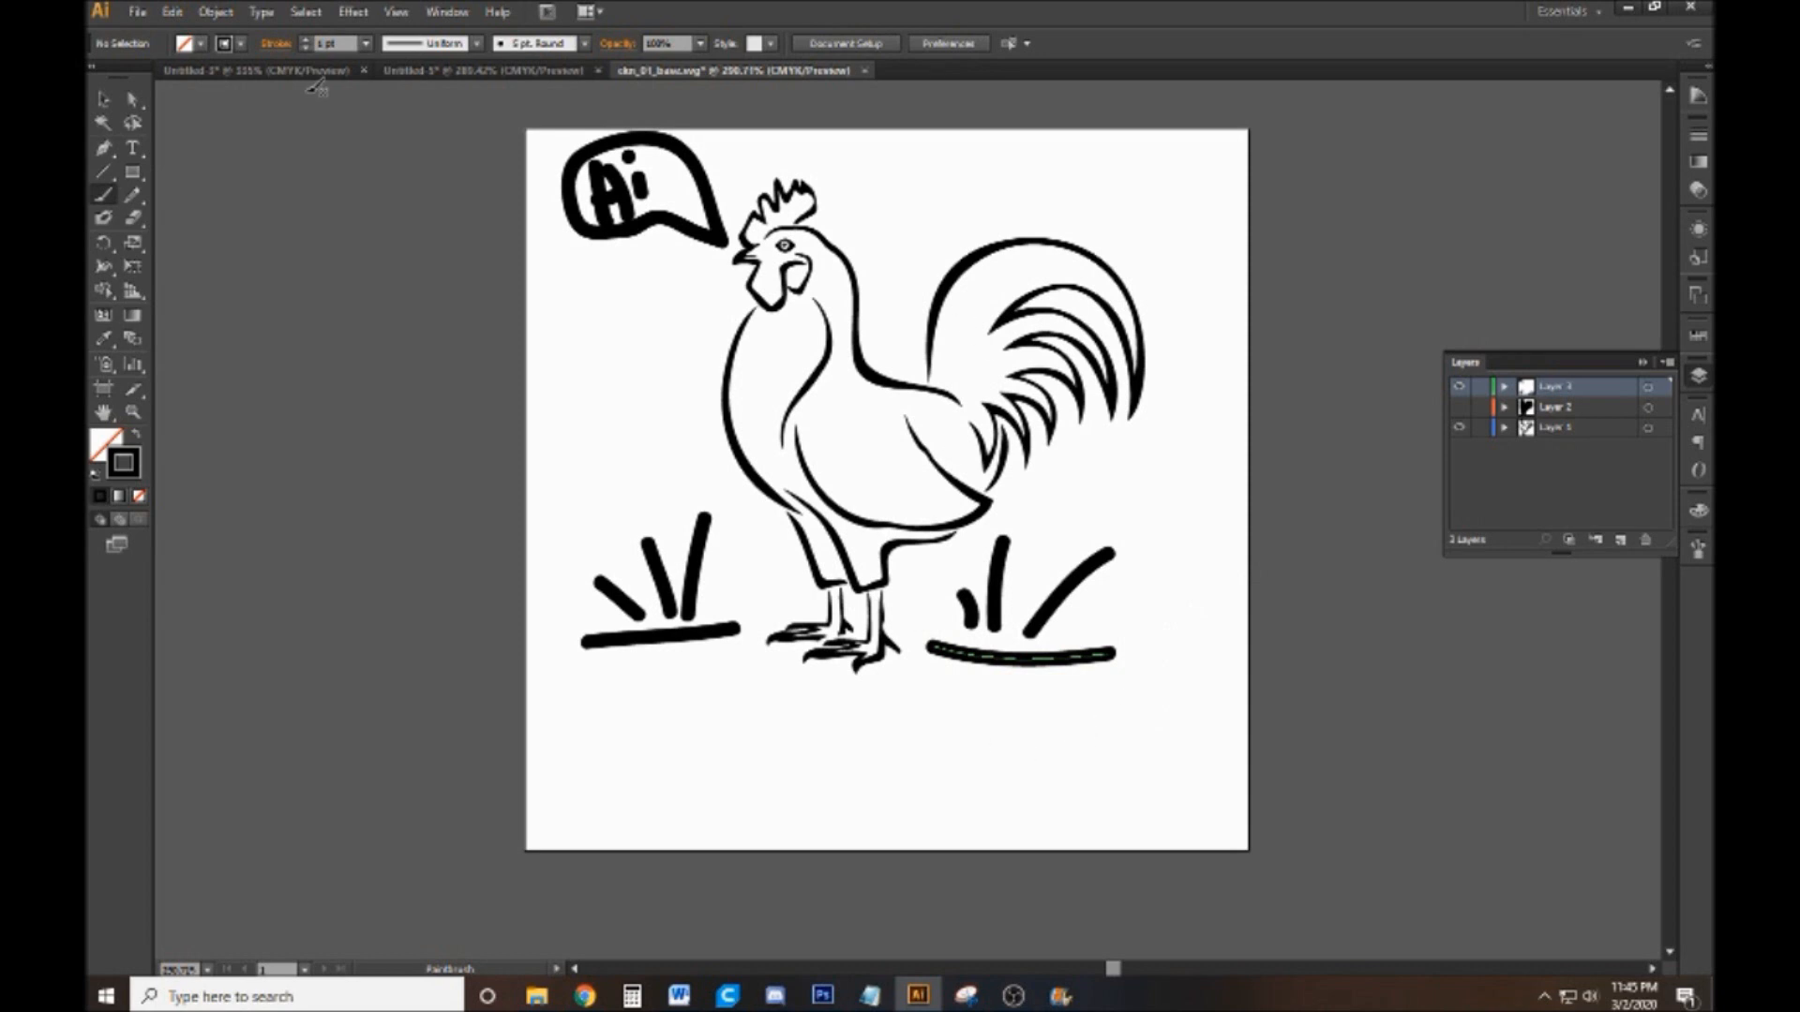
Add the text "sup!" below the rooster's feet with the Type tool
left_click(132, 148)
left_click(705, 711)
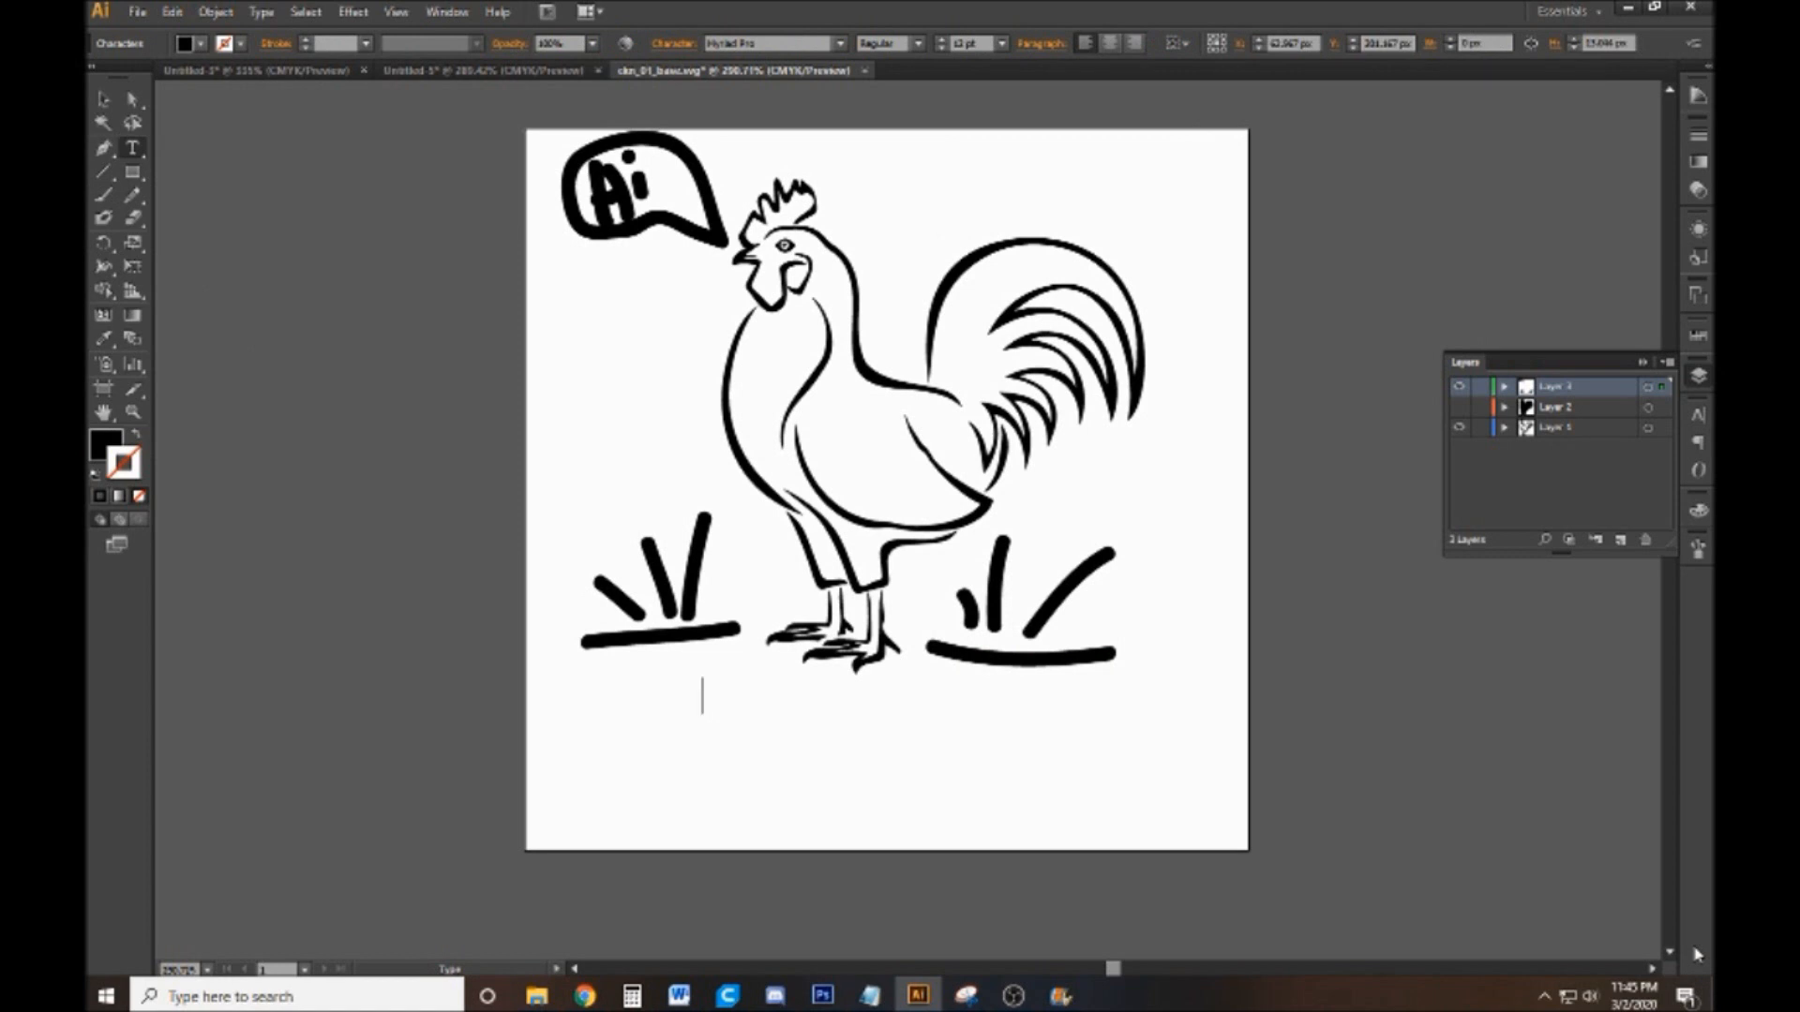
type("sup")
type(" ch")
key("BackSpace")
key("BackSpace")
key("BackSpace")
type("!")
left_click_drag(766, 695, 705, 693)
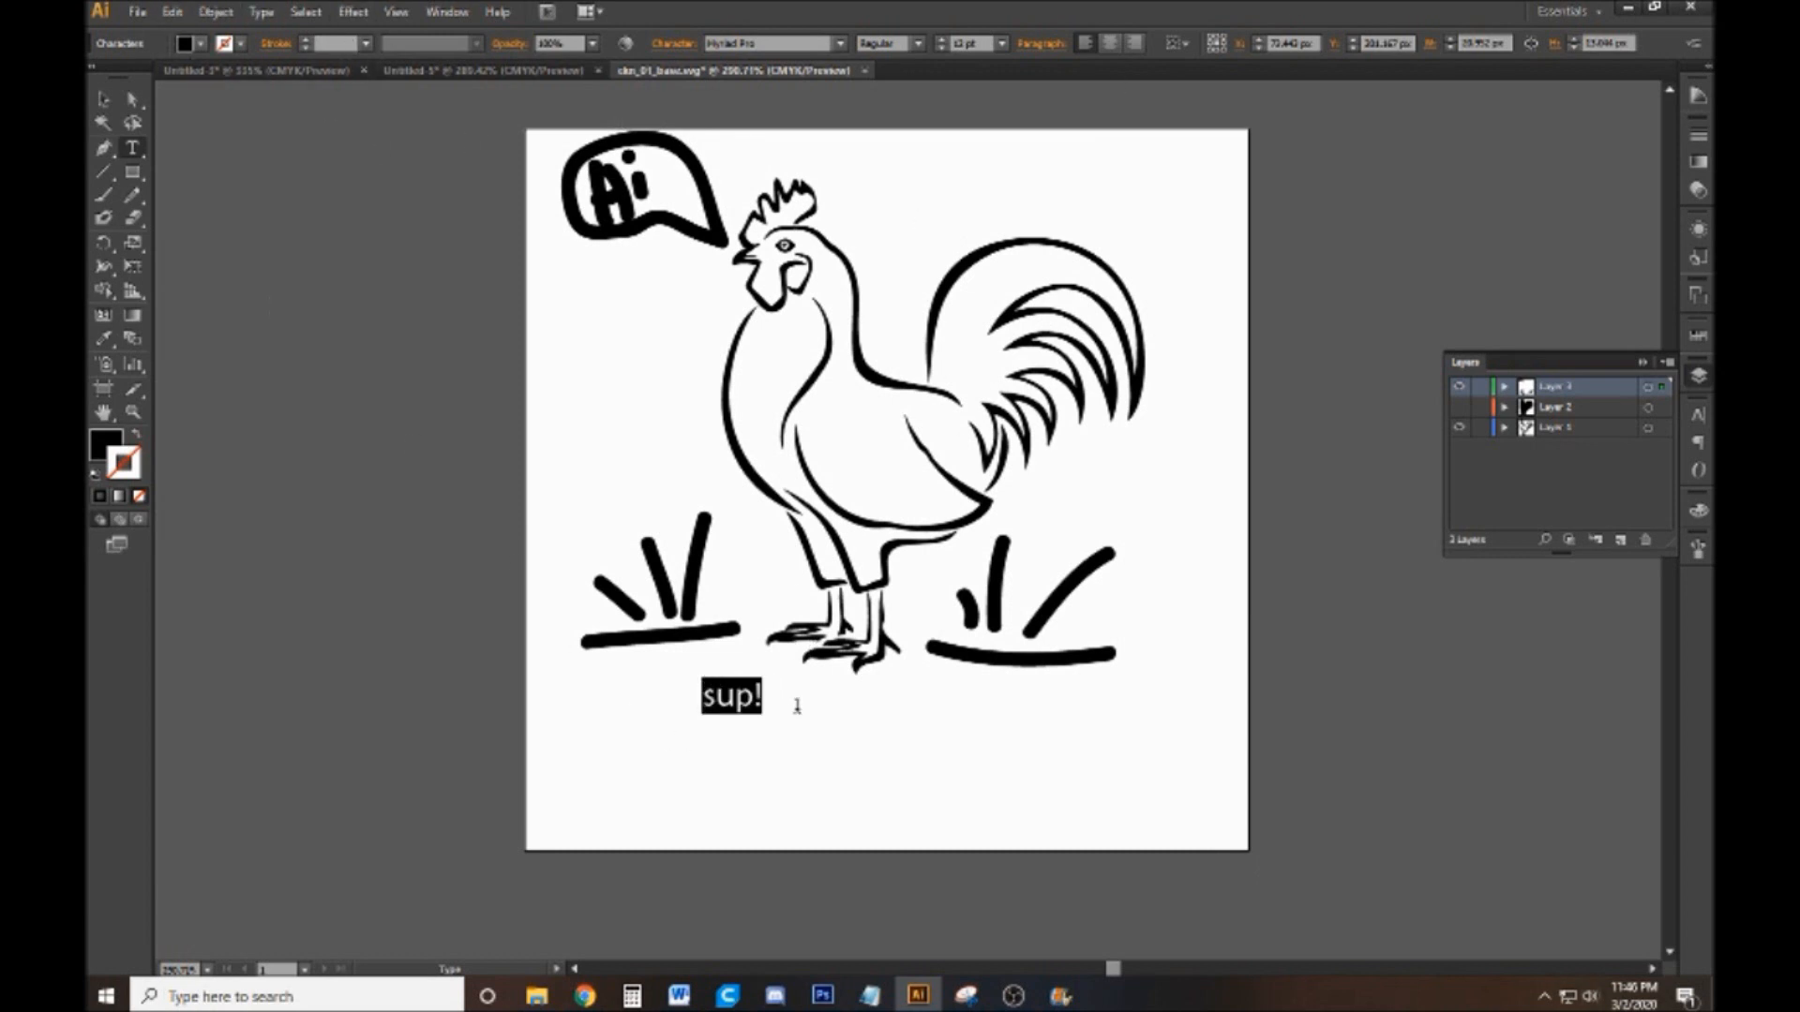
left_click(753, 703)
left_click_drag(769, 698, 689, 698)
left_click(912, 716)
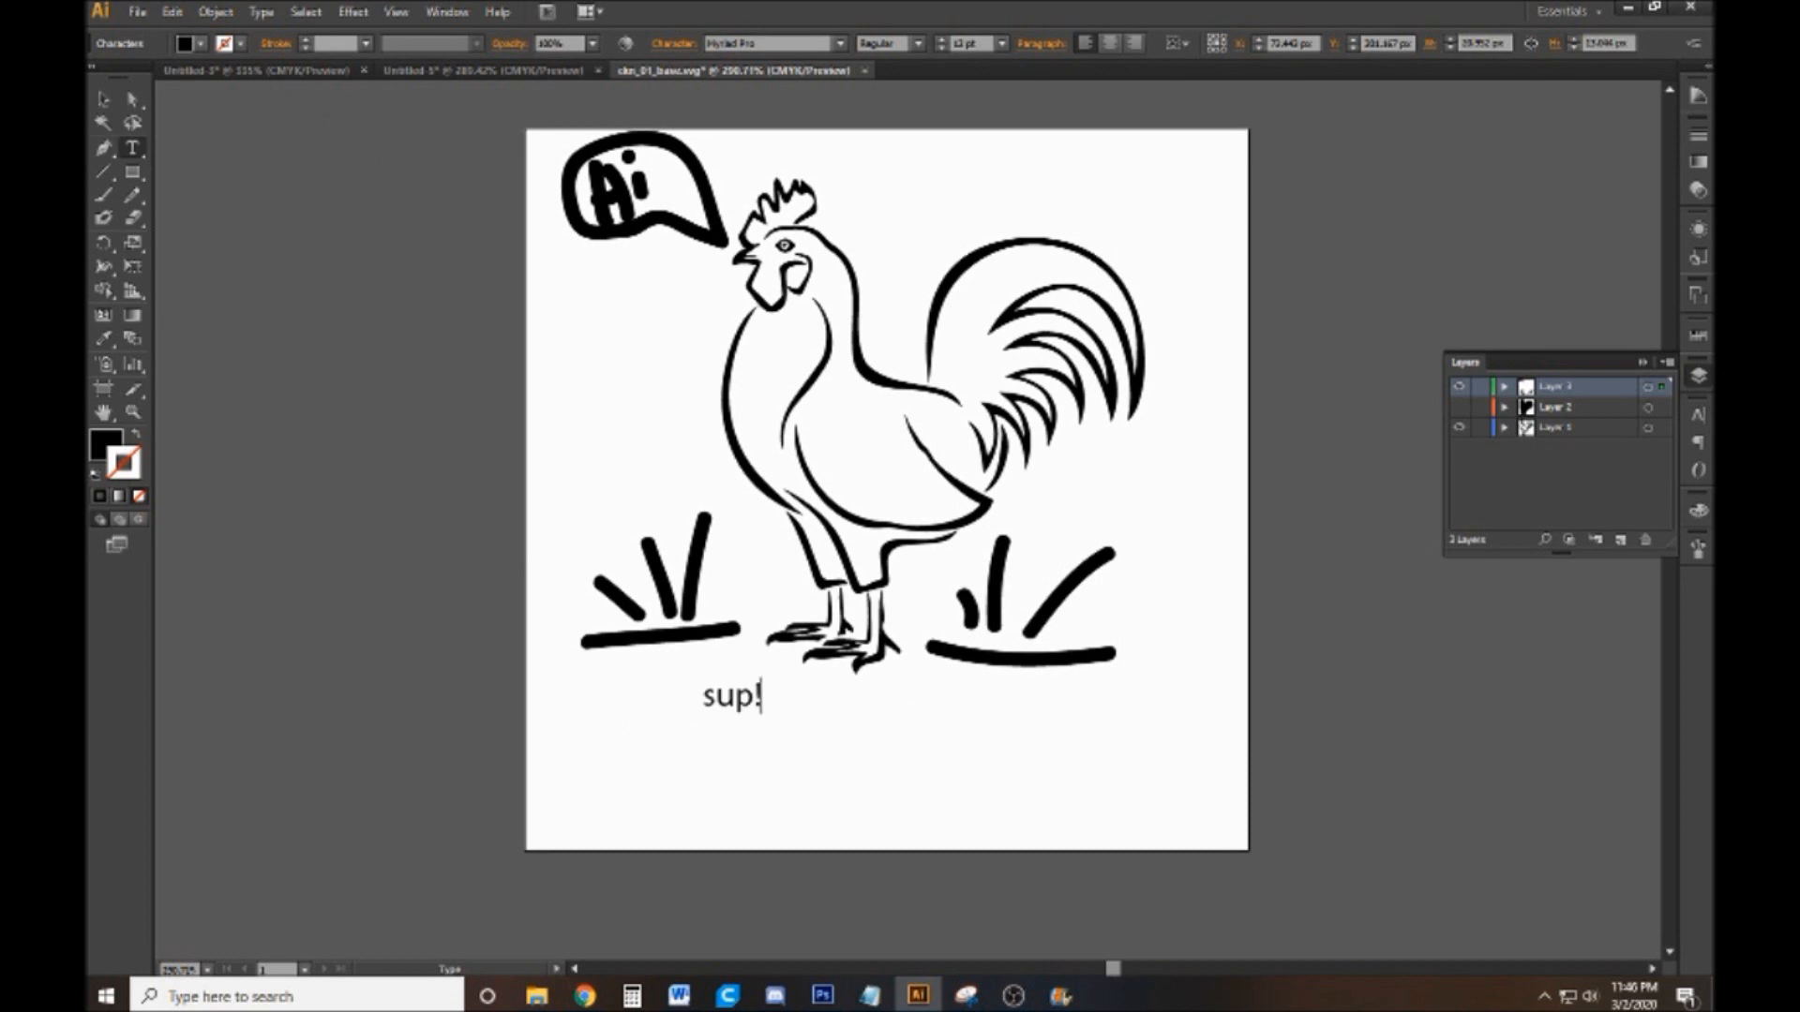
Add another empty layer on top and hide the layer holding the speech bubble, grass and text
left_click(1620, 540)
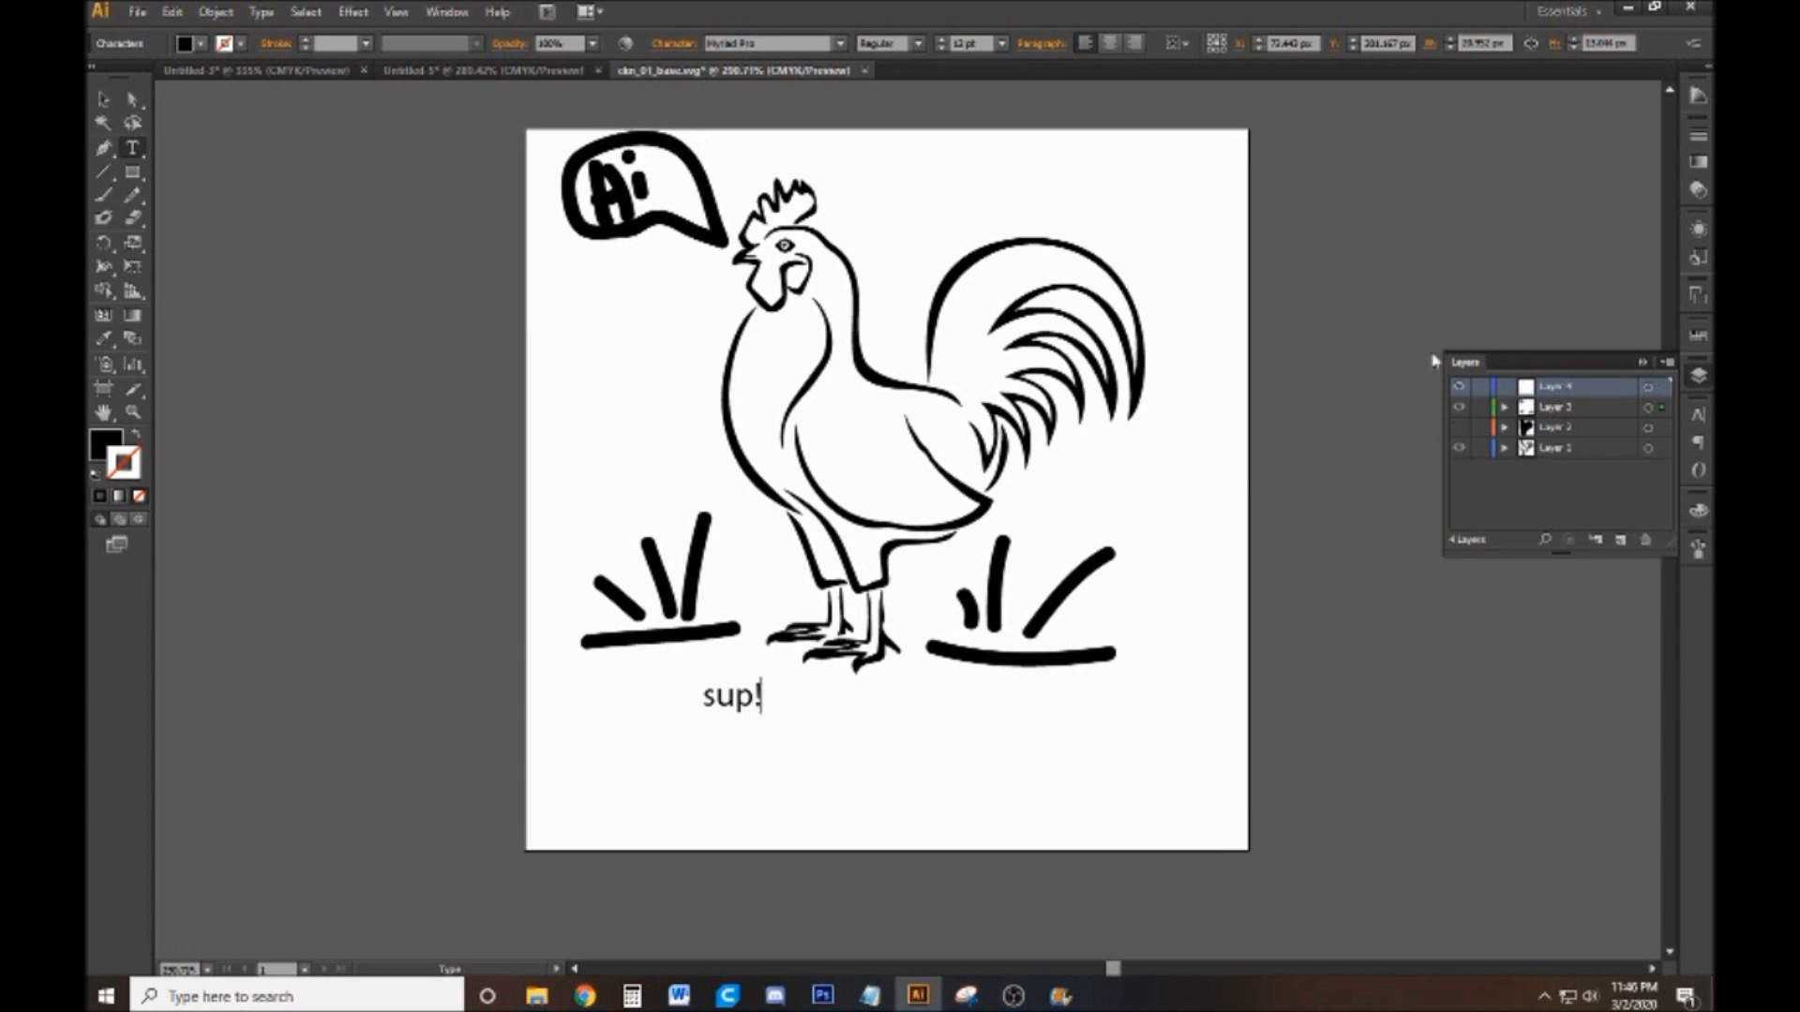
left_click(1458, 406)
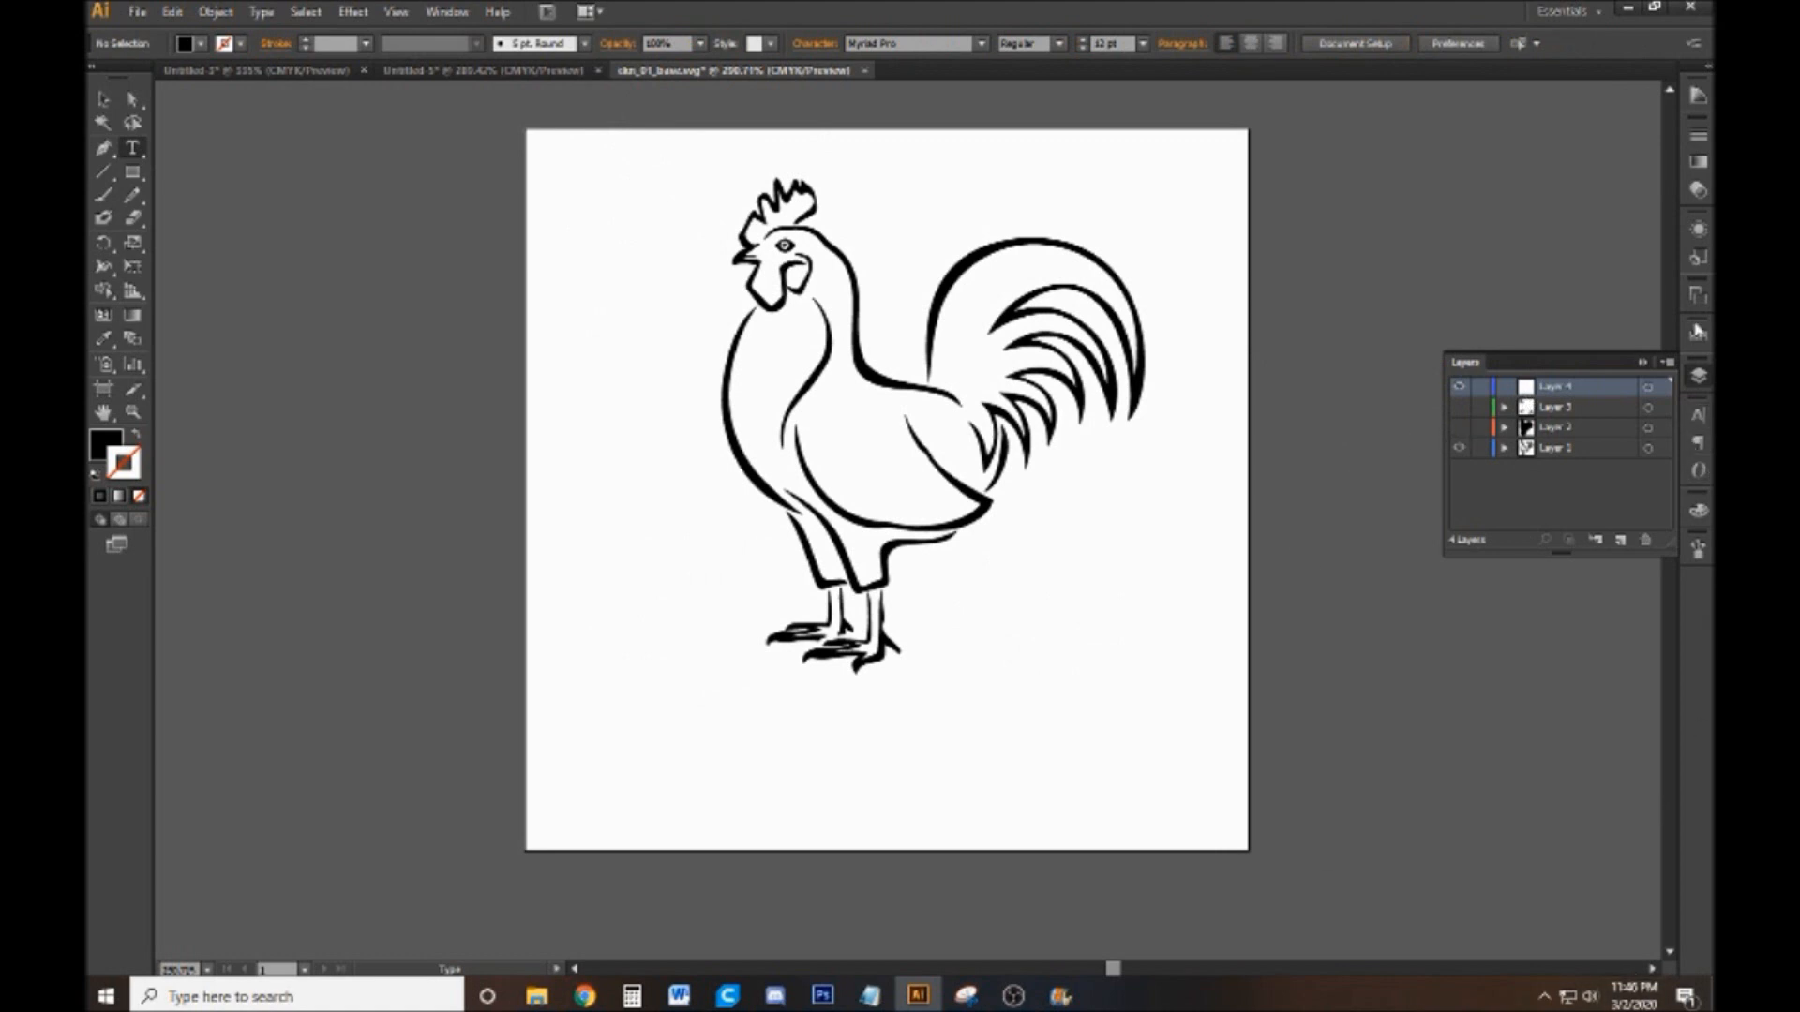
left_click(1692, 554)
left_click(1623, 644)
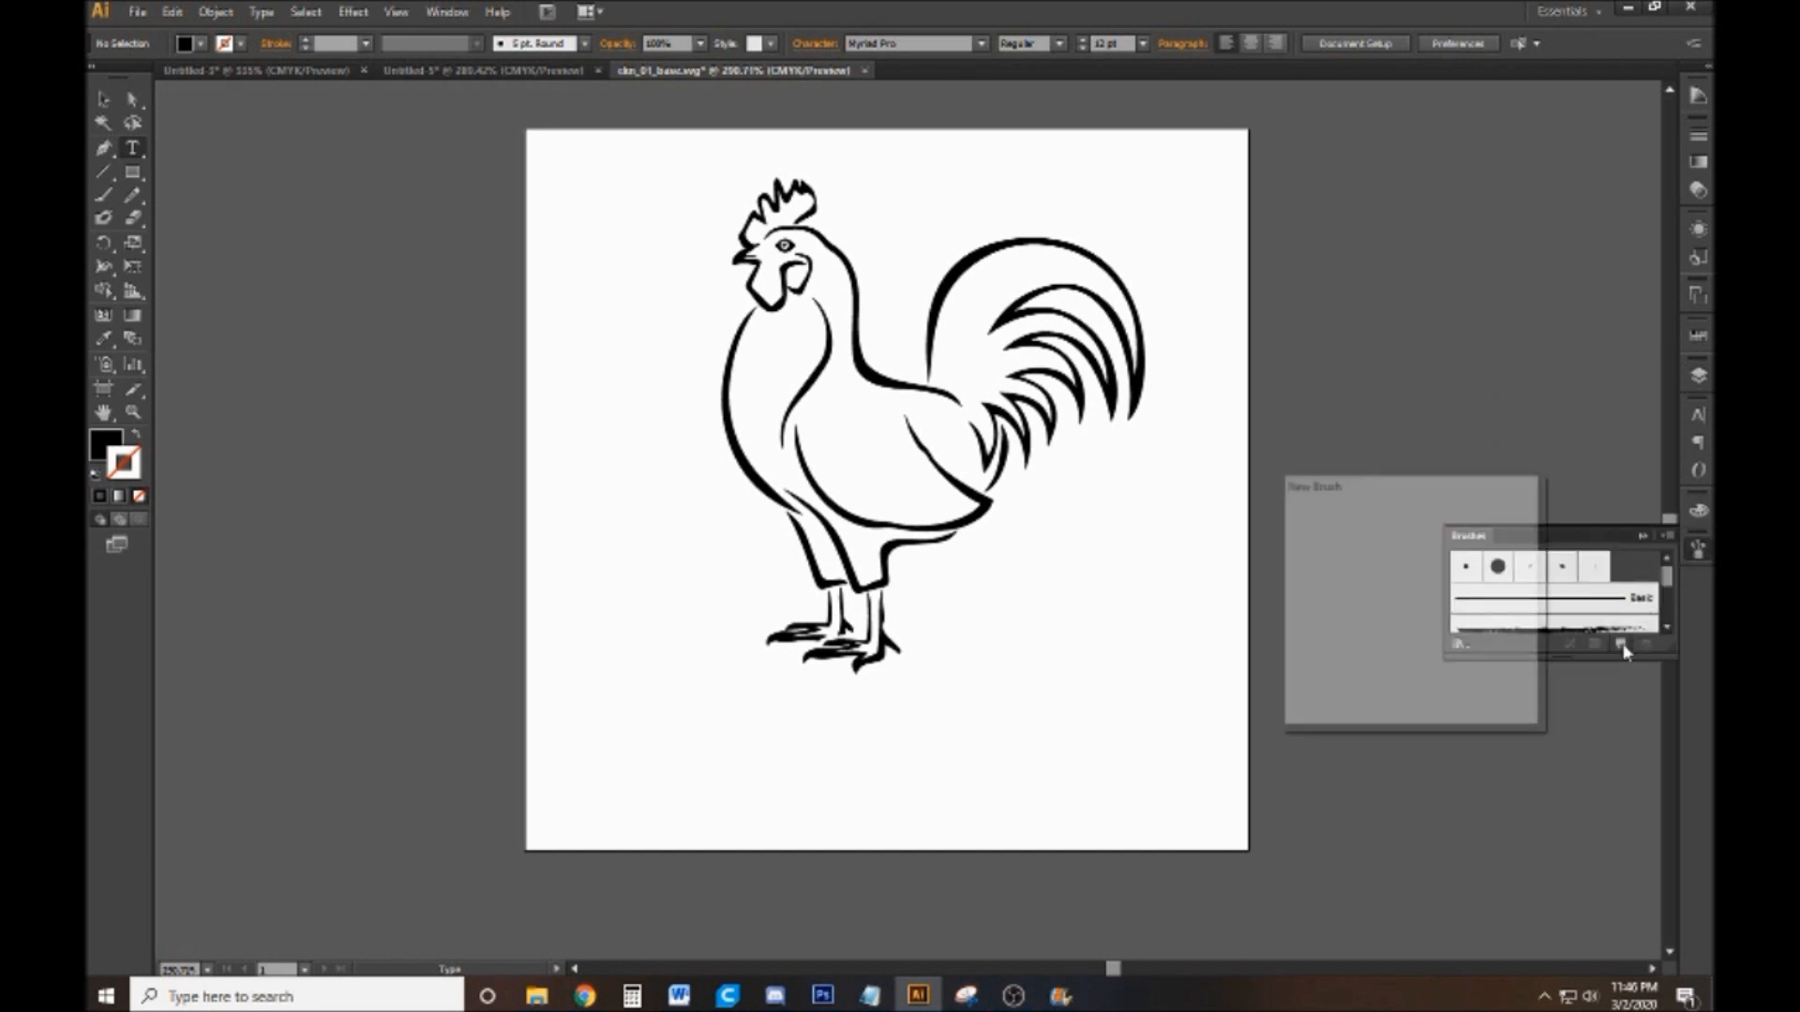
left_click(1385, 691)
left_click(1593, 704)
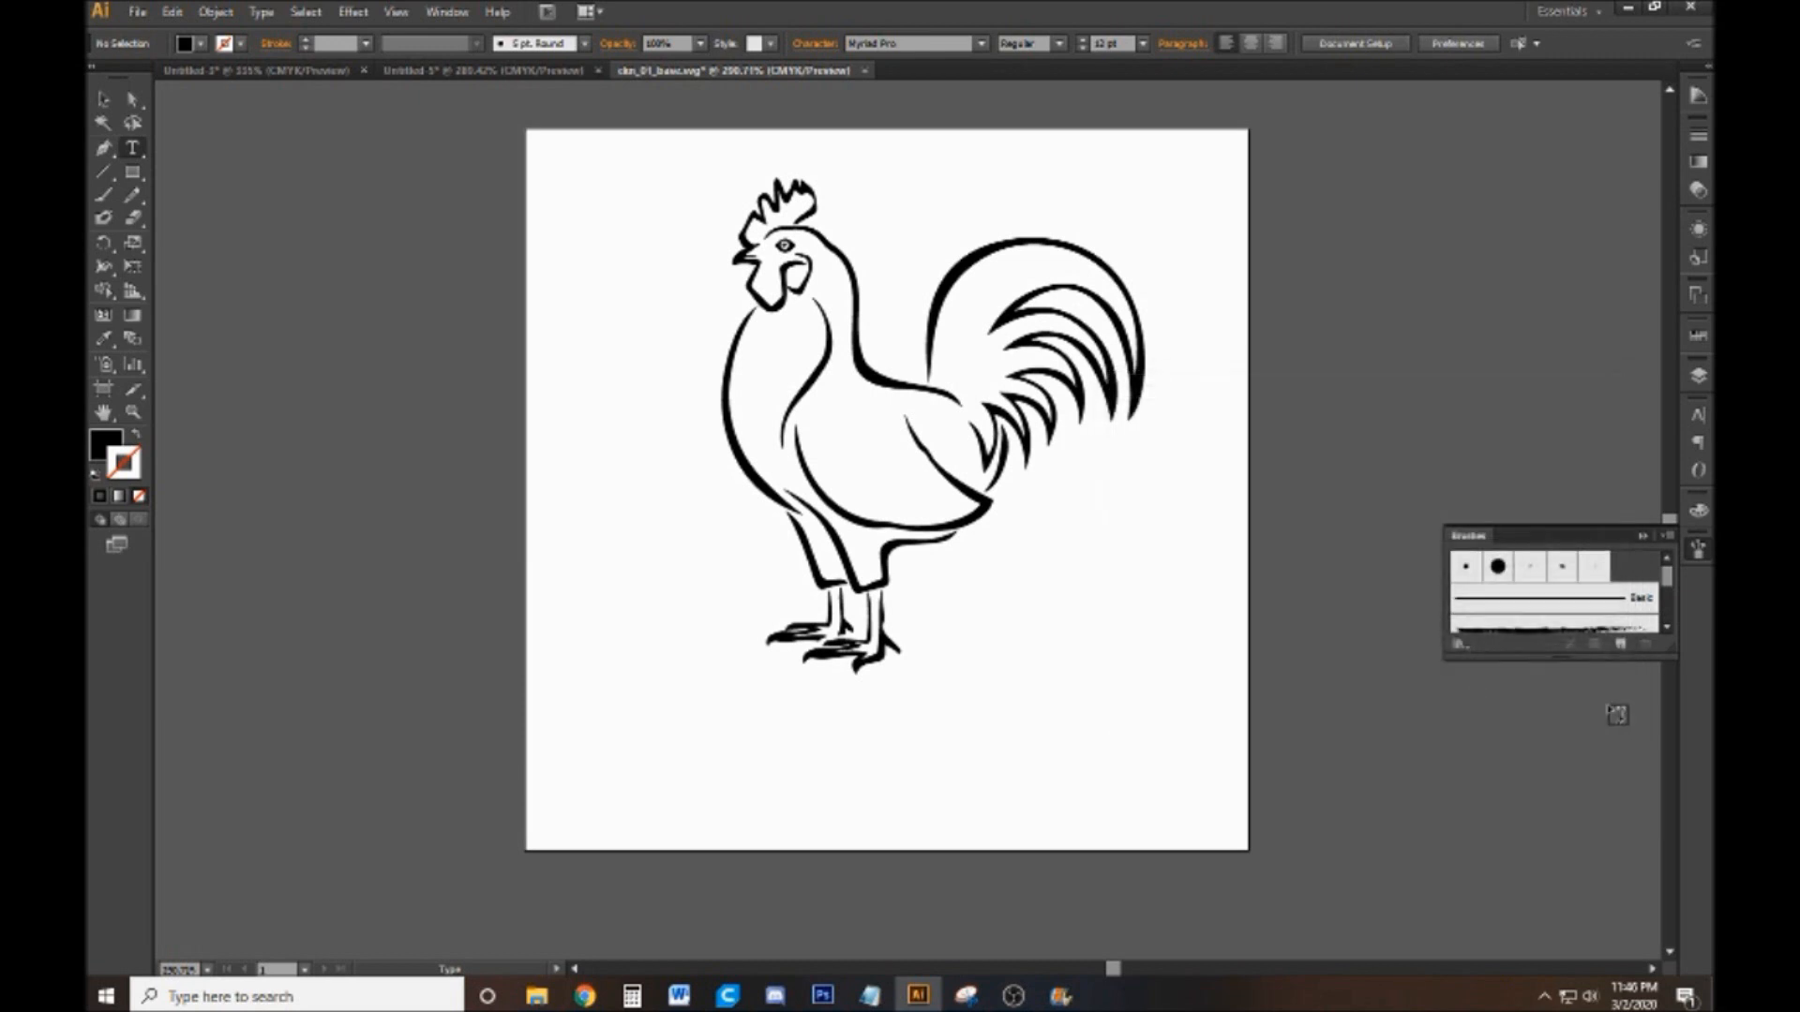
left_click(1699, 551)
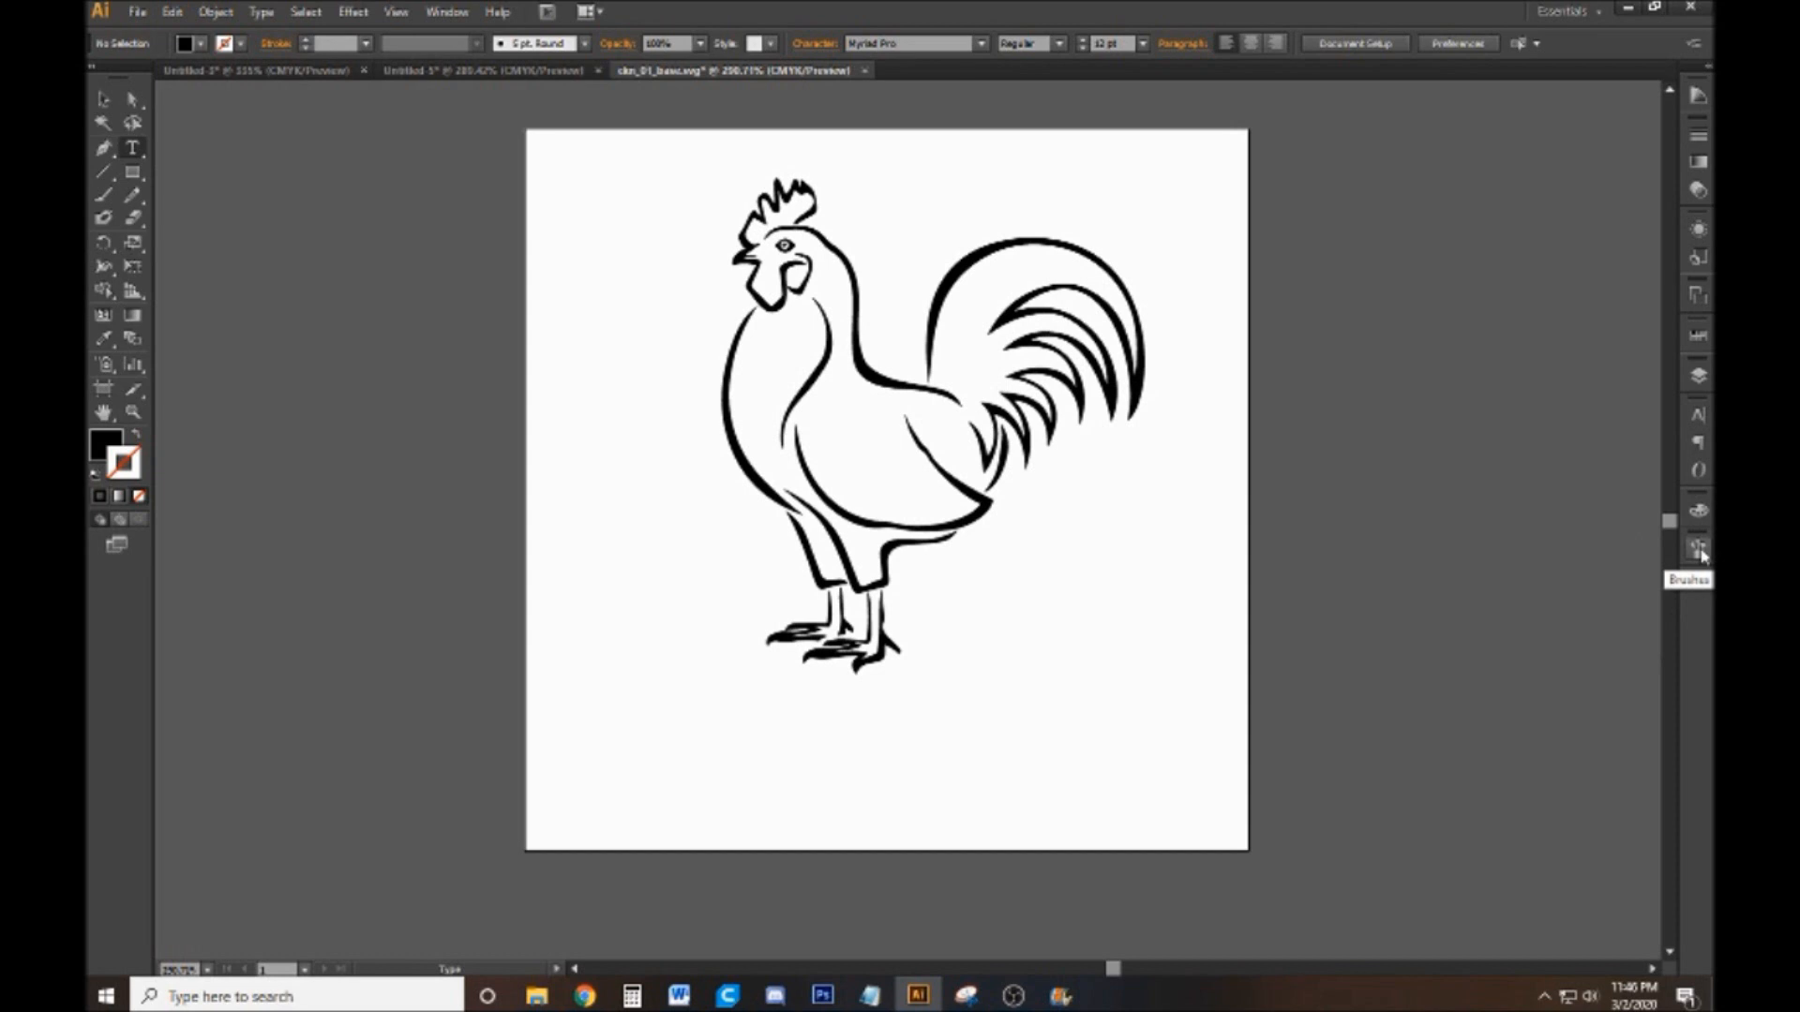
Create a new calligraphic brush with a 10 pt size controlled by pressure and an 8 pt variation
left_click(414, 11)
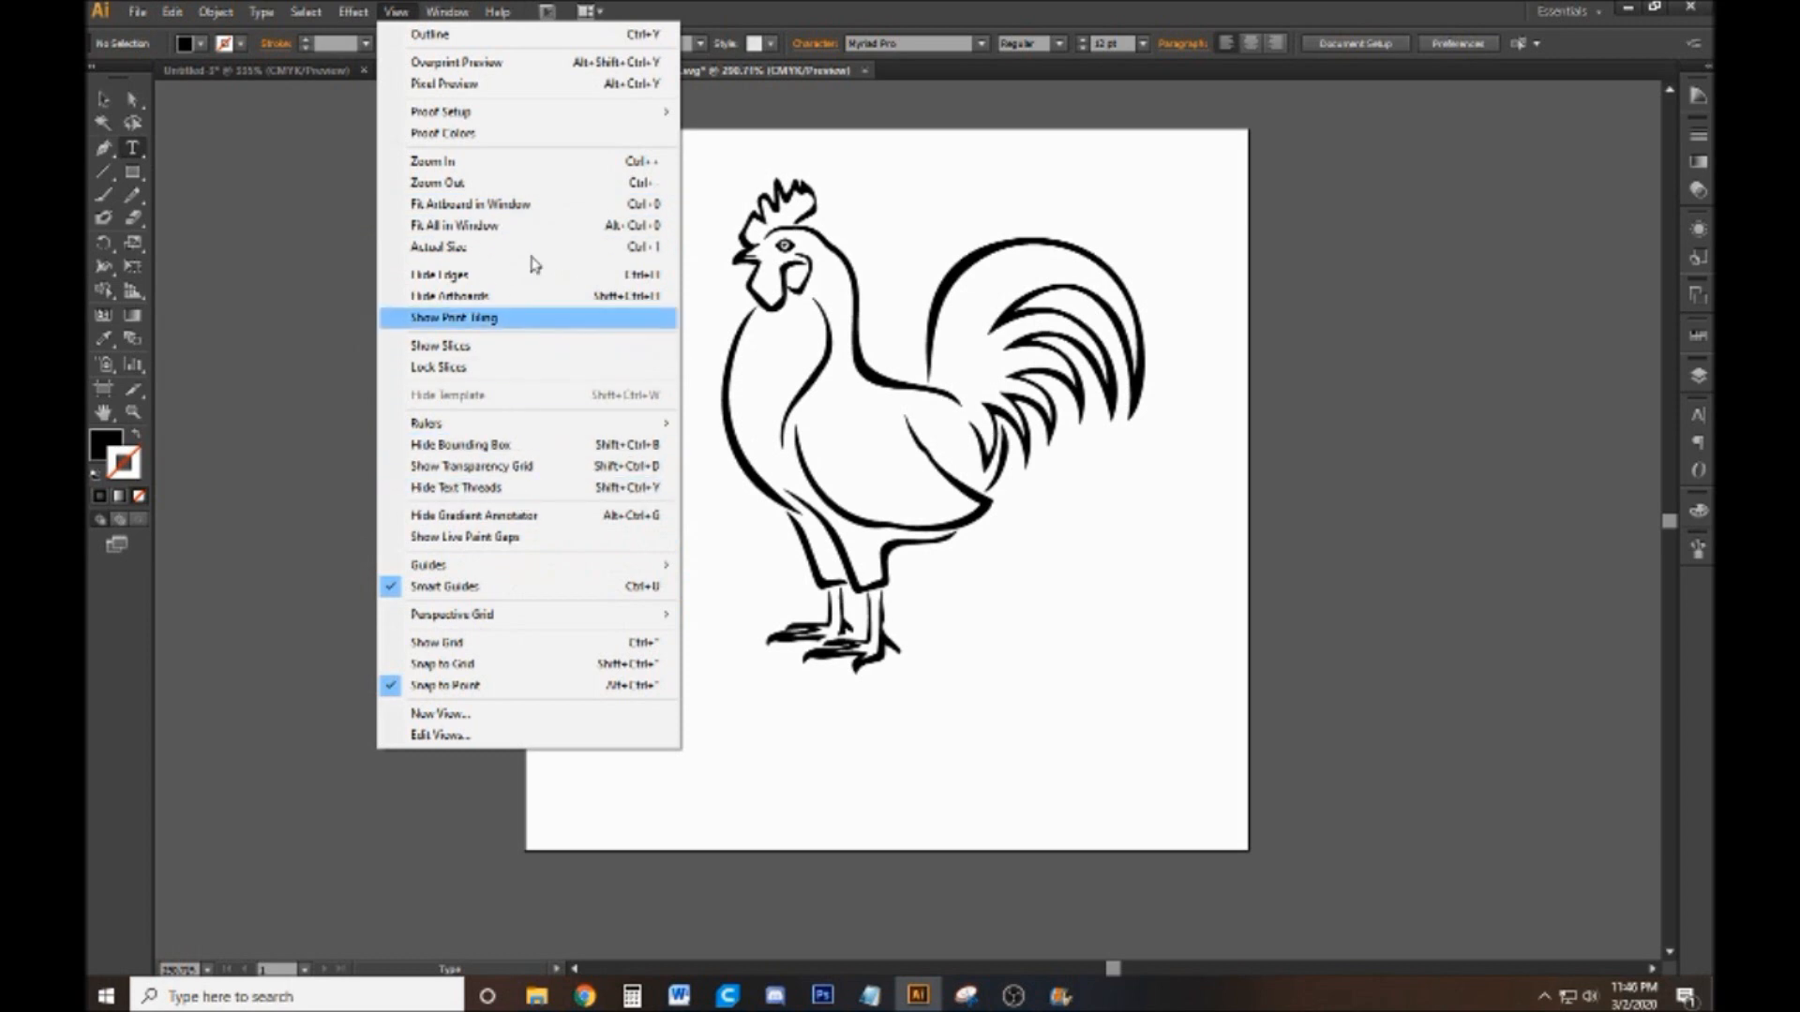
mouse_move(446, 11)
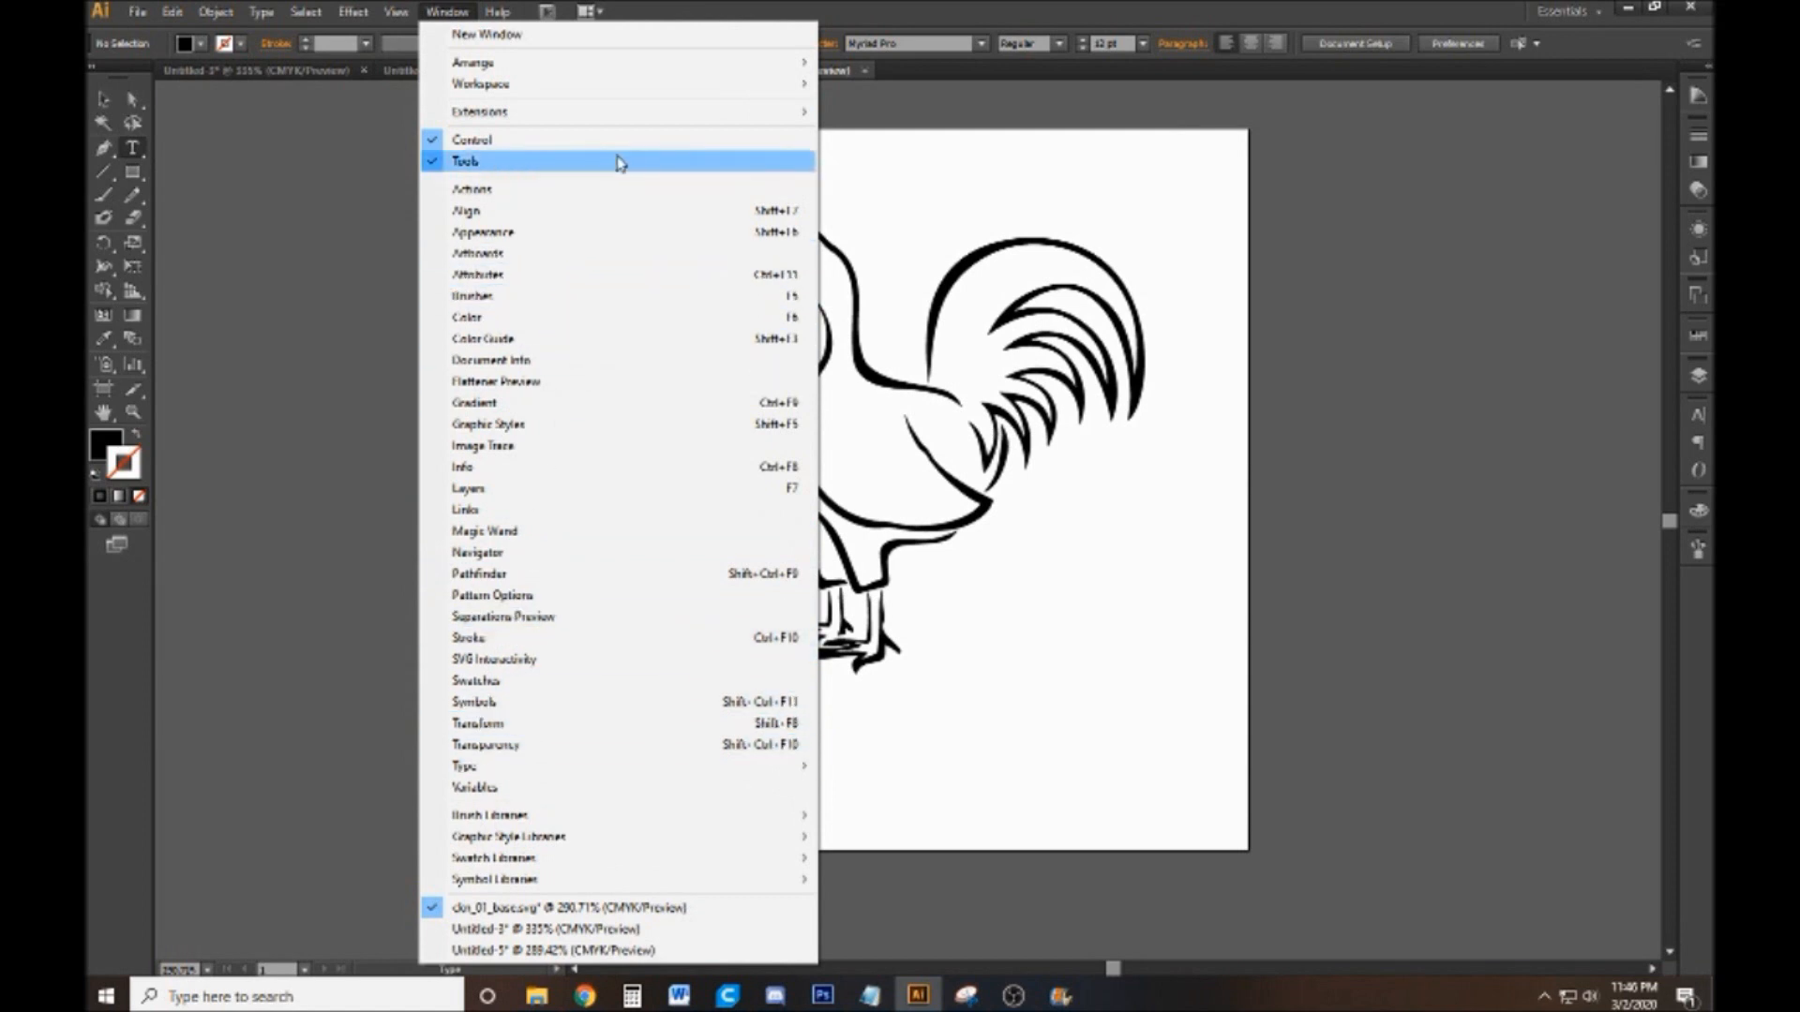
left_click(610, 301)
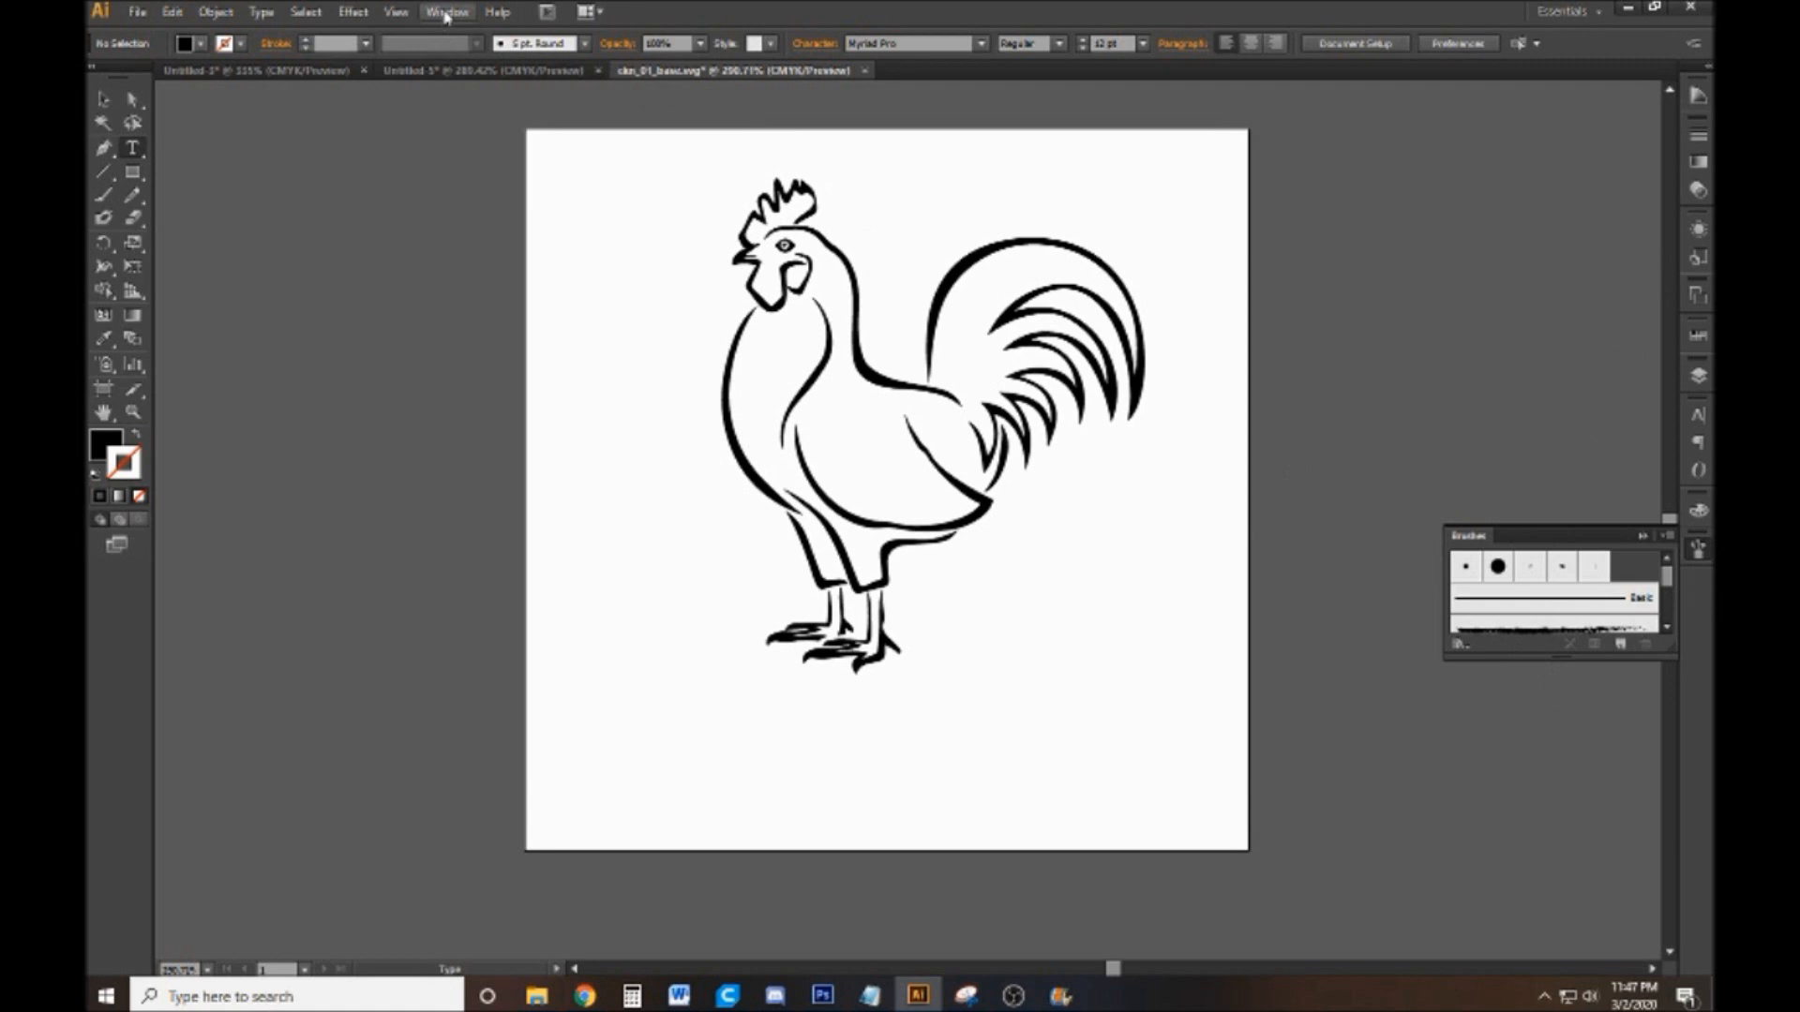
left_click(1620, 644)
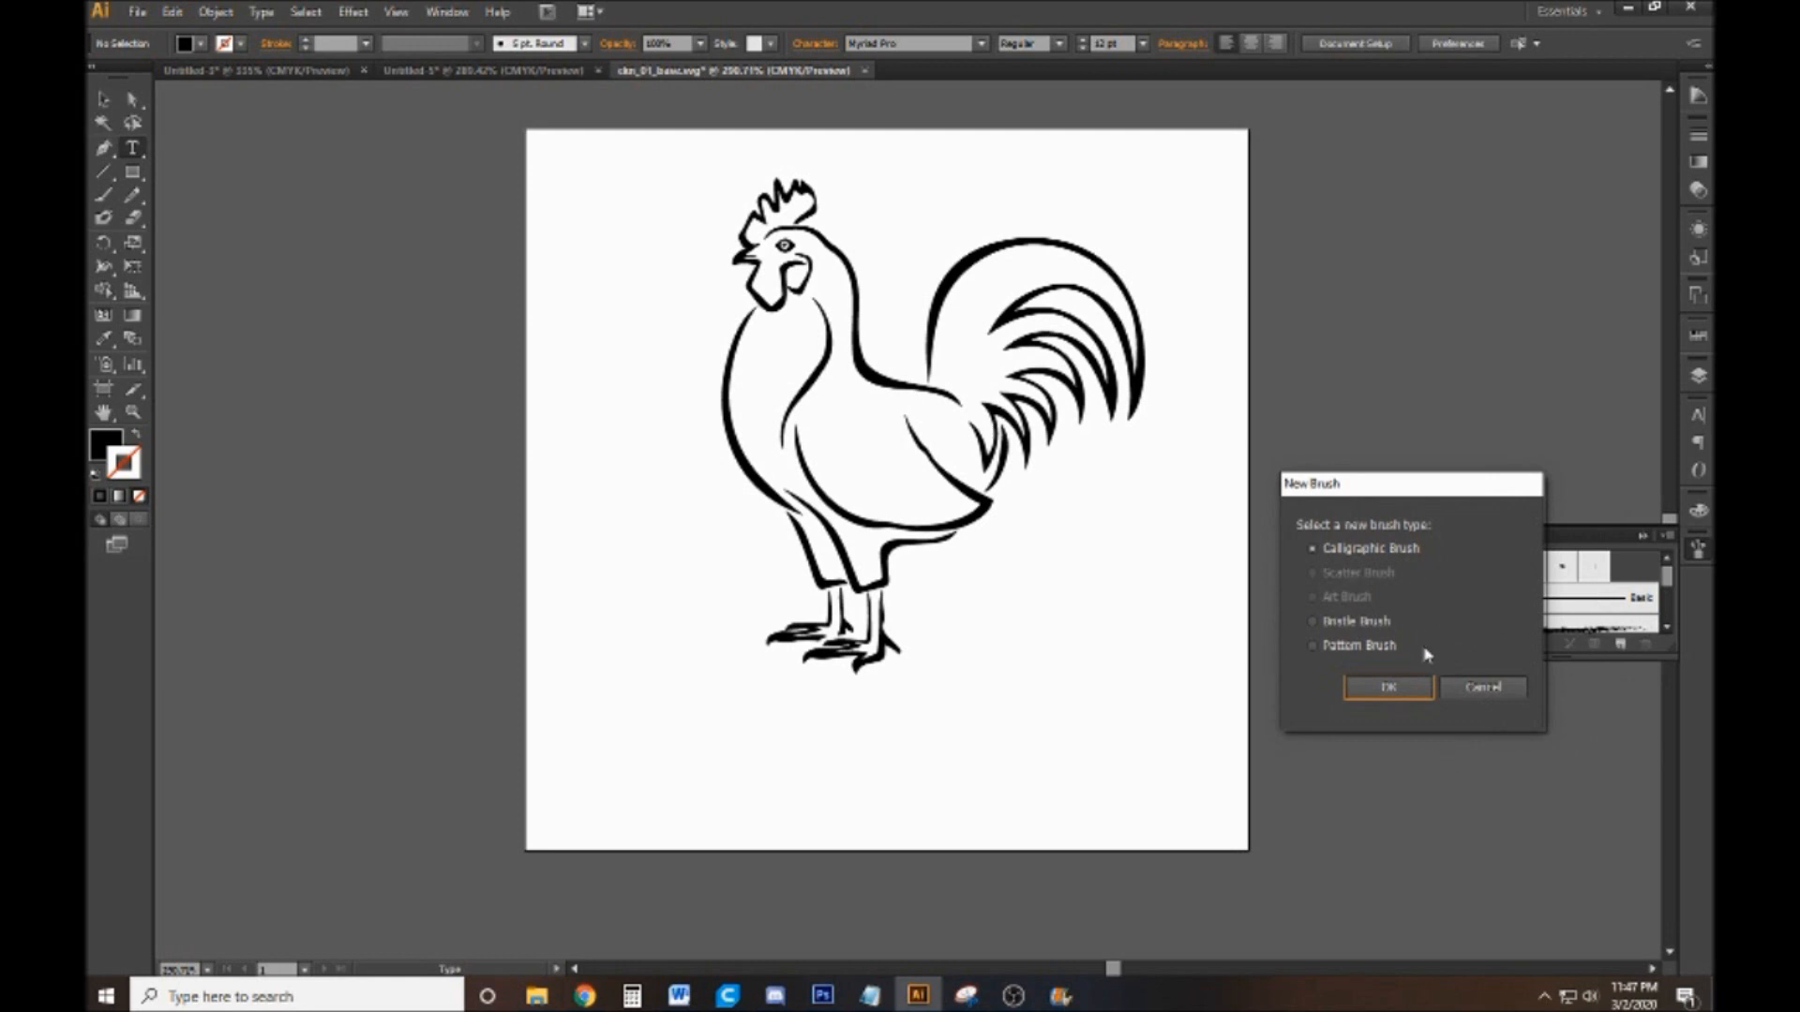
left_click(1375, 687)
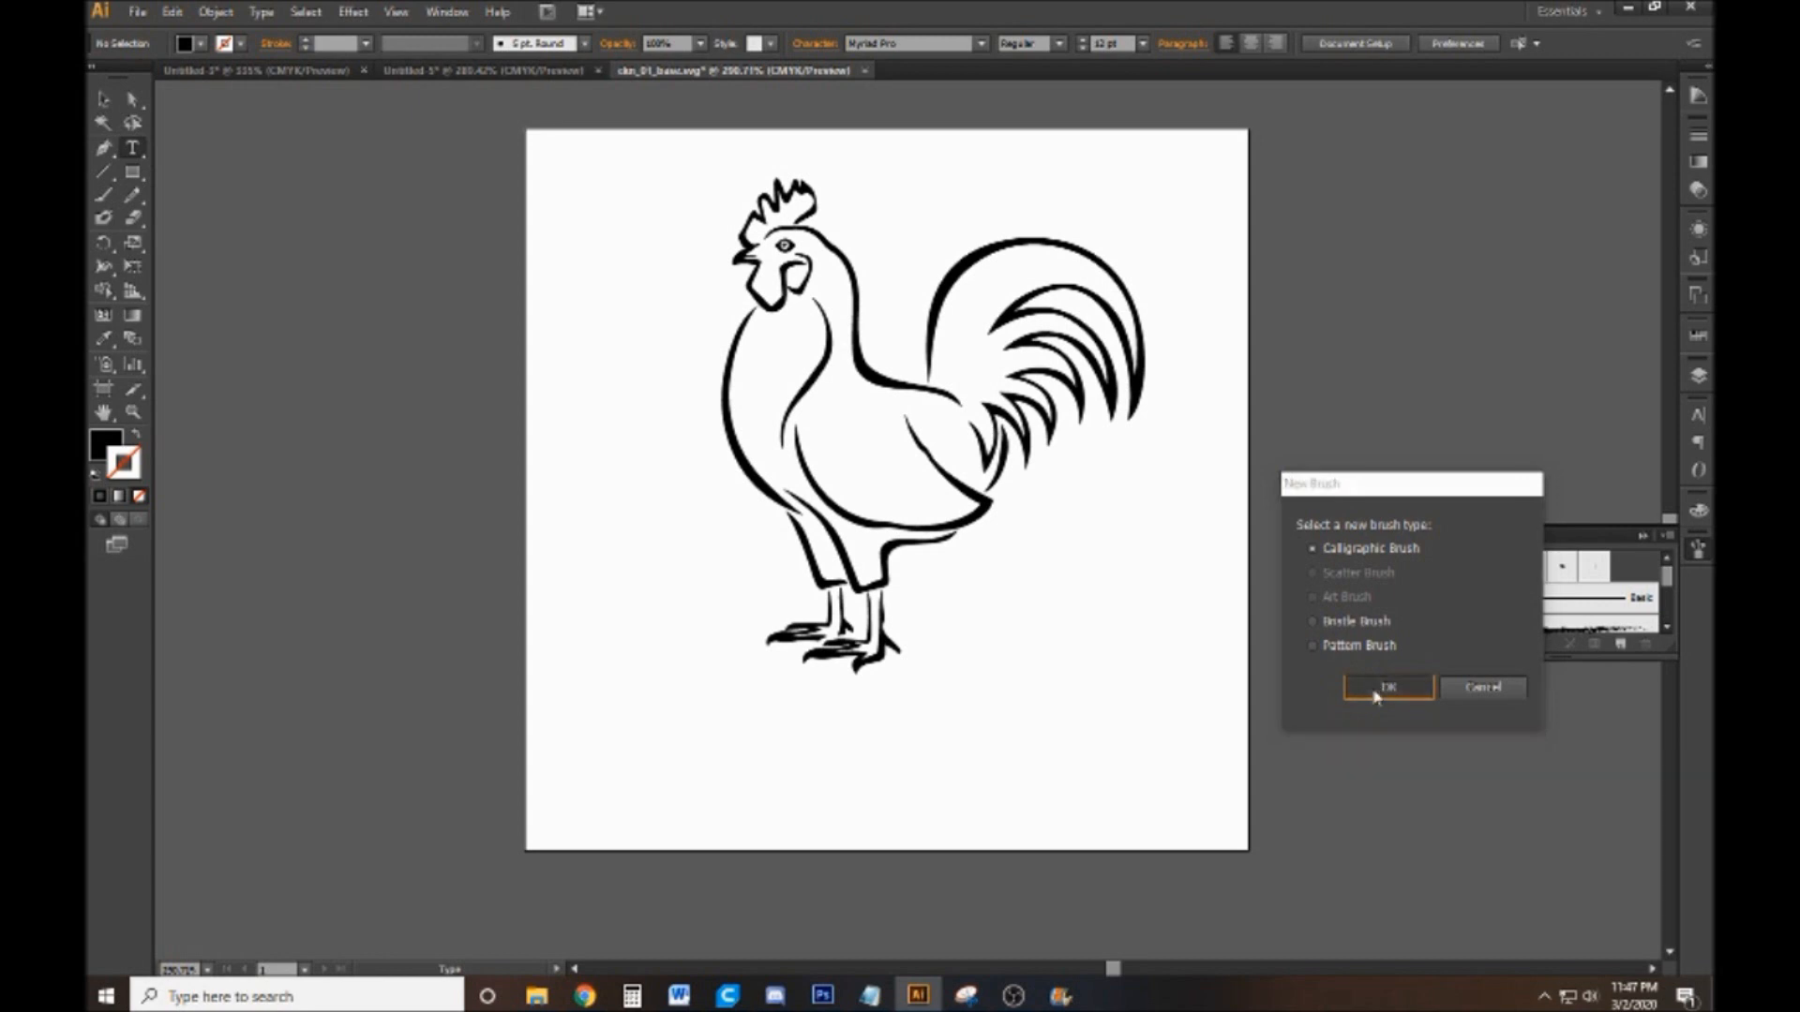
left_click(1356, 654)
type("10")
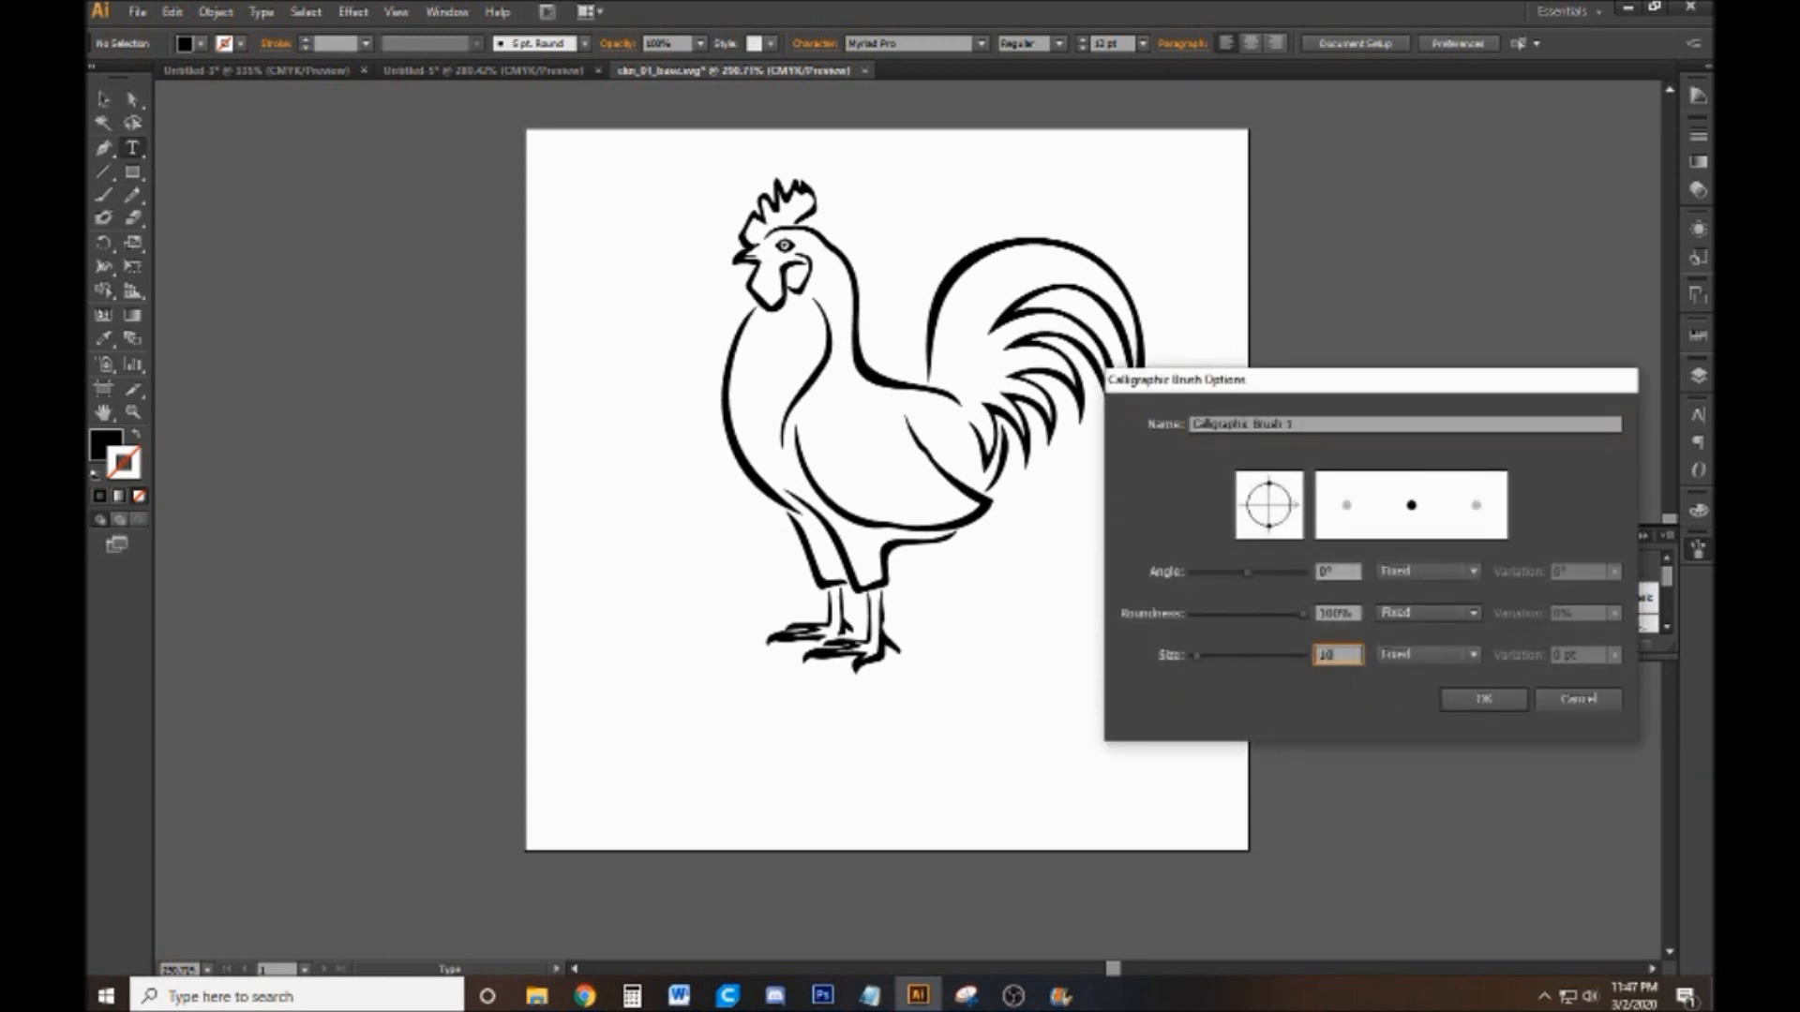
left_click(1428, 654)
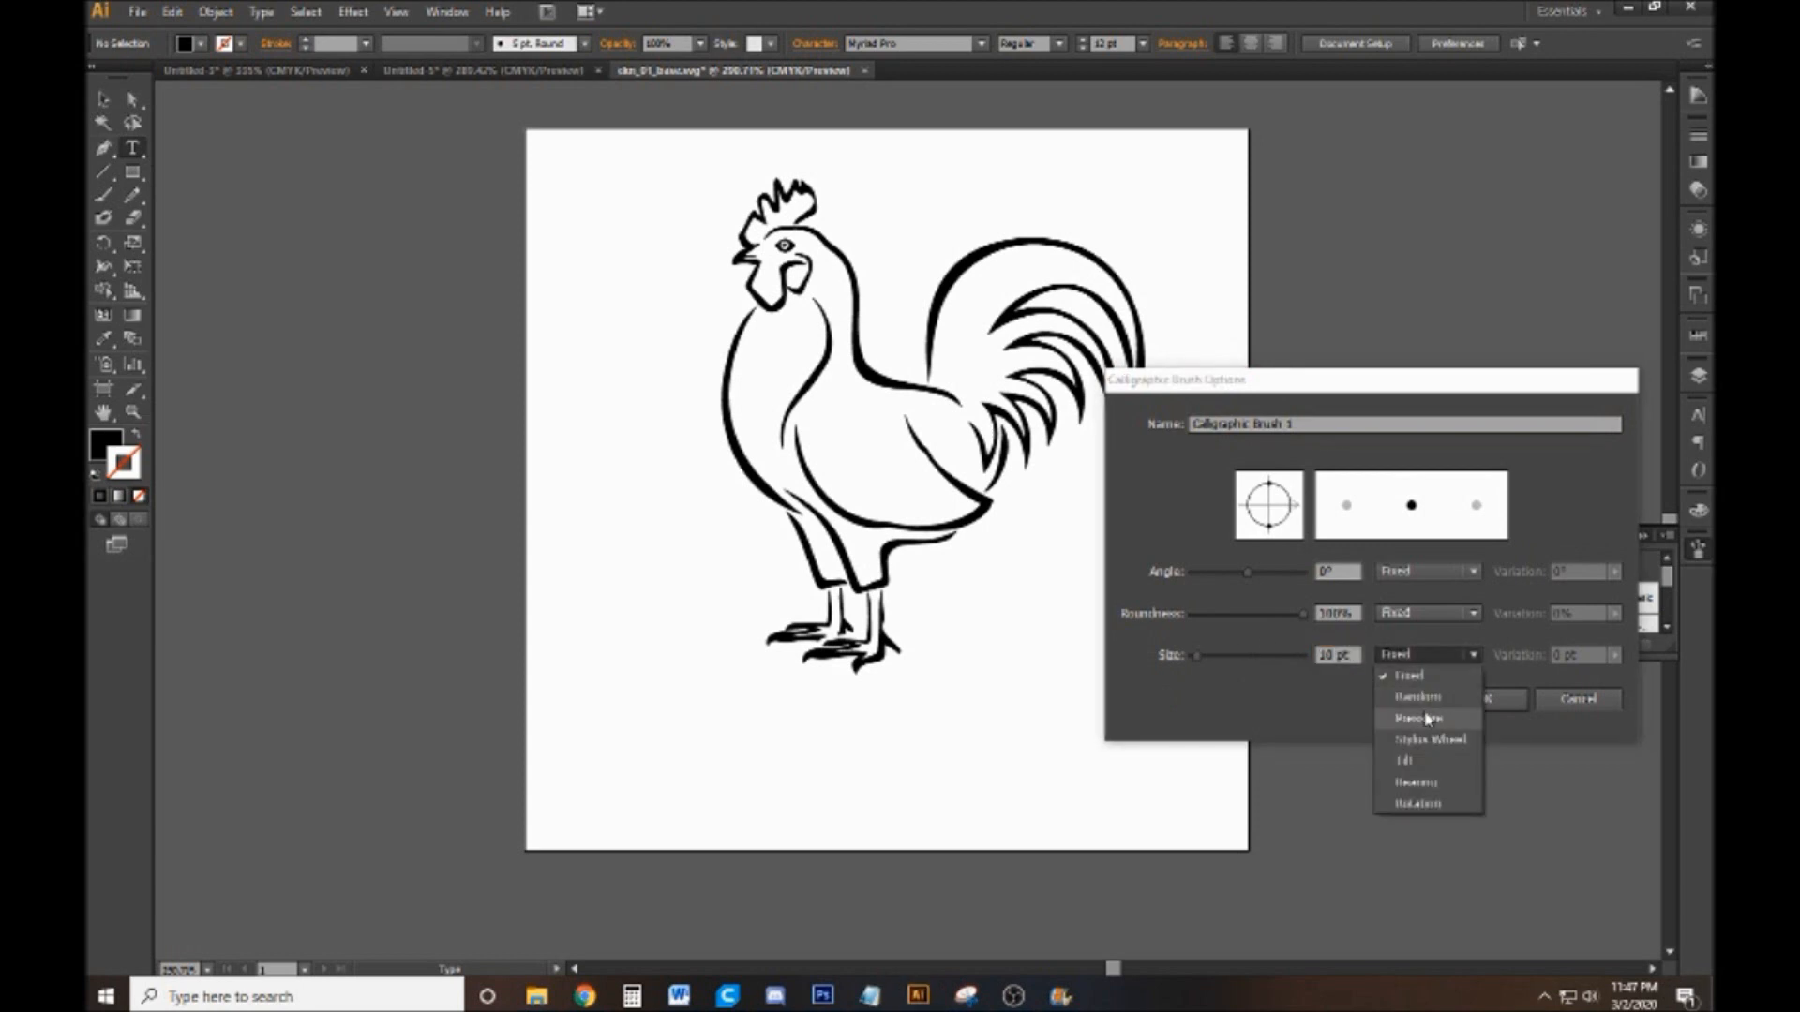
left_click(1423, 716)
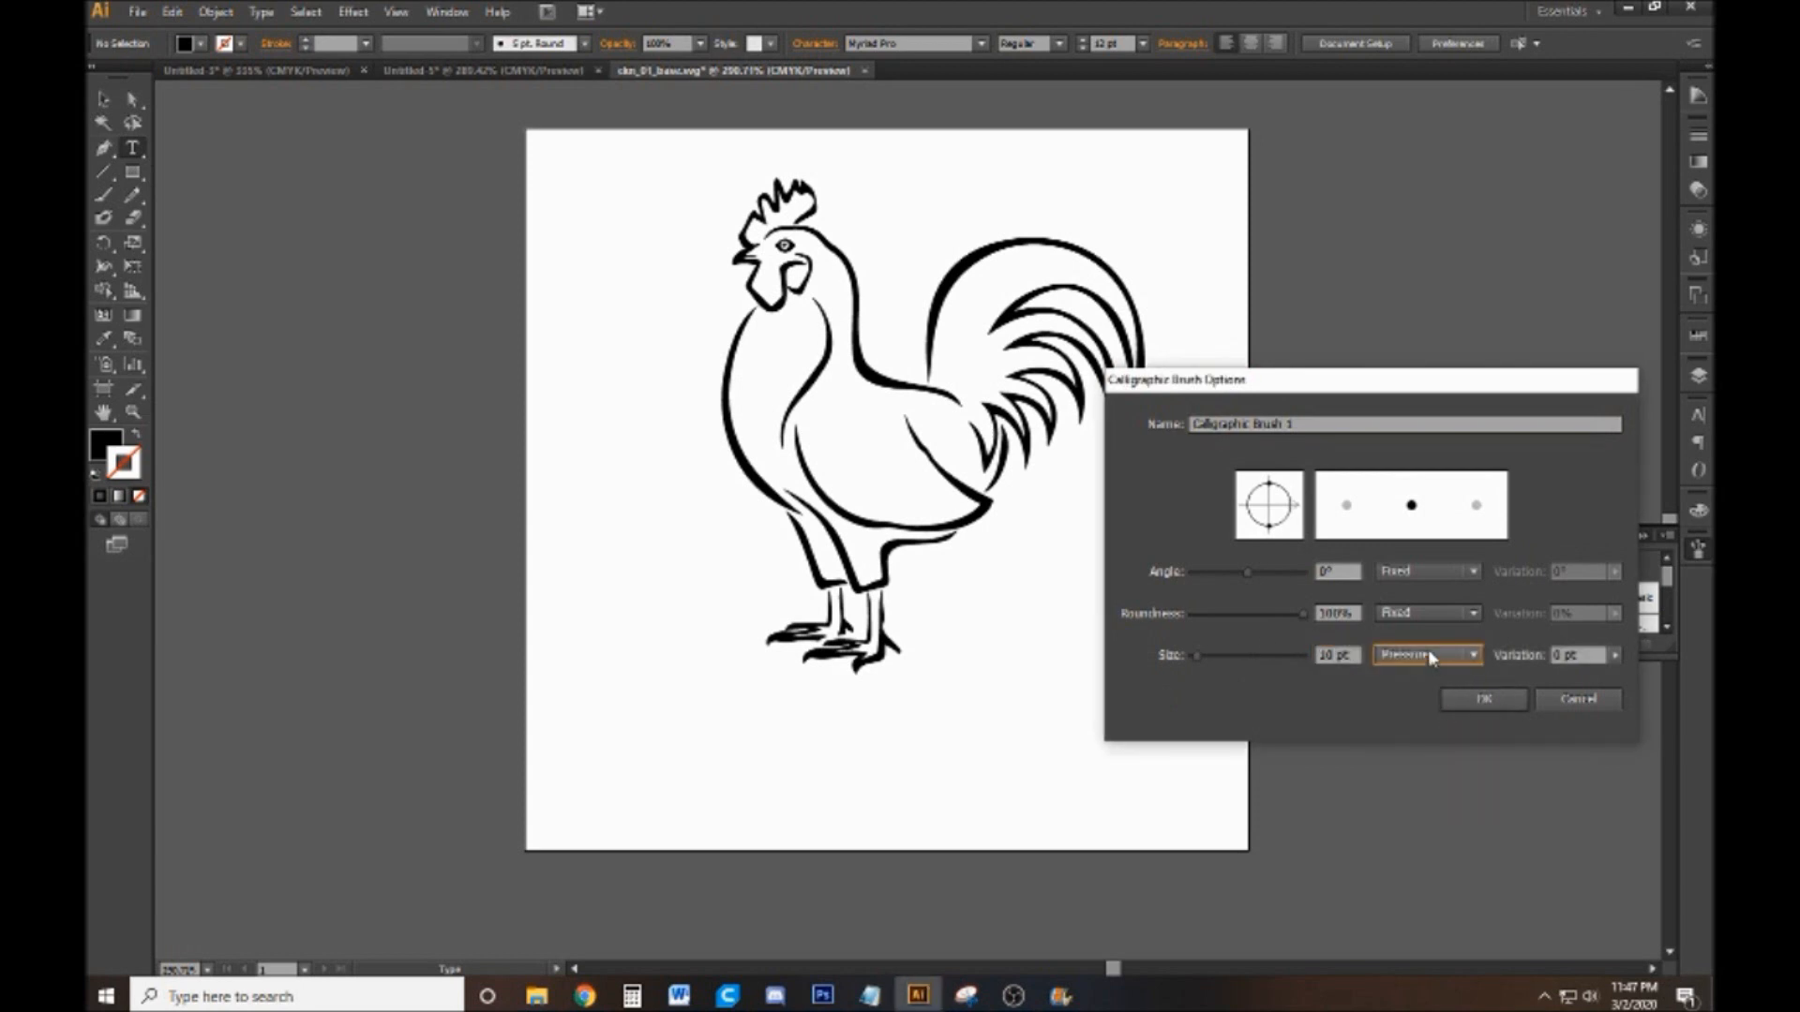
left_click(1588, 659)
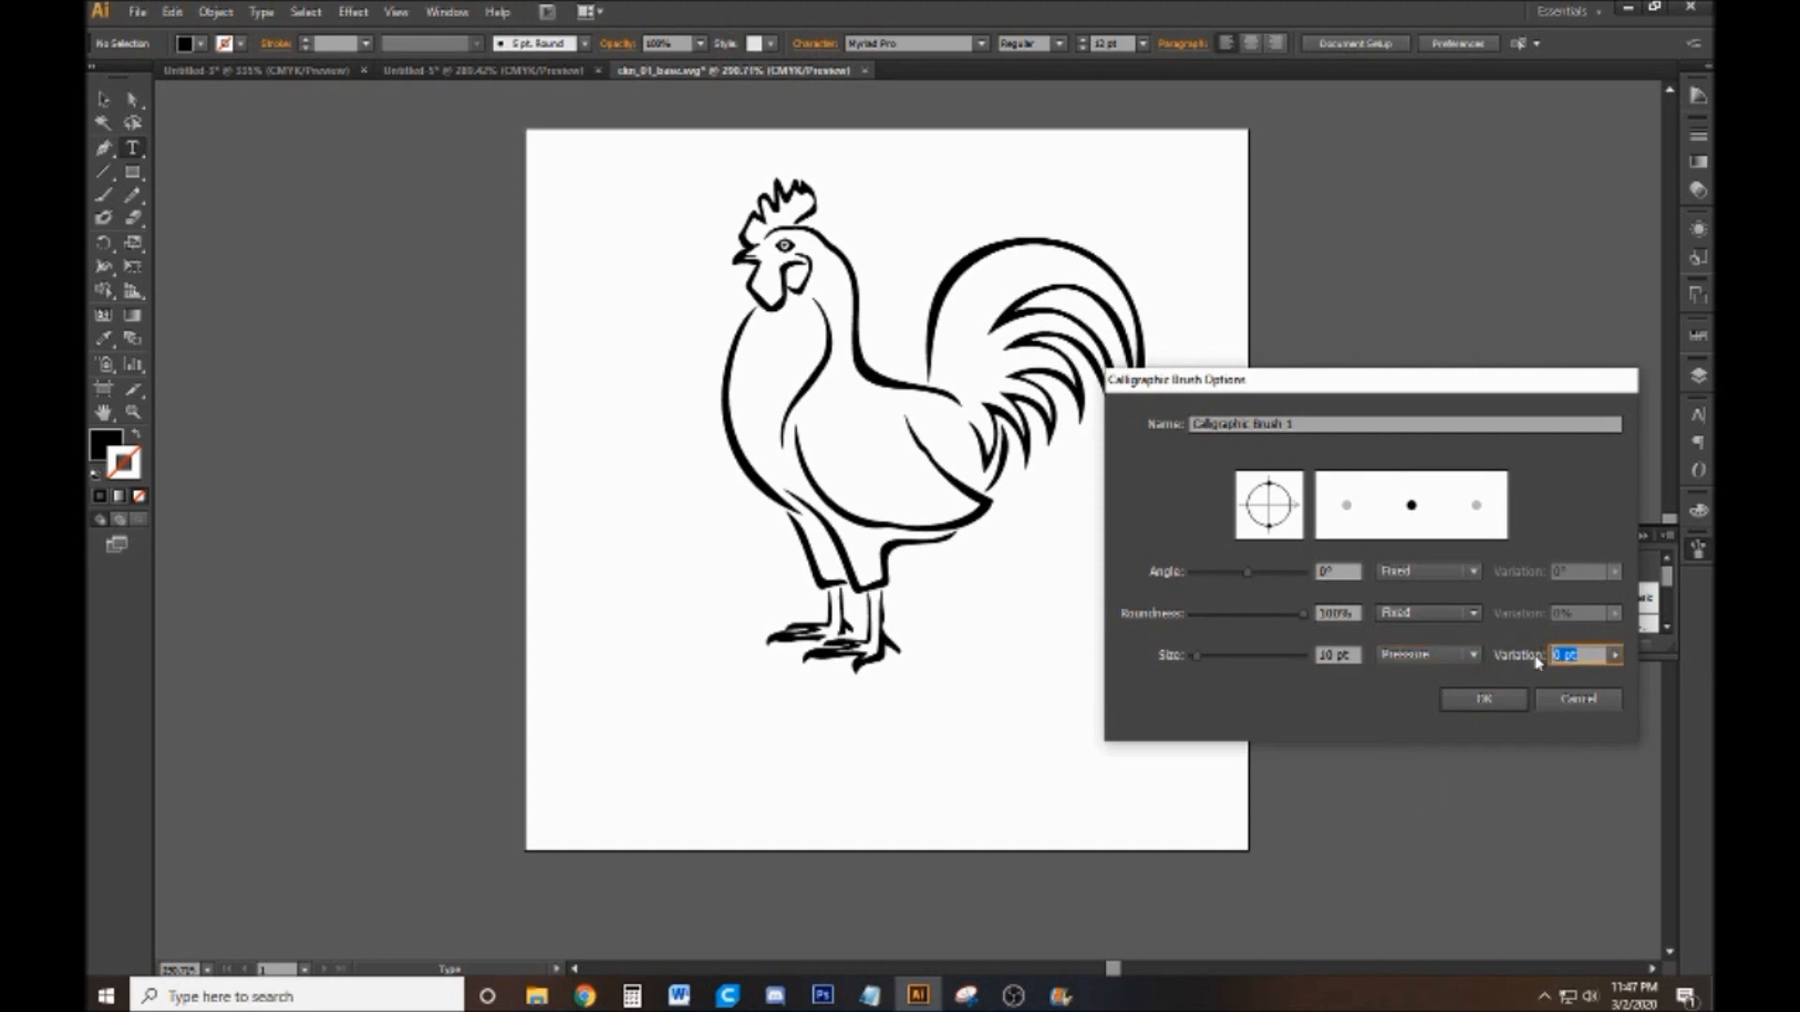
type("8")
left_click(1485, 699)
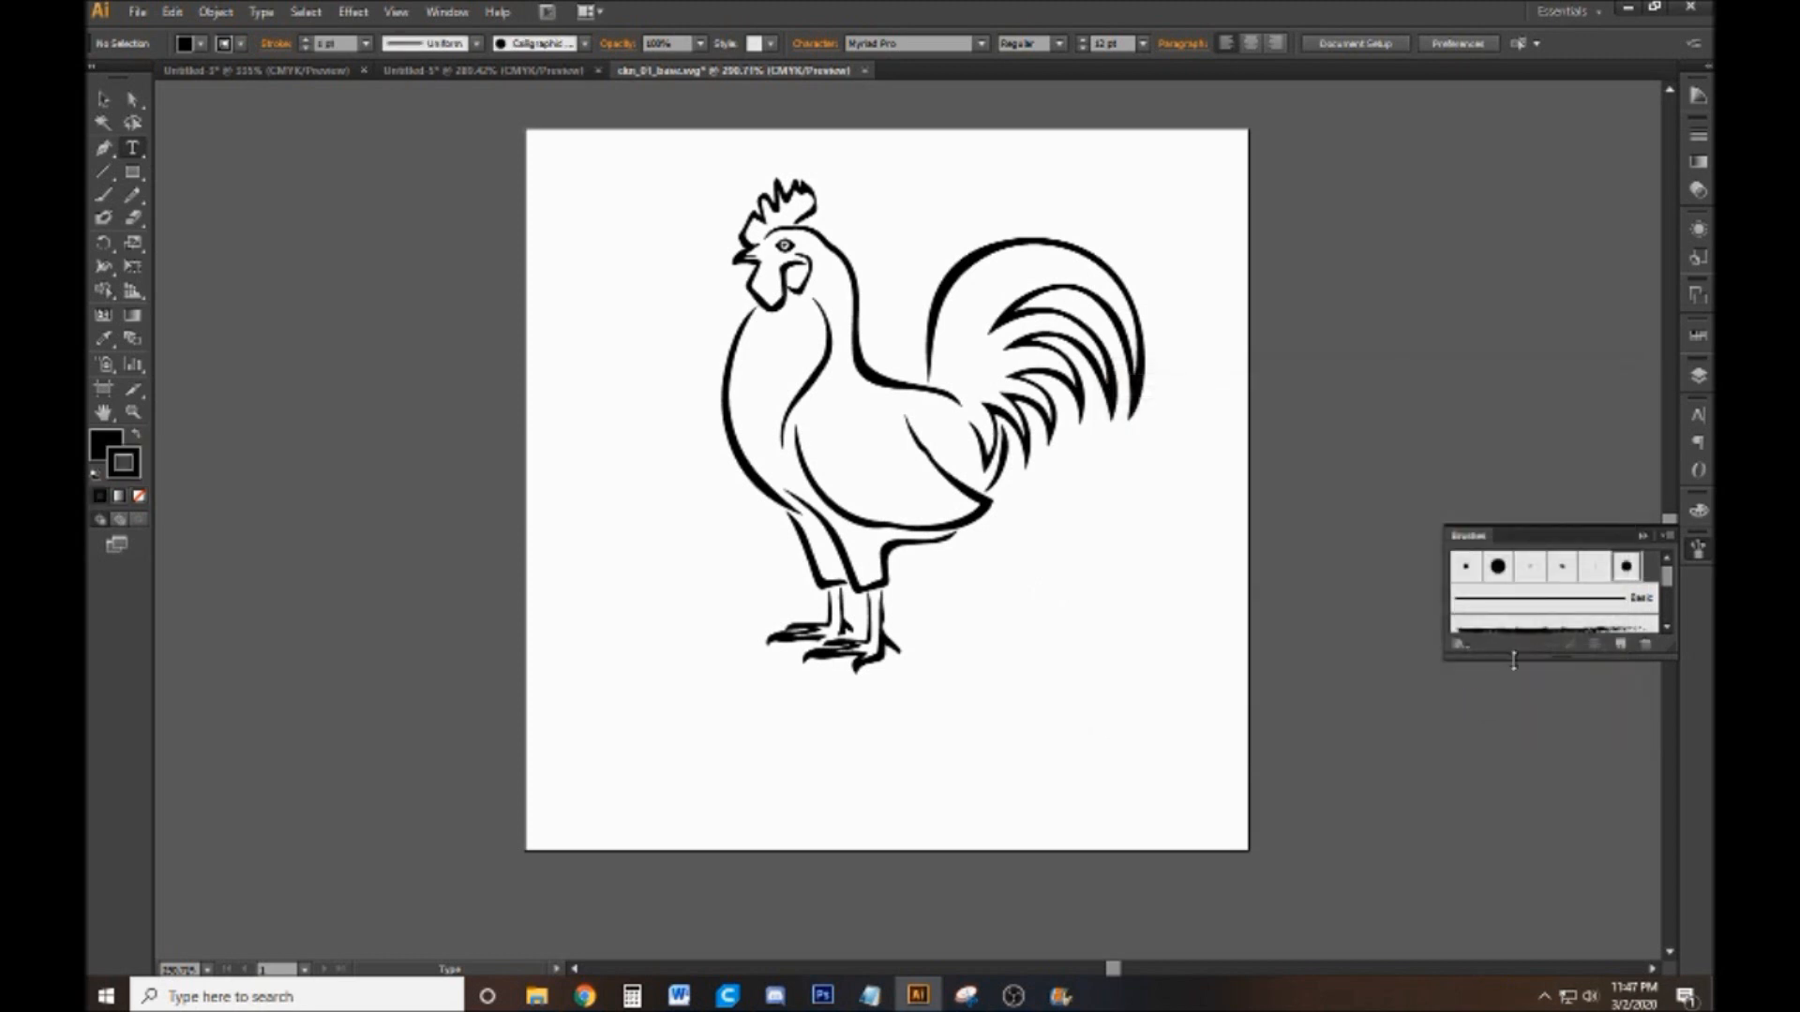
Rename the new calligraphic brush as jtb
double_click(1628, 567)
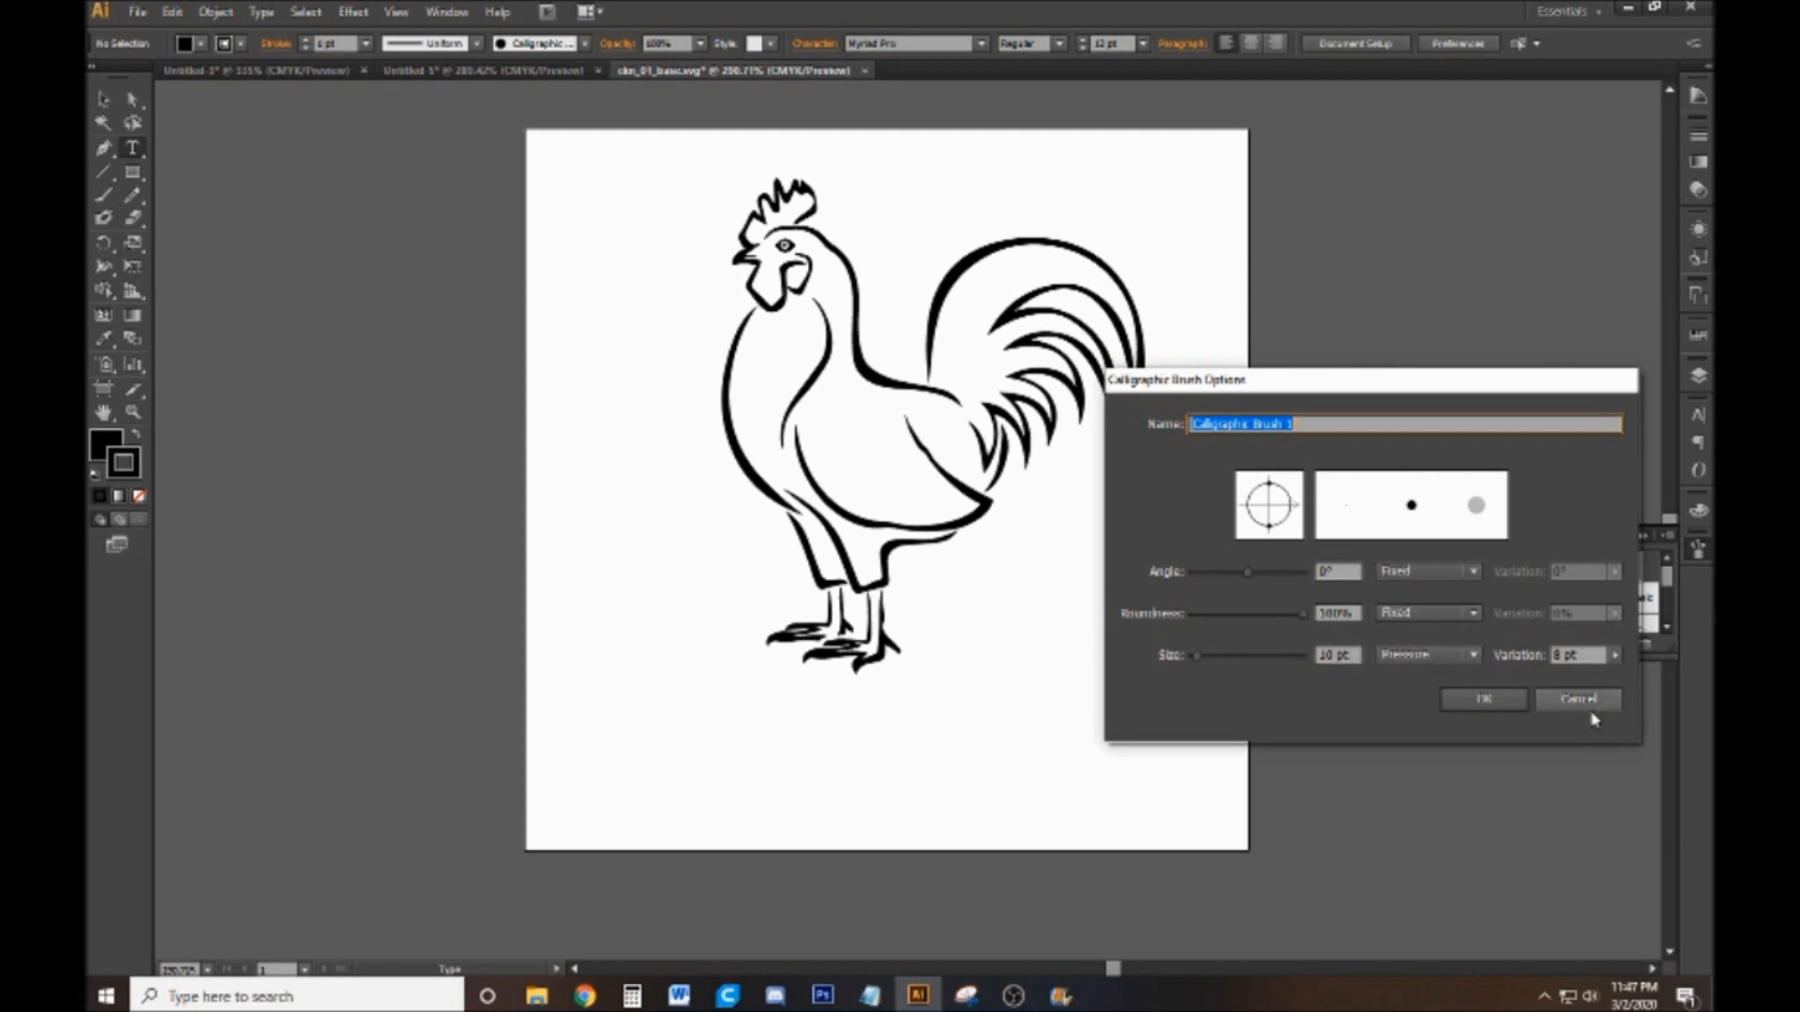
type("JCB")
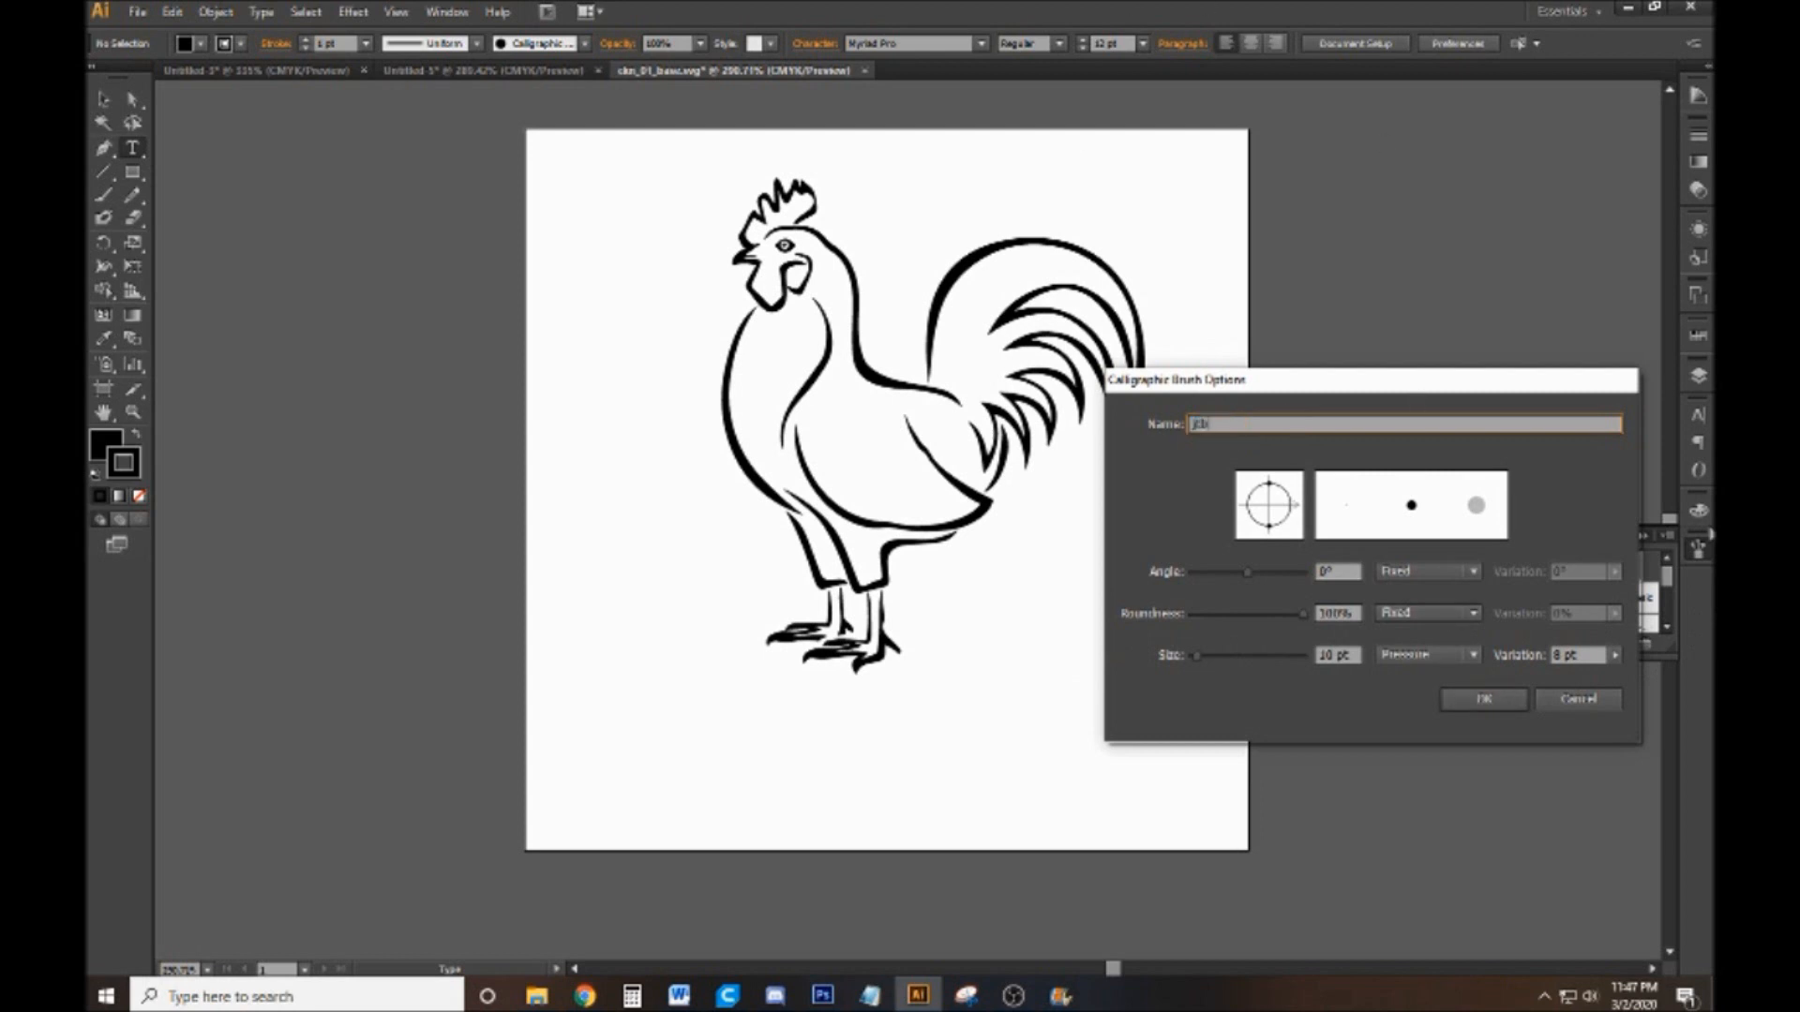
left_click(1485, 696)
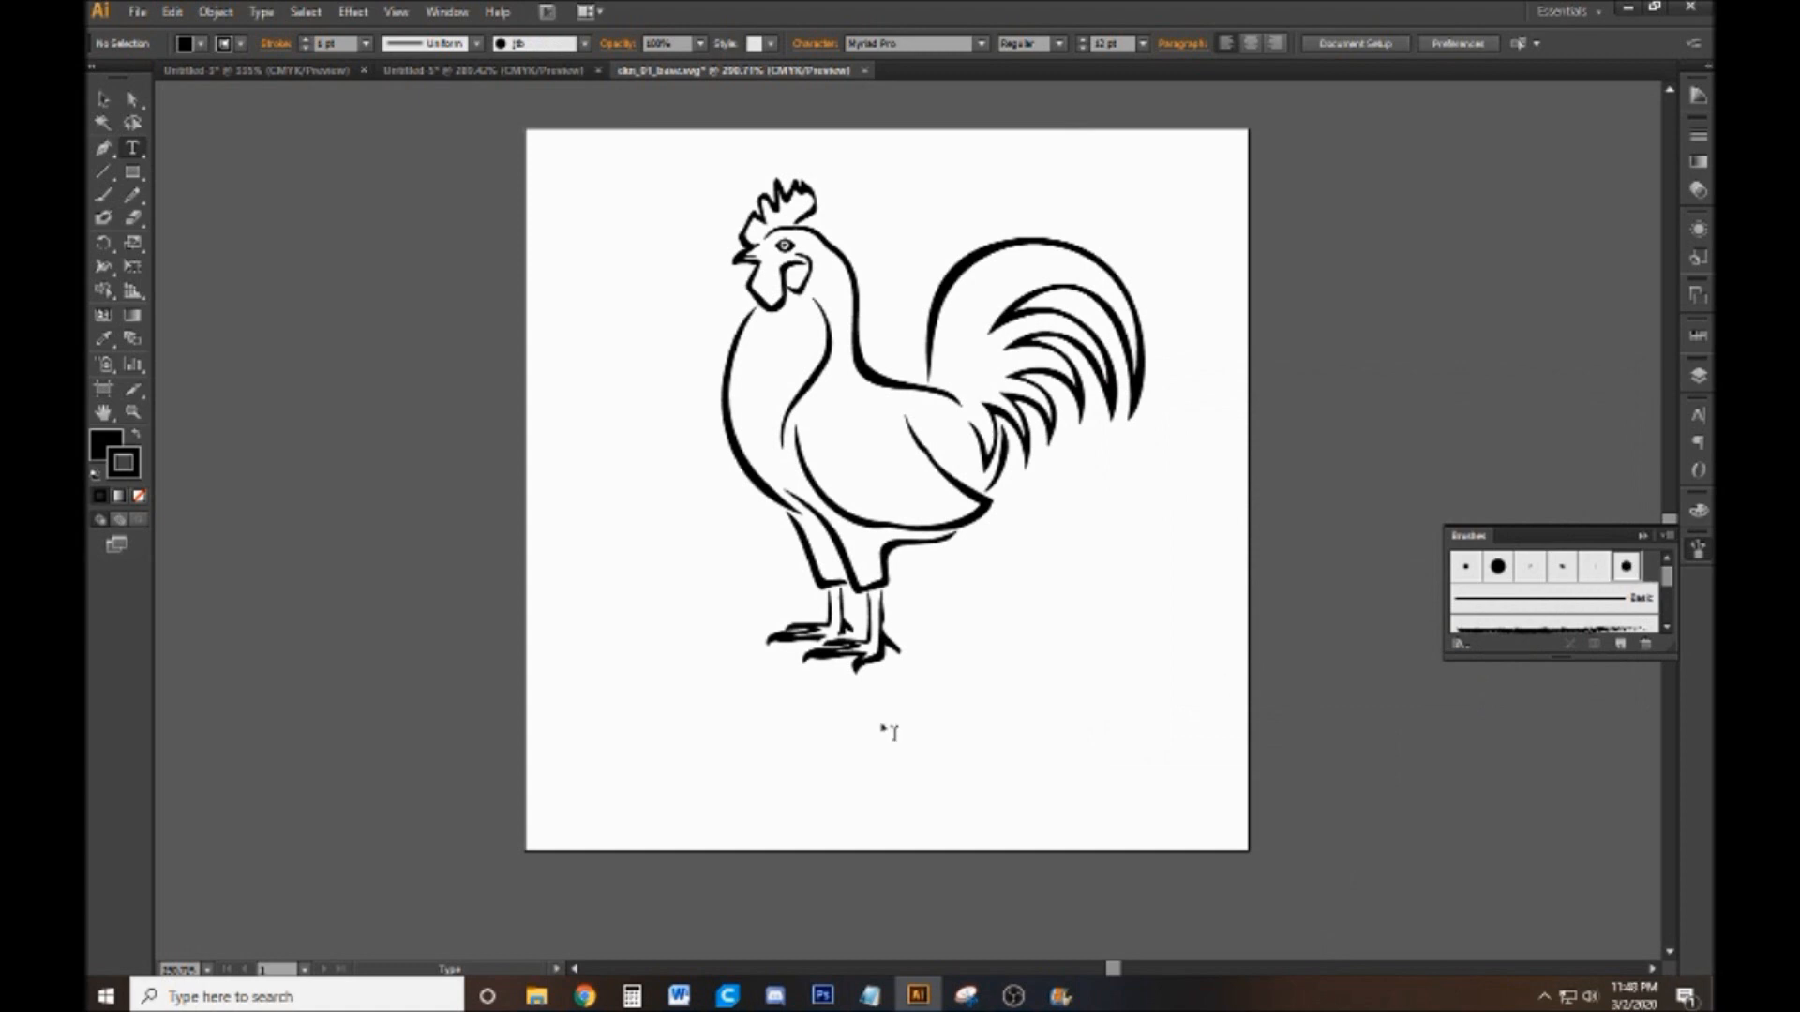
Try the new brush with the Paintbrush tool on a curved stroke below the rooster's feet and undo it
key("b")
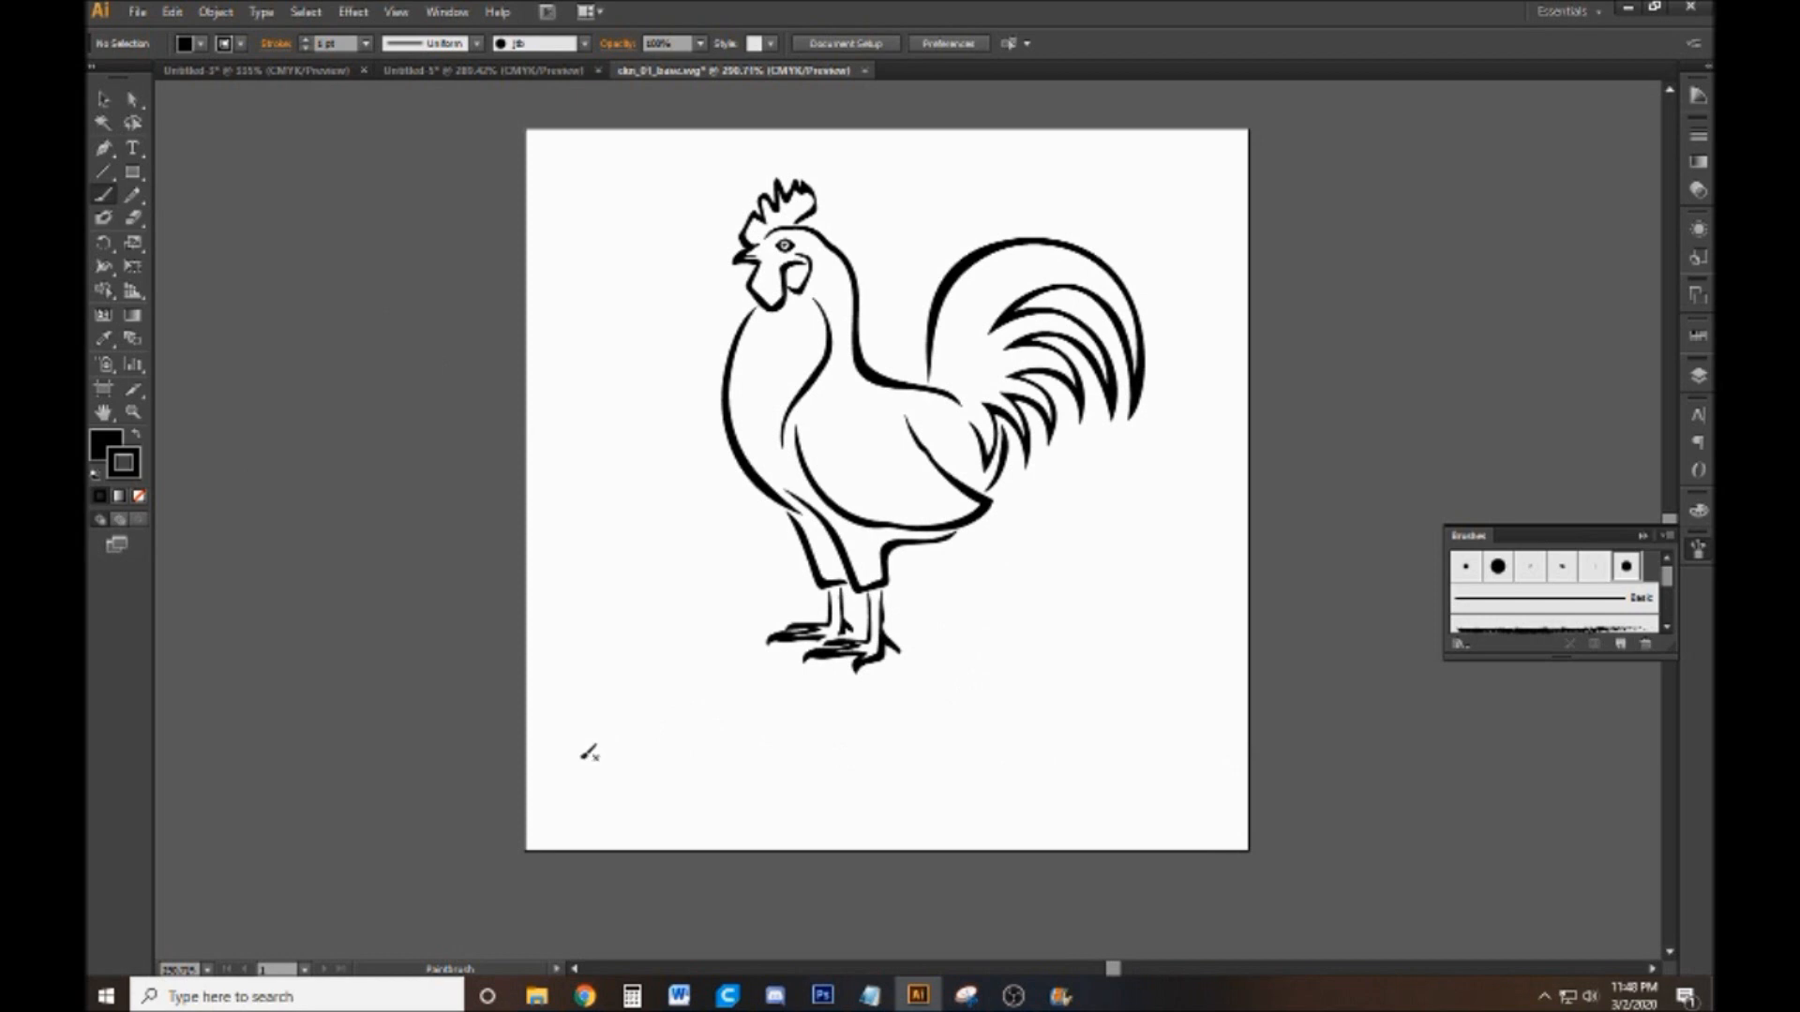
mouse_move(651, 778)
left_mouse_down()
mouse_move(872, 720)
mouse_move(1068, 722)
mouse_move(1097, 788)
mouse_move(985, 801)
left_mouse_up()
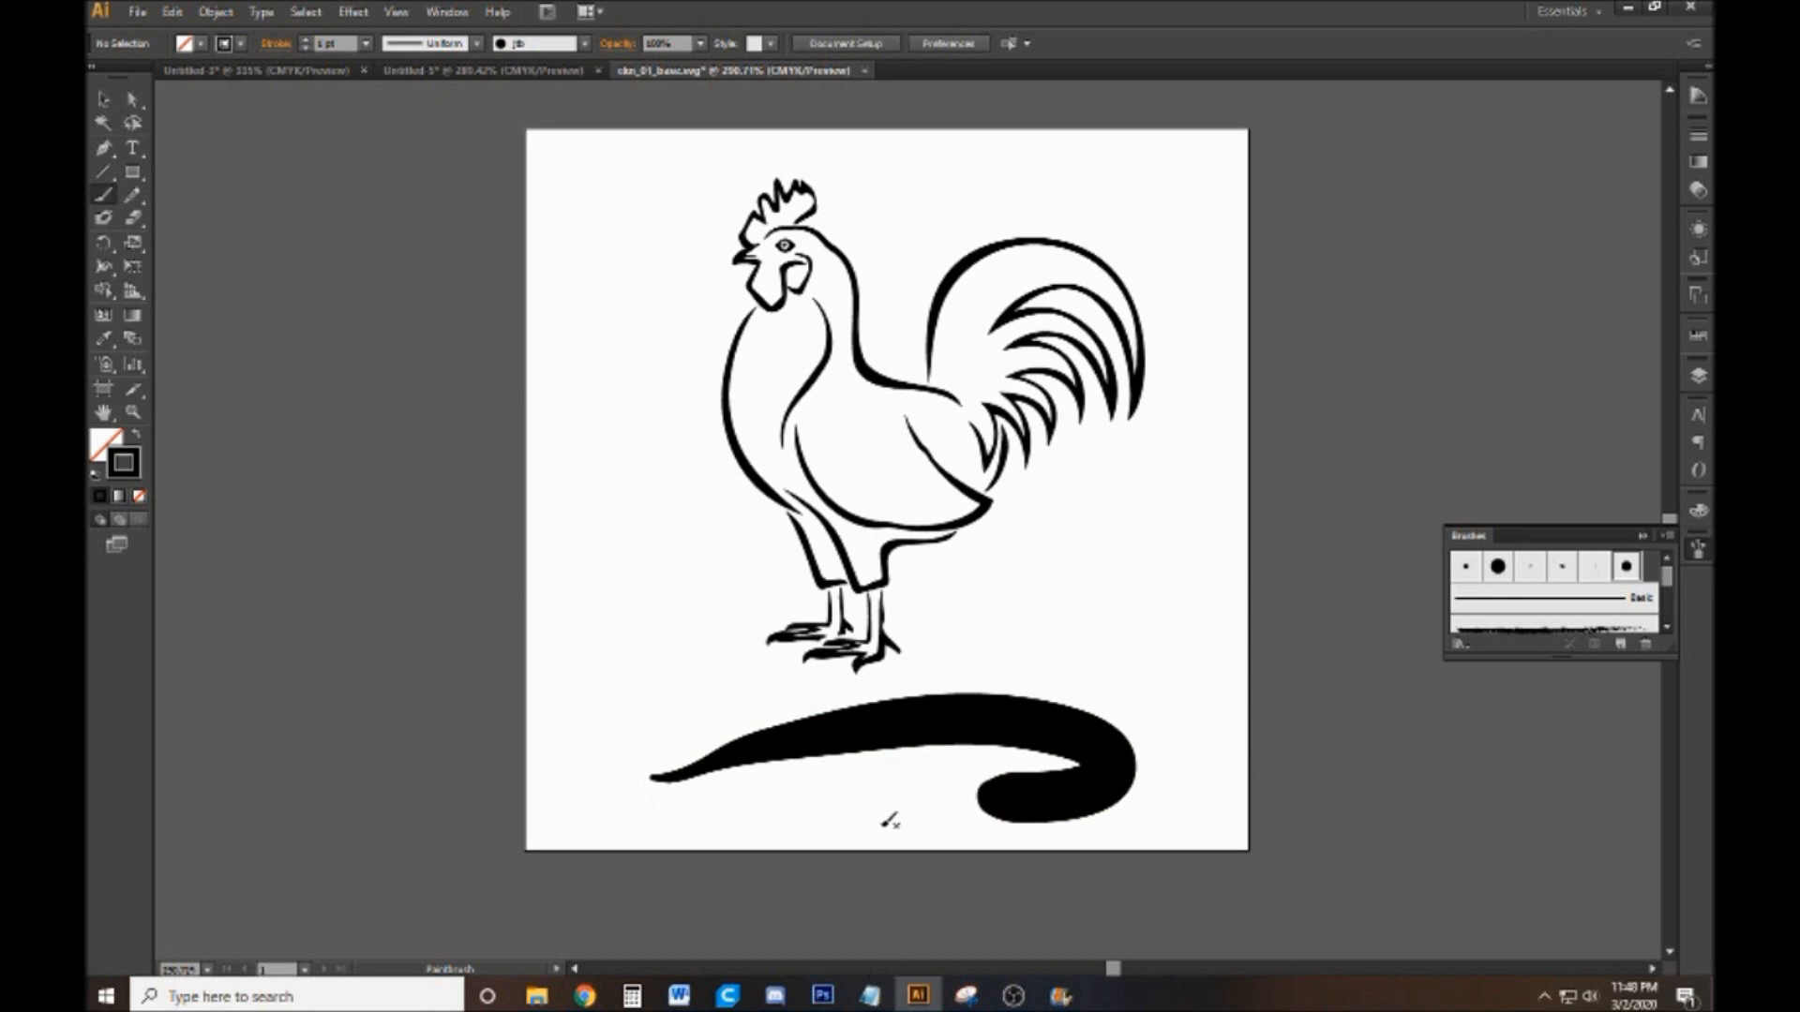
key("ctrl+z")
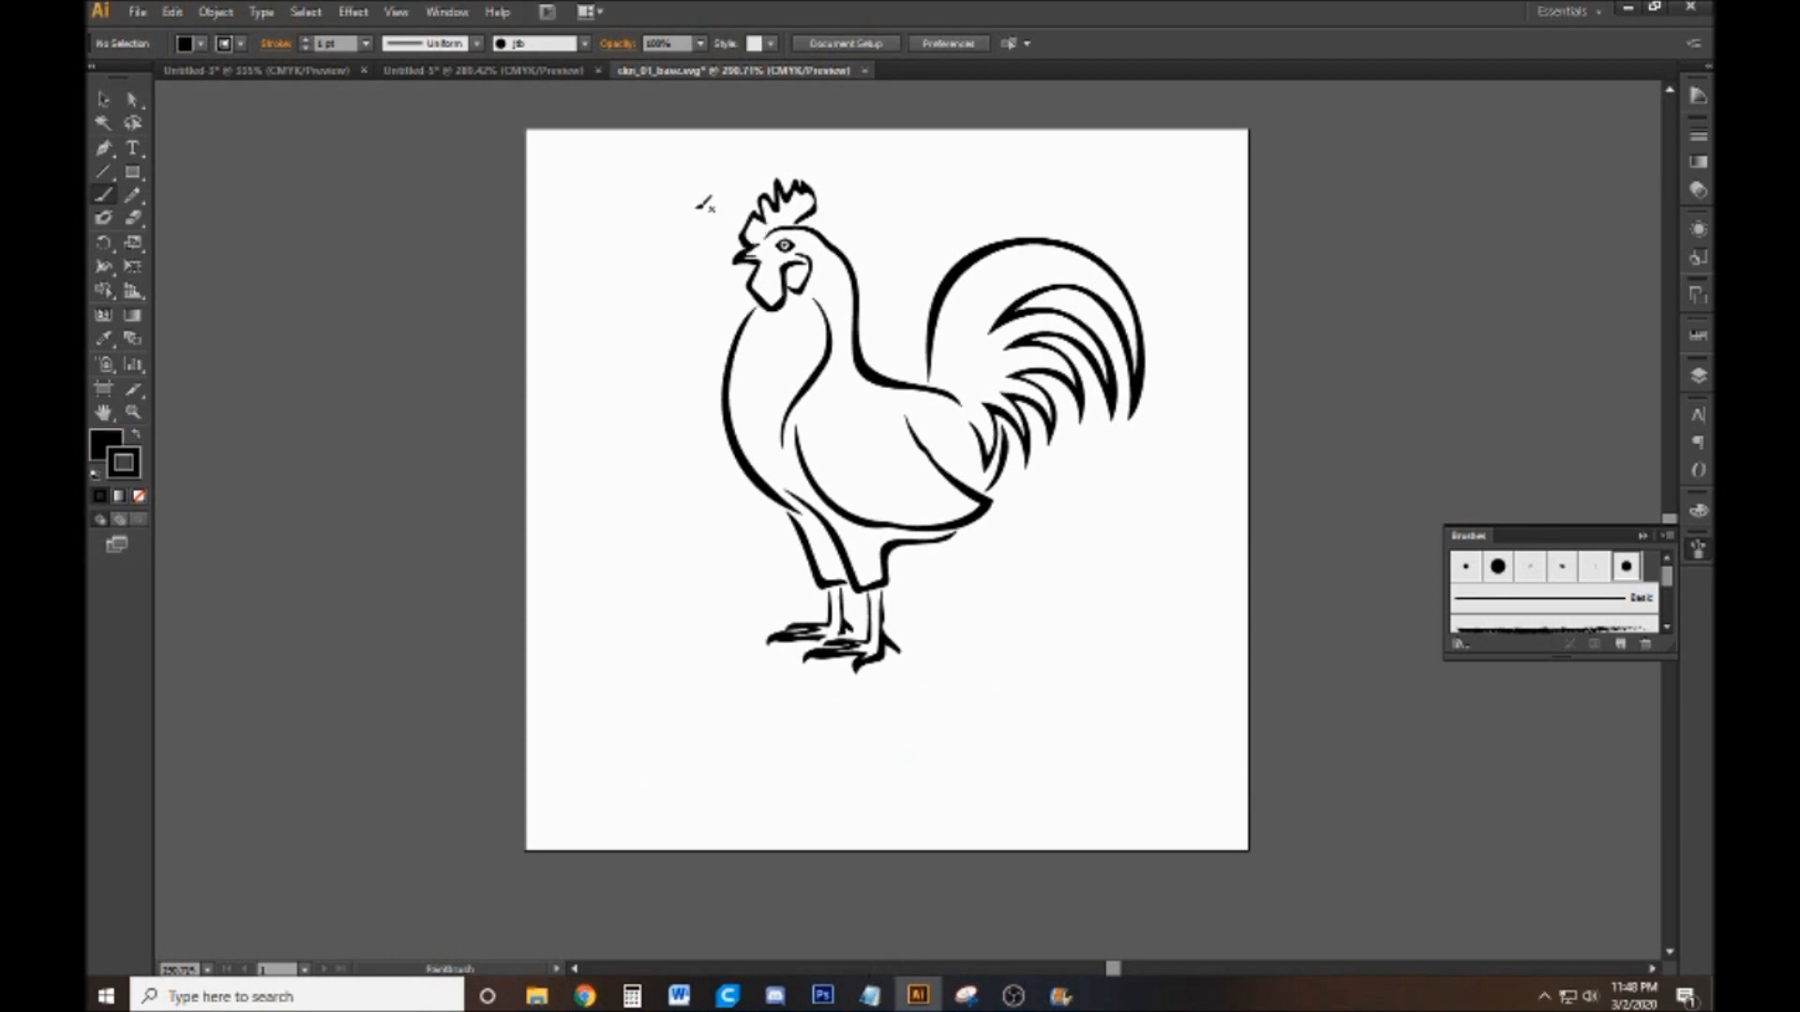
Paint a speech bubble containing "Hi" beside the rooster's beak with the pressure-sensitive brush
mouse_move(711, 216)
left_mouse_down()
mouse_move(623, 172)
mouse_move(551, 235)
mouse_move(647, 273)
mouse_move(698, 237)
mouse_move(714, 252)
left_mouse_up()
mouse_move(591, 231)
left_mouse_down()
mouse_move(590, 259)
mouse_move(615, 240)
mouse_move(633, 255)
mouse_move(632, 216)
left_mouse_up()
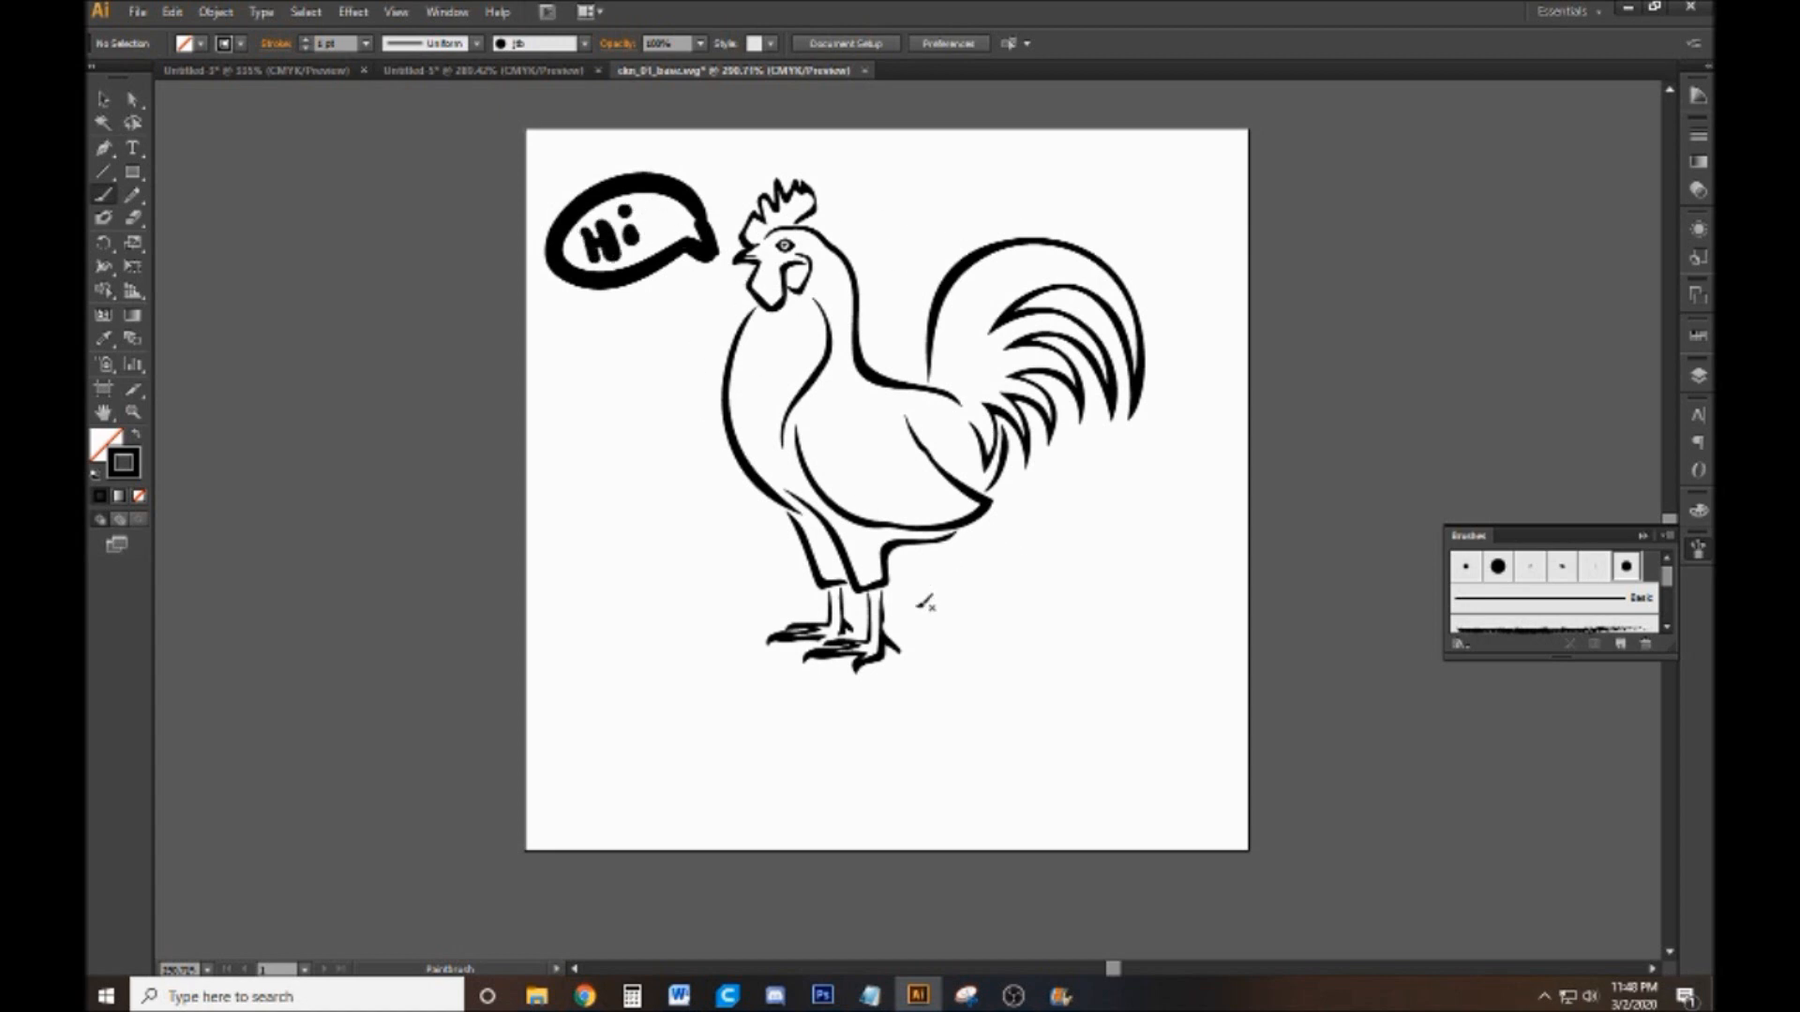
Paint a small grass tuft with a ground line on each side of the rooster's feet, undoing the first two strokes
mouse_move(925, 644)
left_mouse_down()
mouse_move(988, 590)
mouse_move(980, 640)
left_mouse_up()
left_click_drag(1005, 622, 1142, 637)
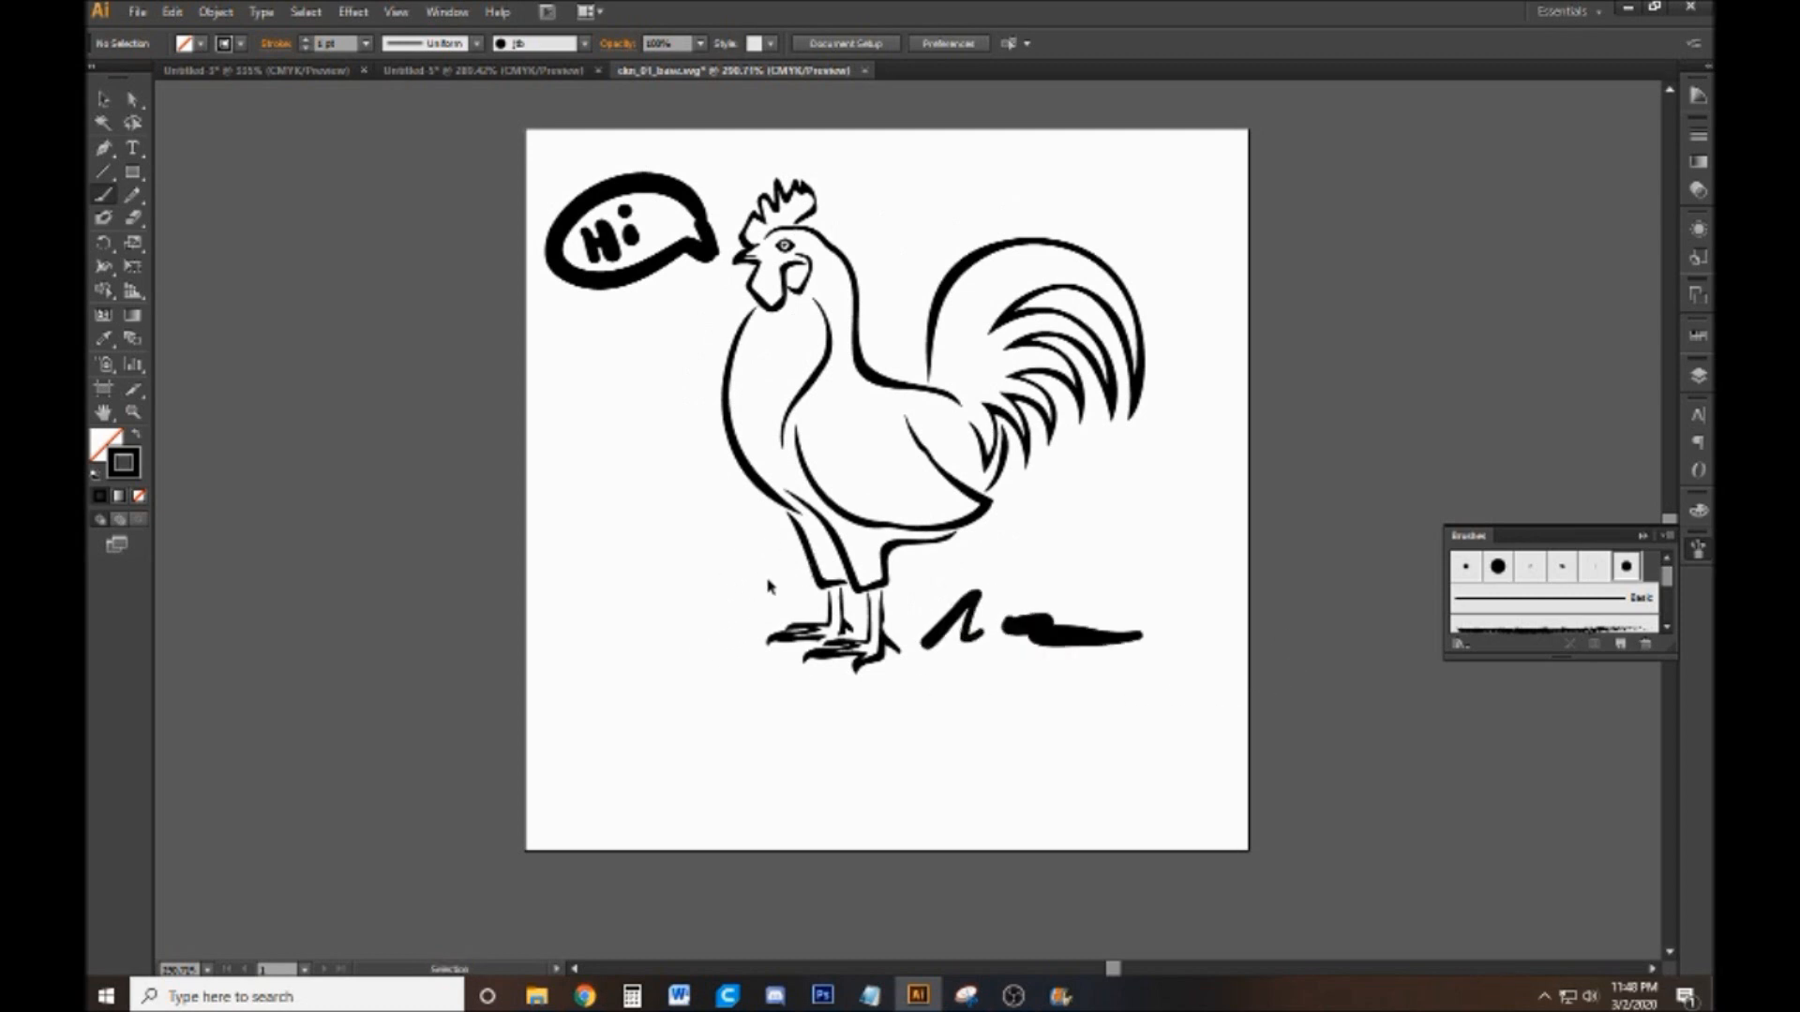
key("ctrl+z")
key("ctrl+z")
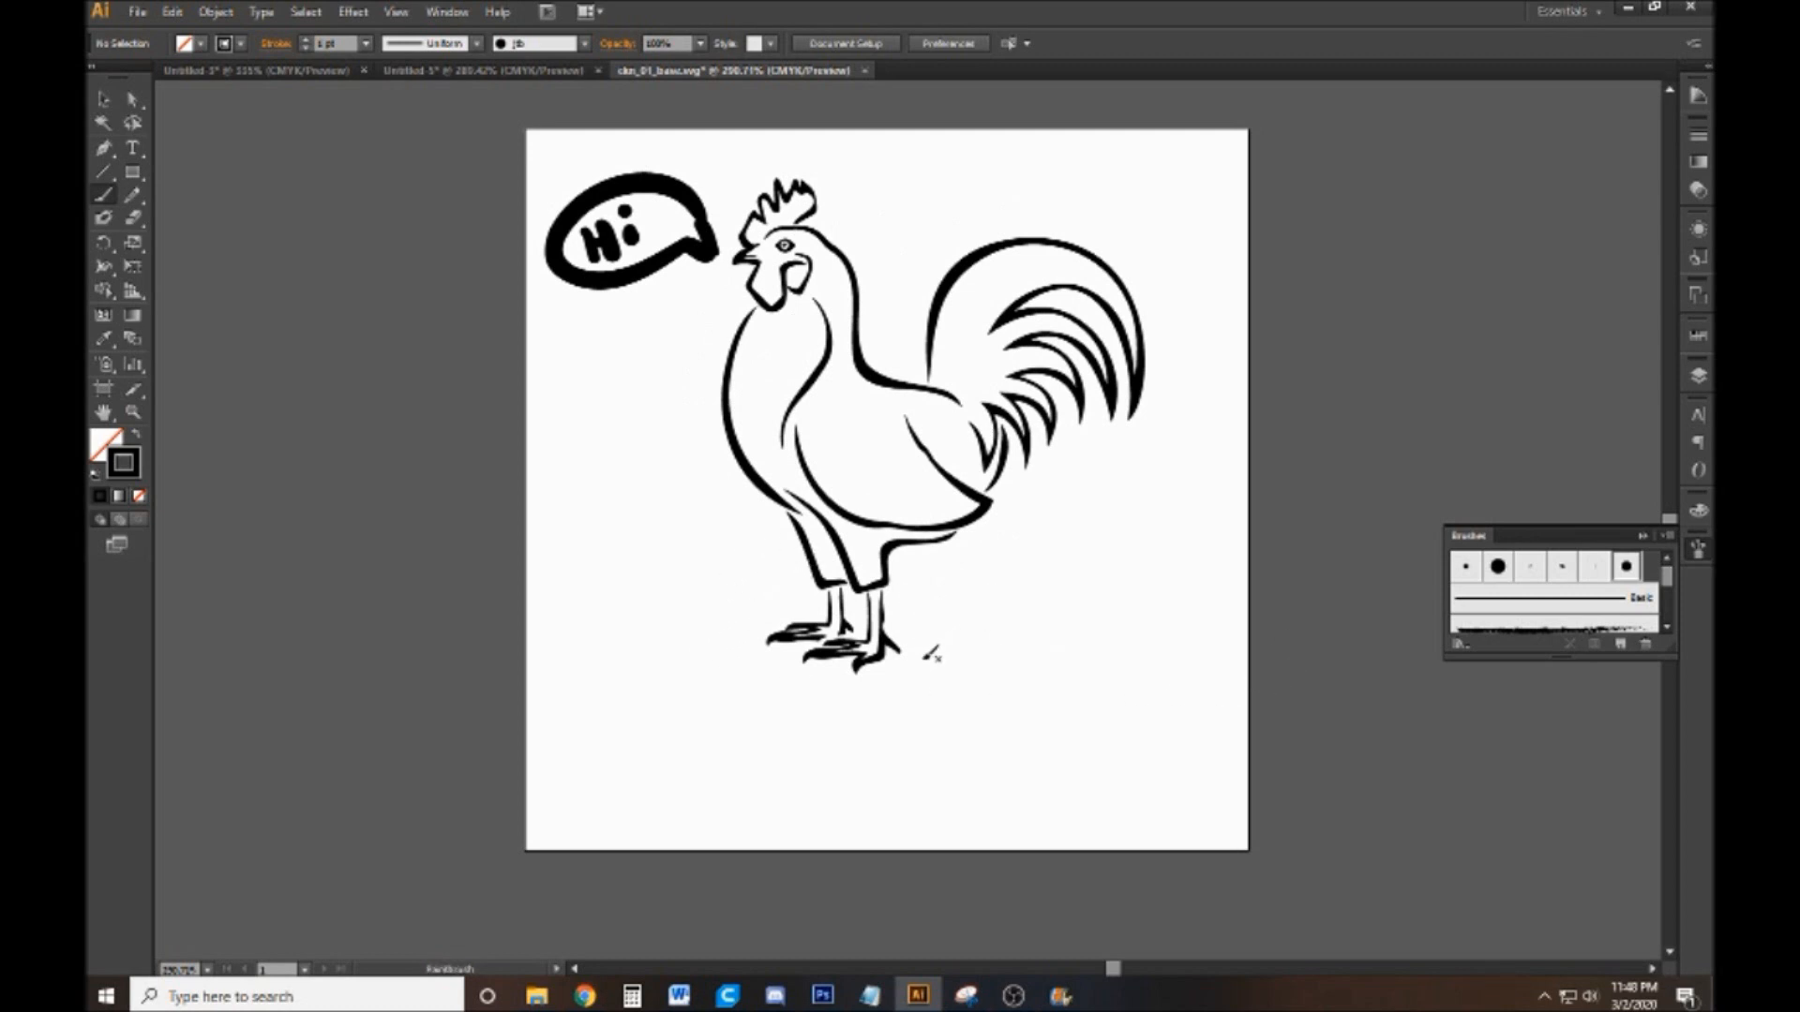
mouse_move(926, 655)
left_mouse_down()
mouse_move(985, 612)
mouse_move(1043, 647)
left_mouse_up()
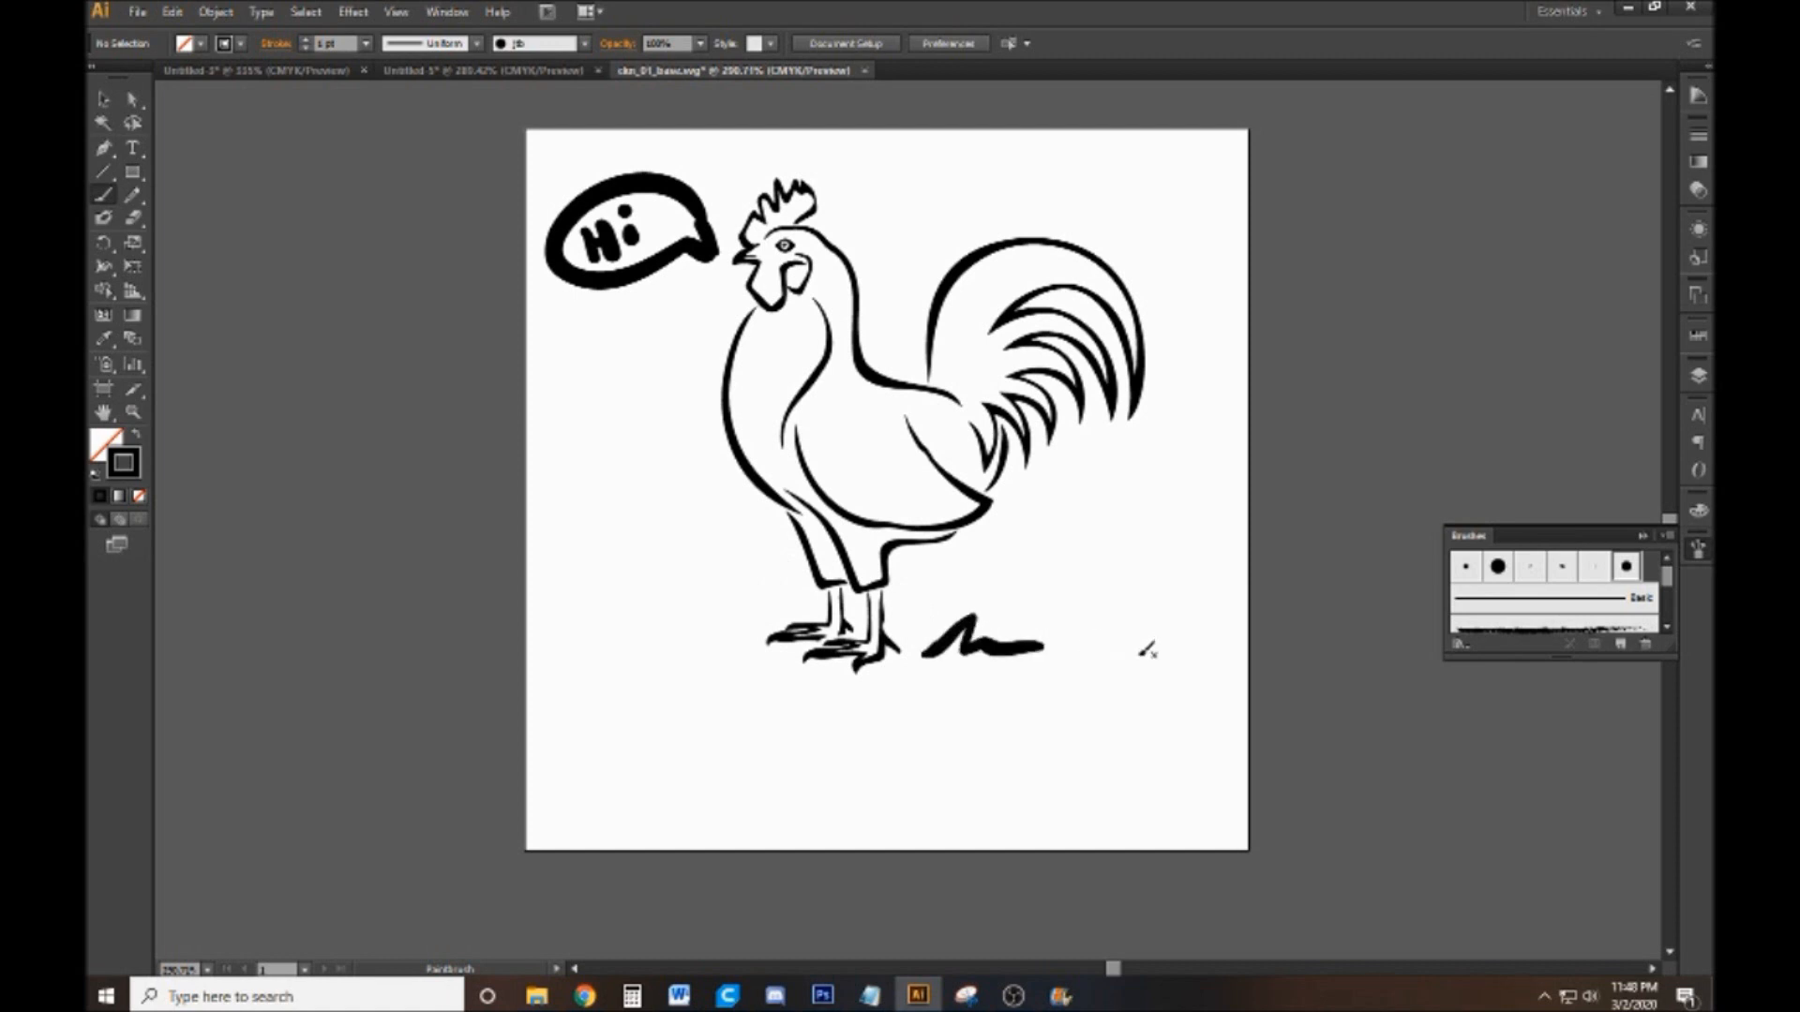
mouse_move(730, 640)
left_mouse_down()
mouse_move(698, 619)
mouse_move(604, 638)
left_mouse_up()
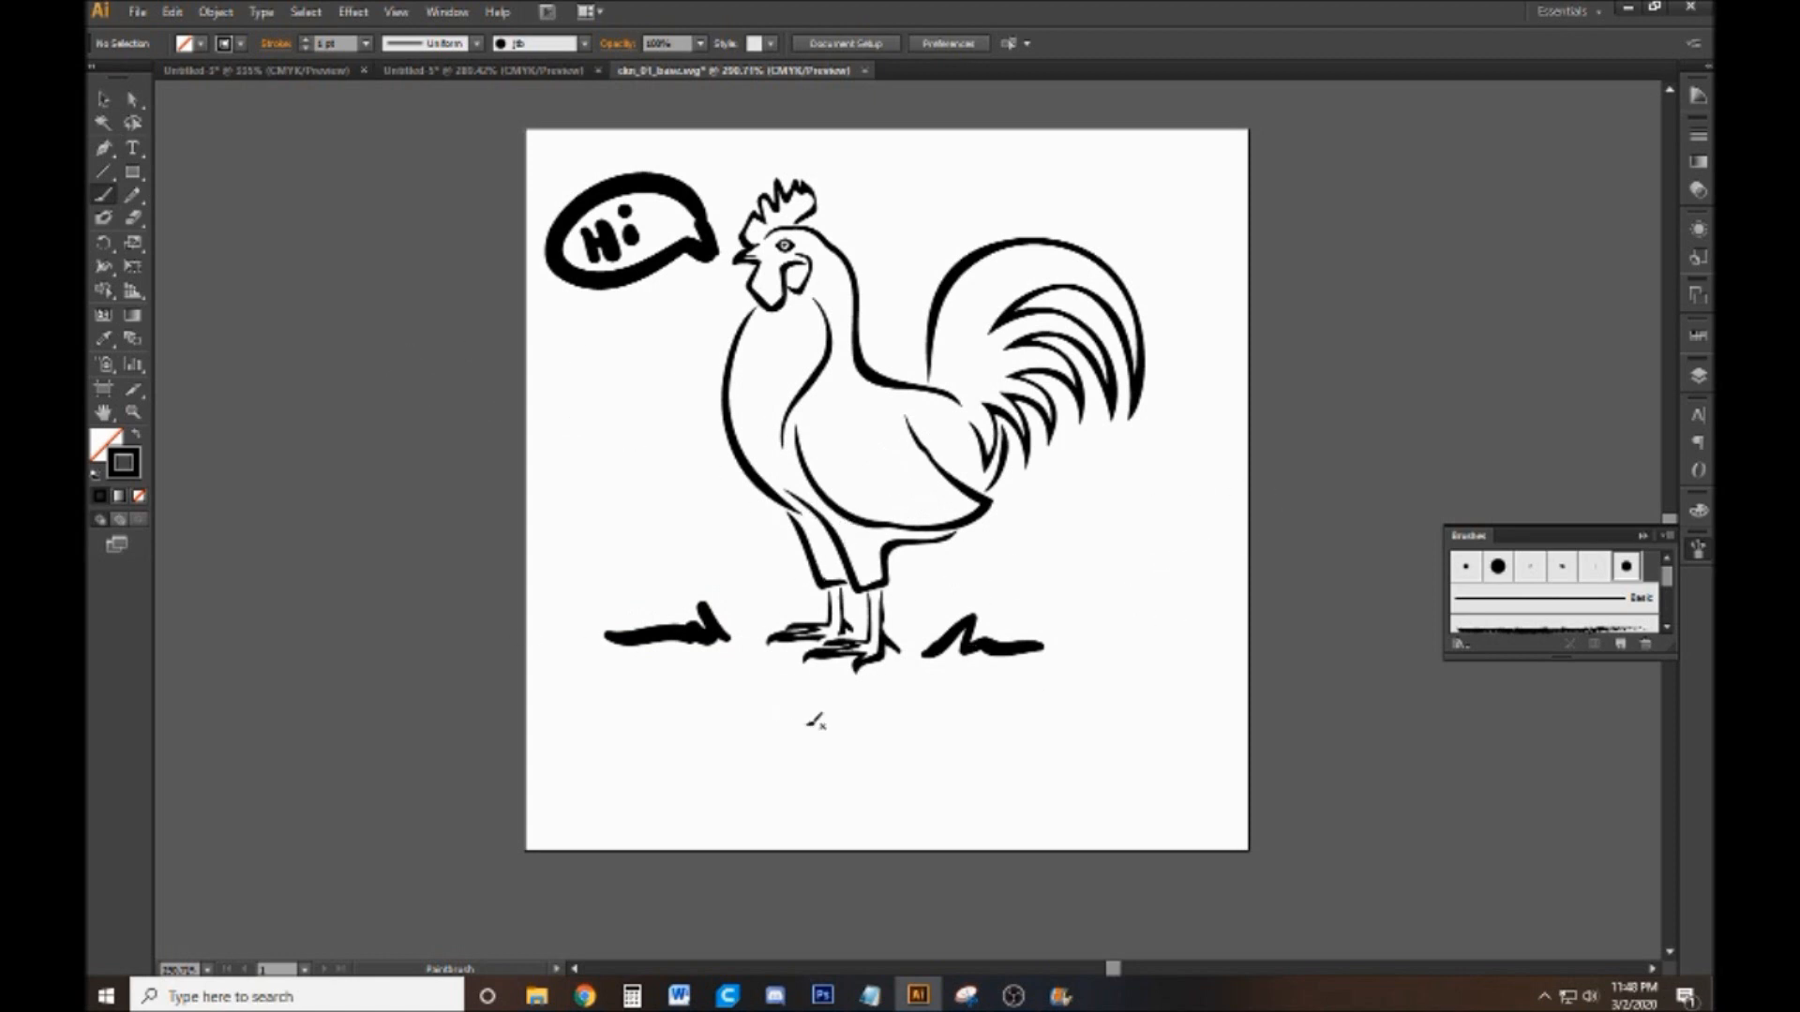
Compare the earlier artwork on Layer 3 with the new brushwork on Layer 4 by switching their visibility
left_click(1698, 375)
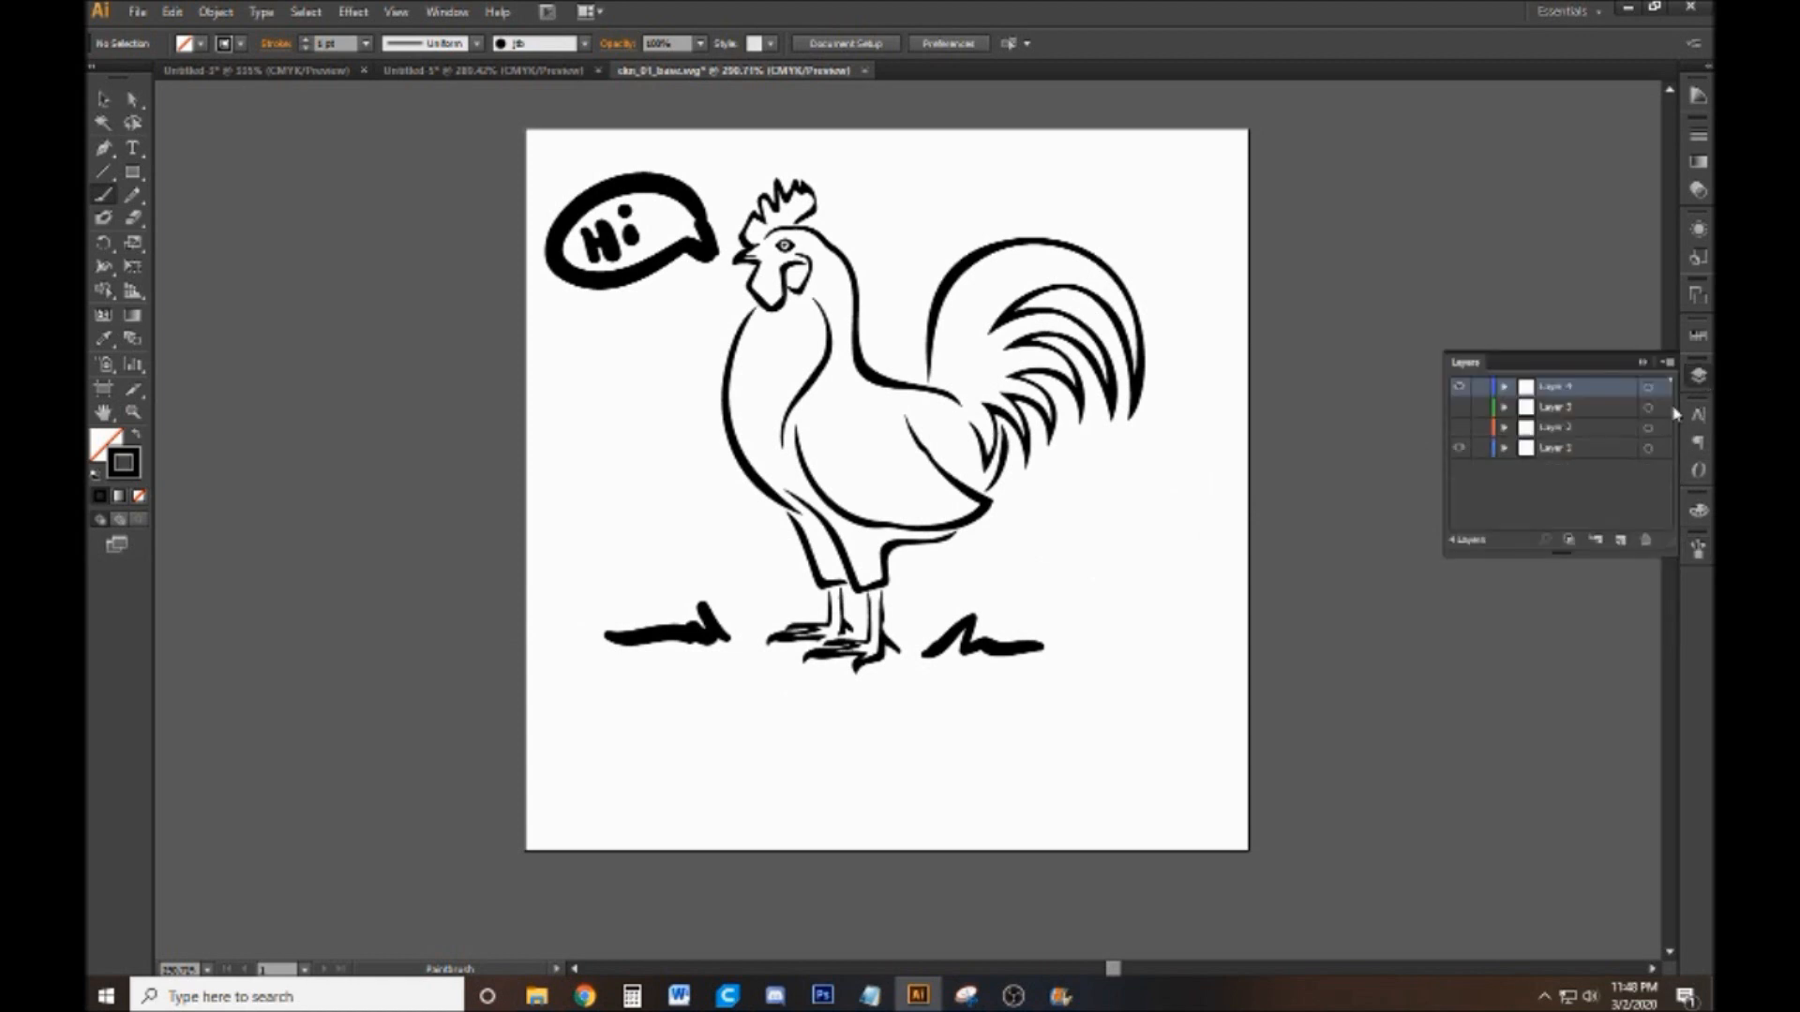
left_click(1460, 410)
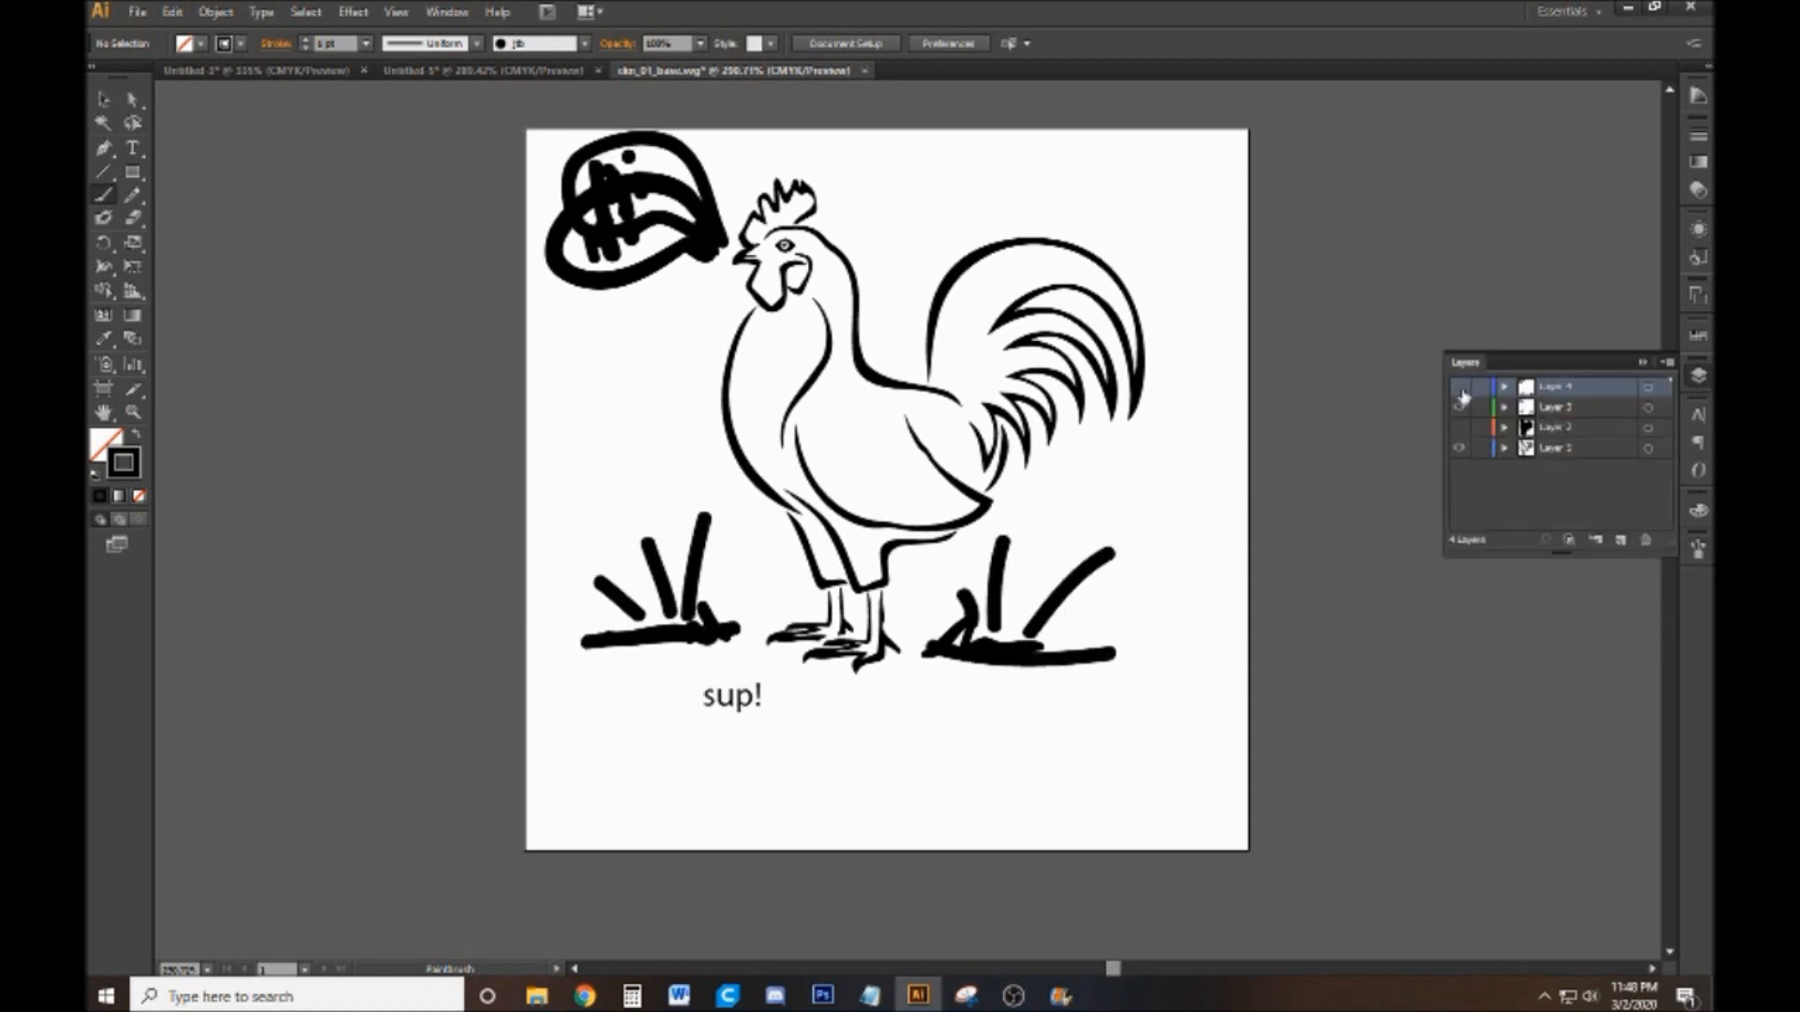
left_click(1462, 389)
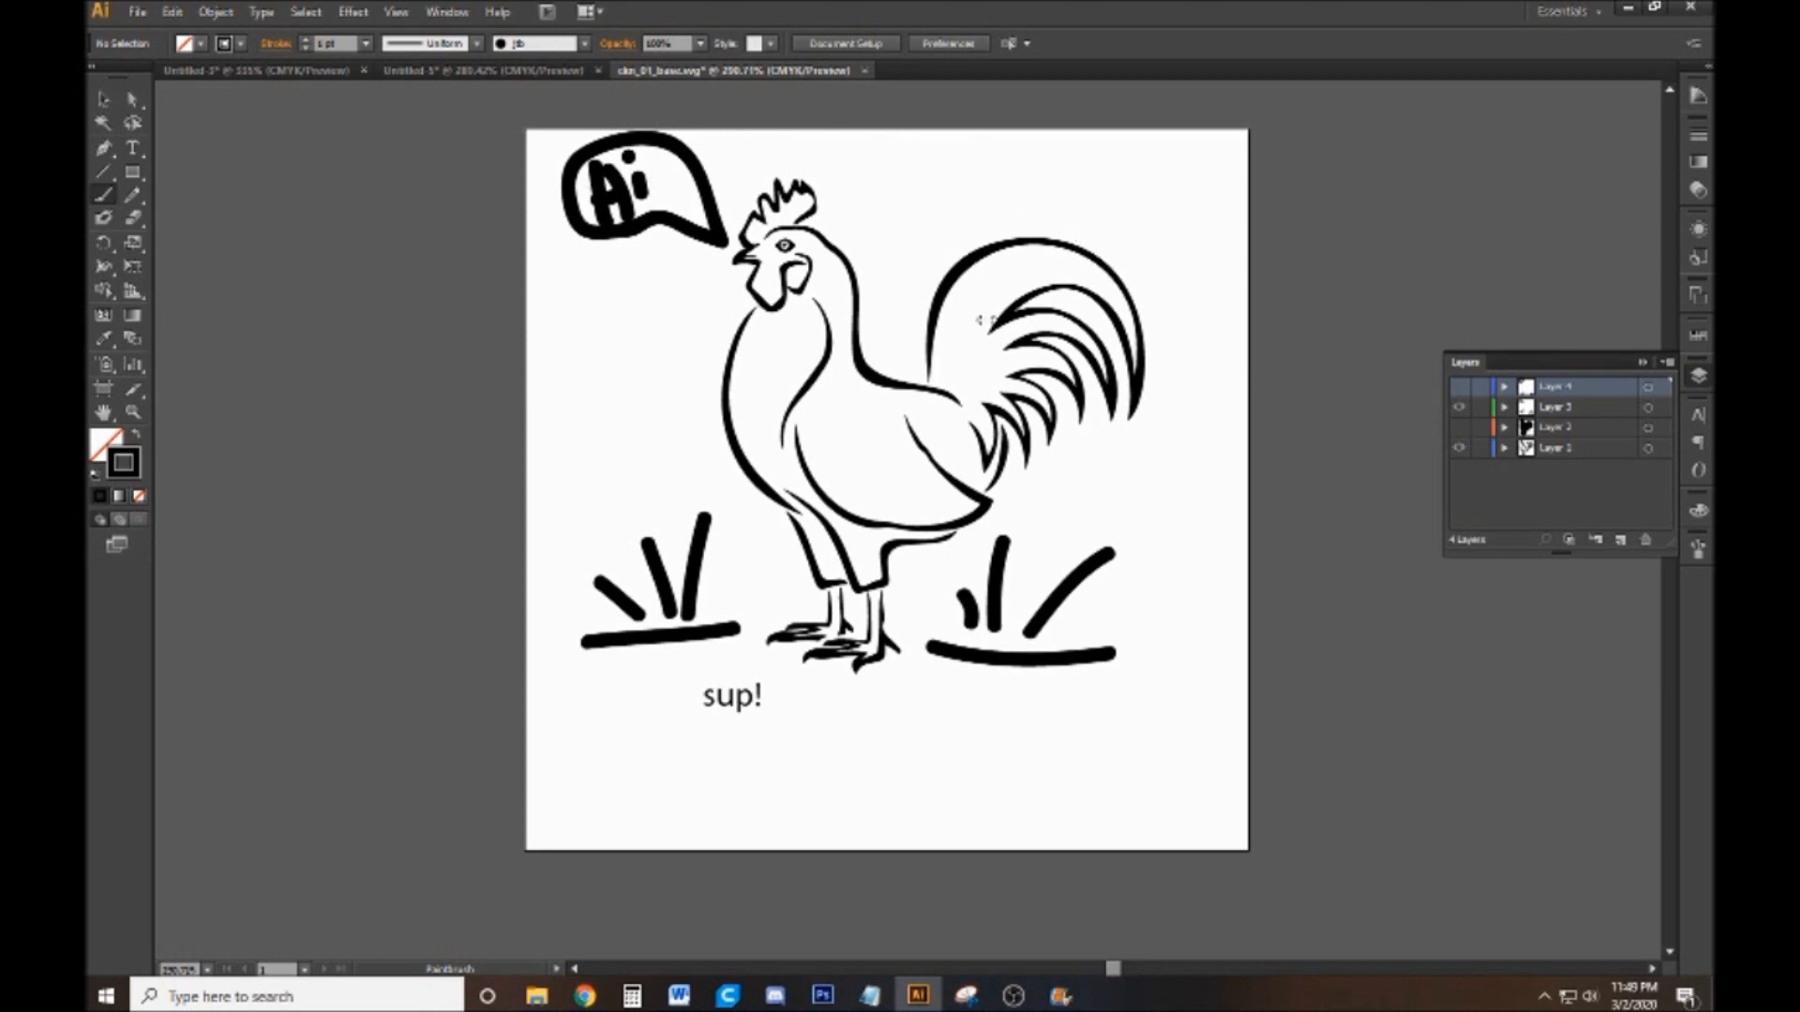
left_click(1460, 409)
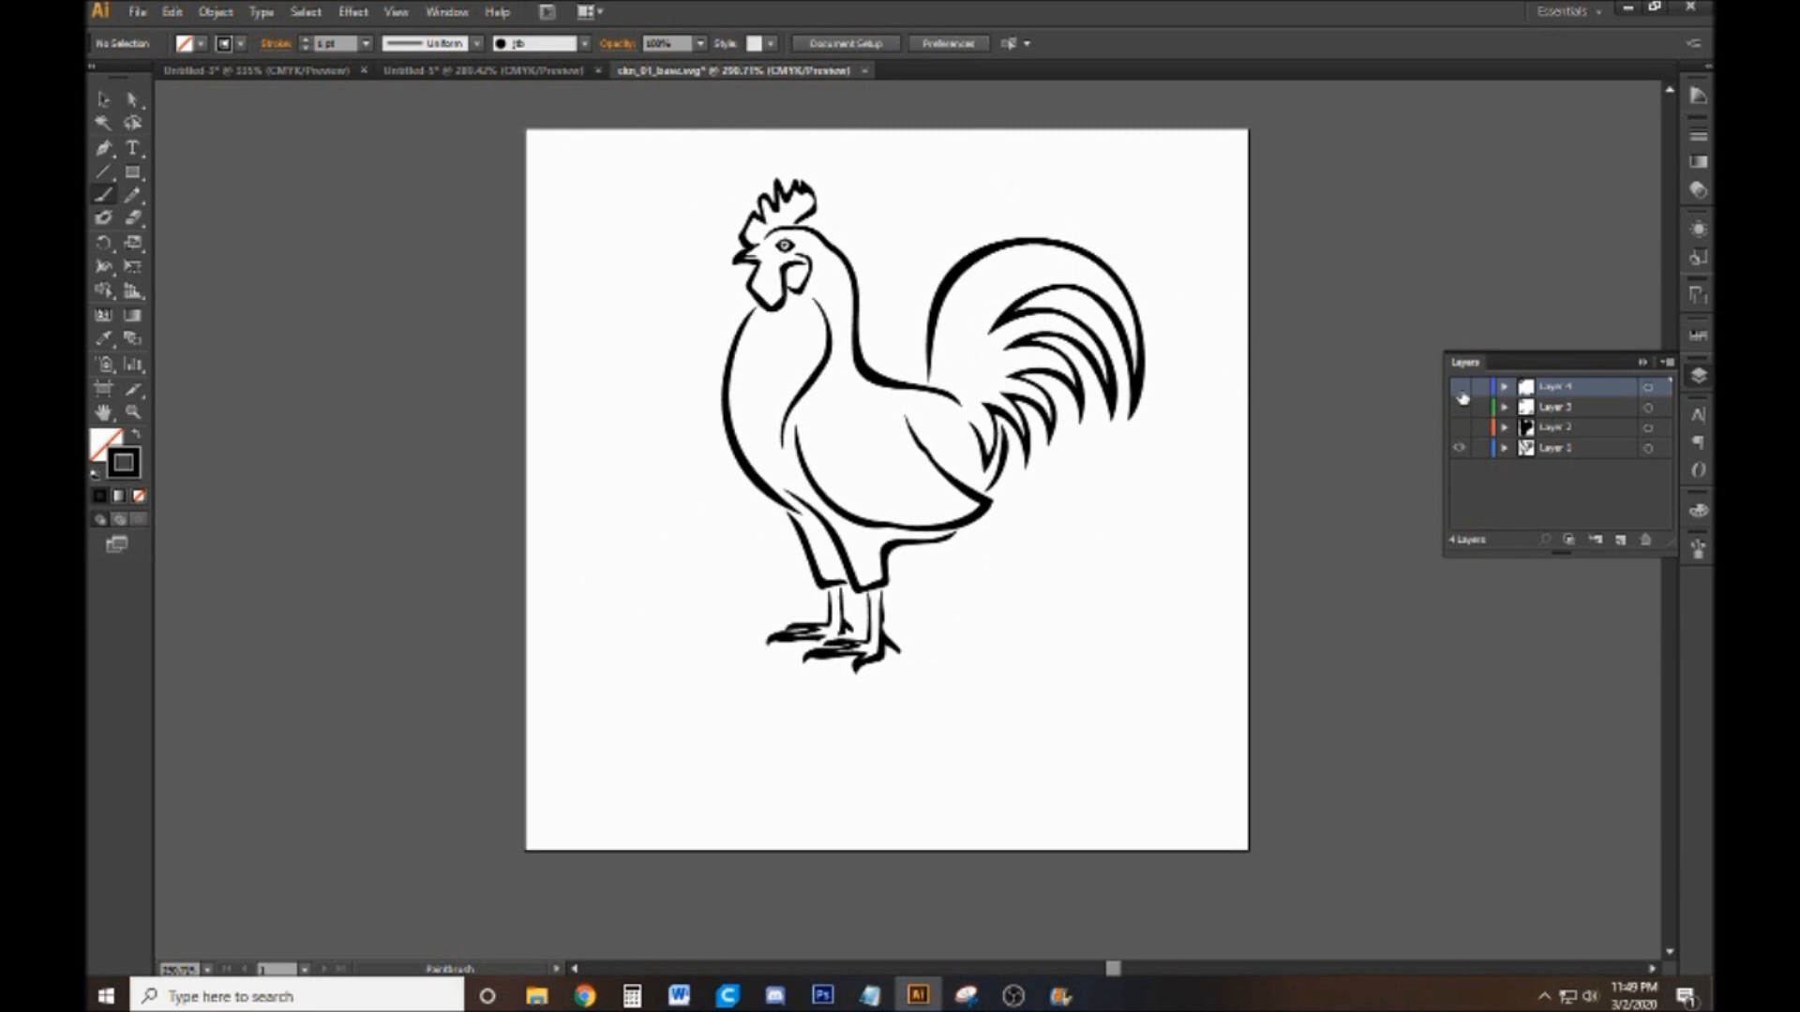
left_click(1460, 387)
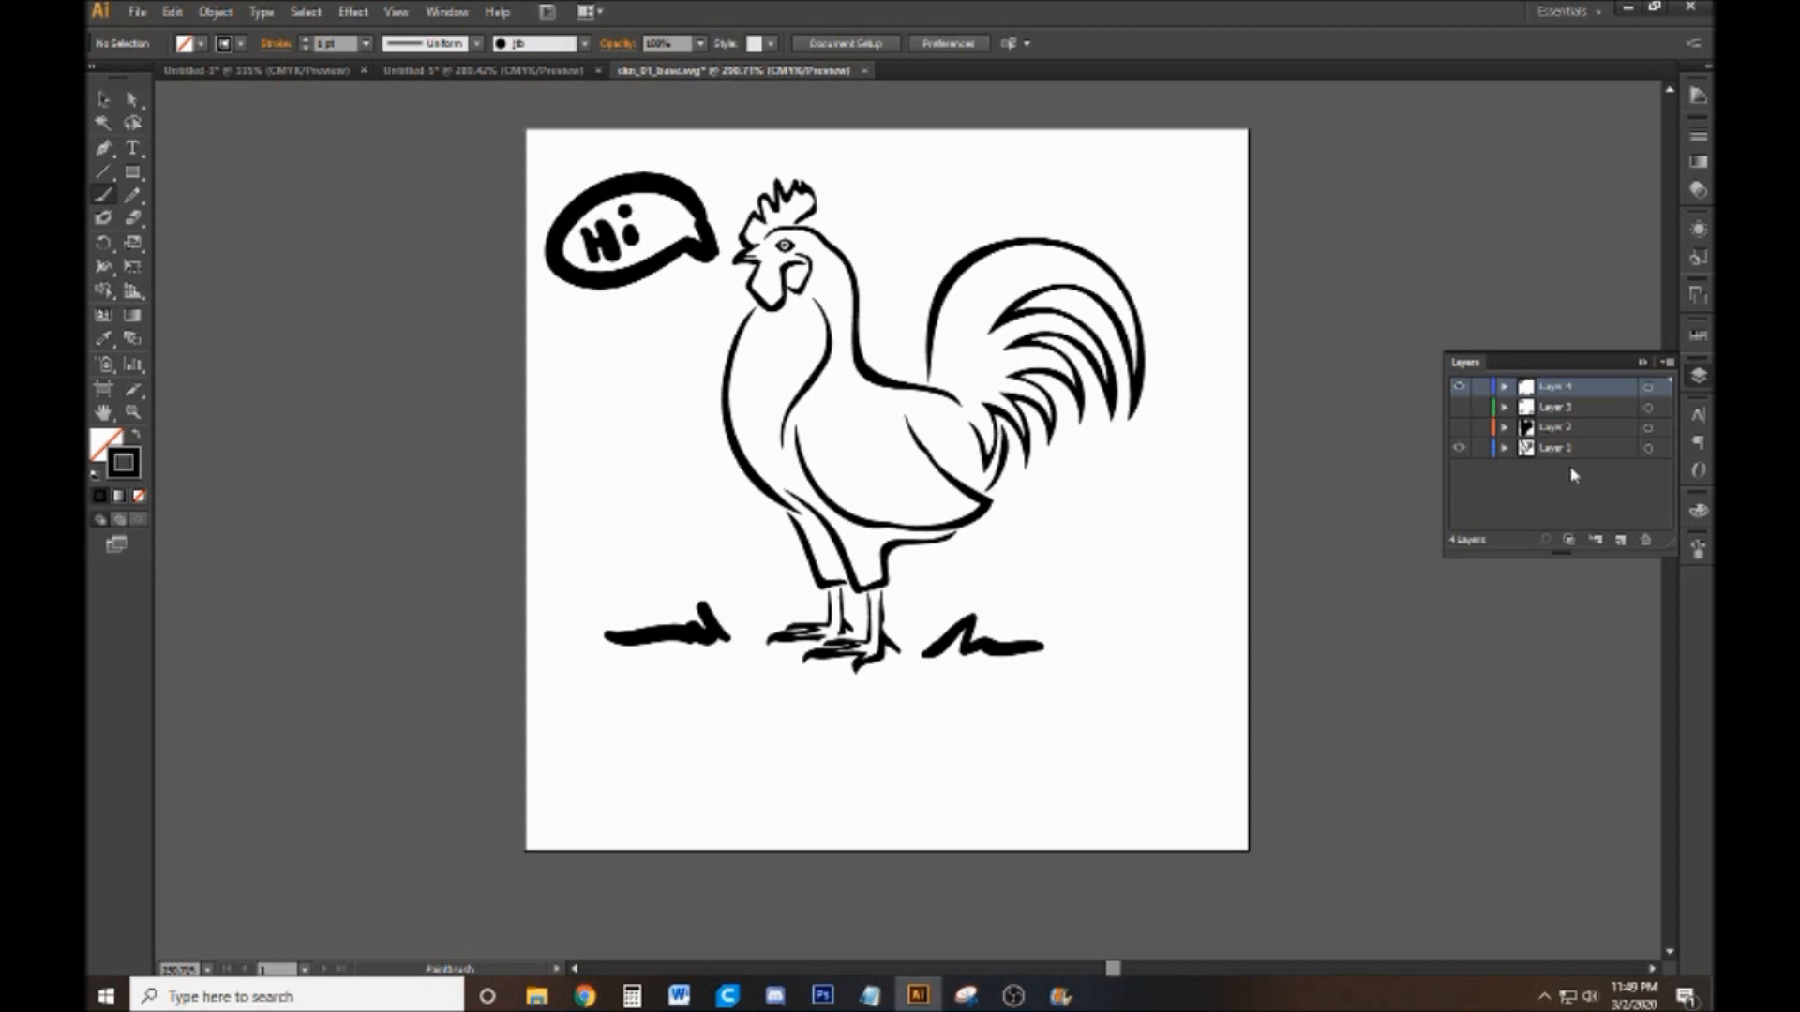
Add a new layer on top and paint a thick closed outline around the rooster, speech bubble and grass
left_click(1620, 541)
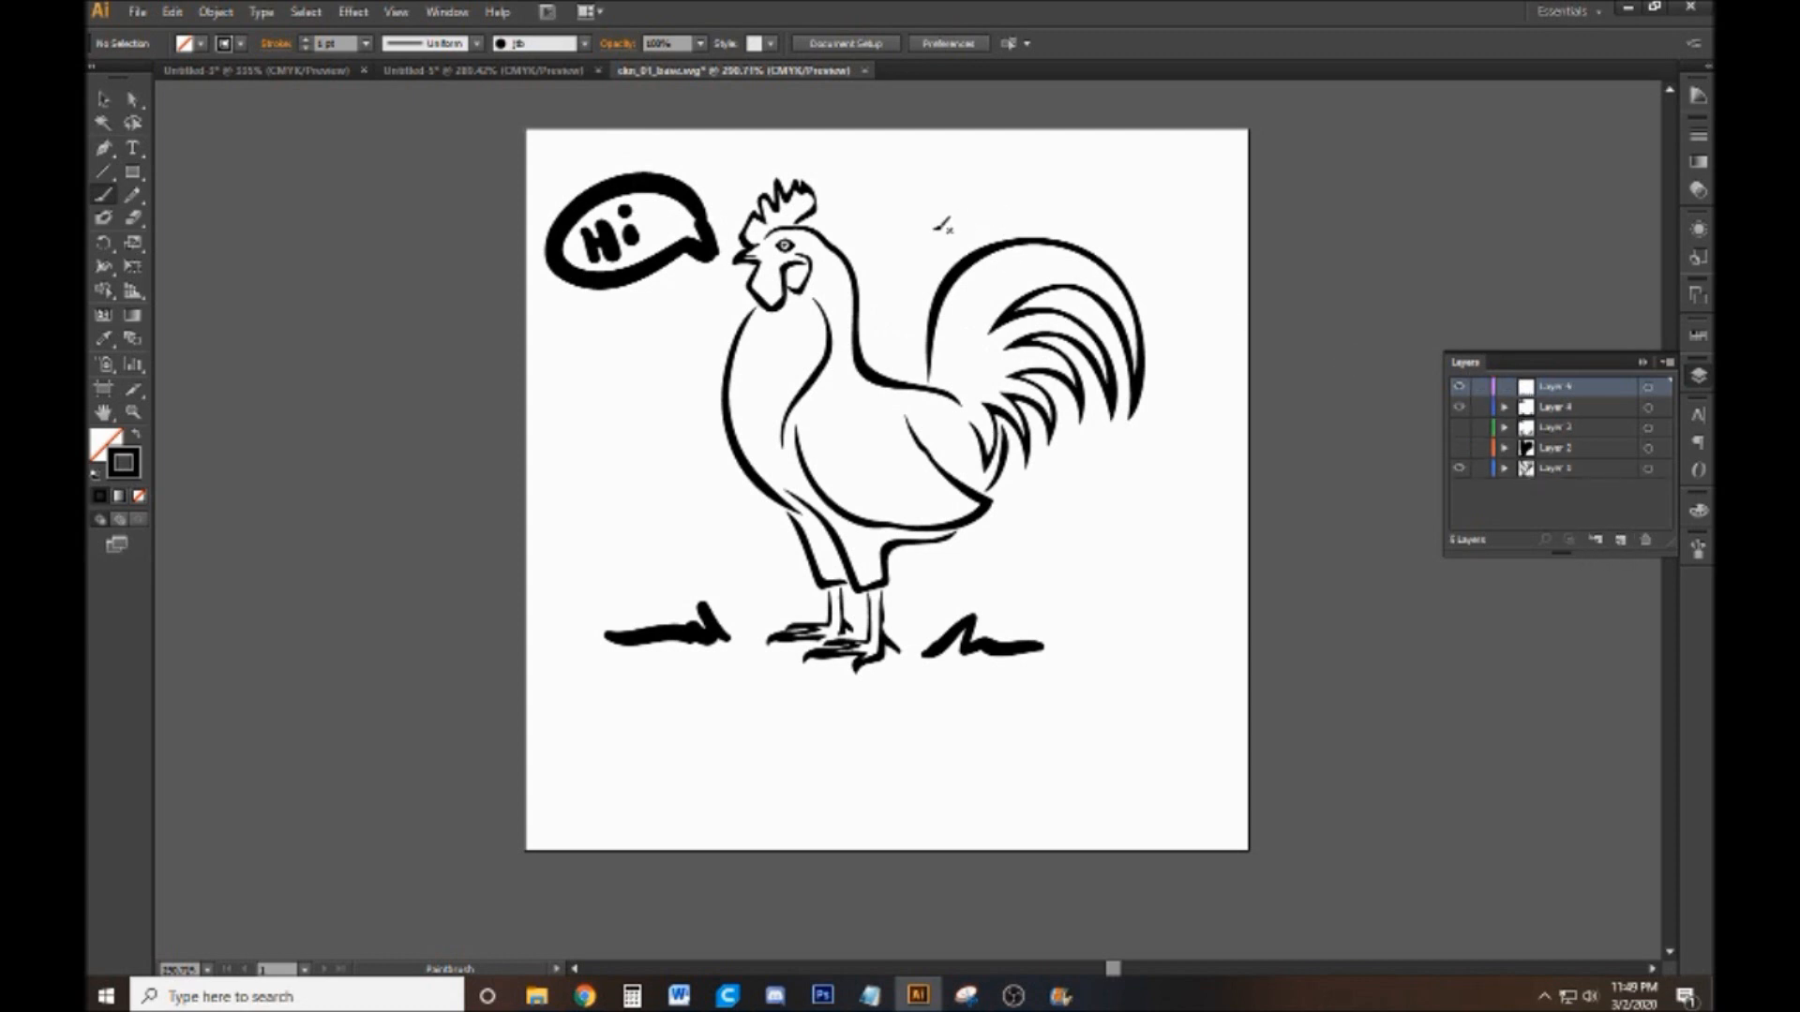
mouse_move(975, 580)
left_mouse_down()
mouse_move(1027, 525)
mouse_move(1148, 470)
mouse_move(1196, 381)
mouse_move(1176, 280)
mouse_move(1015, 169)
mouse_move(856, 201)
mouse_move(782, 165)
mouse_move(697, 171)
mouse_move(547, 213)
mouse_move(582, 268)
mouse_move(654, 311)
mouse_move(700, 429)
mouse_move(616, 580)
mouse_move(608, 641)
mouse_move(650, 668)
mouse_move(1062, 668)
mouse_move(1075, 636)
mouse_move(982, 574)
left_mouse_up()
Select the thick outline around the artwork and fill it with black to make a solid silhouette
left_click(103, 99)
left_click(684, 178)
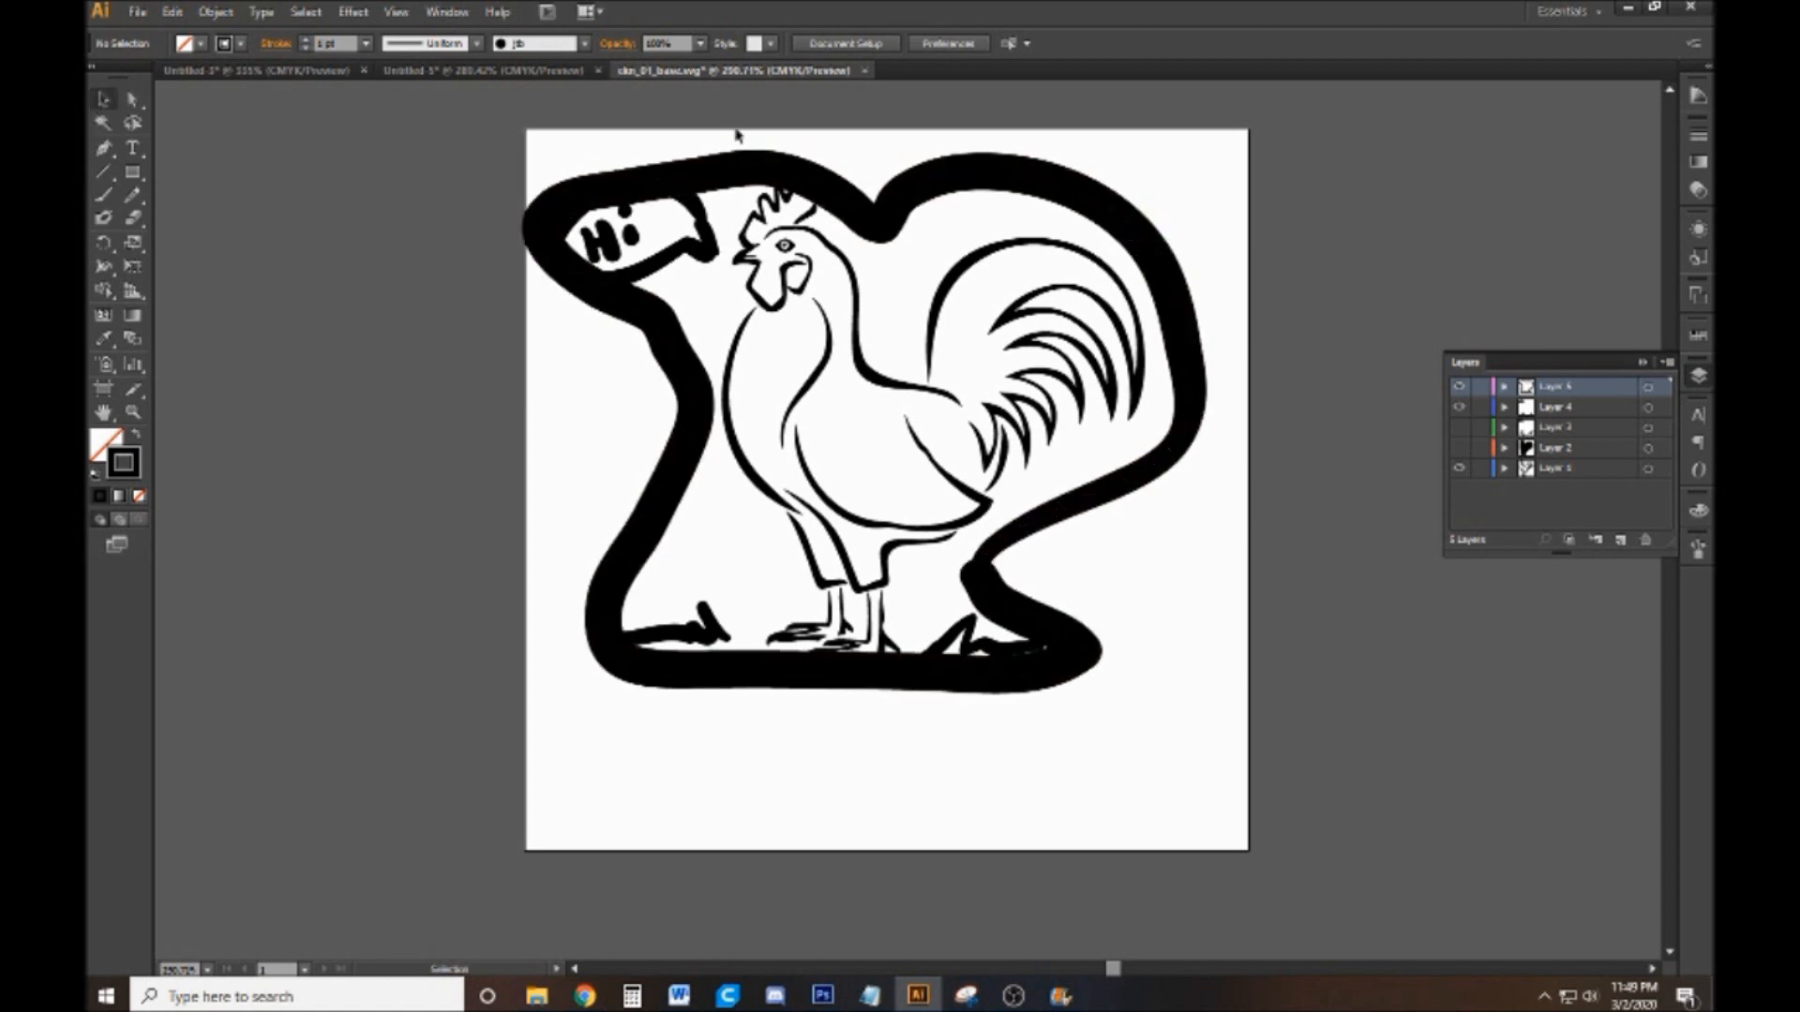
left_click(200, 44)
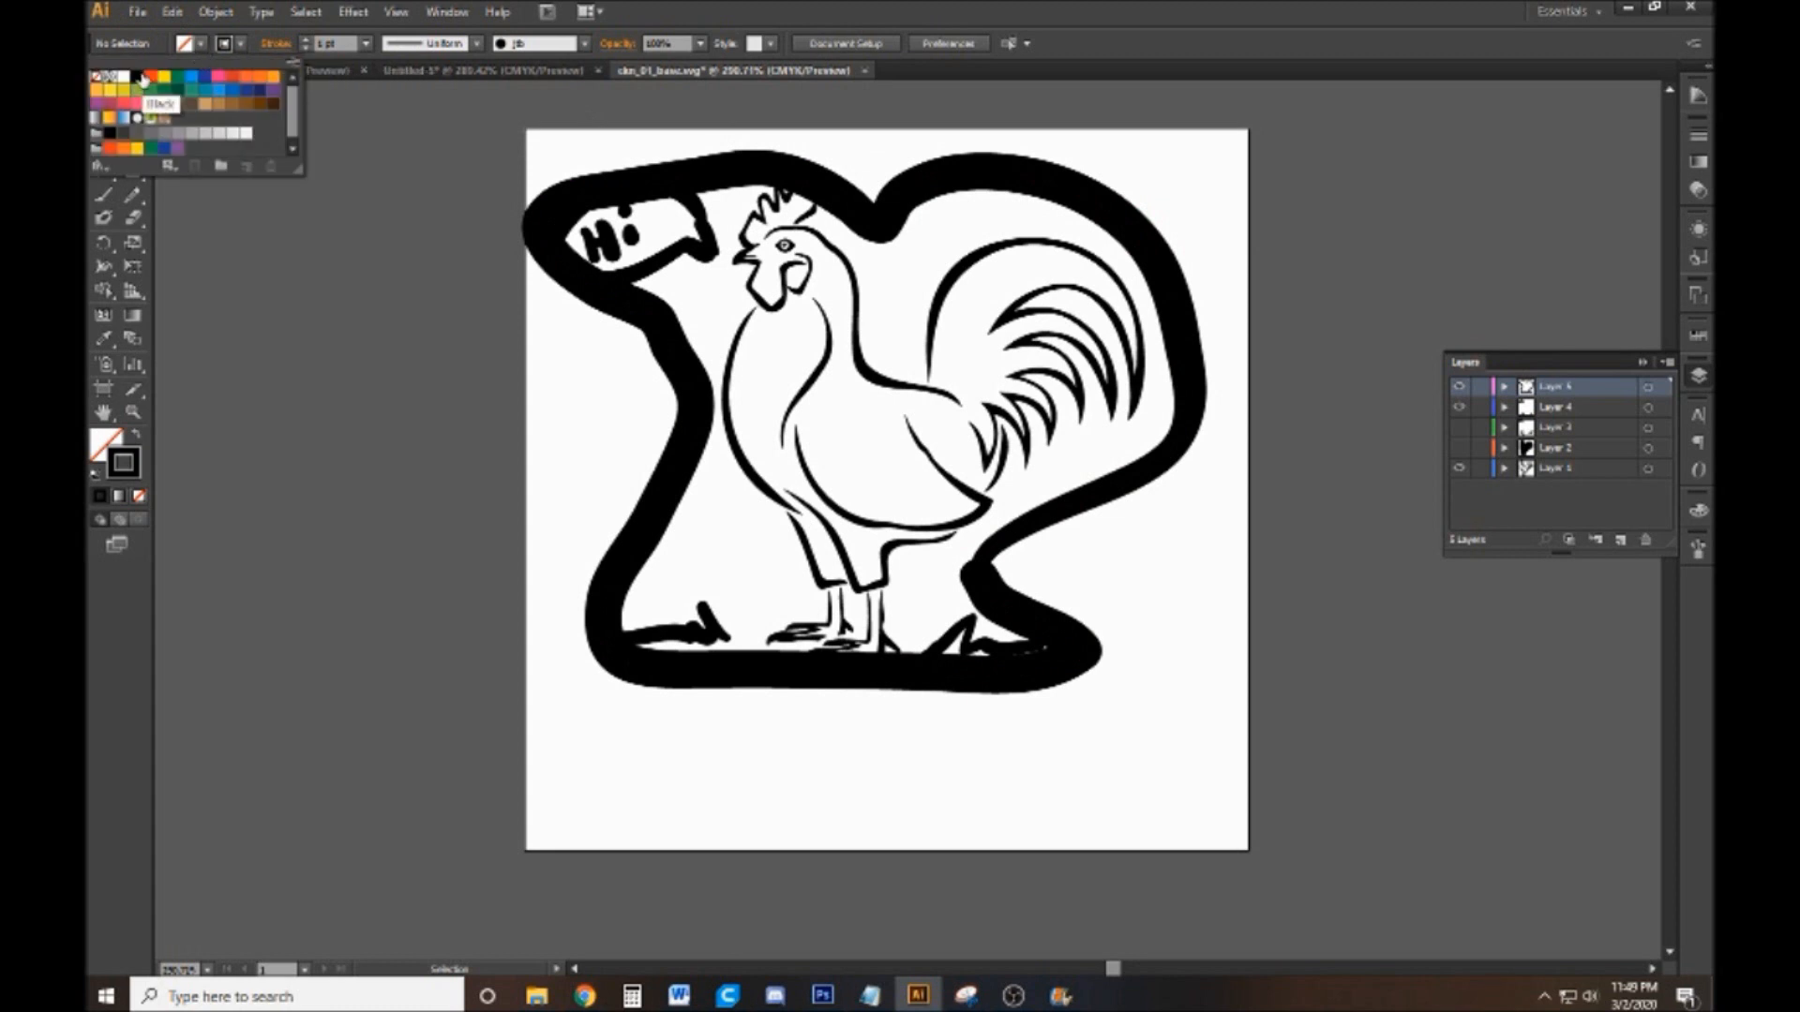
left_click(140, 79)
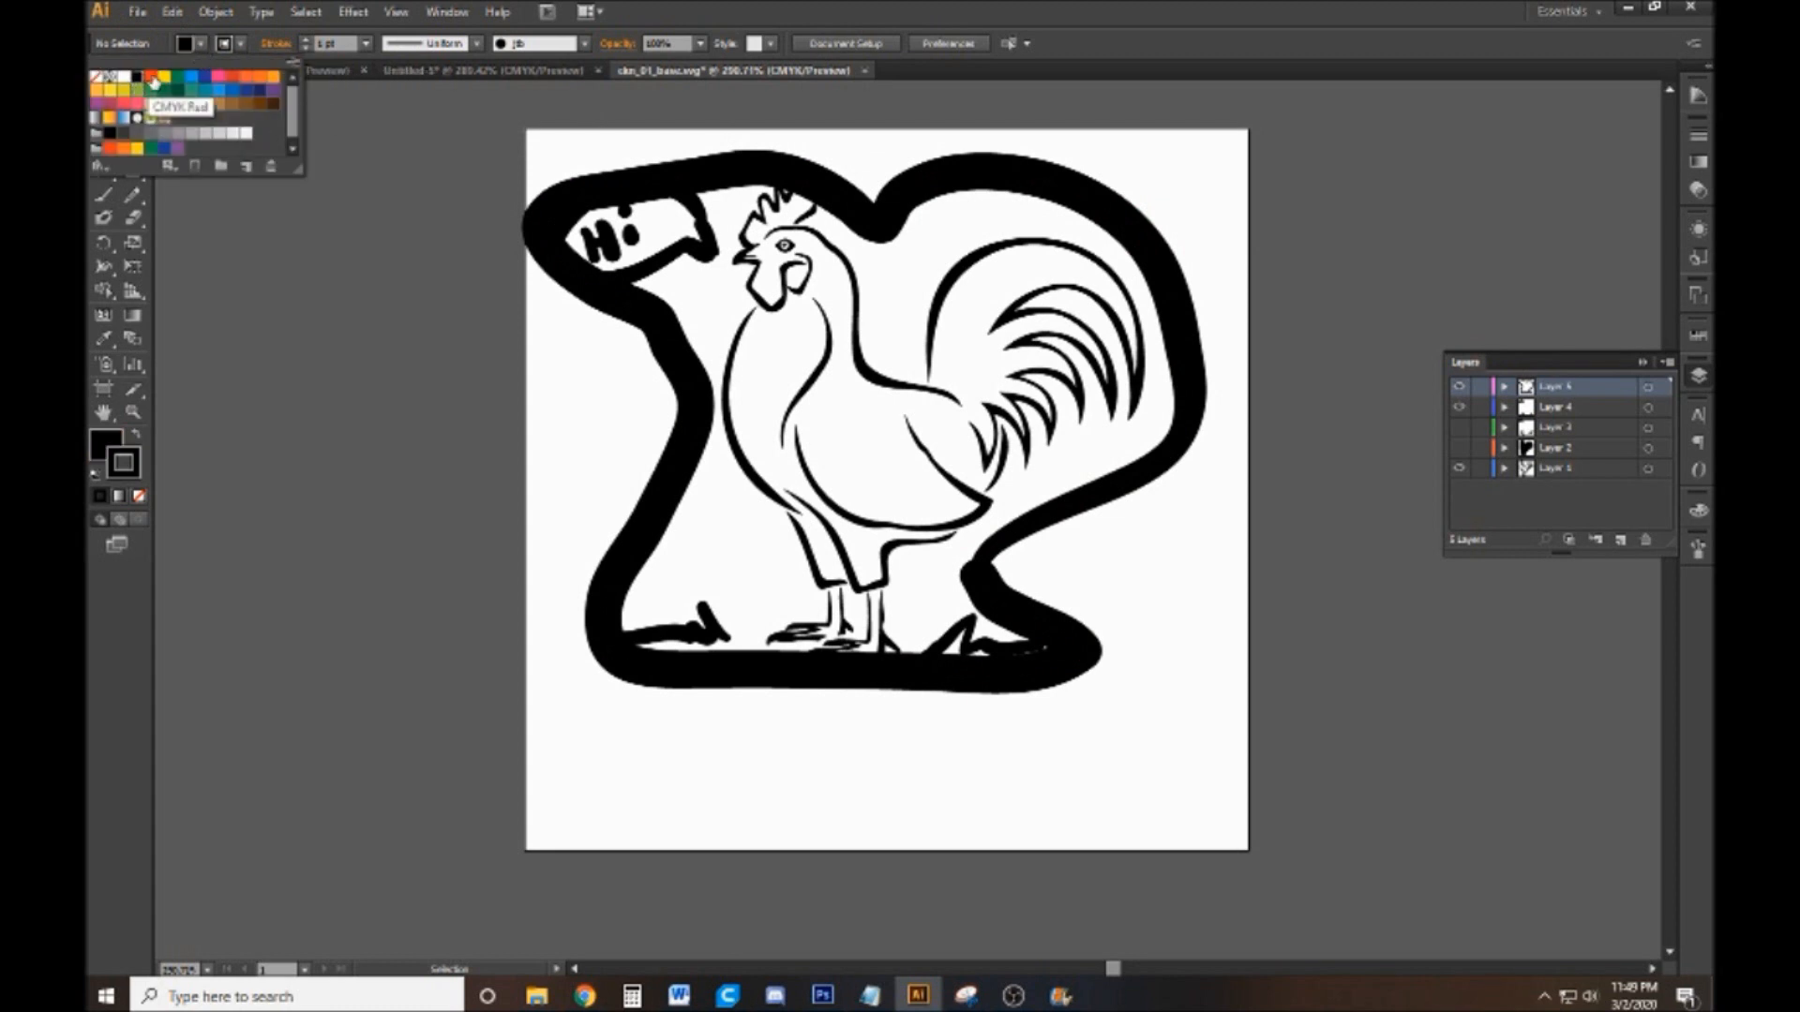
left_click(1048, 211)
left_click(825, 172)
left_click(188, 44)
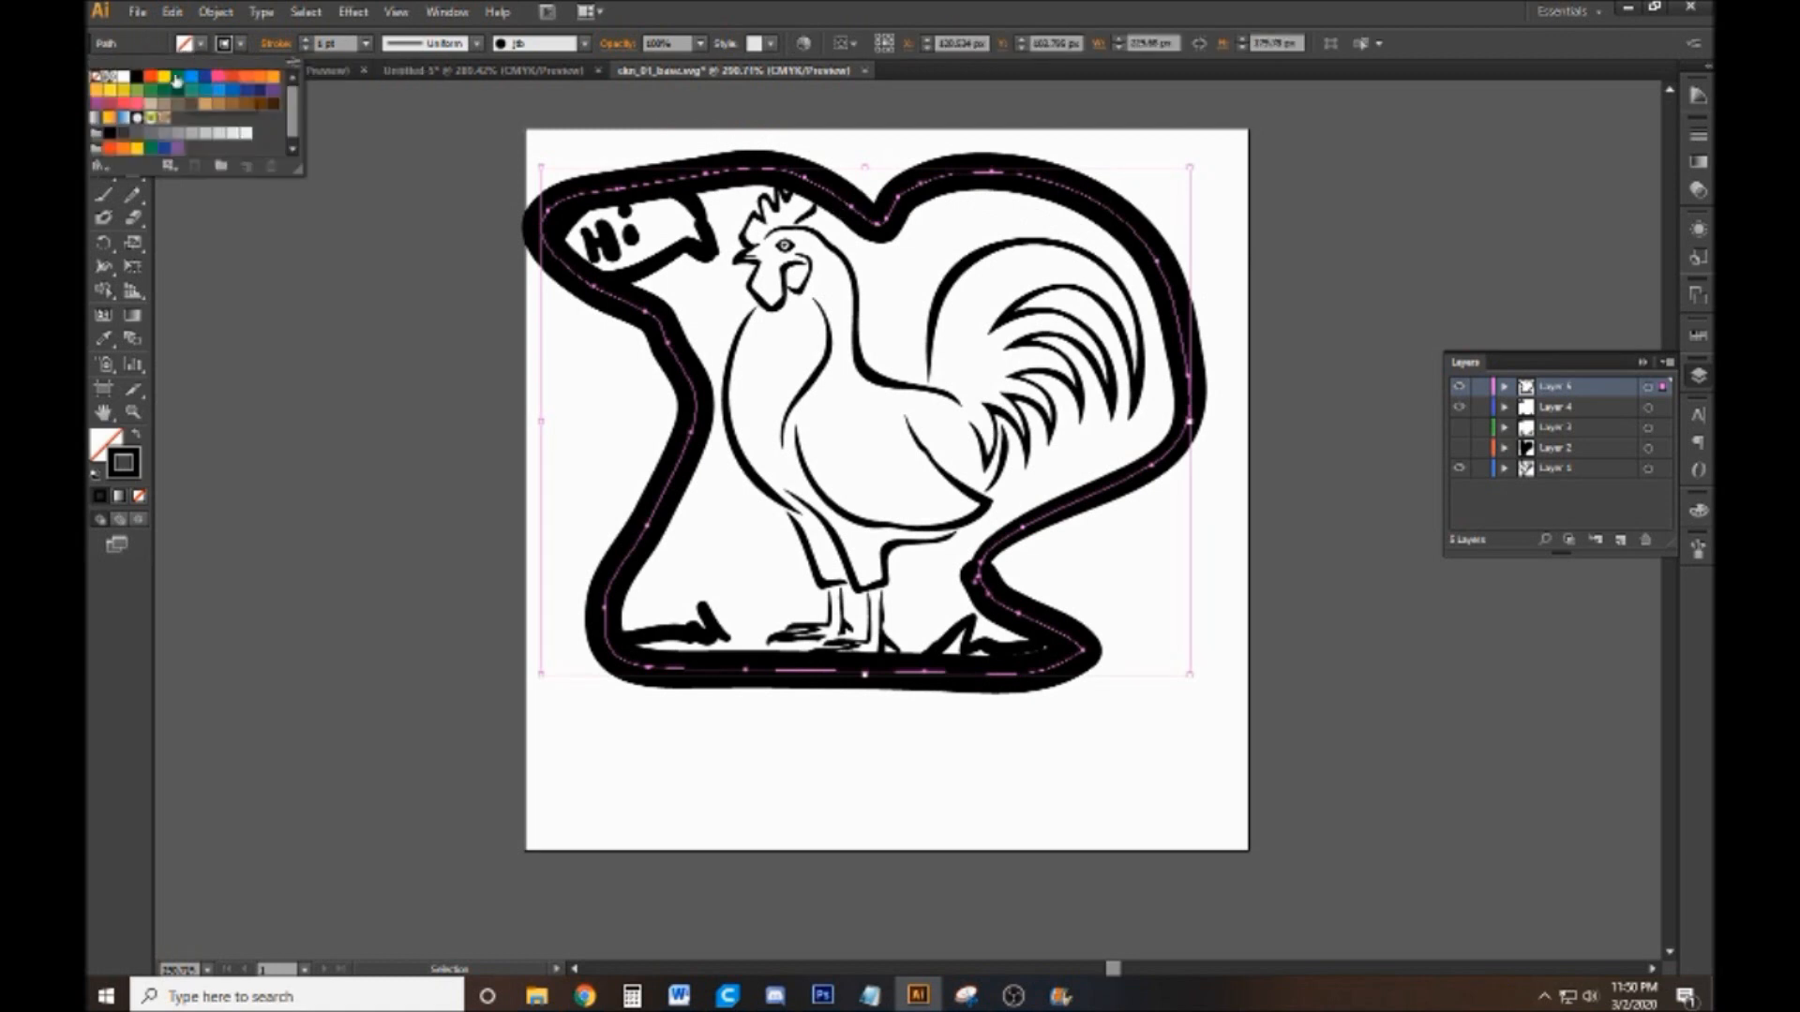
left_click(137, 76)
left_click(1339, 345)
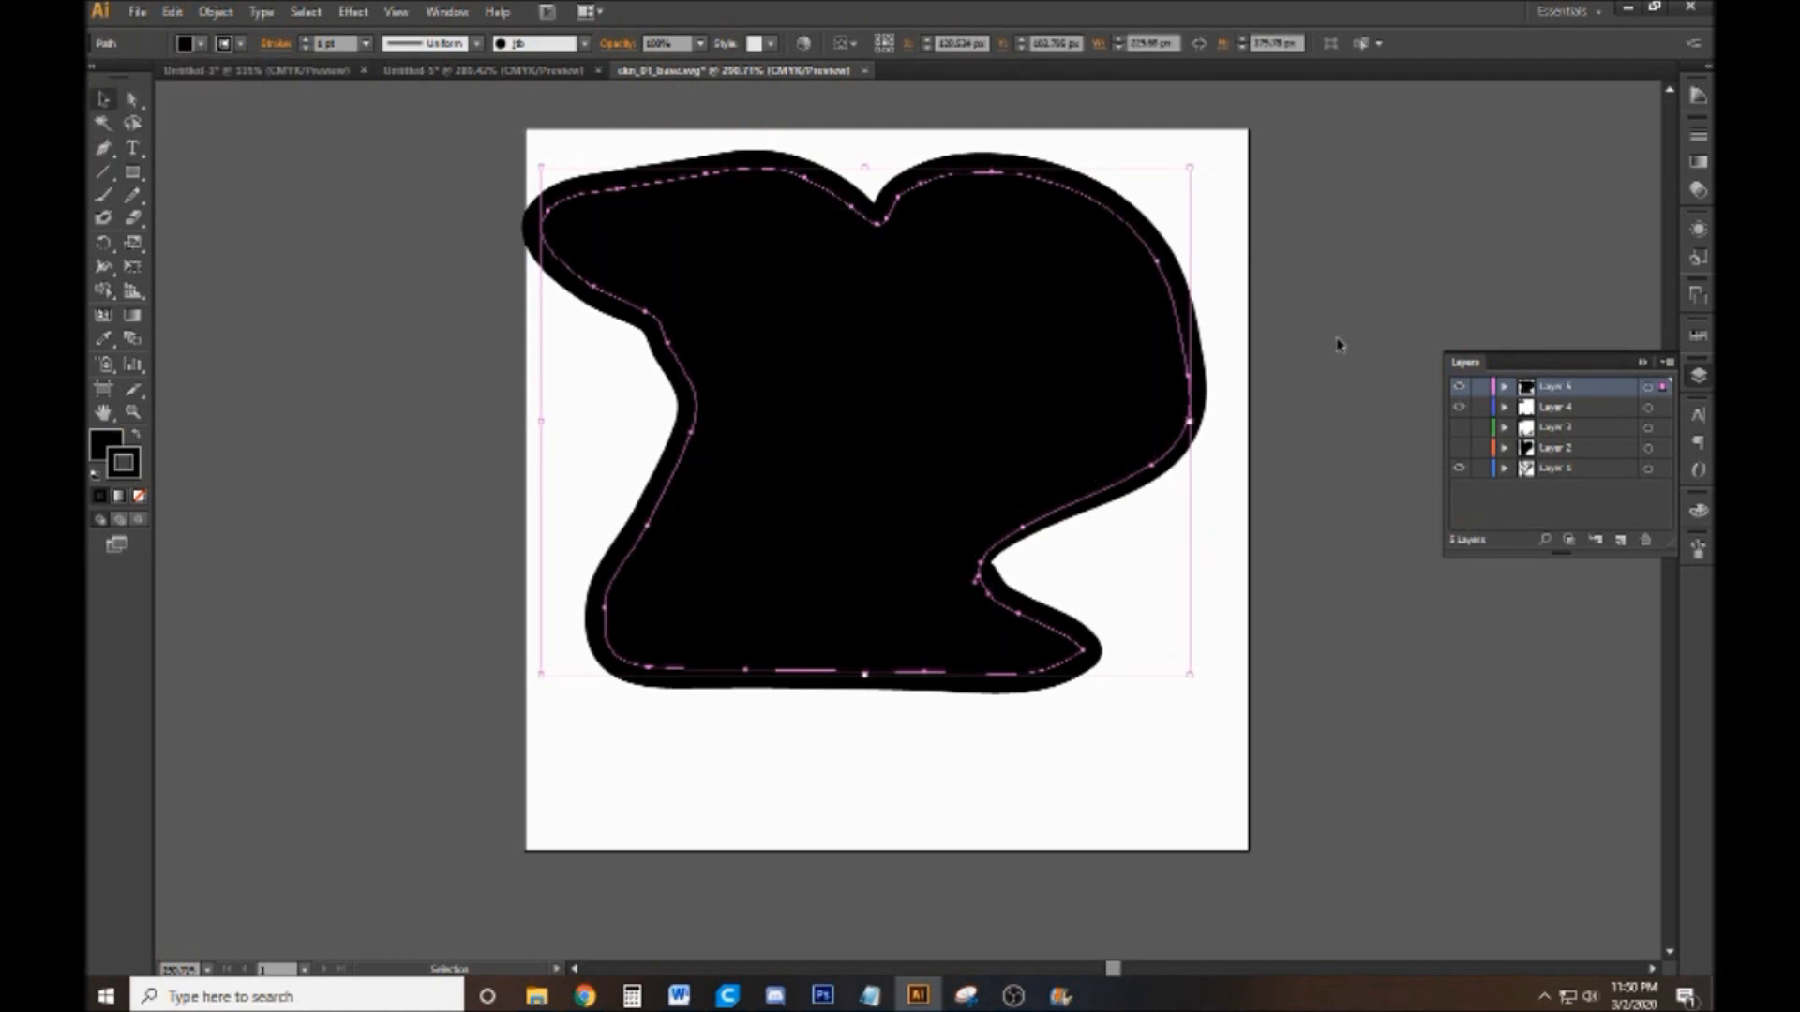
left_click(1426, 717)
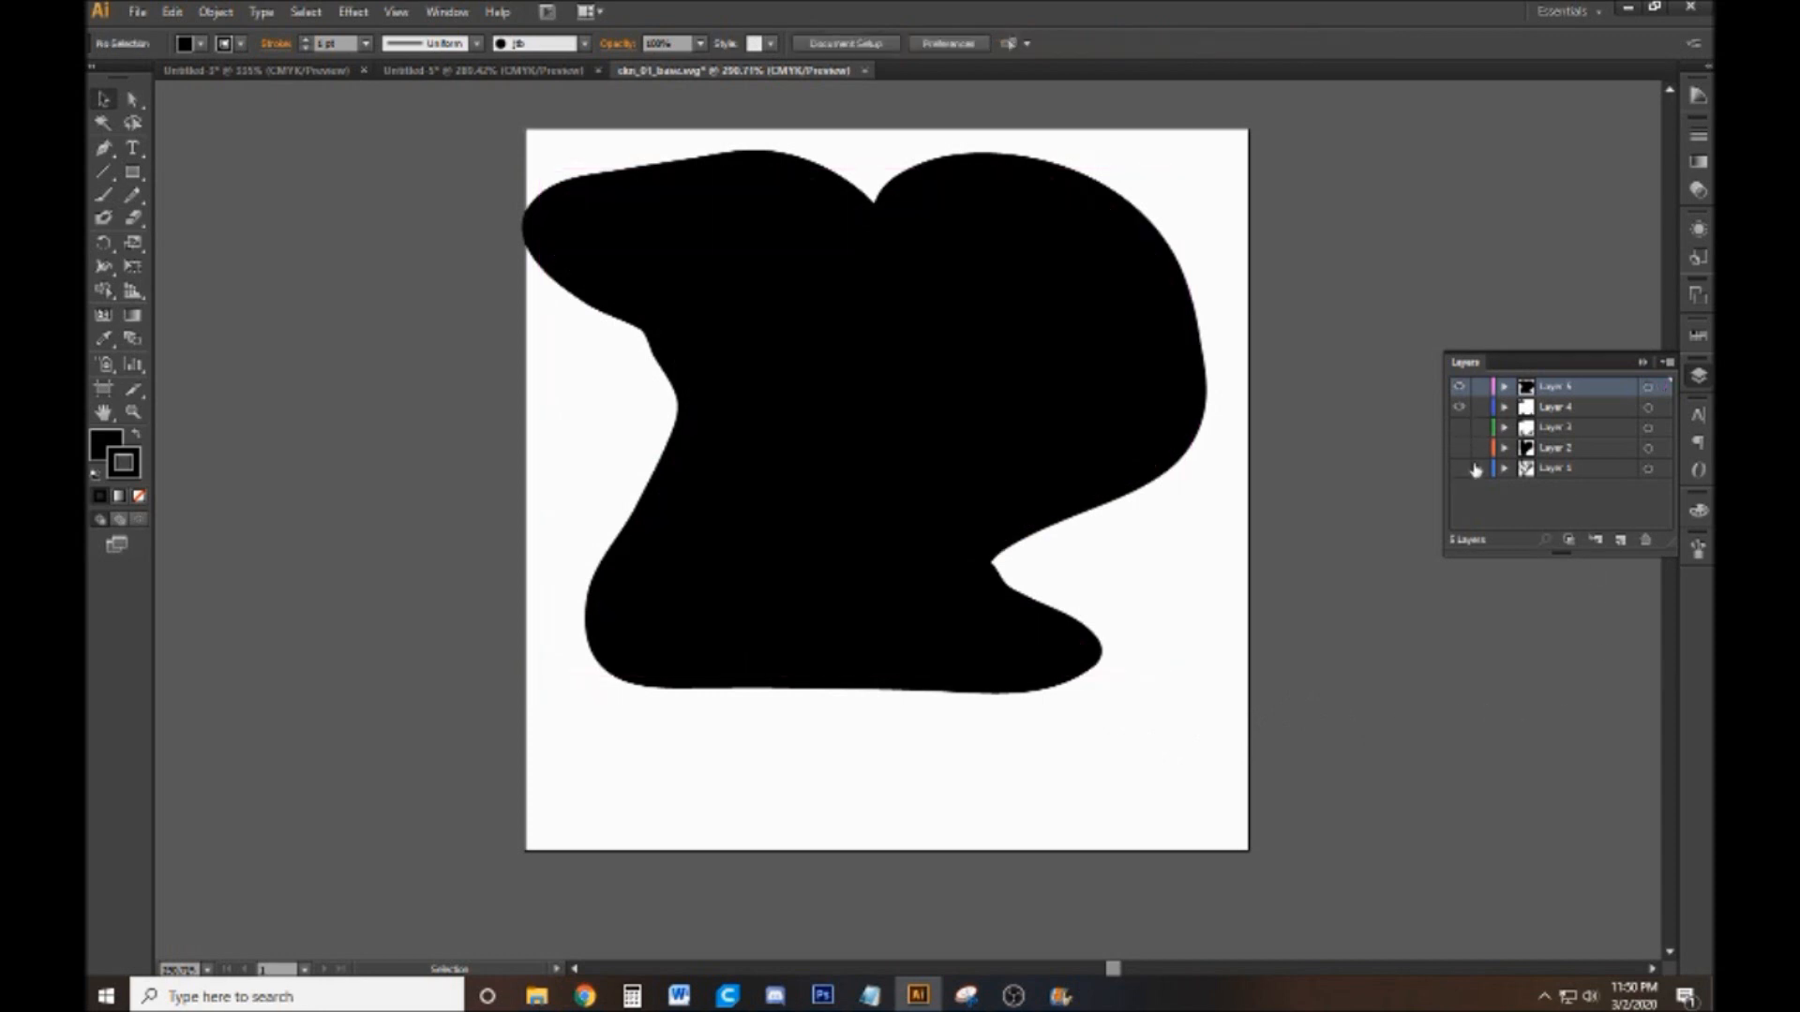
Hide the silhouette on Layer 5 and show the rooster line art together with the Layer 4 artwork
left_click(1463, 389)
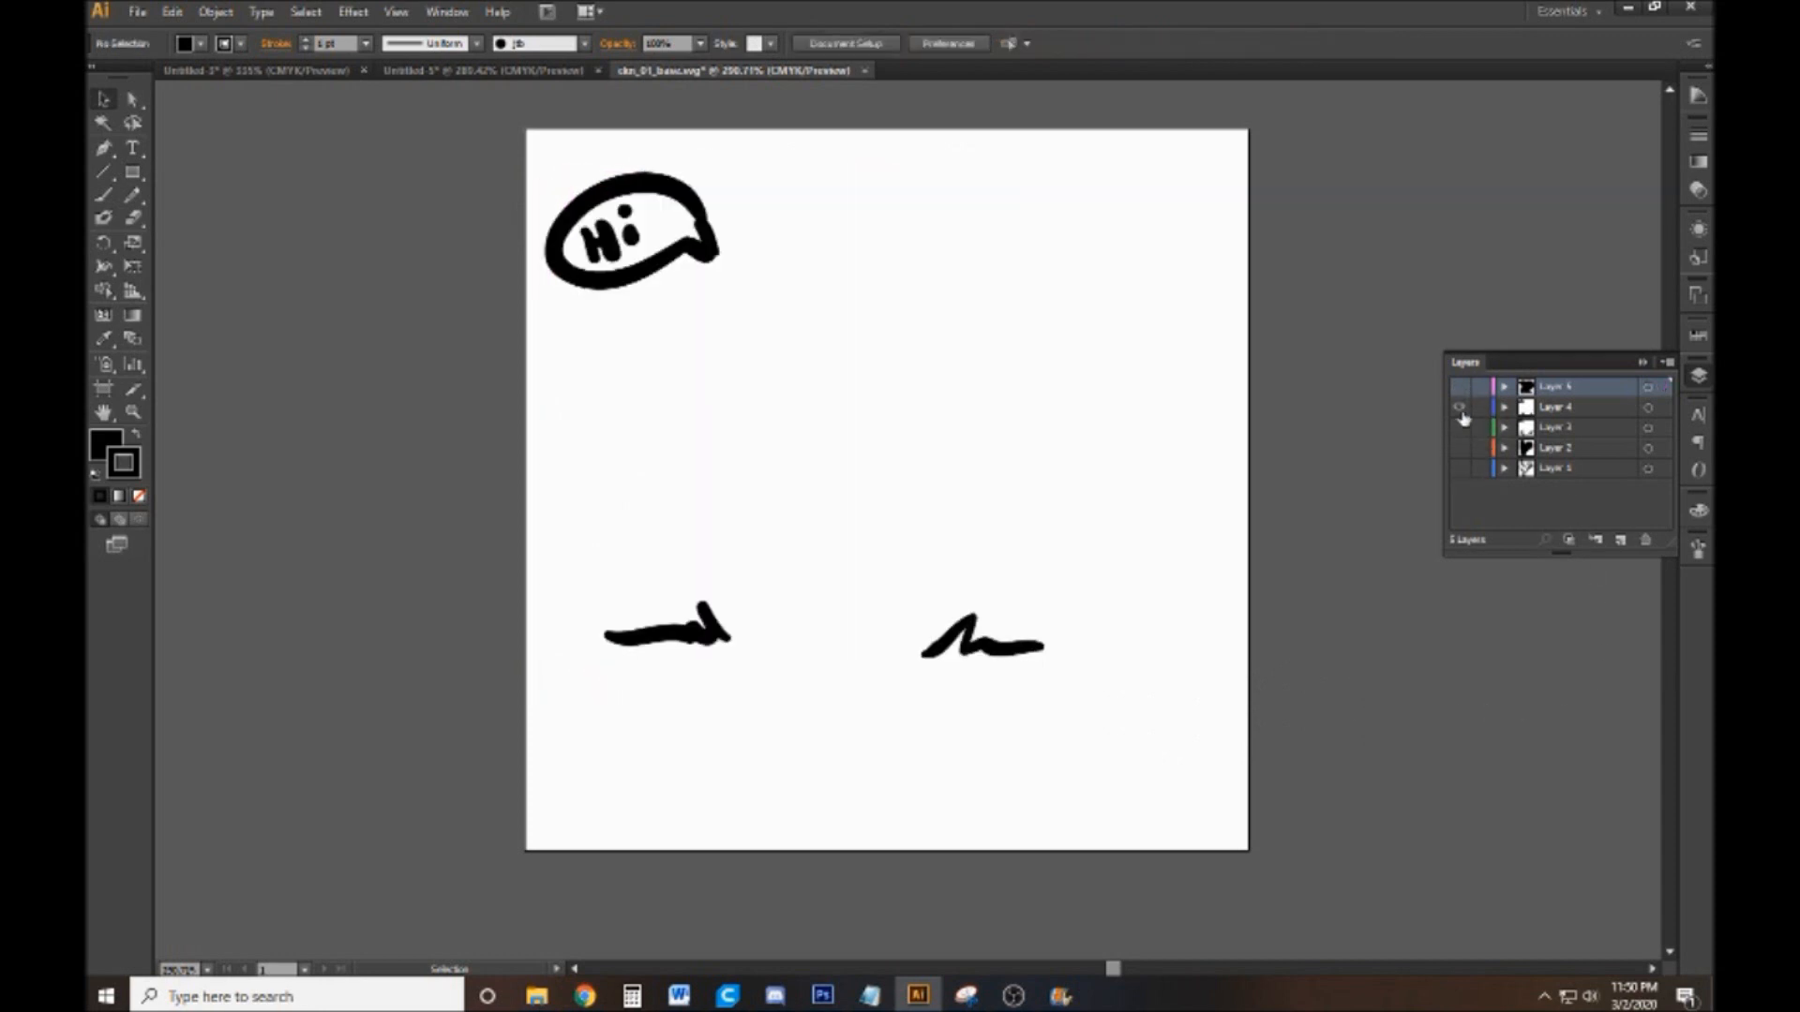
left_click(1458, 469)
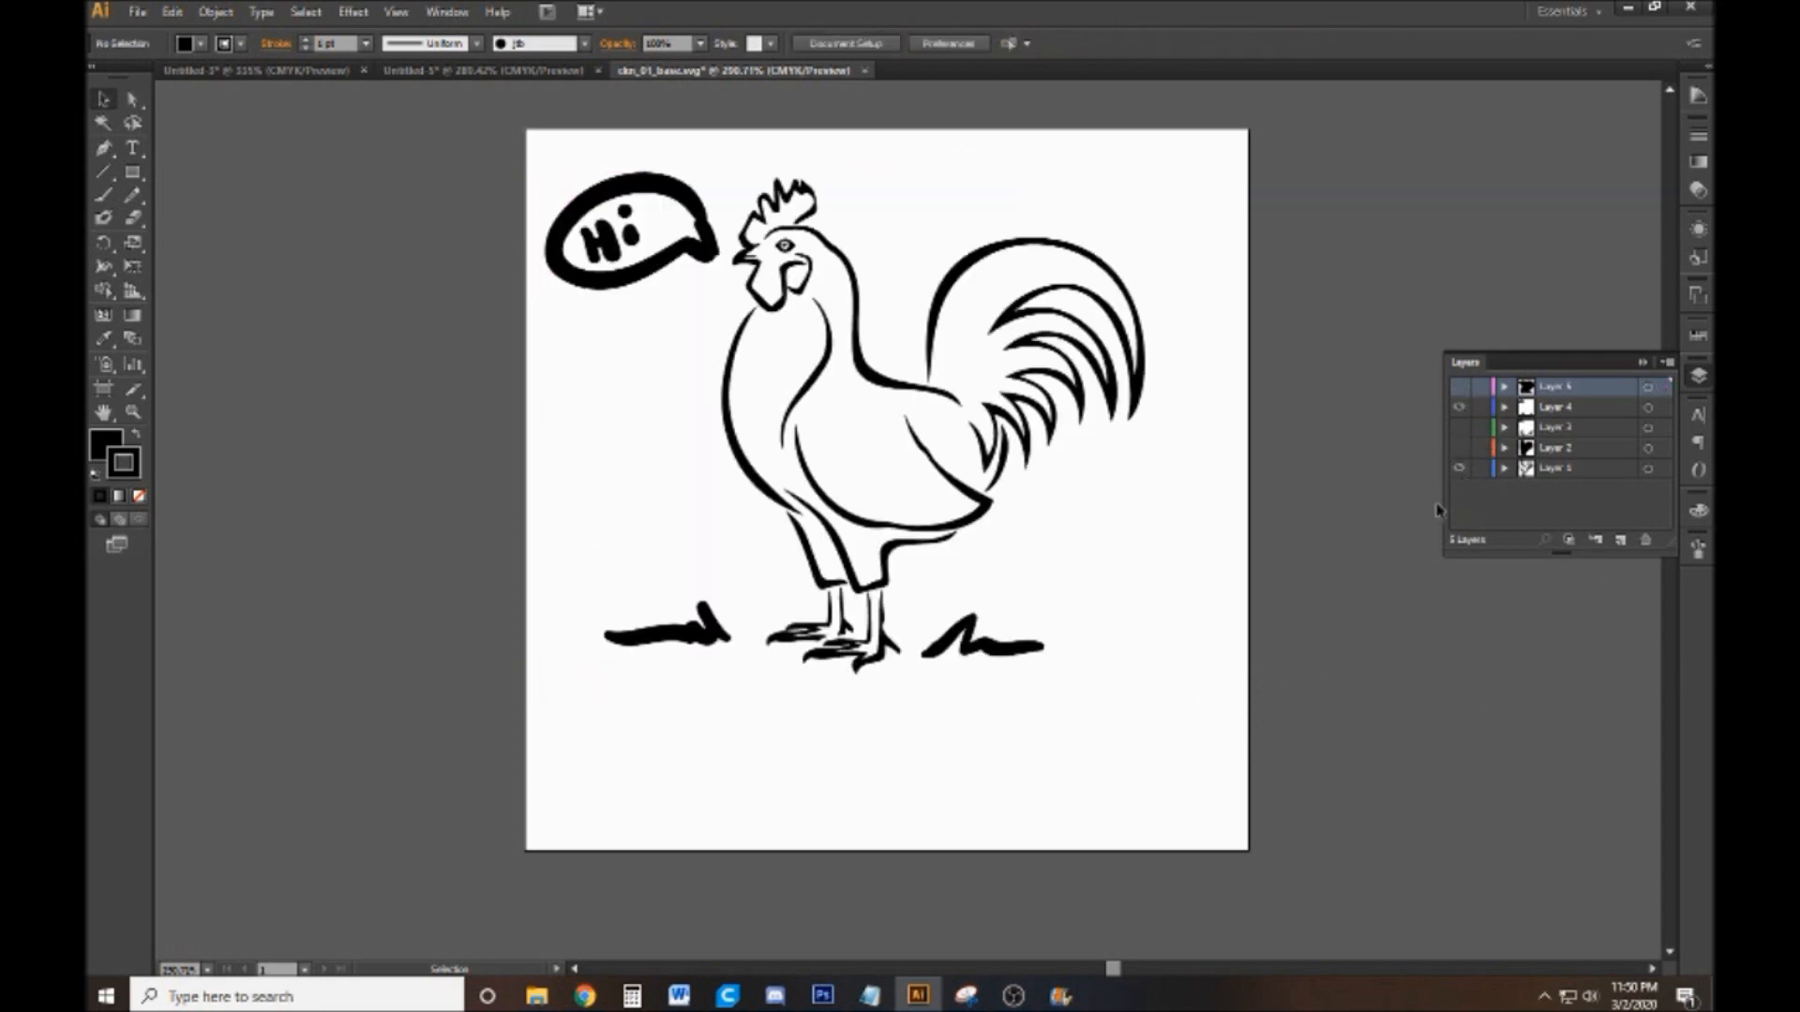
left_click(139, 13)
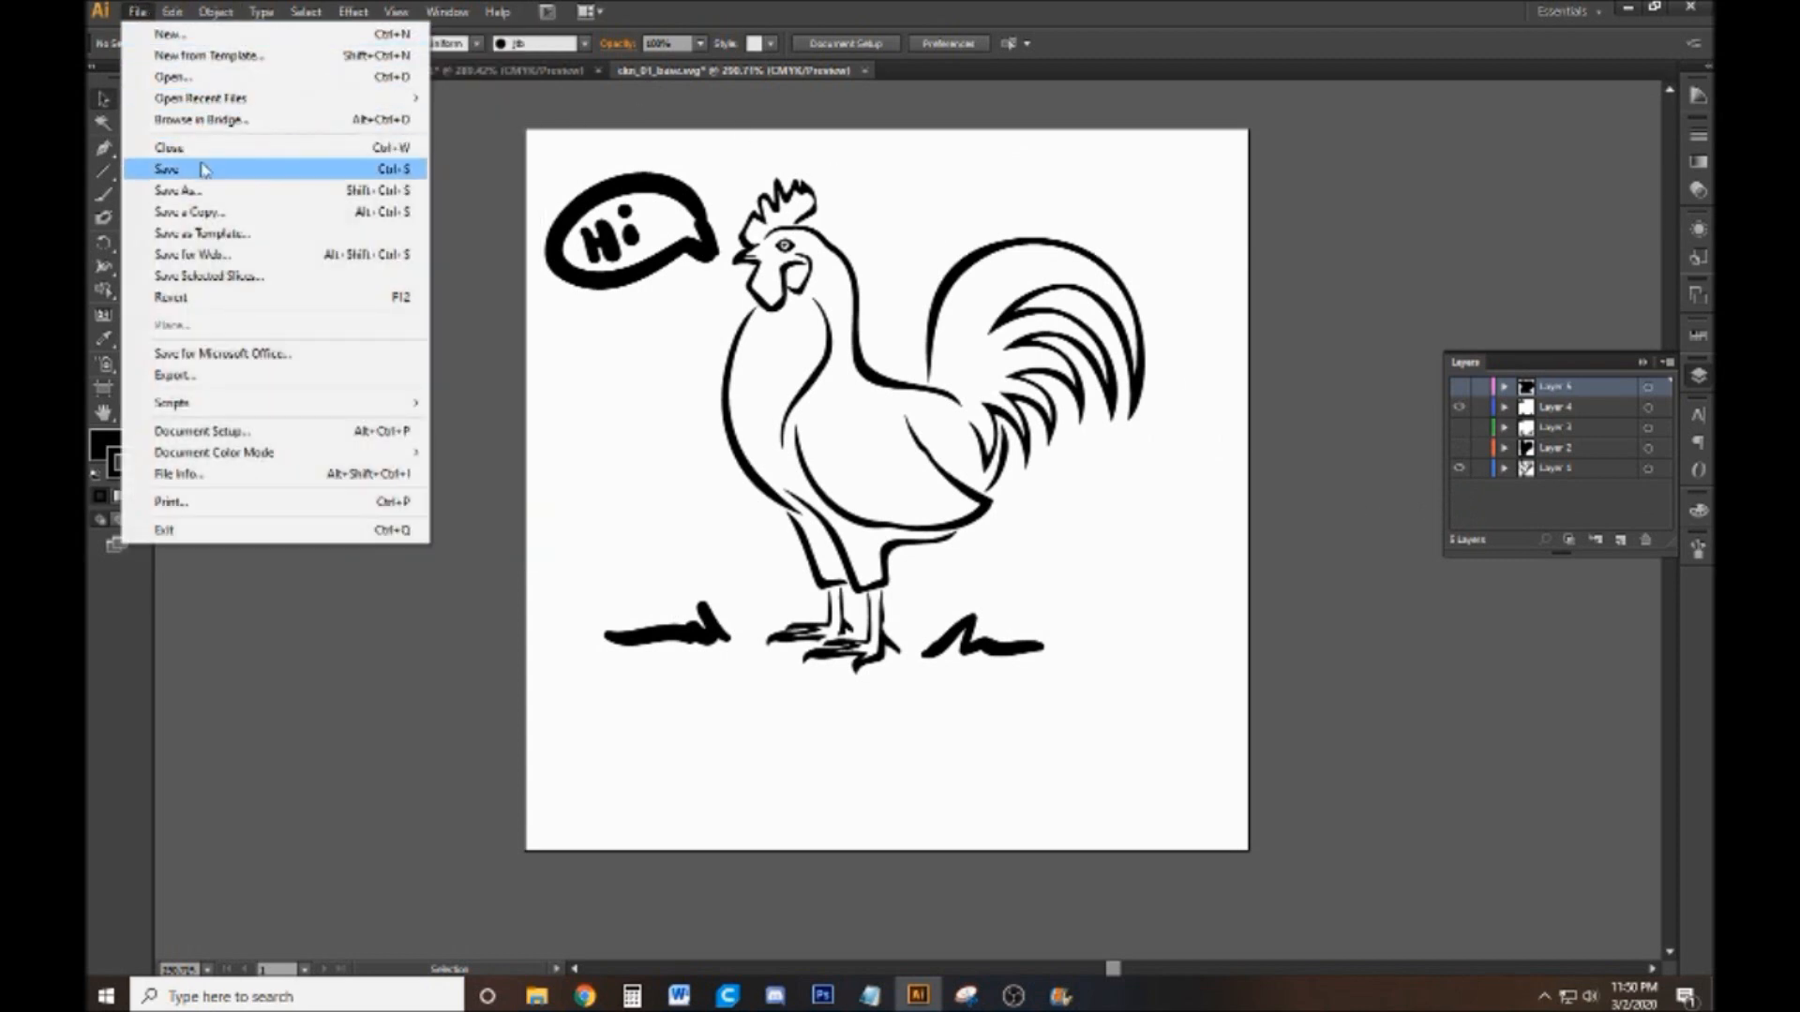
left_click(206, 190)
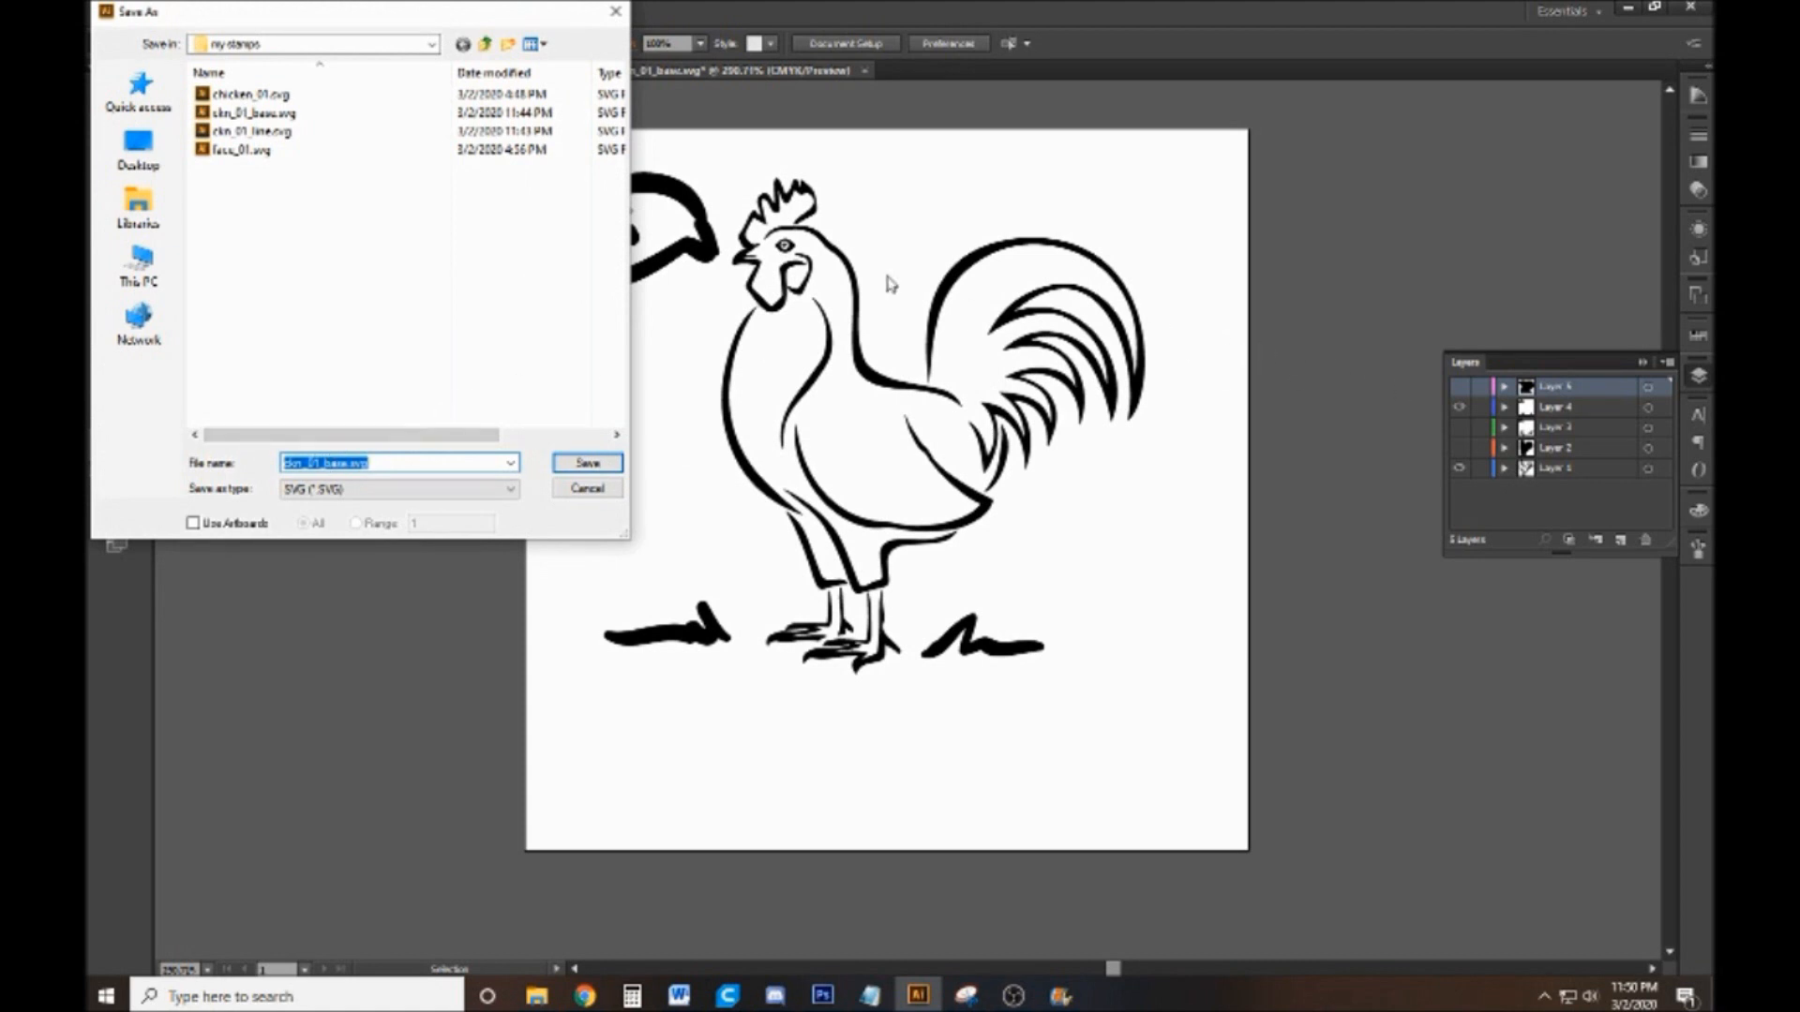
left_click(588, 488)
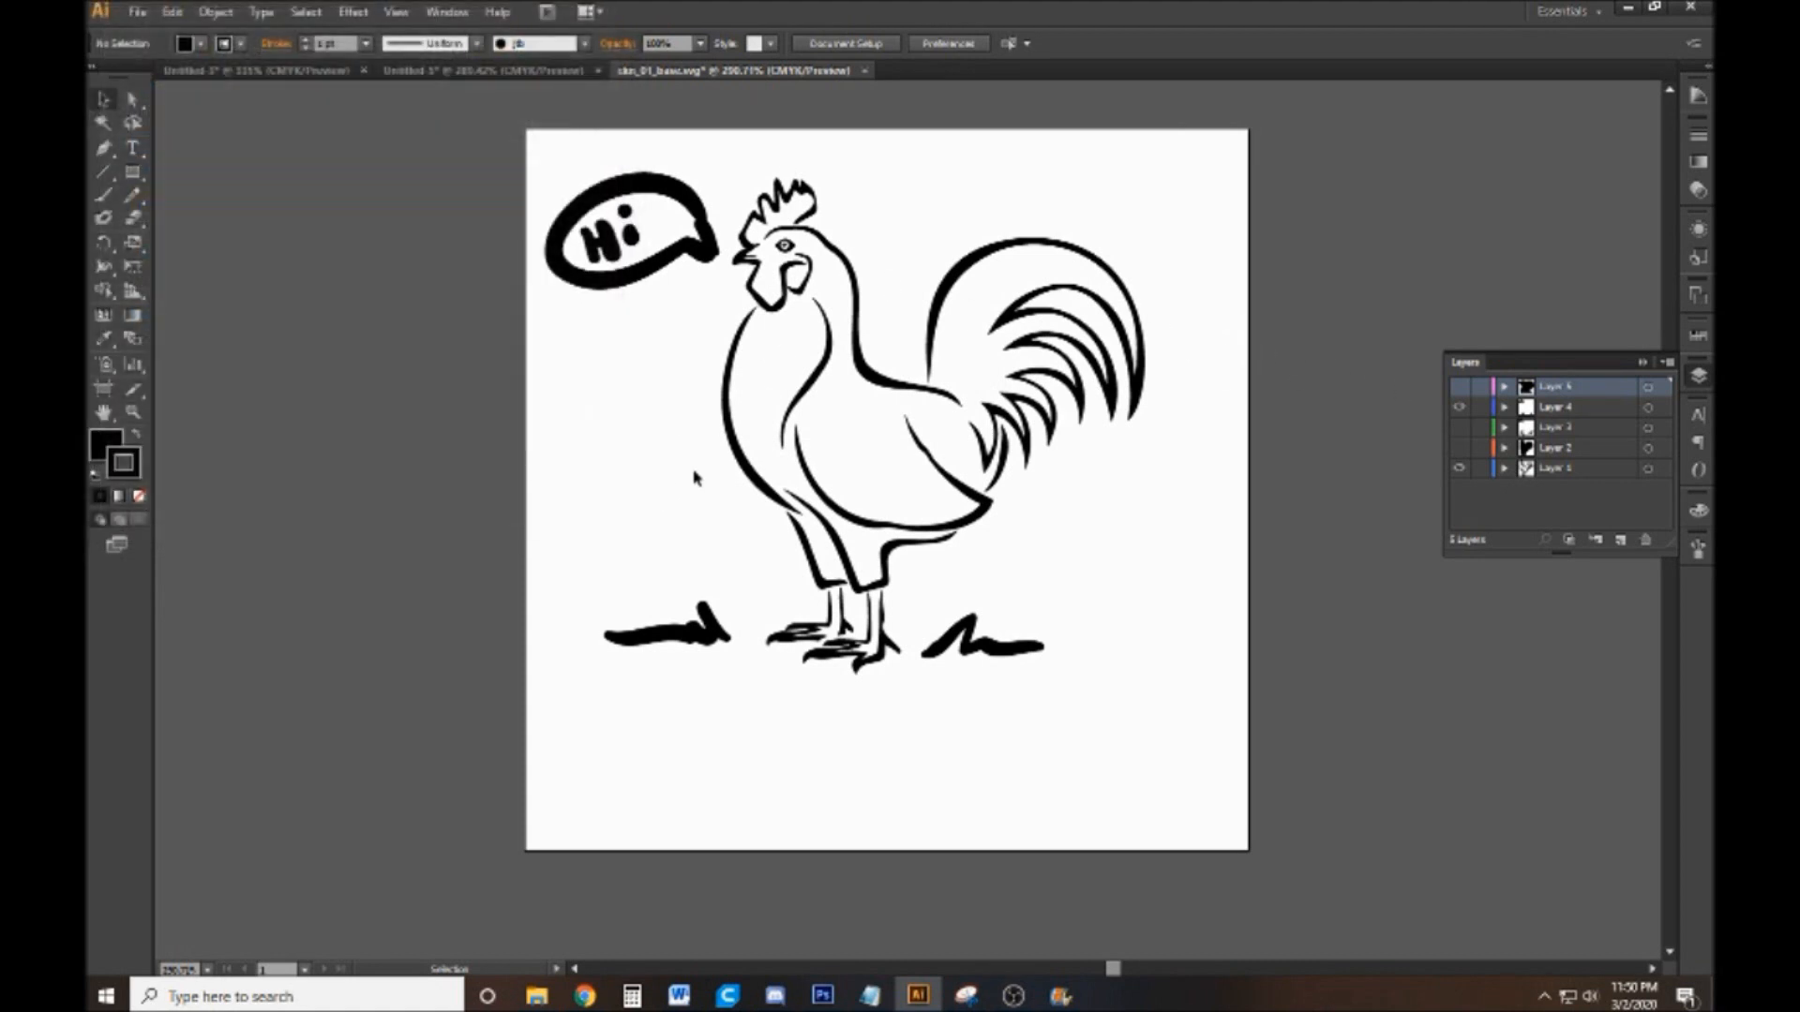
Show the silhouette on Layer 5 and save the document as ckn_02_base.svg in the my stamps folder with the existing SVG options
left_click(1460, 407)
left_click(138, 11)
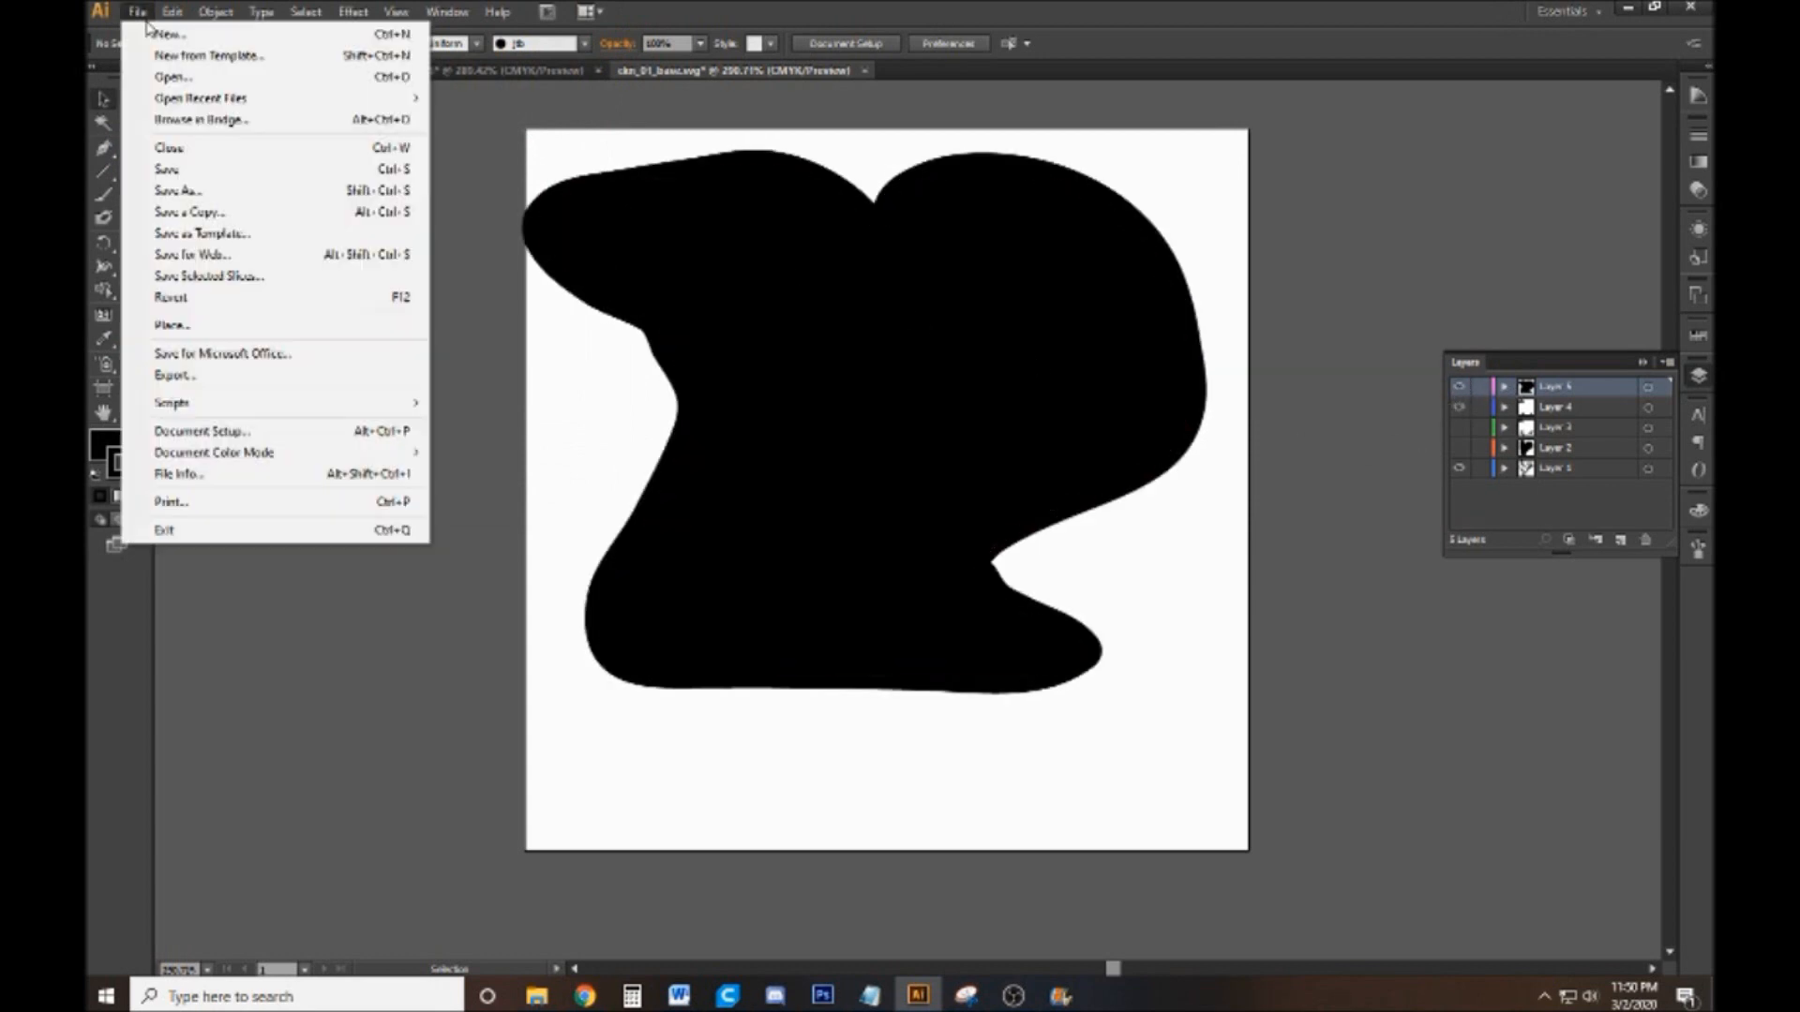
left_click(309, 193)
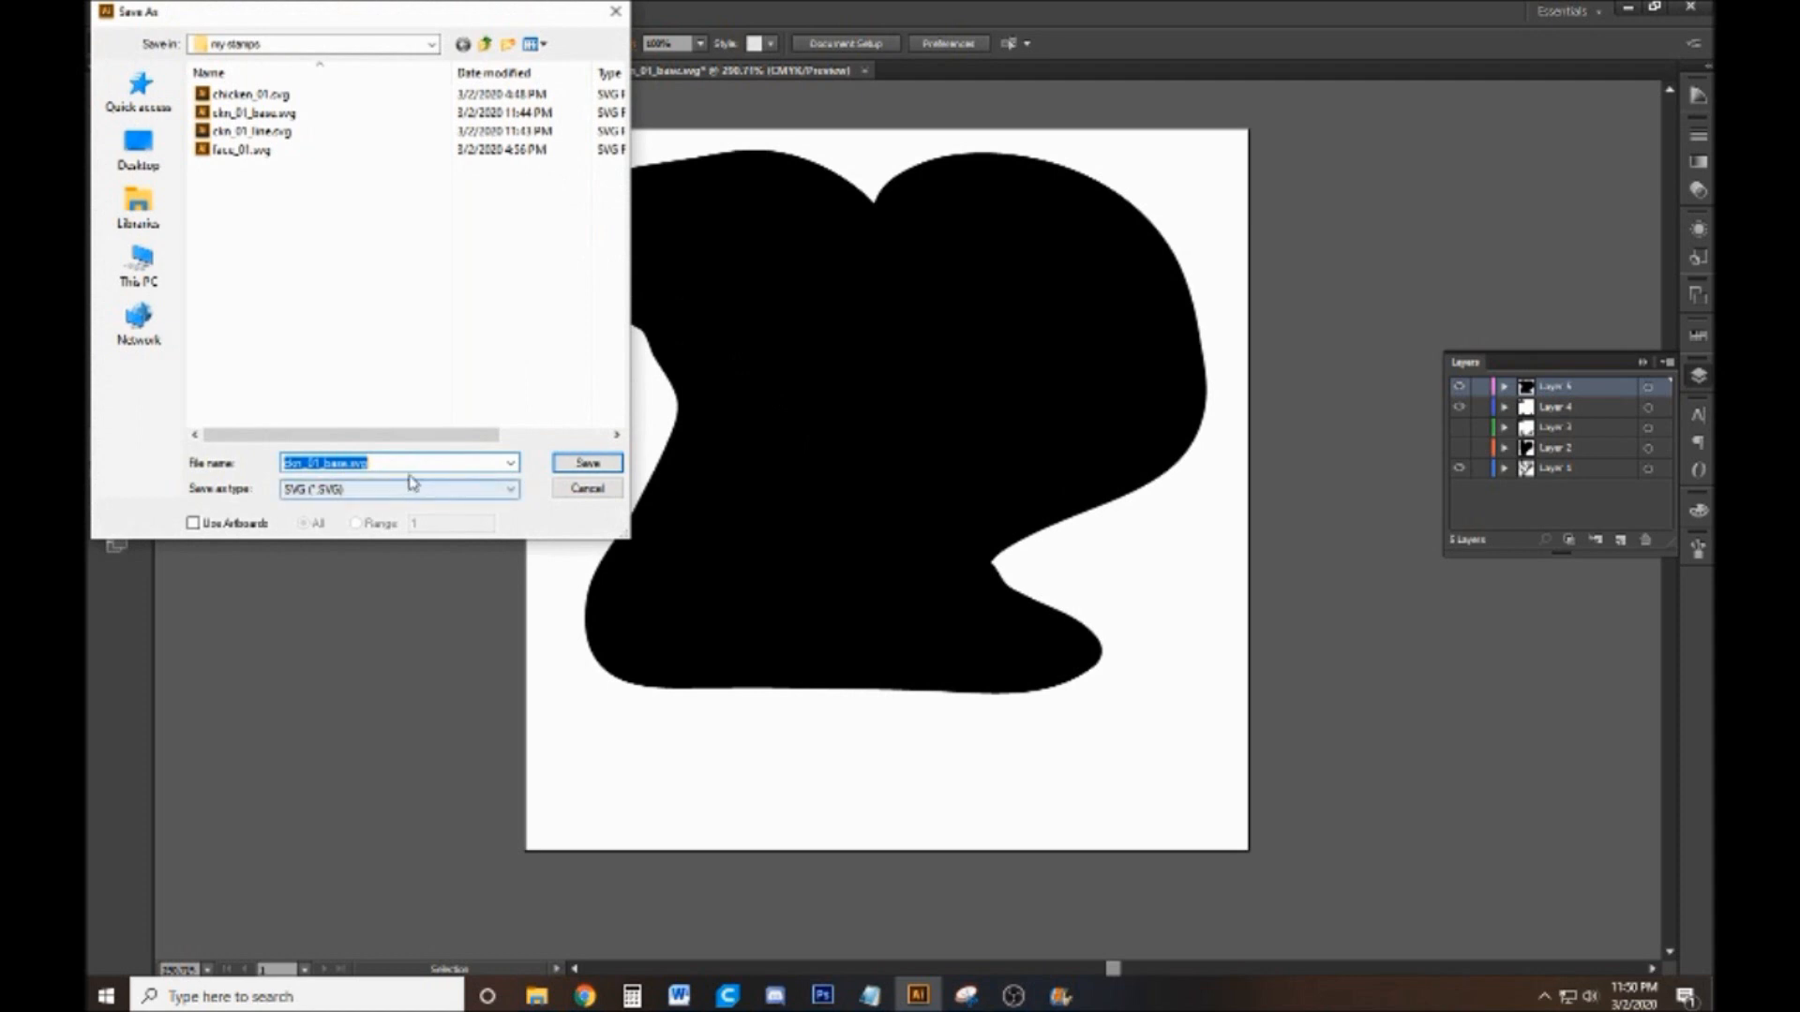
left_click(387, 465)
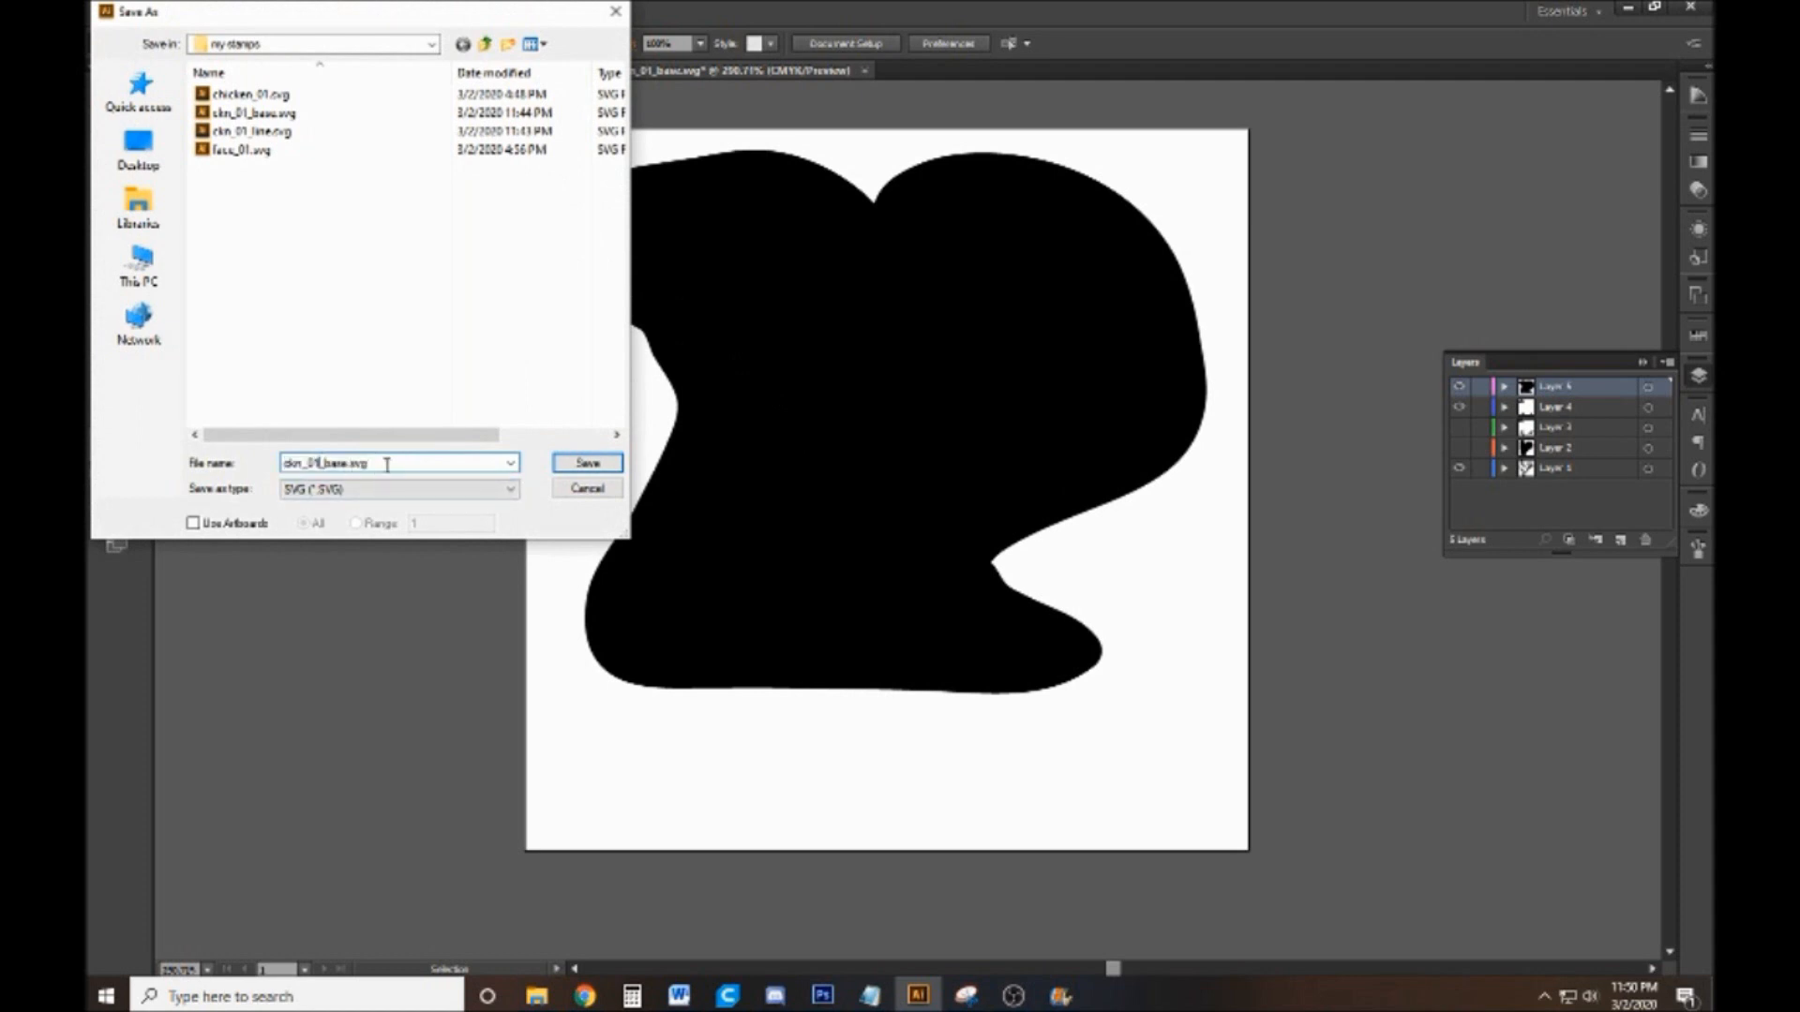
key("BackSpace")
type("2")
left_click(588, 463)
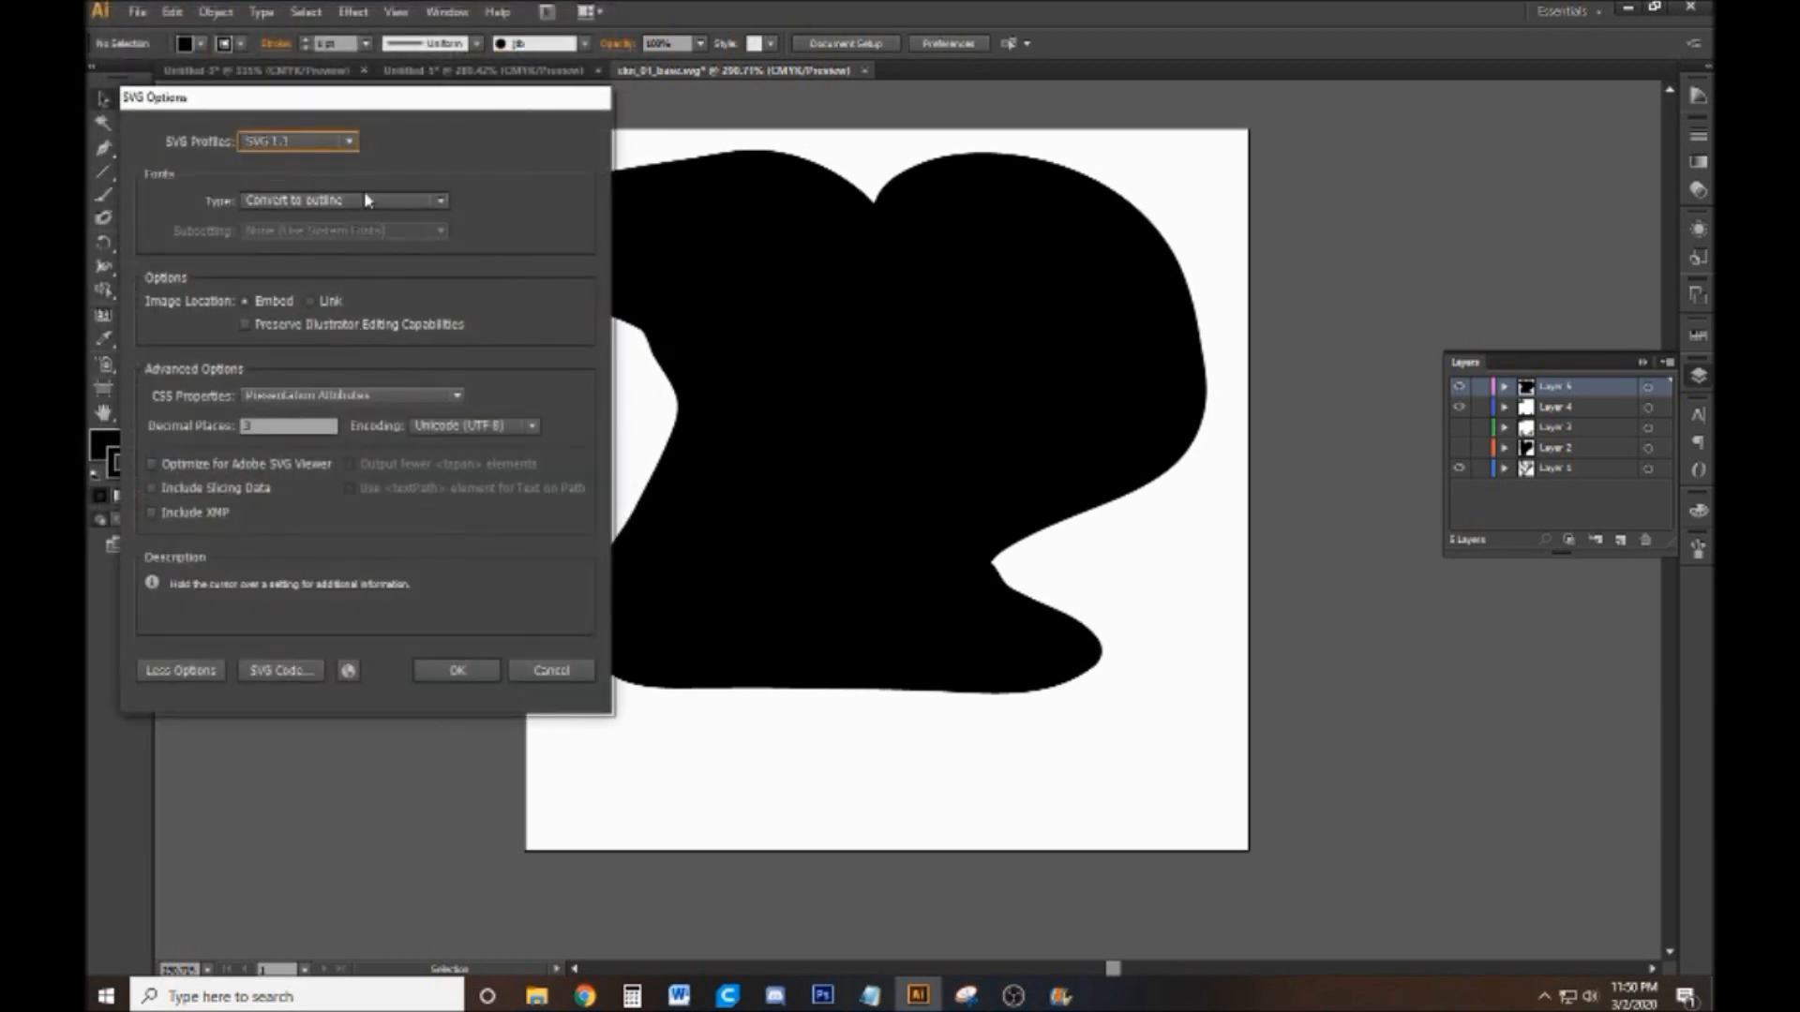
left_click(457, 669)
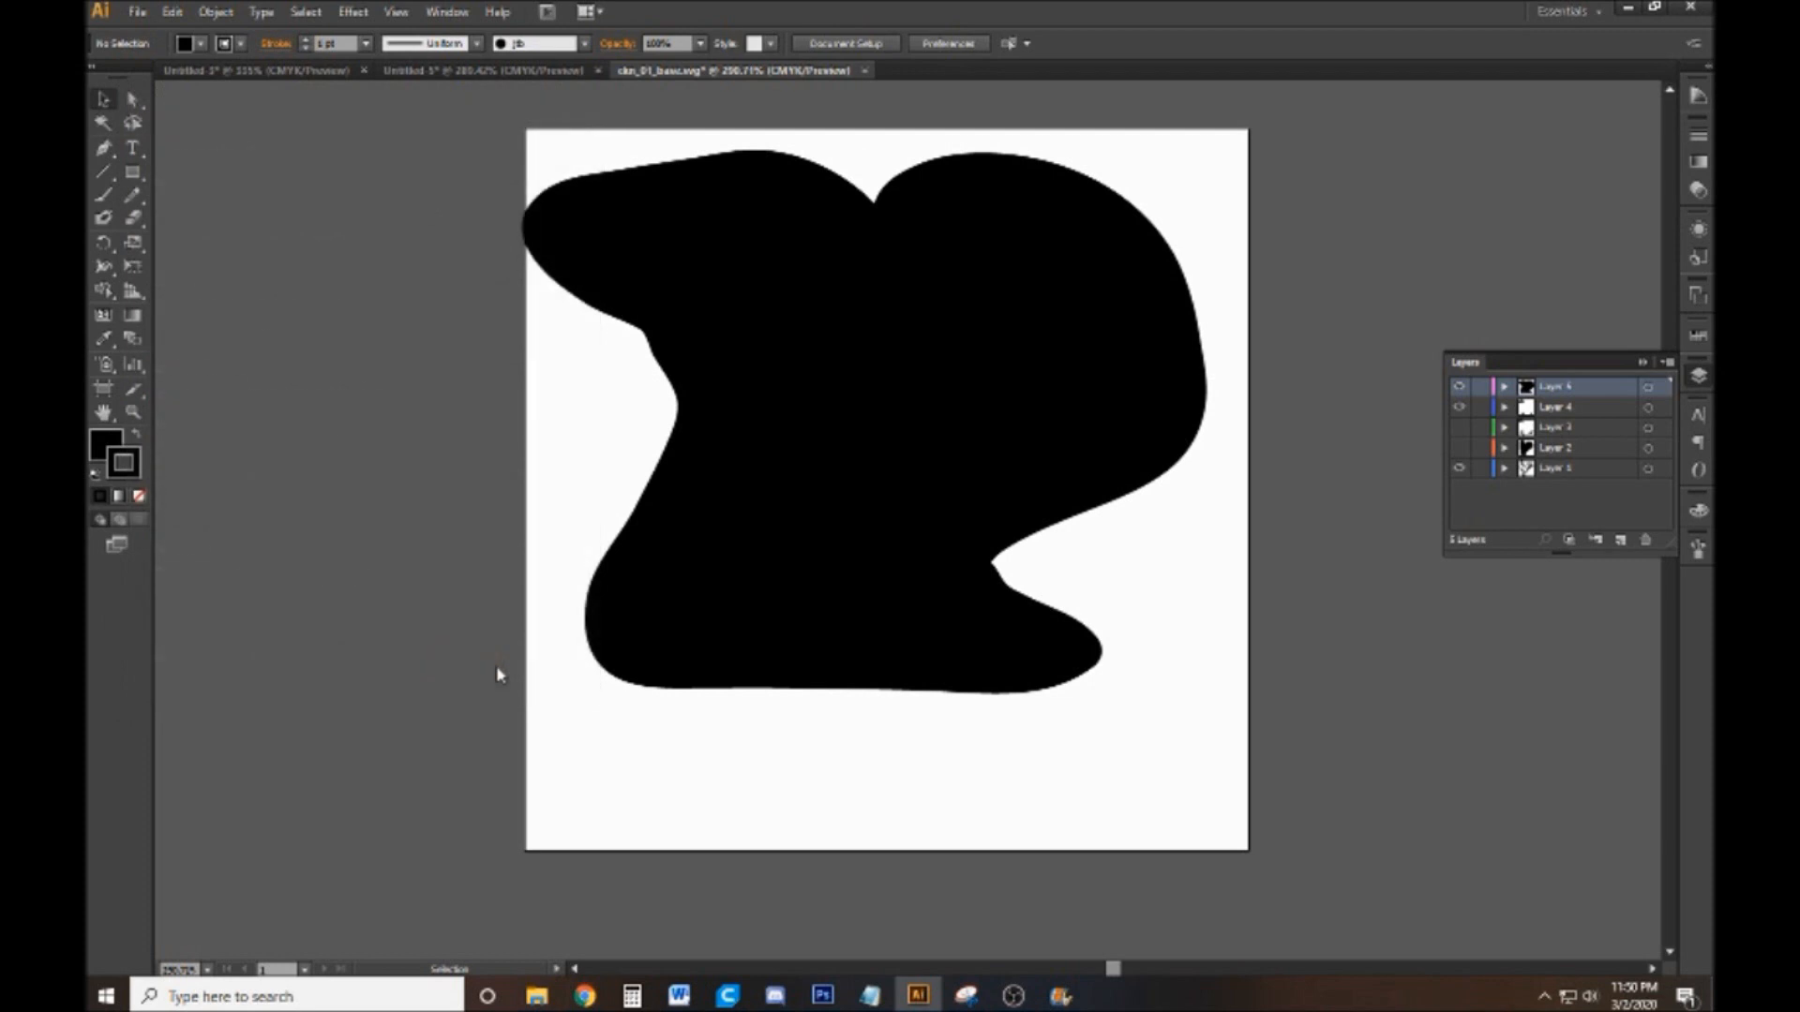
Hide the Layer 5 silhouette and save the line artwork as ckn_02_line.svg with the existing SVG options
left_click(1459, 387)
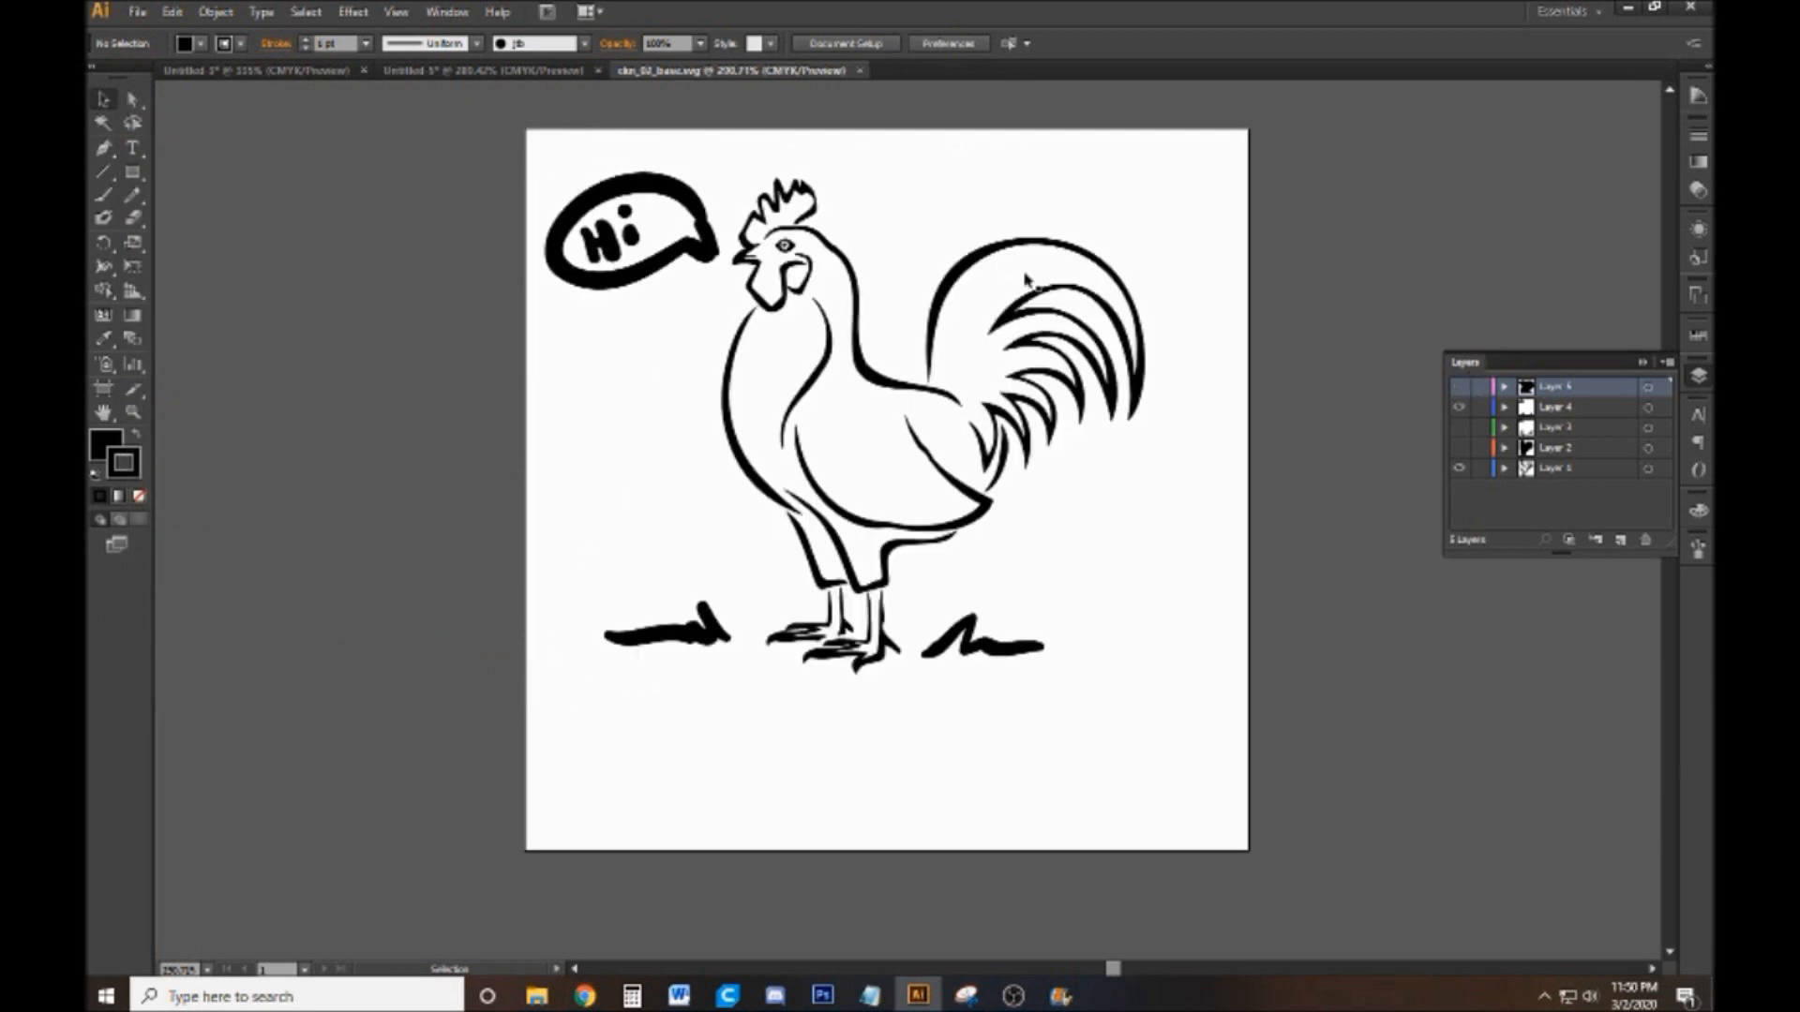
left_click(136, 11)
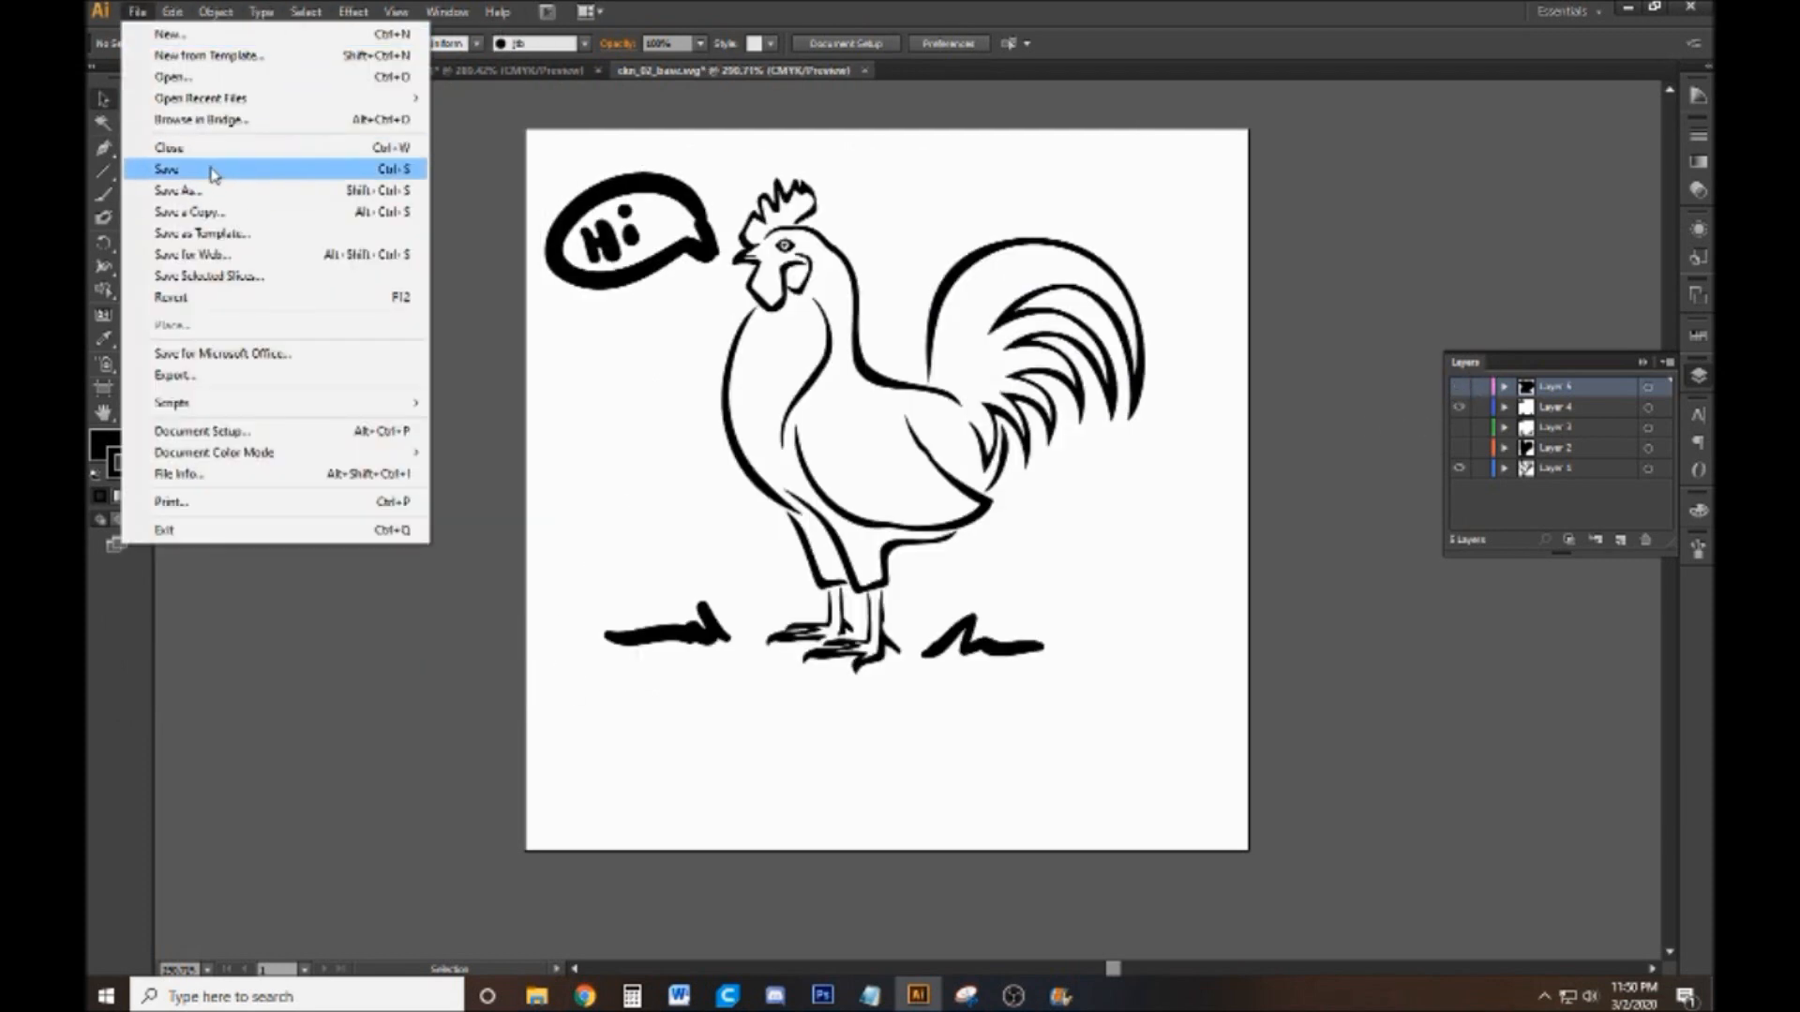
left_click(216, 193)
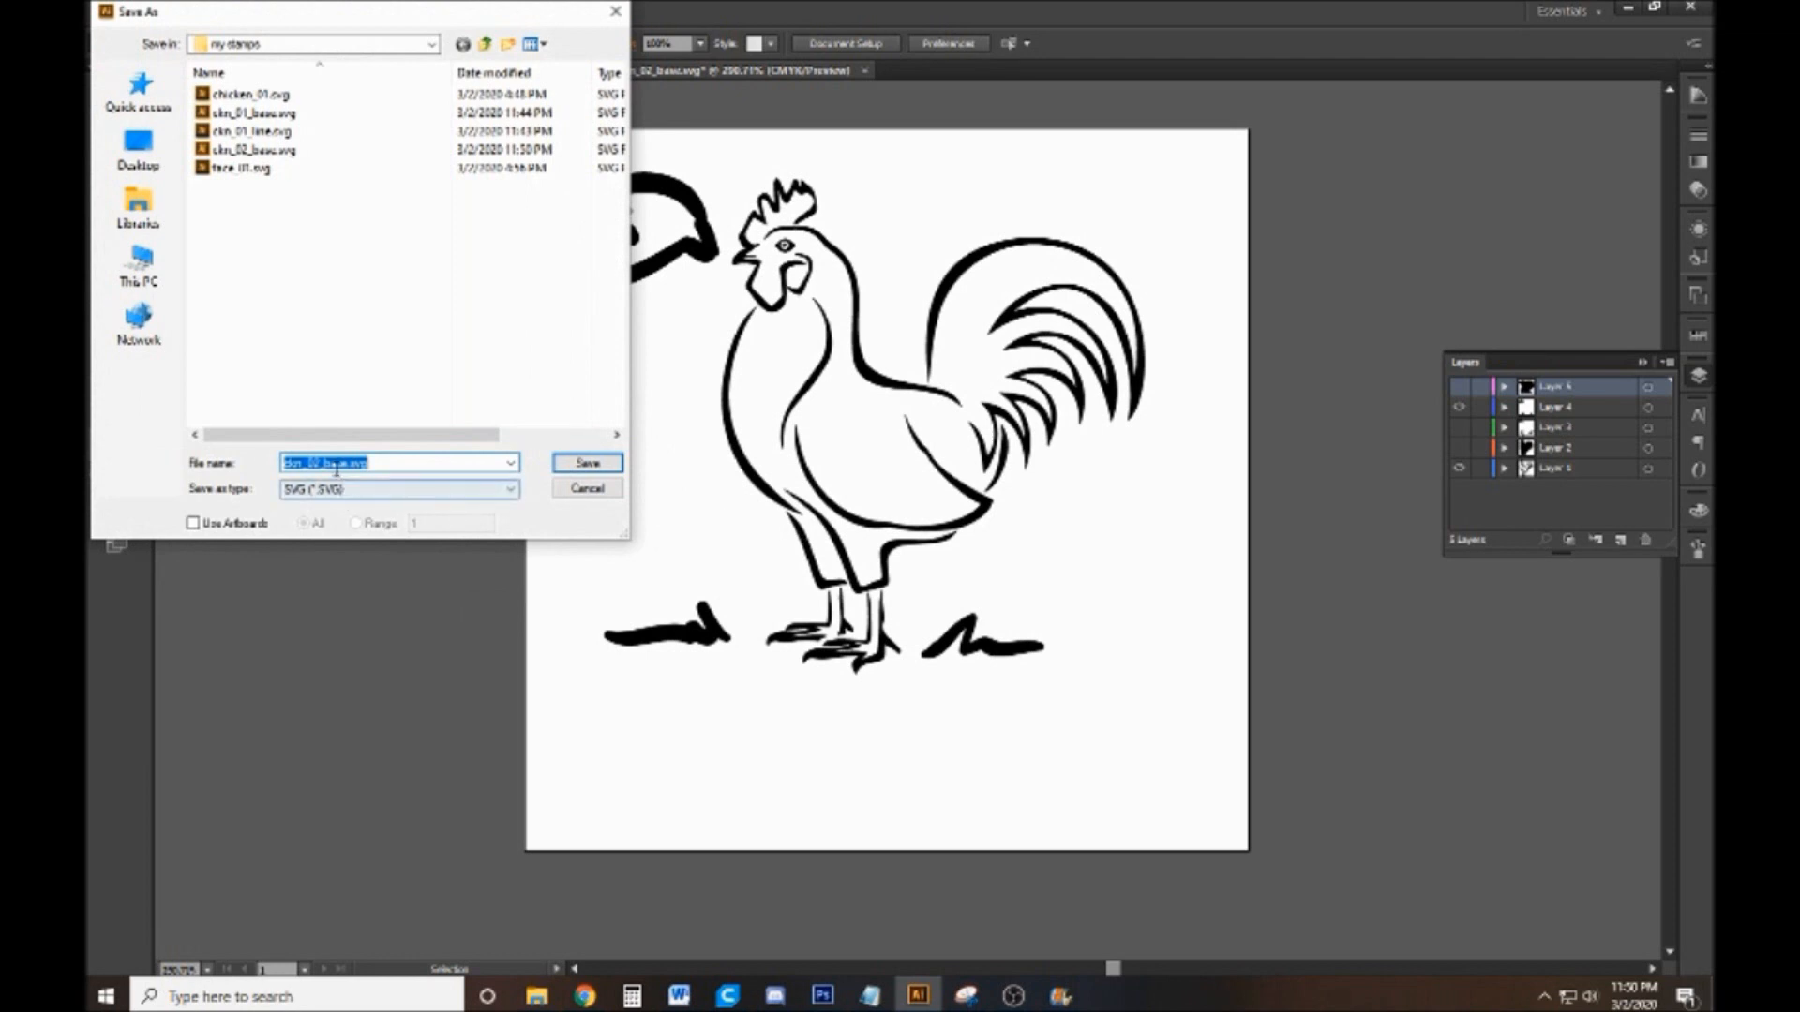
left_click(343, 463)
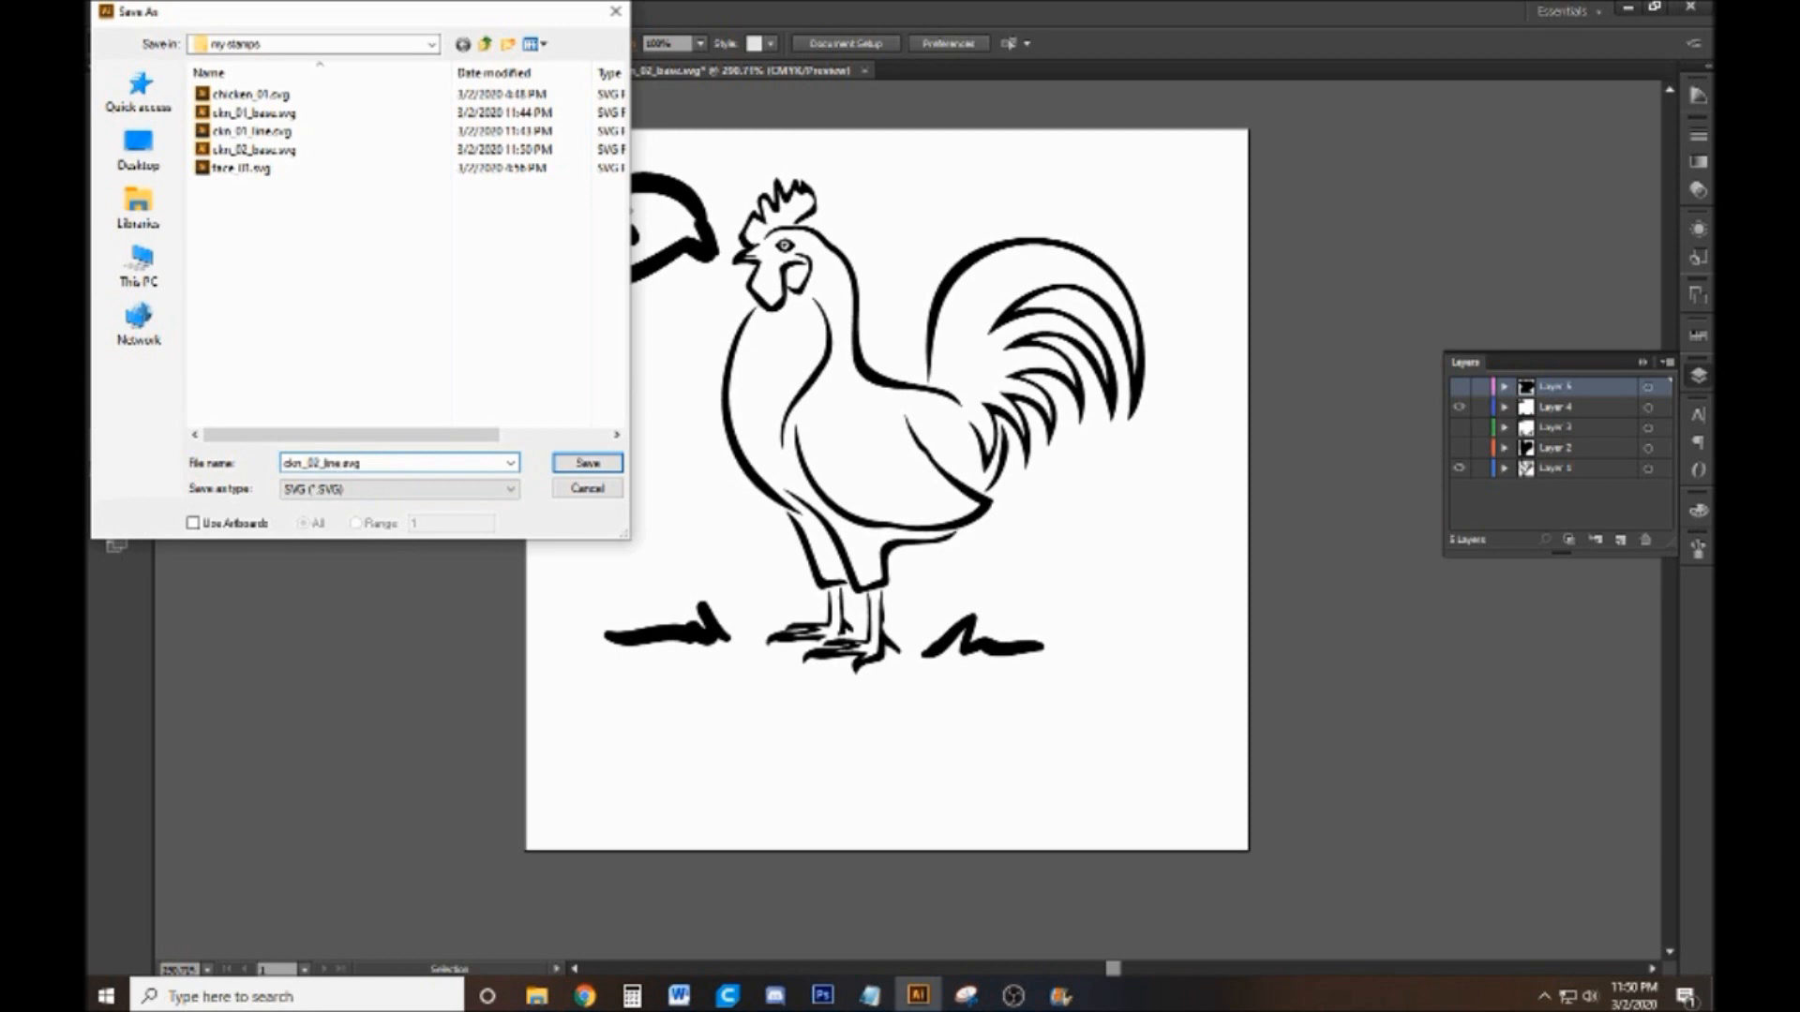
left_click(588, 463)
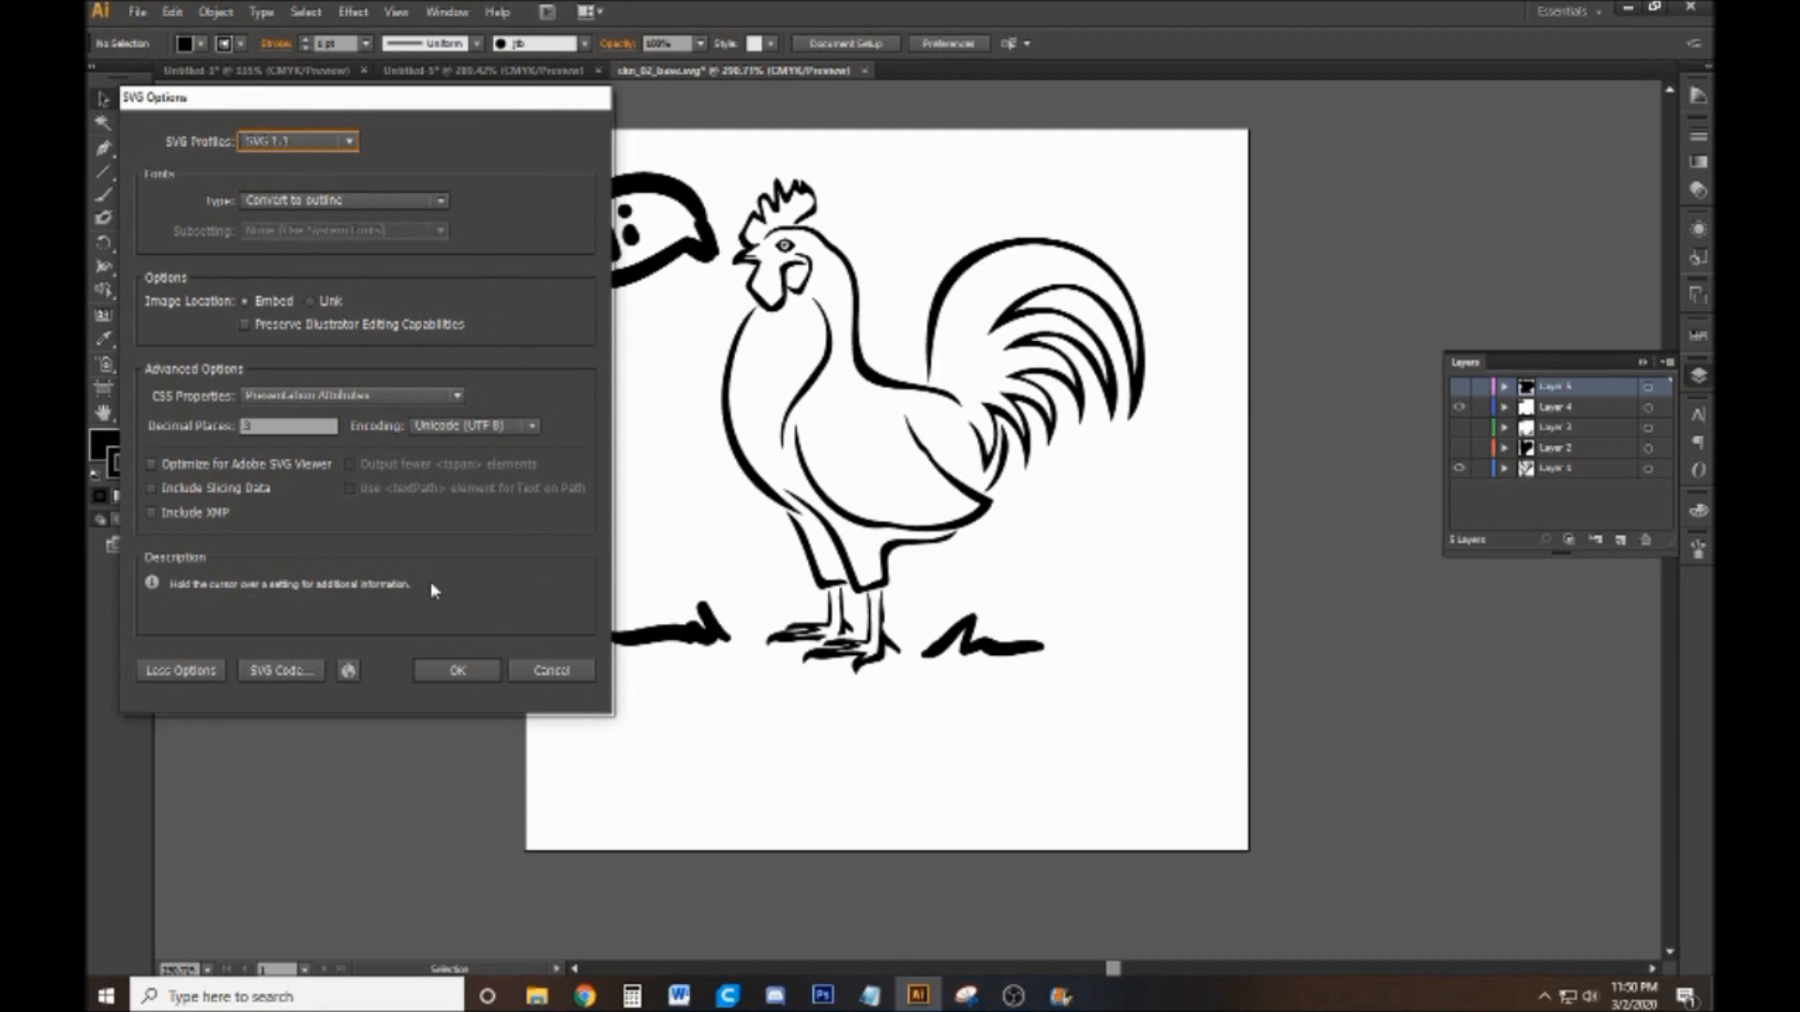
left_click(467, 685)
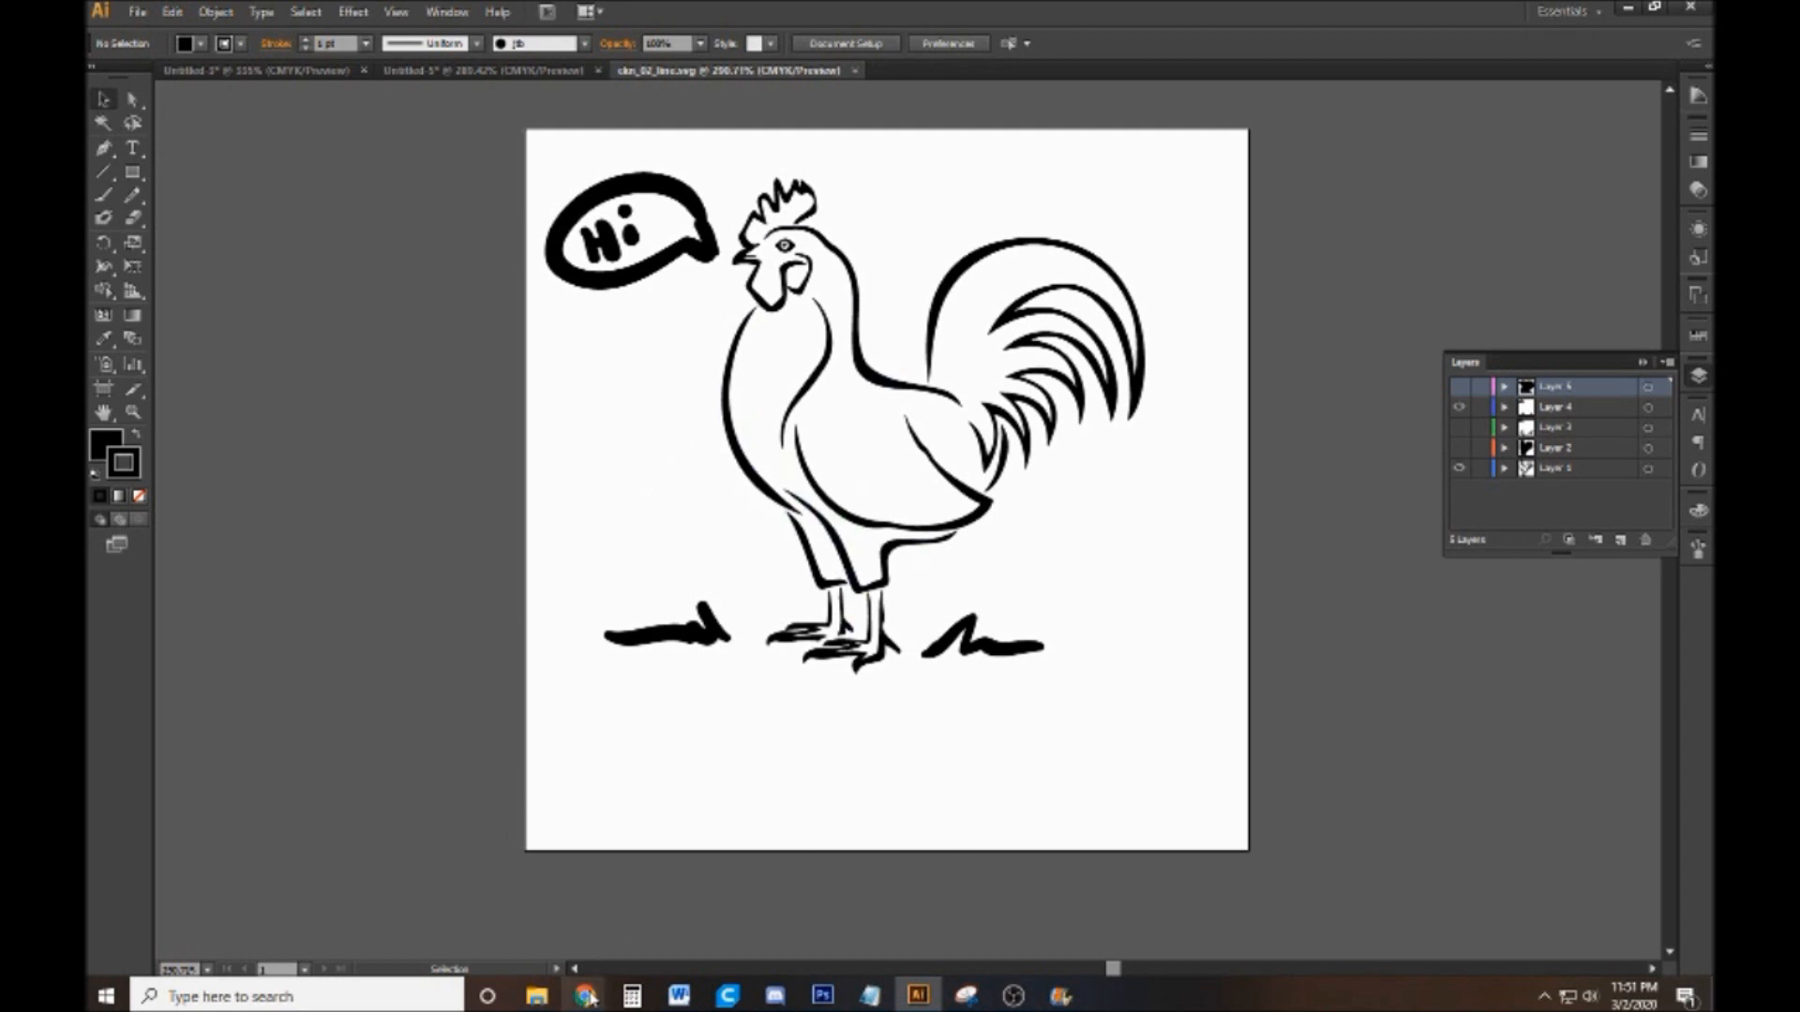
Switch to Chrome and close the open tabs except the 1.5 inches to mm search
mouse_move(585, 995)
left_click(668, 911)
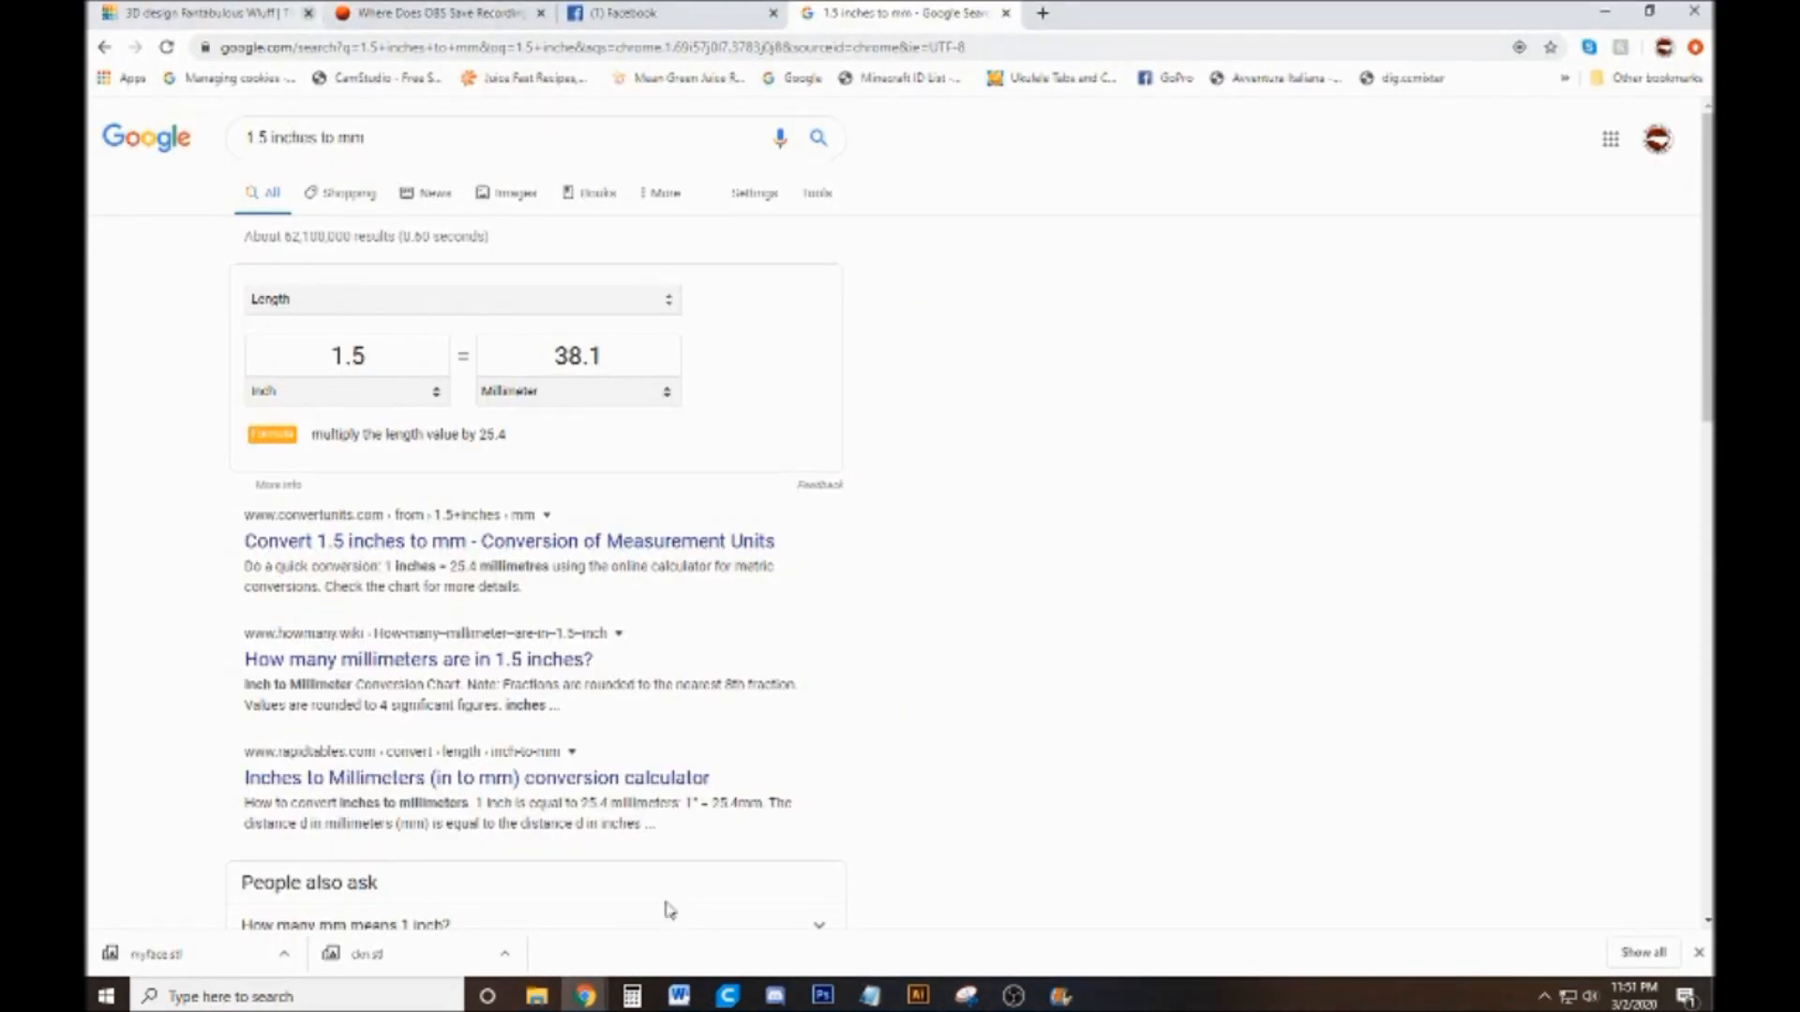
key("ctrl+Tab")
key("ctrl+w")
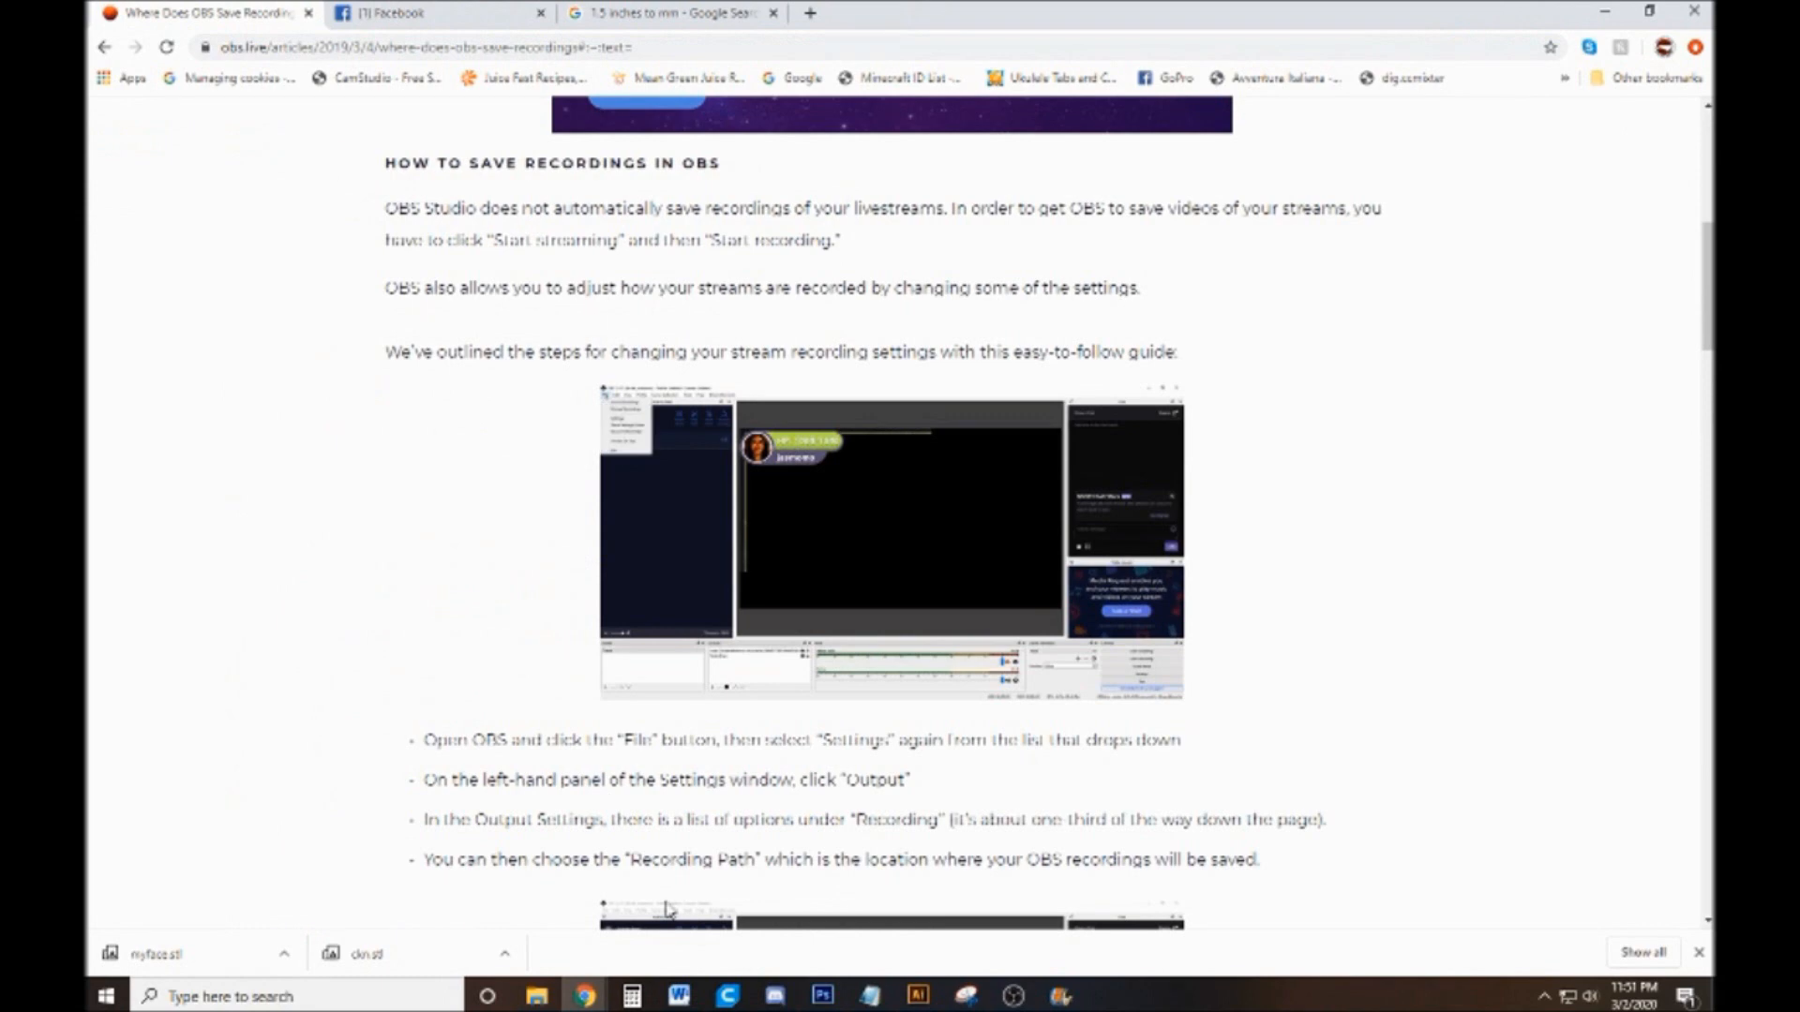
key("ctrl+w")
scroll(665, 909, "down", 4)
key("ctrl+w")
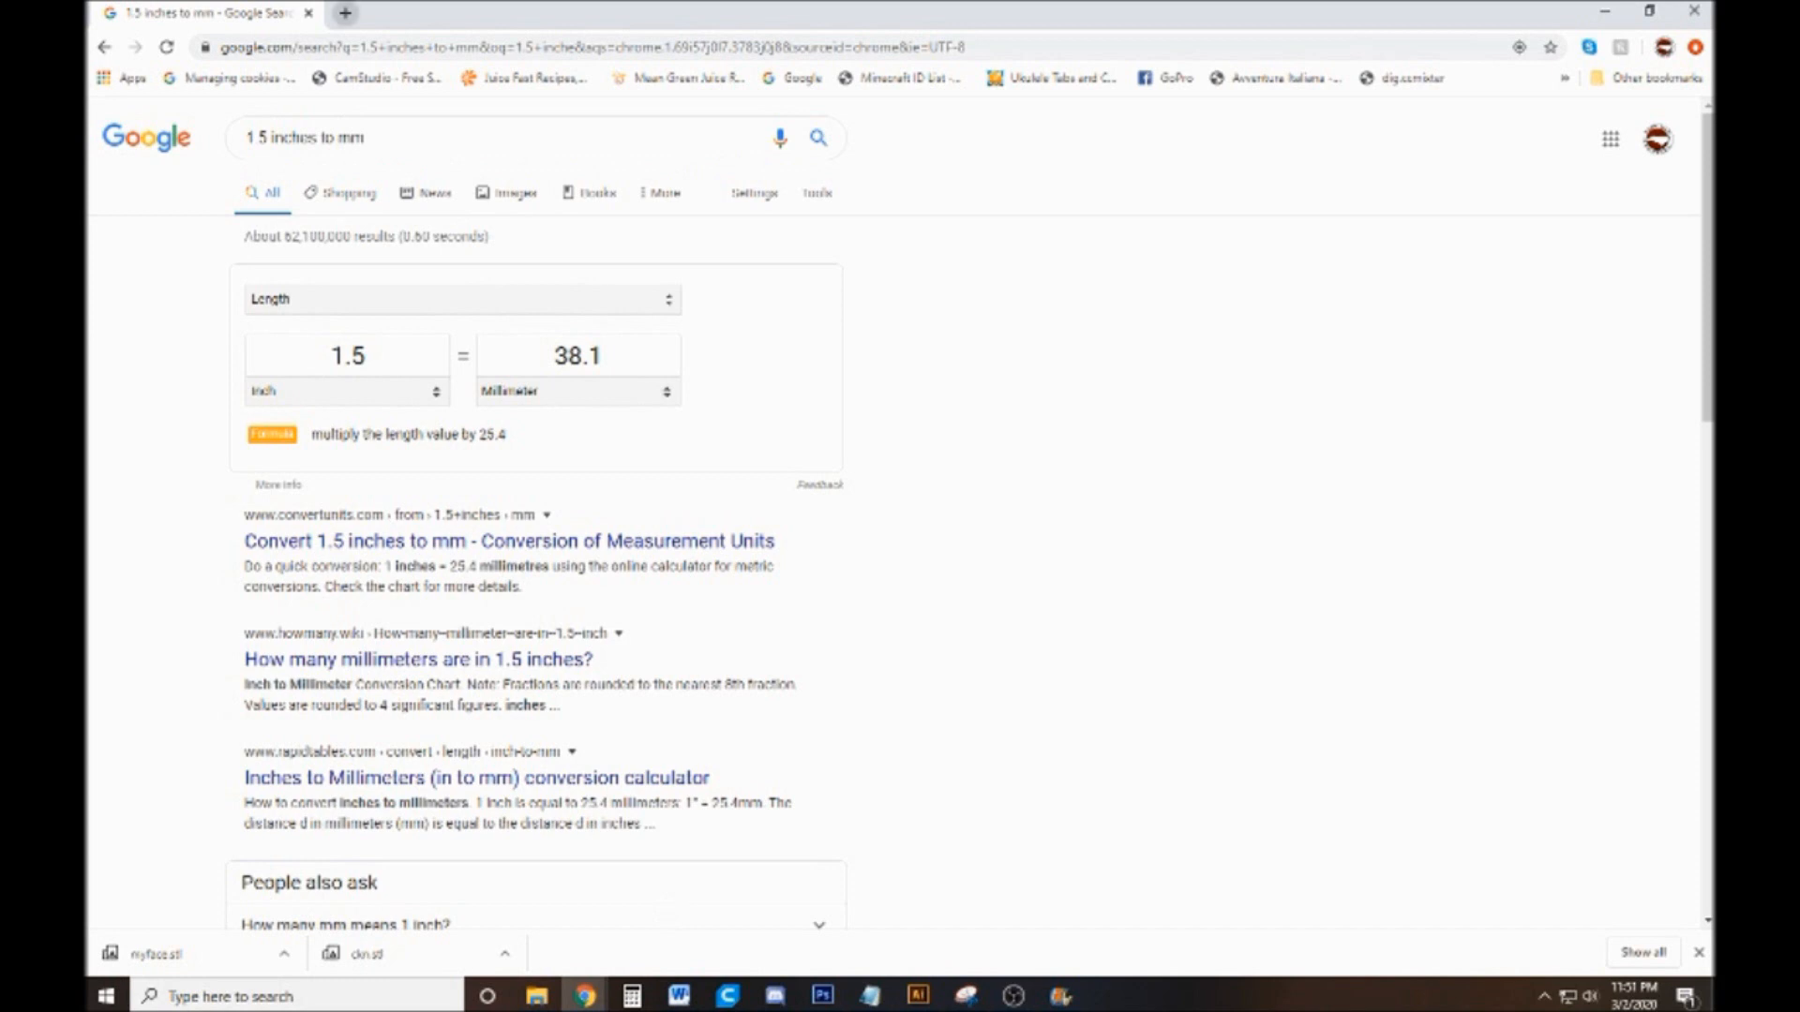
Open tinkercad.com in a new browser tab
key("ctrl+t")
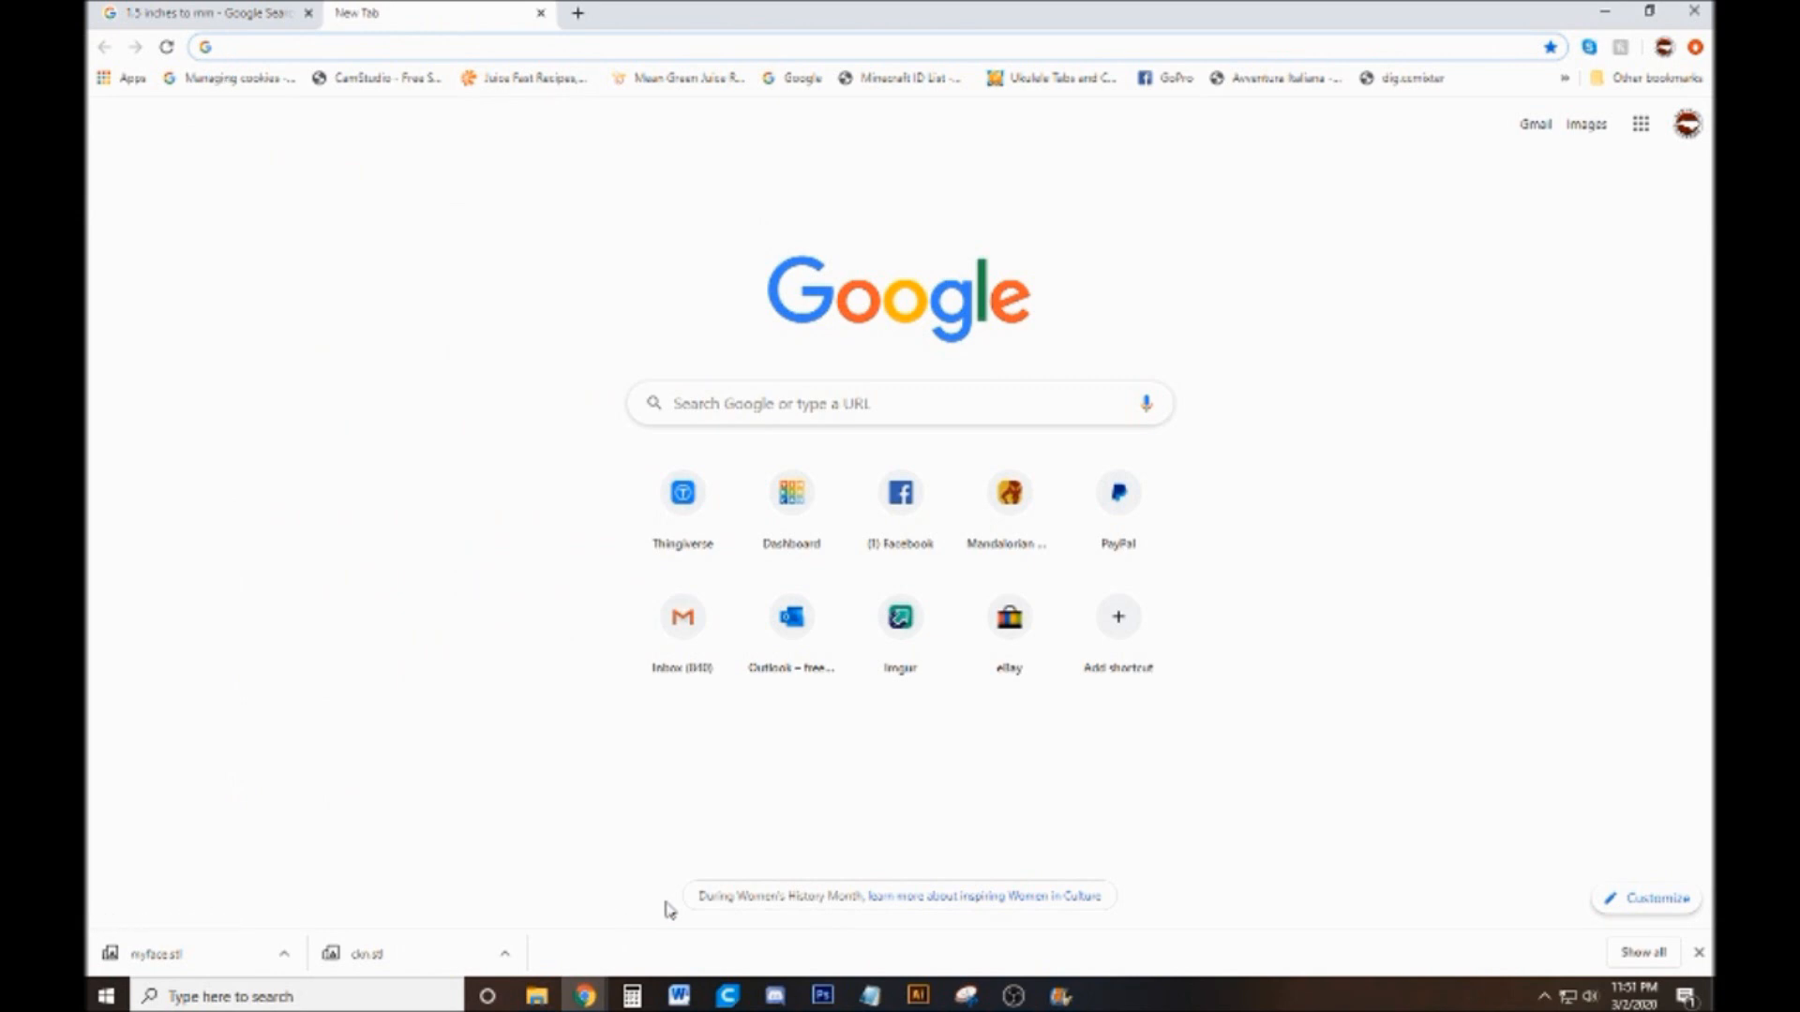
type("tin")
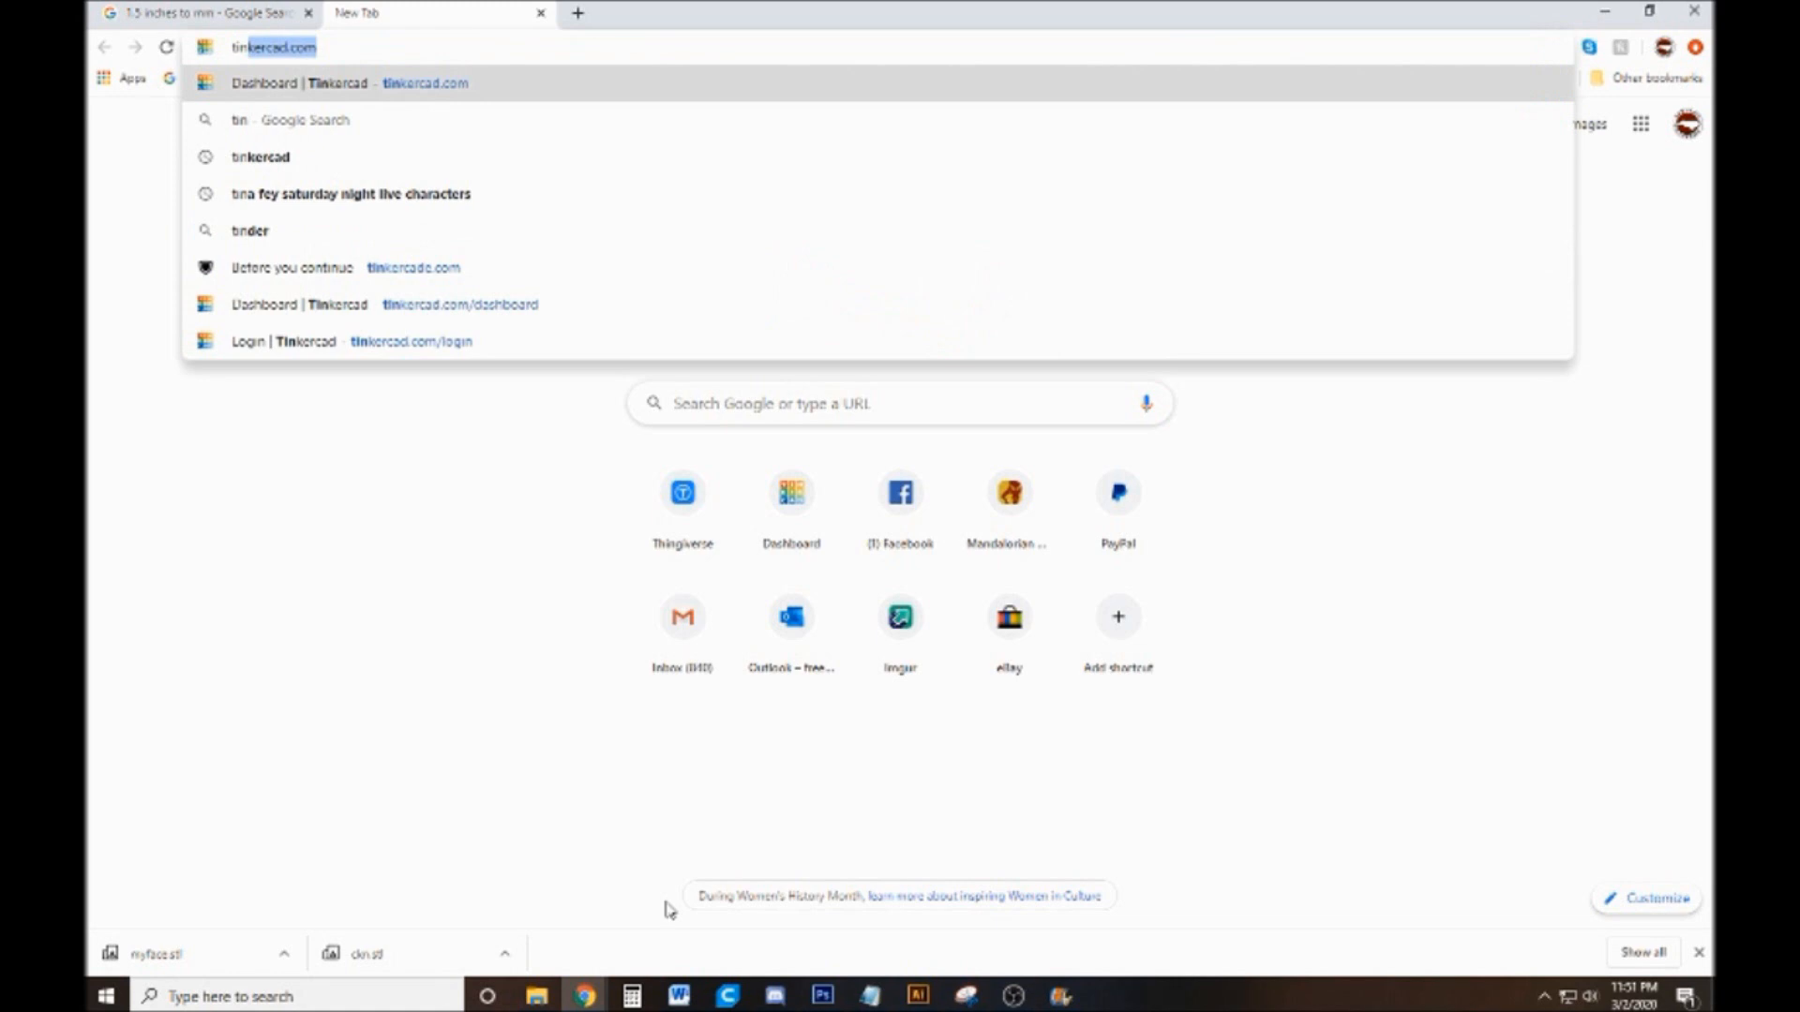
type("ker")
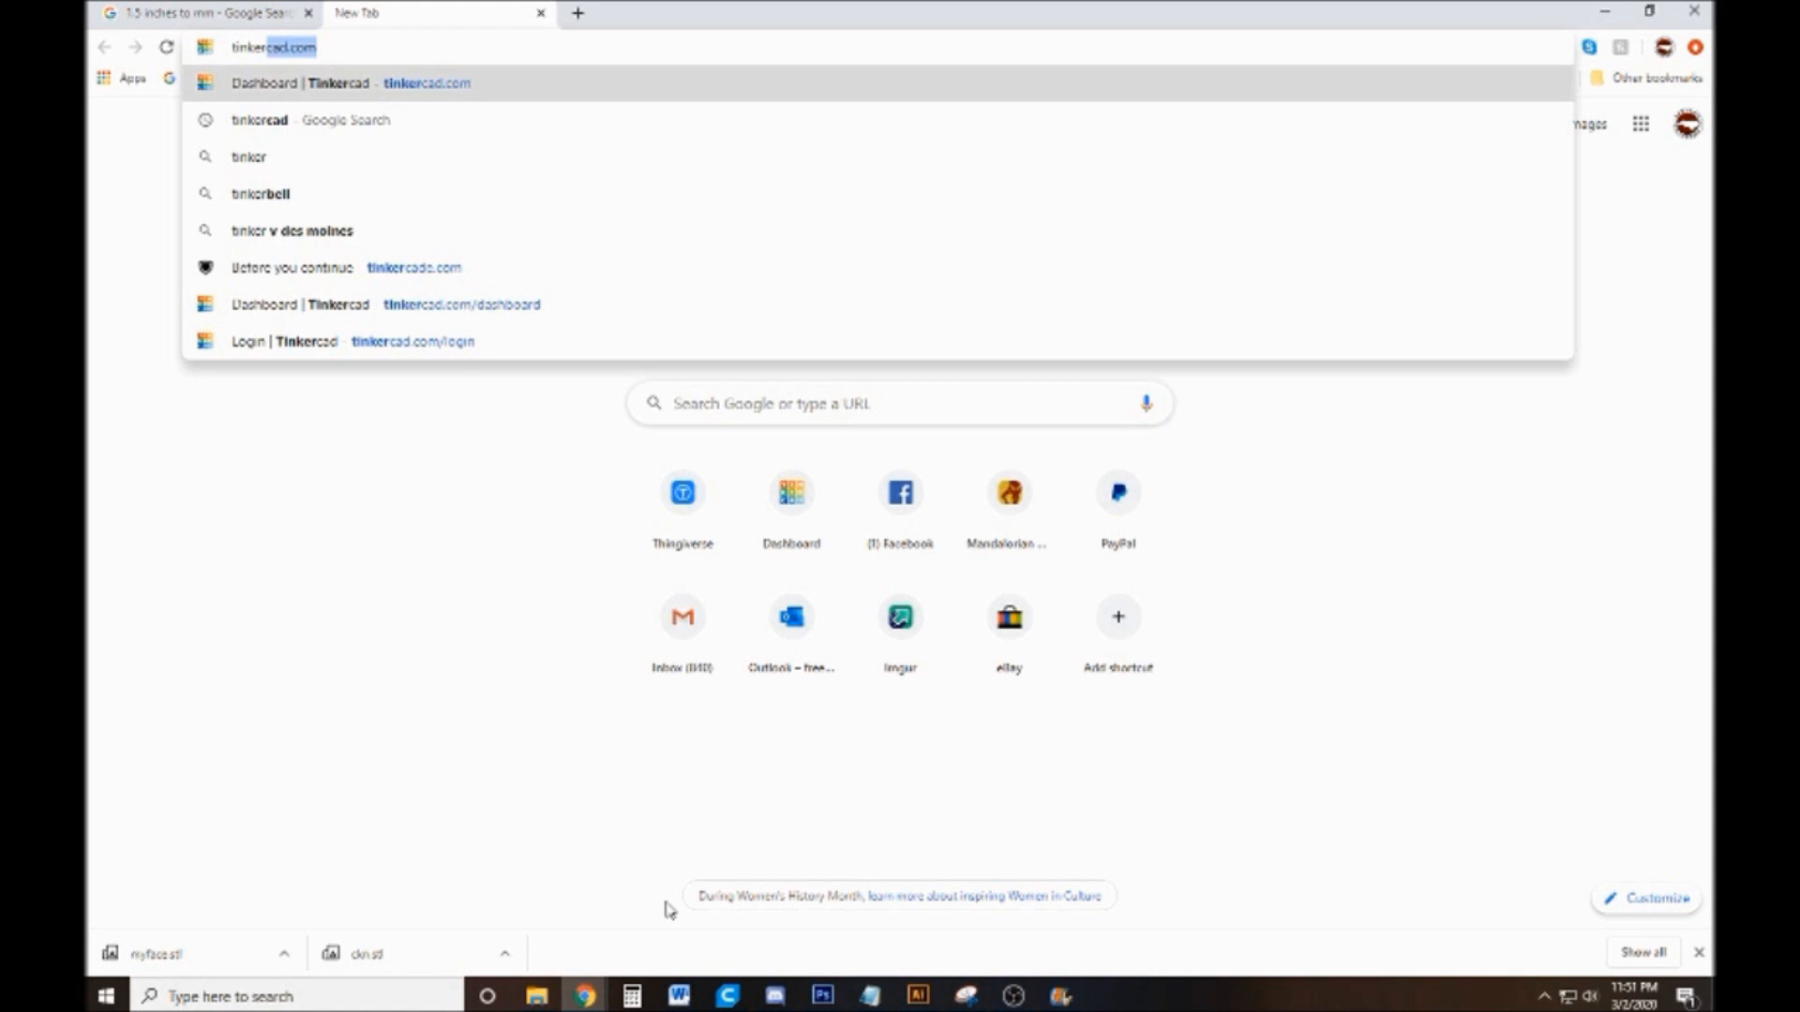
key("Right")
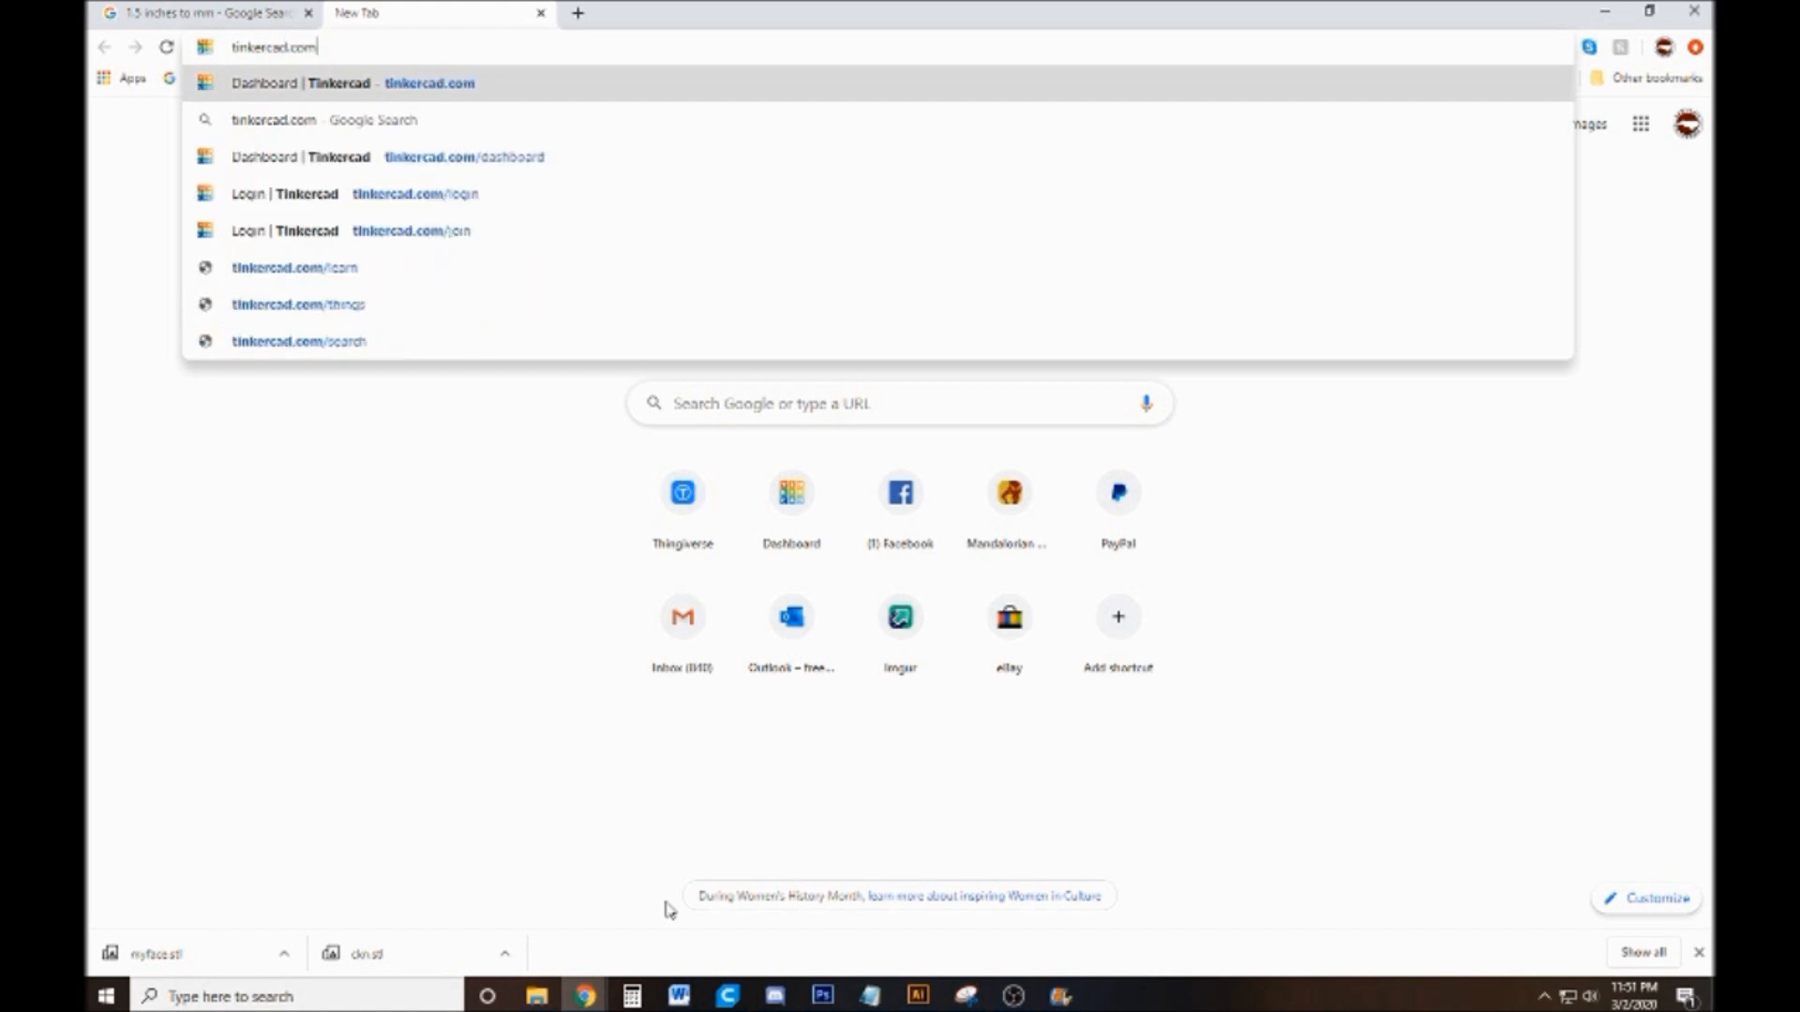
key("Return")
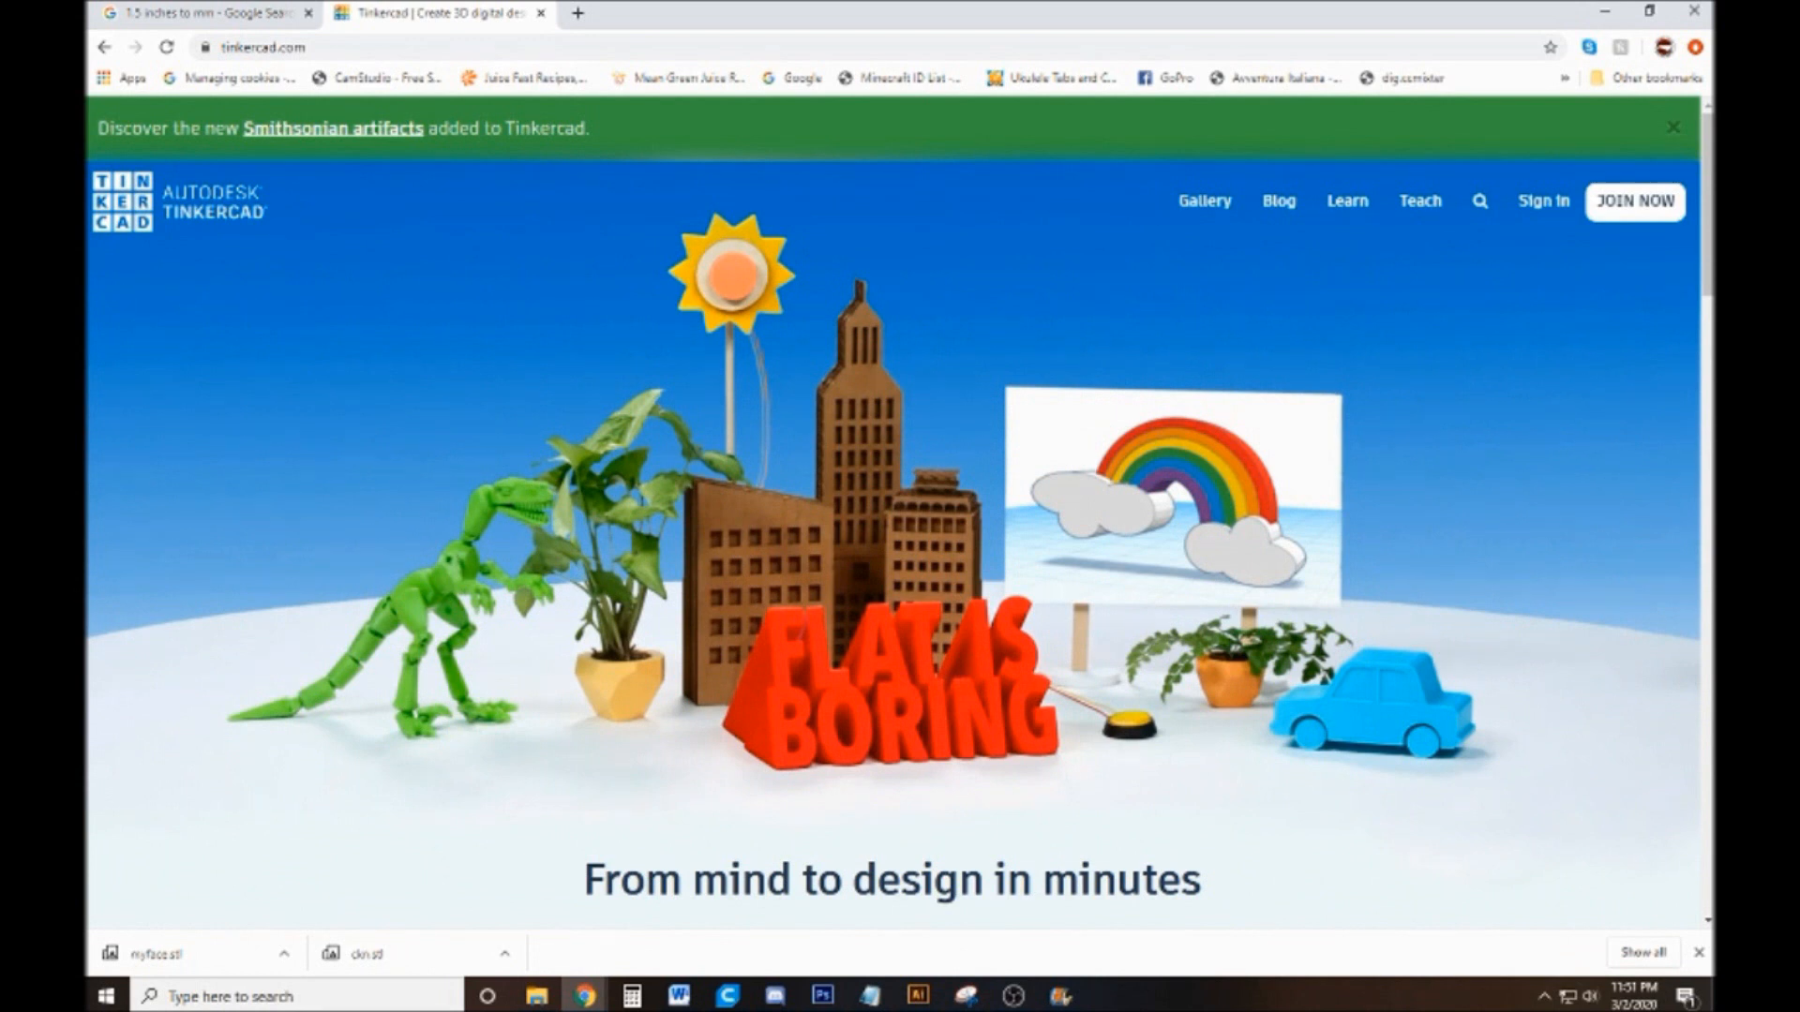
Sign in to Tinkercad with the pottery business's Google account
key("alt+Tab")
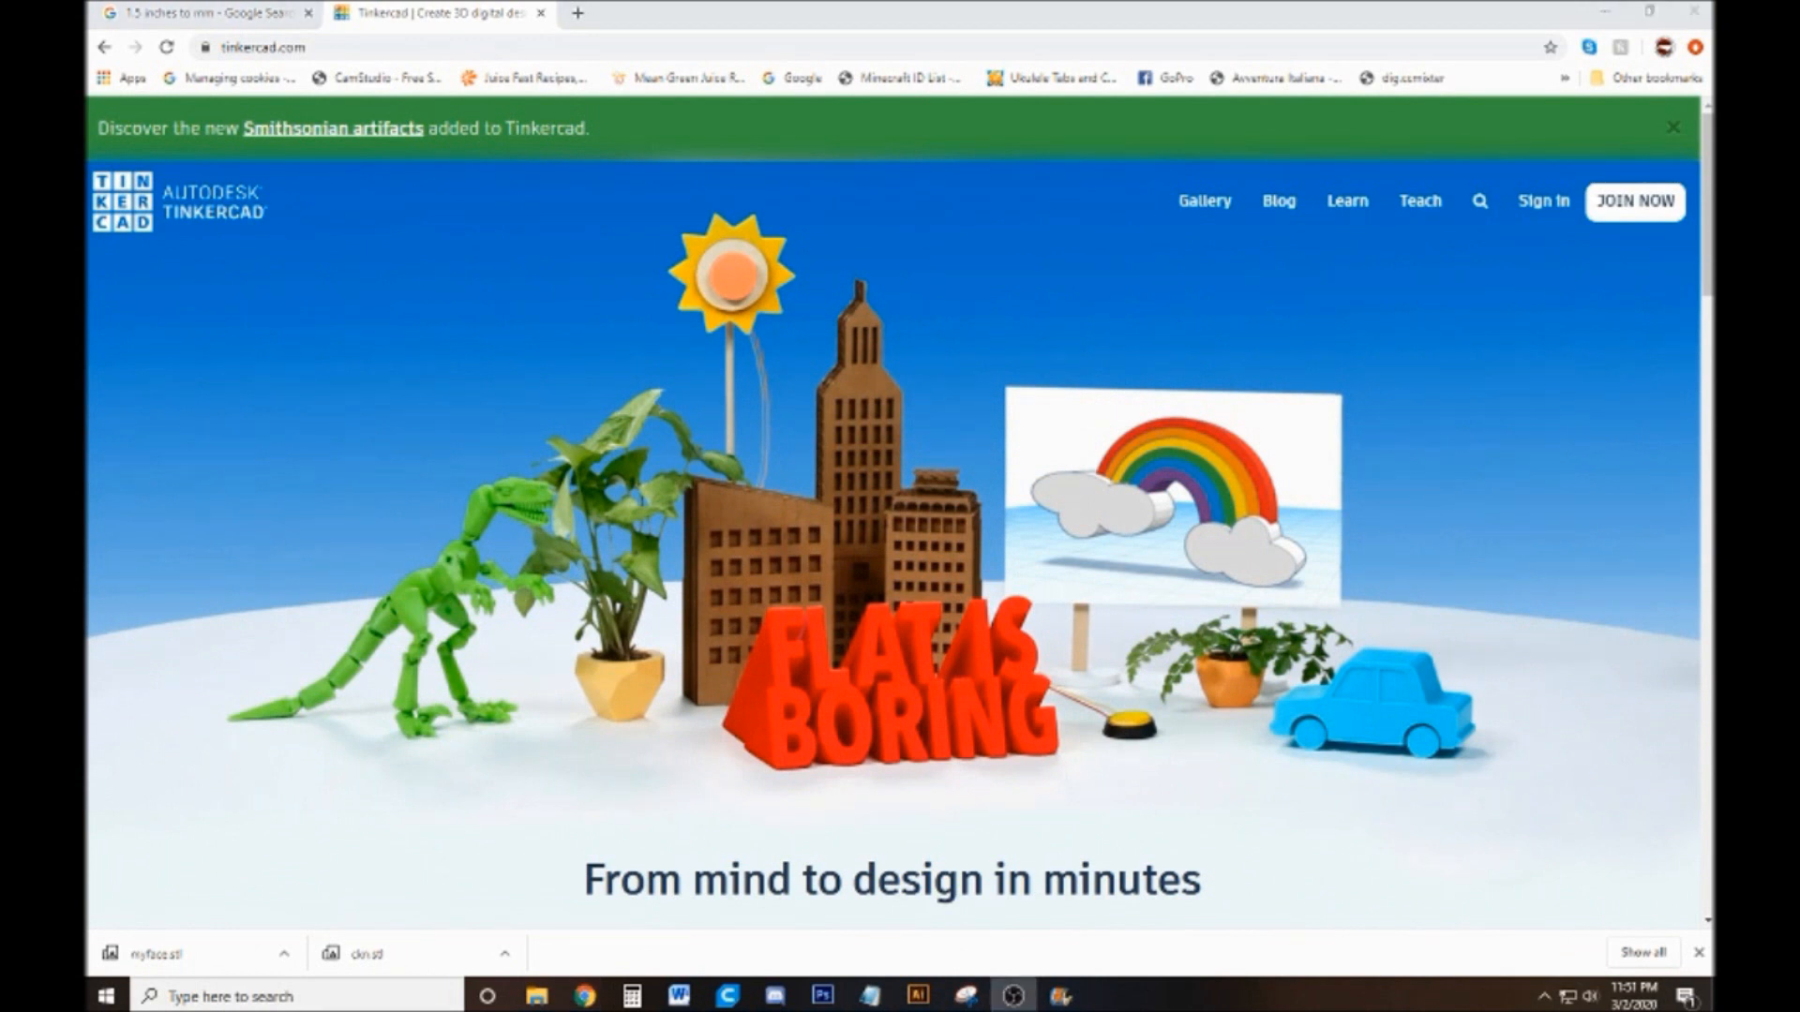
left_click(1545, 207)
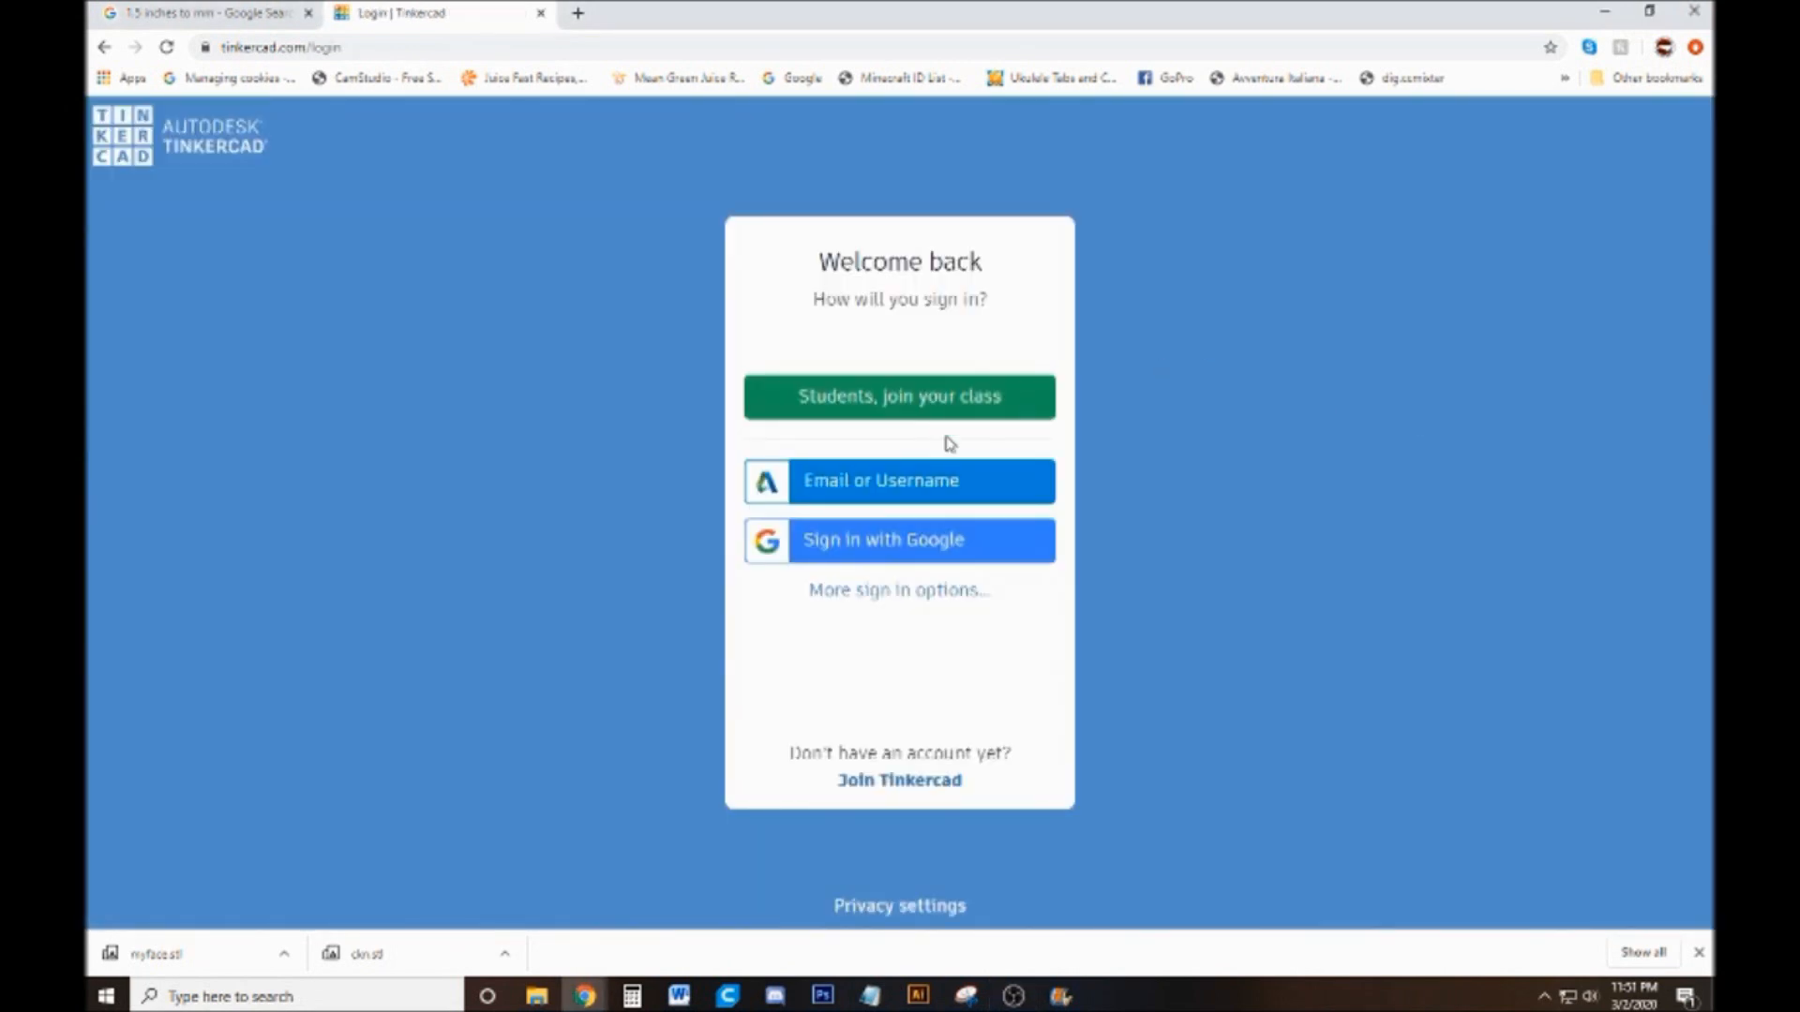
left_click(940, 556)
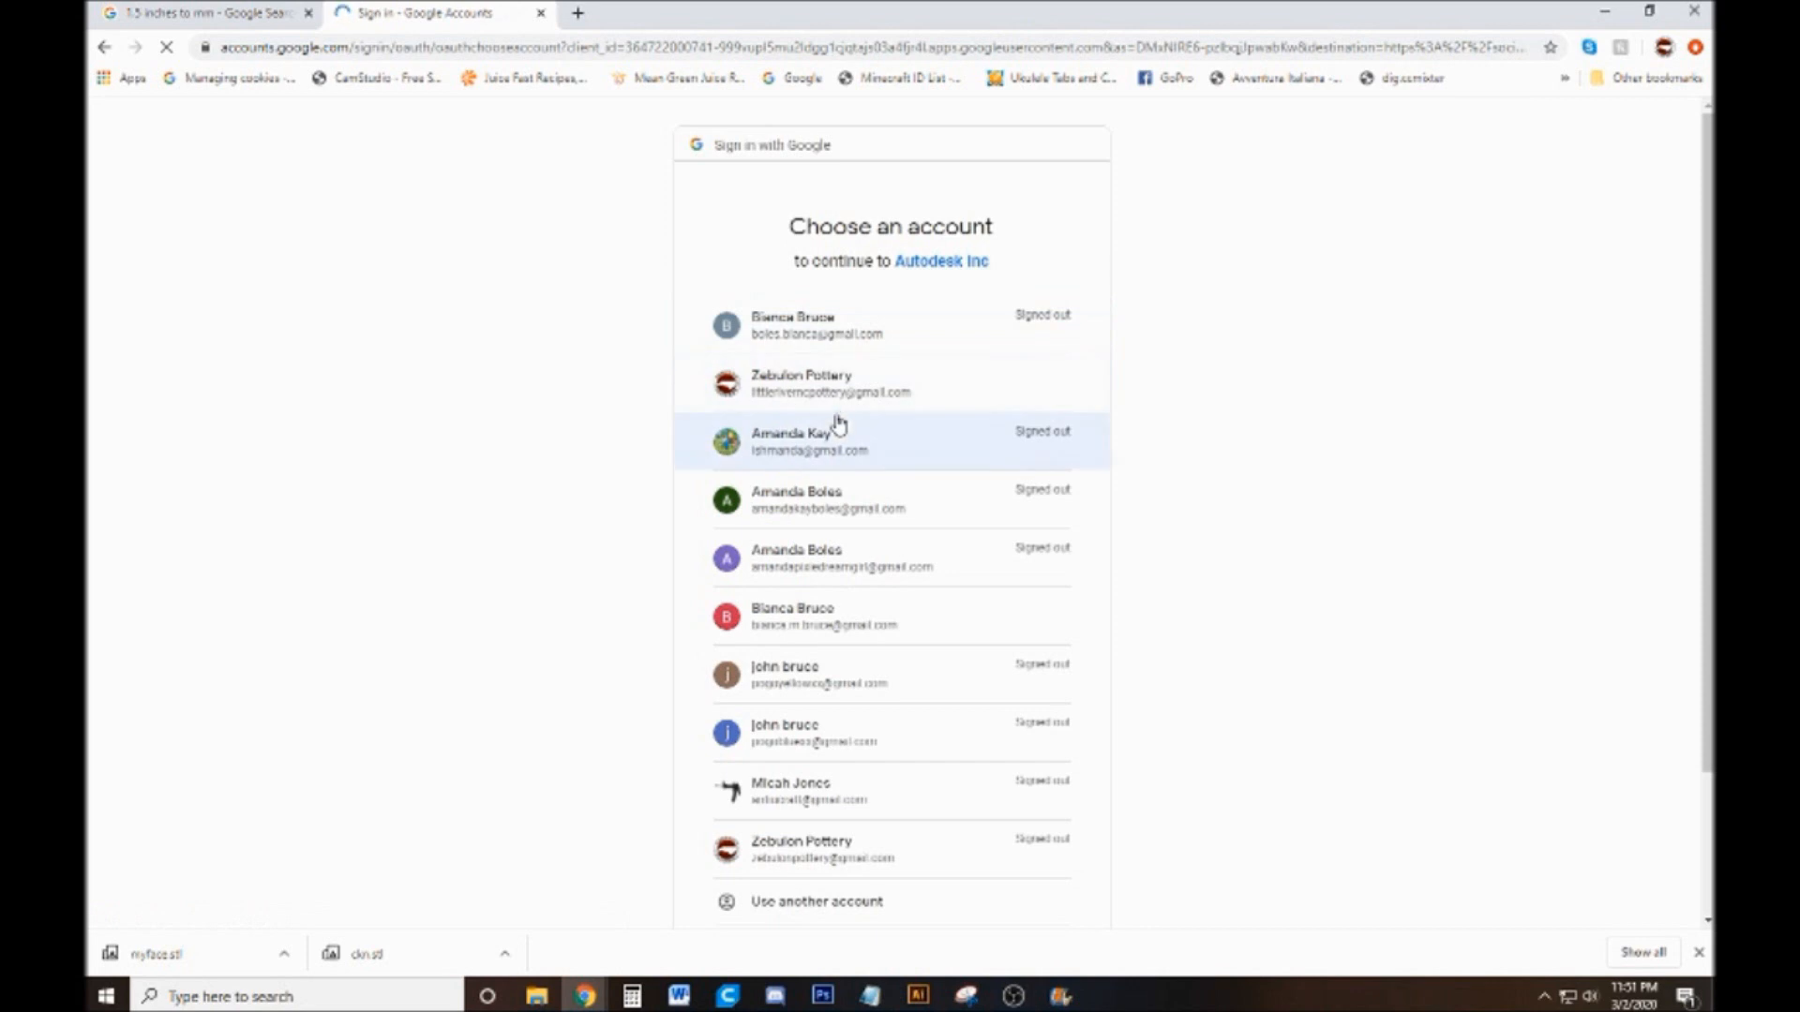
left_click(856, 370)
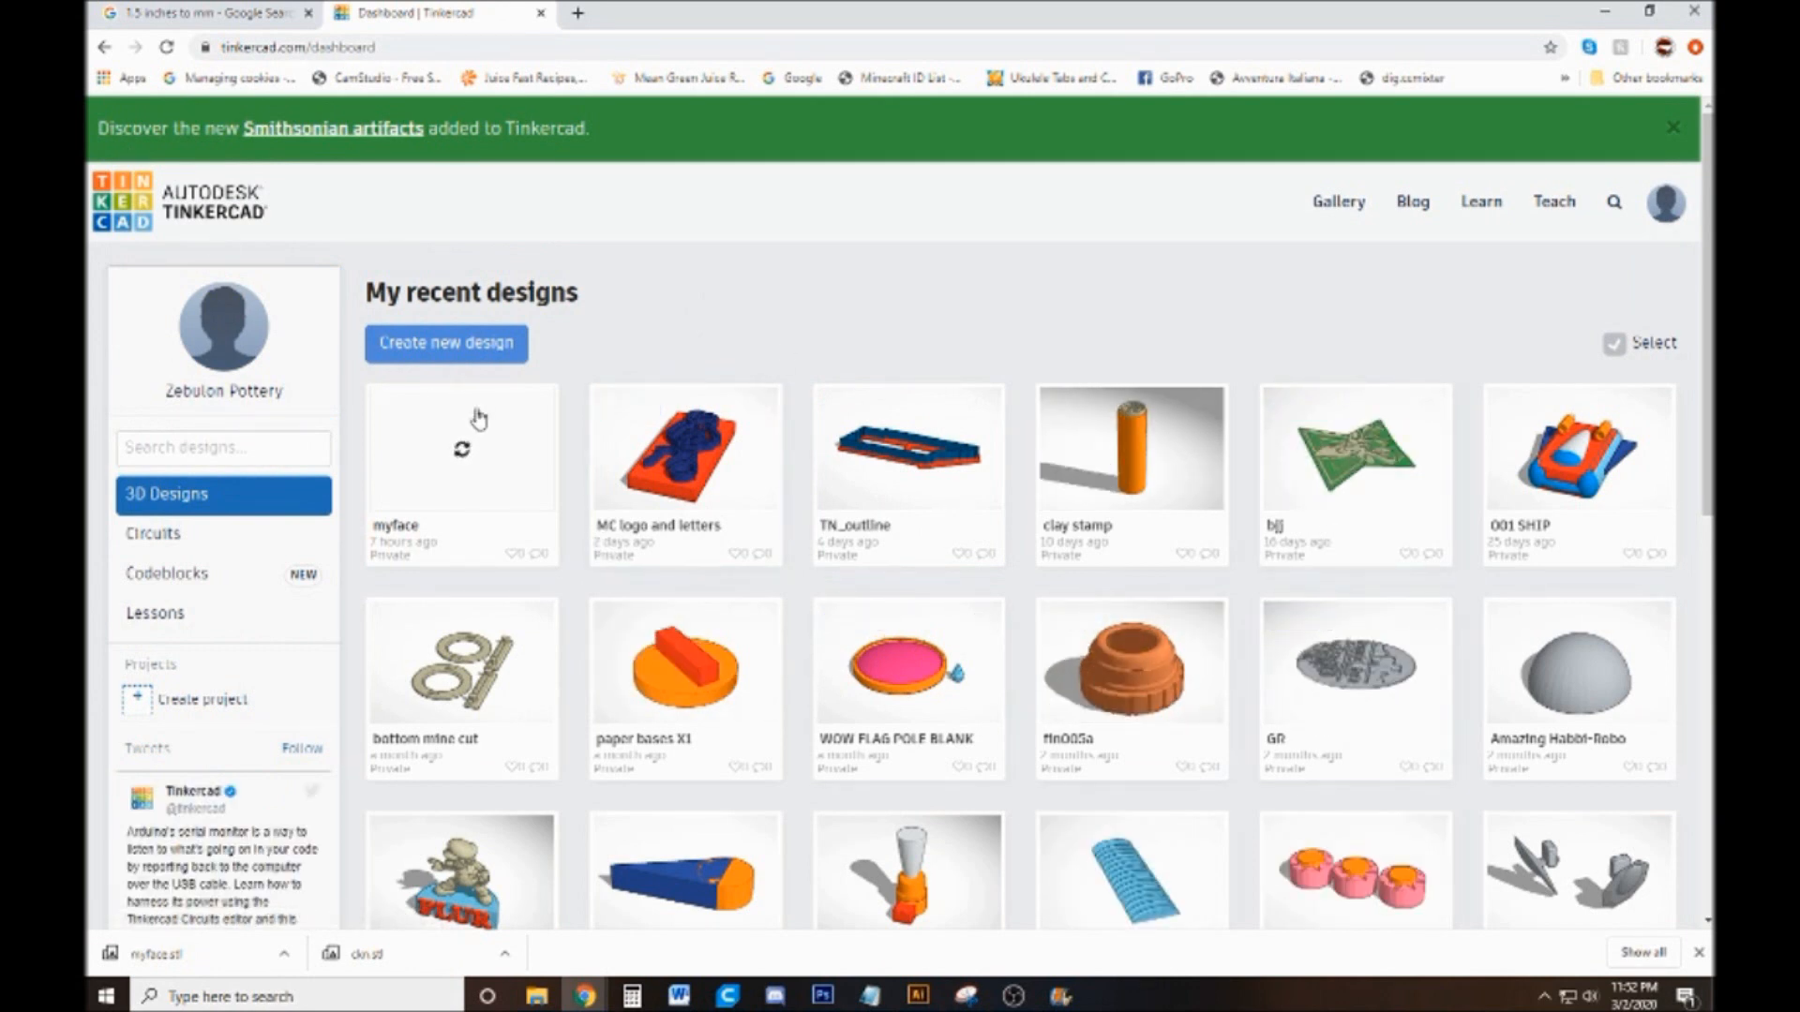
Create a new design and import ckn_01_base.svg from the my stamps folder, centred on the artboard at scale 100
left_click(449, 345)
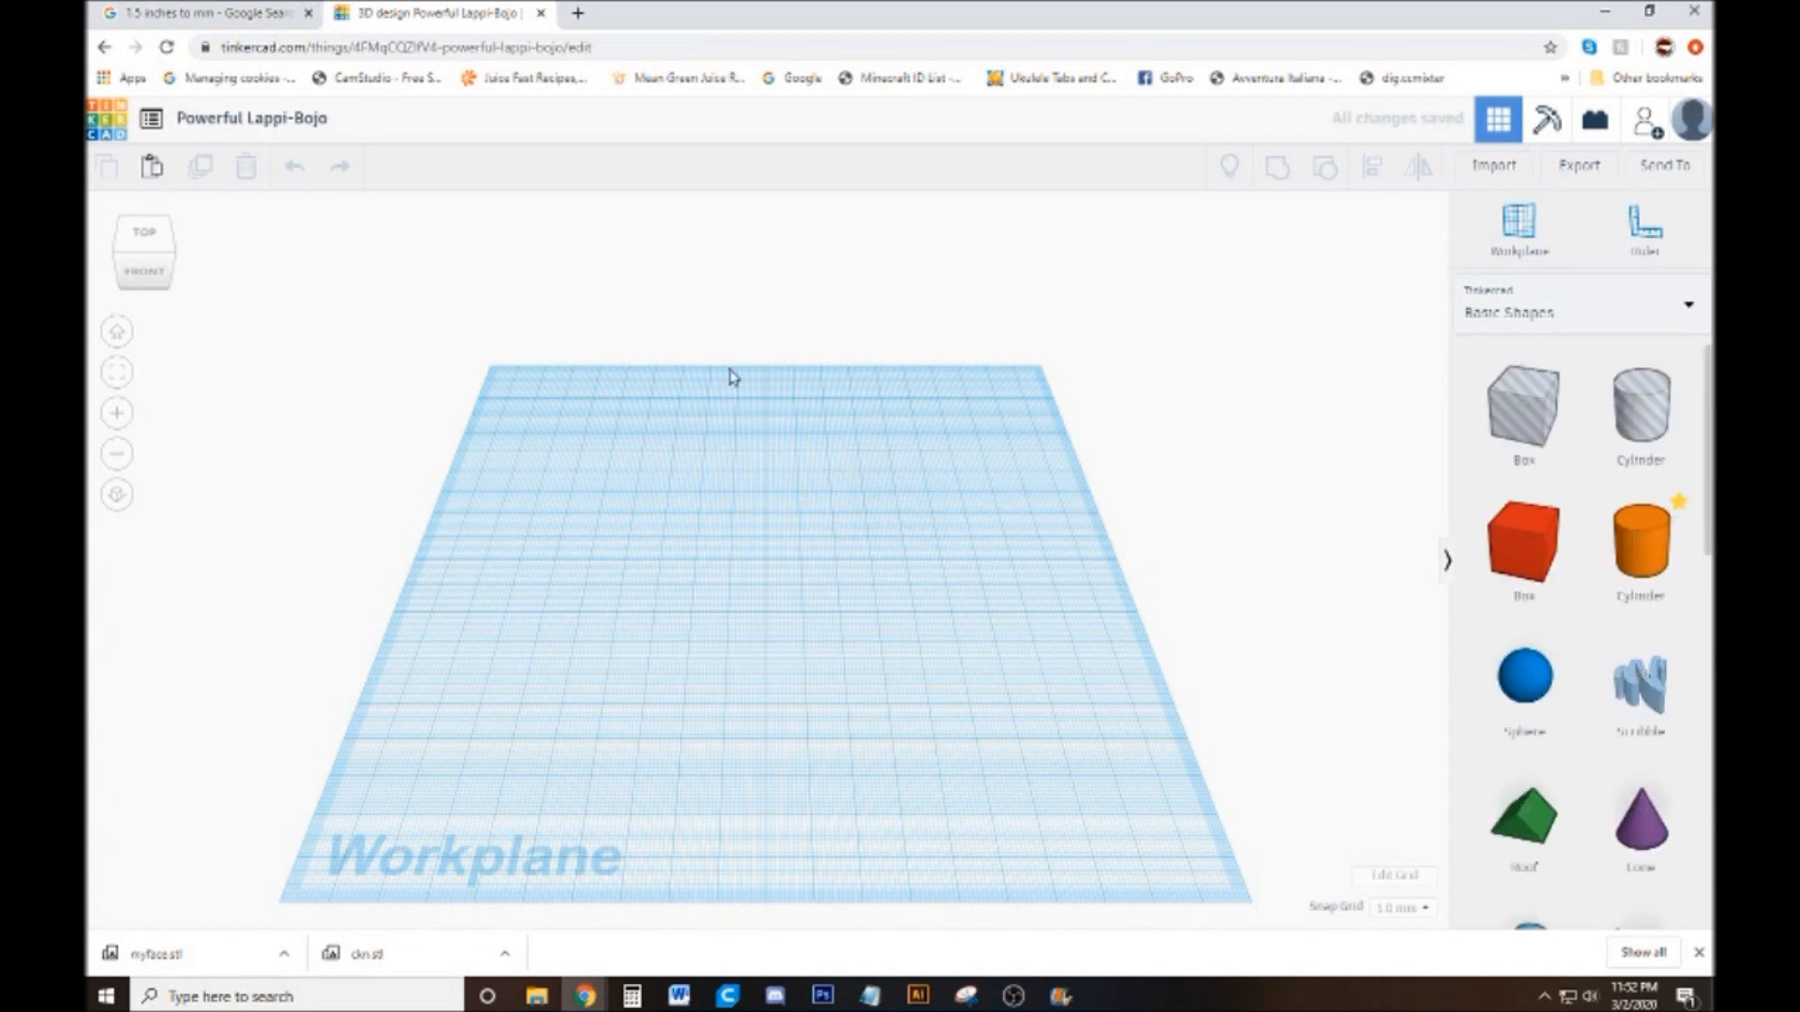
left_click(1501, 184)
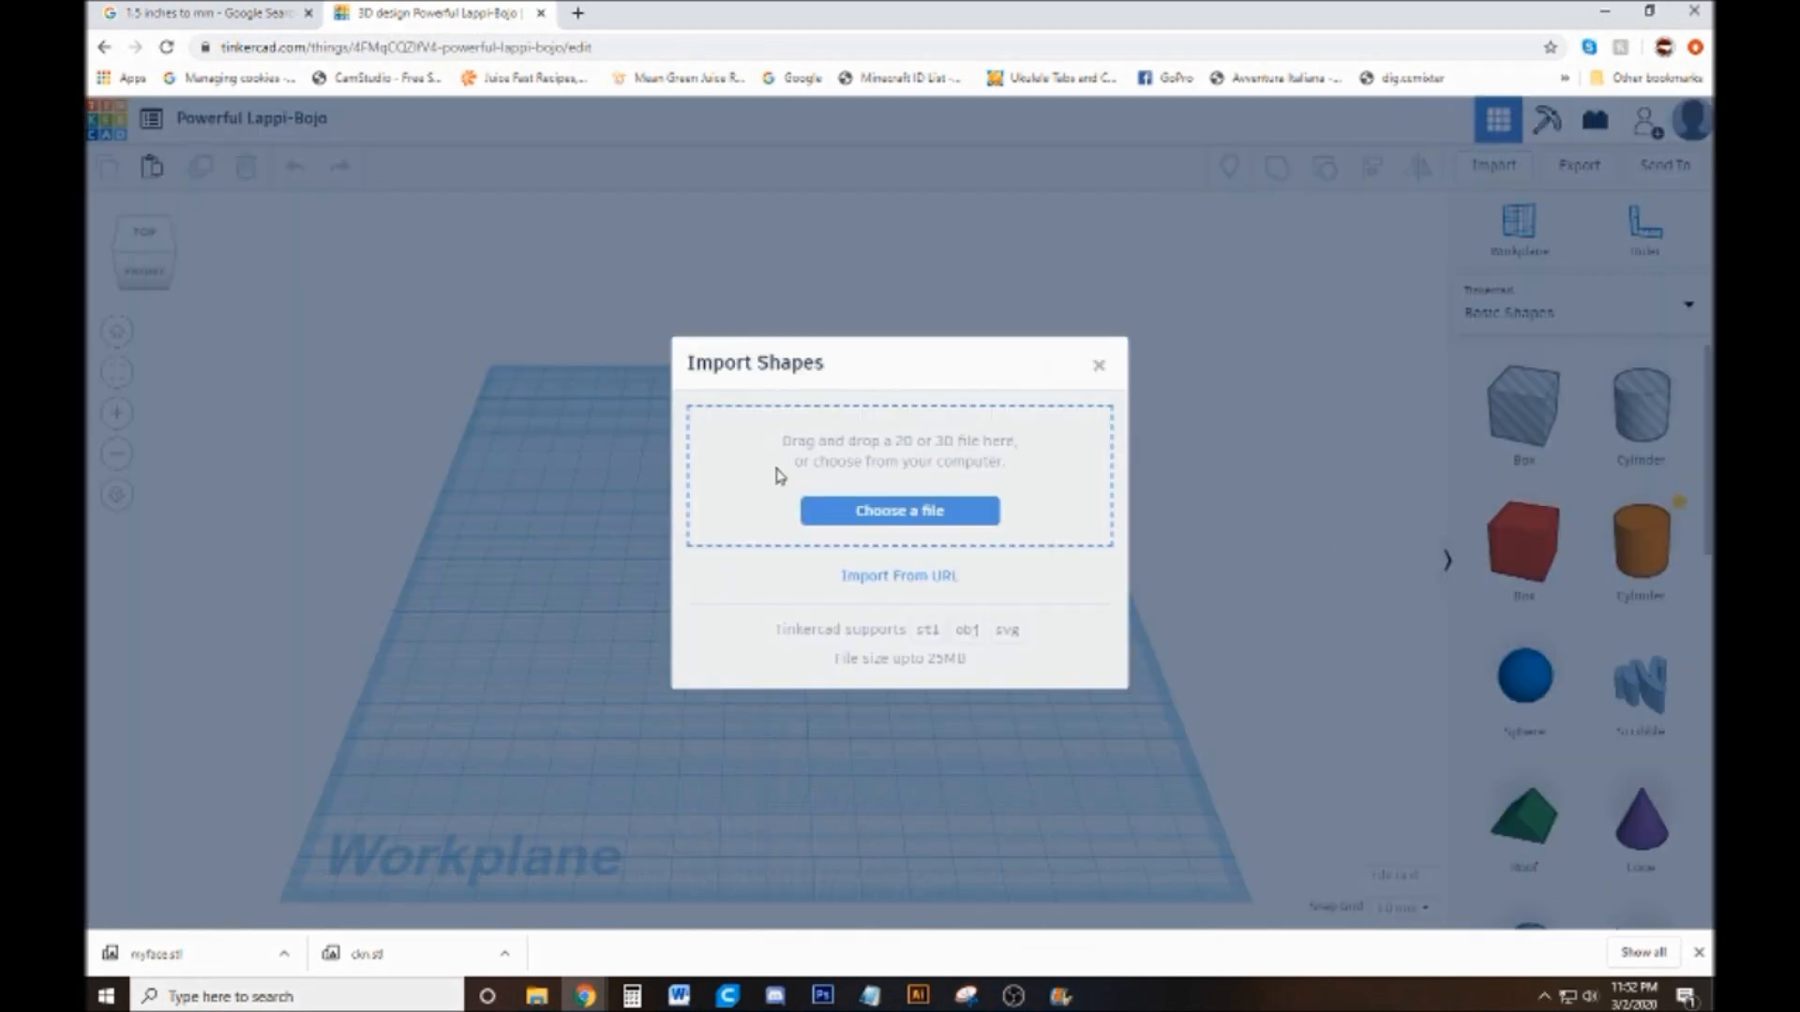
left_click(869, 514)
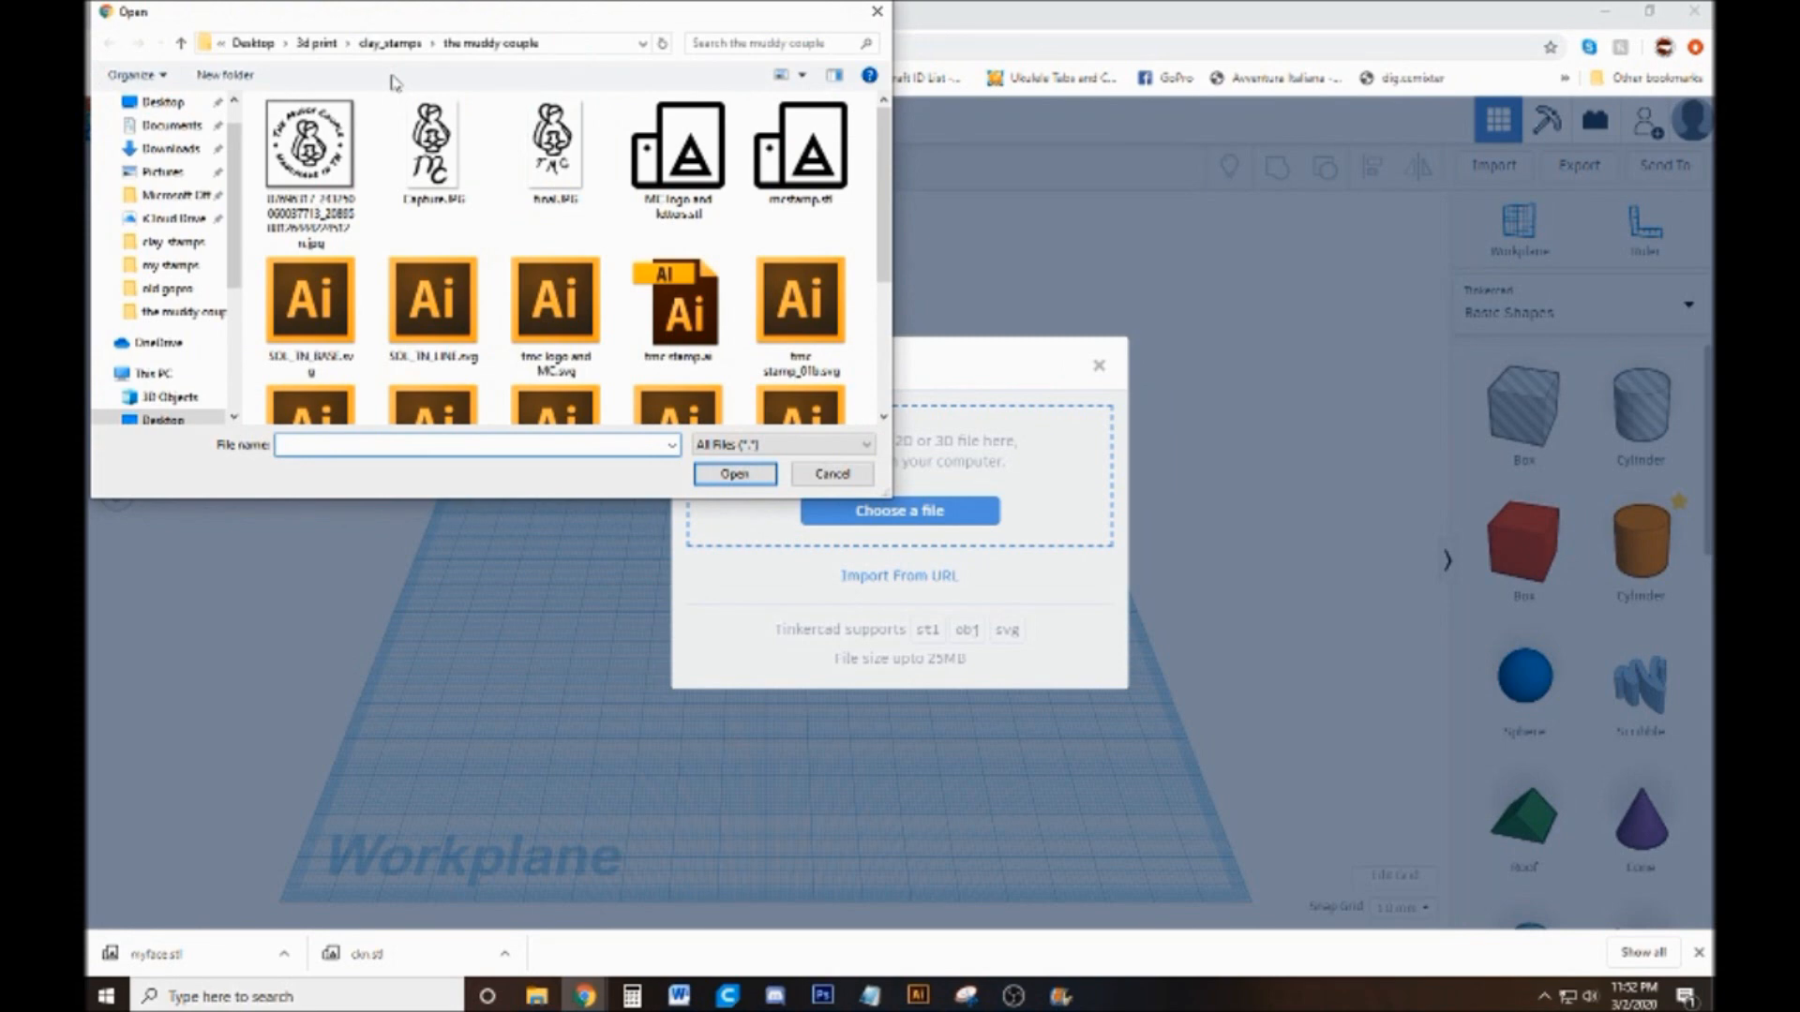
left_click(390, 43)
double_click(330, 132)
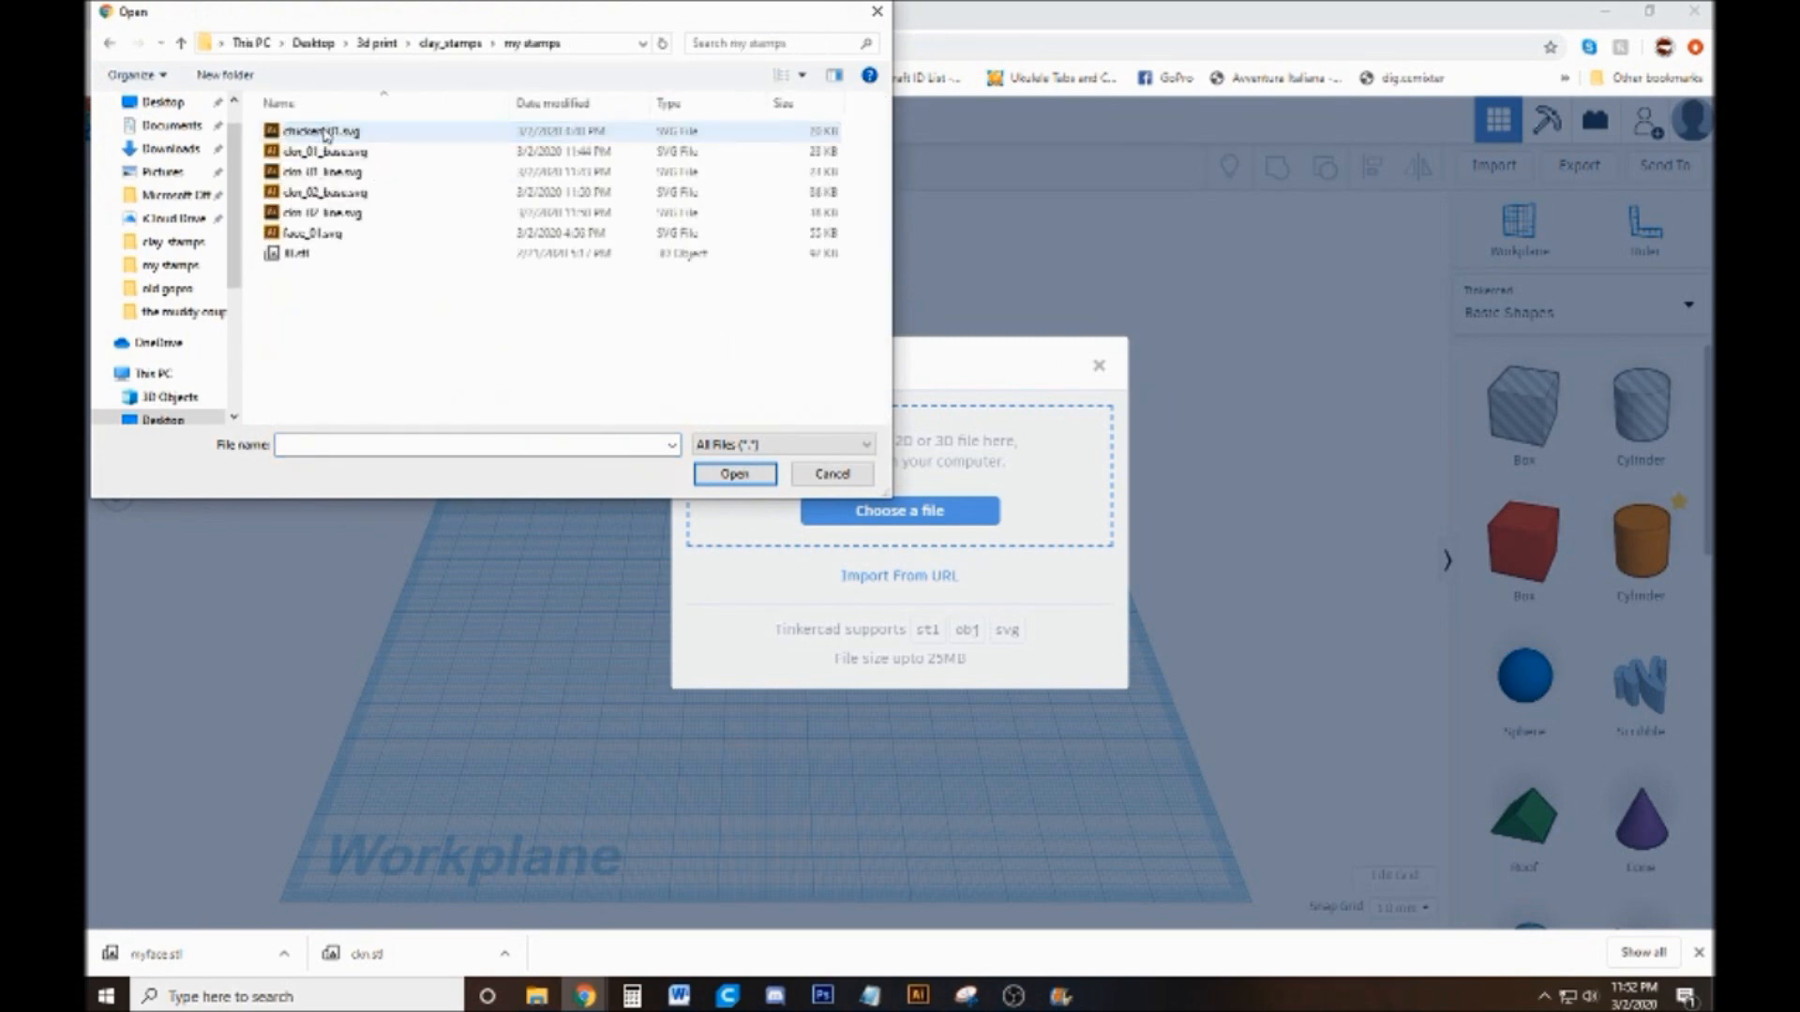
double_click(407, 160)
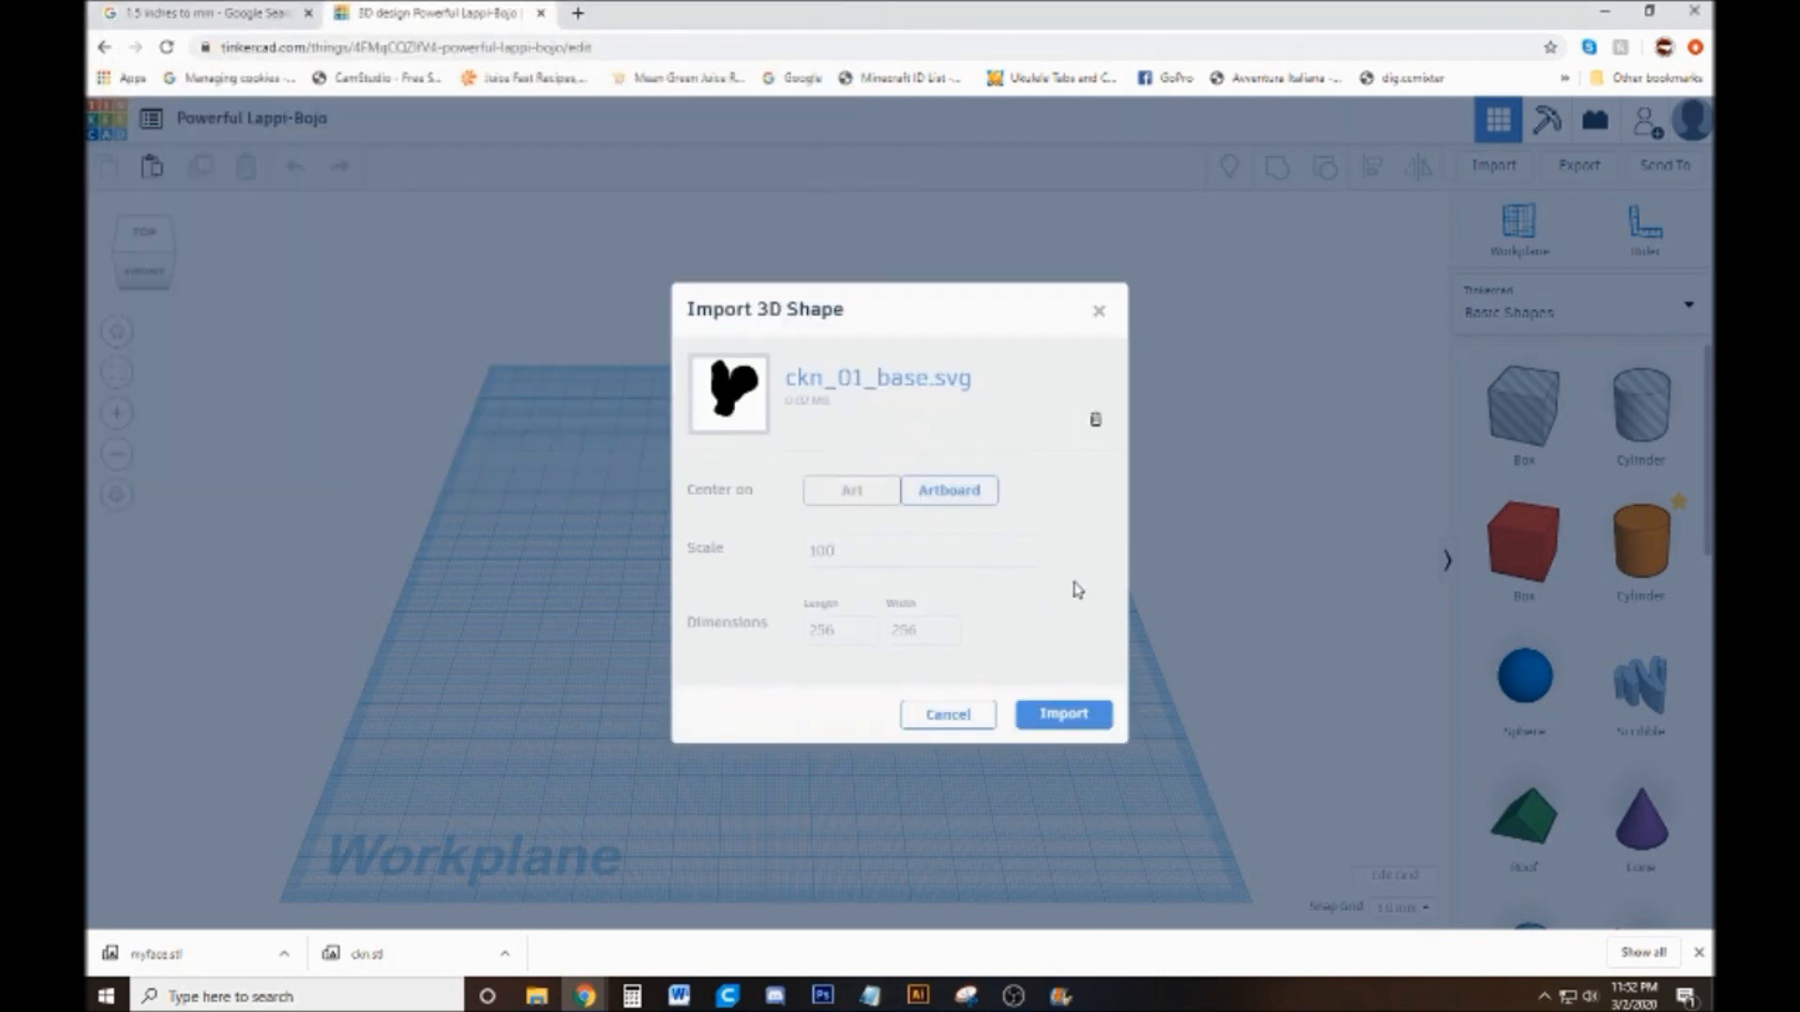
left_click(1066, 717)
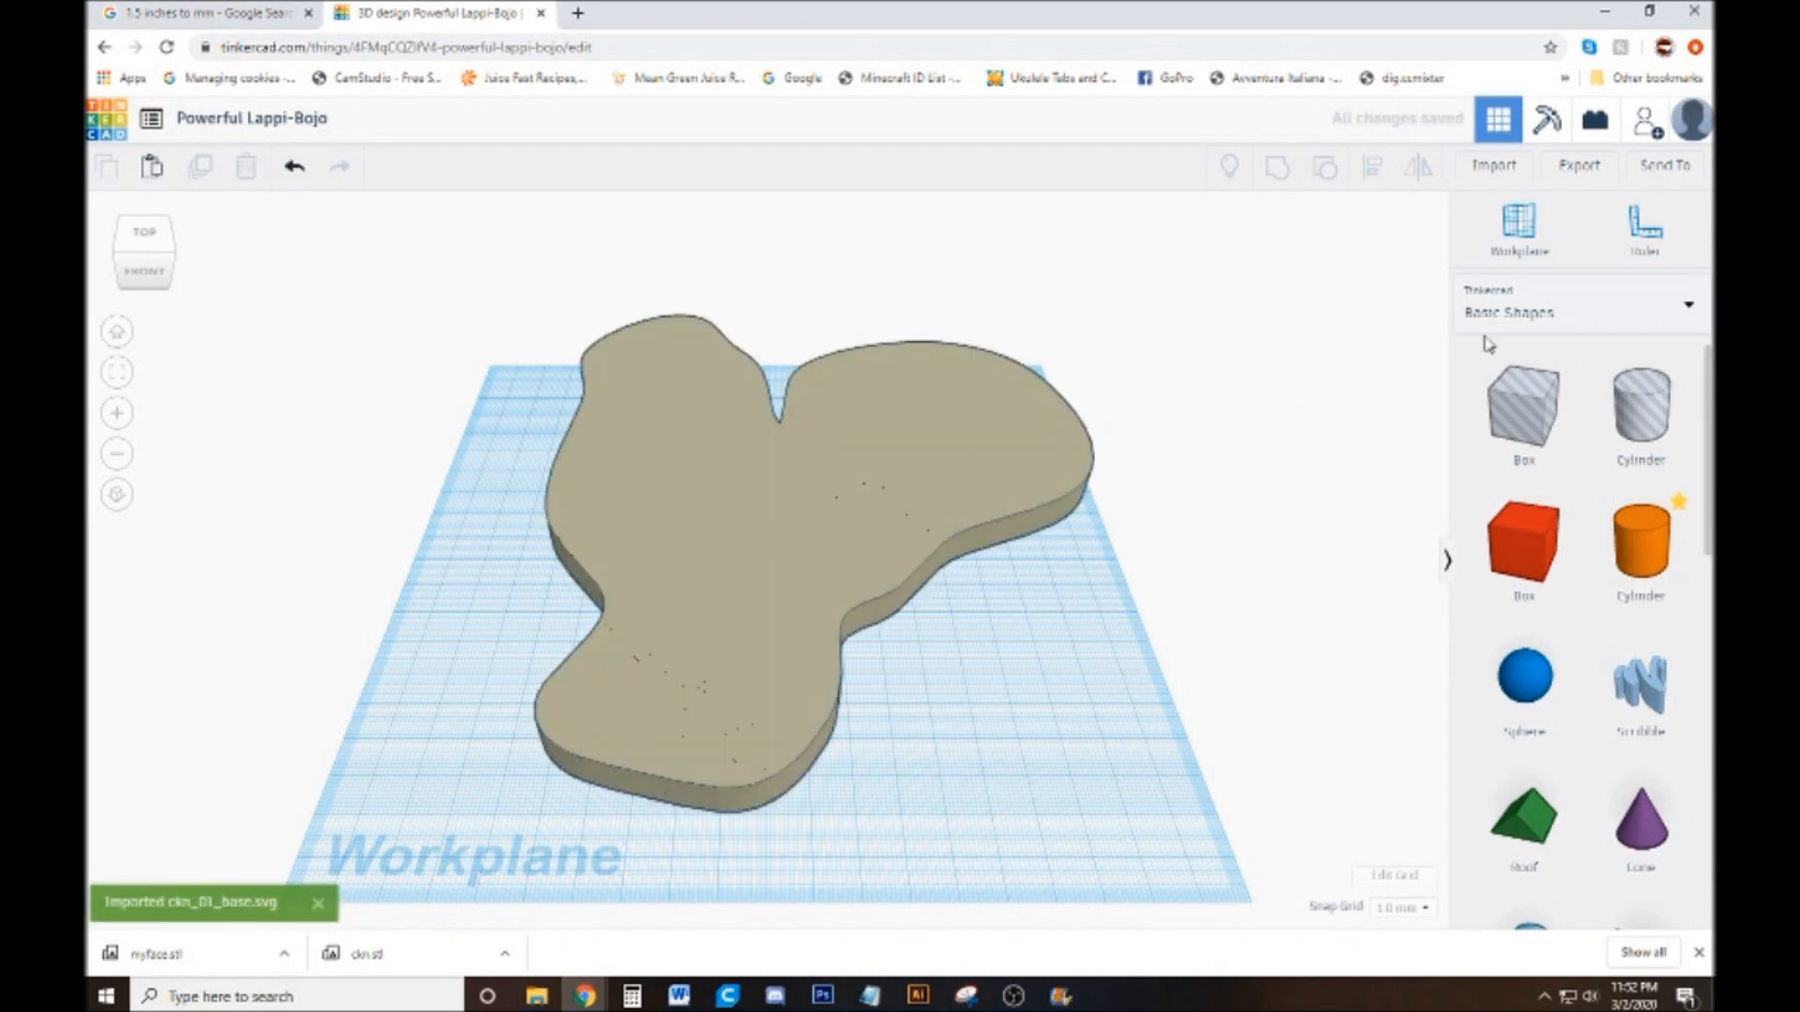
Import ckn_01_line.svg from the my stamps folder, centred on the artboard at scale 100
left_click(1522, 179)
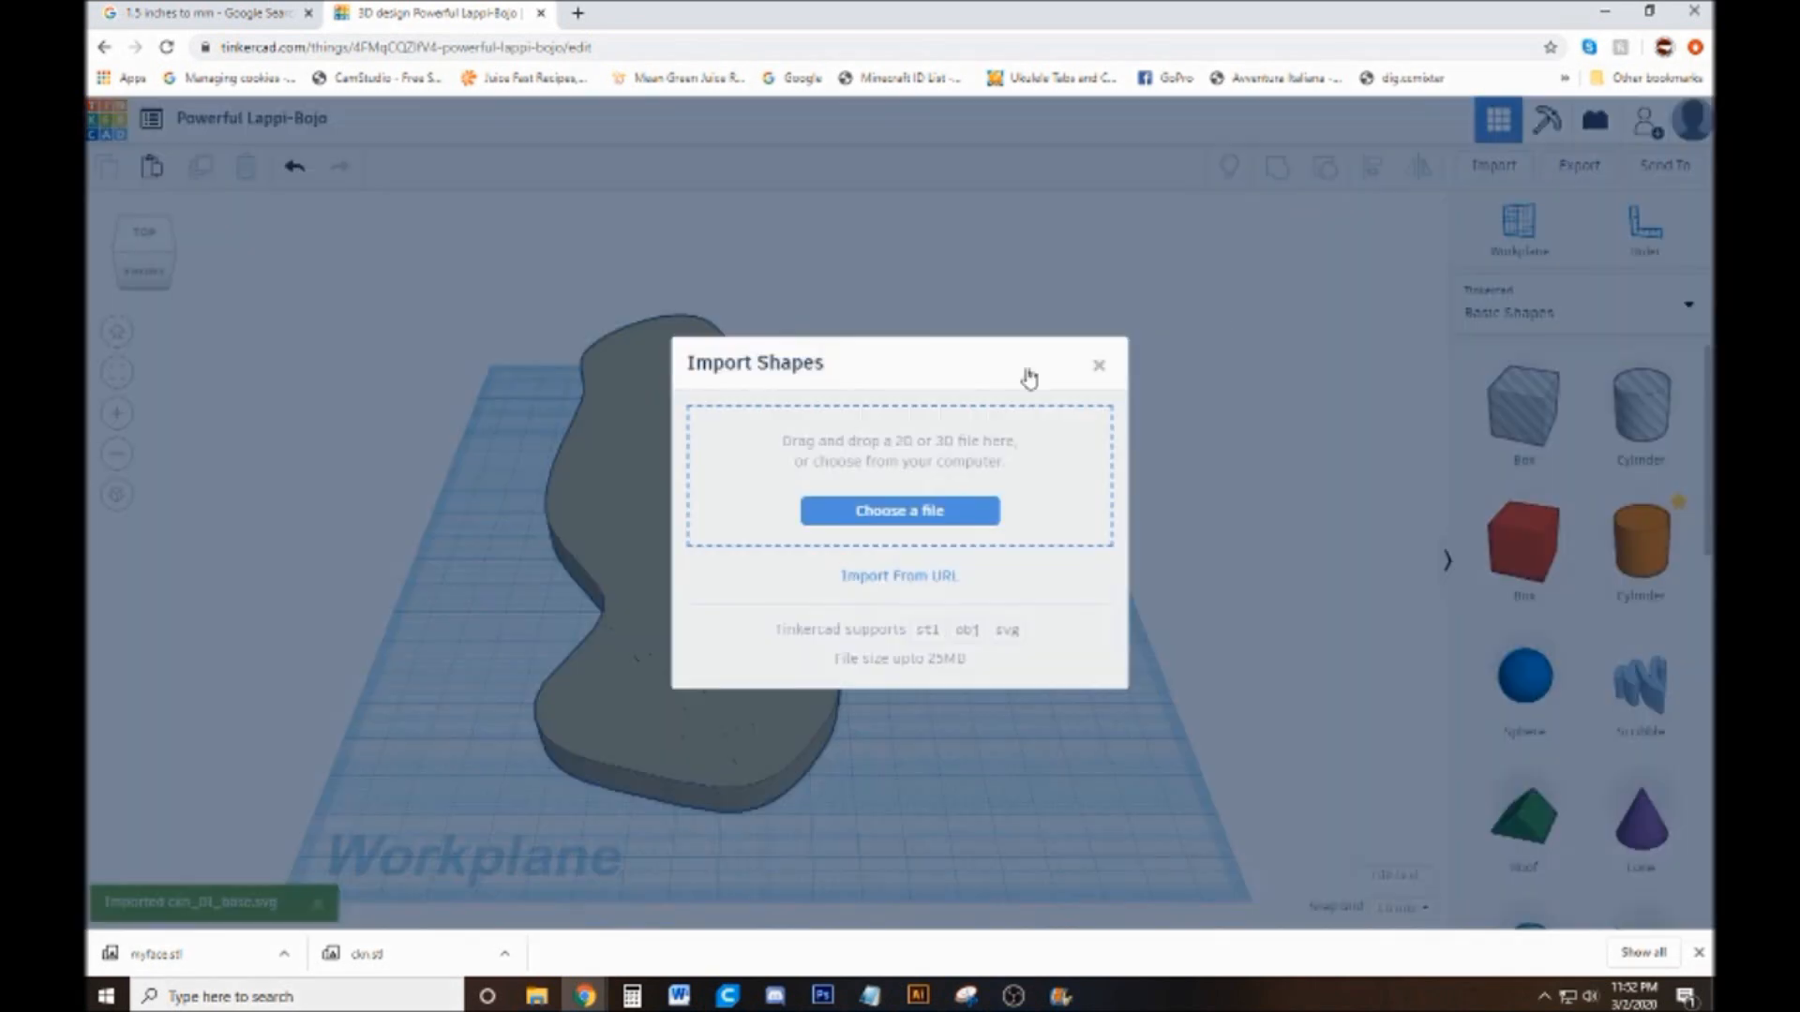
left_click(949, 512)
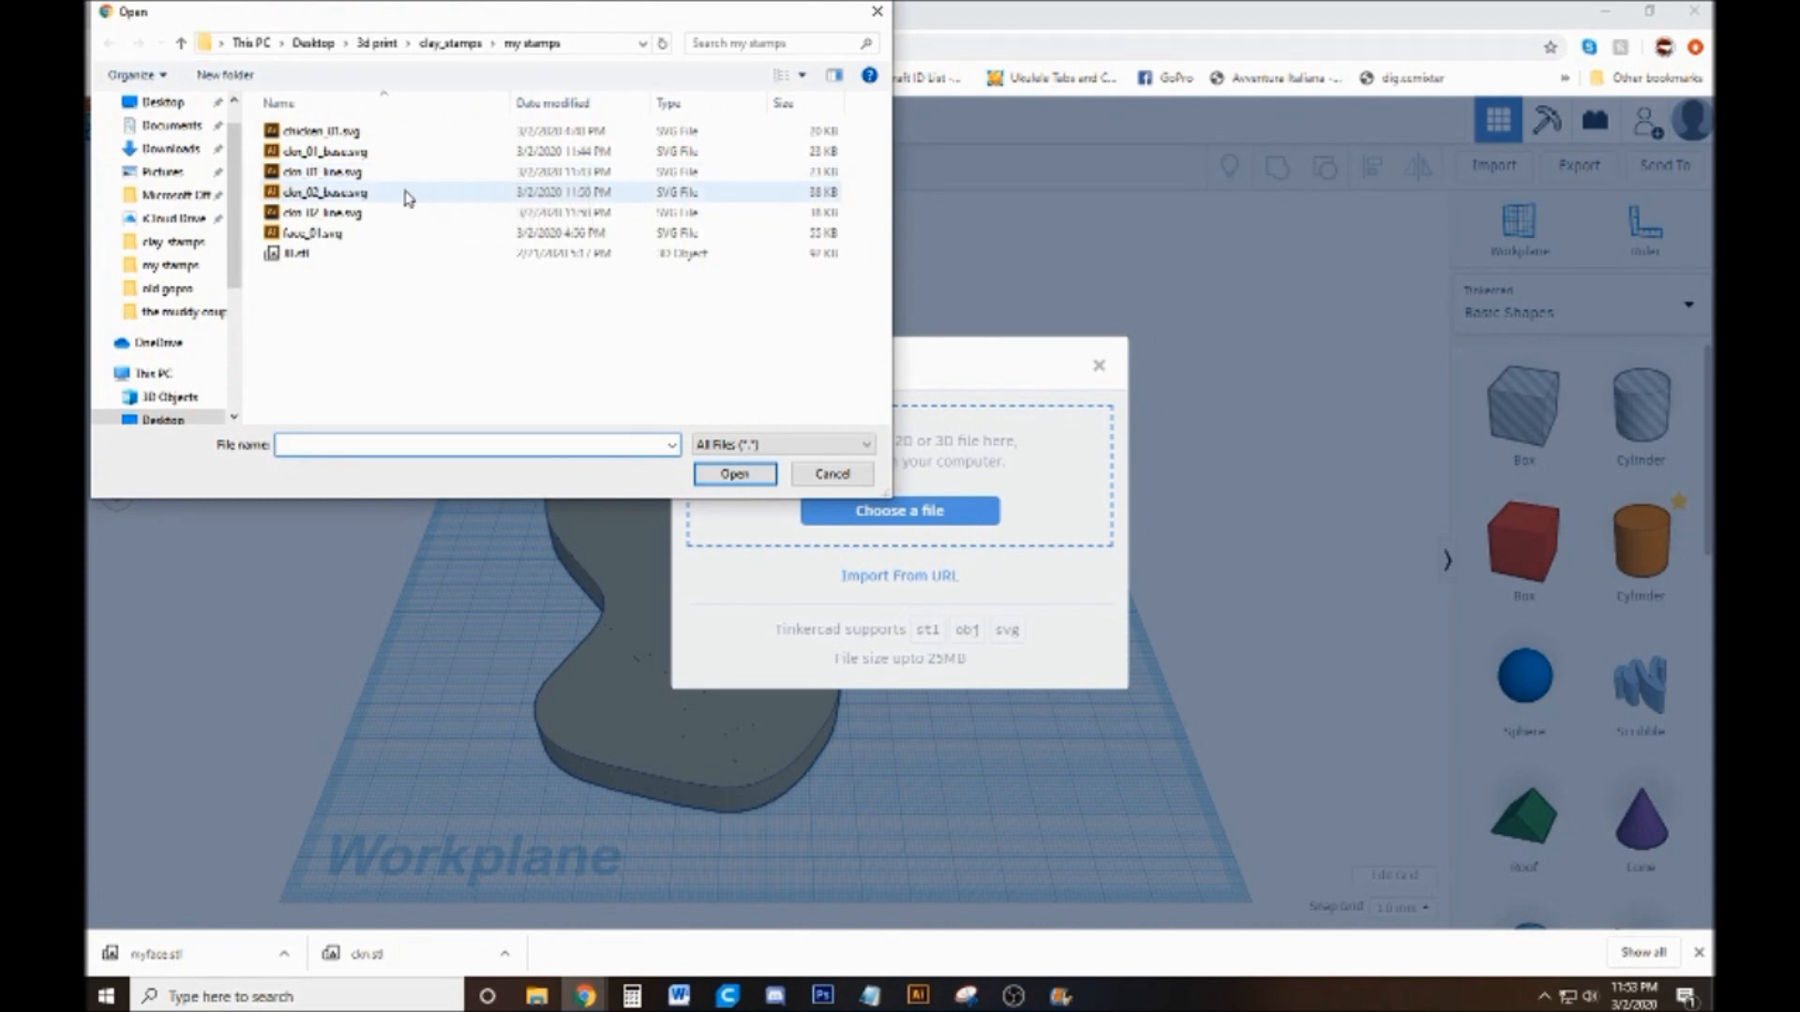
double_click(425, 178)
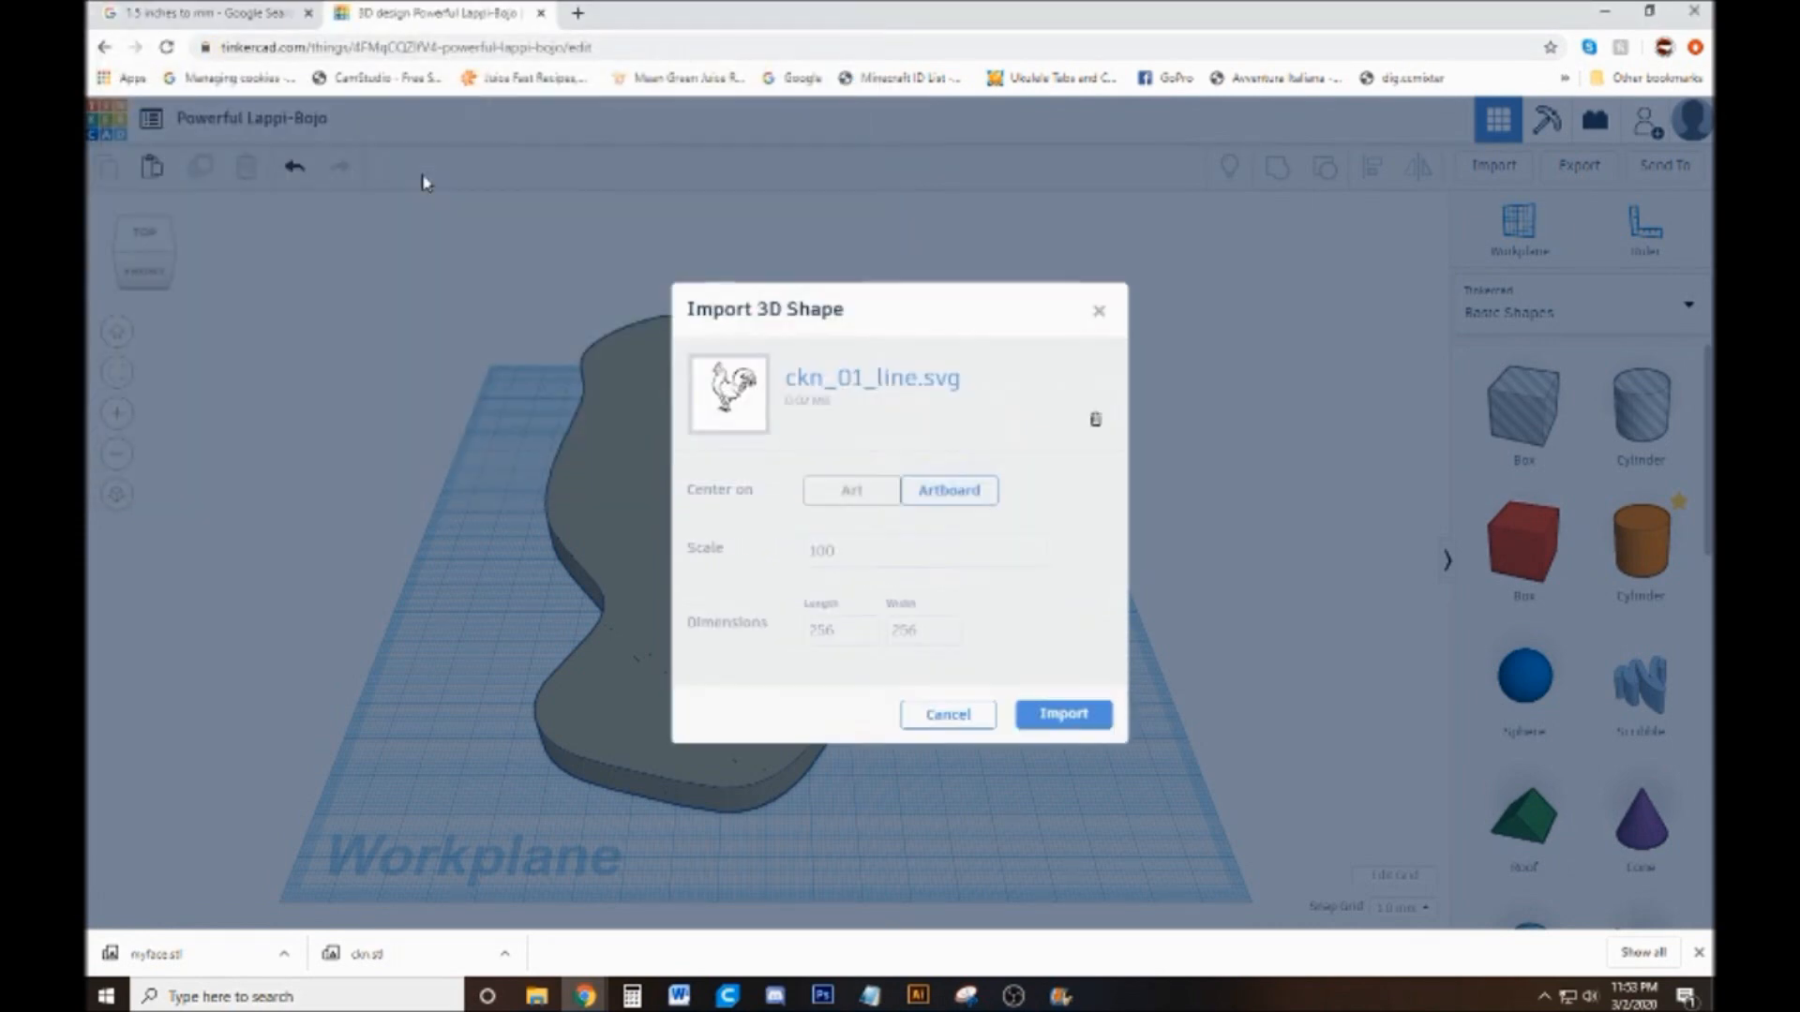
left_click(1057, 708)
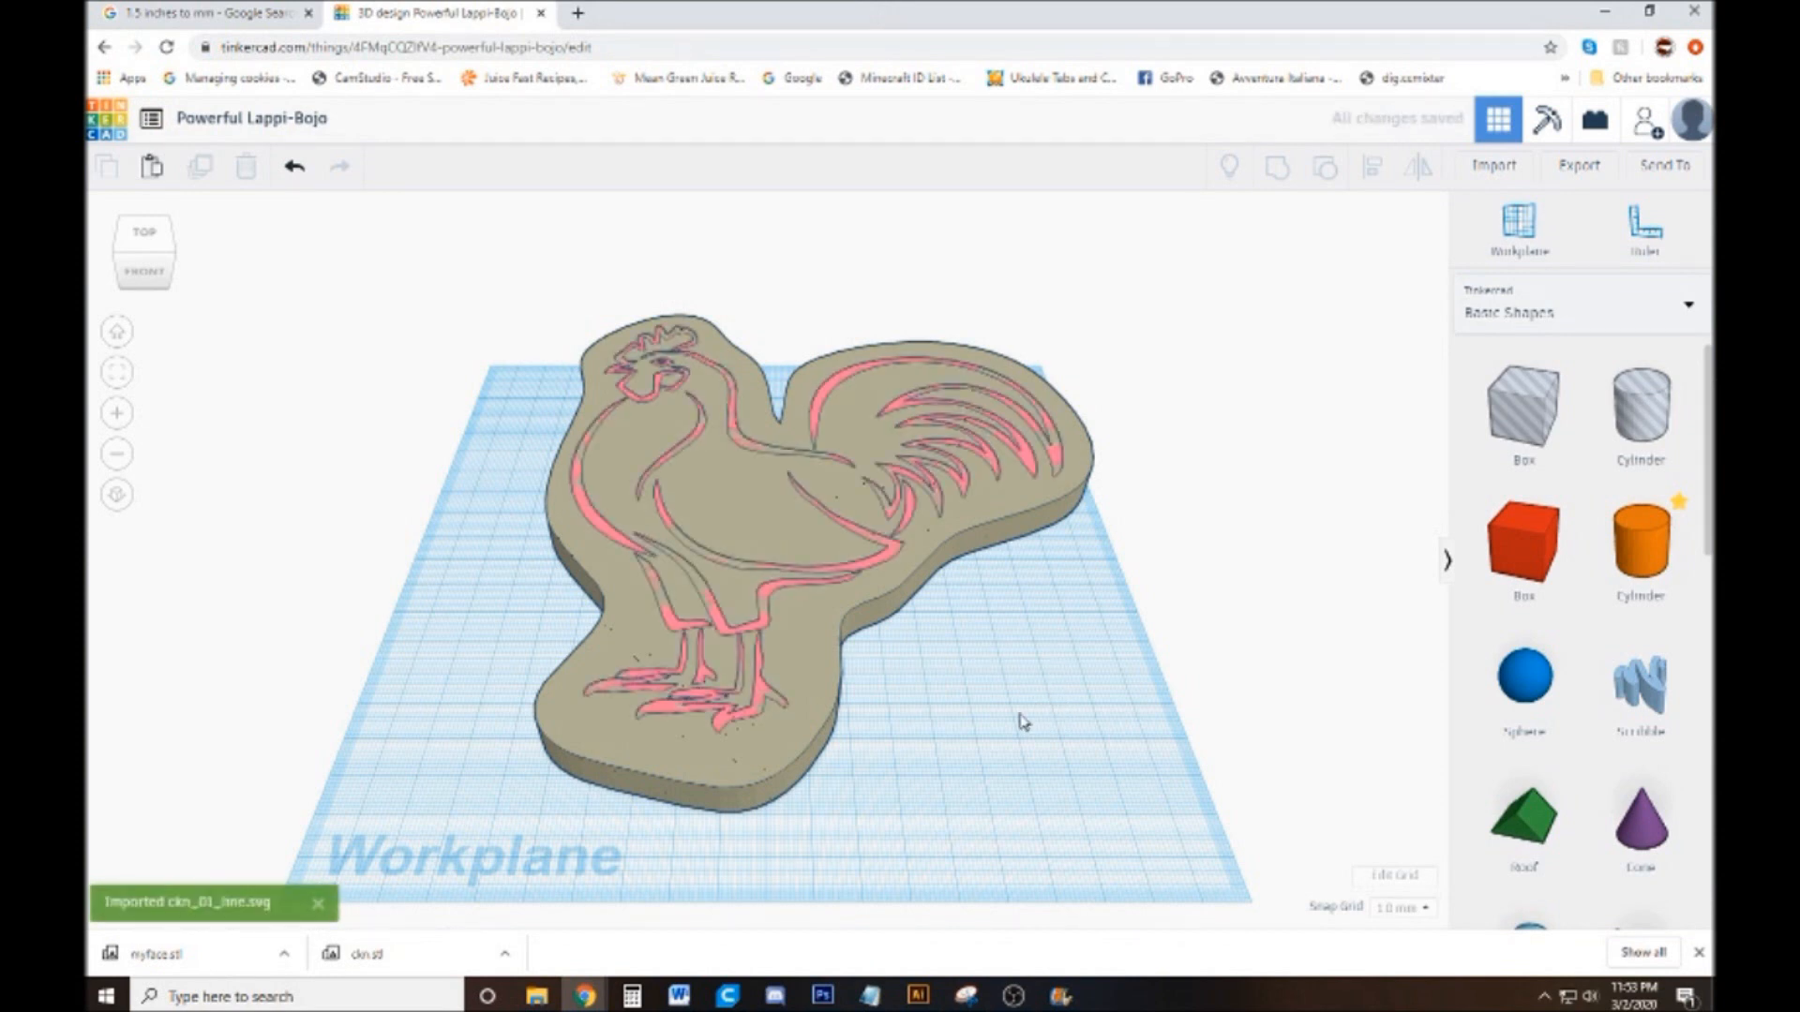
Set the height of the rooster silhouette base to 2 mm
left_click(795, 653)
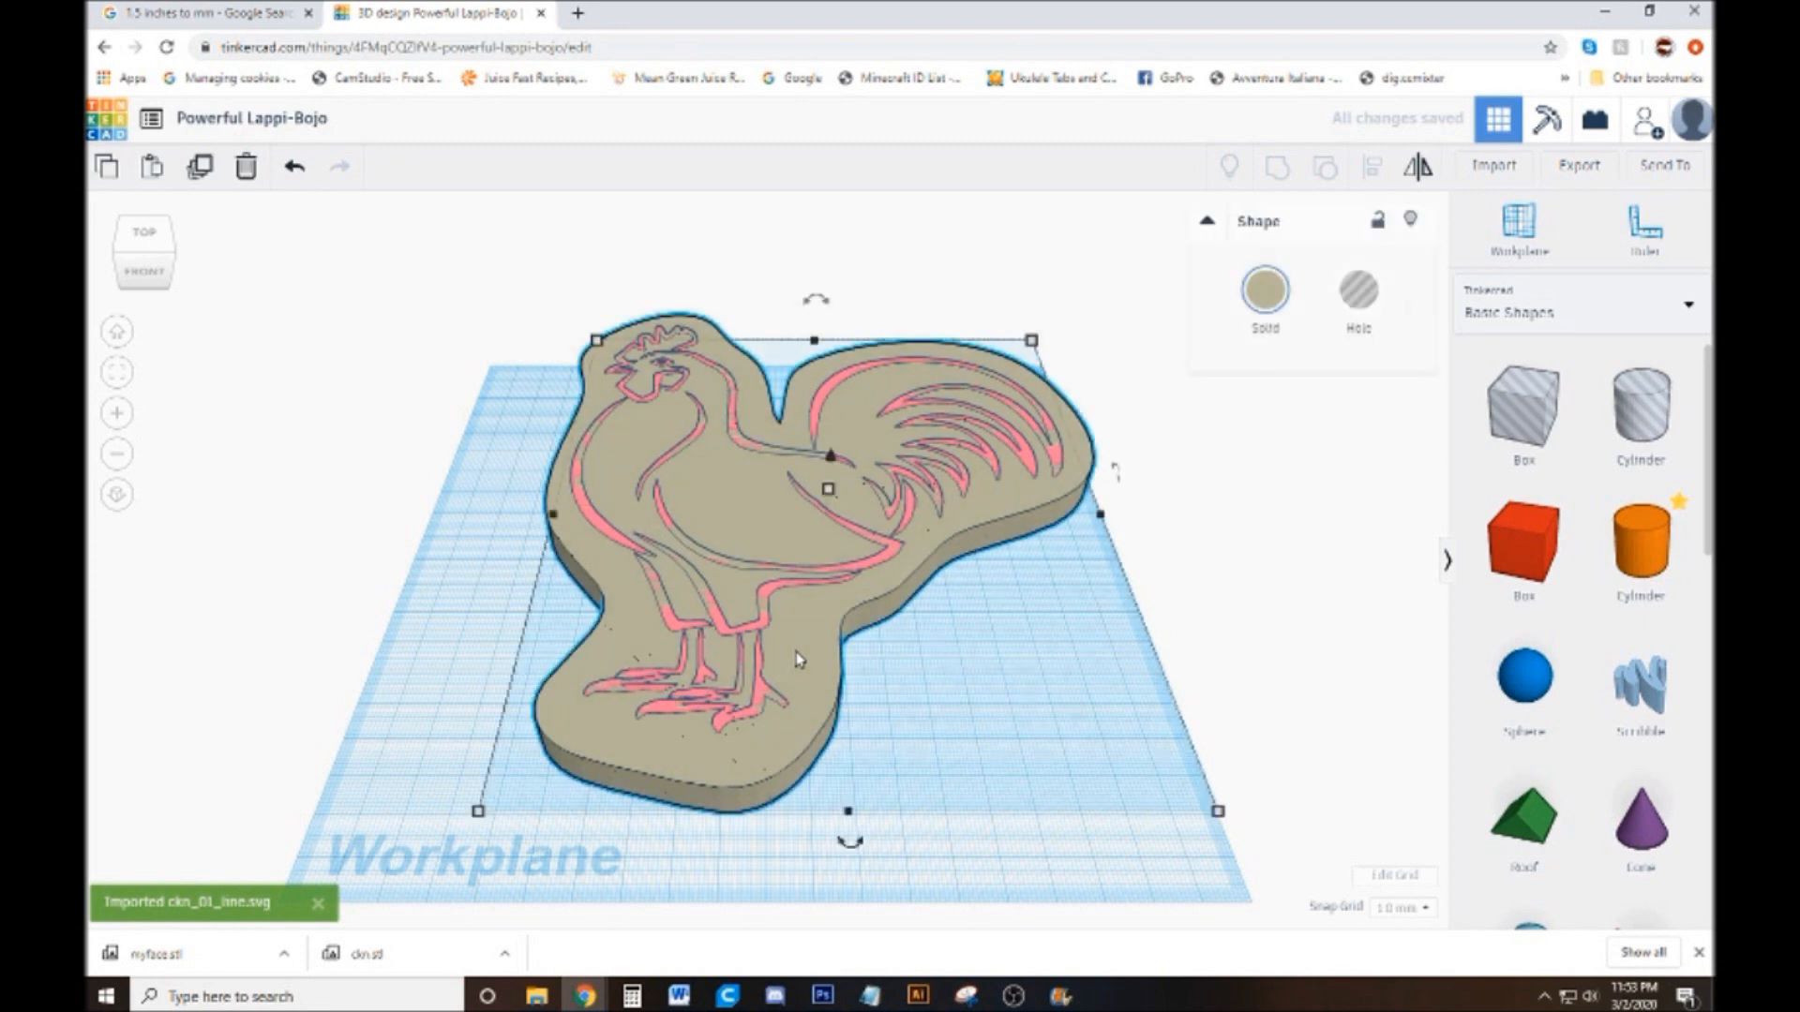
mouse_move(829, 491)
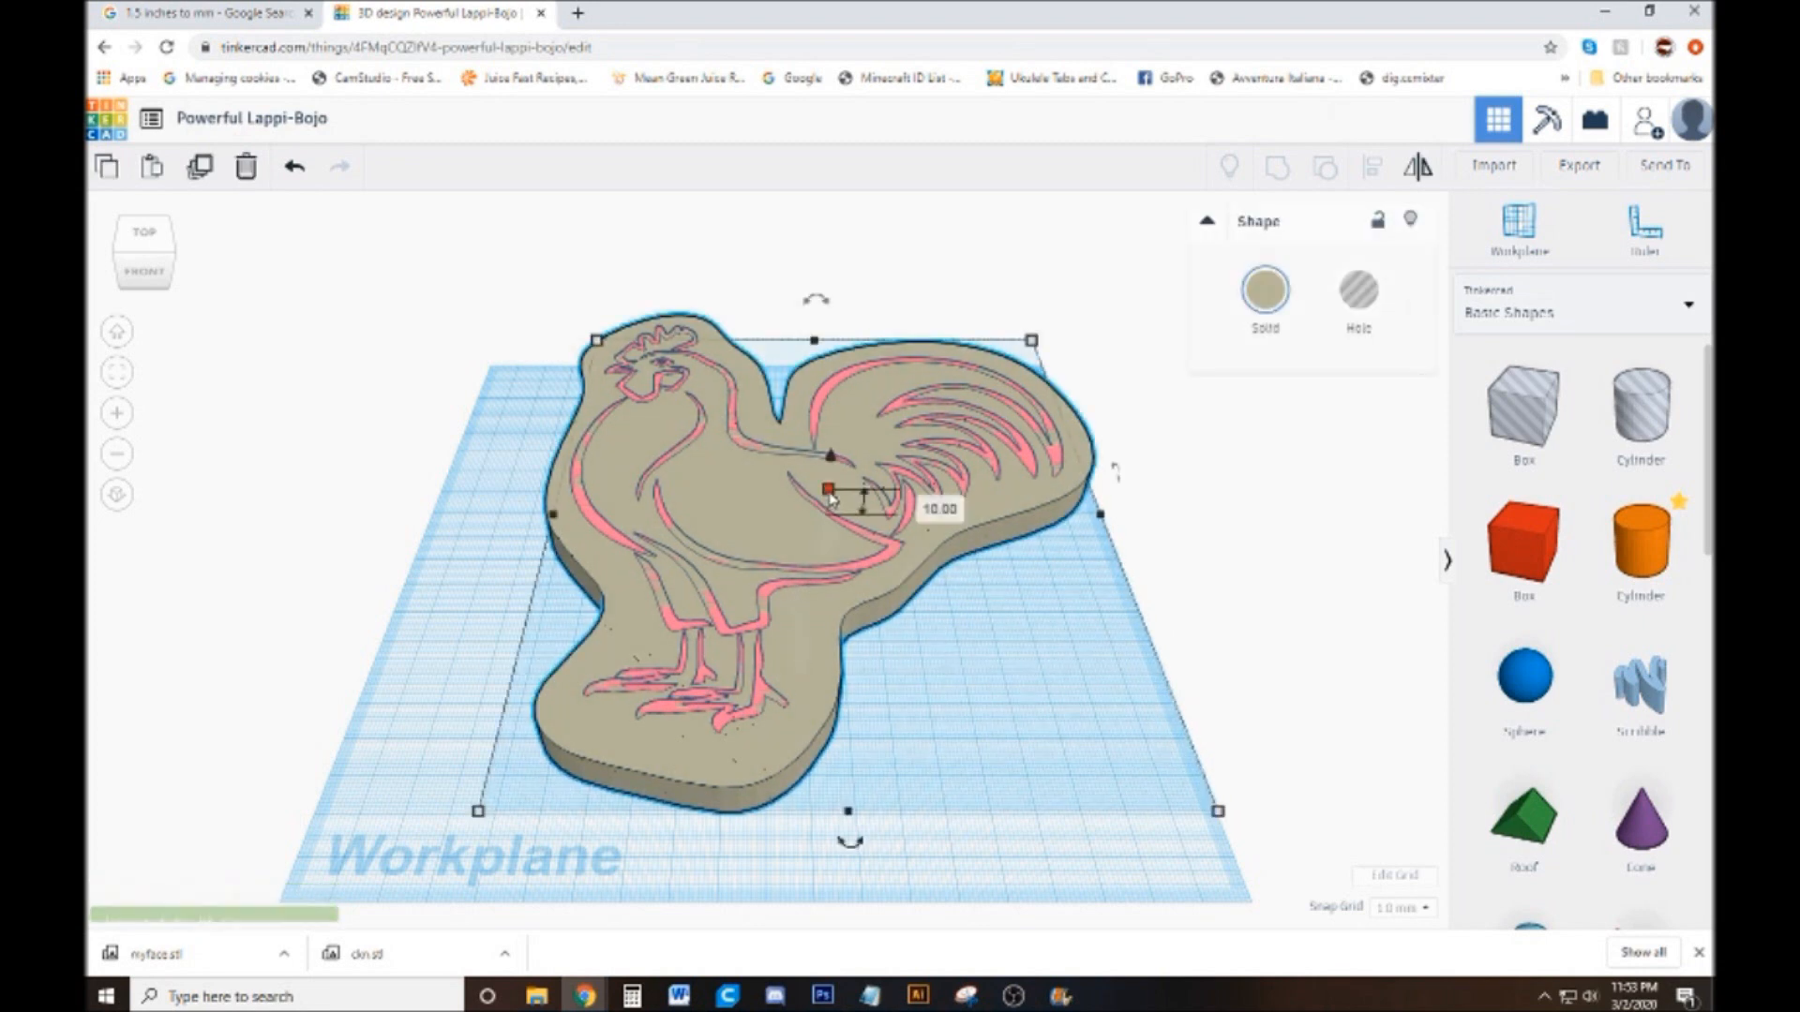
left_click(922, 501)
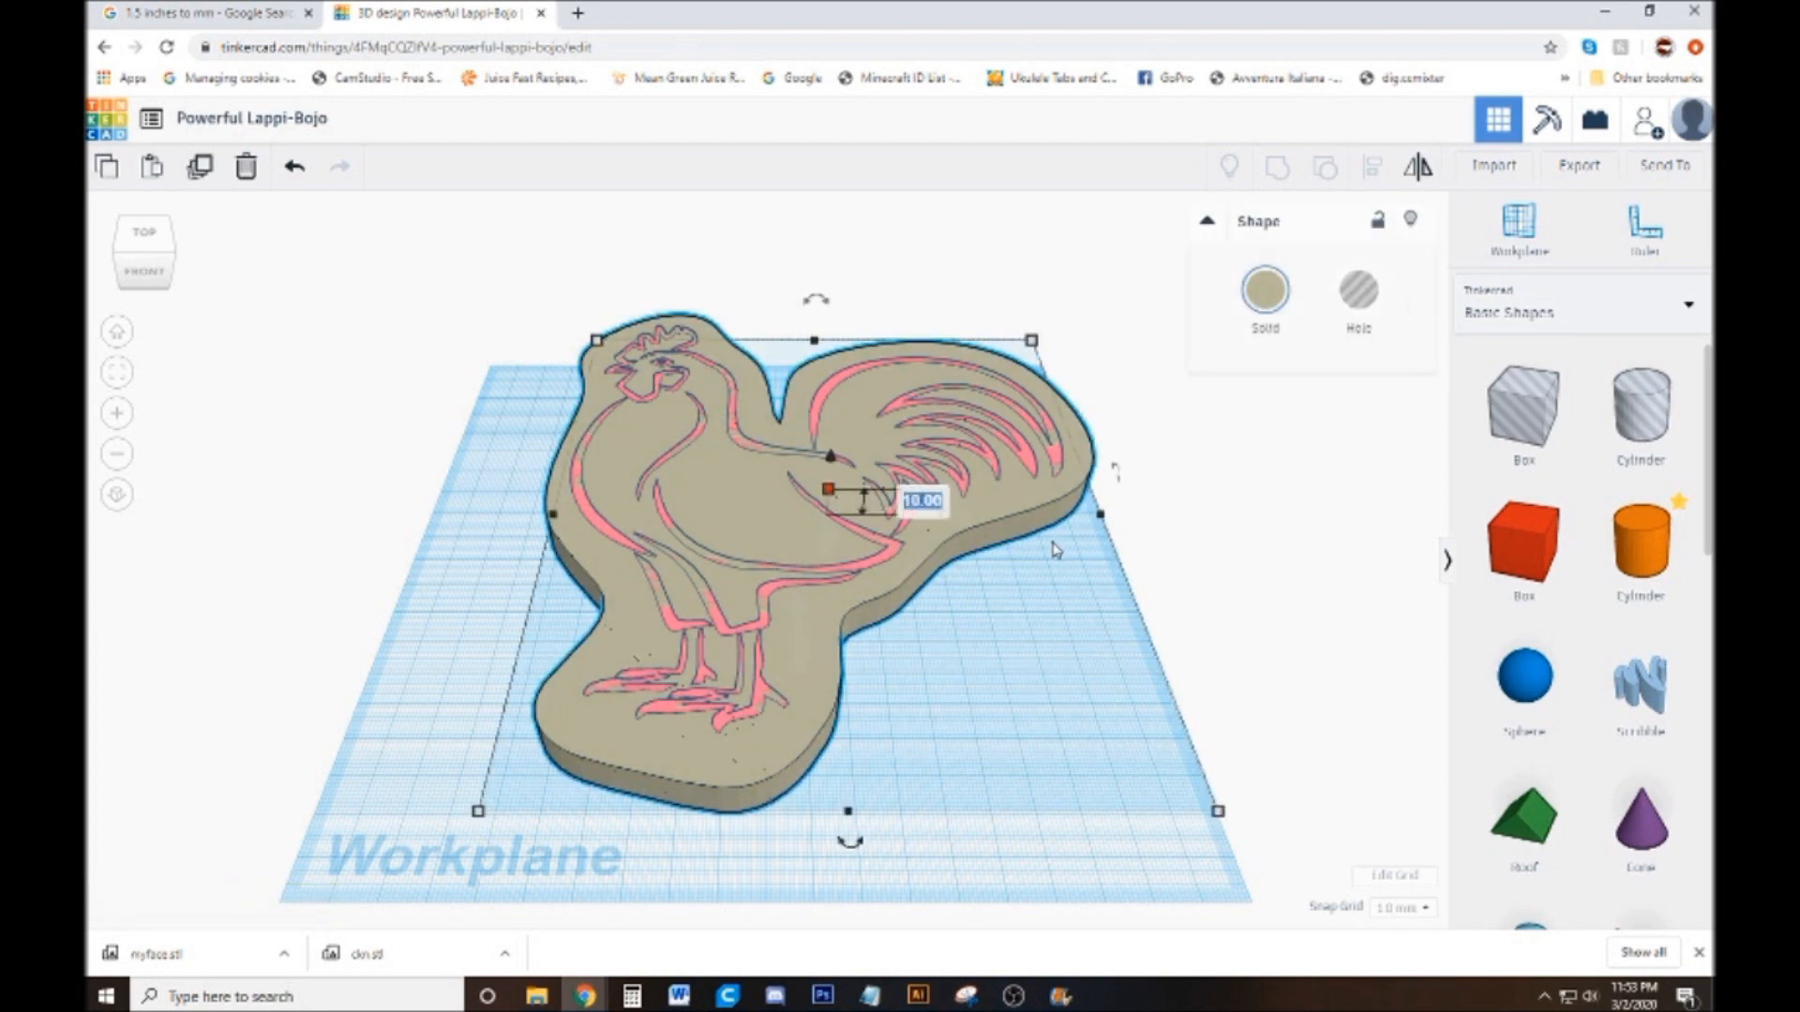
type("2")
key("Return")
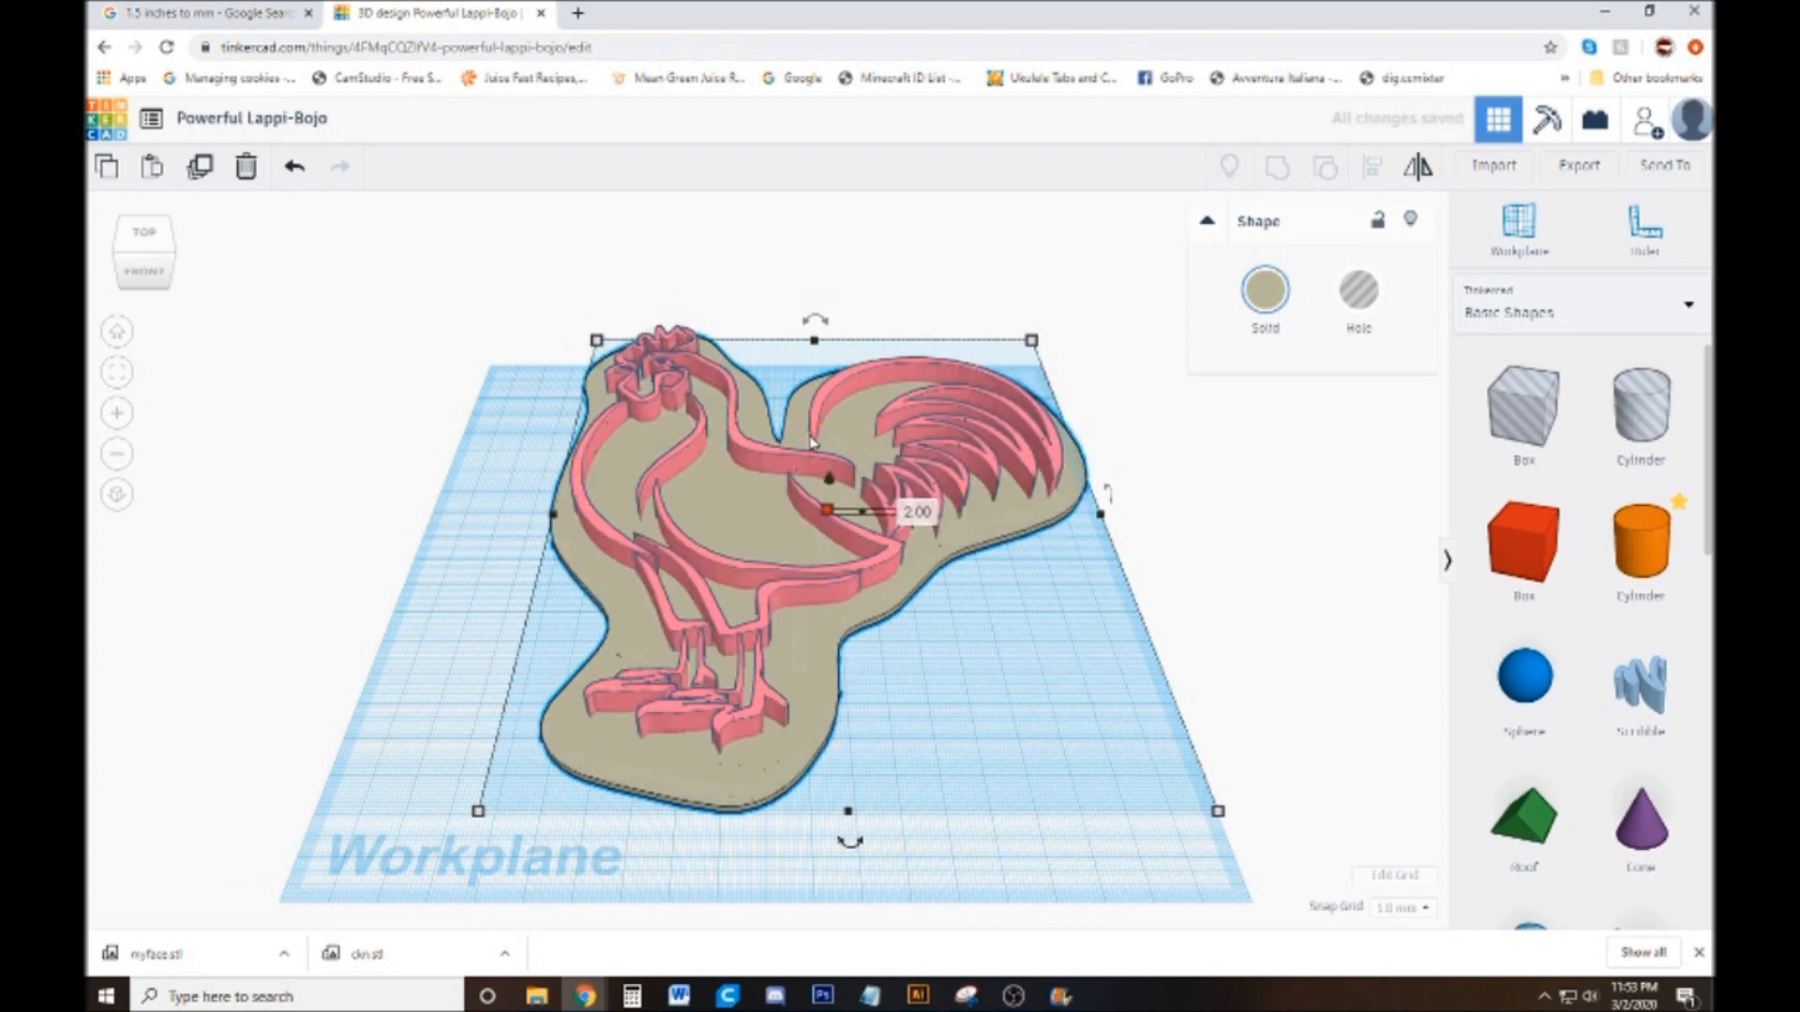
Set the height of the pink rooster line art to 4 mm
left_click(792, 478)
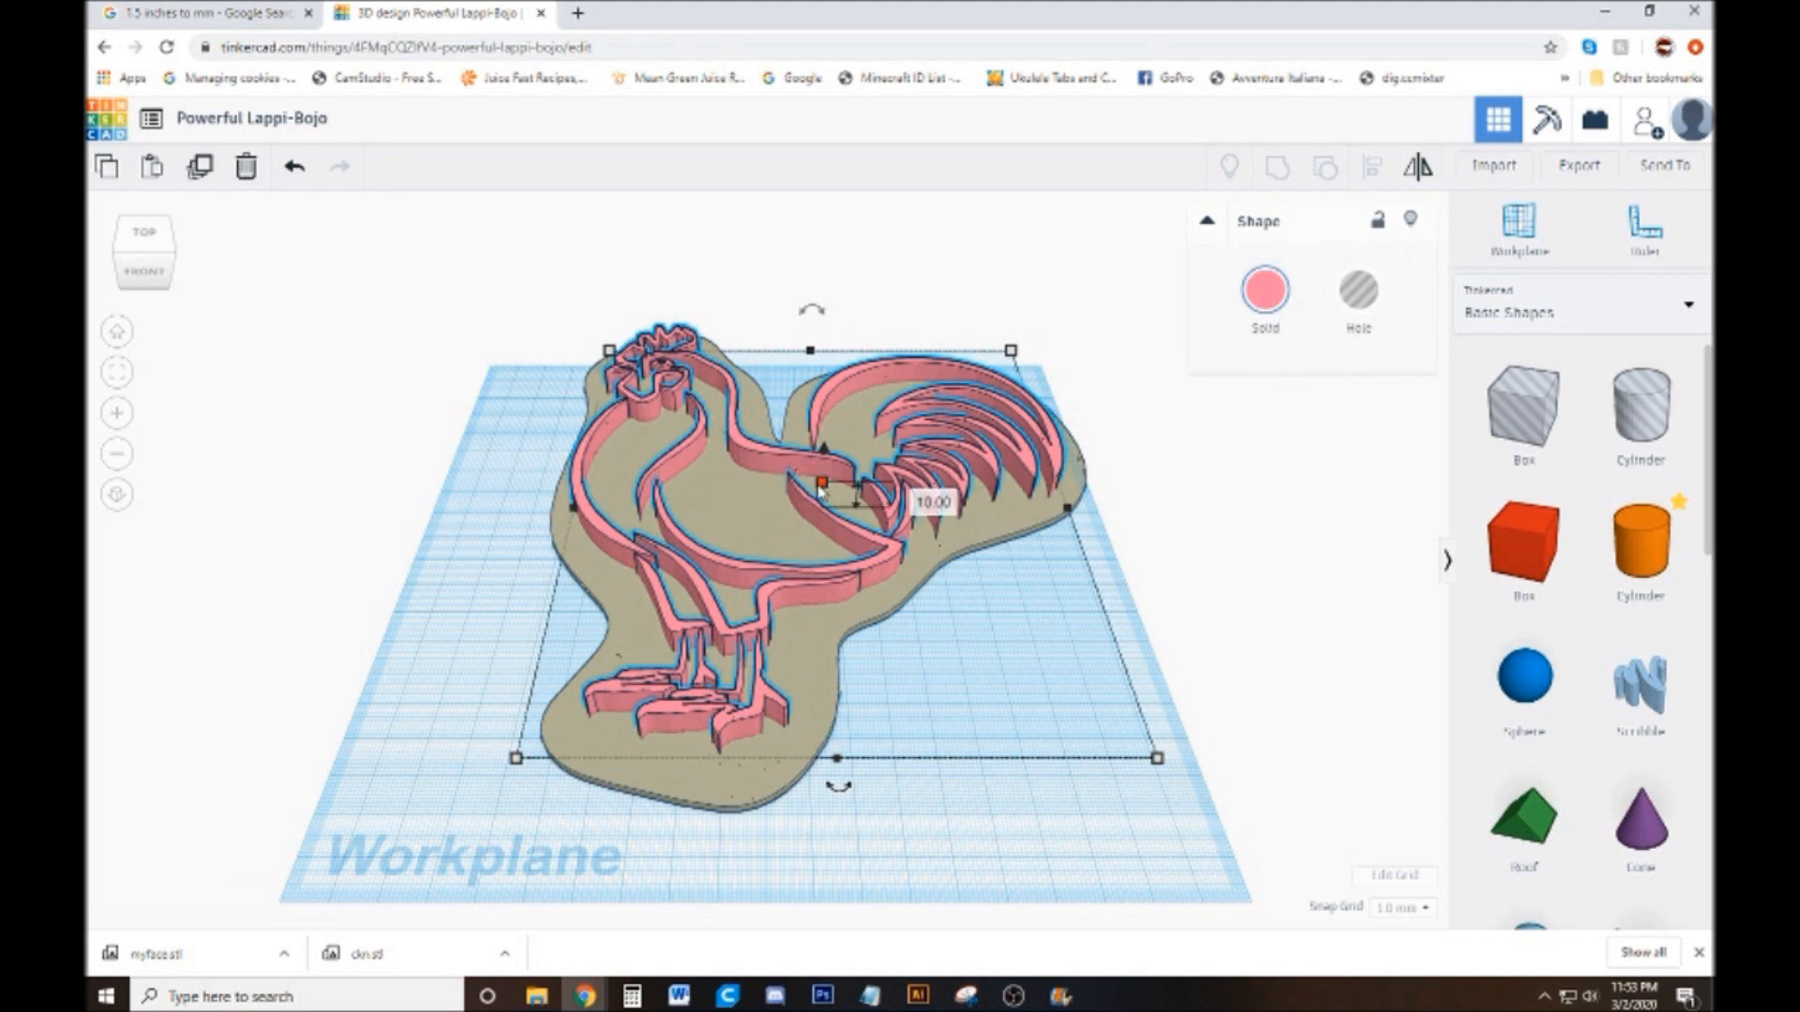
left_click(915, 493)
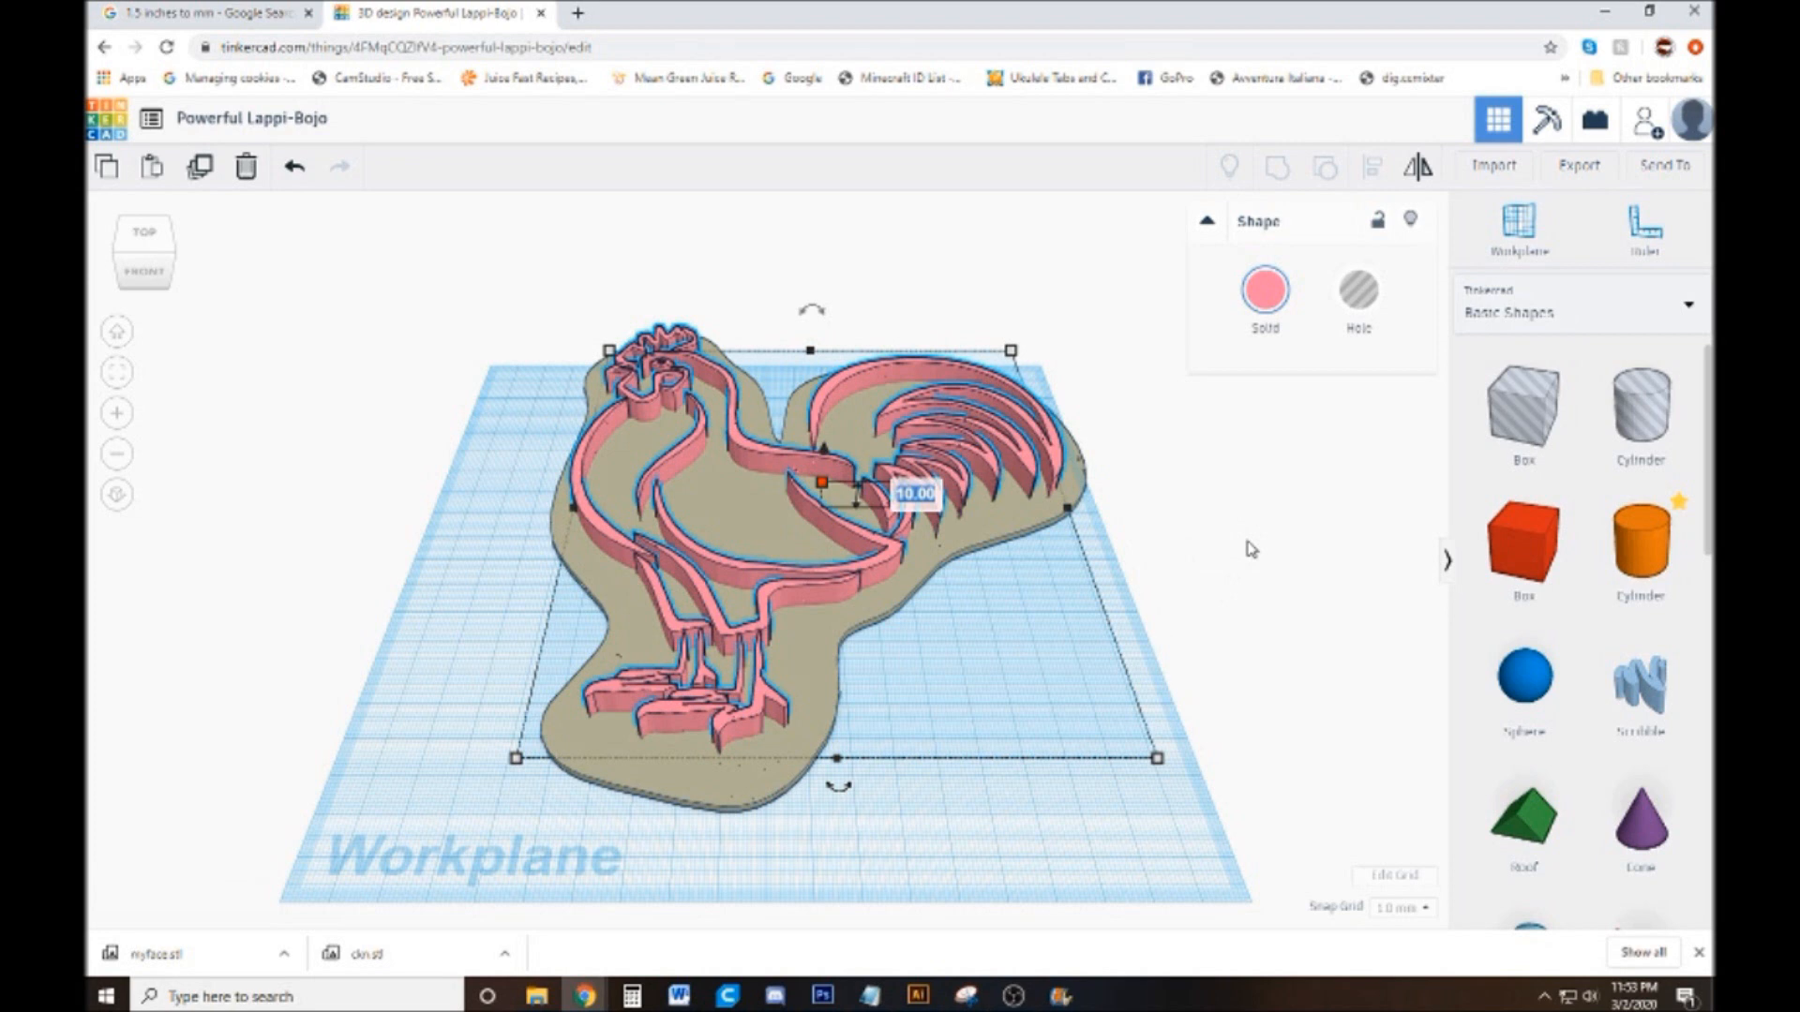
type("4")
key("Return")
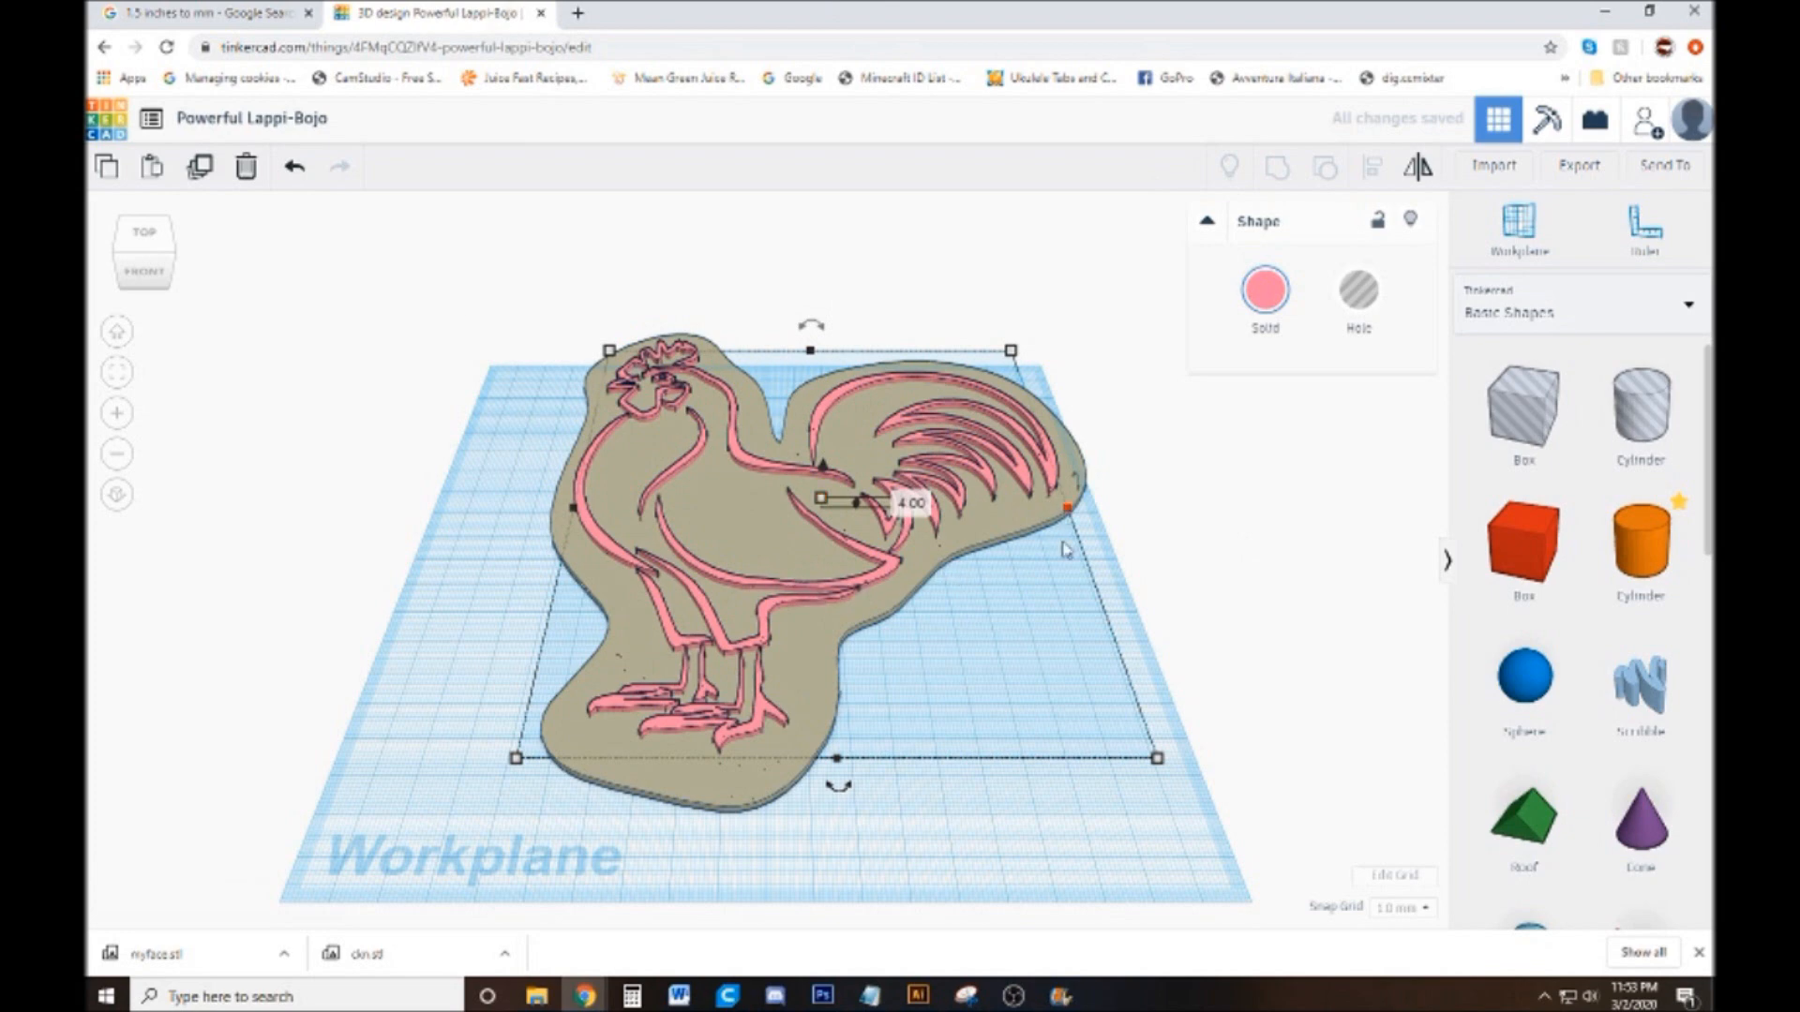
Select the base and line art together and scale them proportionally to about 119 by 143 mm
left_click(1239, 498)
mouse_move(1219, 556)
left_mouse_down()
mouse_move(1225, 587)
mouse_move(1224, 561)
left_mouse_up()
left_click_drag(1173, 329, 504, 689)
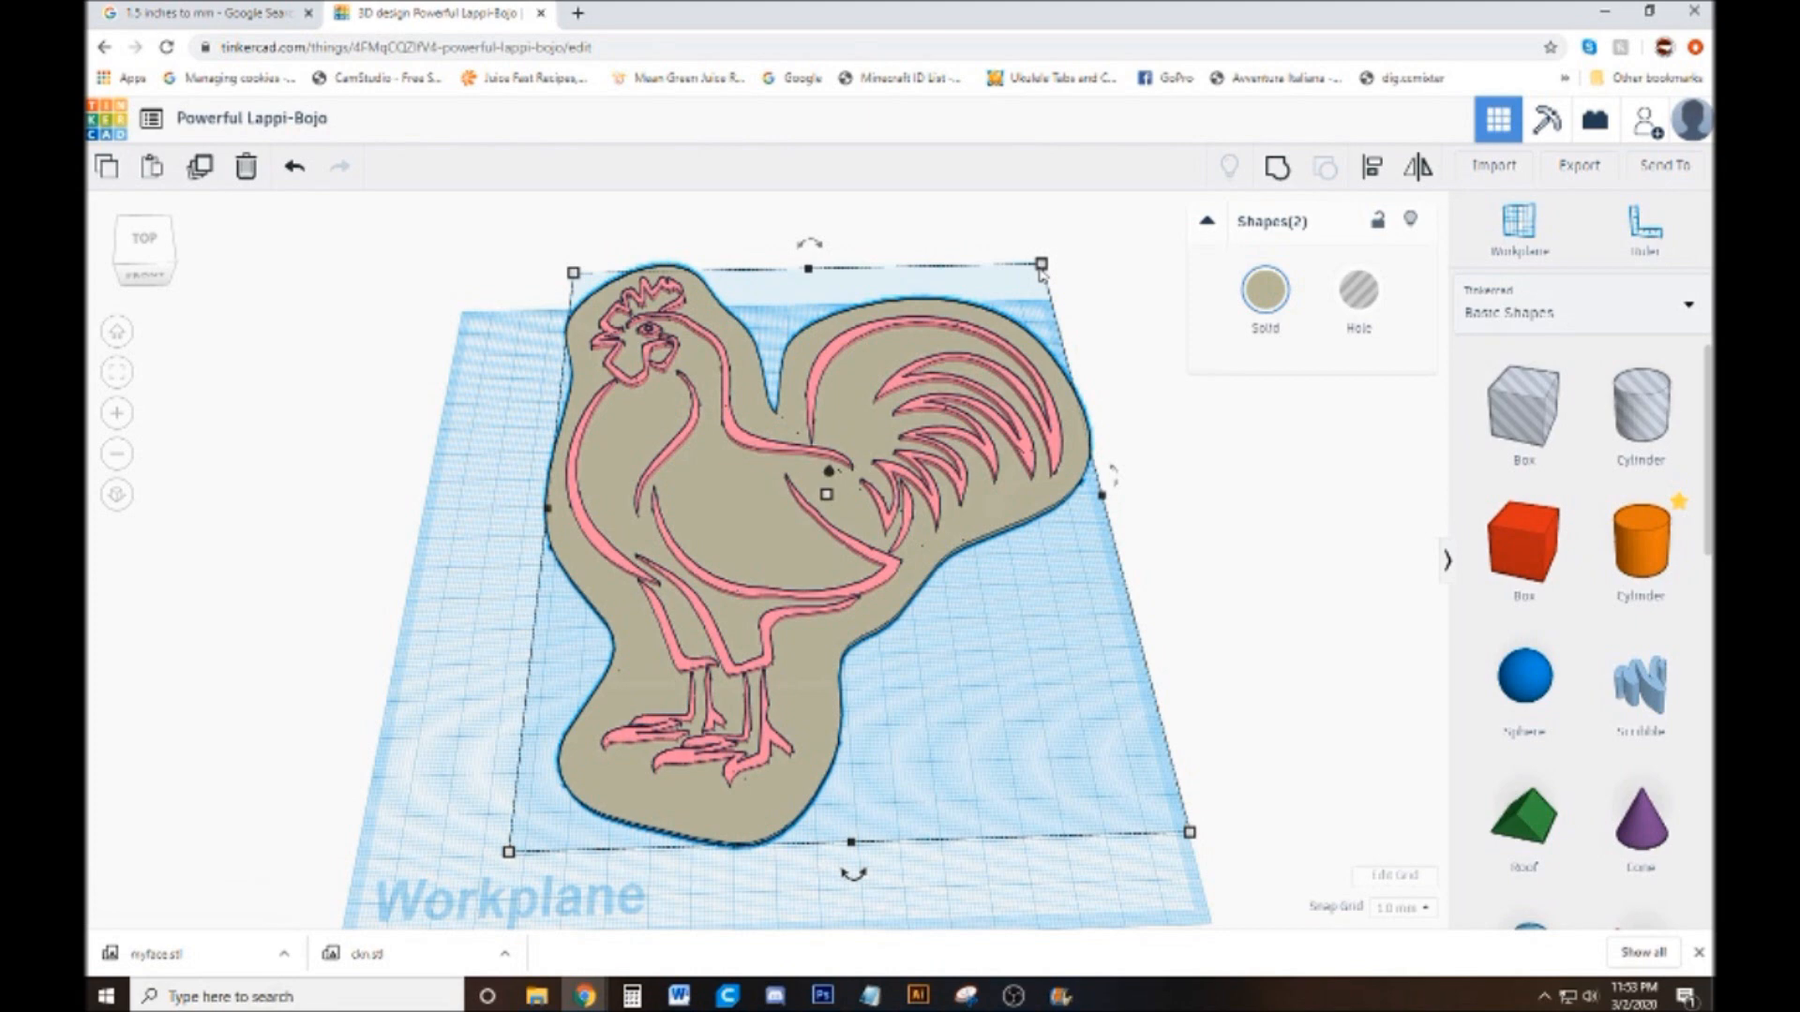
left_click_drag(1042, 265, 935, 393)
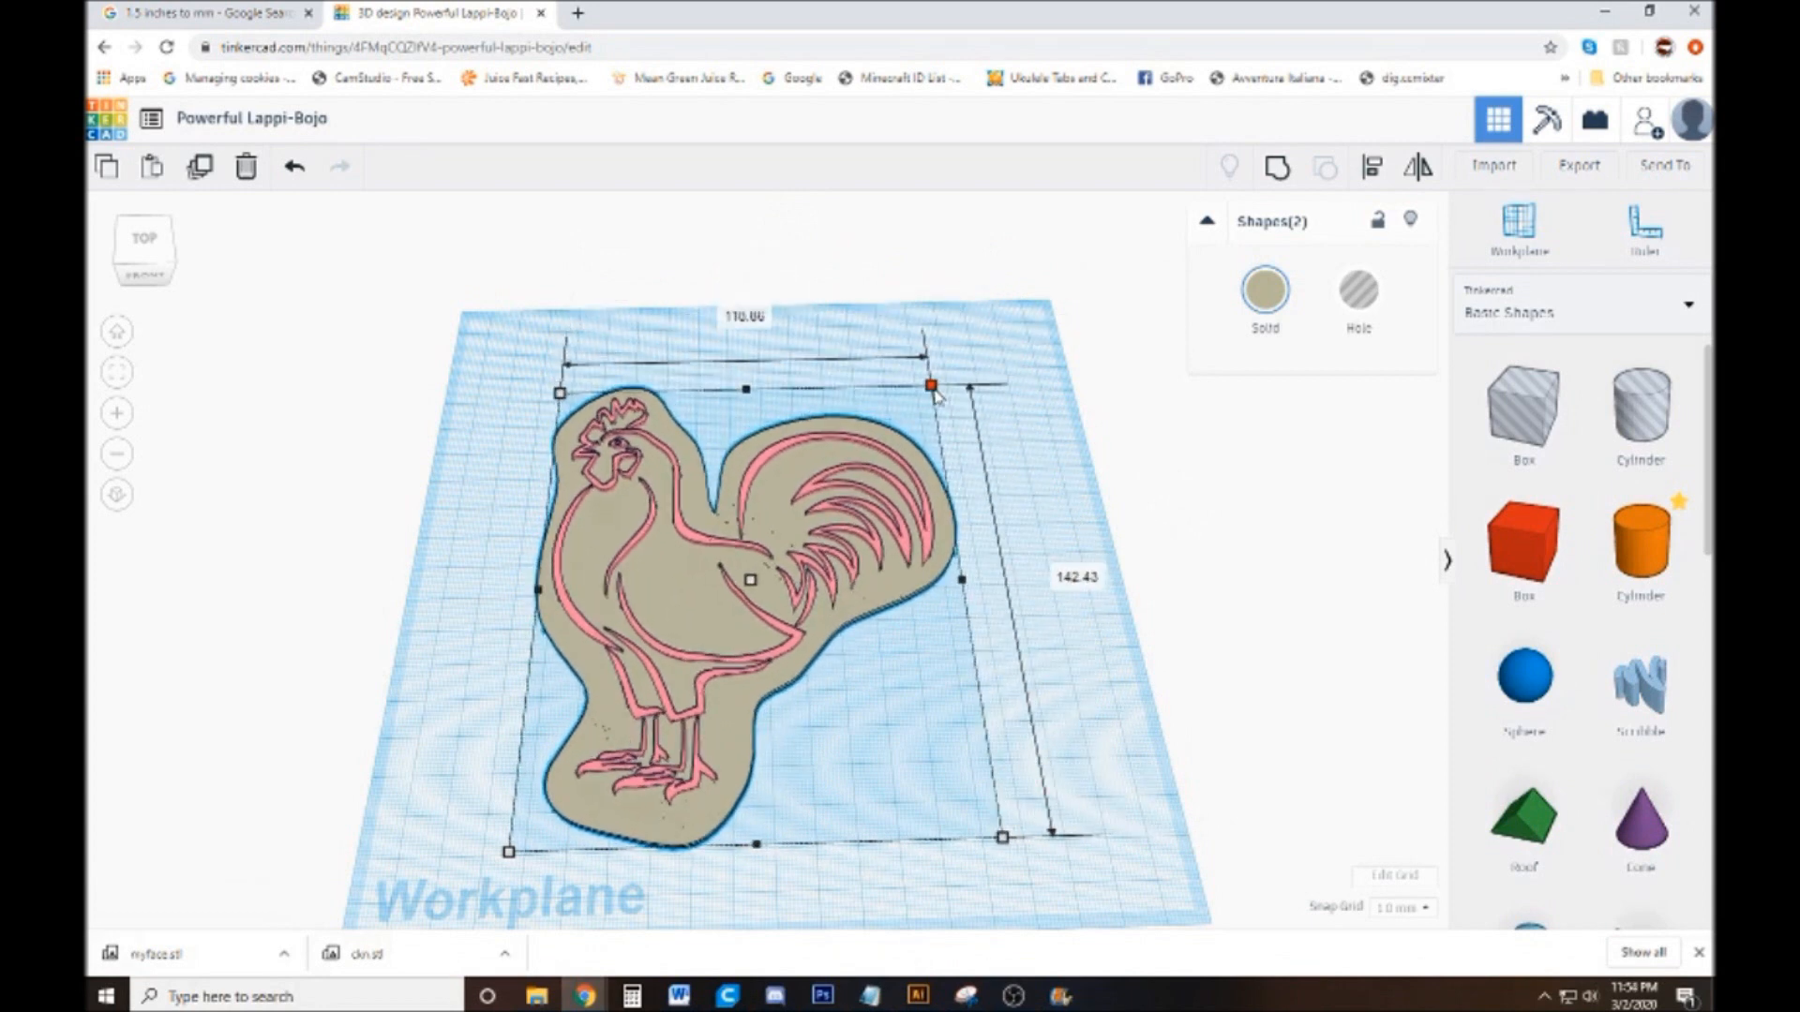
left_click_drag(935, 394, 927, 402)
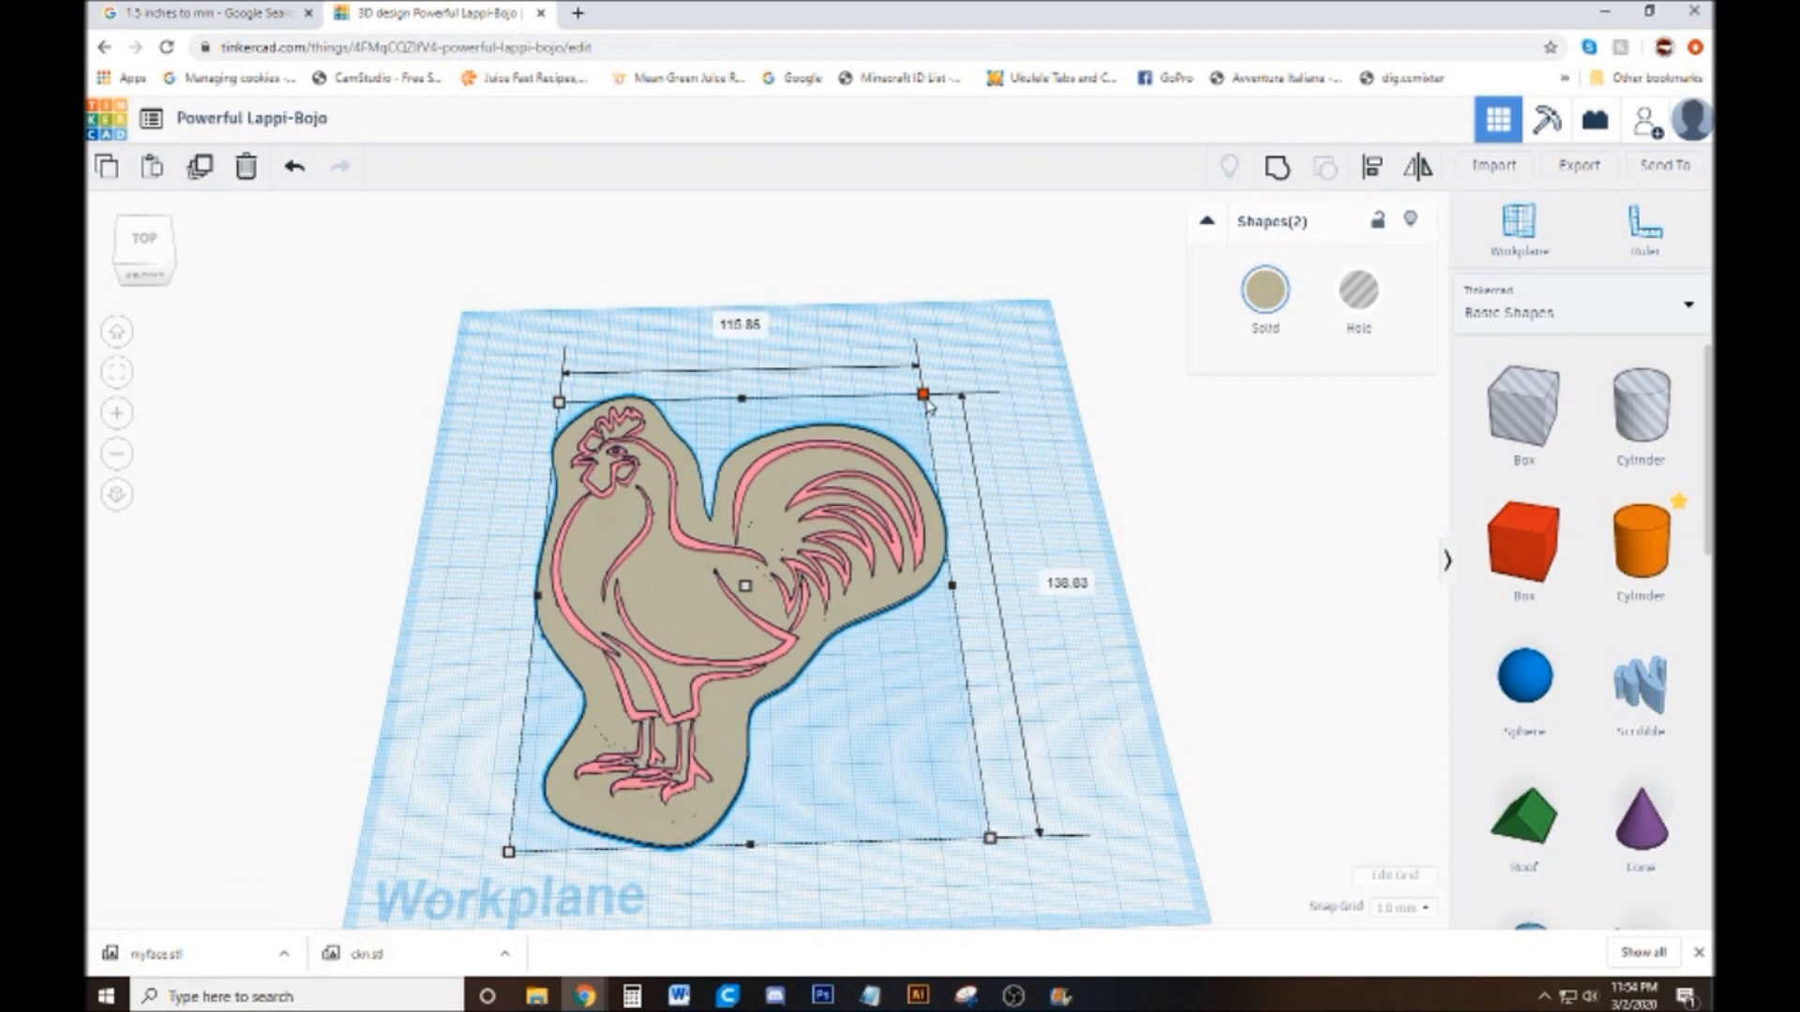
left_click_drag(928, 401, 935, 390)
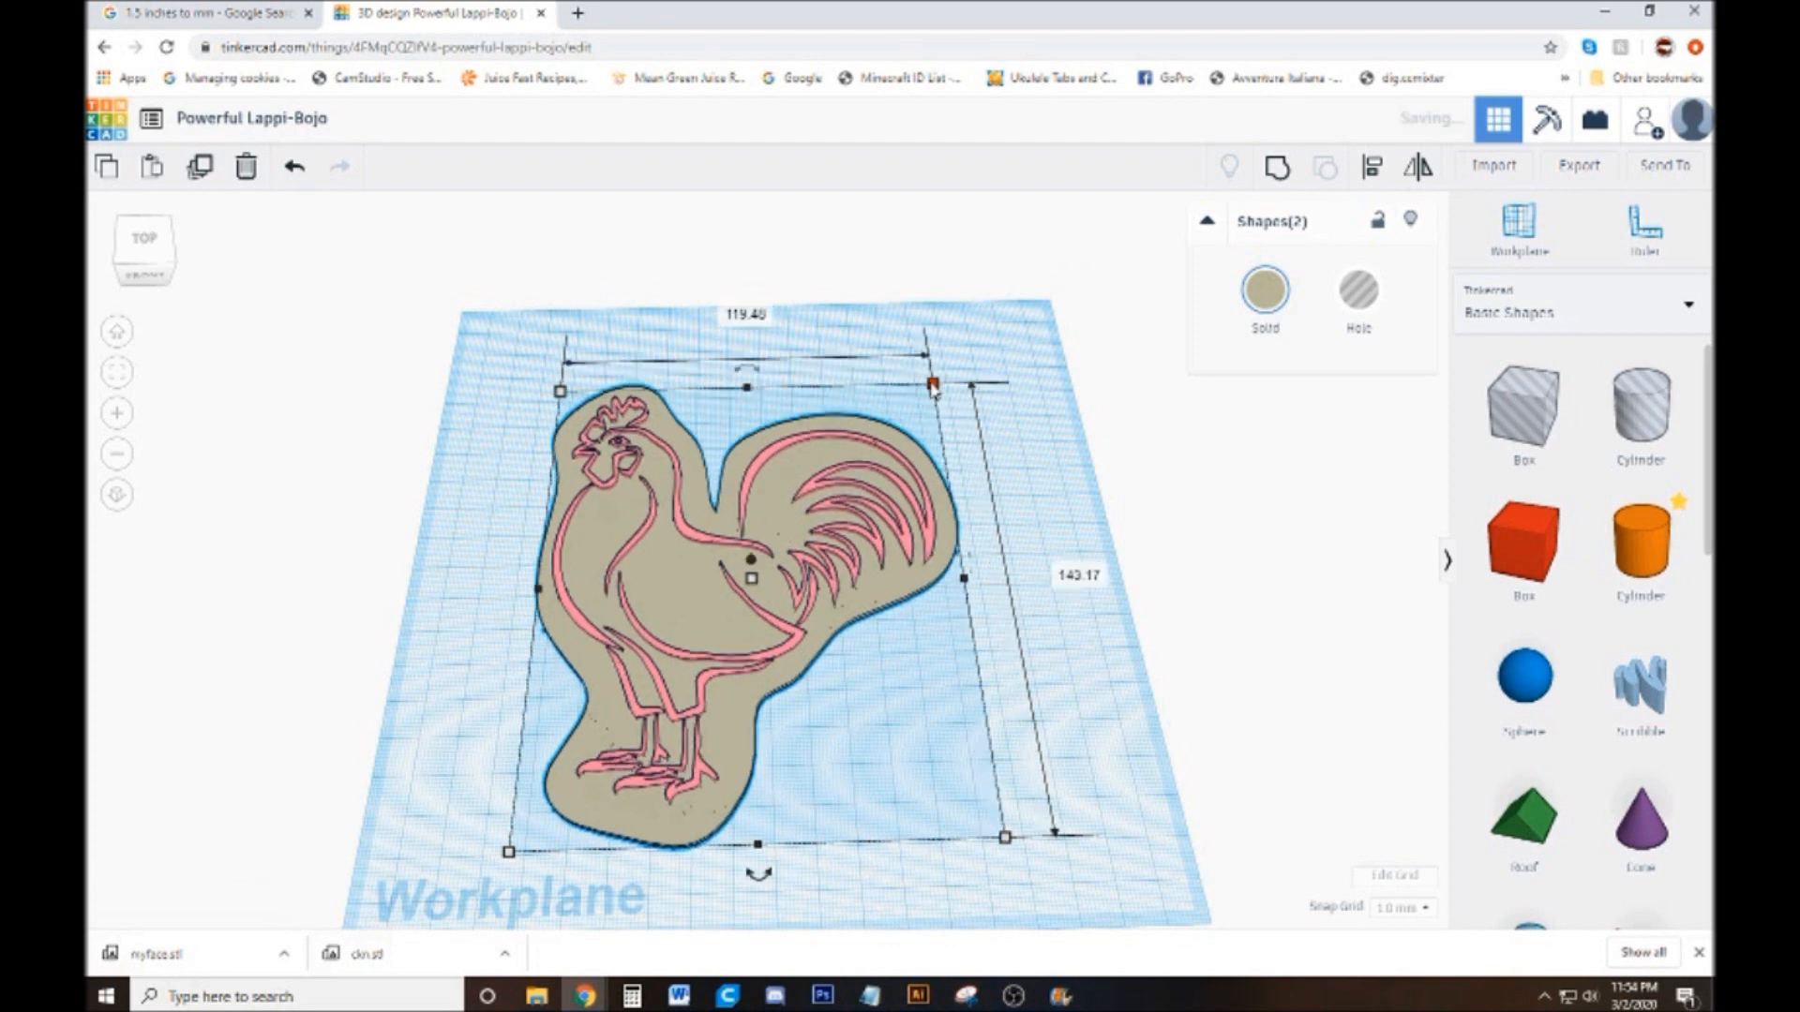
Convert 2 inches to millimetres with the Google unit converter in the other browser tab
left_click(228, 10)
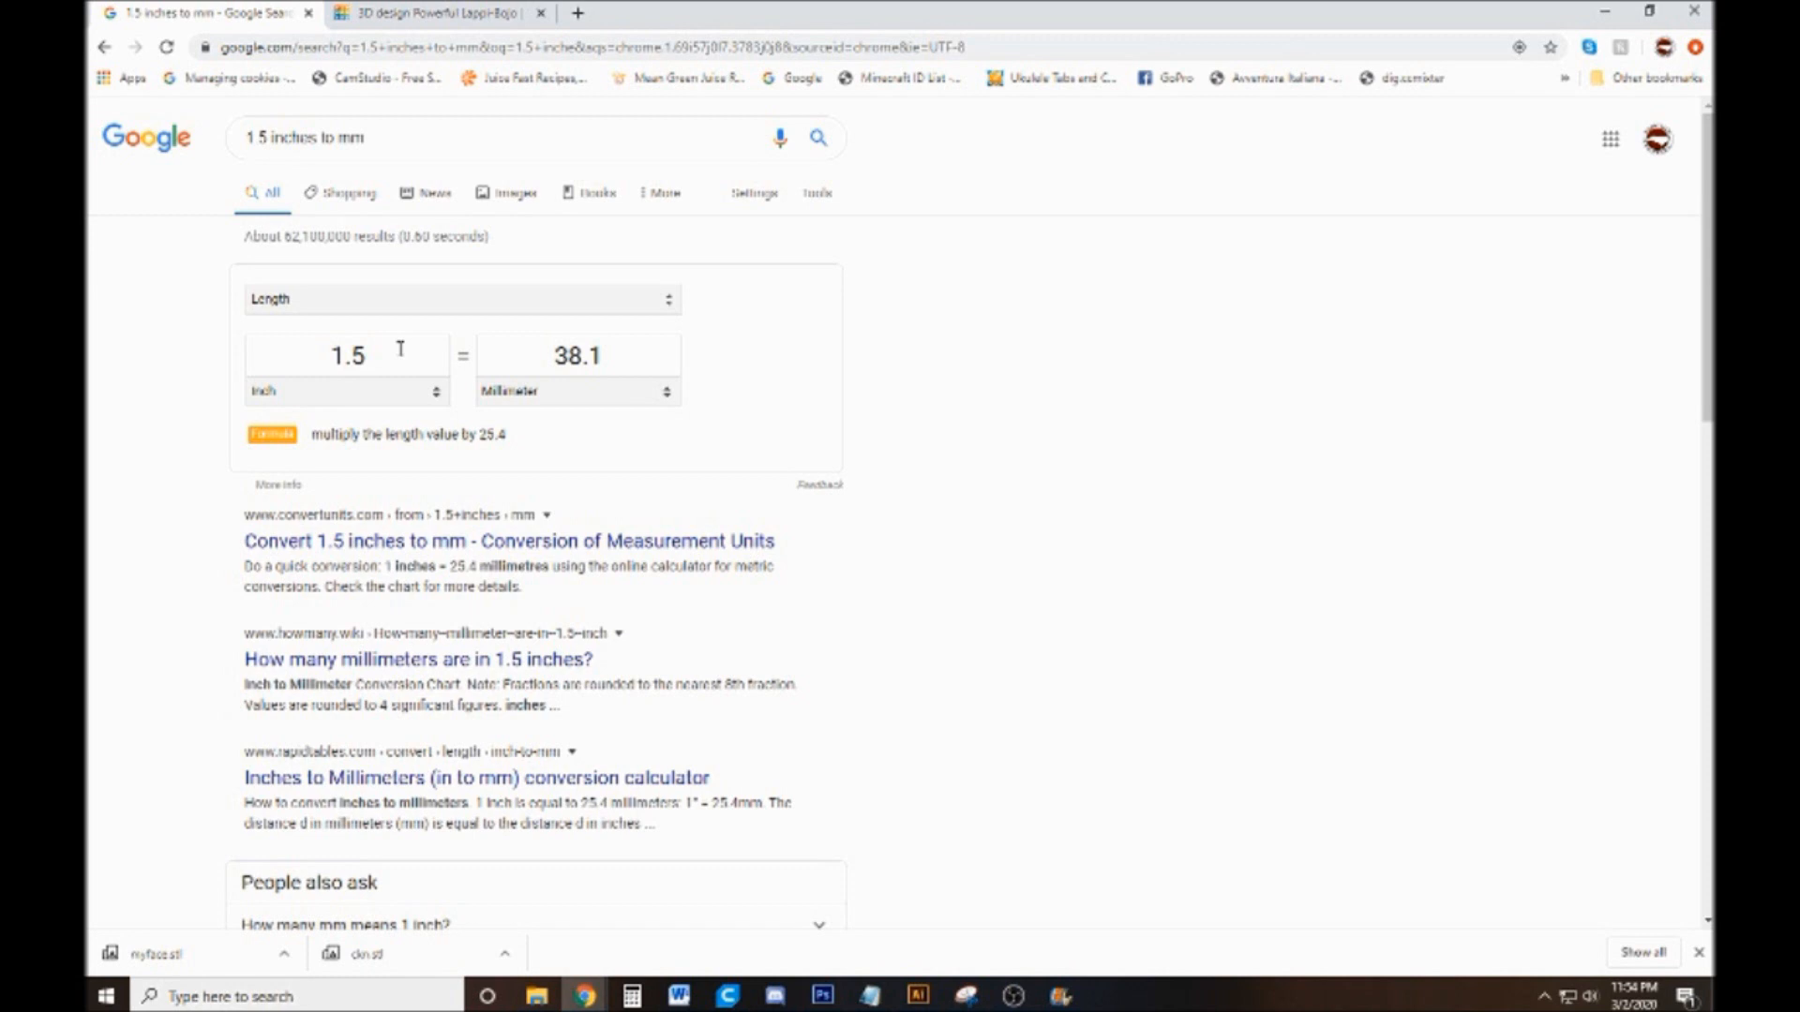
triple_click(390, 138)
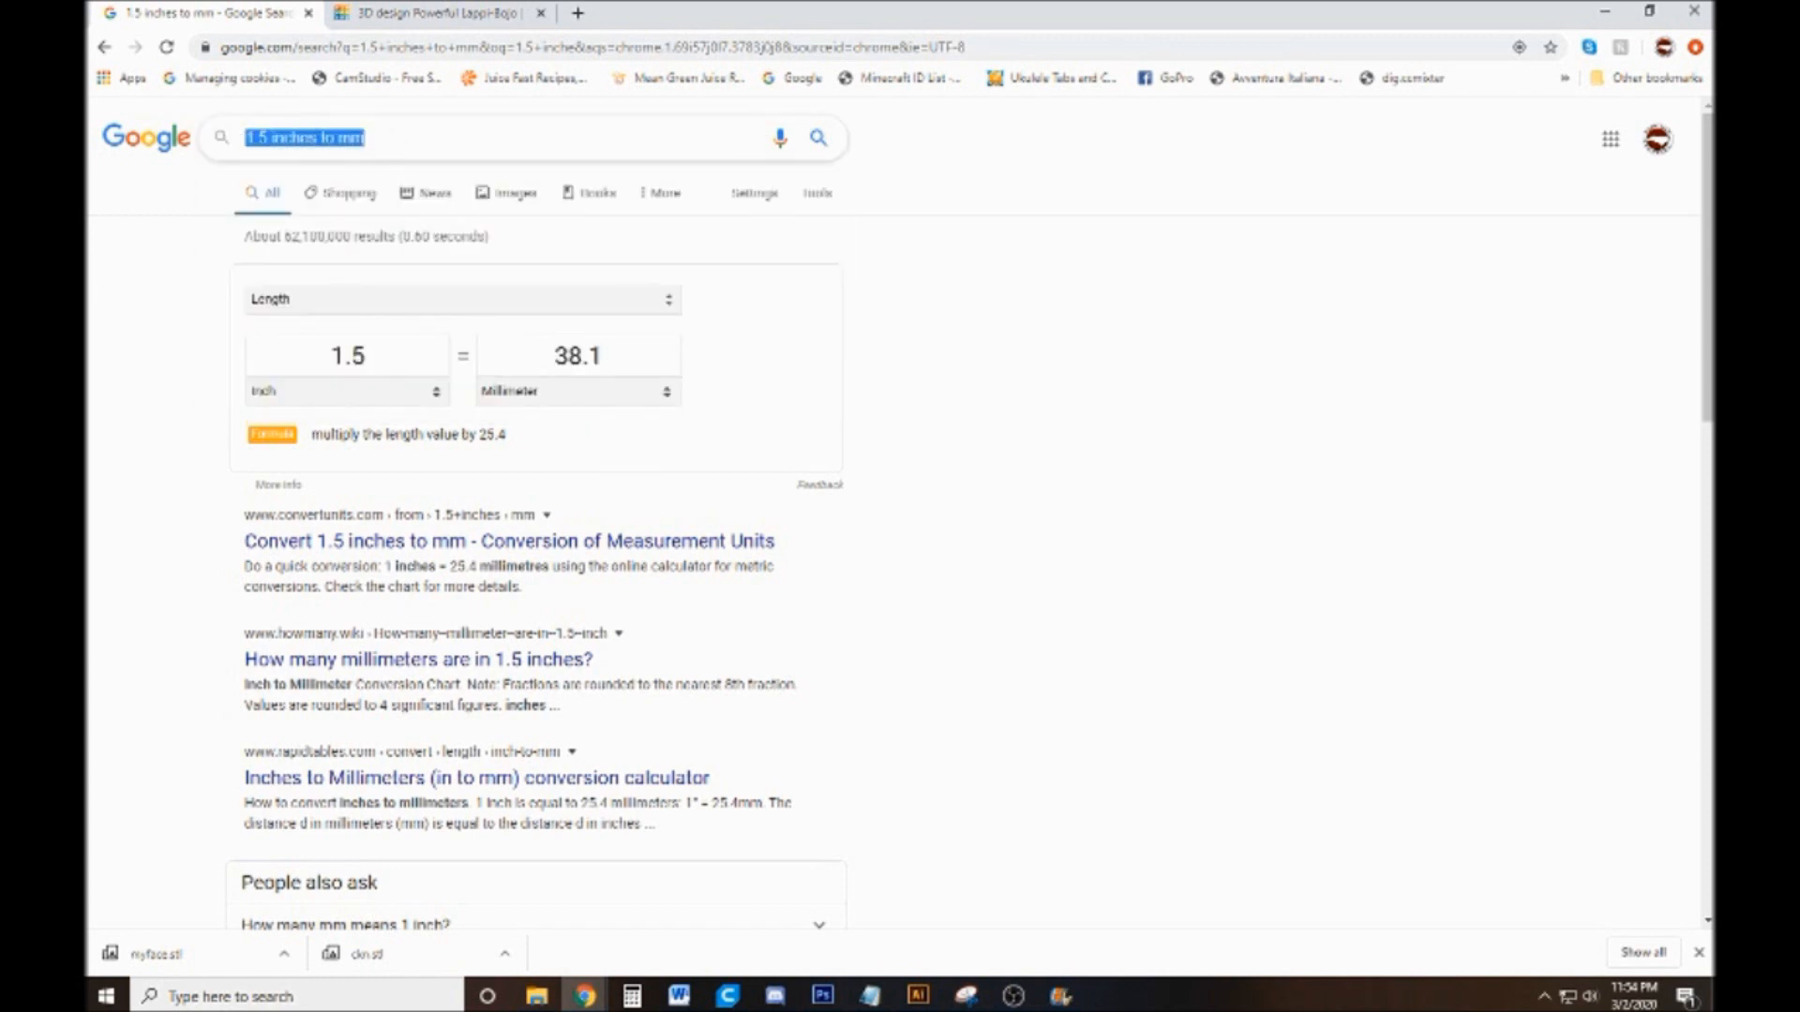
left_click(1118, 367)
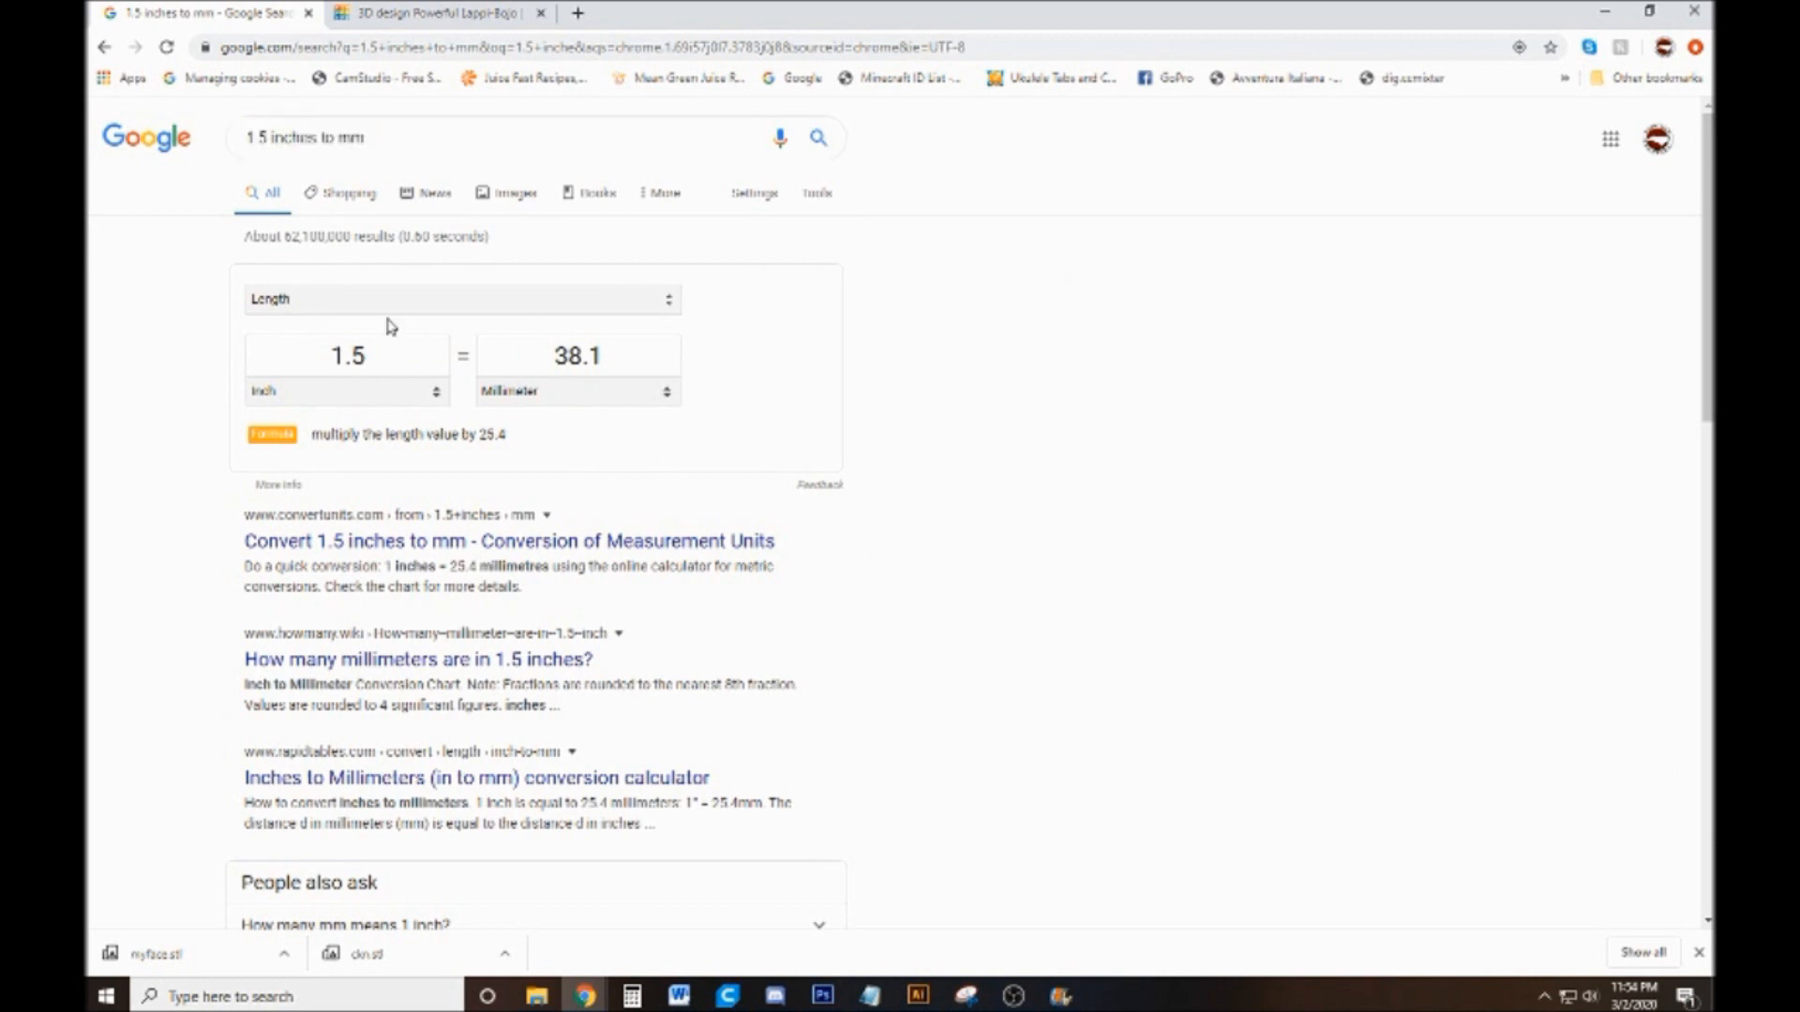
left_click_drag(374, 355, 290, 345)
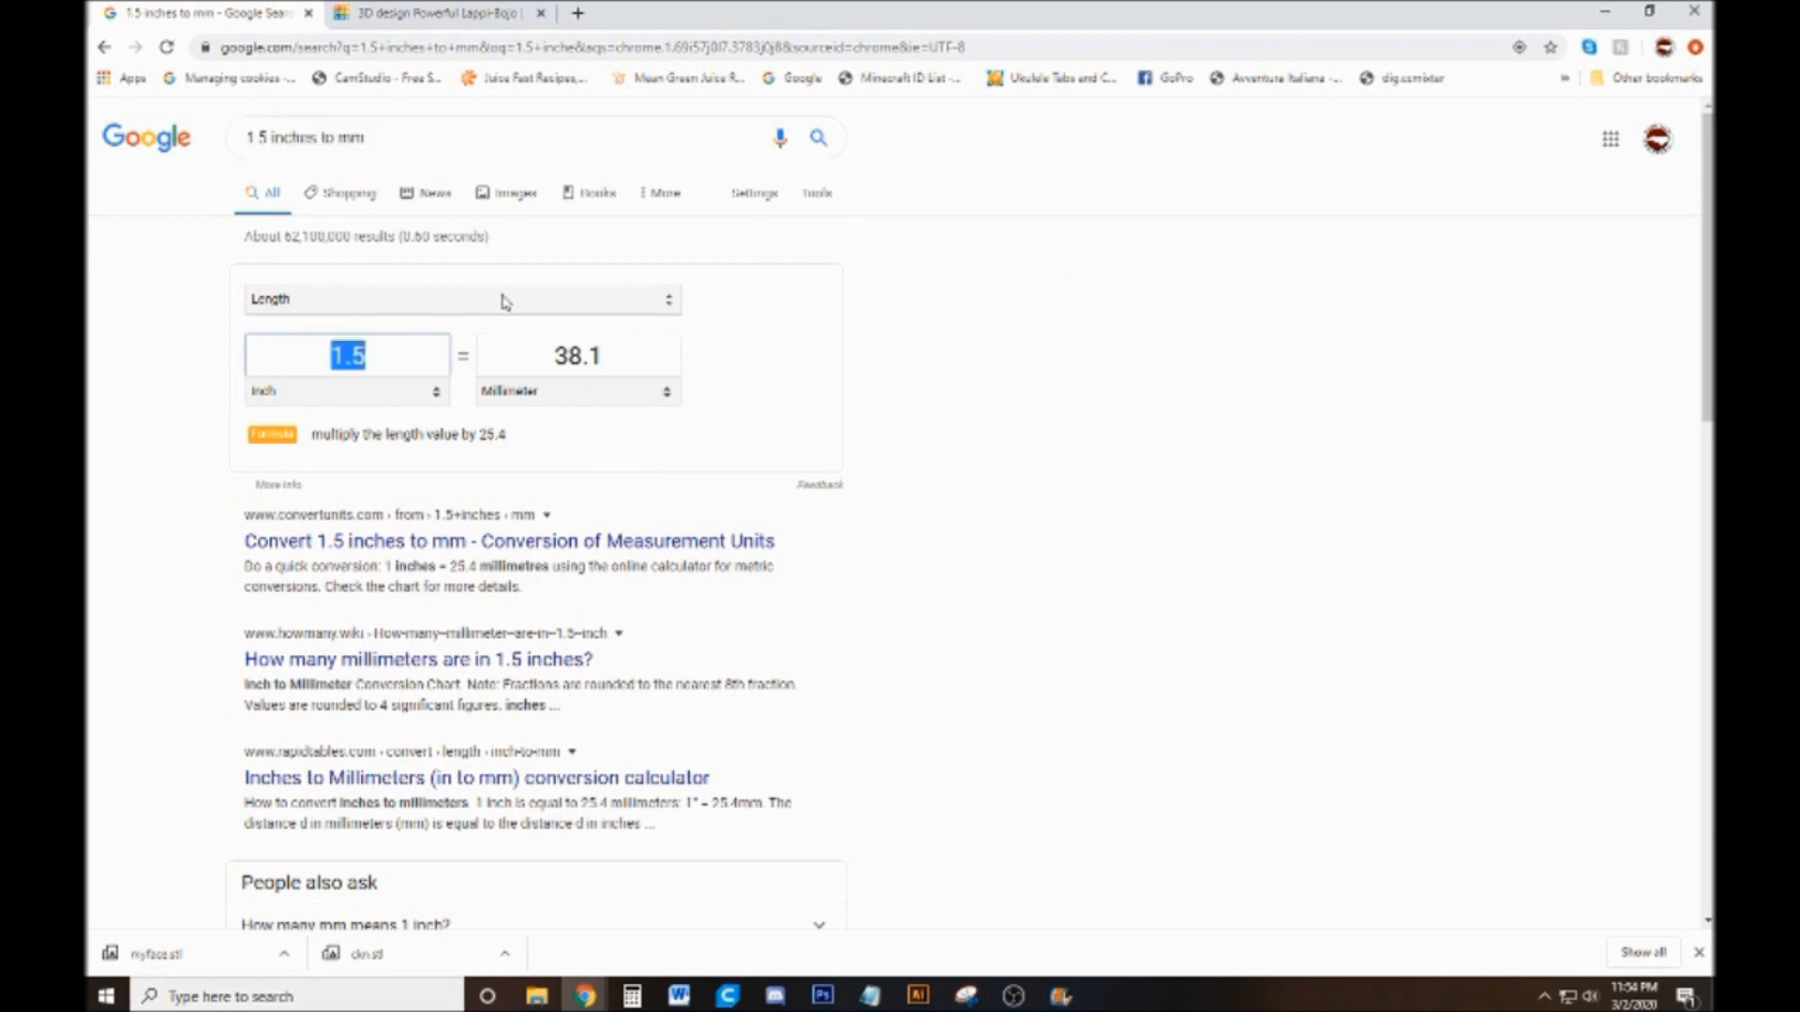
type("2")
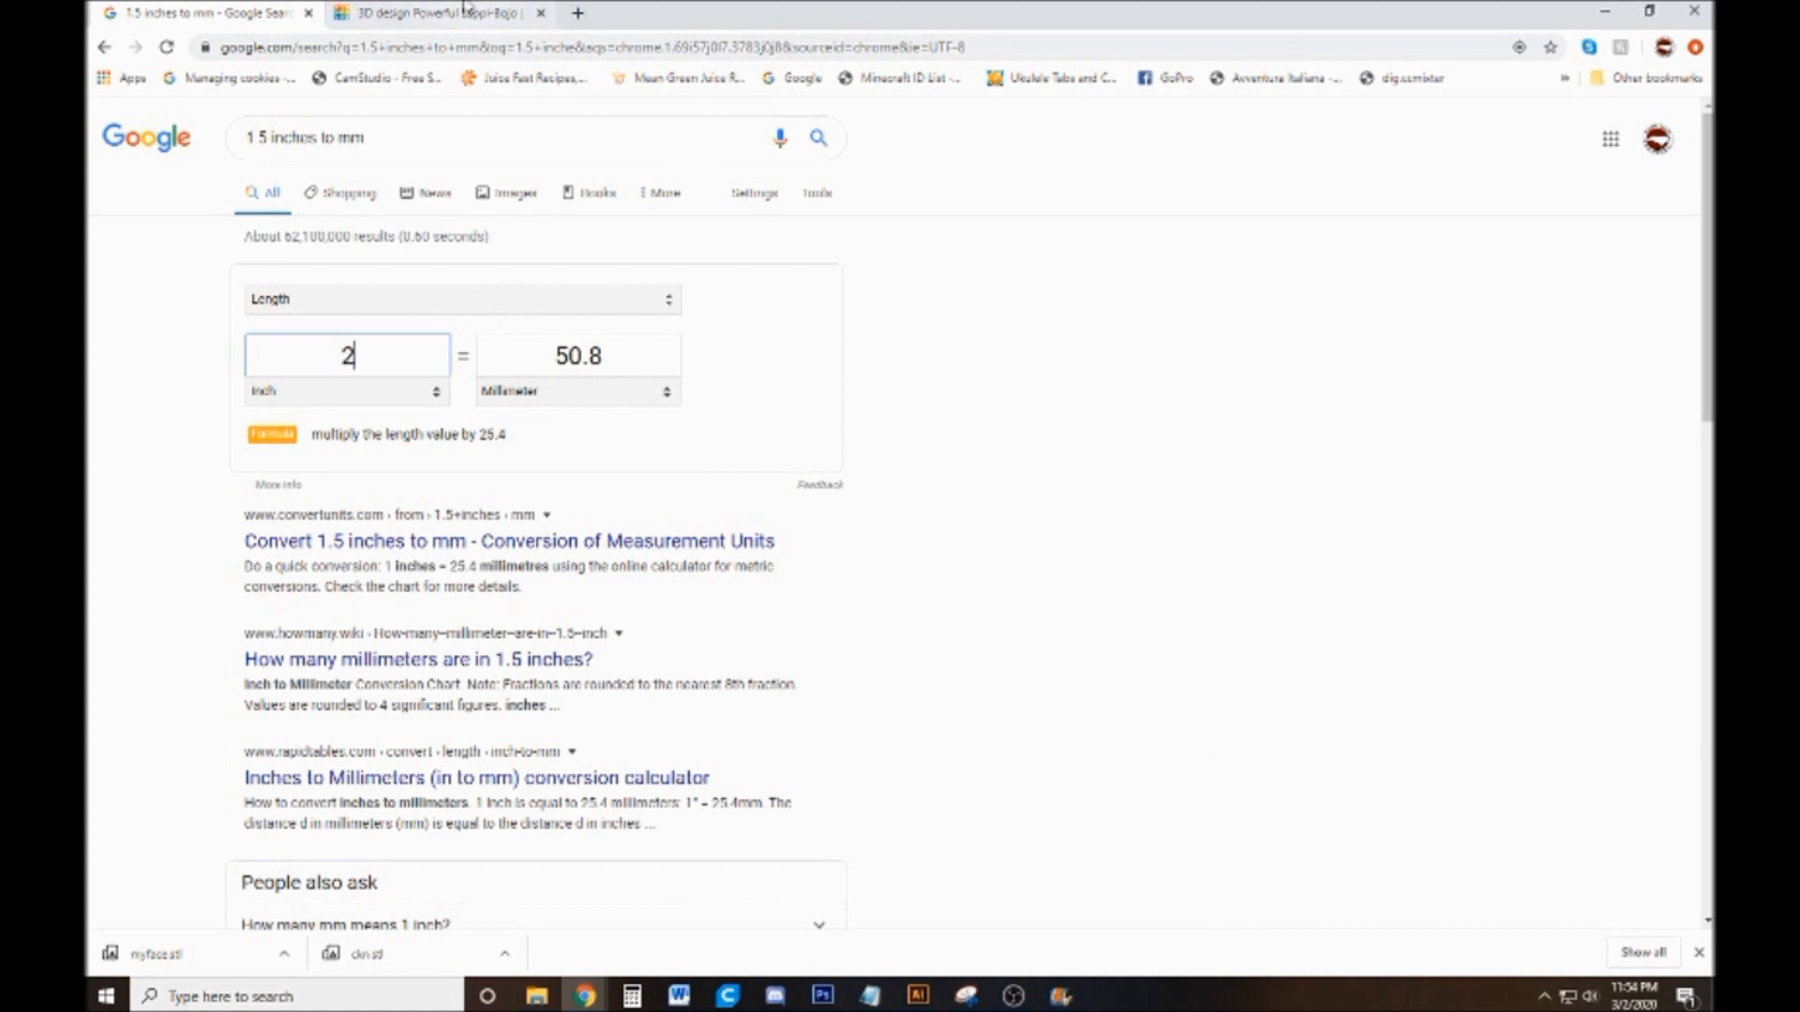
Back in the Tinkercad design, scale both rooster shapes proportionally to about 42 by 50 mm and move them closer to the workplane's middle
left_click(431, 13)
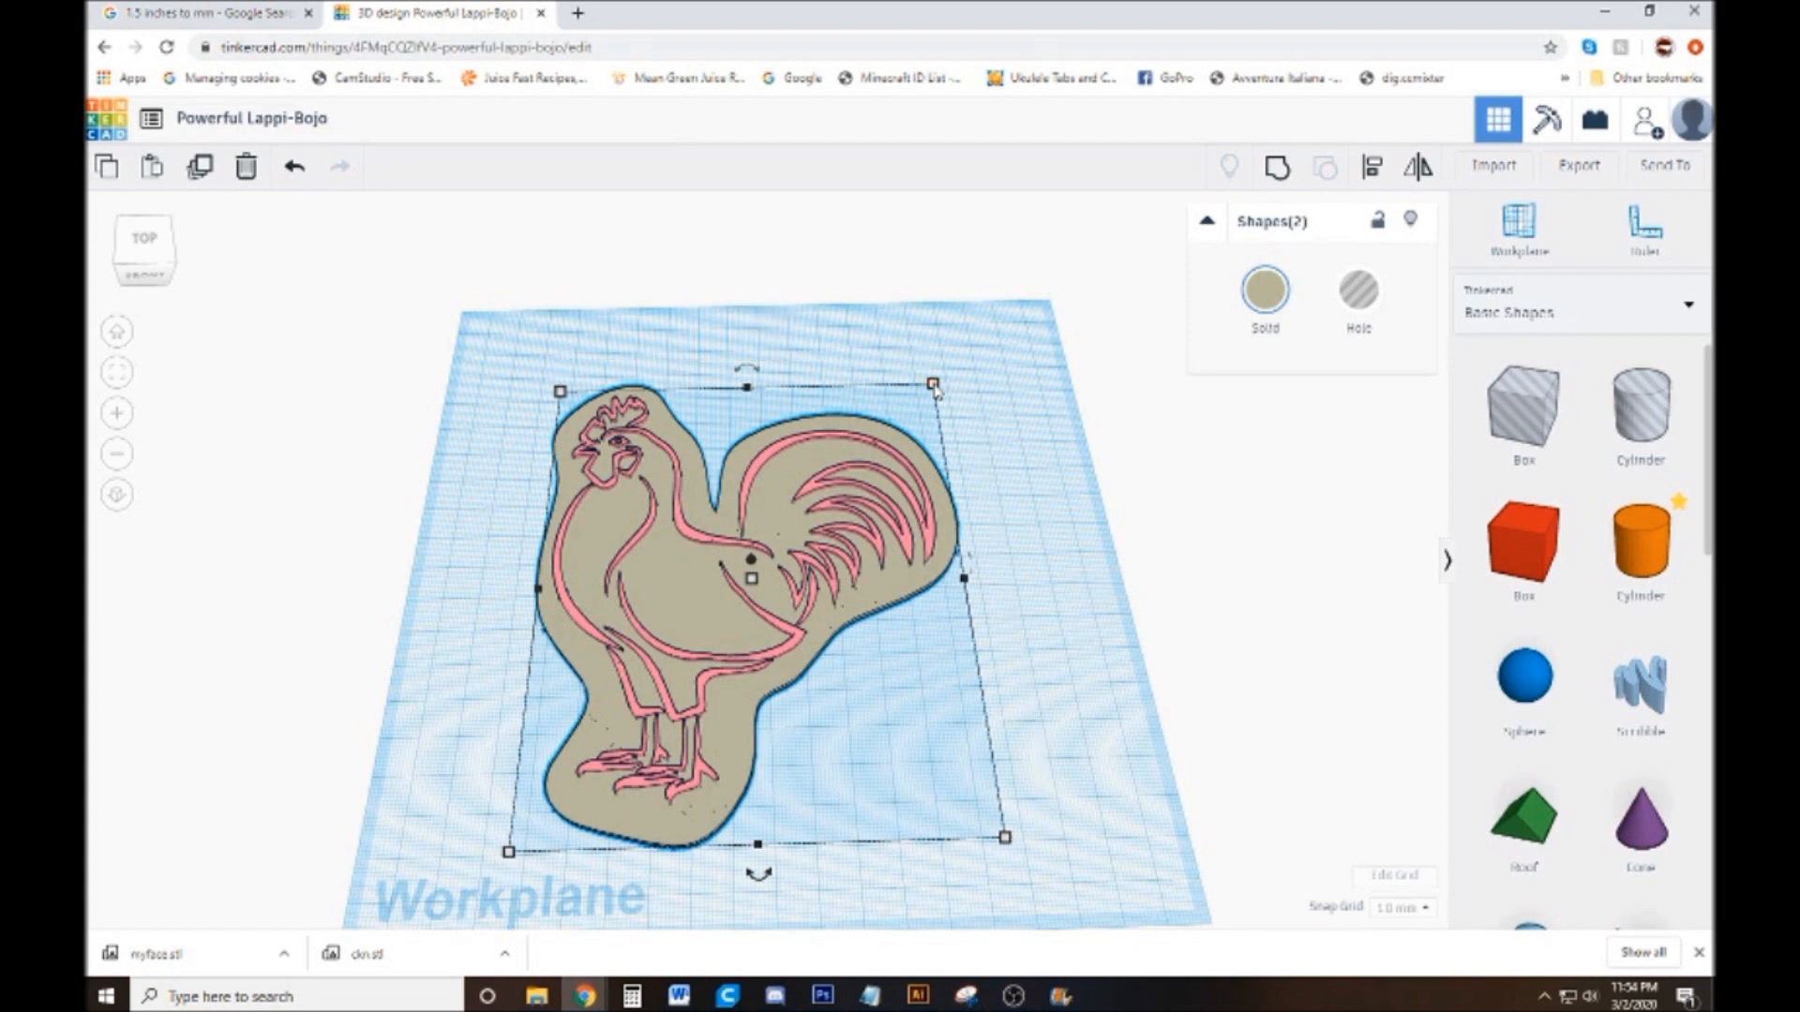
left_click_drag(934, 389, 688, 750)
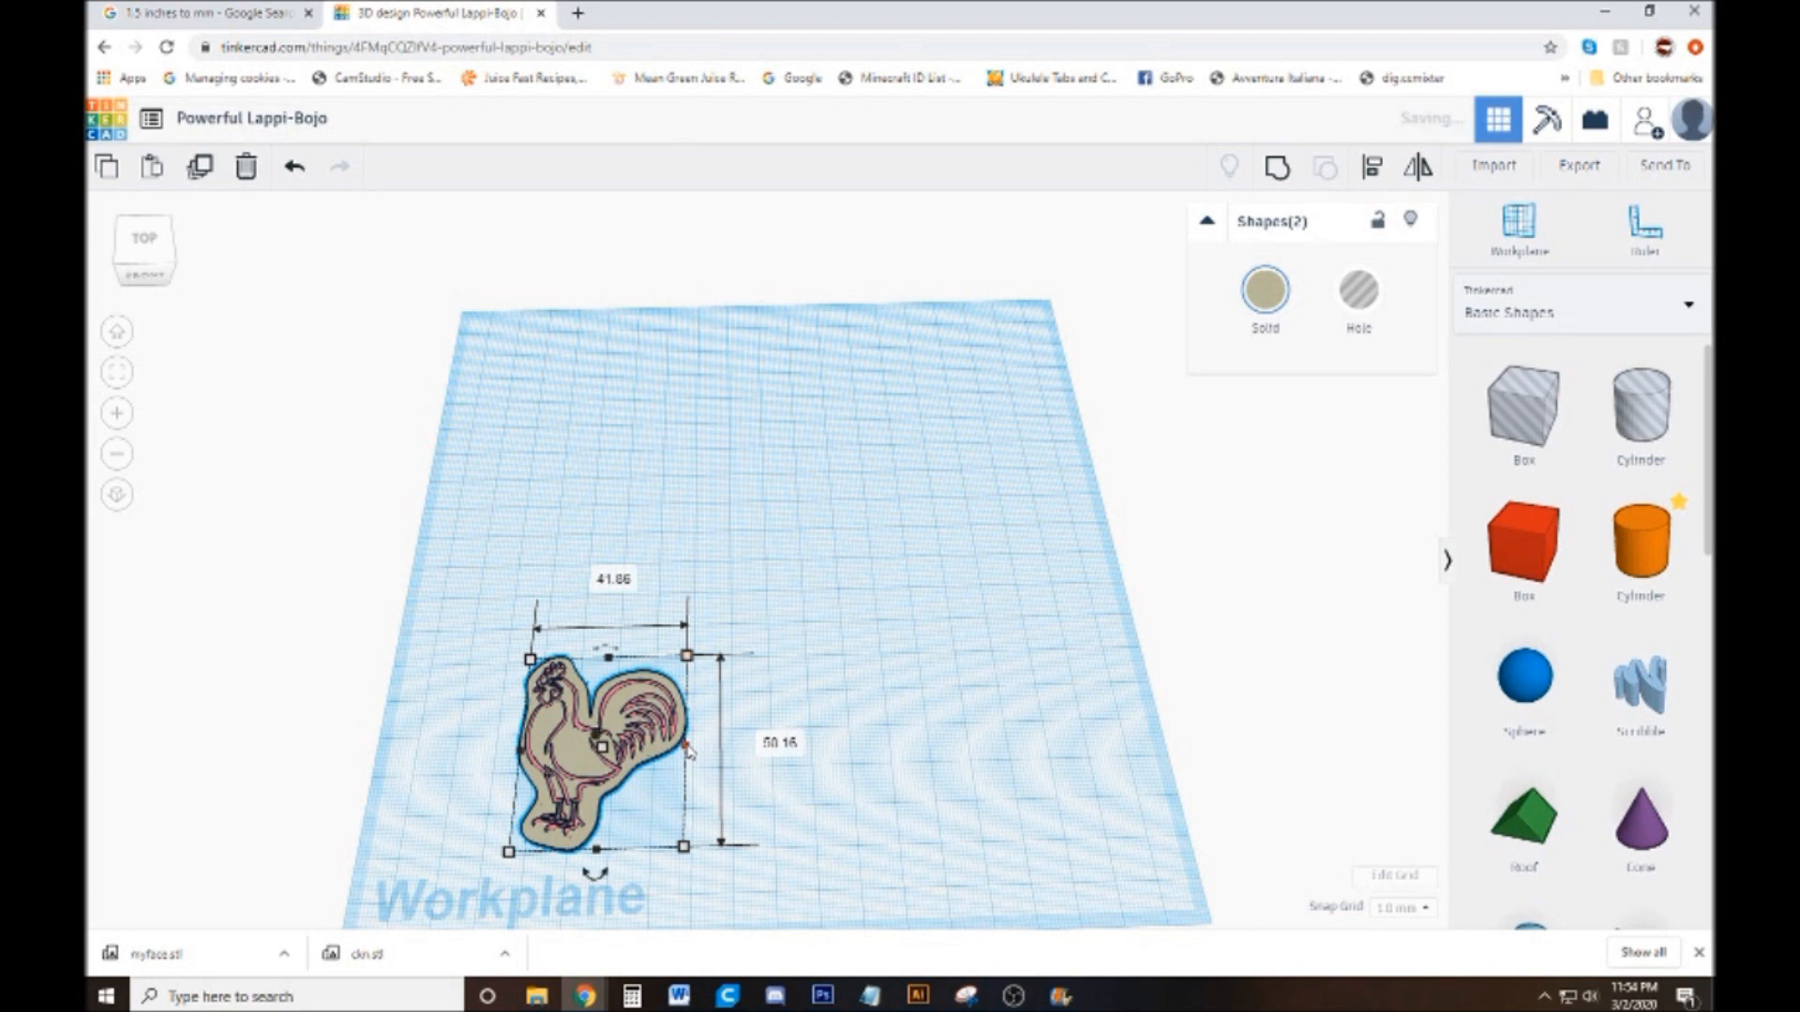
left_click(857, 613)
left_click_drag(707, 597, 453, 837)
left_click_drag(582, 745, 685, 618)
left_click(813, 661)
Set the height of the scaled-down pink line art to 4 mm
left_click_drag(883, 773, 856, 742)
scroll(854, 732, "up", 4)
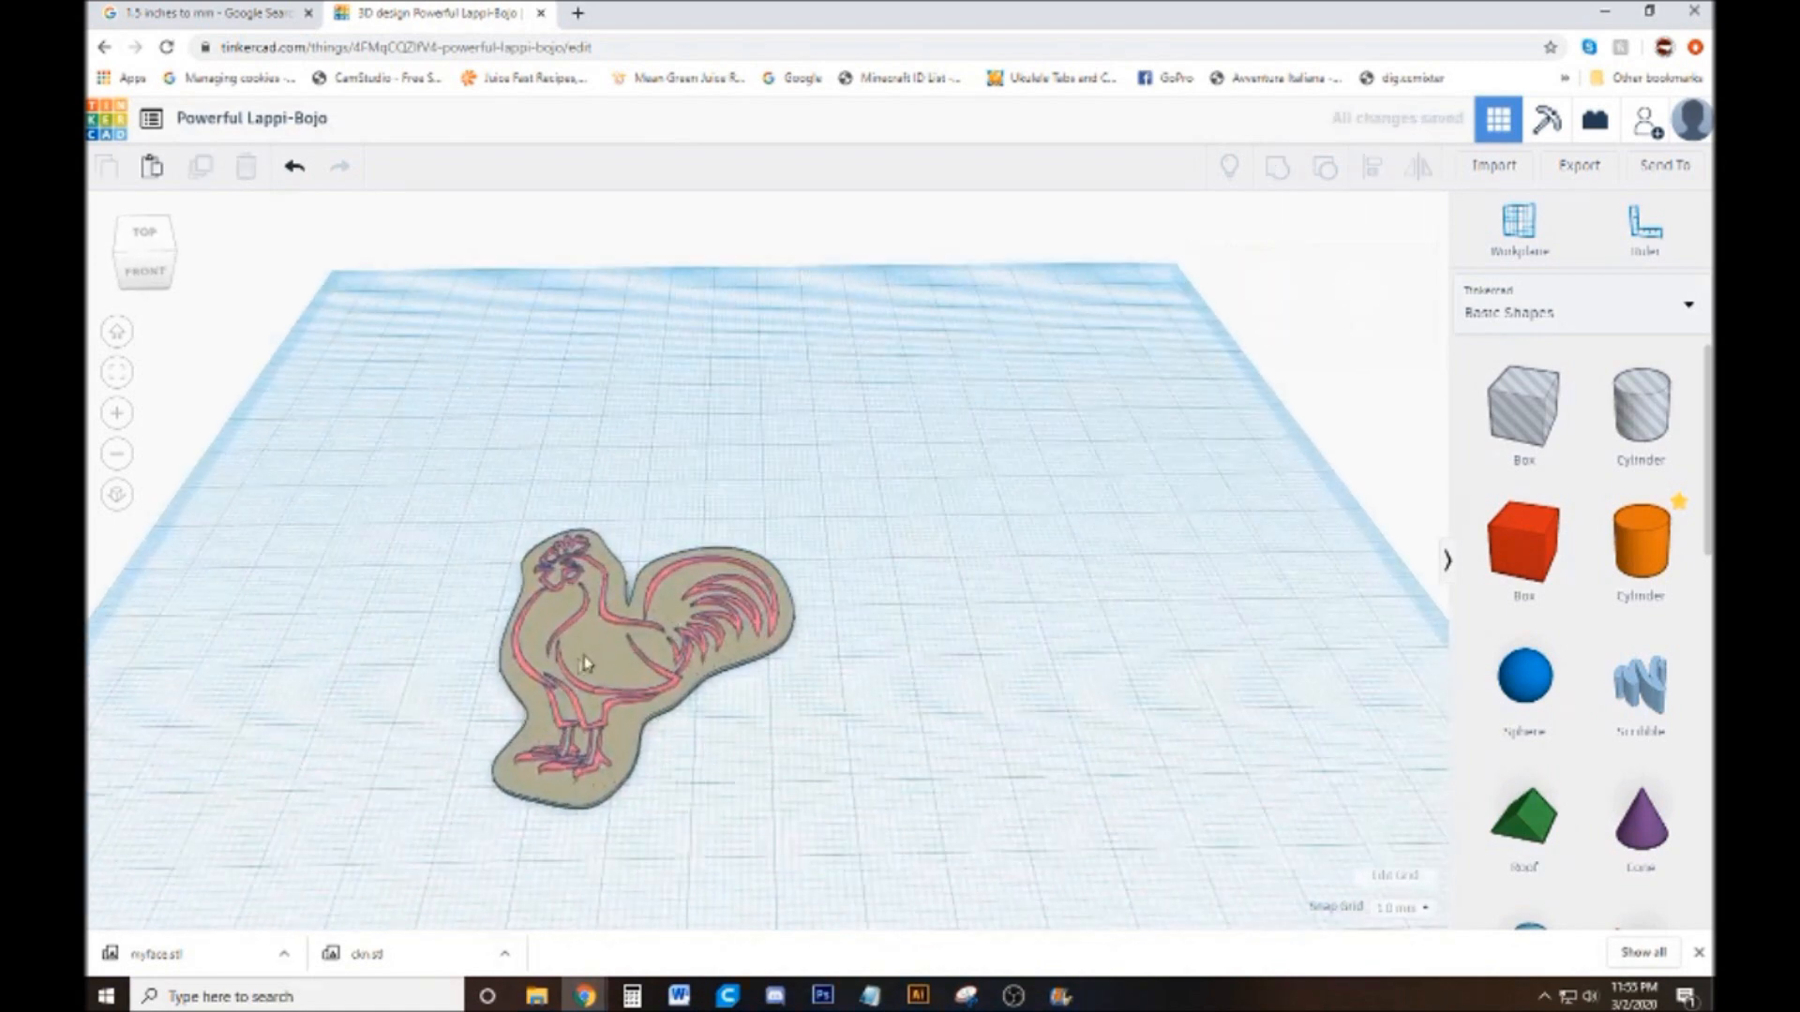
left_click(603, 668)
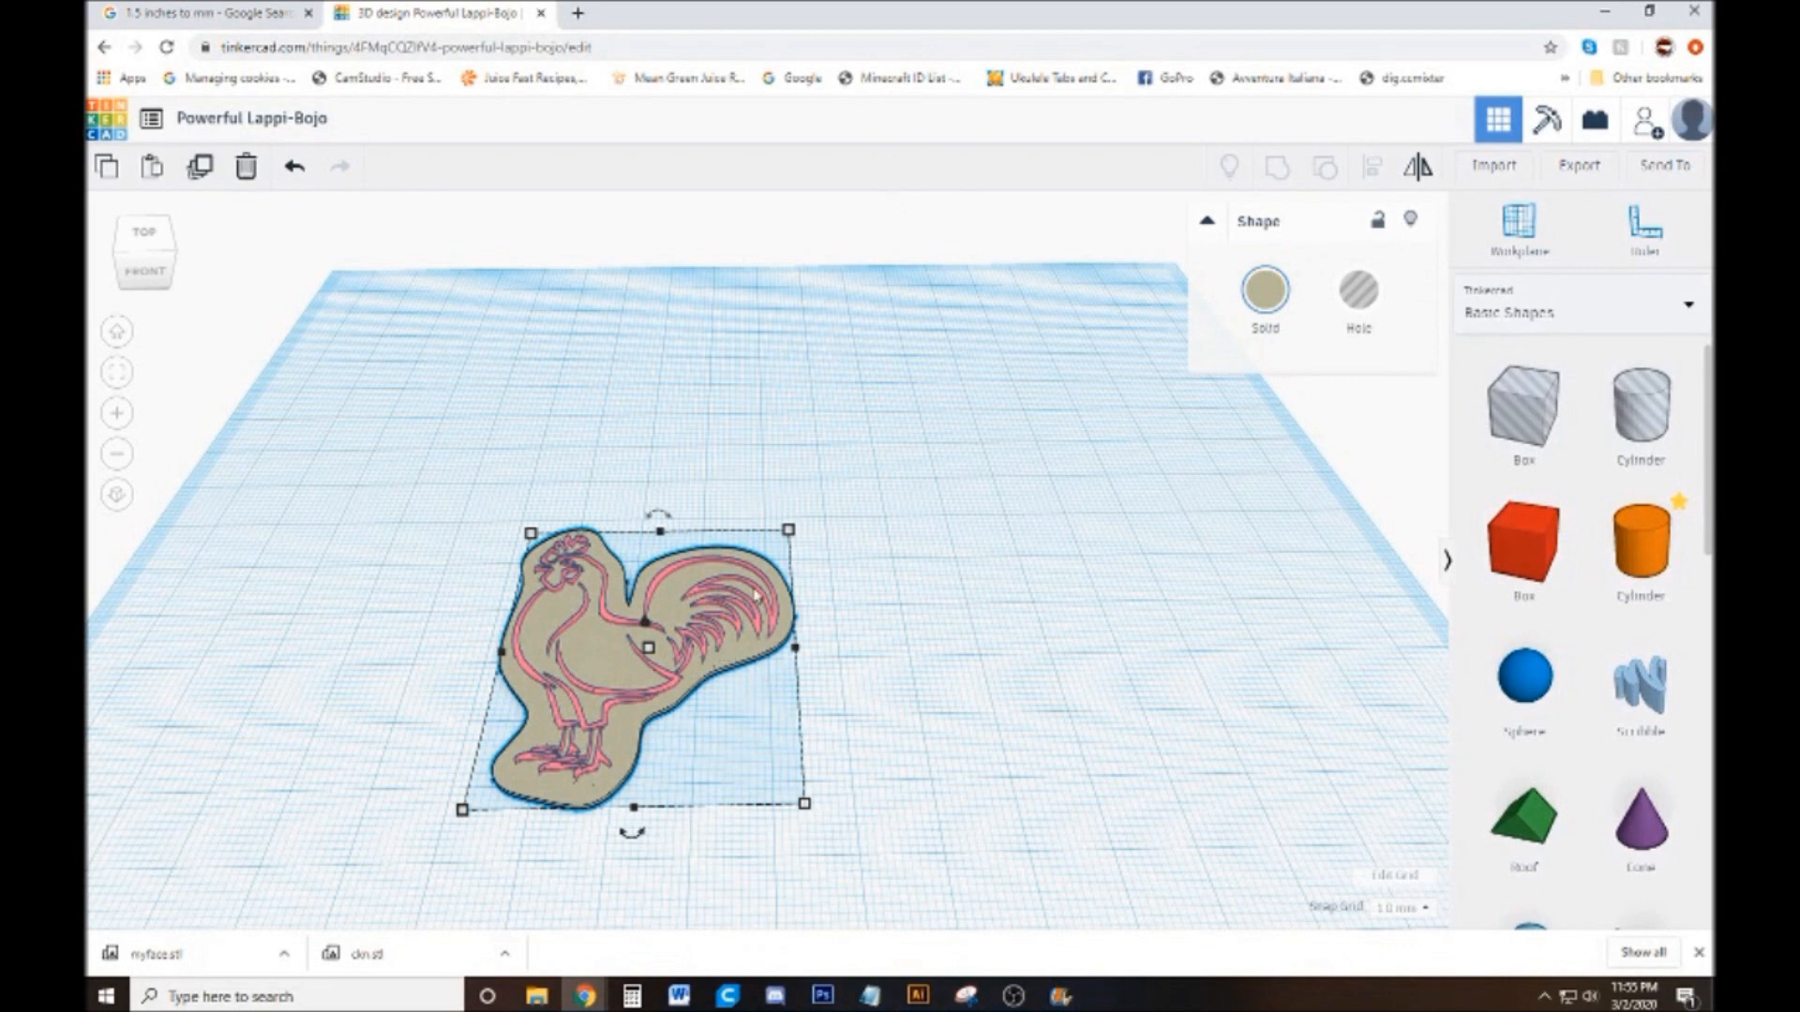
left_click(875, 562)
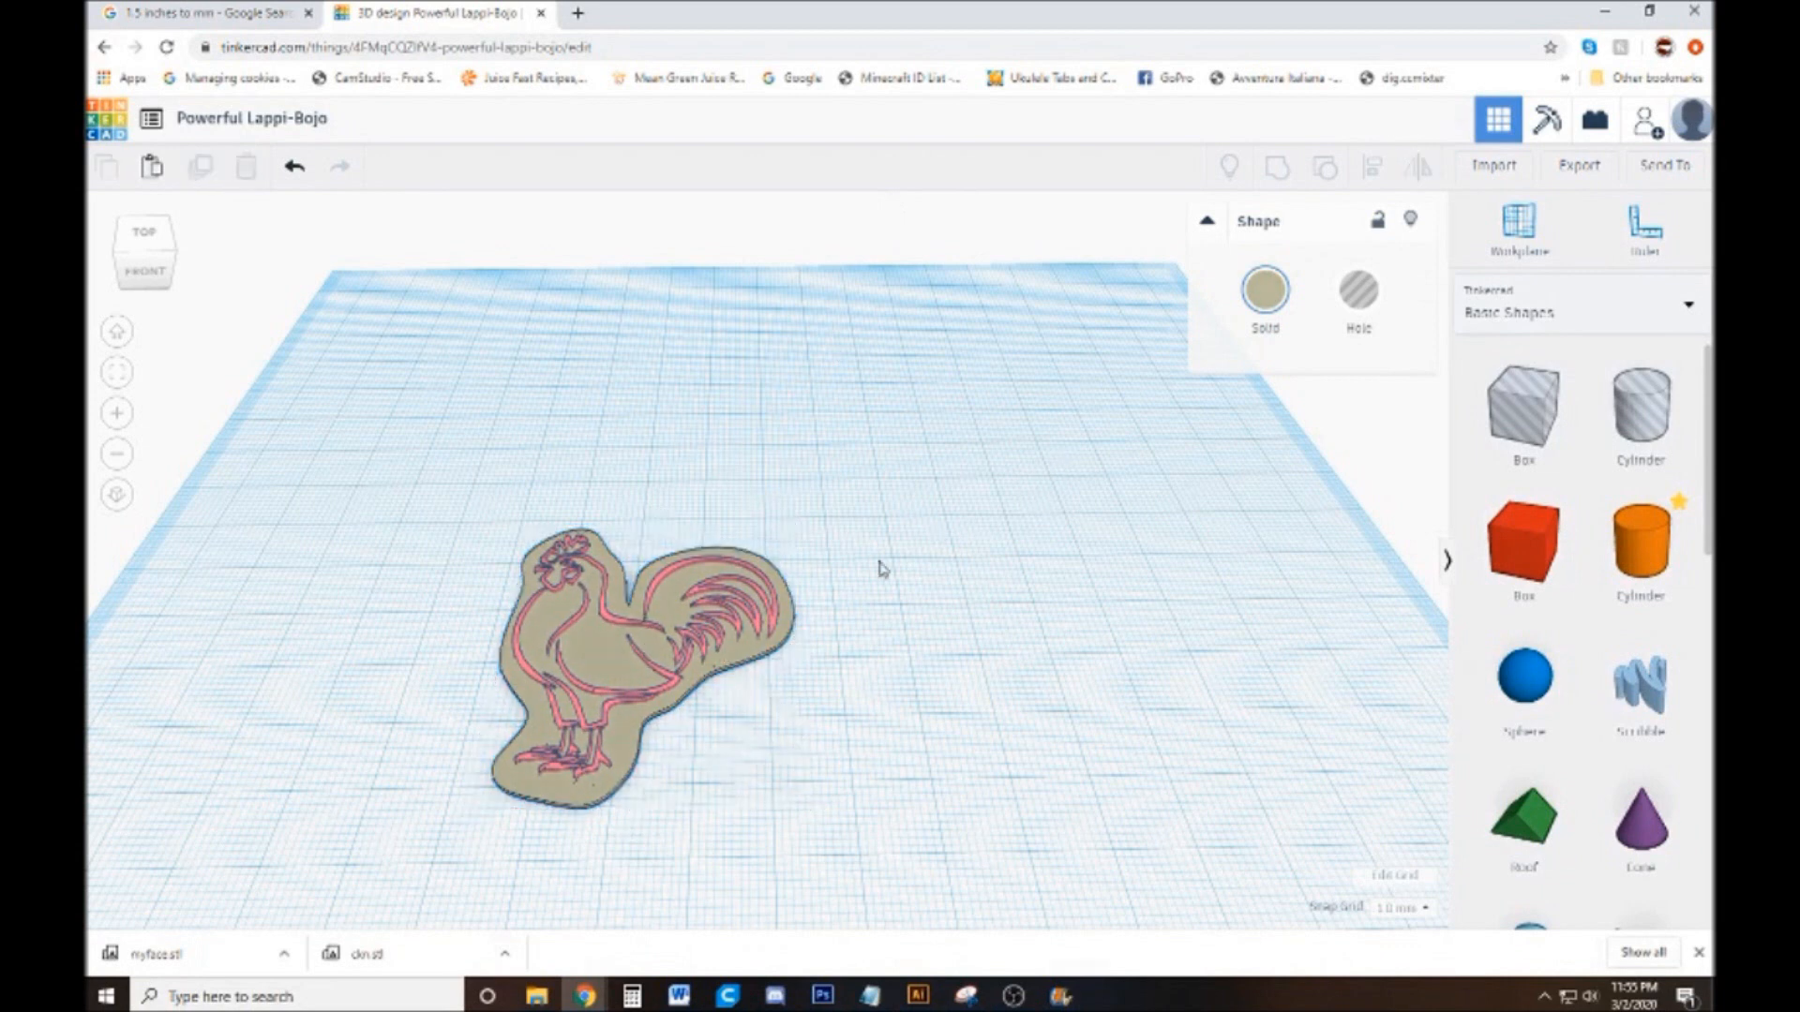
left_click(614, 629)
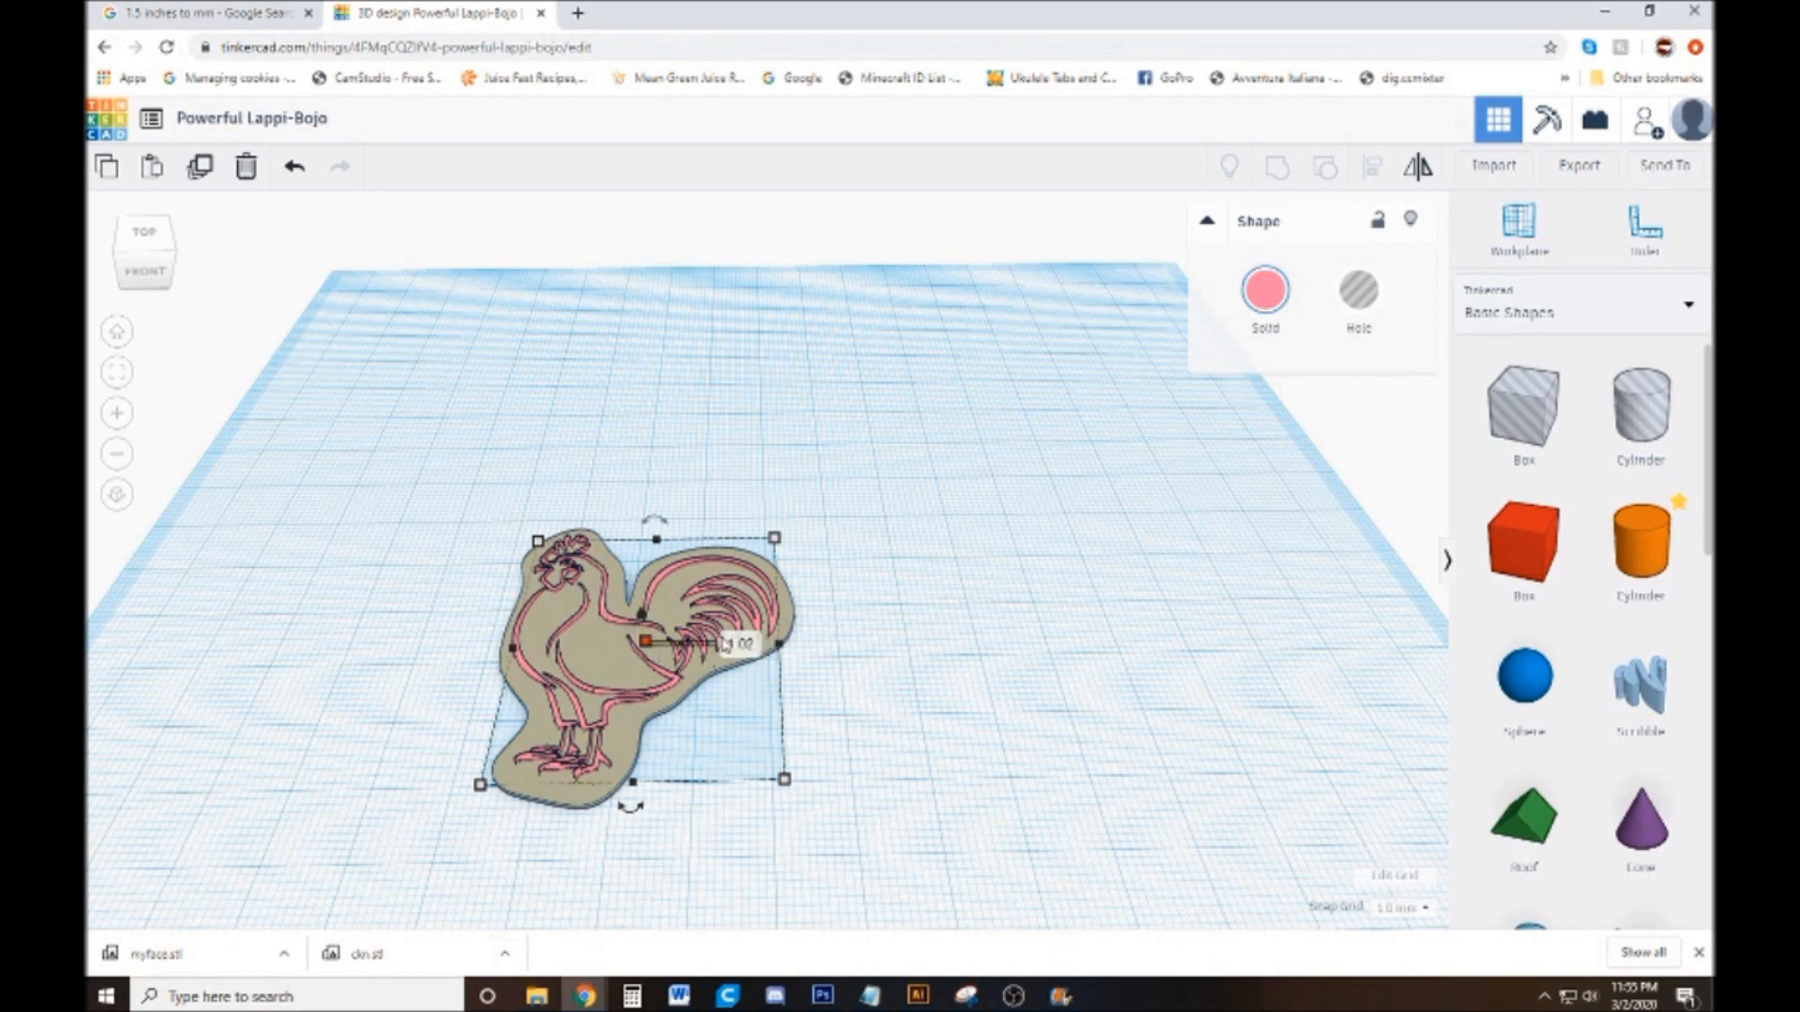
left_click(745, 644)
type("4")
key("Return")
left_click(1059, 670)
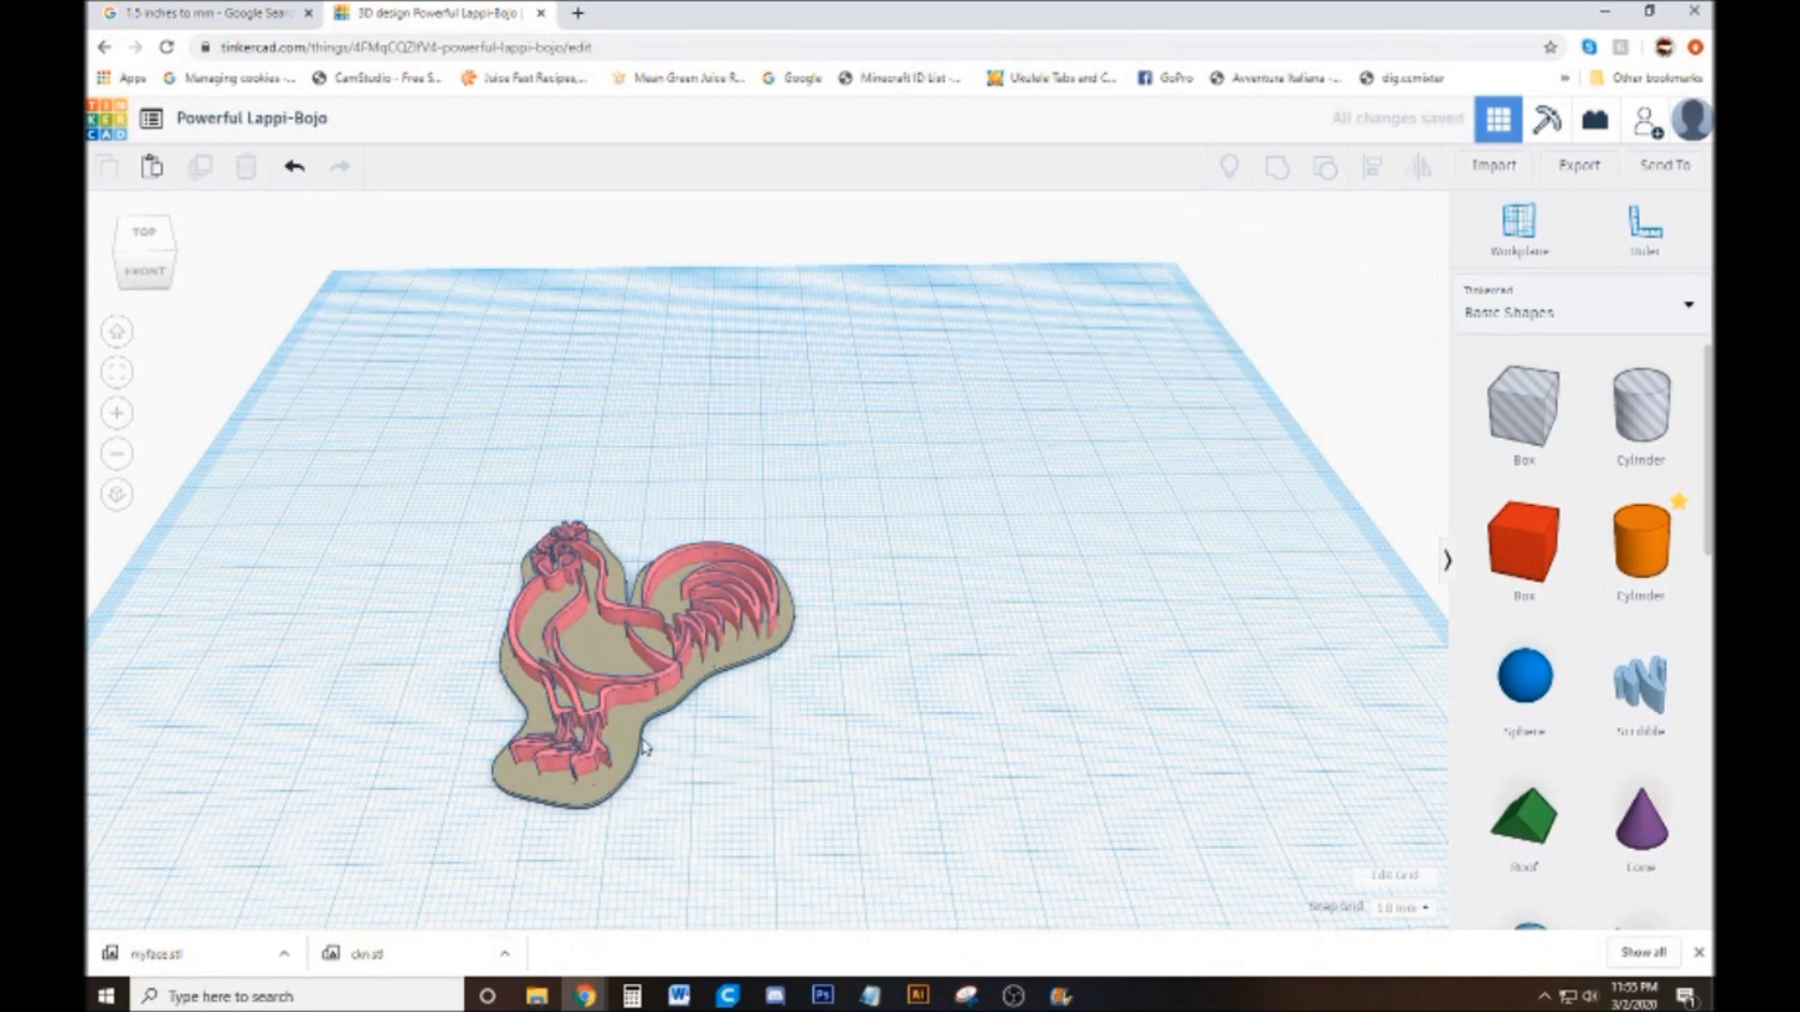
Set the height of the scaled-down silhouette base to 2 mm
left_click(626, 731)
mouse_move(656, 650)
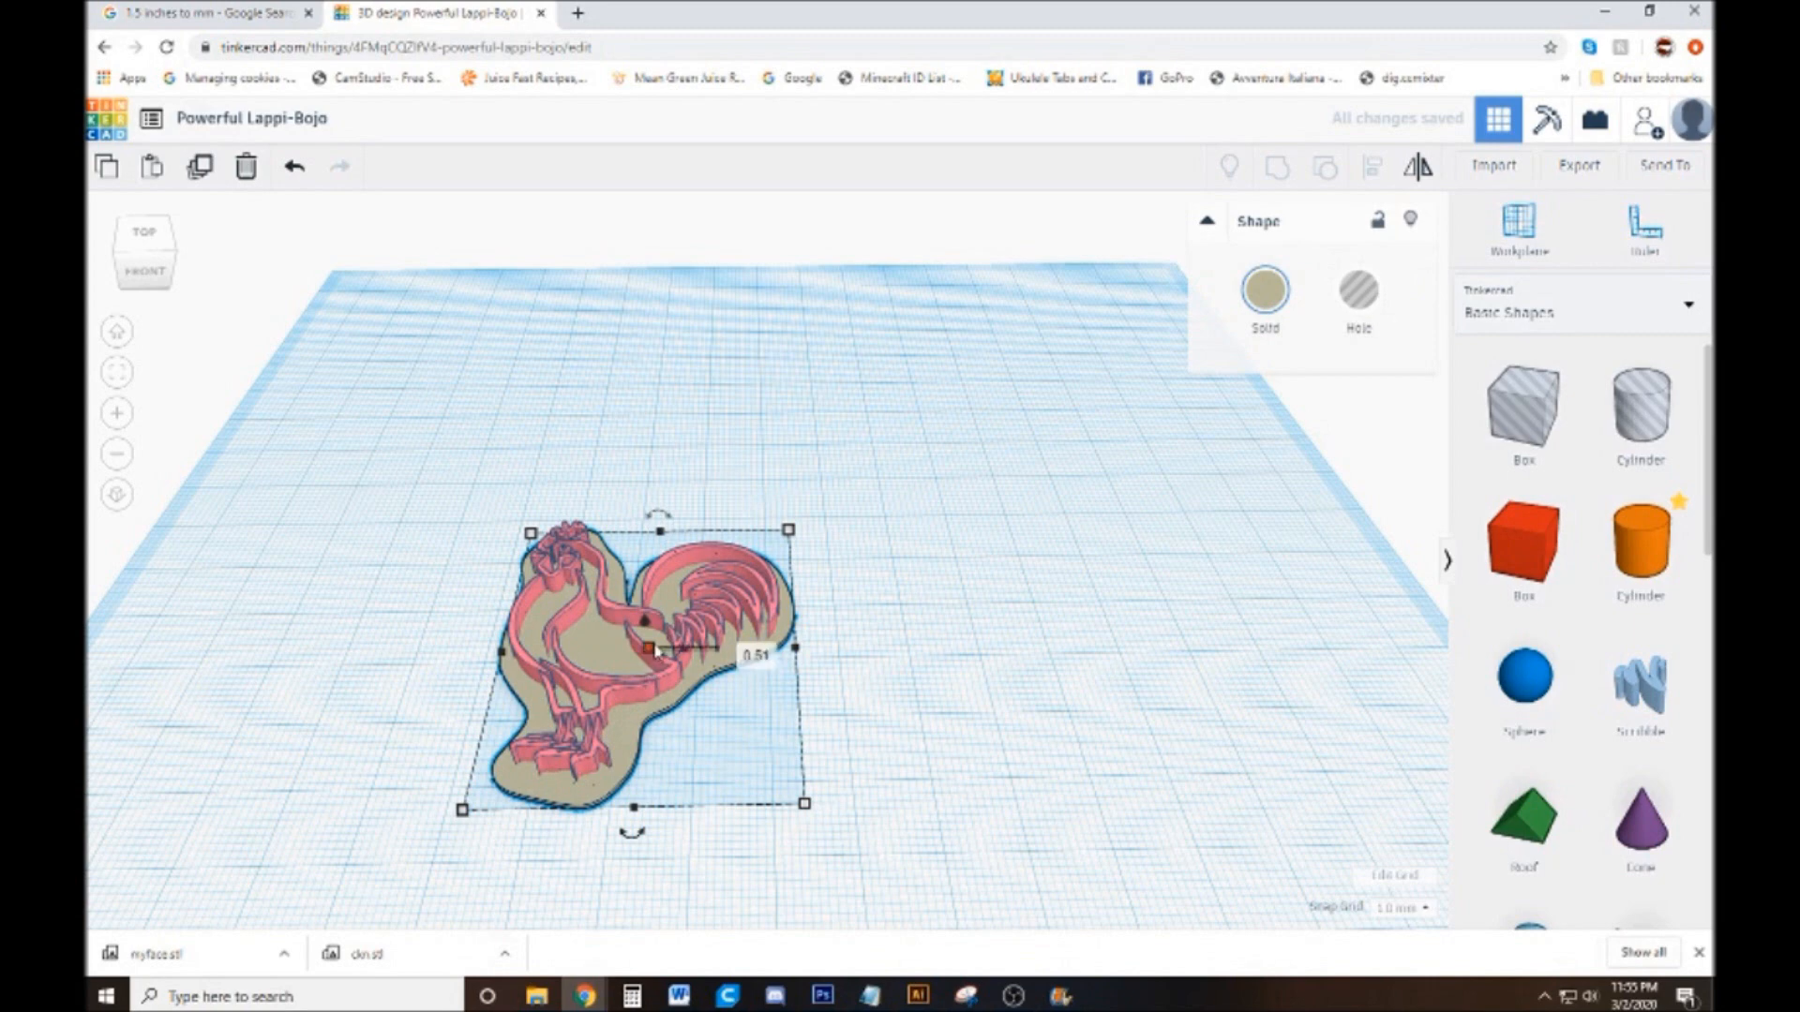
left_click(741, 649)
type("2")
key("Return")
left_click(995, 636)
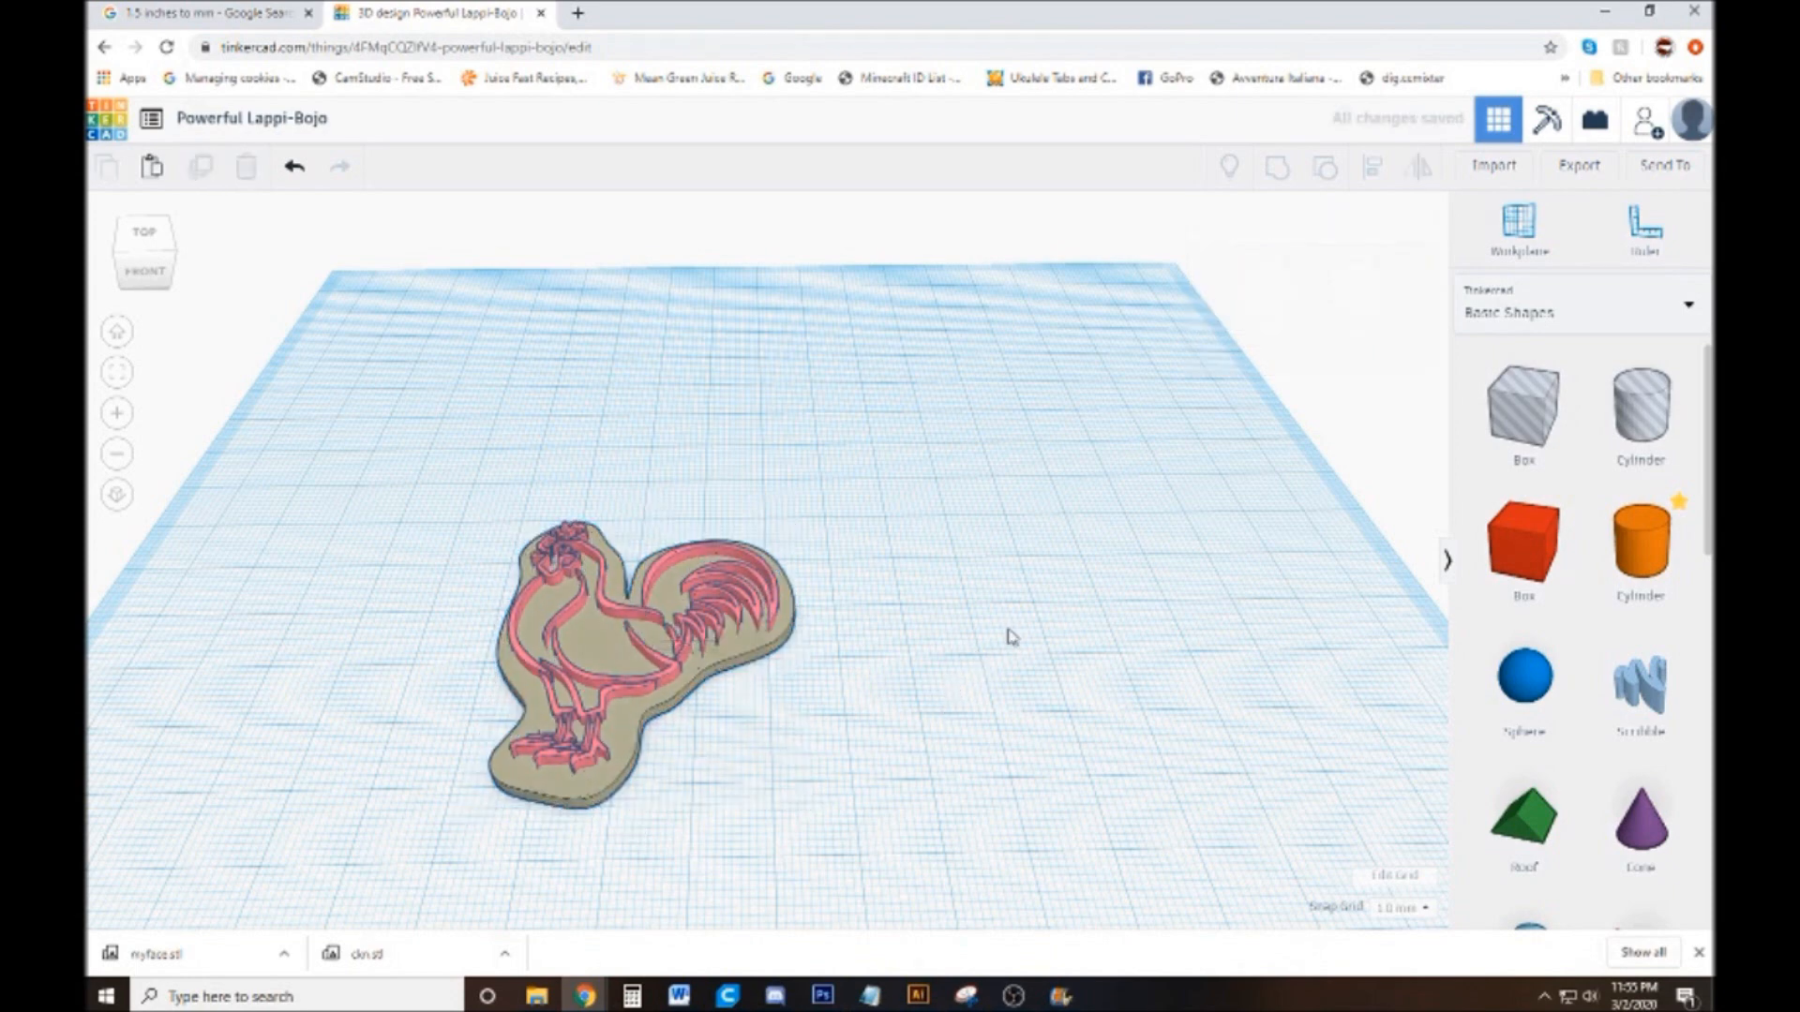
Rename the design as chn_01
left_click_drag(993, 733, 229, 362)
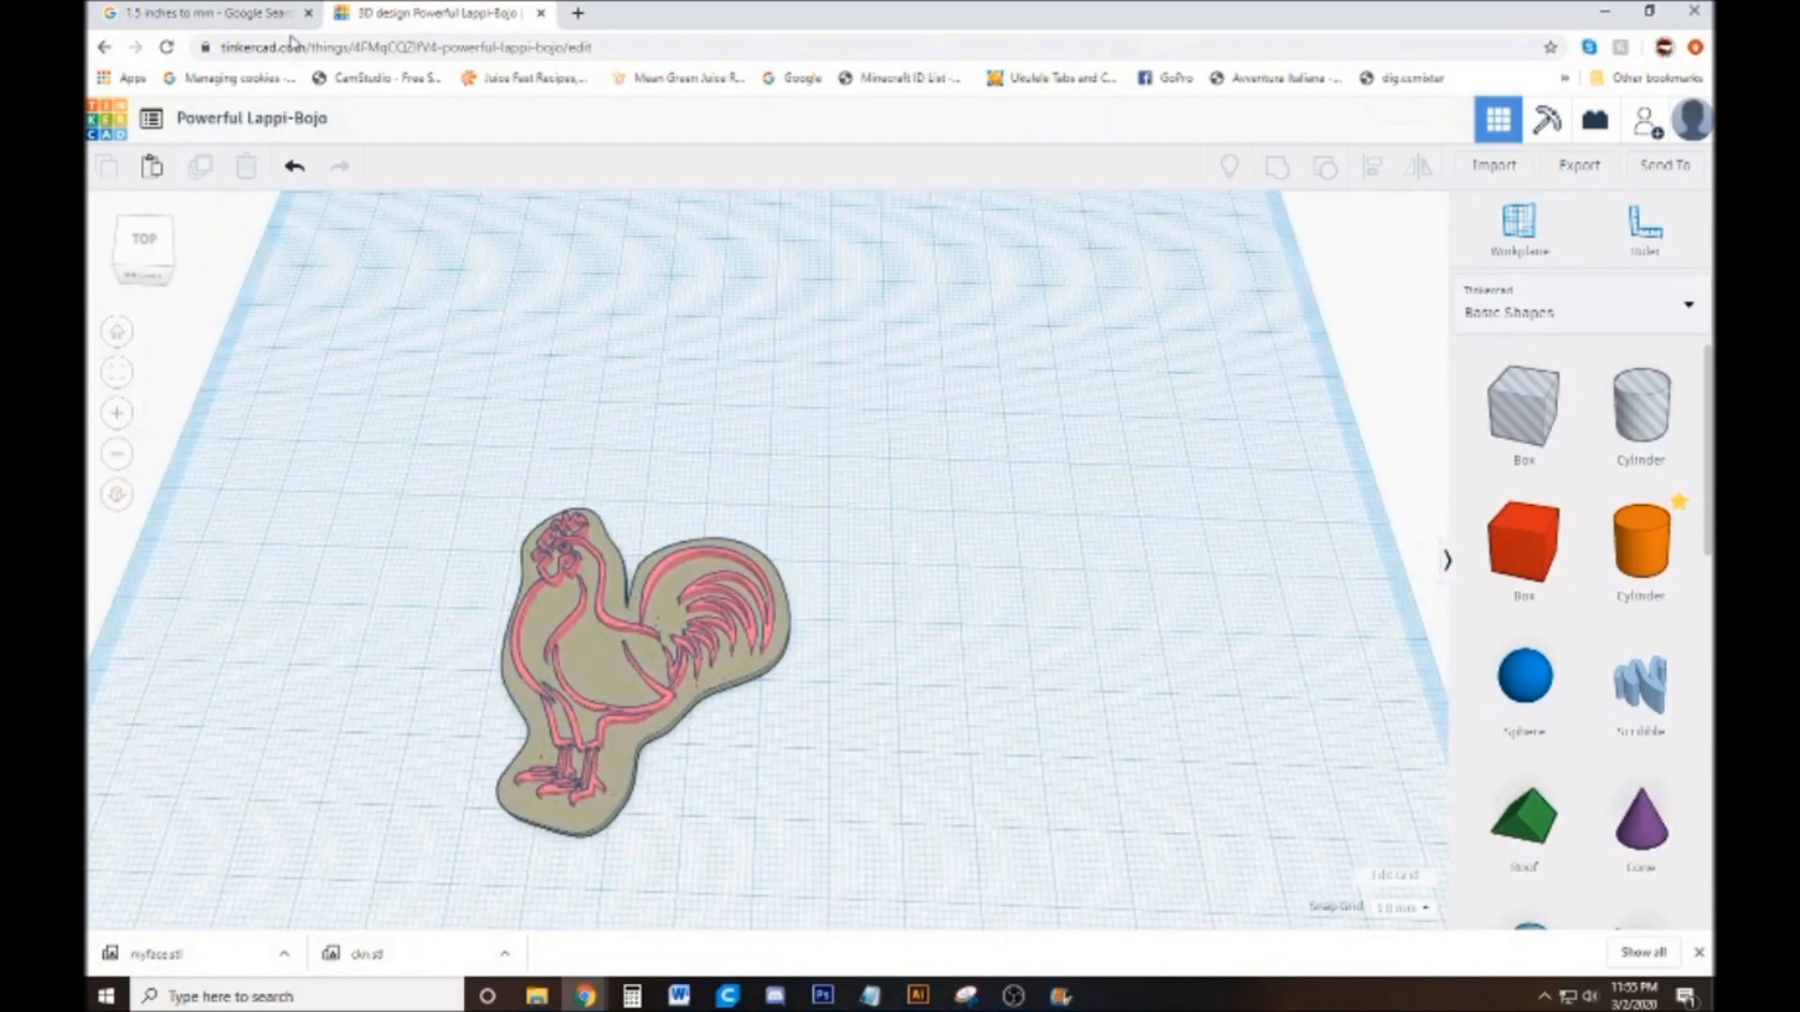
left_click(302, 122)
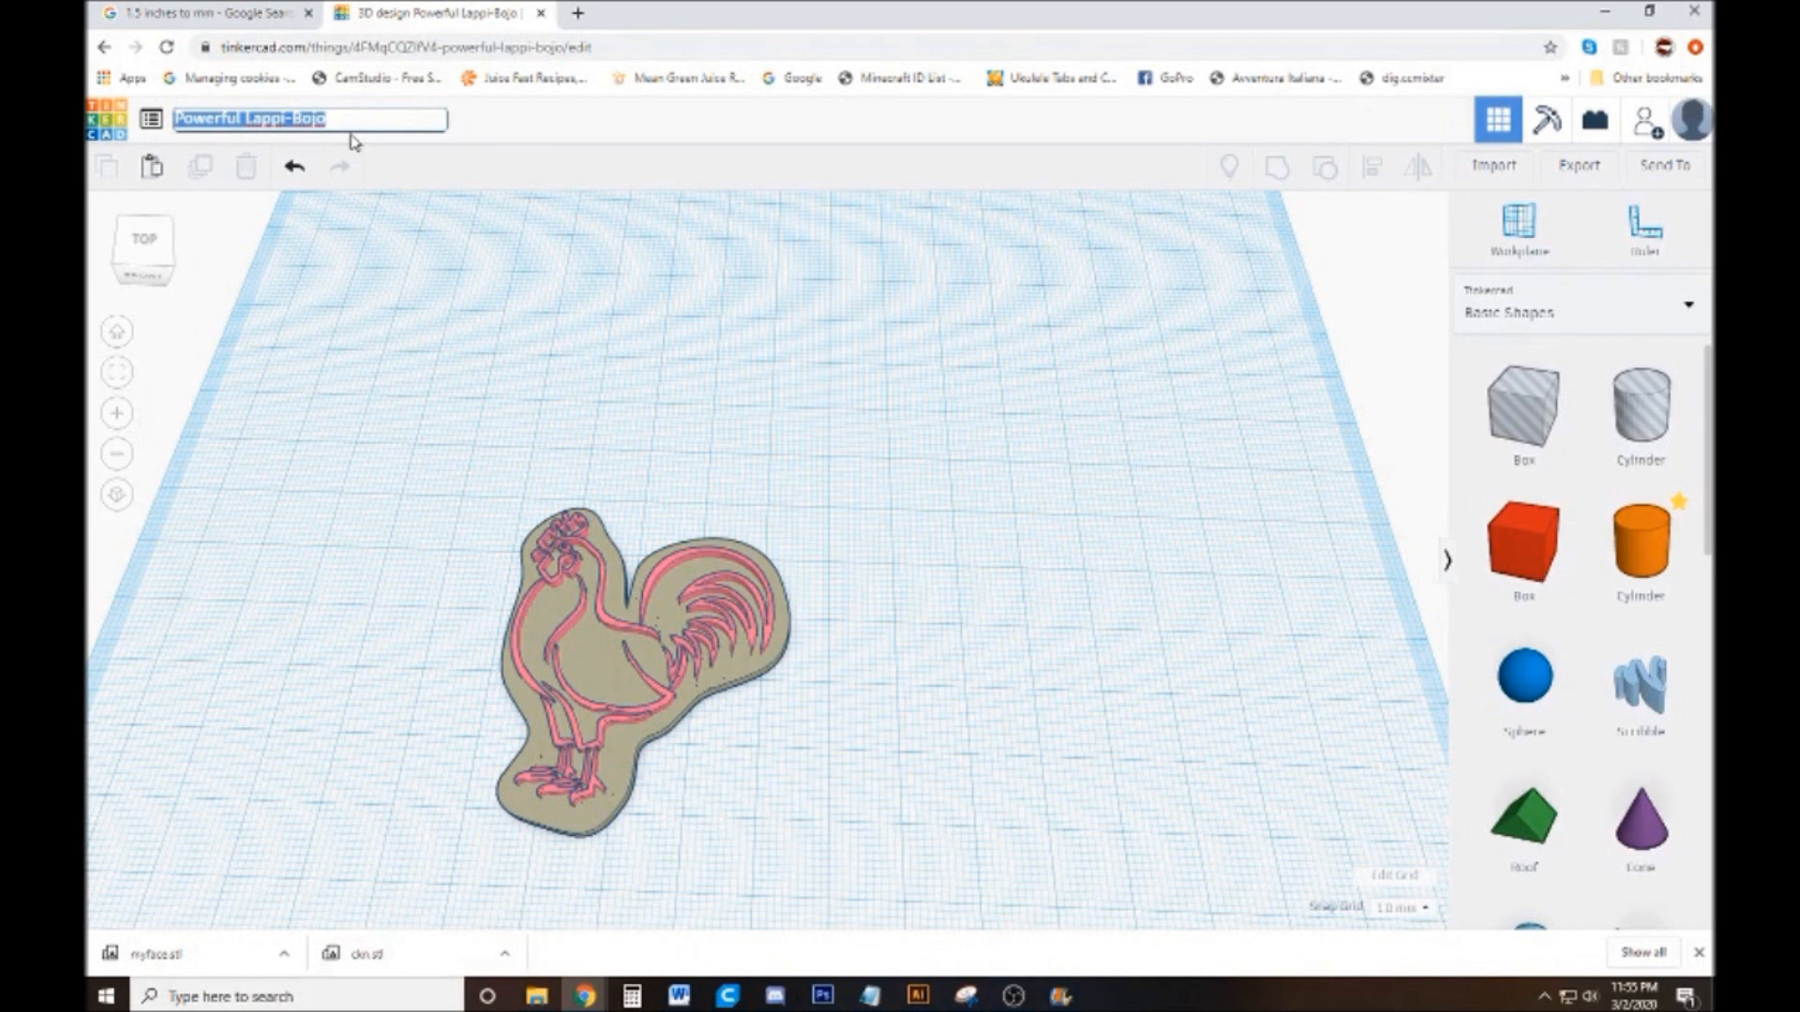
key("BackSpace")
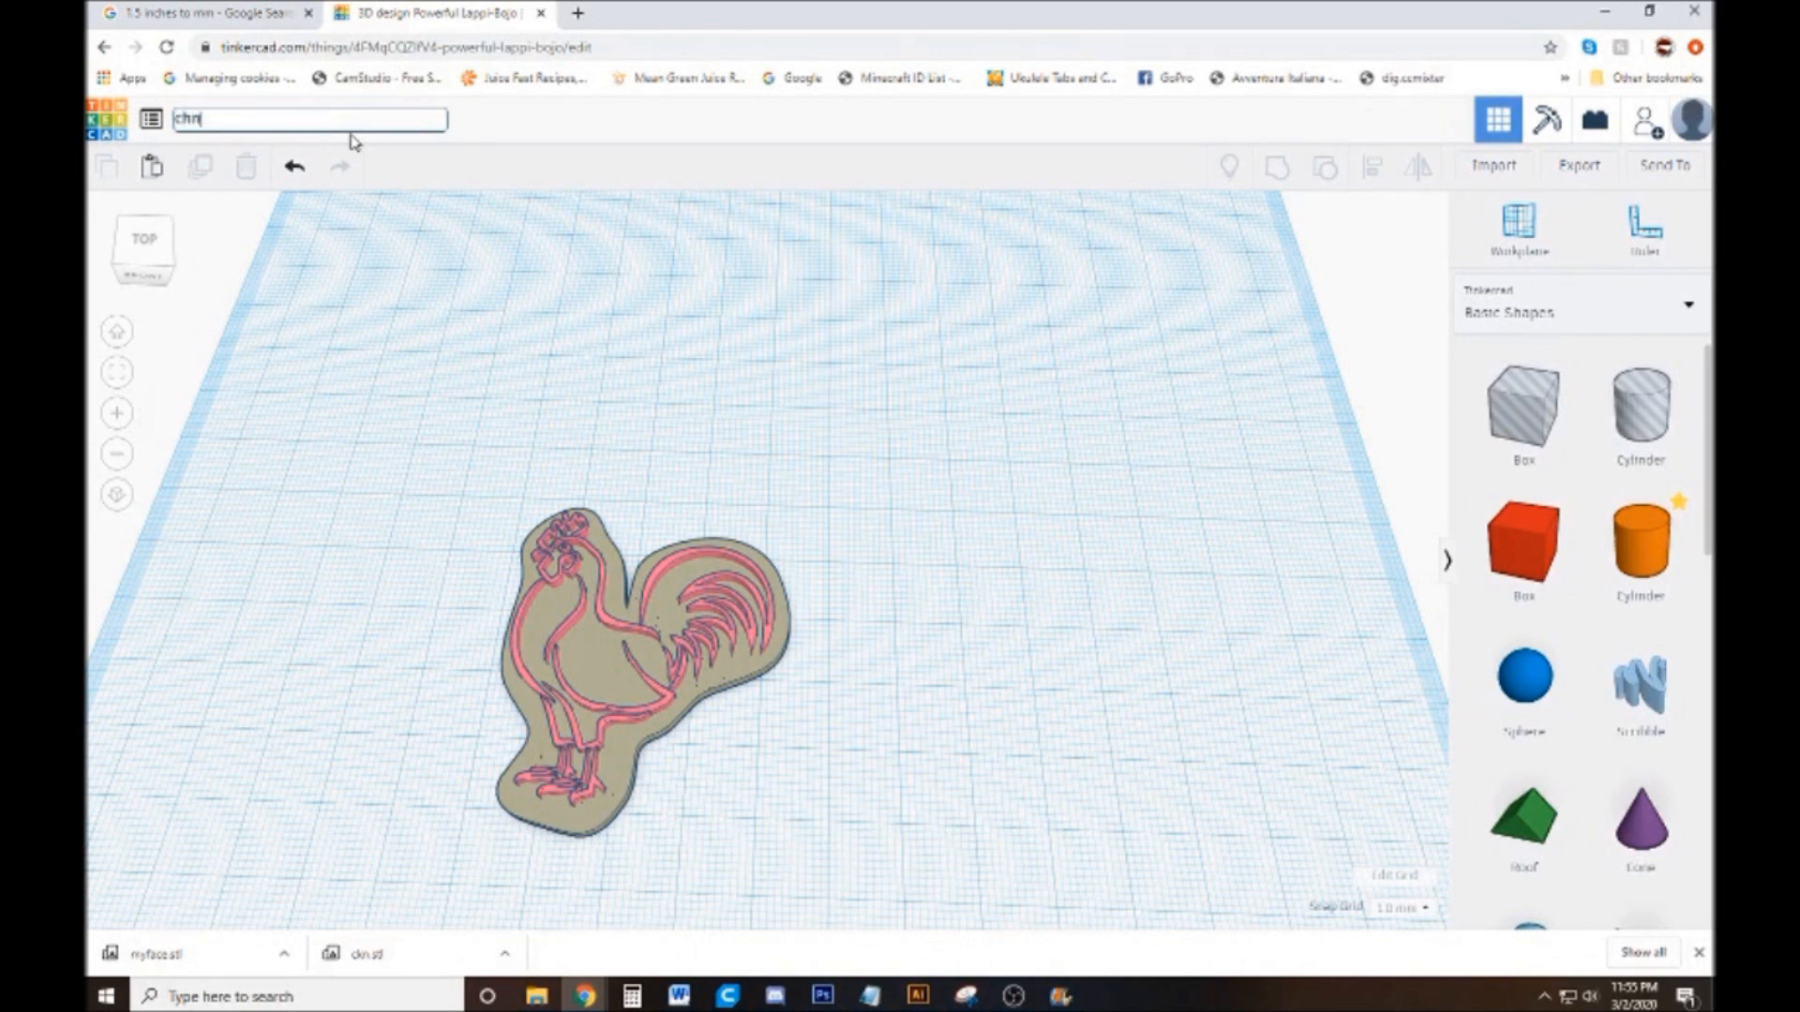
type("chn_01")
Export everything in the design as an STL file for 3D printing
left_click(1599, 170)
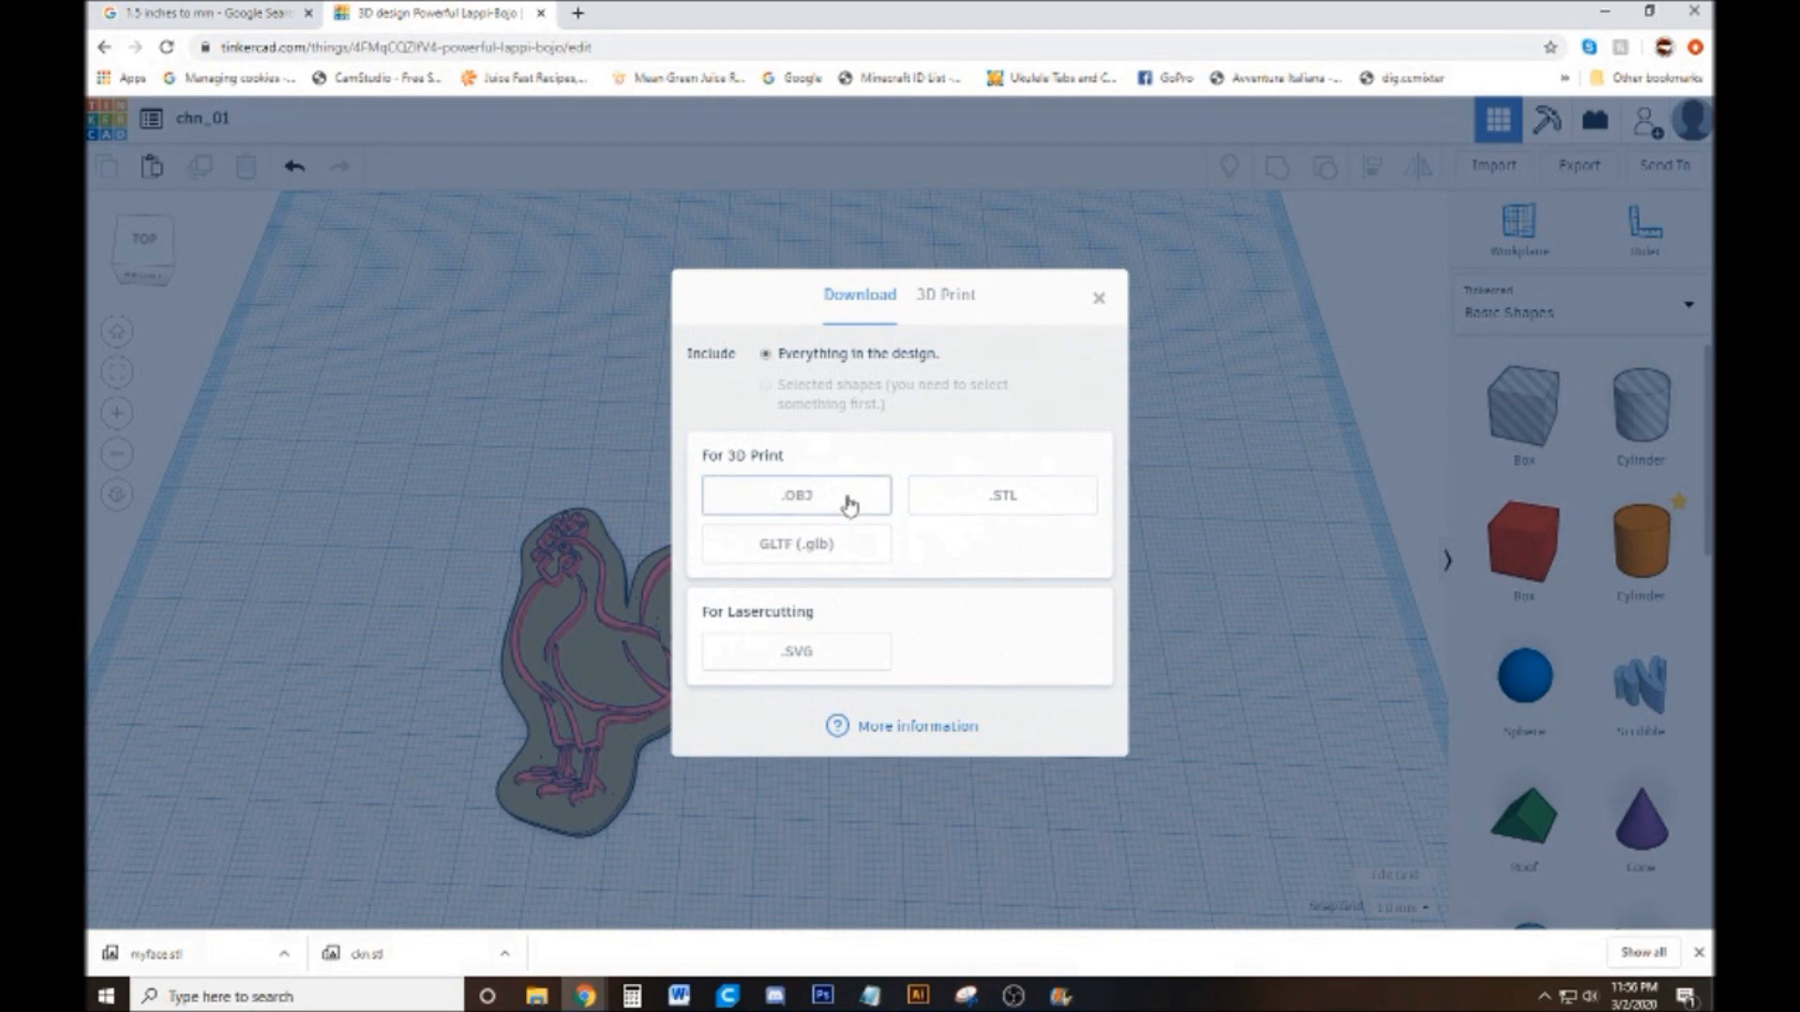
left_click(1043, 505)
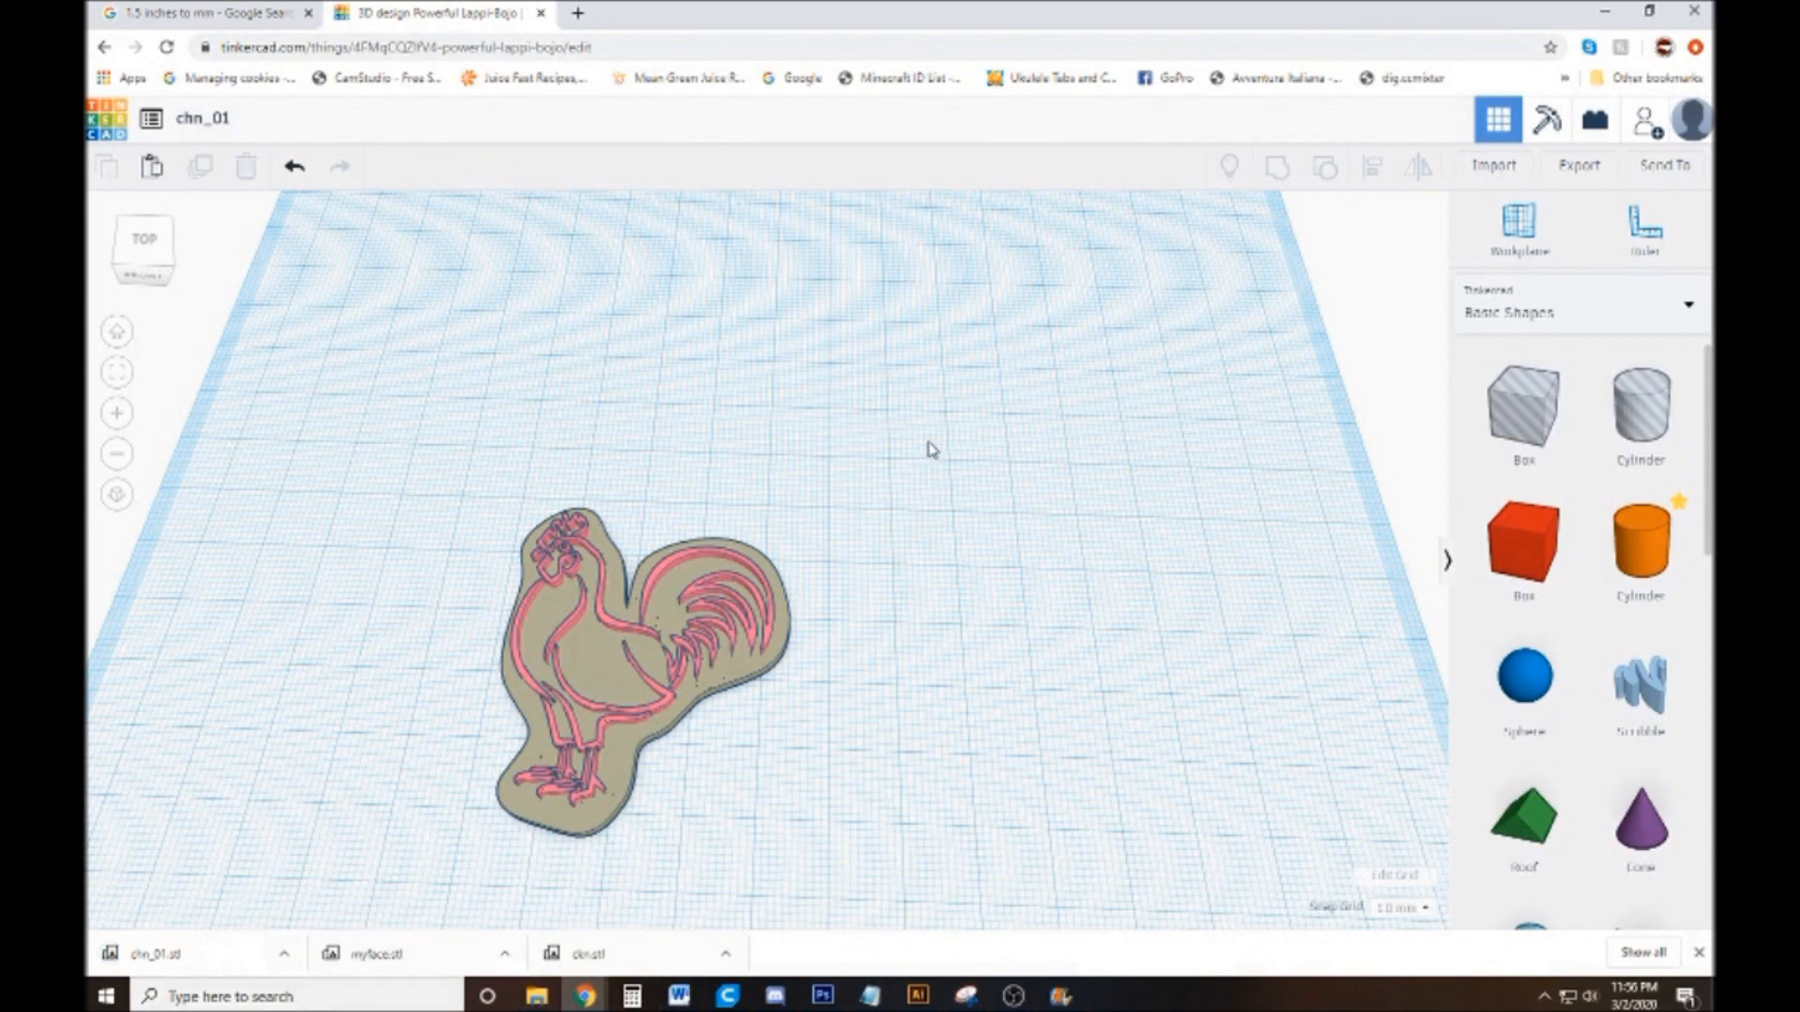
scroll(931, 450, "down", 3)
left_click_drag(900, 582, 913, 565)
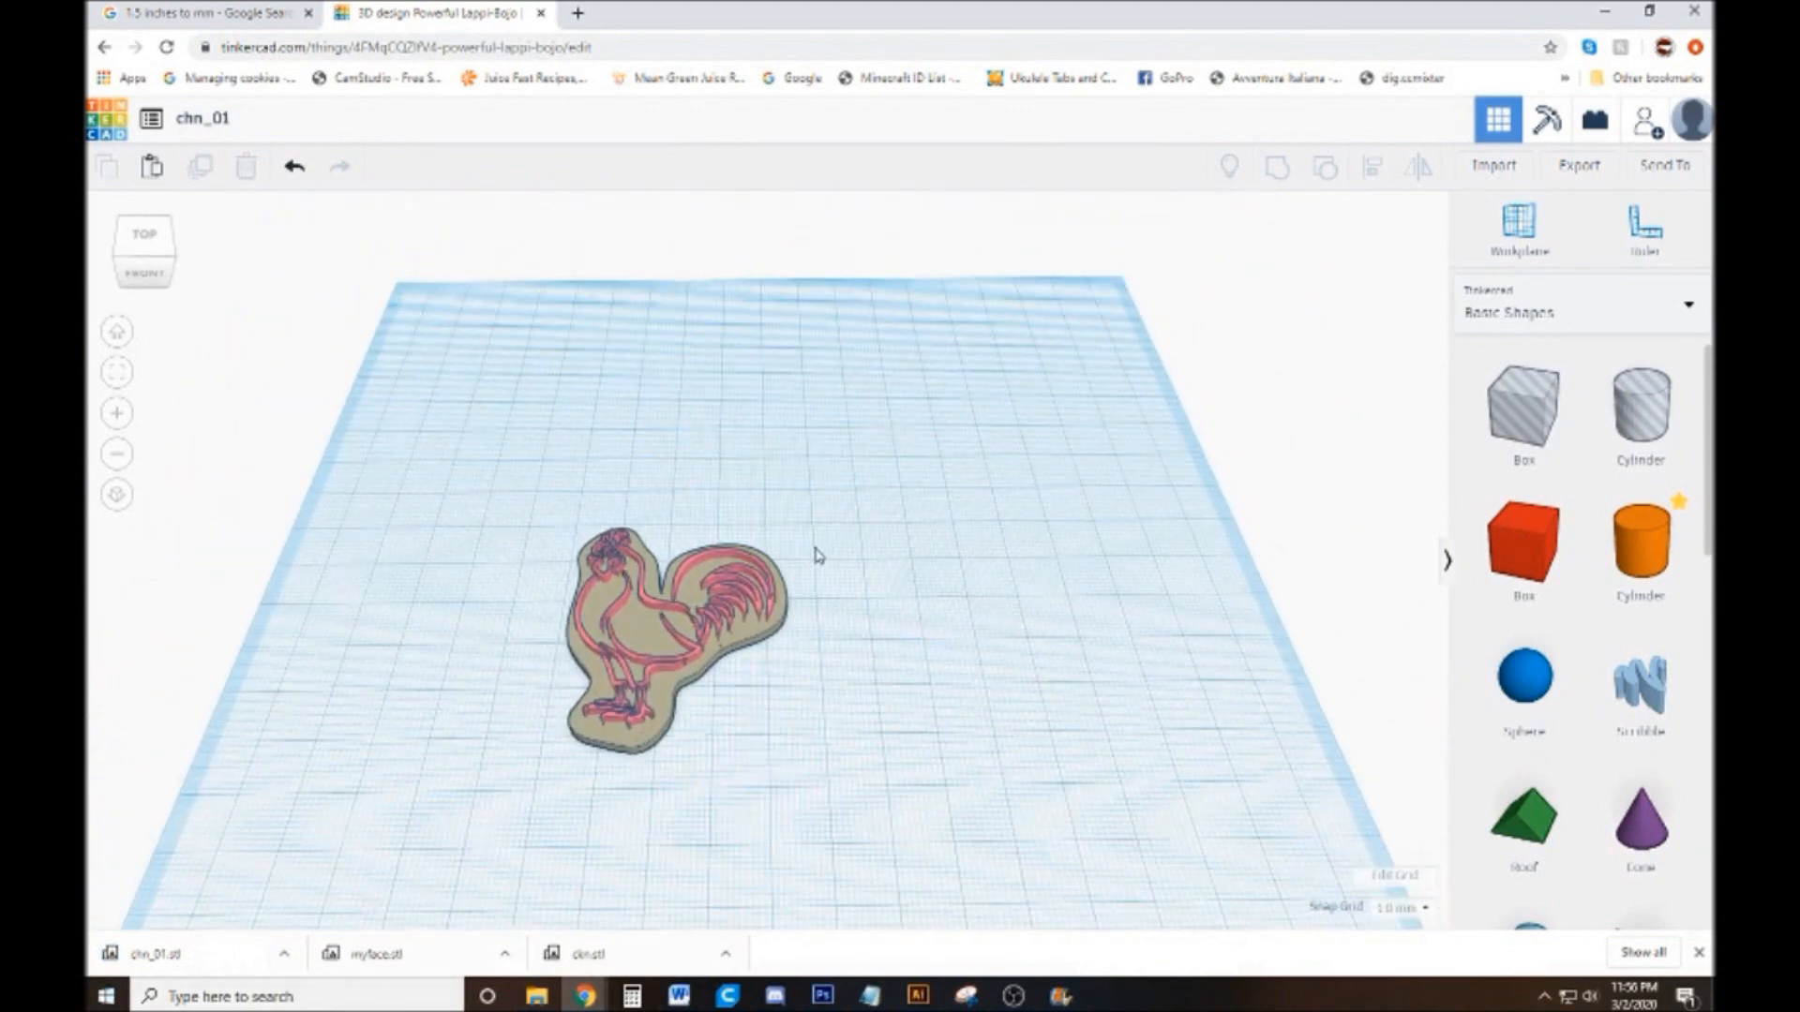
Delete the finished rooster stamp, both base and line art, from the workplane
left_click_drag(878, 430, 394, 849)
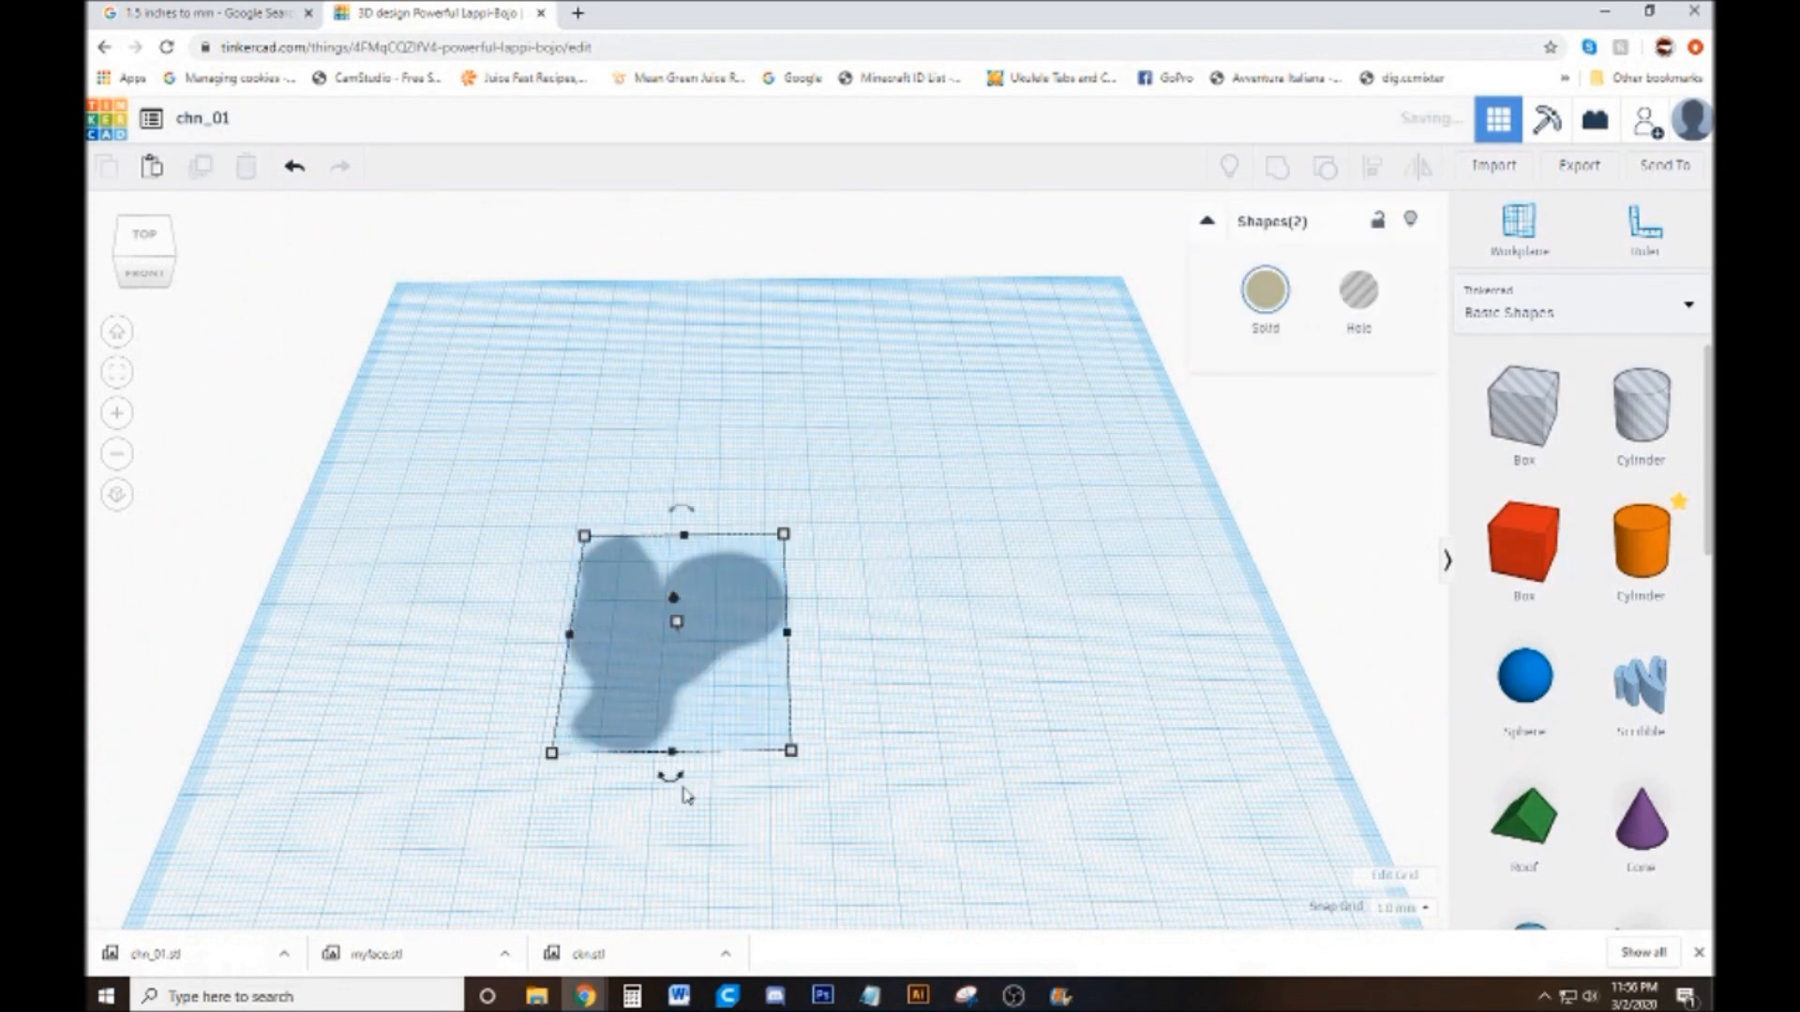
key("Delete")
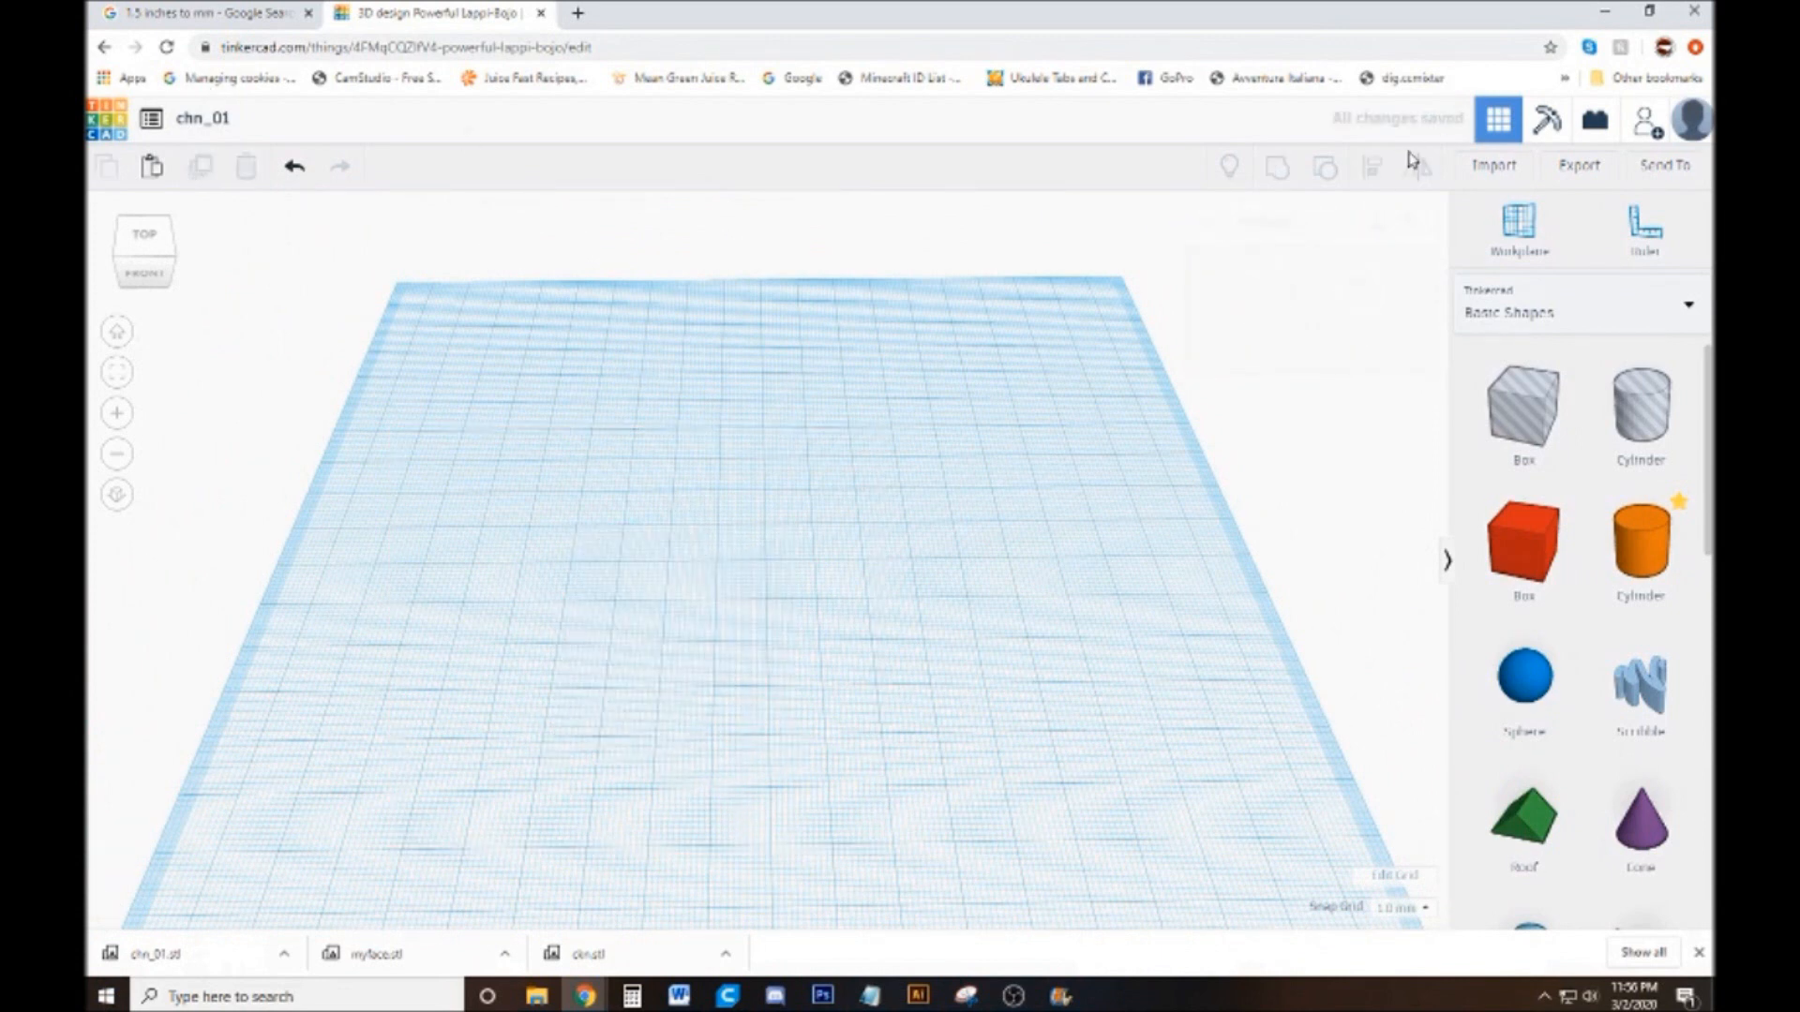
Import ckn_02_base.svg from the my stamps folder onto the empty workplane
left_click(1493, 169)
left_click(981, 515)
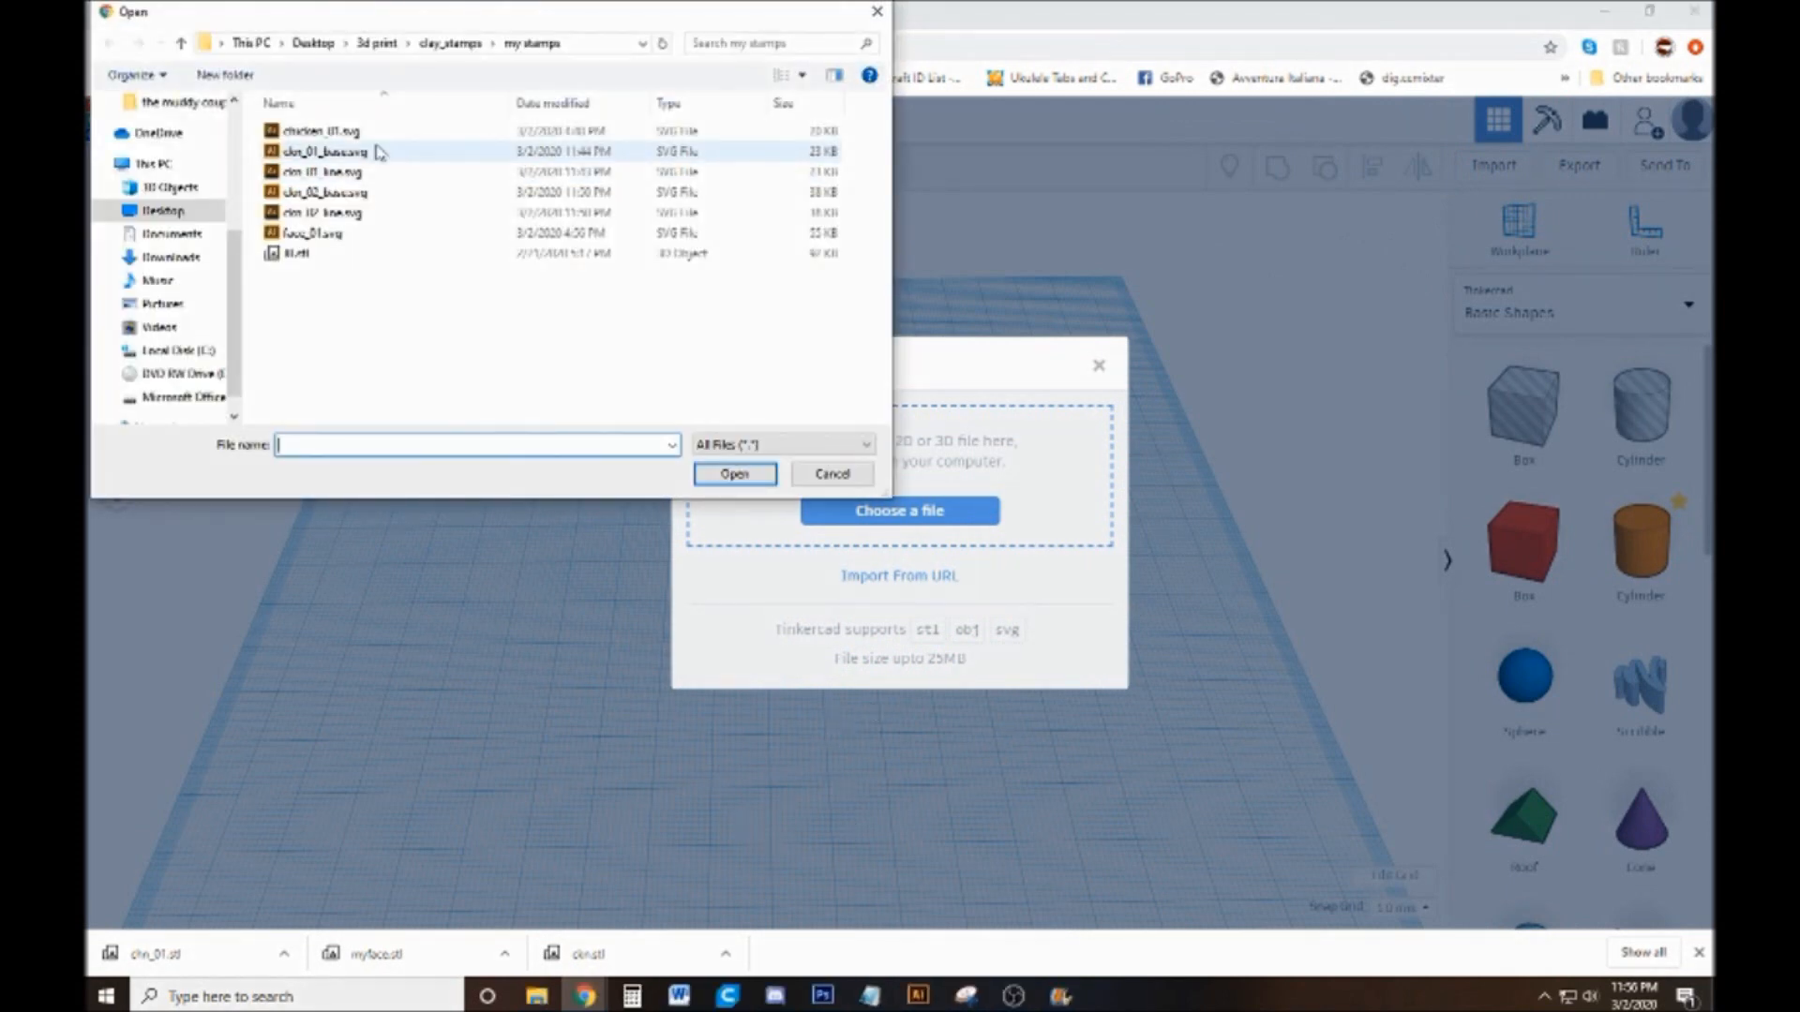
double_click(372, 200)
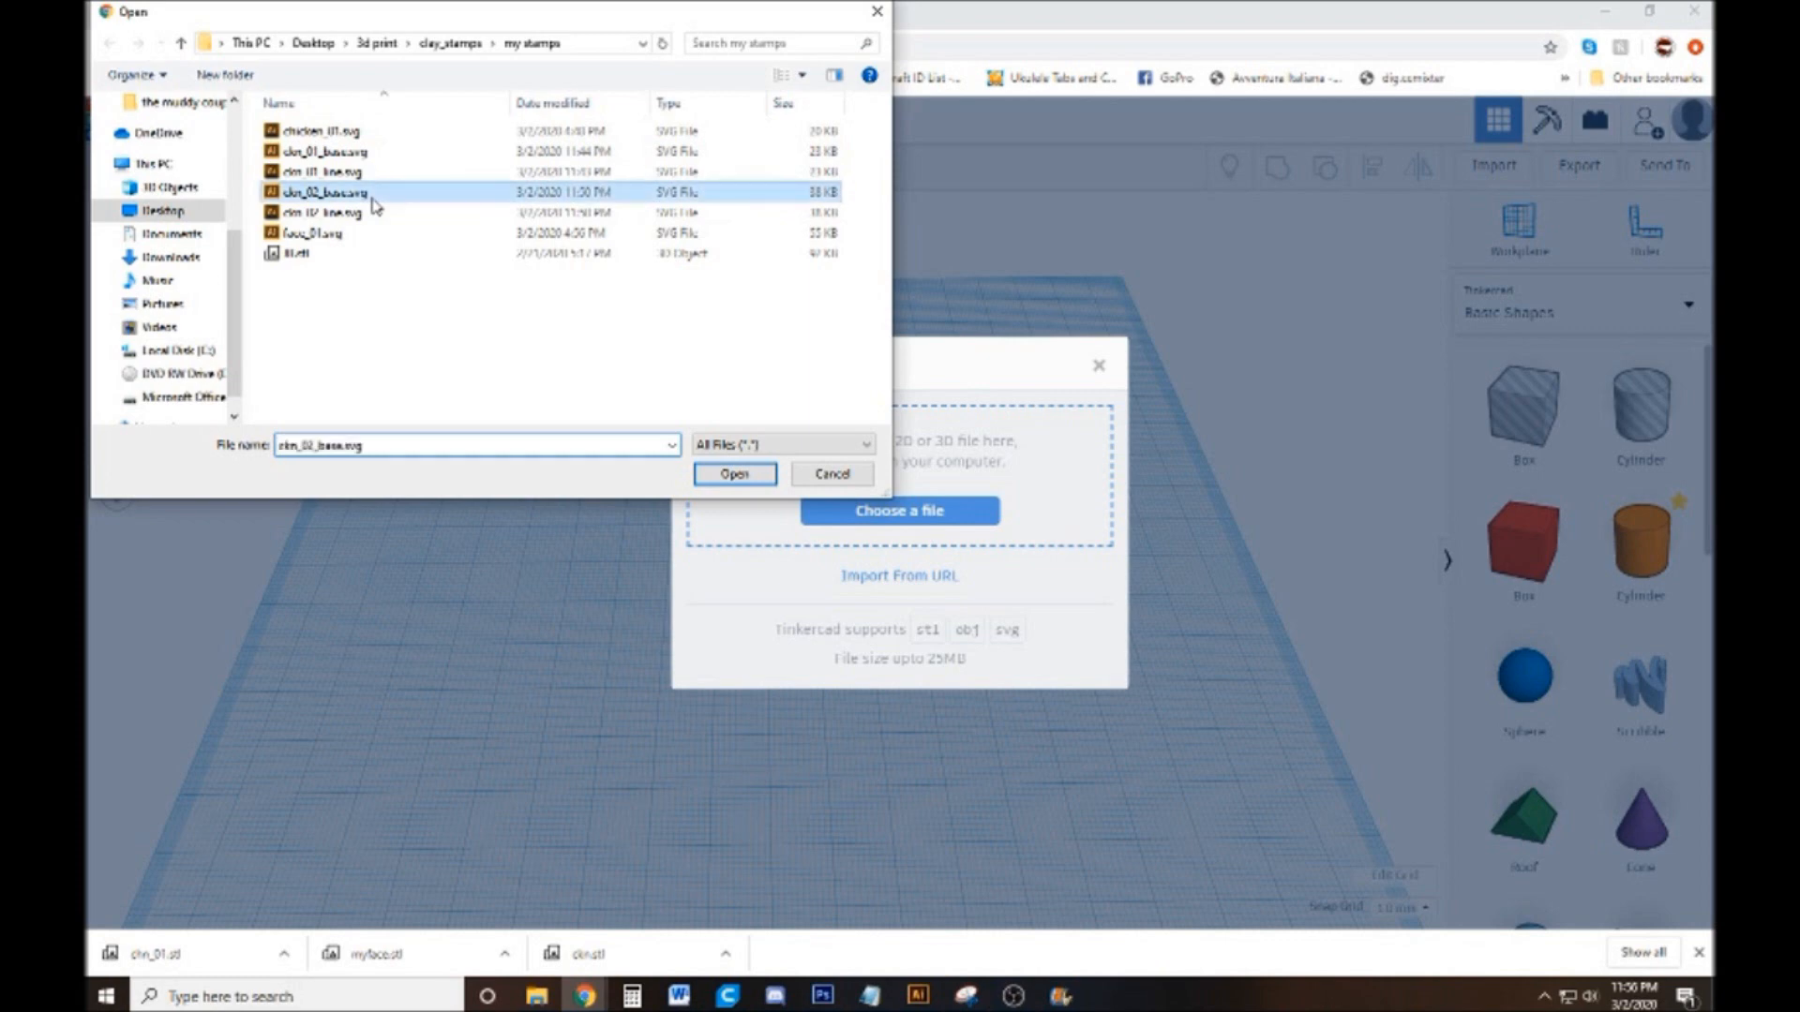
left_click(1088, 725)
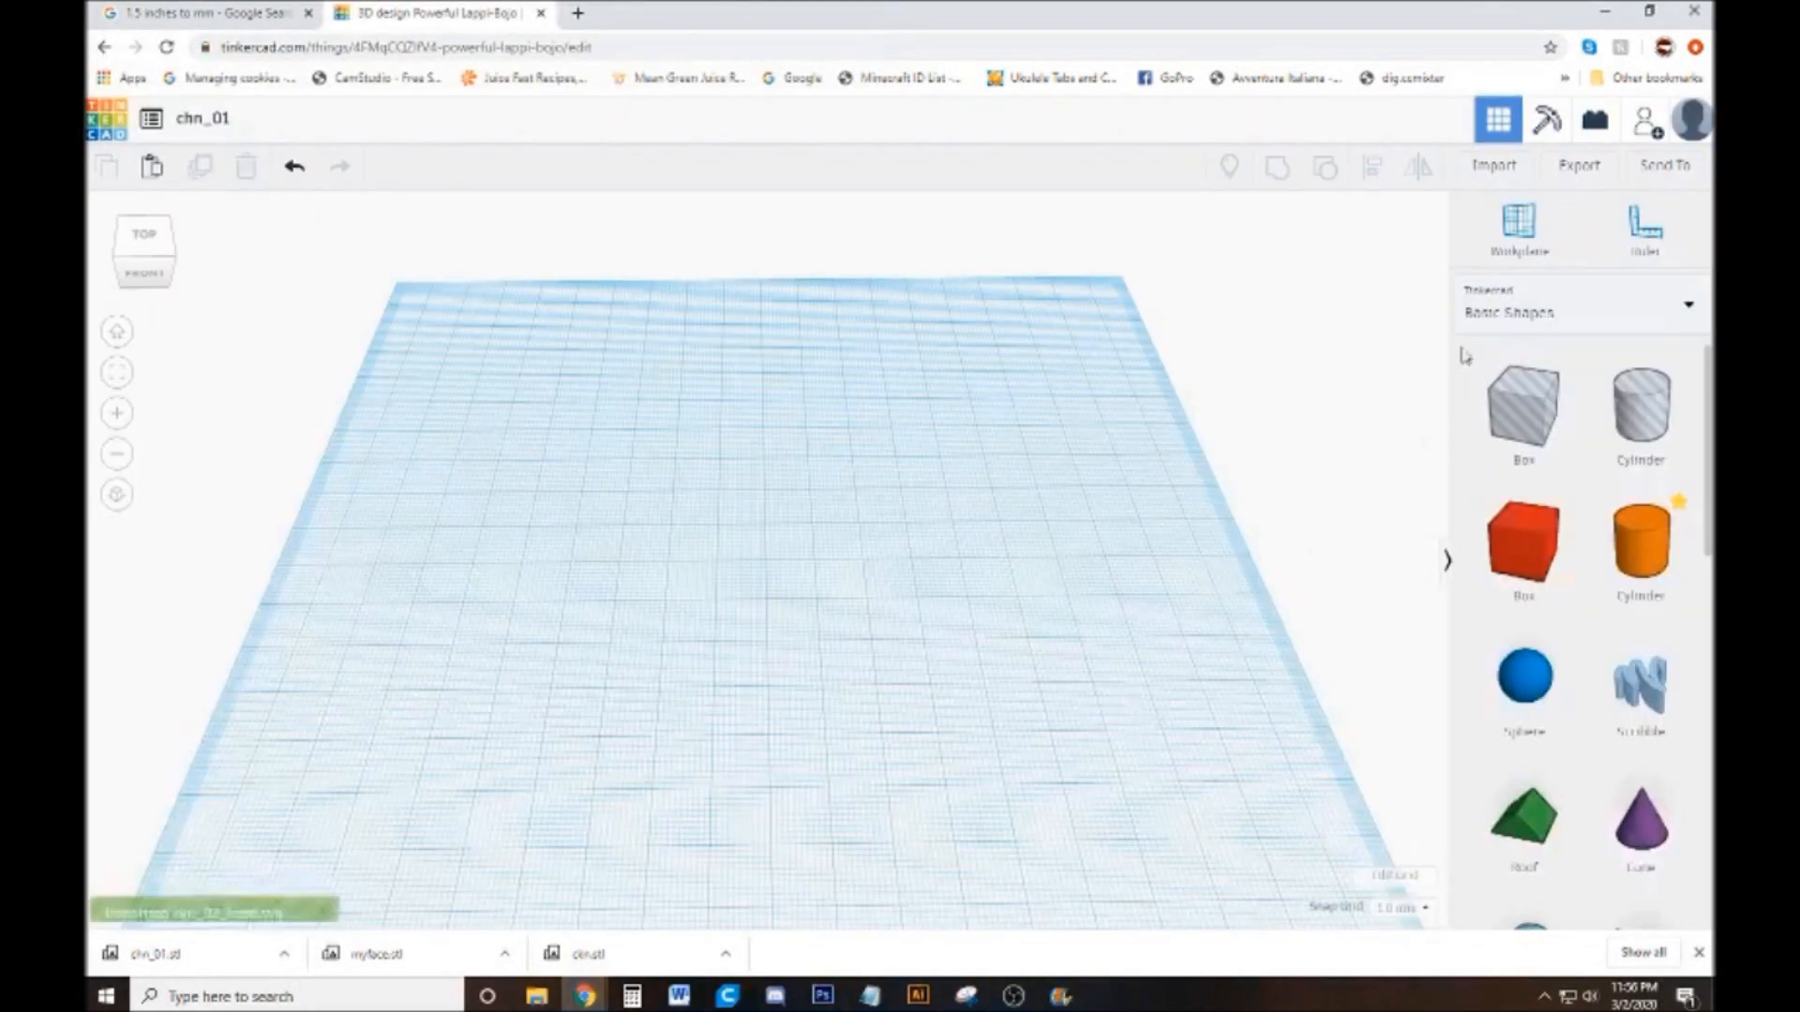
Import ckn_02_line.svg at scale 100, centred on the artboard, over the base shape
left_click(1493, 165)
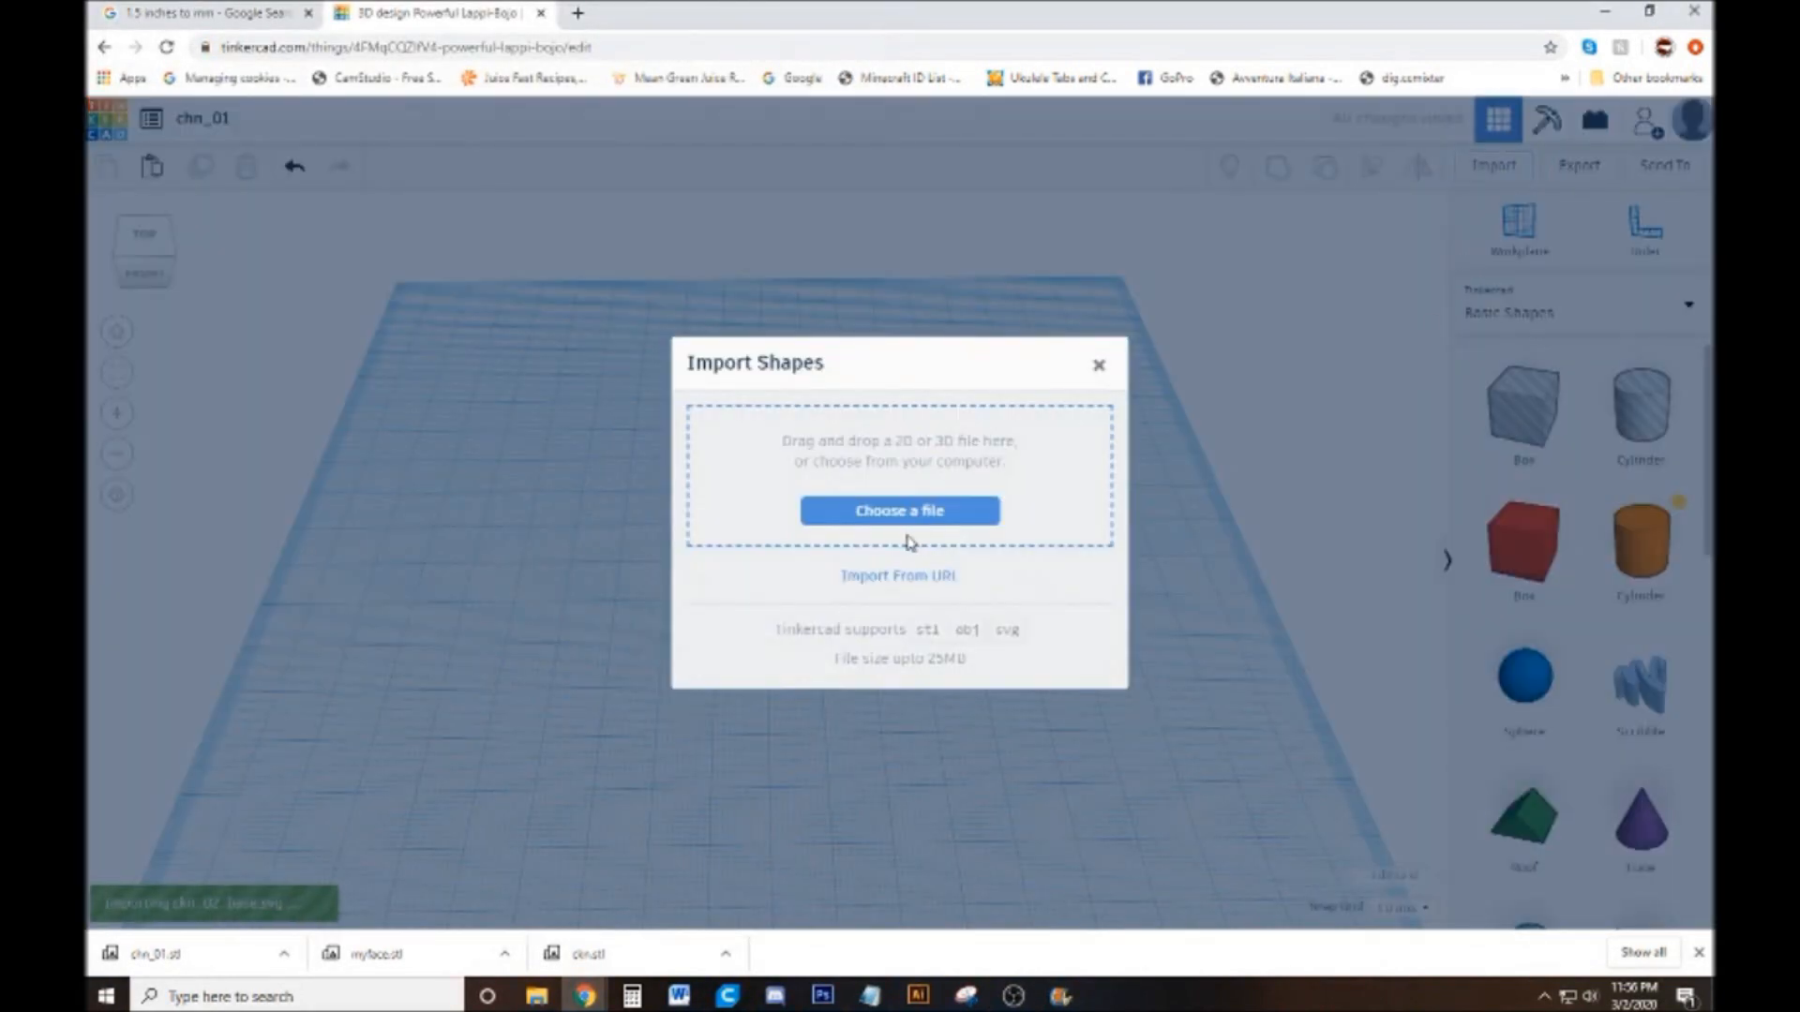
left_click(924, 513)
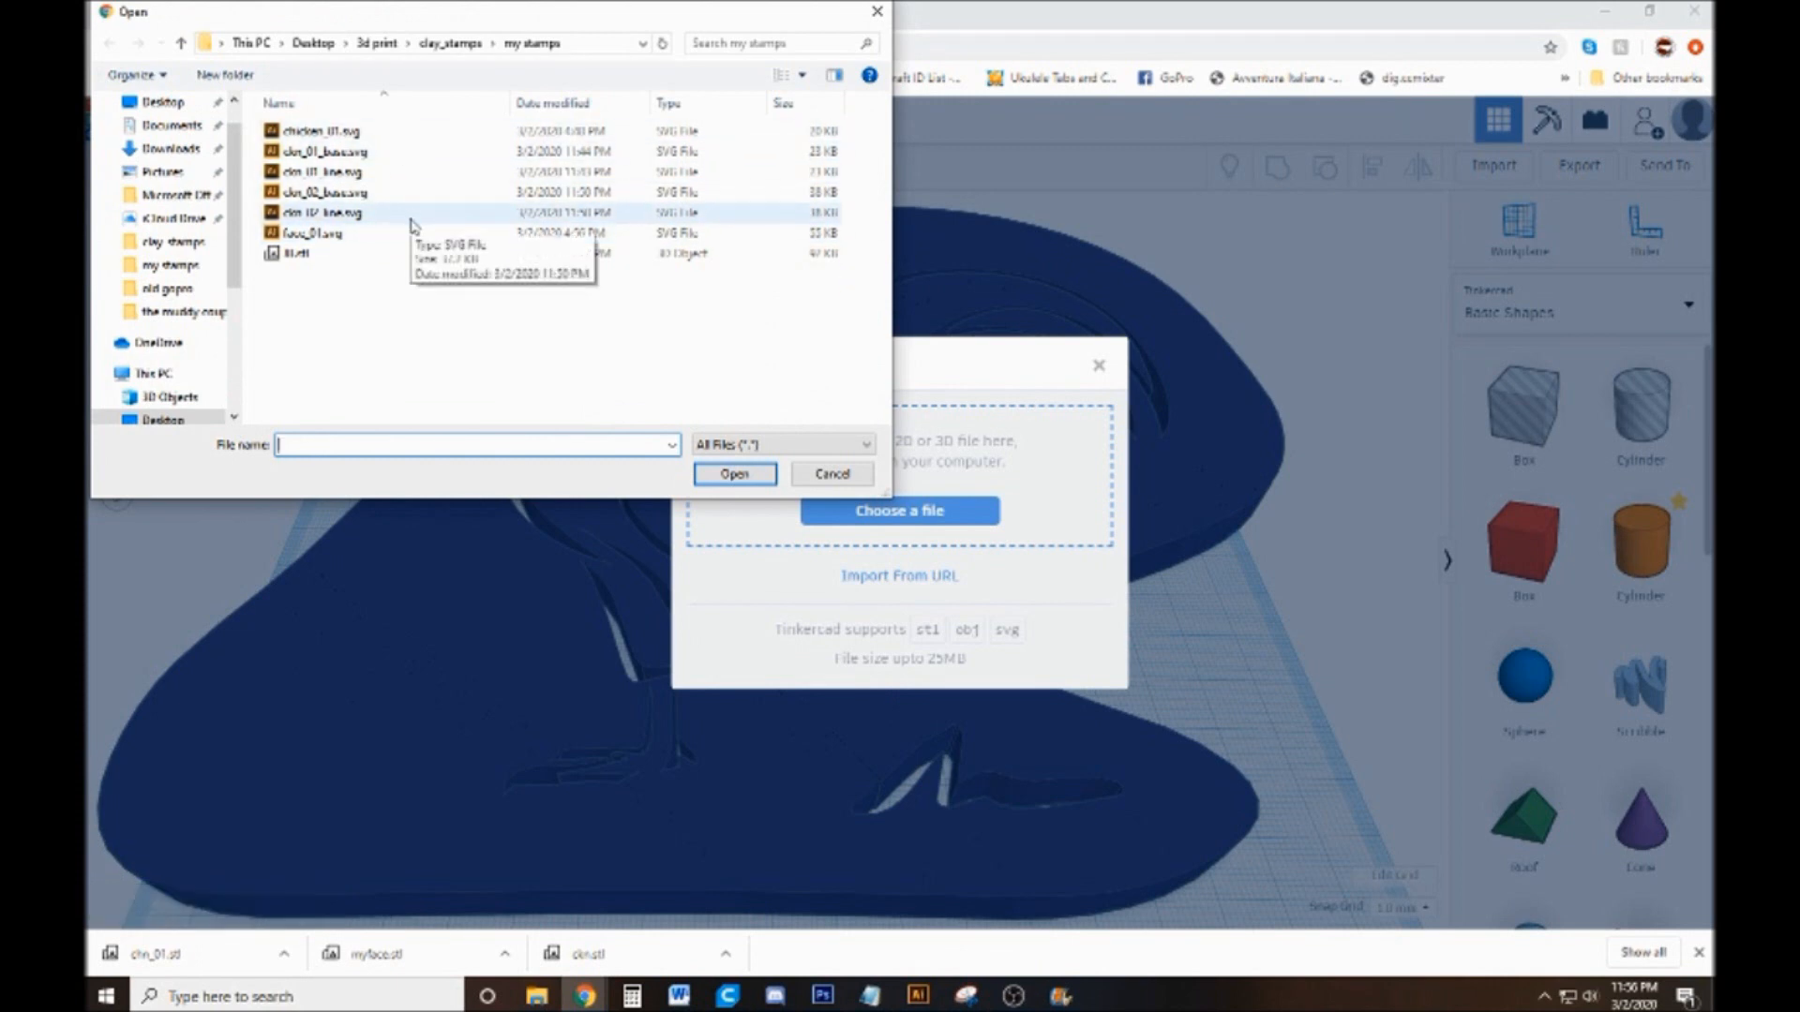
double_click(411, 223)
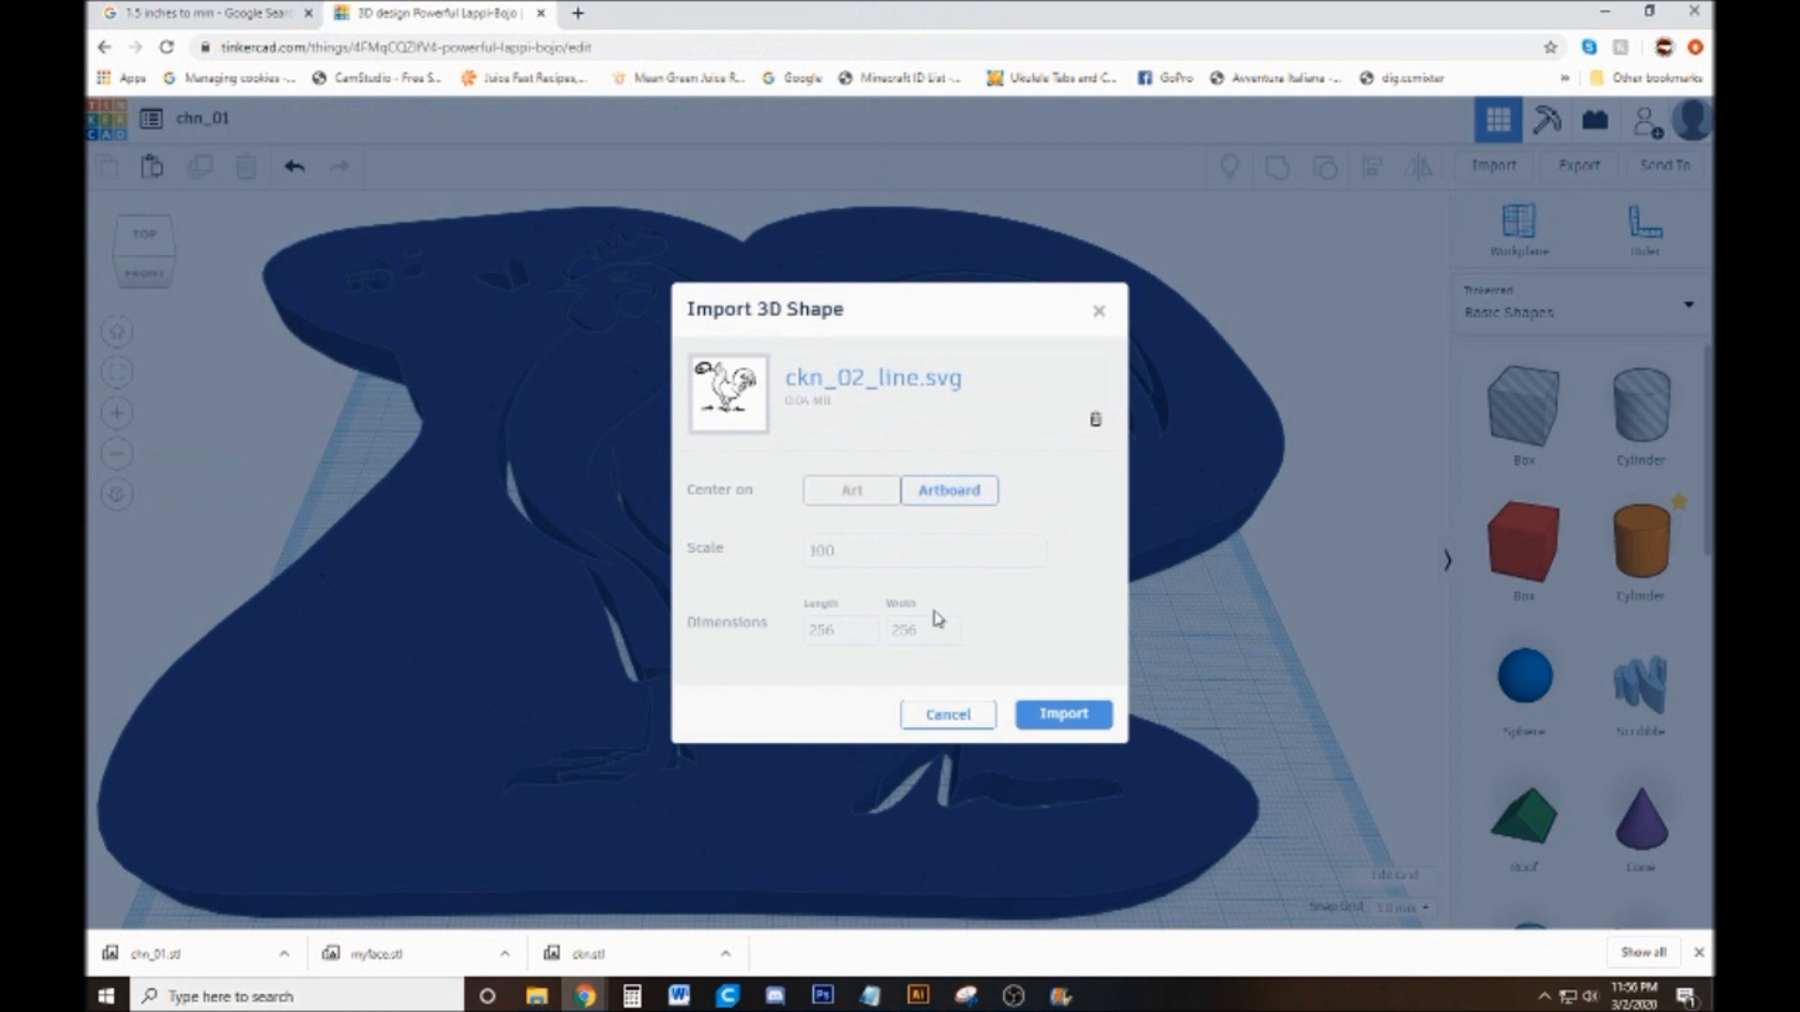
left_click(1095, 717)
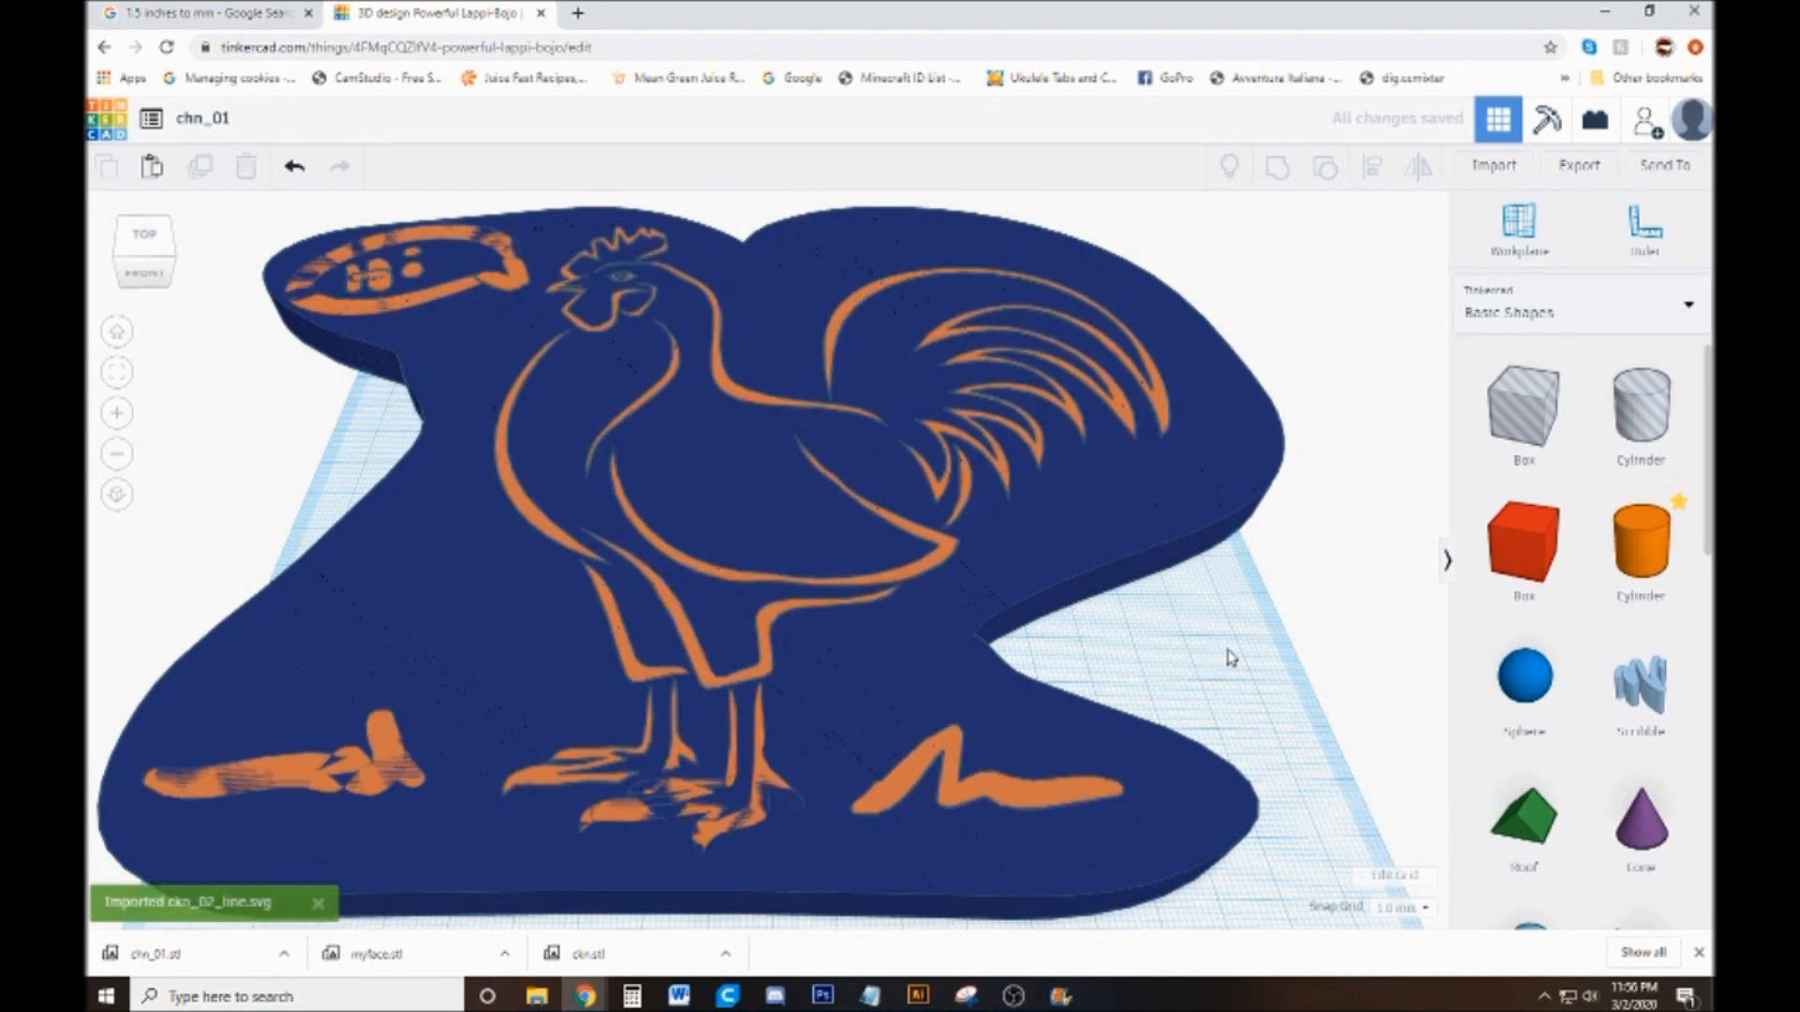
Inspect the stacked shapes and undo the imports of the second rooster's line art and base
scroll(1231, 656, "down", 3)
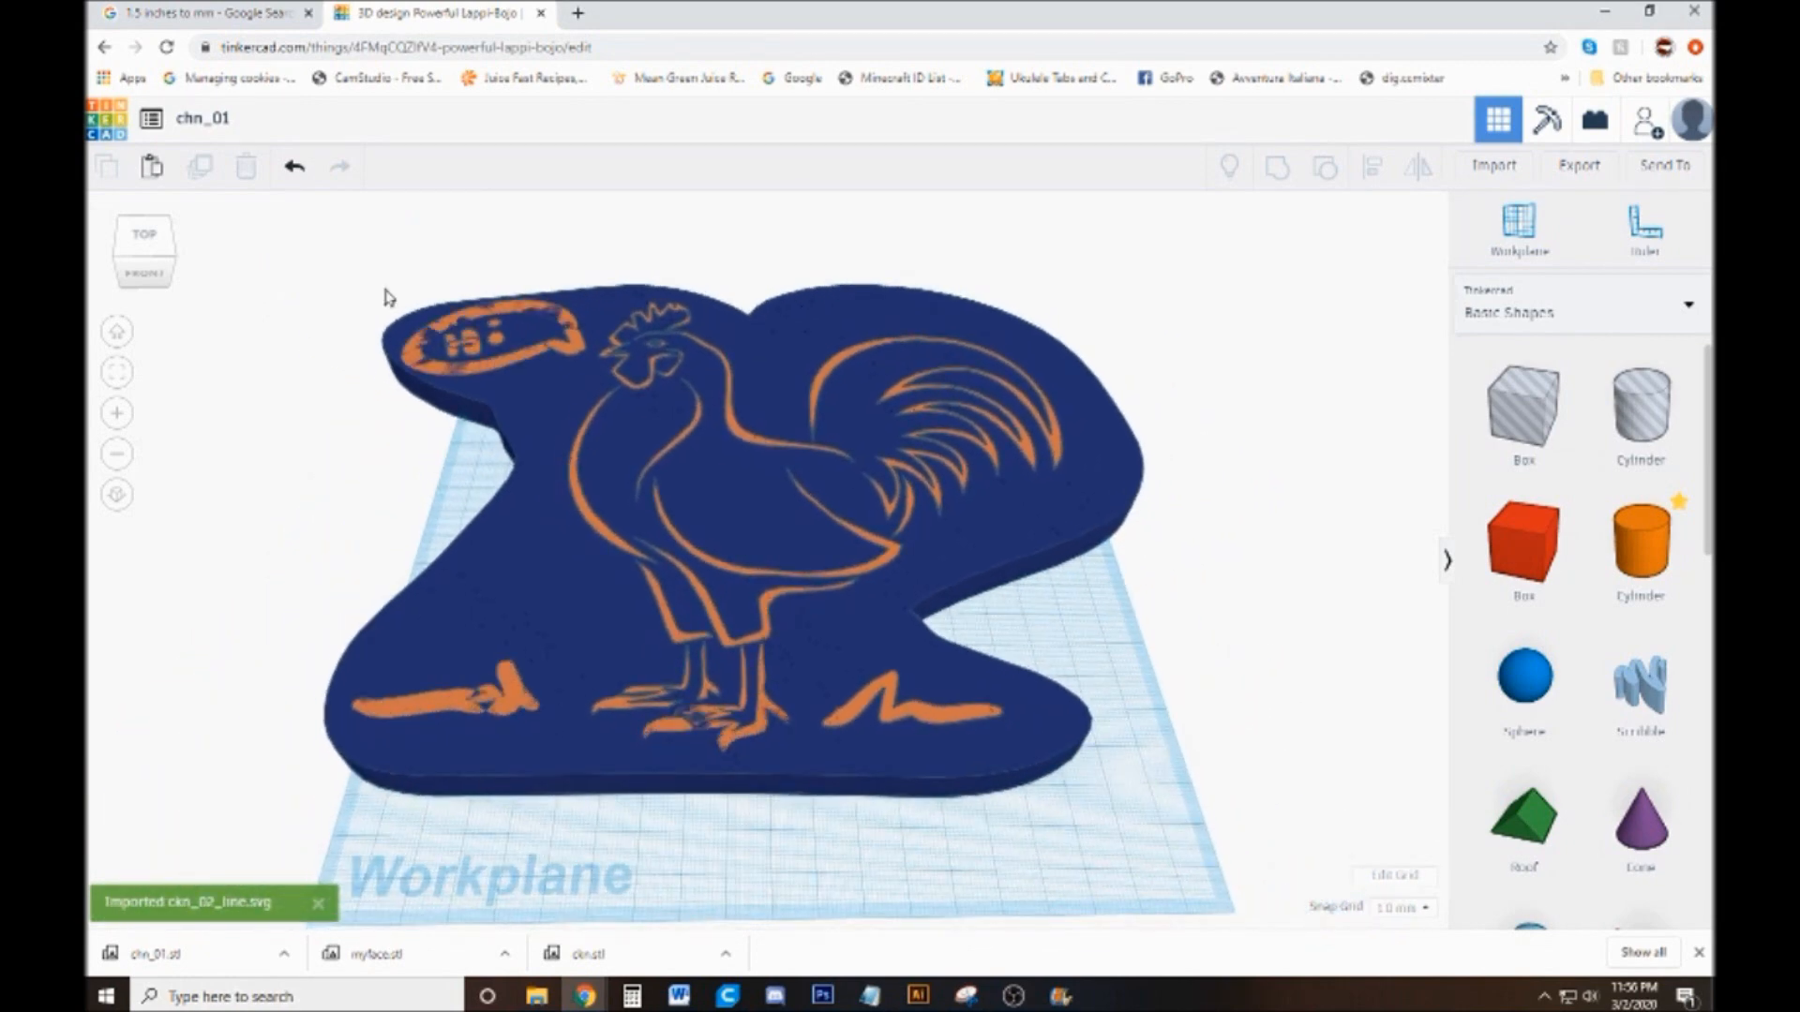
left_click(577, 350)
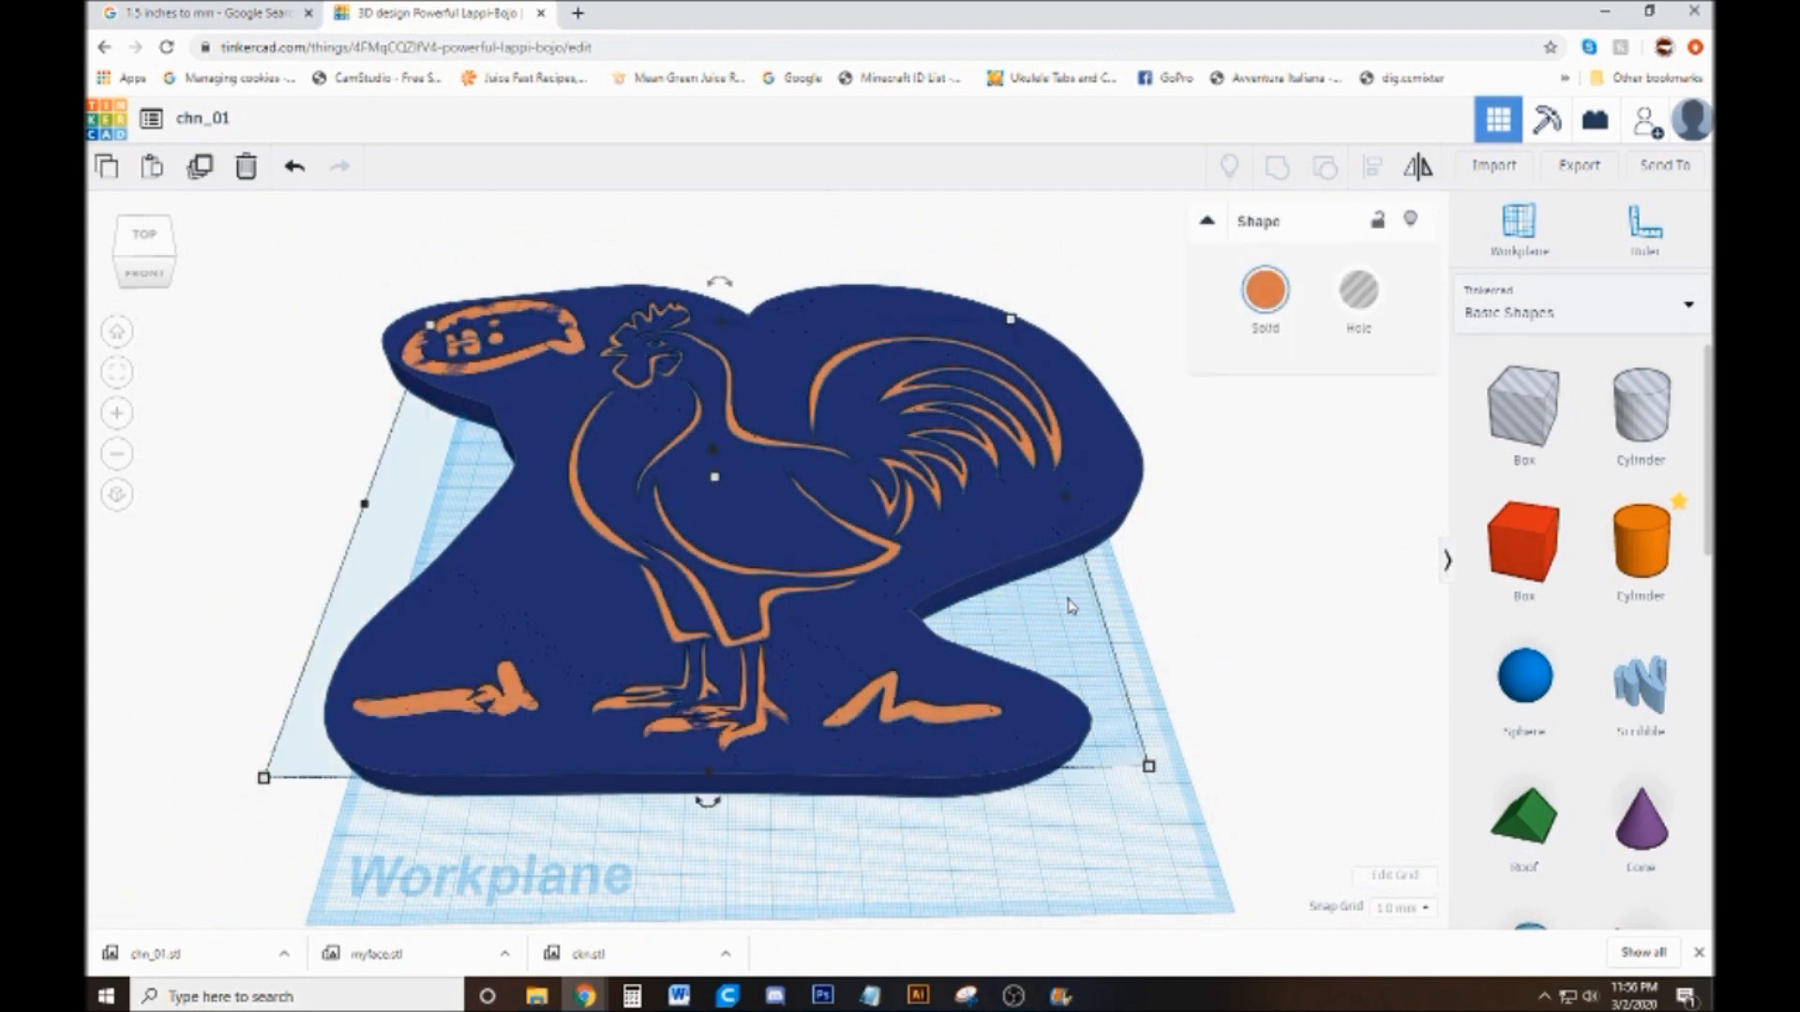
left_click(1103, 625)
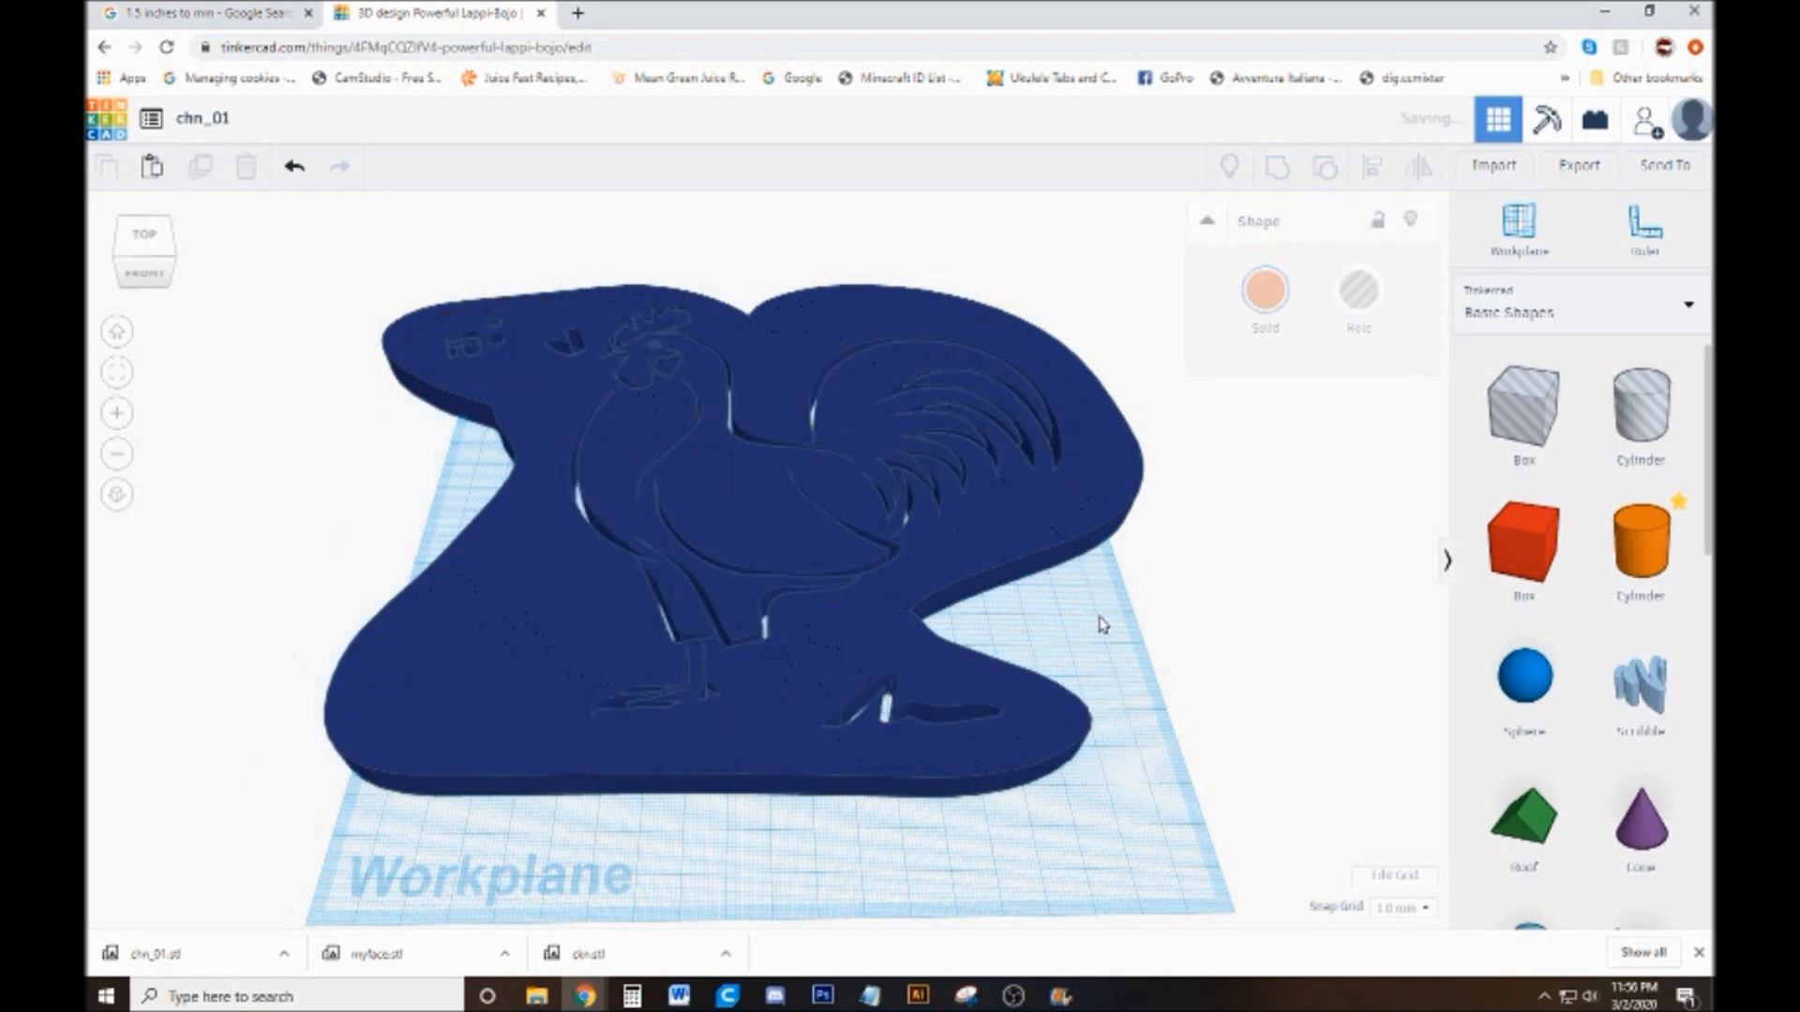
left_click_drag(1125, 663, 1096, 698)
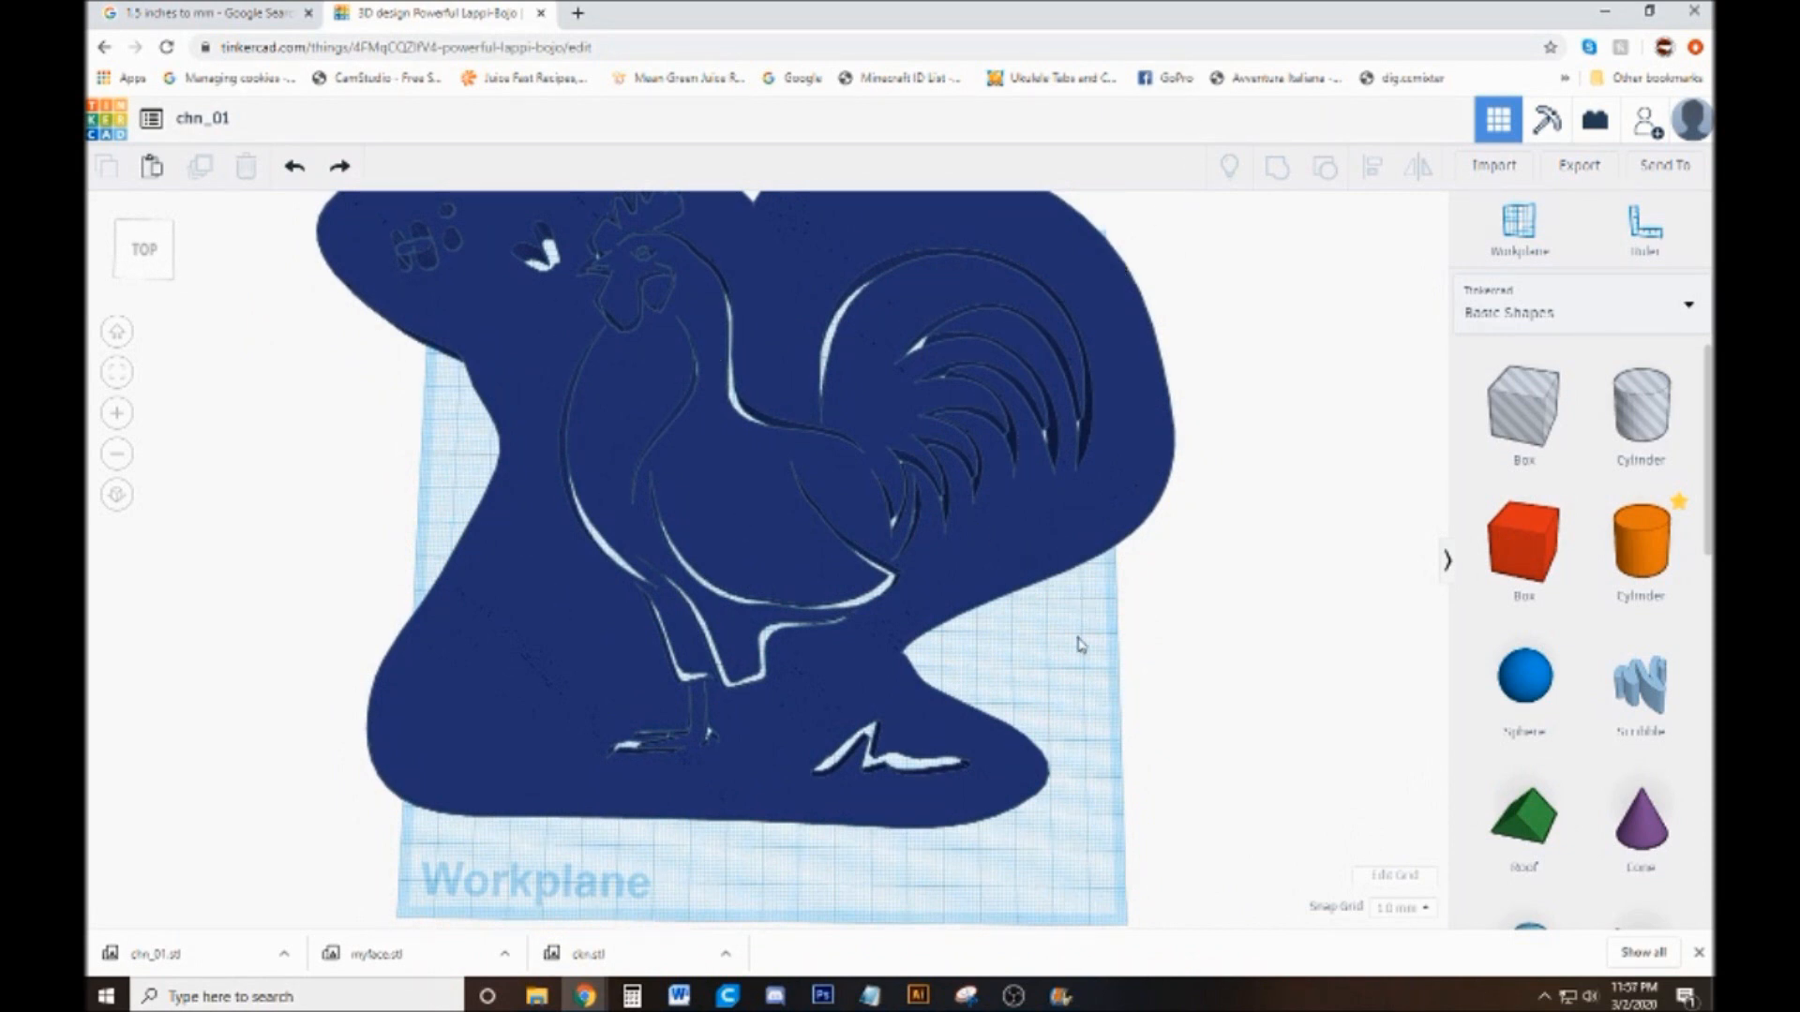
left_click_drag(1075, 658, 1087, 621)
key("ctrl+z")
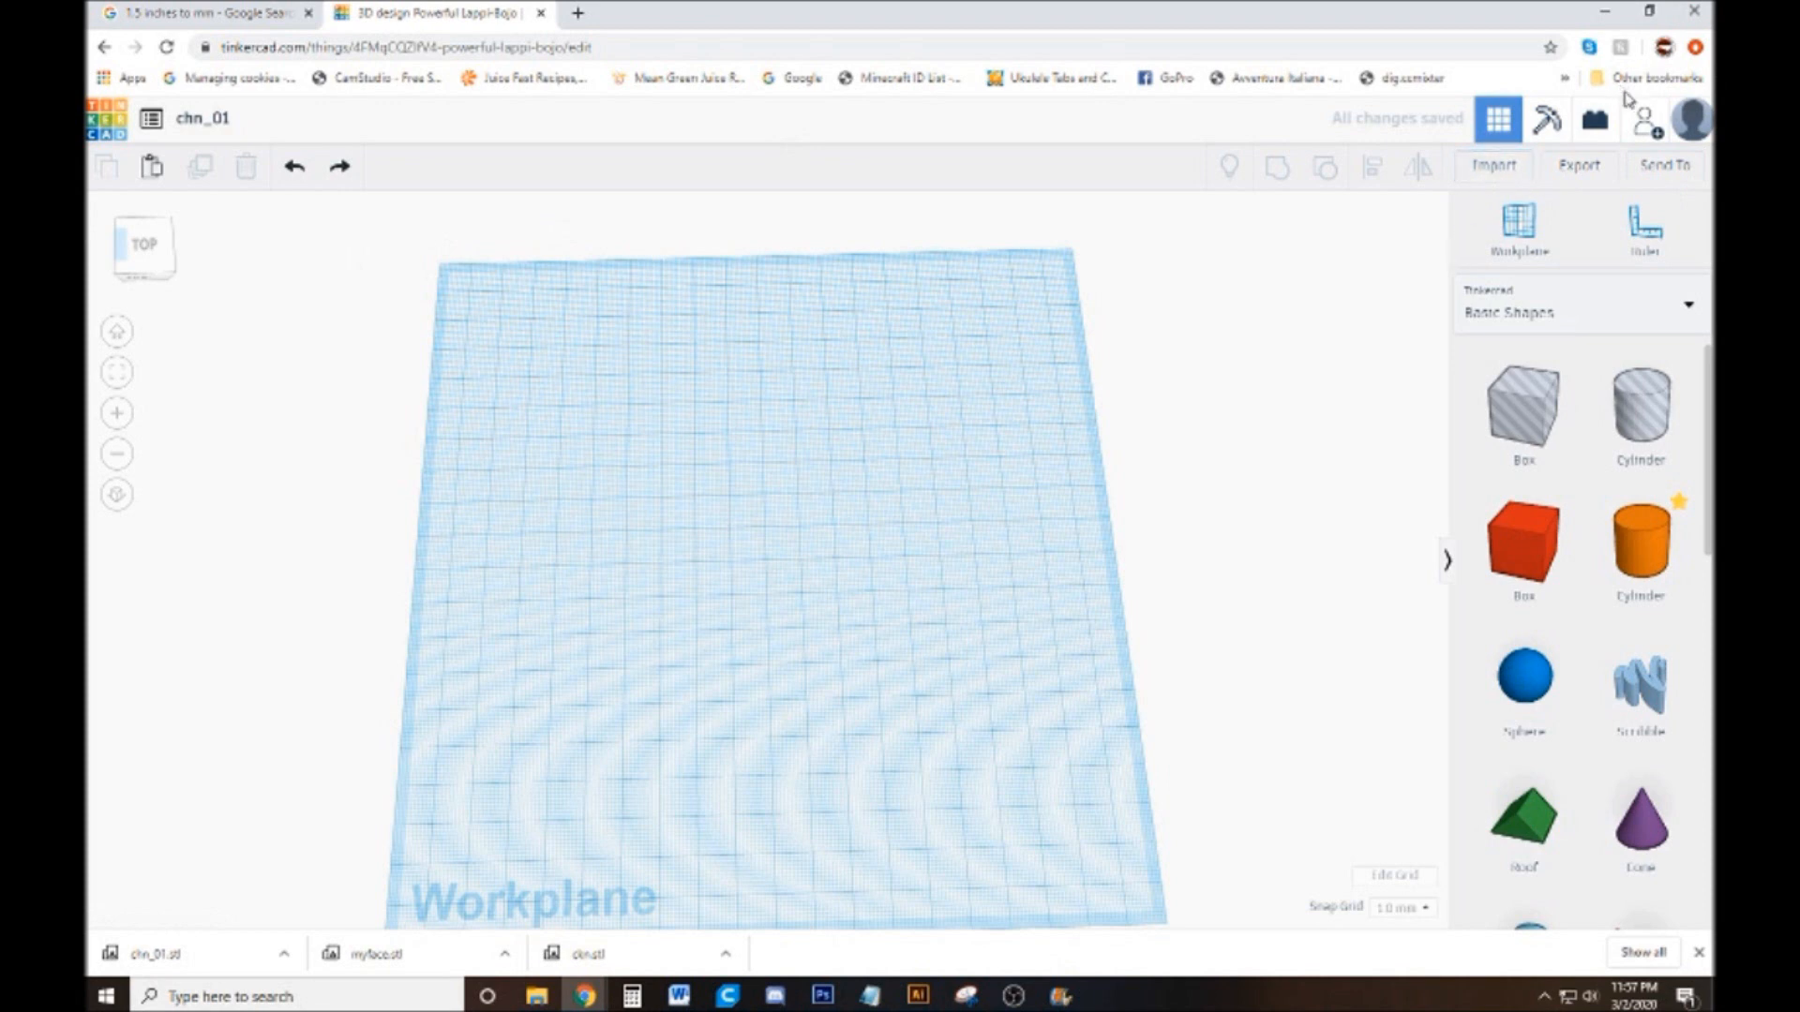
Import ckn_02_base.svg again at scale 100, centred on the artboard
left_click(1494, 169)
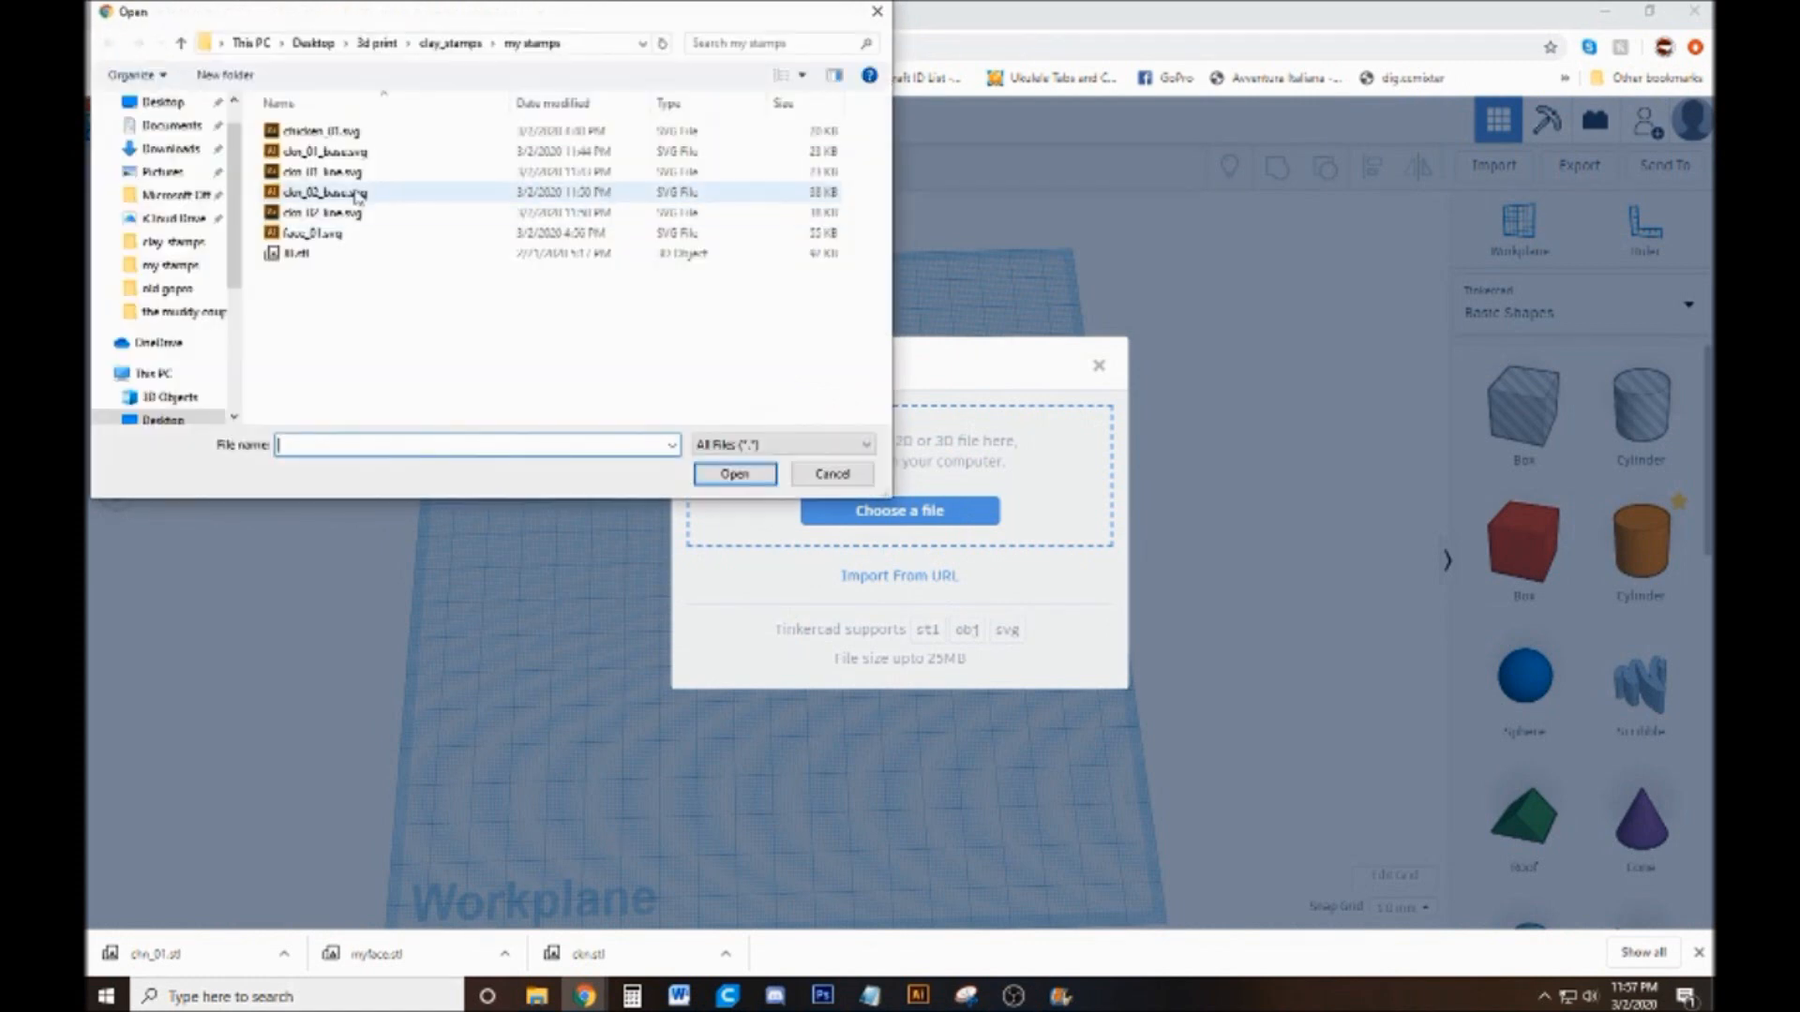
left_click(359, 193)
double_click(359, 193)
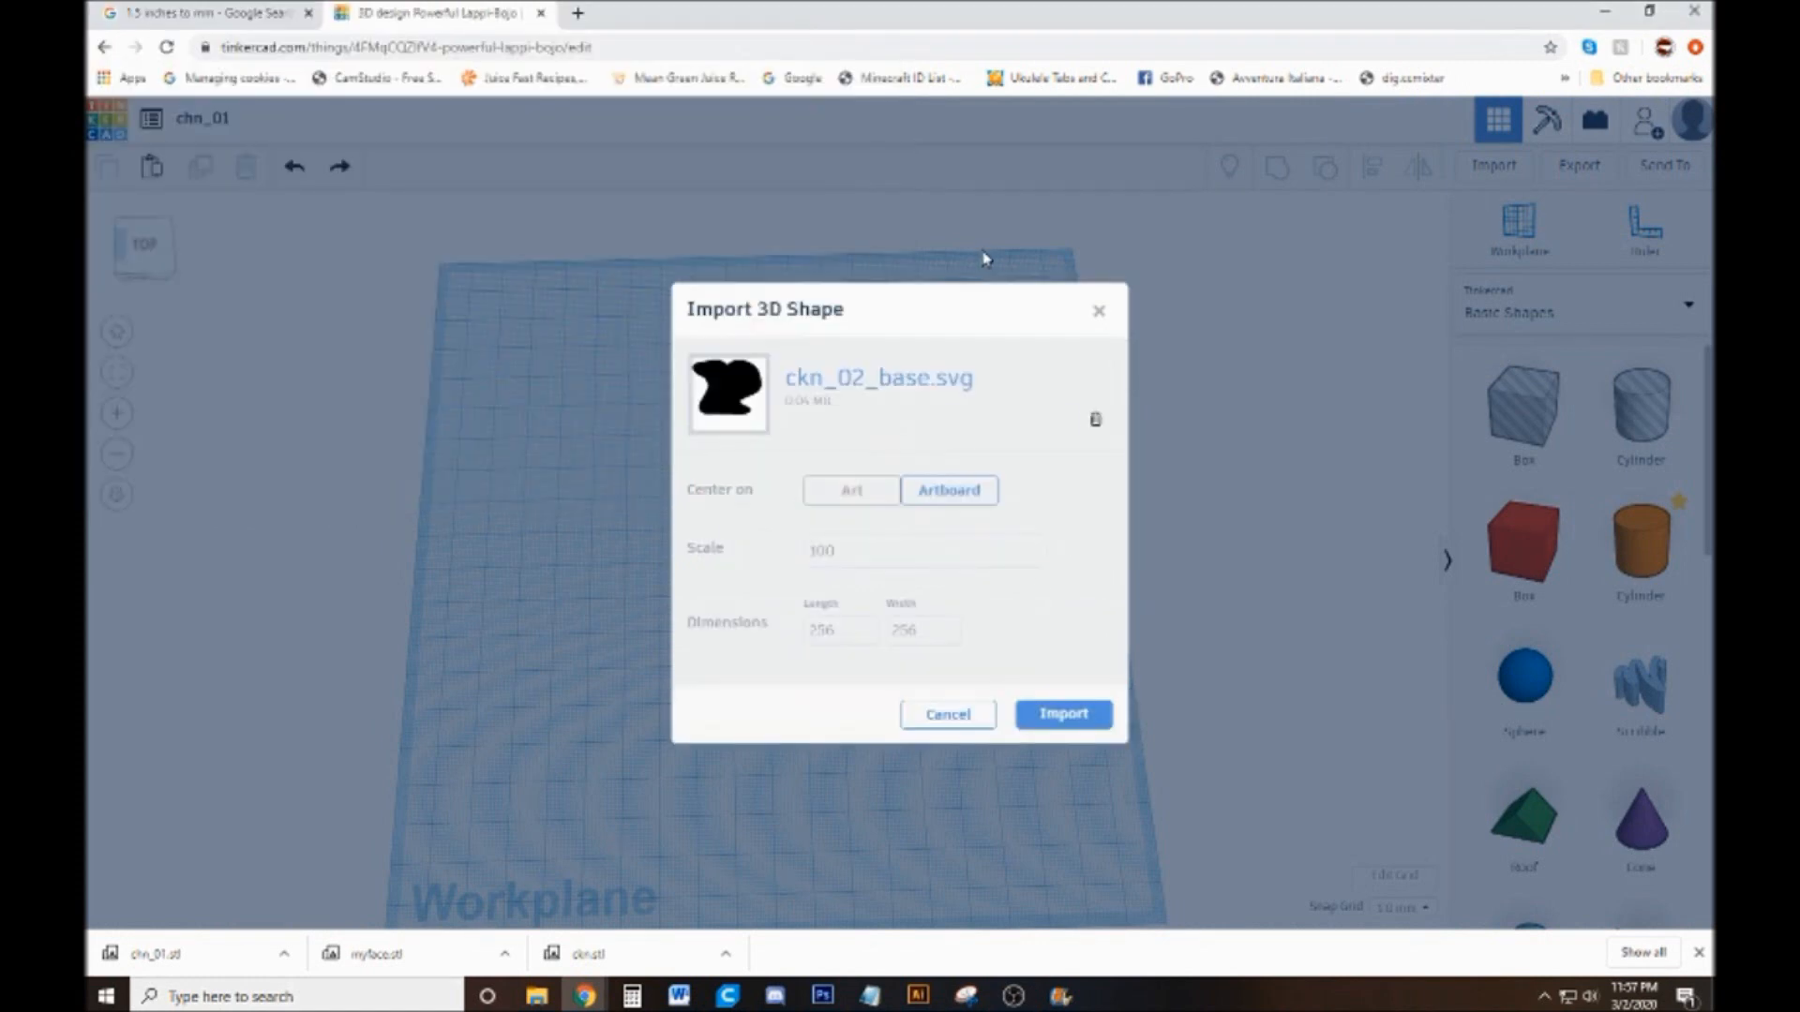
left_click(1056, 714)
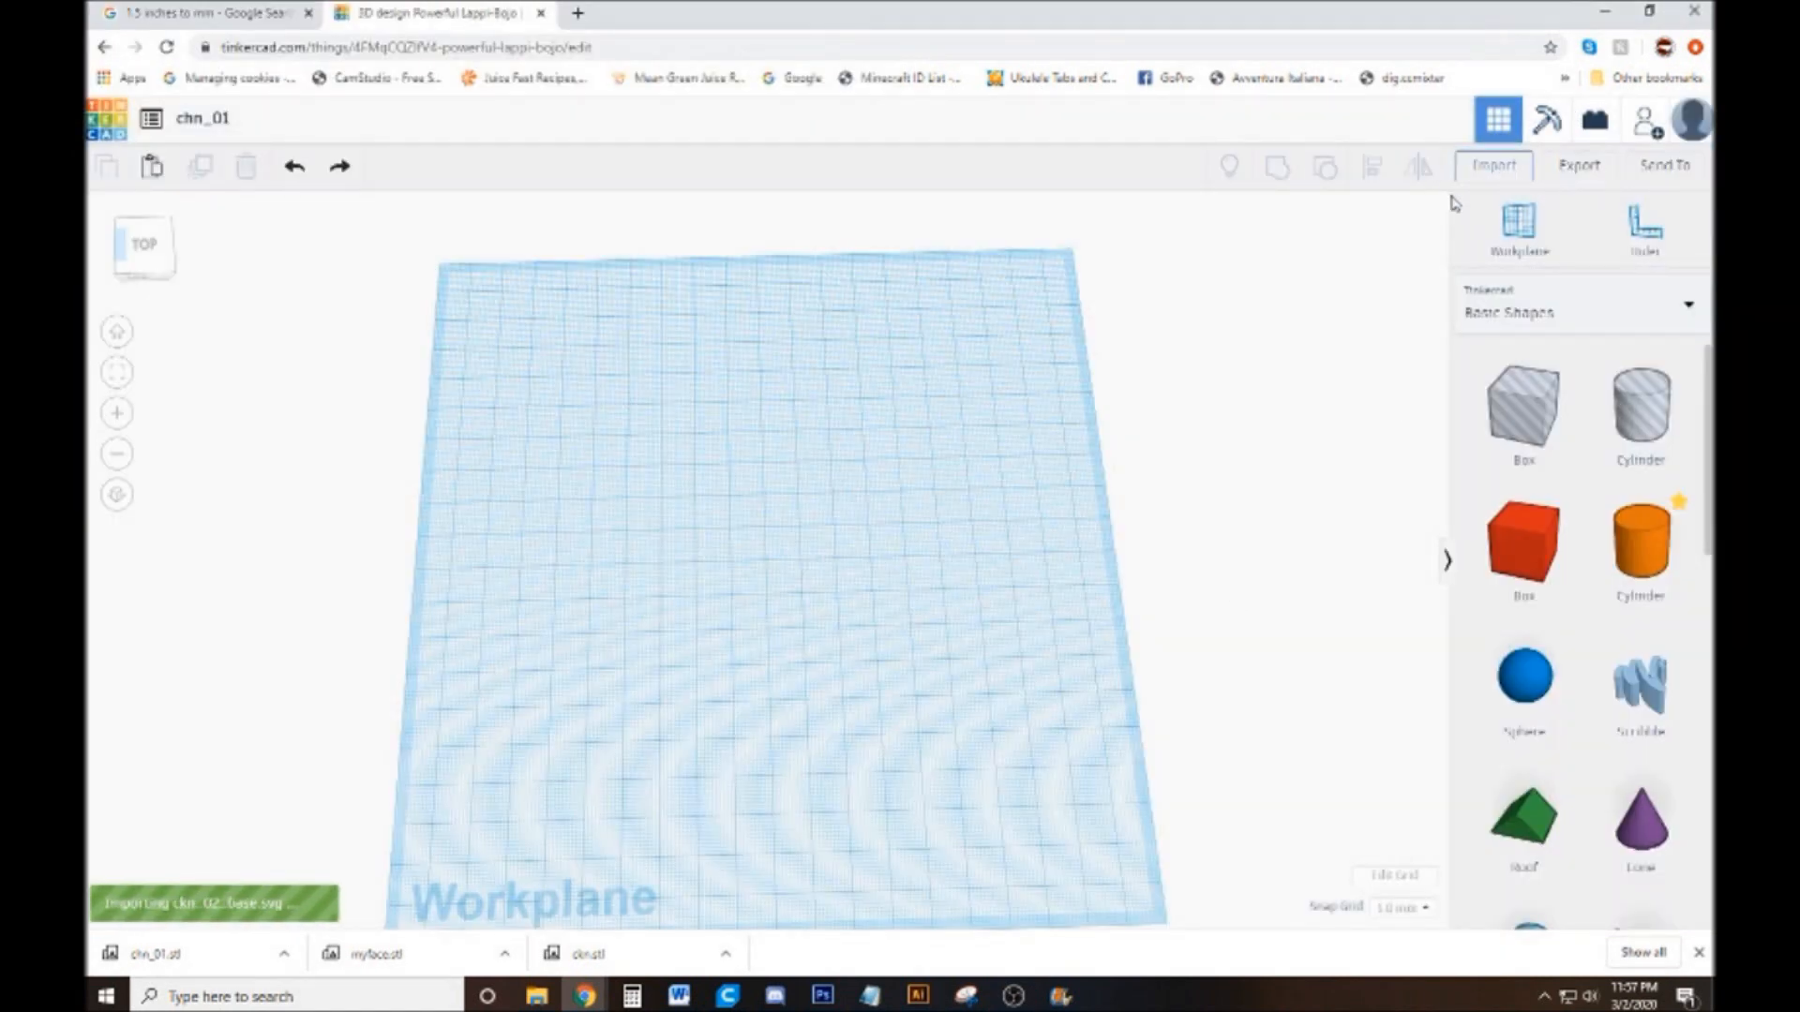
Import ckn_02_line.svg again on top of the newly imported base
left_click(1498, 171)
left_click(881, 511)
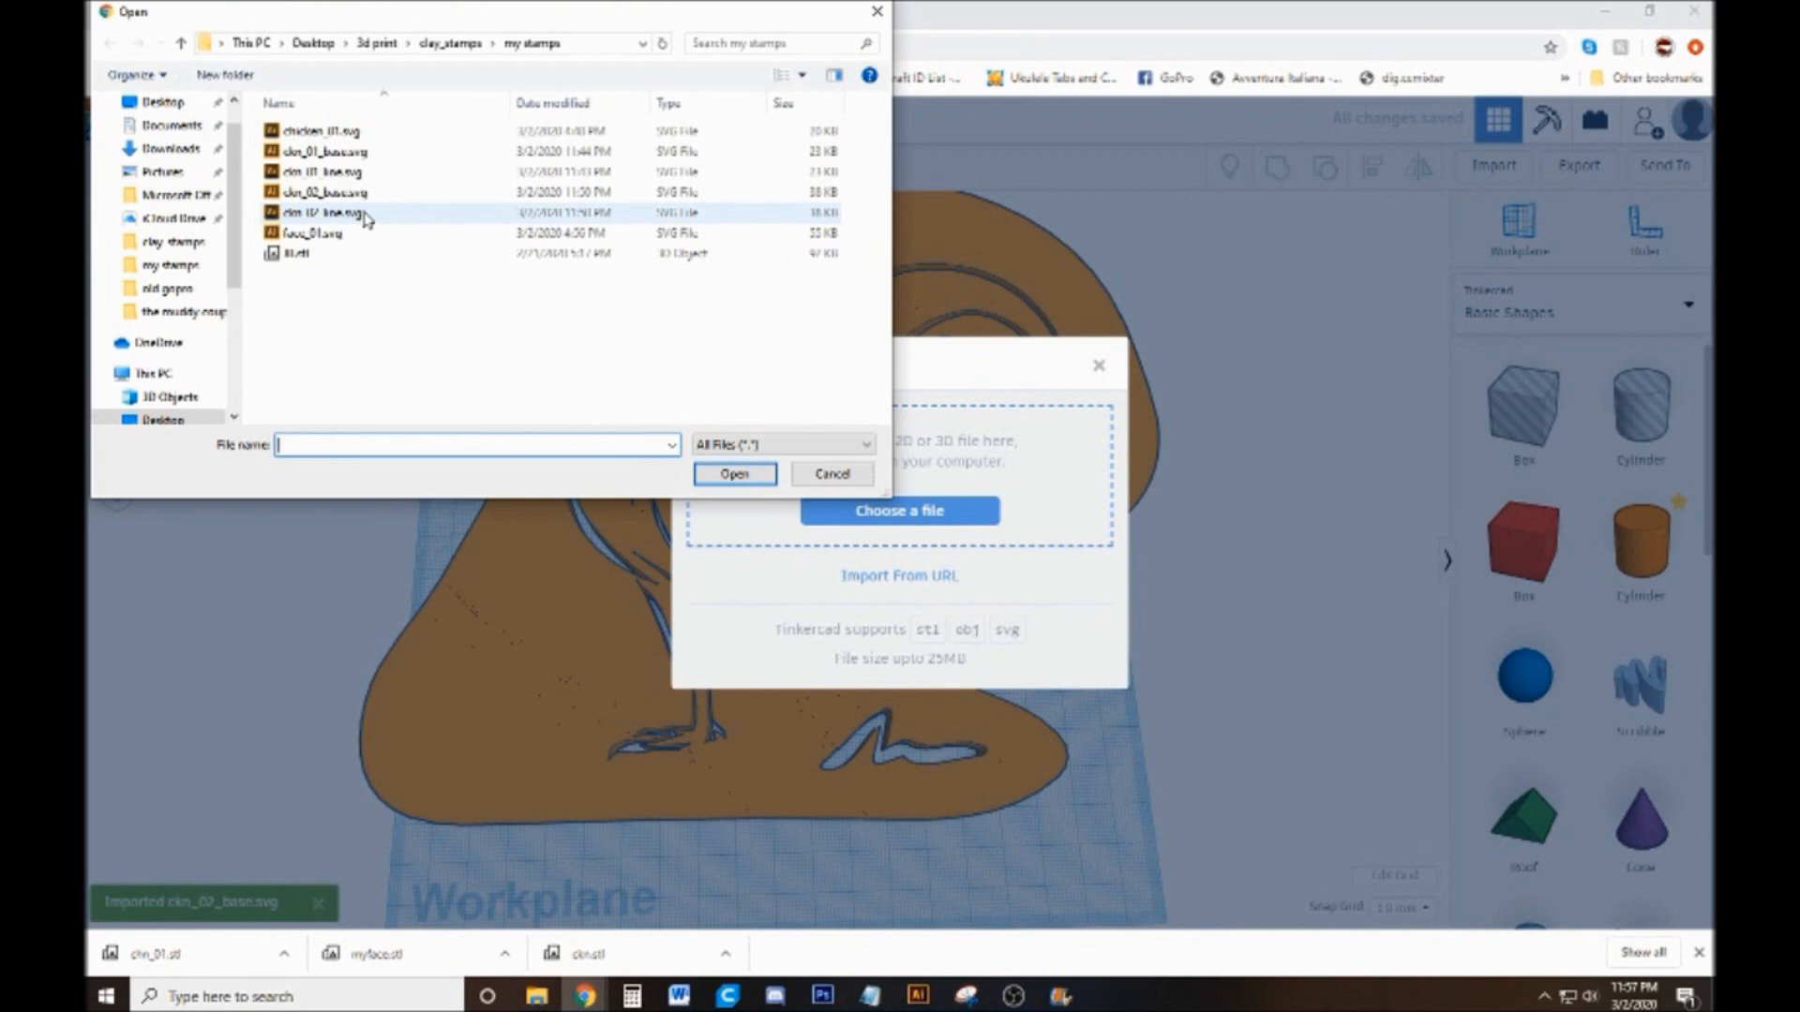
double_click(364, 215)
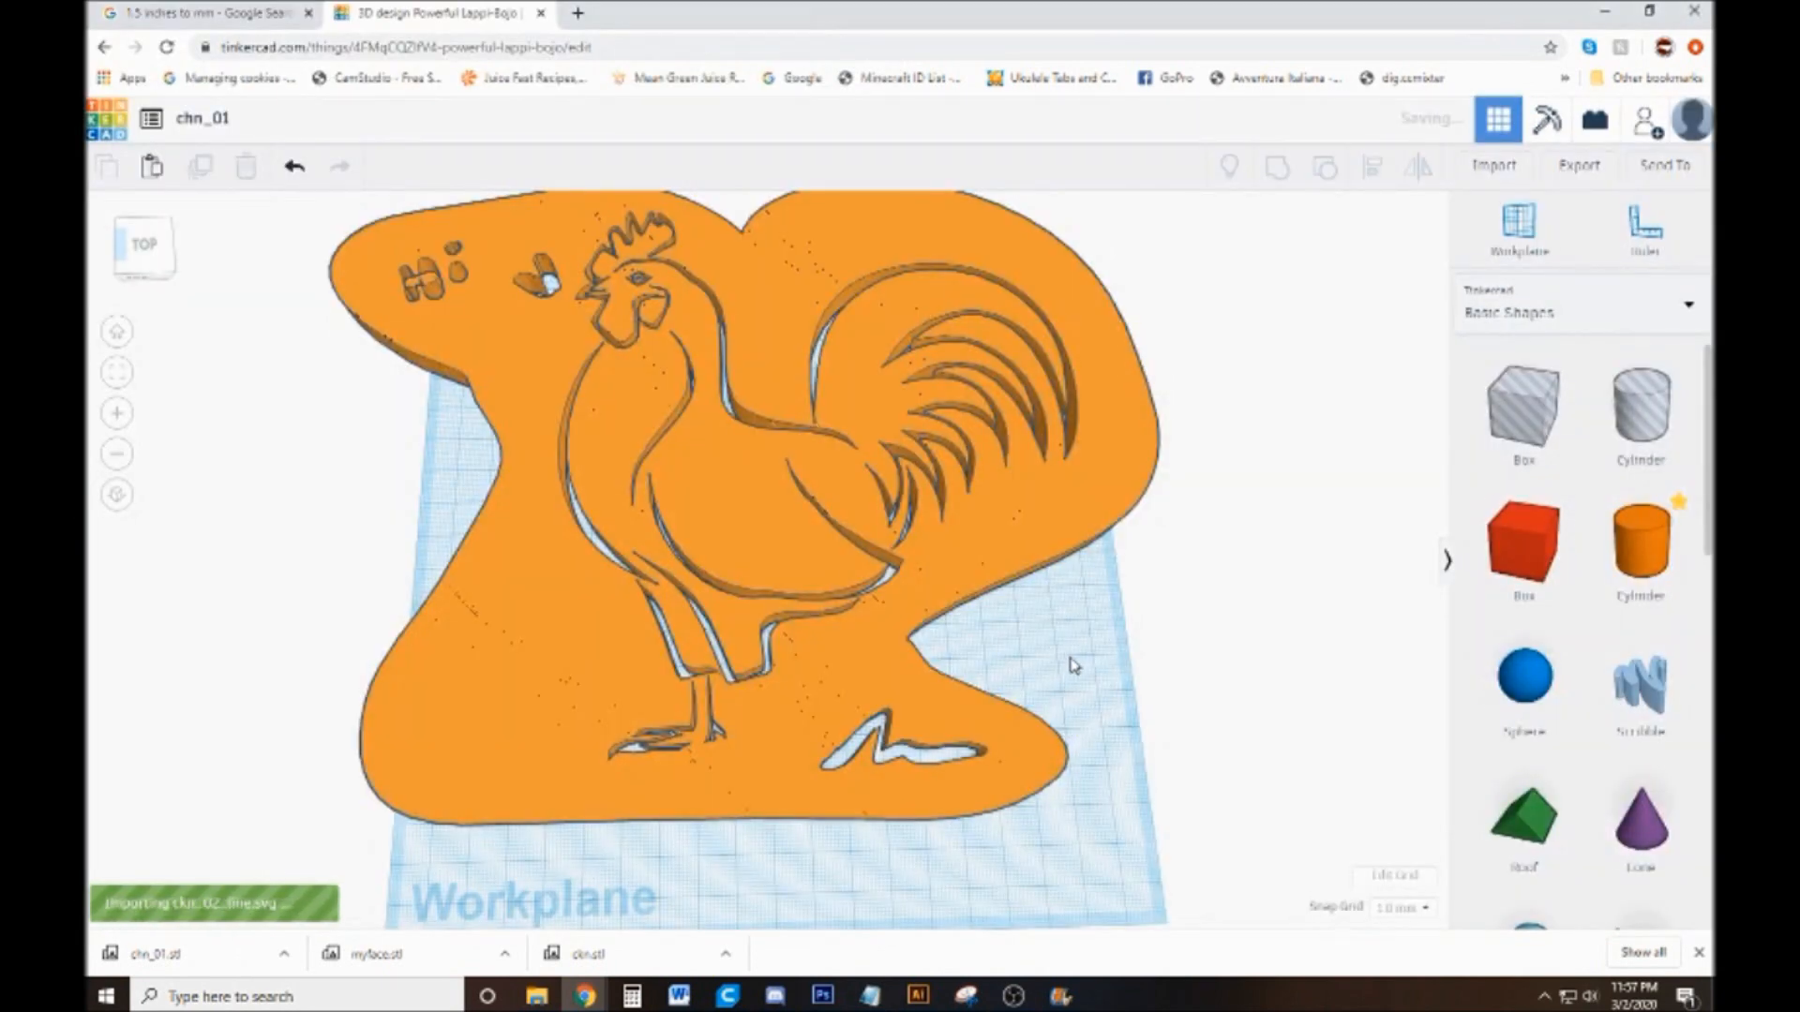
Lower the height of the orange silhouette base so the rooster line art stands above it
left_click(741, 419)
scroll(732, 488, "down", 3)
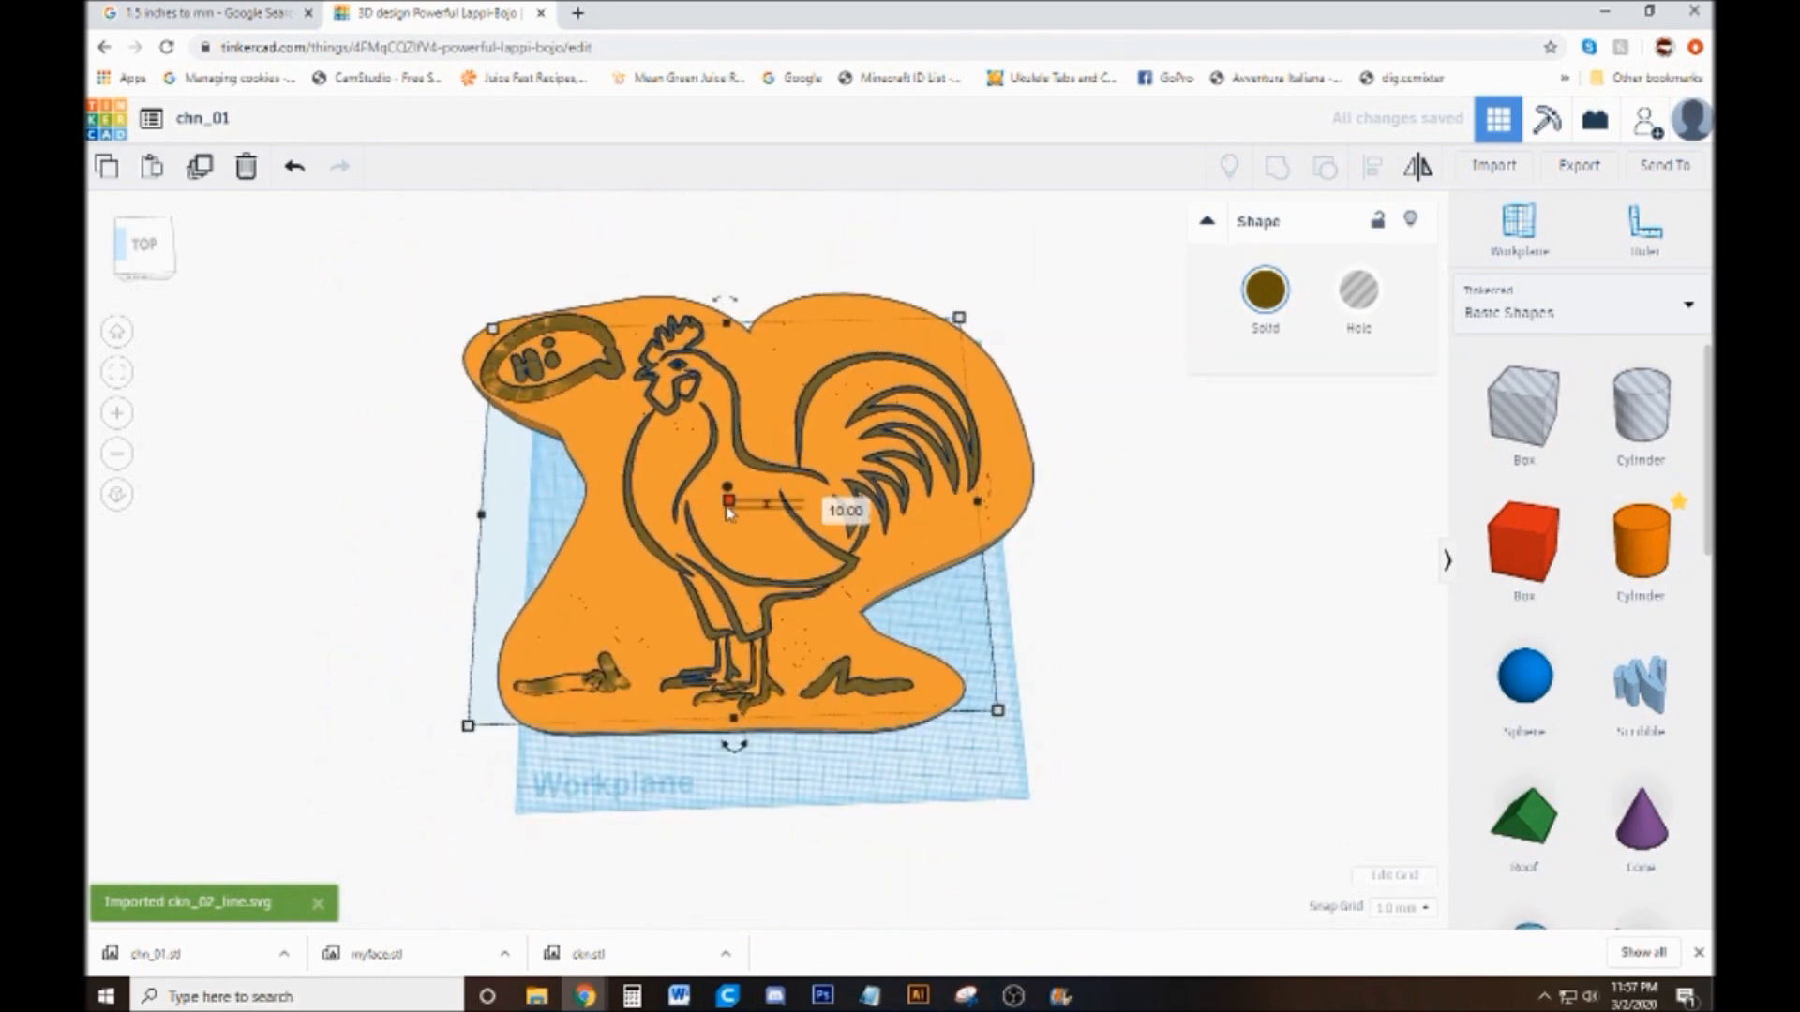
left_click(736, 535)
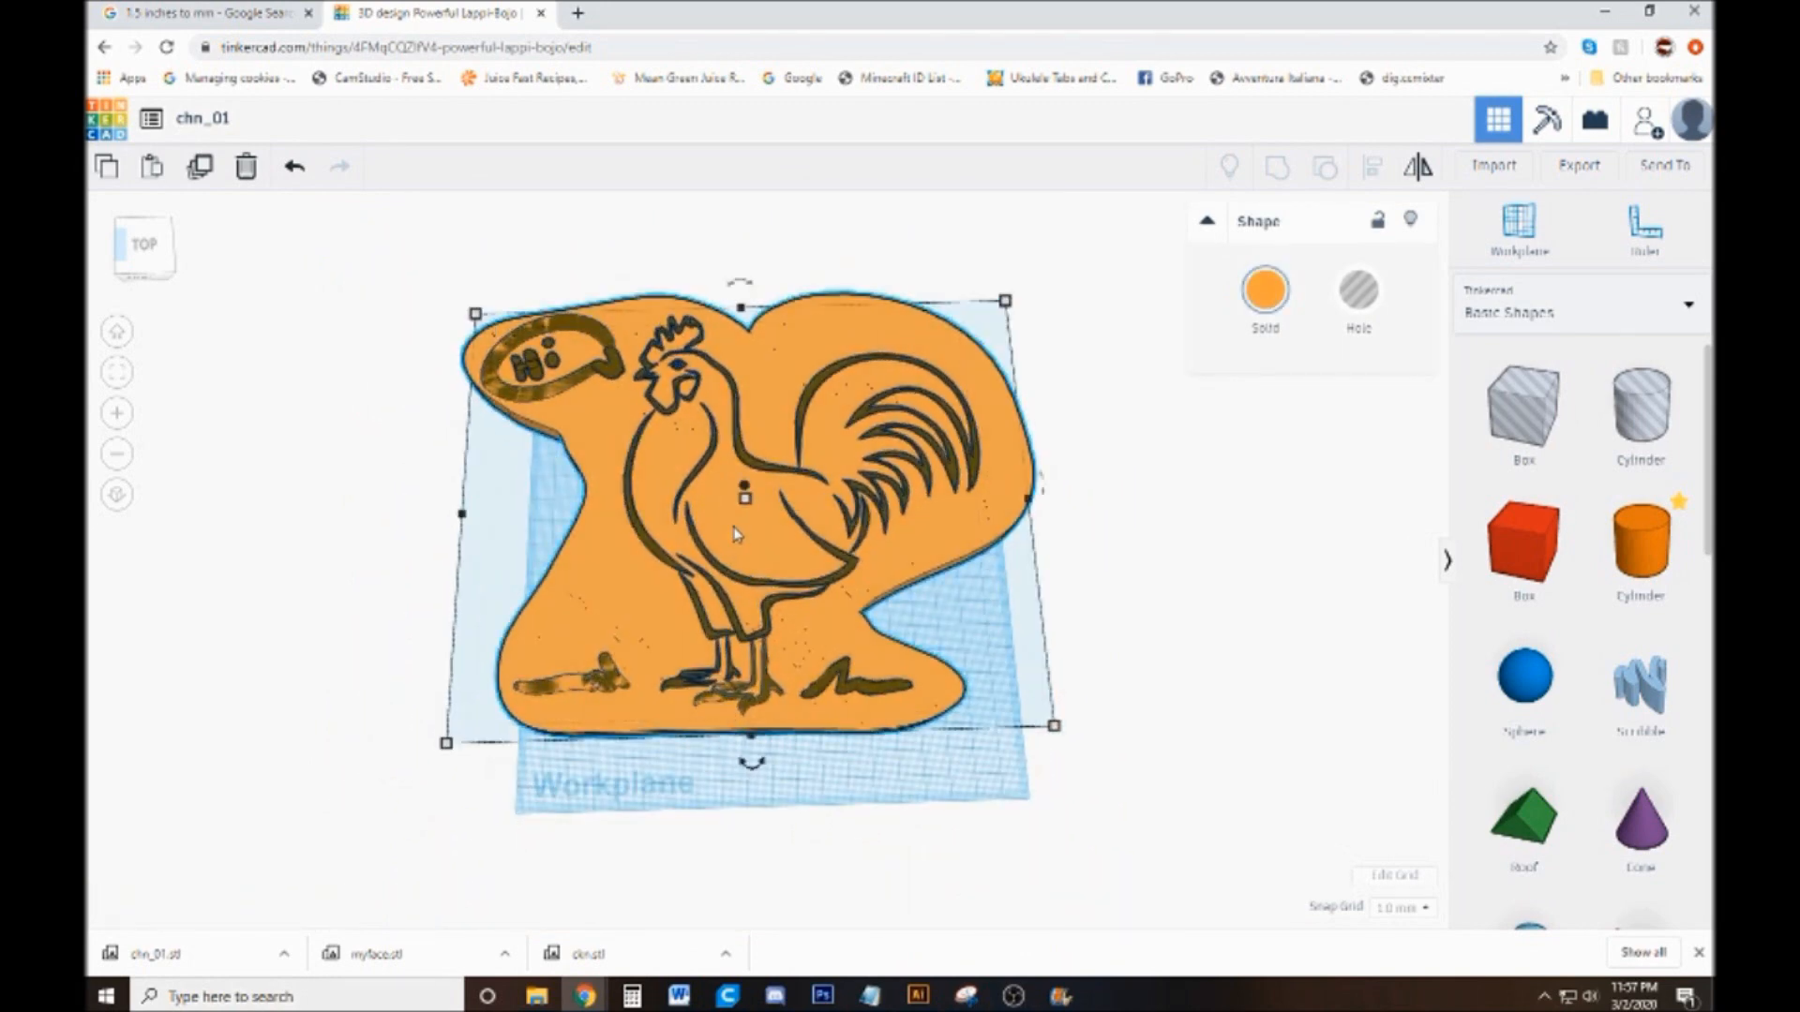
left_click(835, 503)
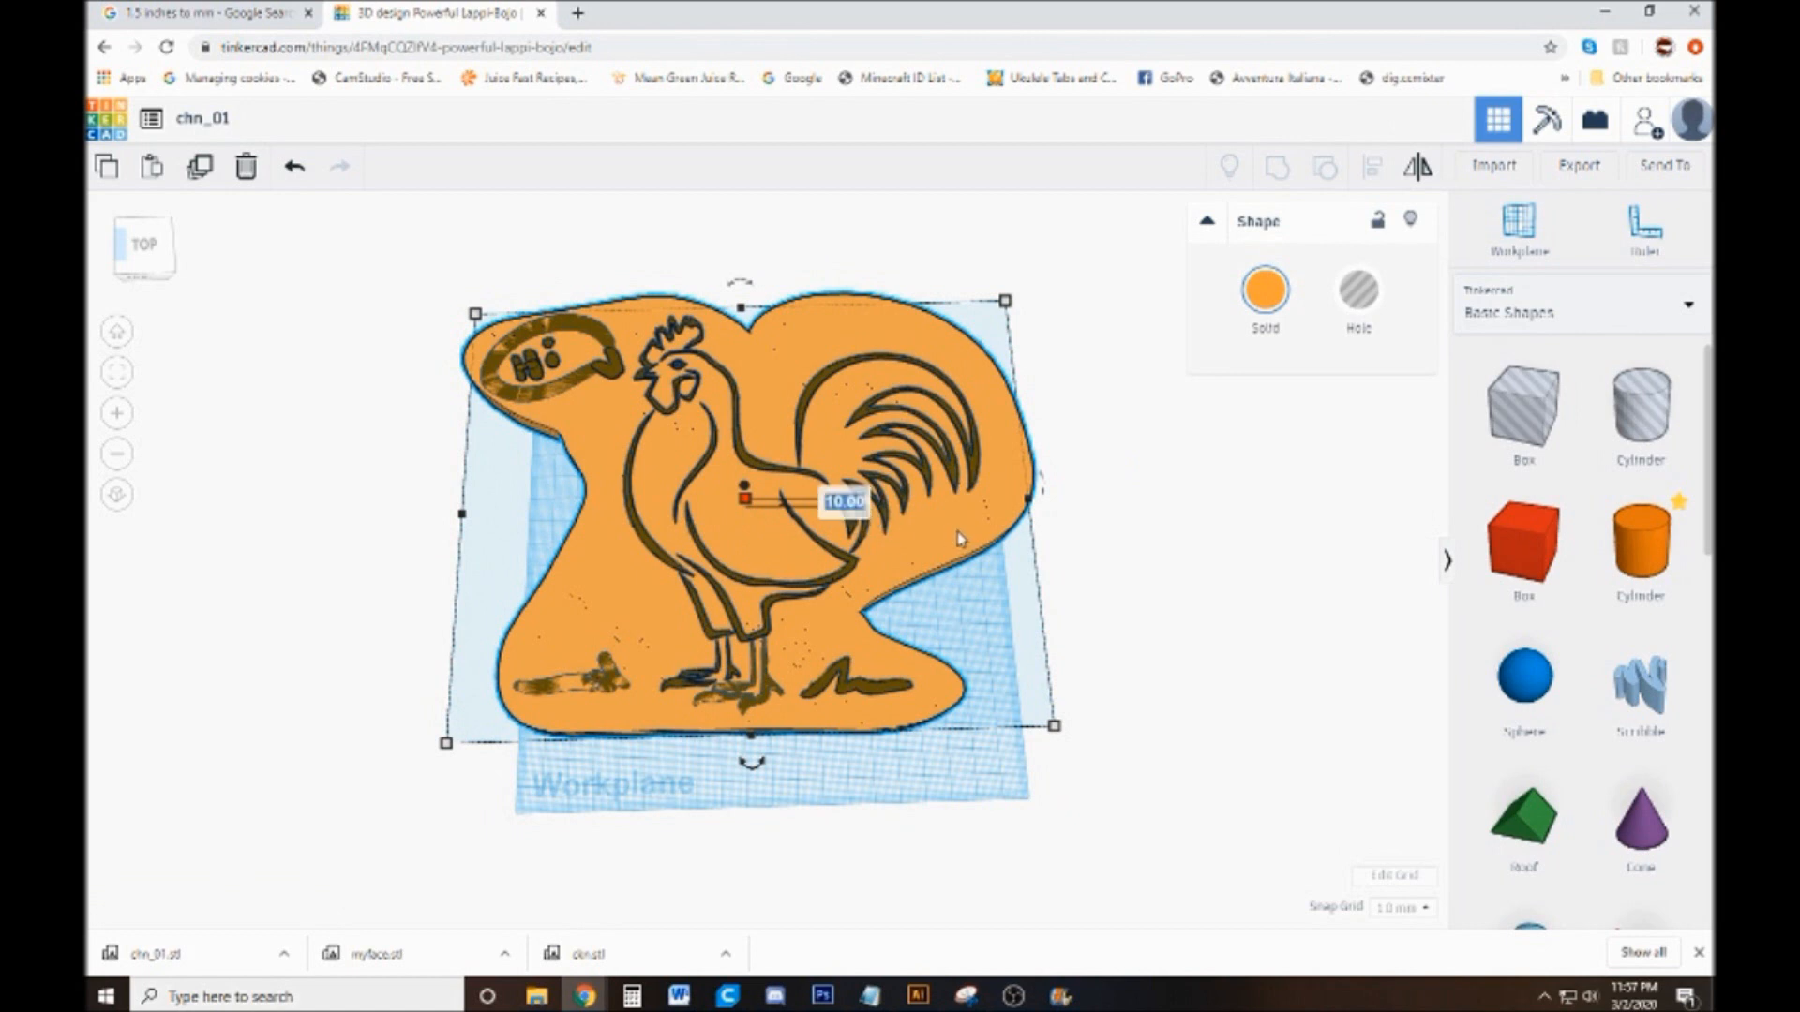
key("Return")
left_click(1234, 338)
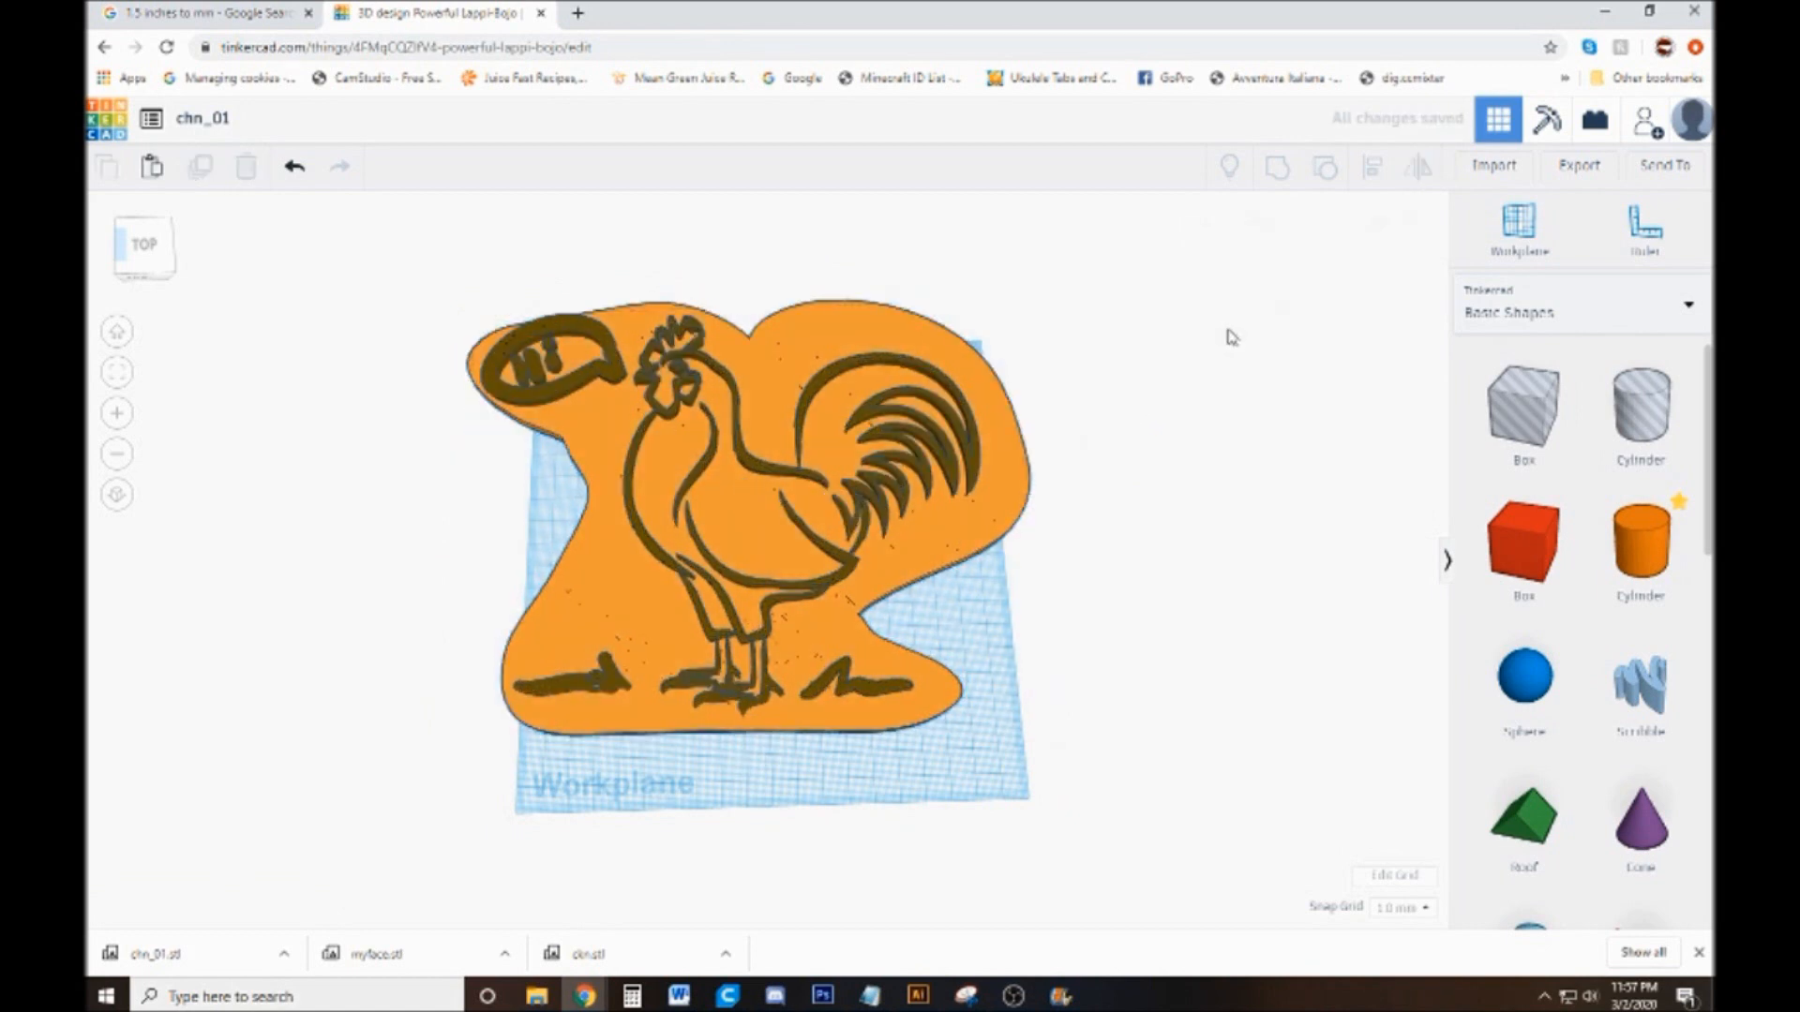
Scale the base and line art down together in proportion to stamp size
left_click_drag(1087, 286, 313, 842)
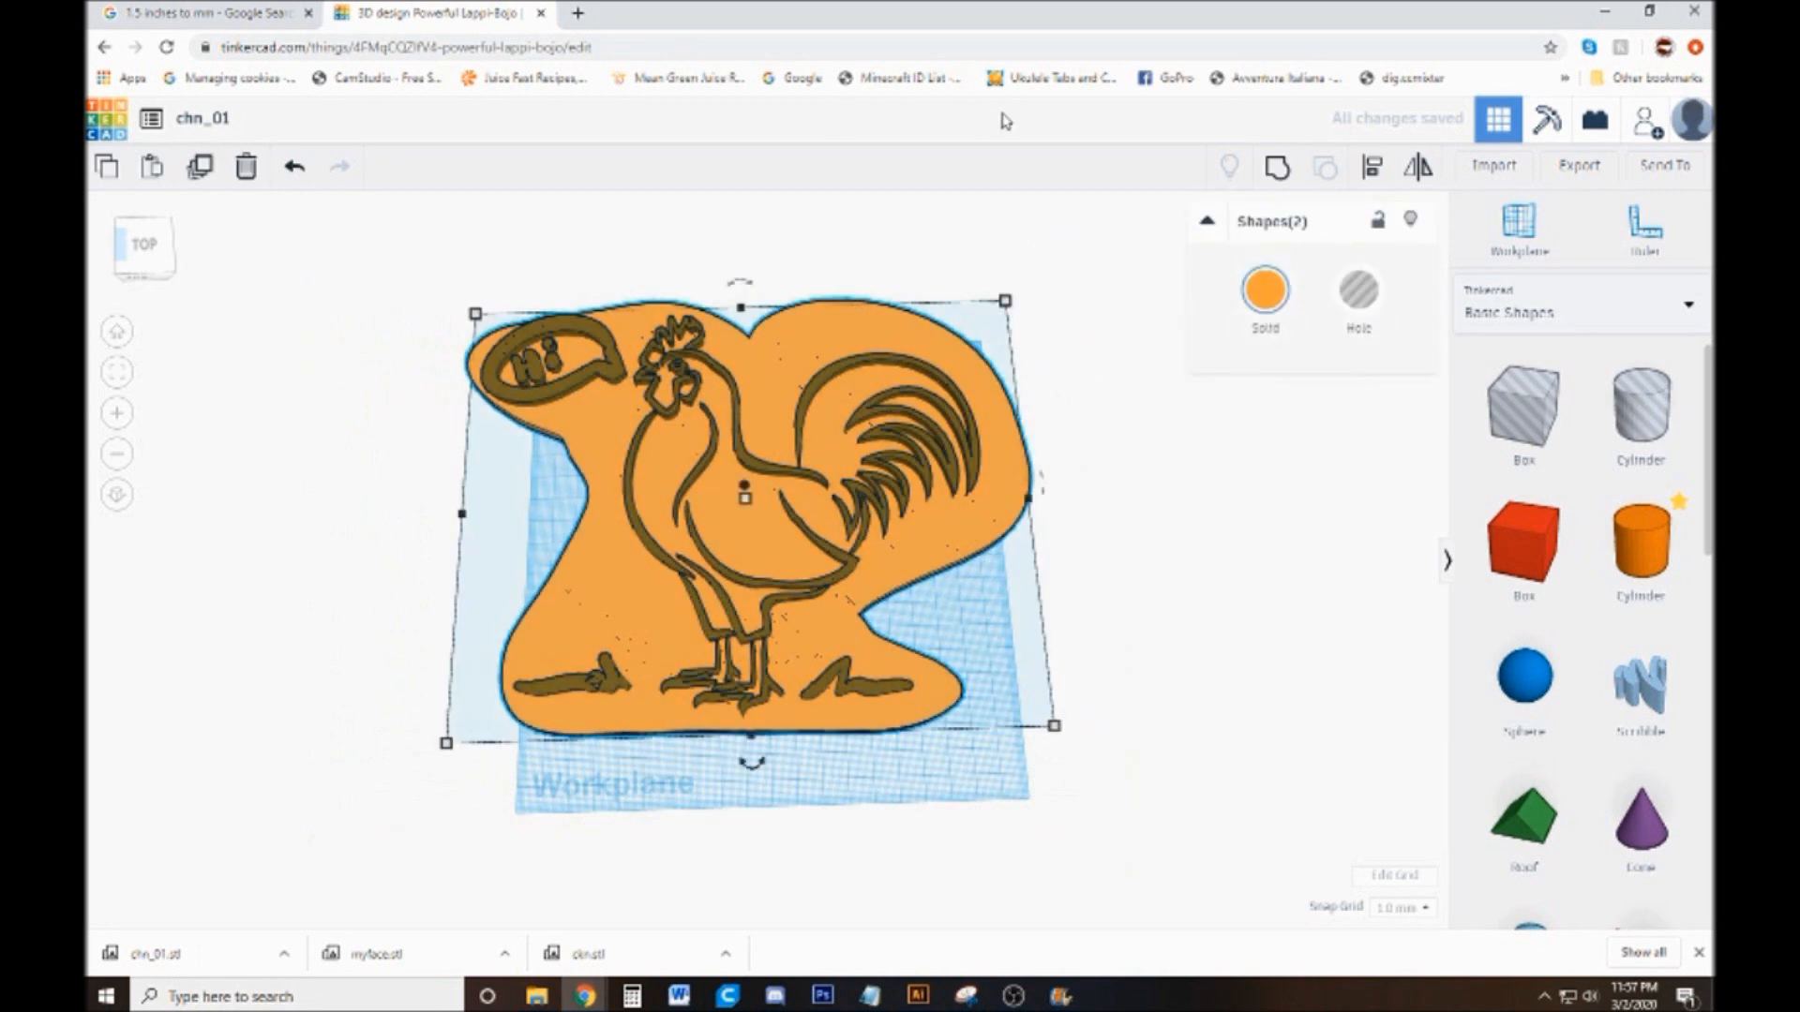
left_click_drag(1011, 312, 811, 502)
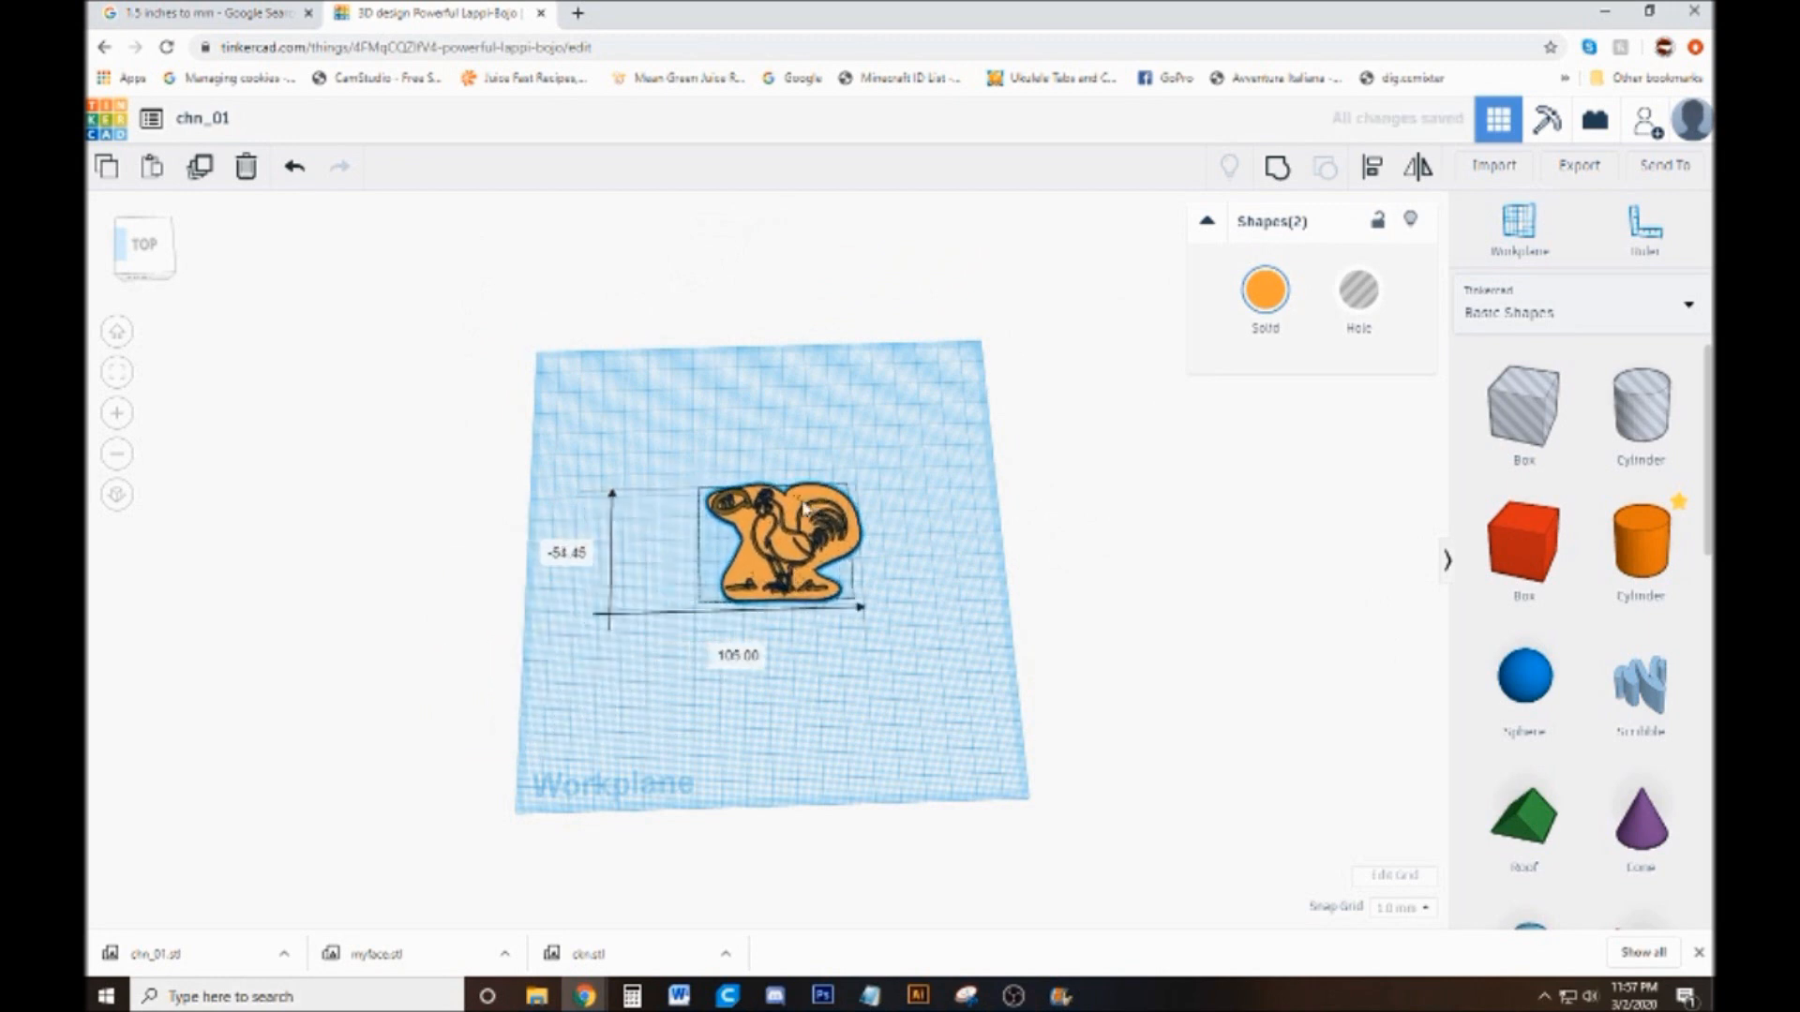
left_click(903, 565)
scroll(903, 566, "up", 5)
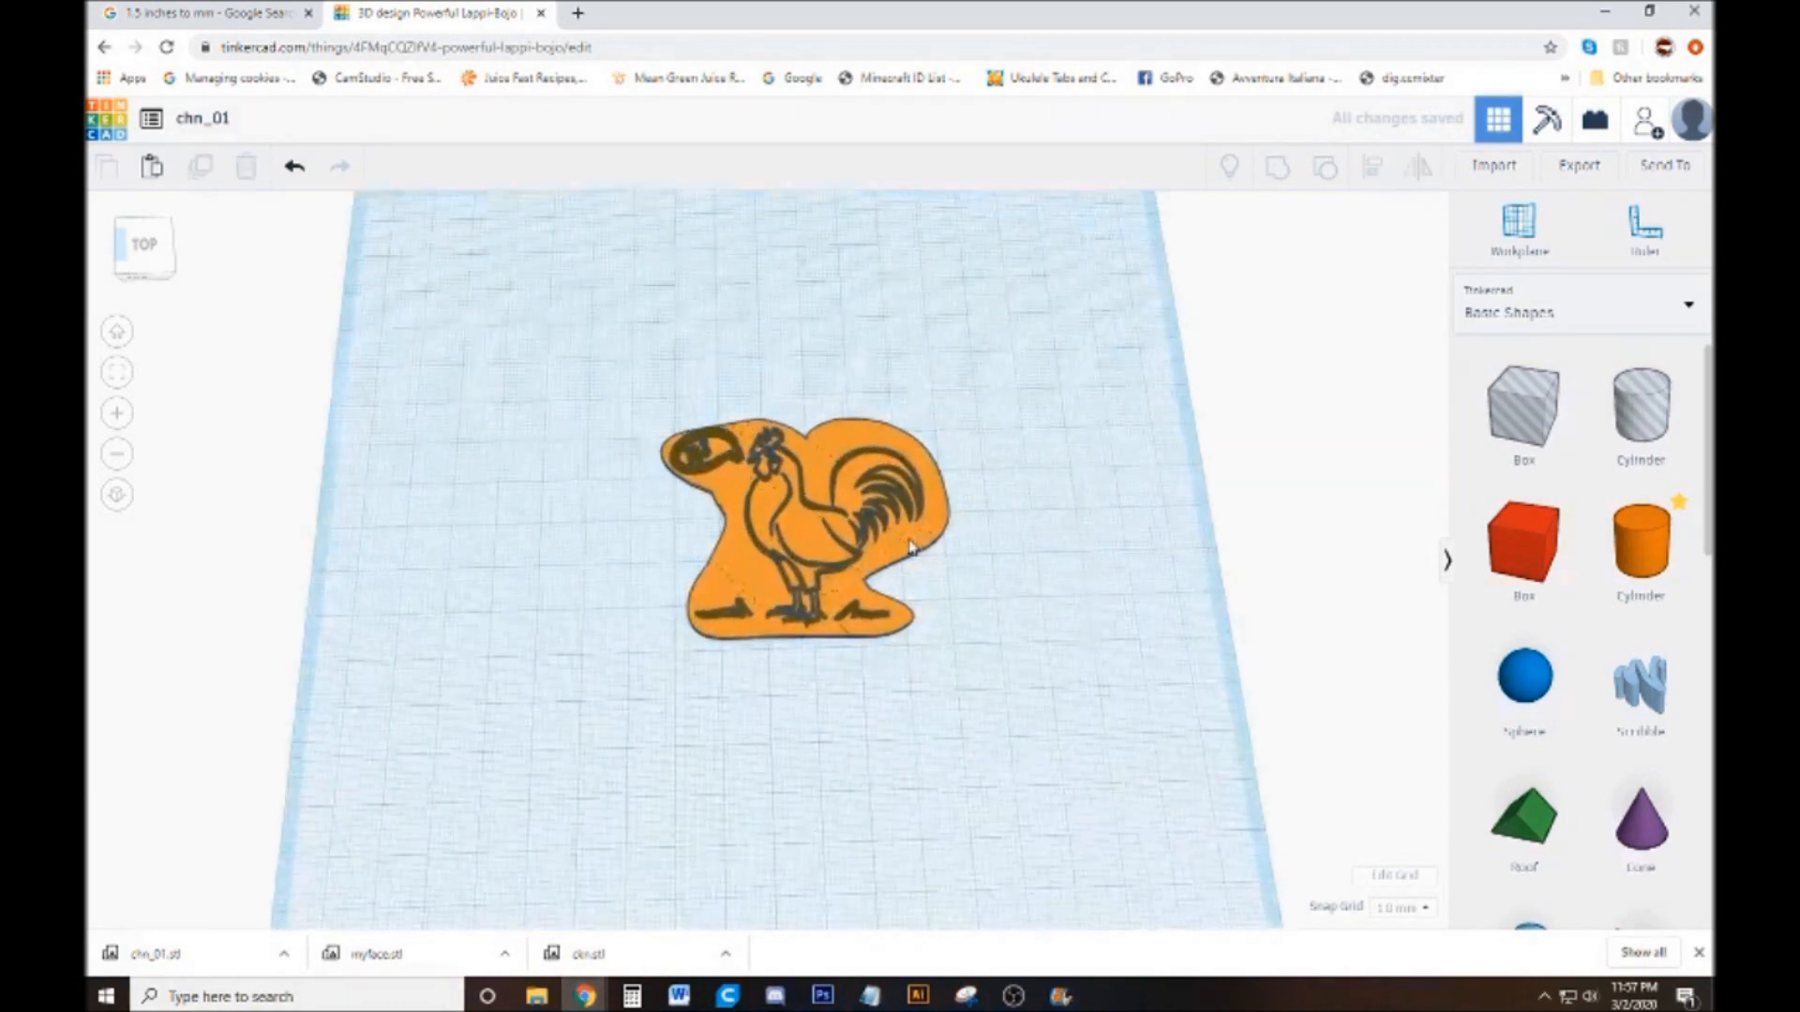
Set the height of the scaled-down brown rooster line art to 4 mm
left_click(839, 486)
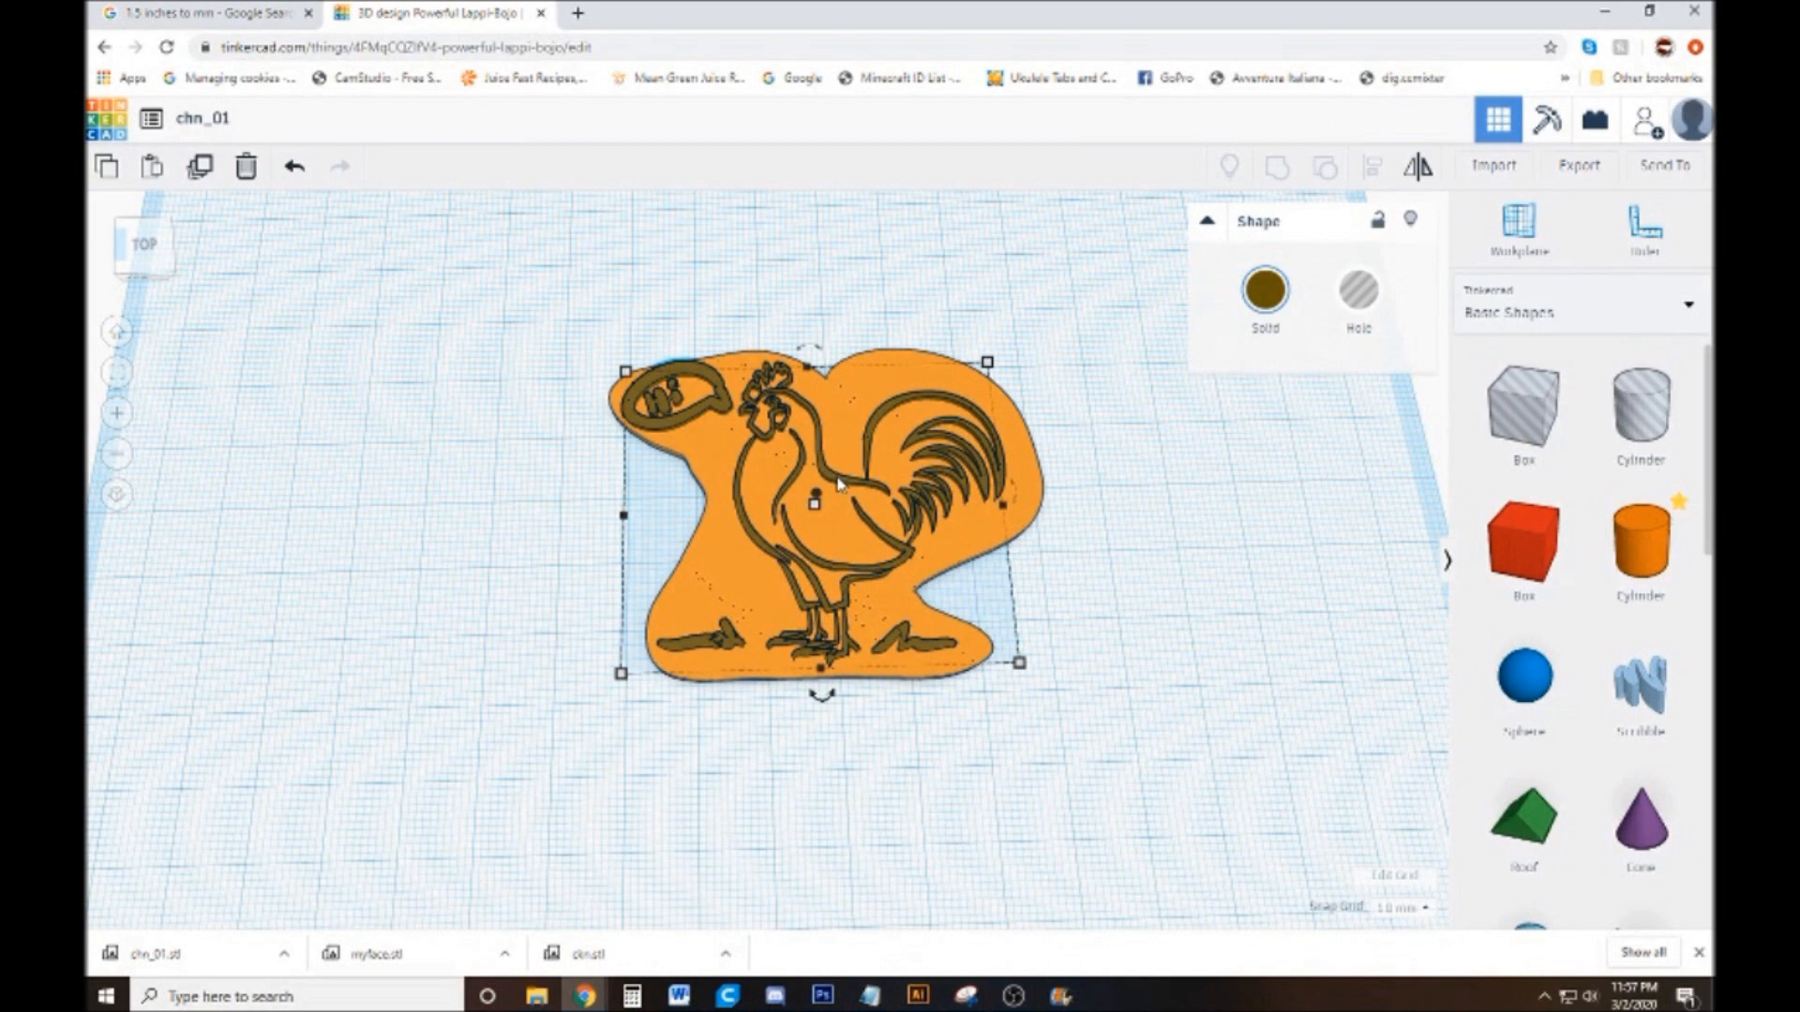
left_click_drag(814, 504, 902, 513)
left_click(902, 509)
left_click(1175, 467)
mouse_move(819, 506)
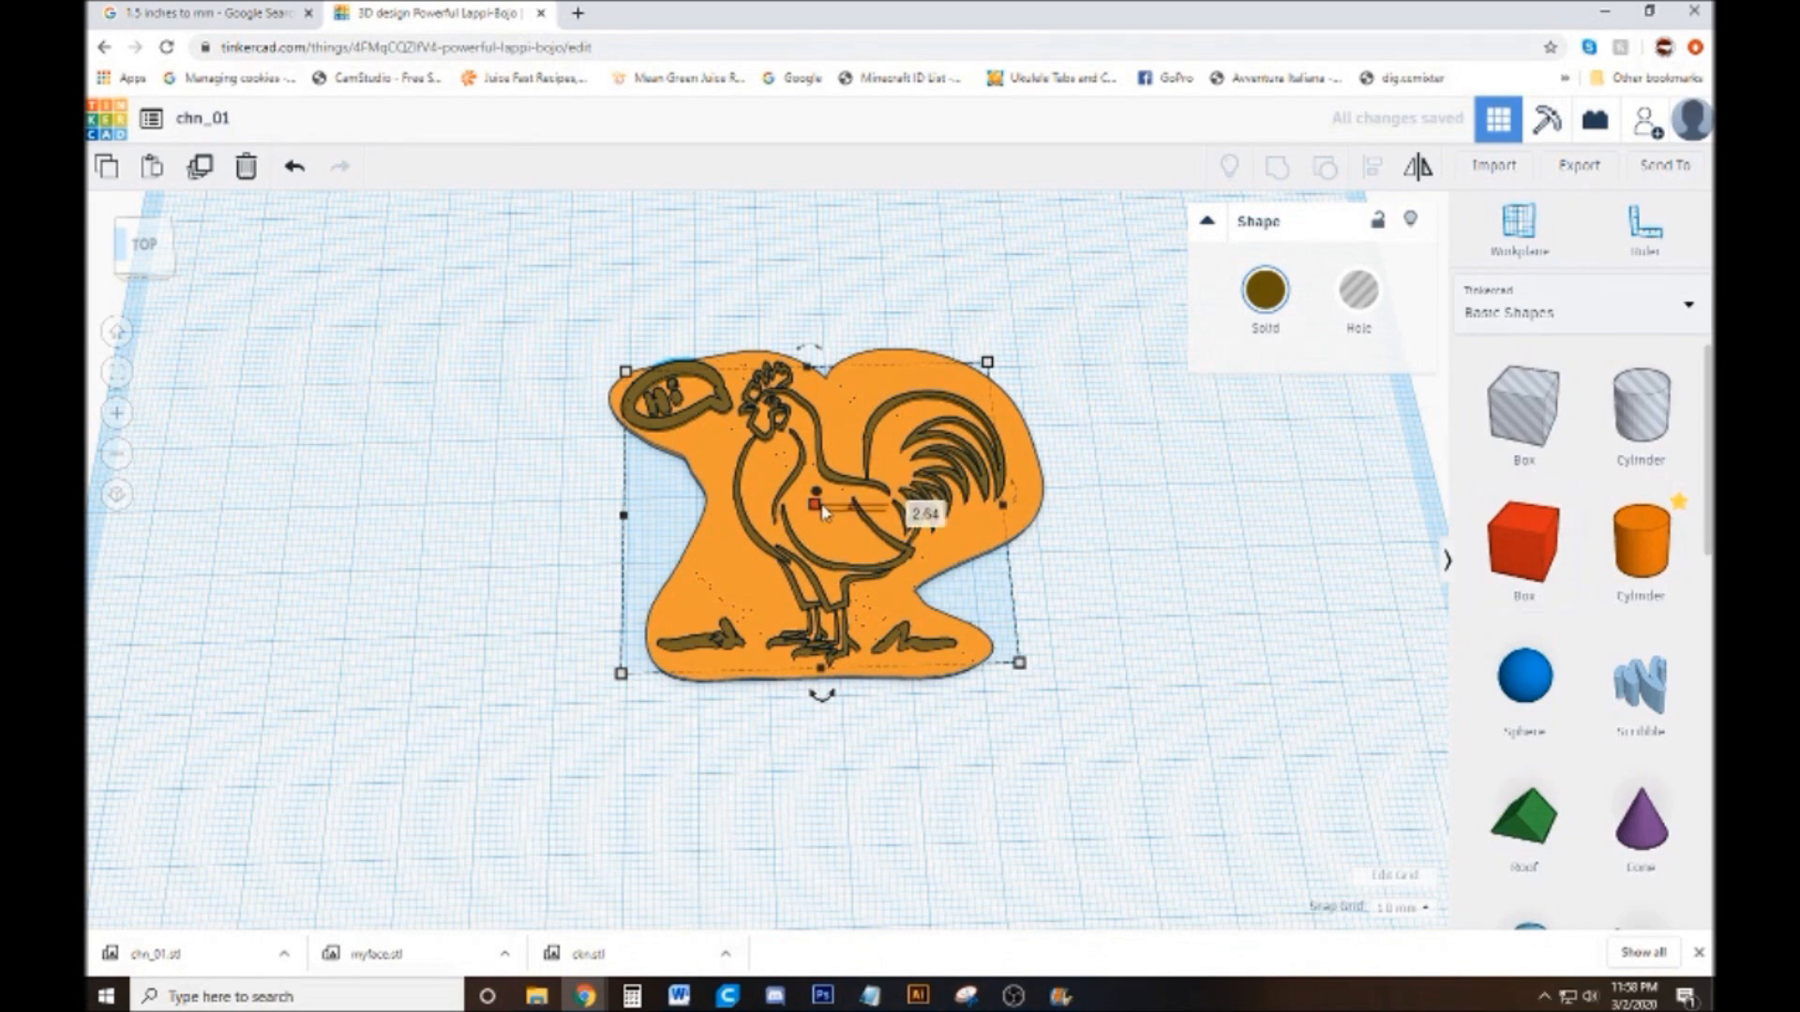
left_click(919, 512)
left_click(1002, 510)
mouse_move(825, 509)
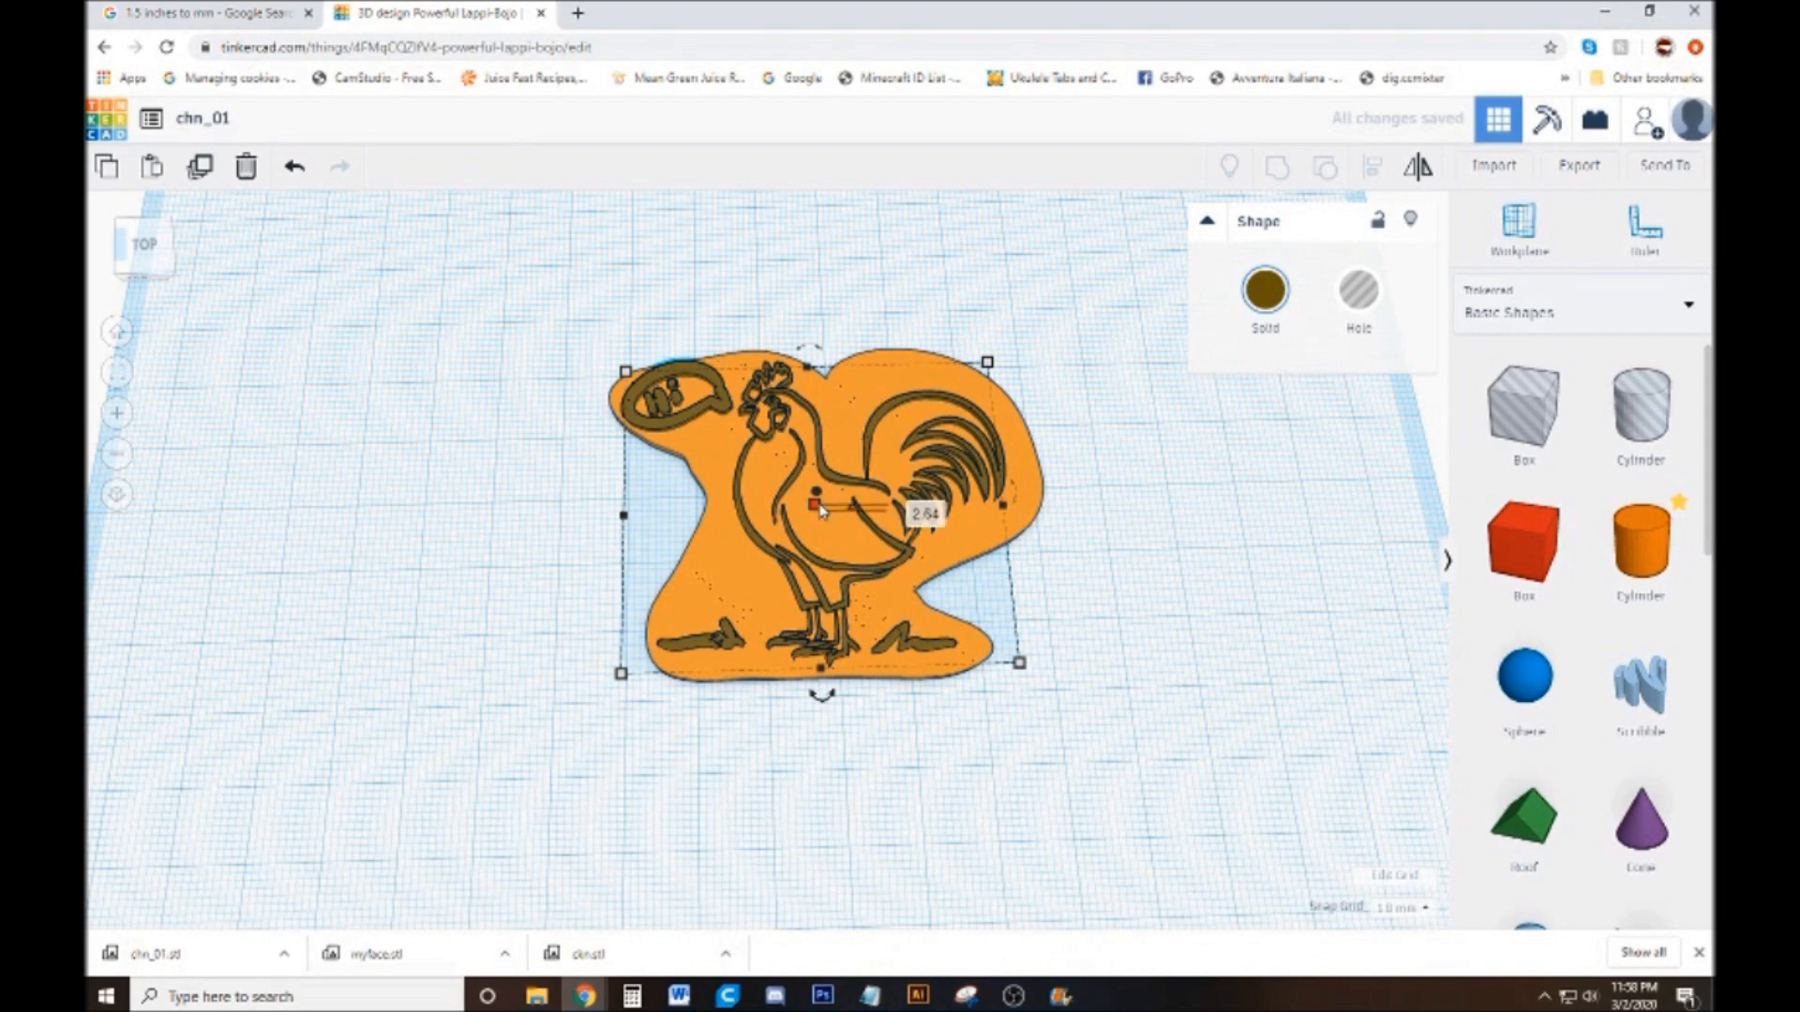
left_click(910, 507)
type("4")
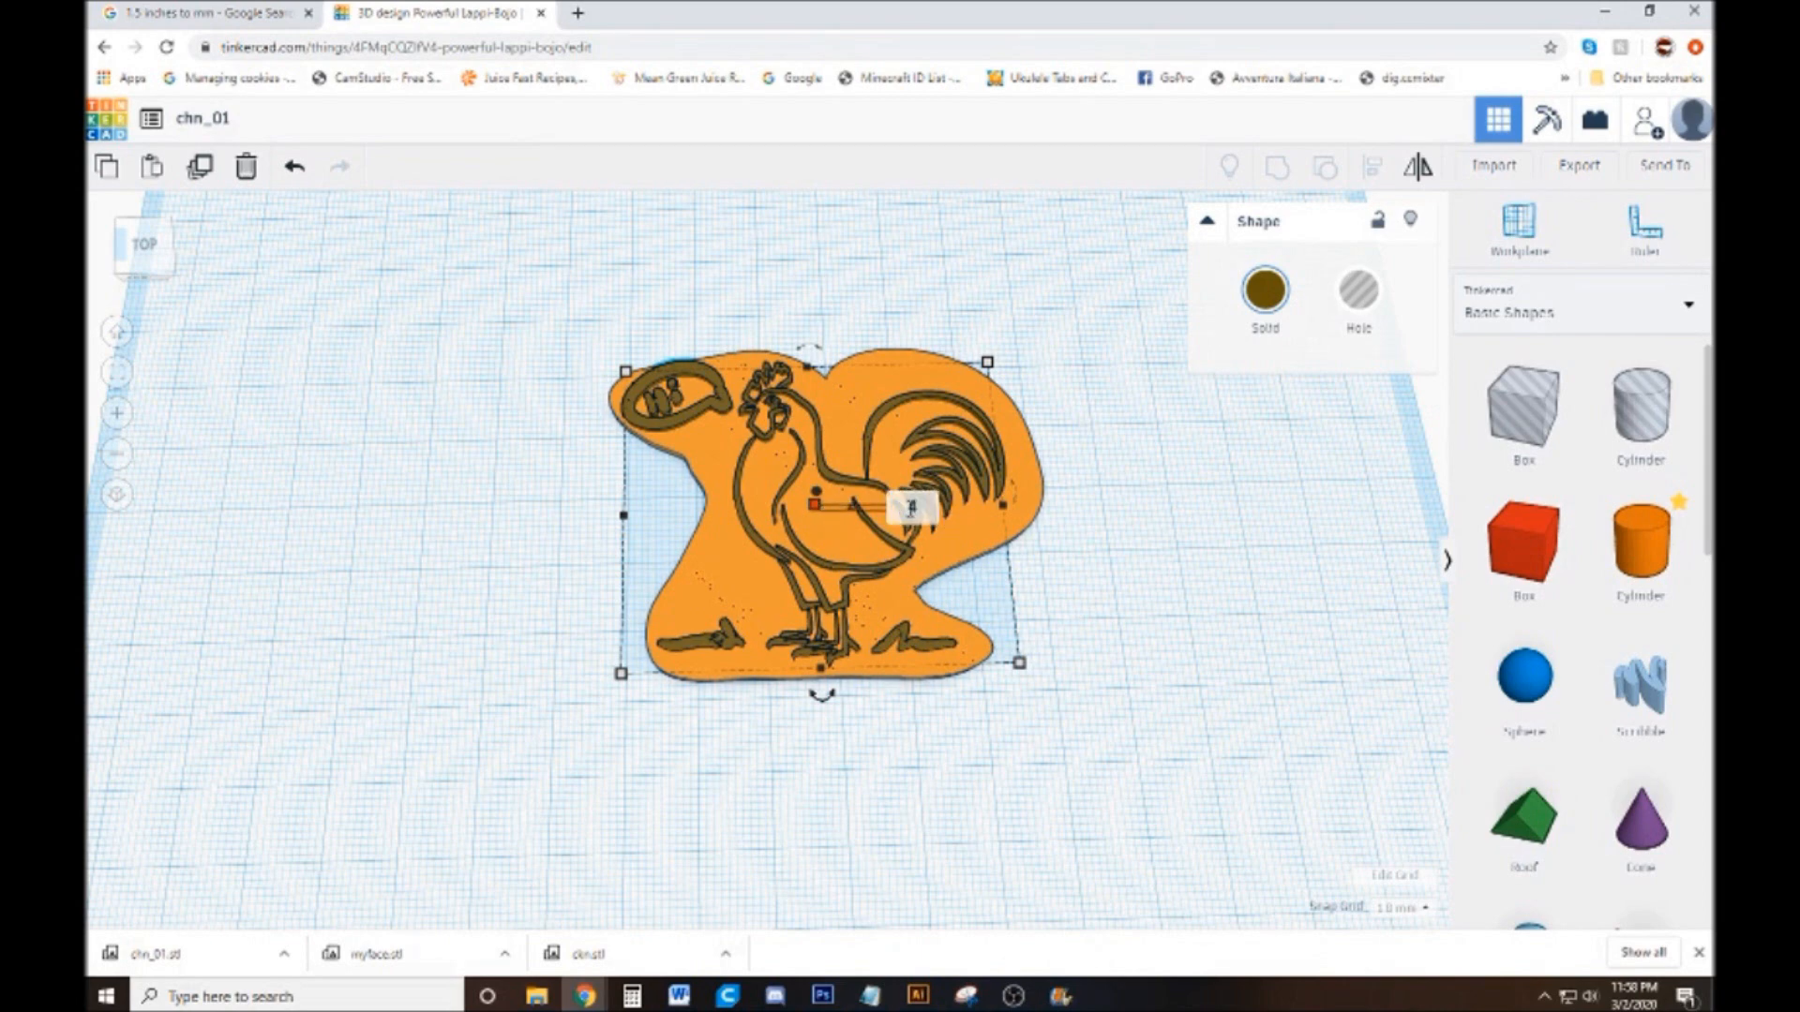
key("Return")
Set the height of the scaled-down orange base to 2 mm
left_click(942, 534)
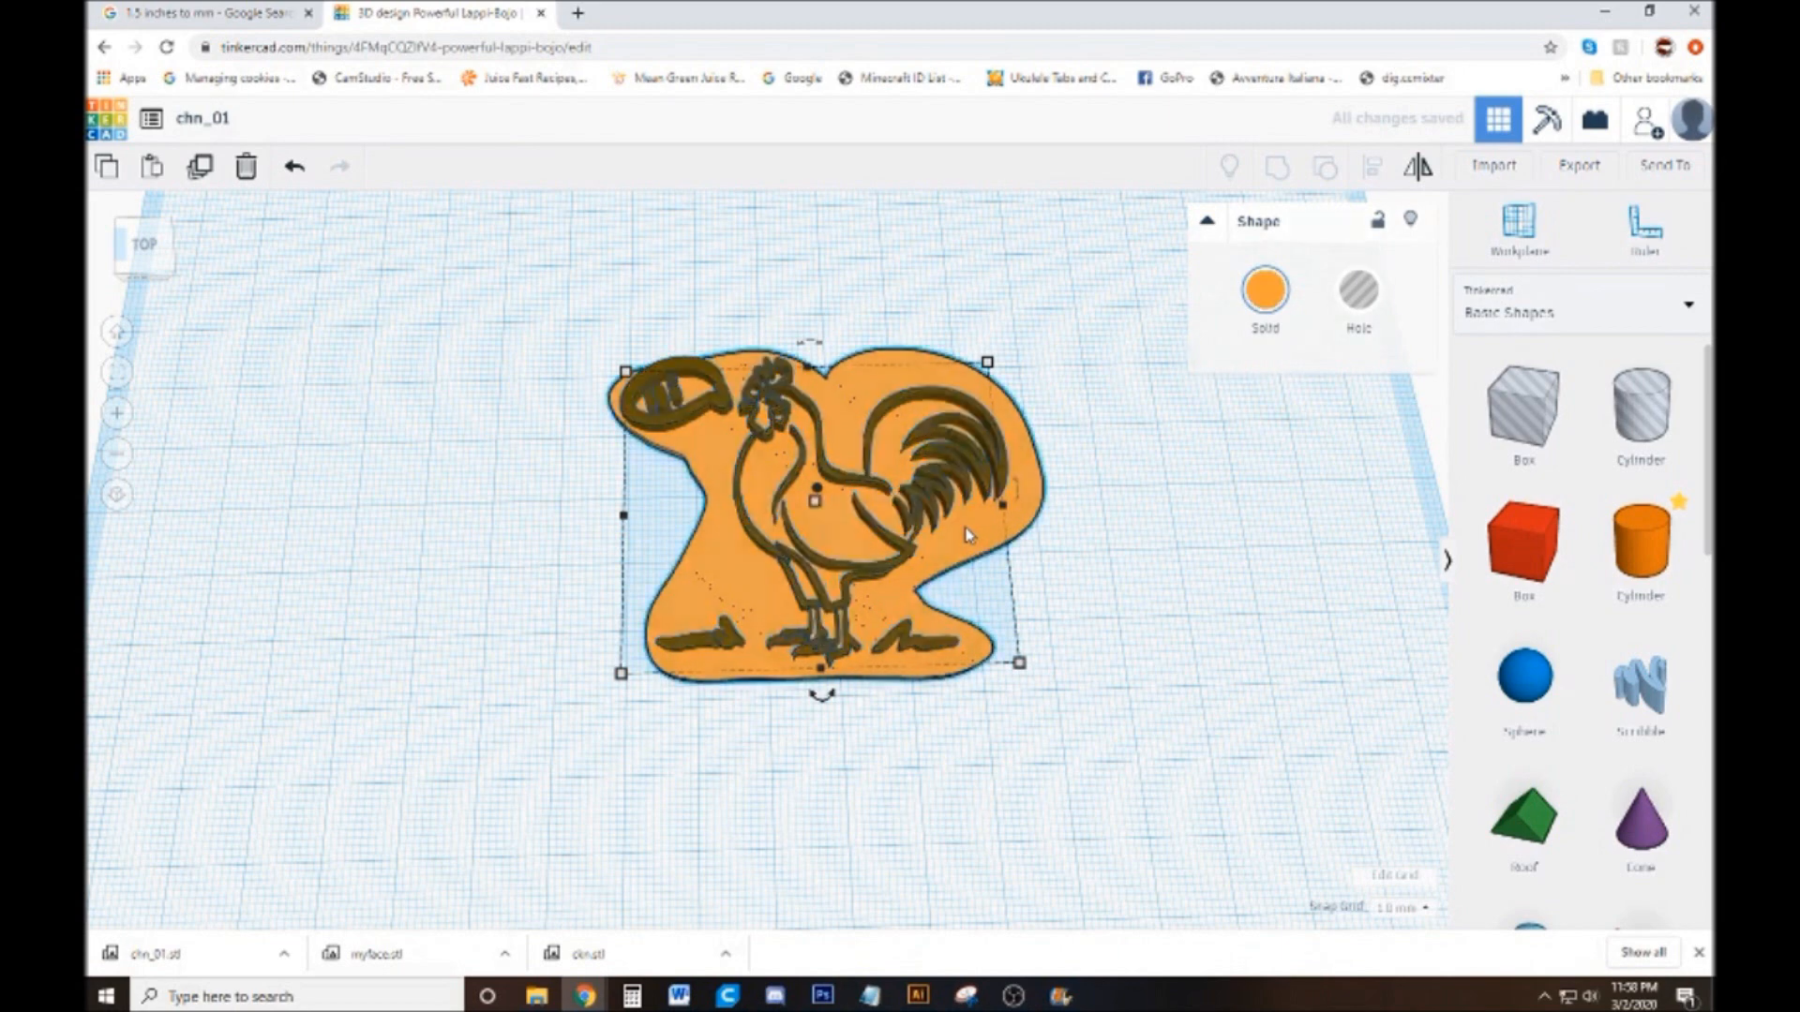
mouse_move(829, 509)
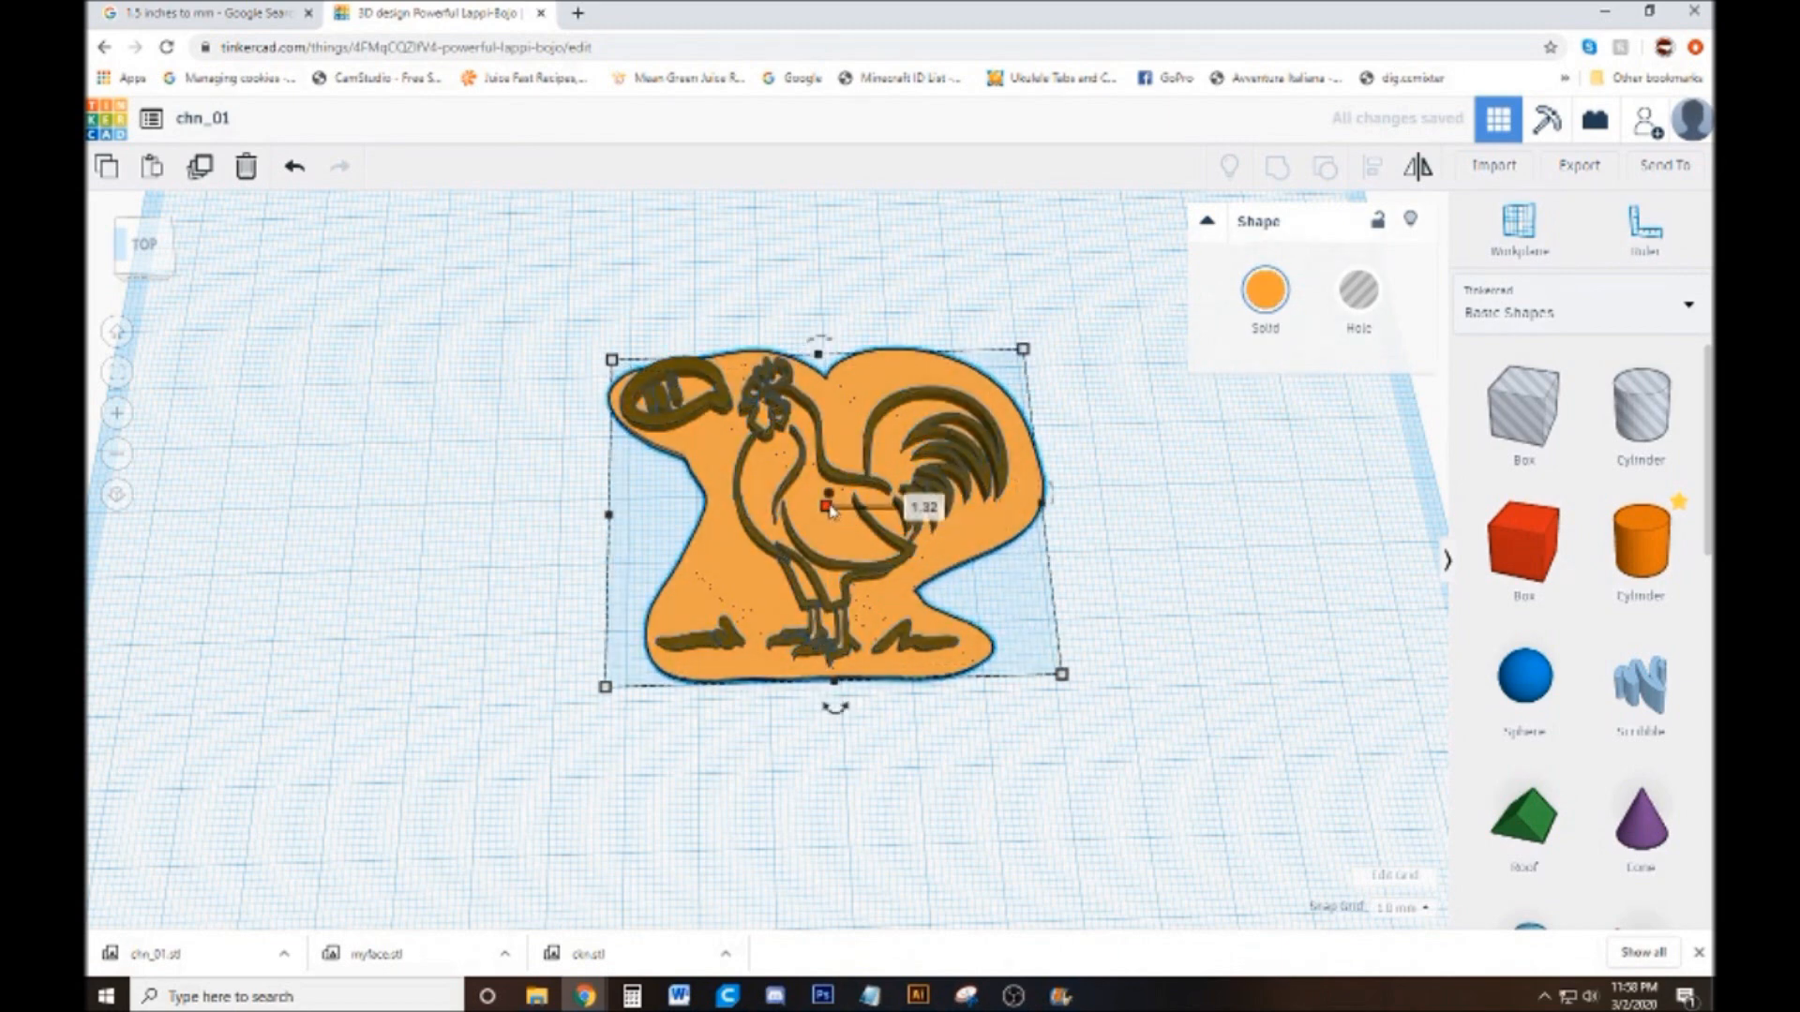
left_click(916, 507)
type("2")
key("Return")
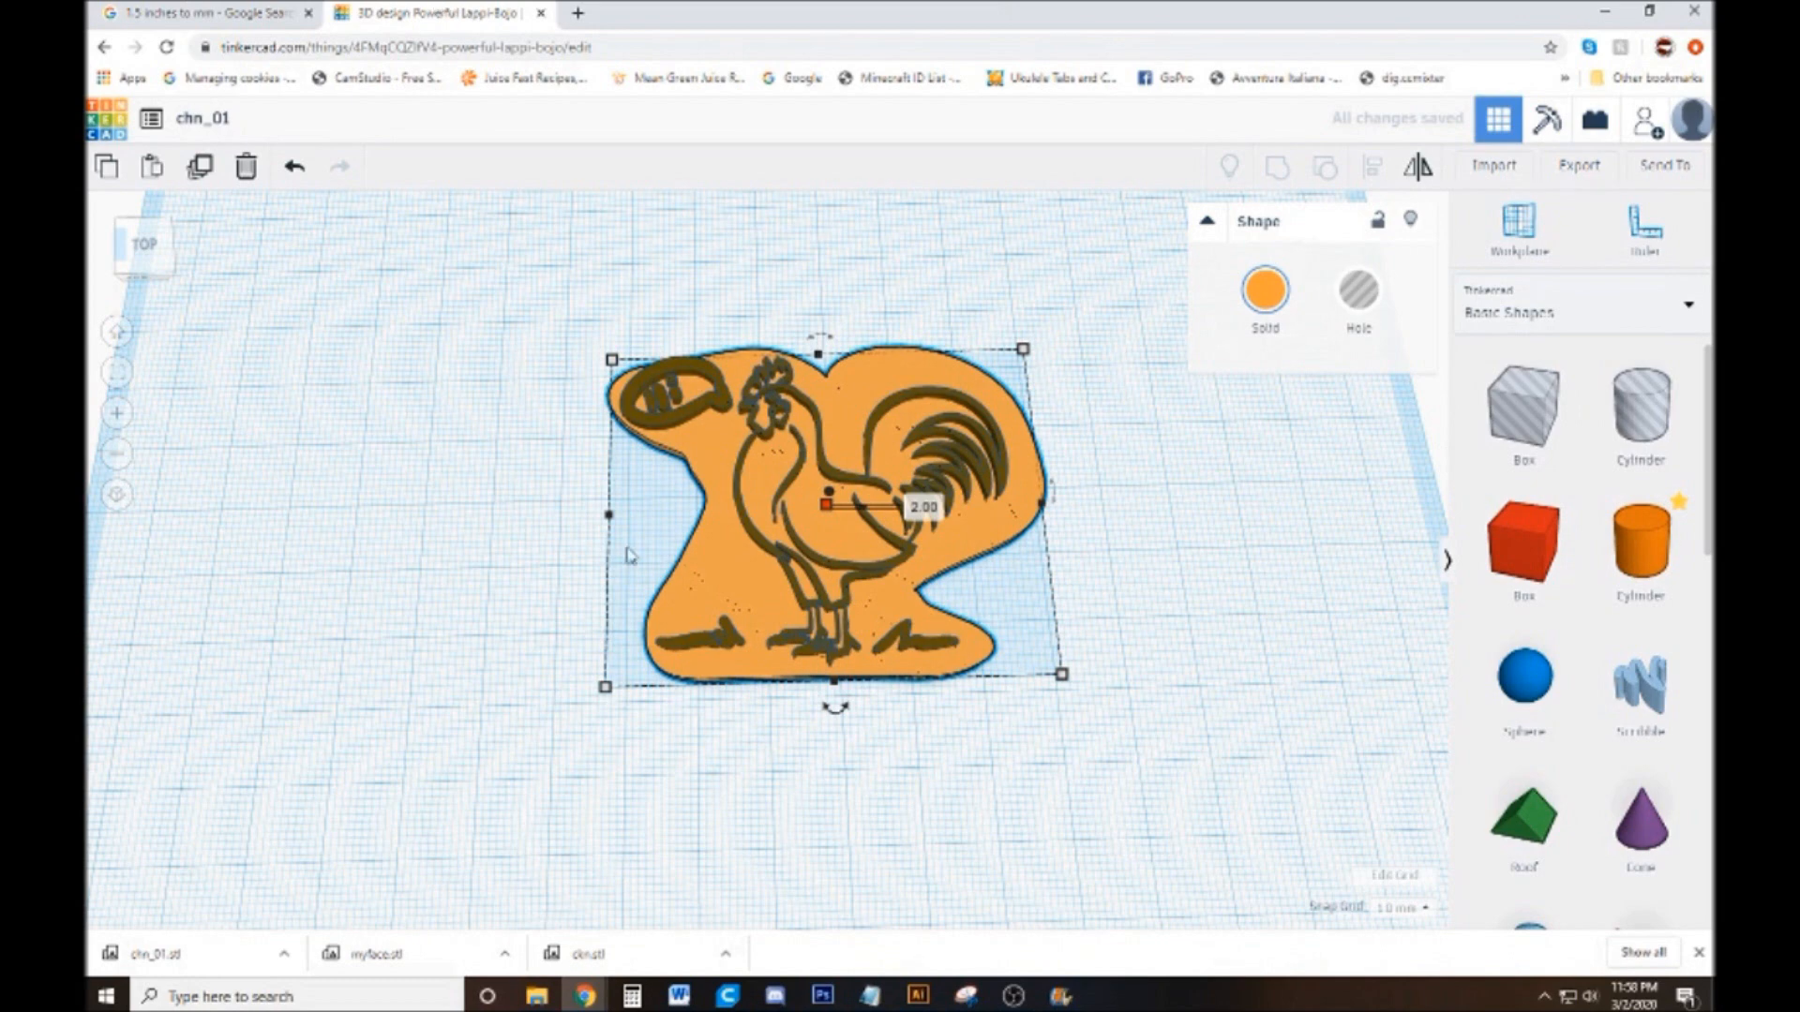
left_click(1156, 665)
Examine the stamp's relief from a low side angle and from above, and check the line art's height
left_click_drag(1068, 693, 989, 614)
scroll(992, 620, "up", 5)
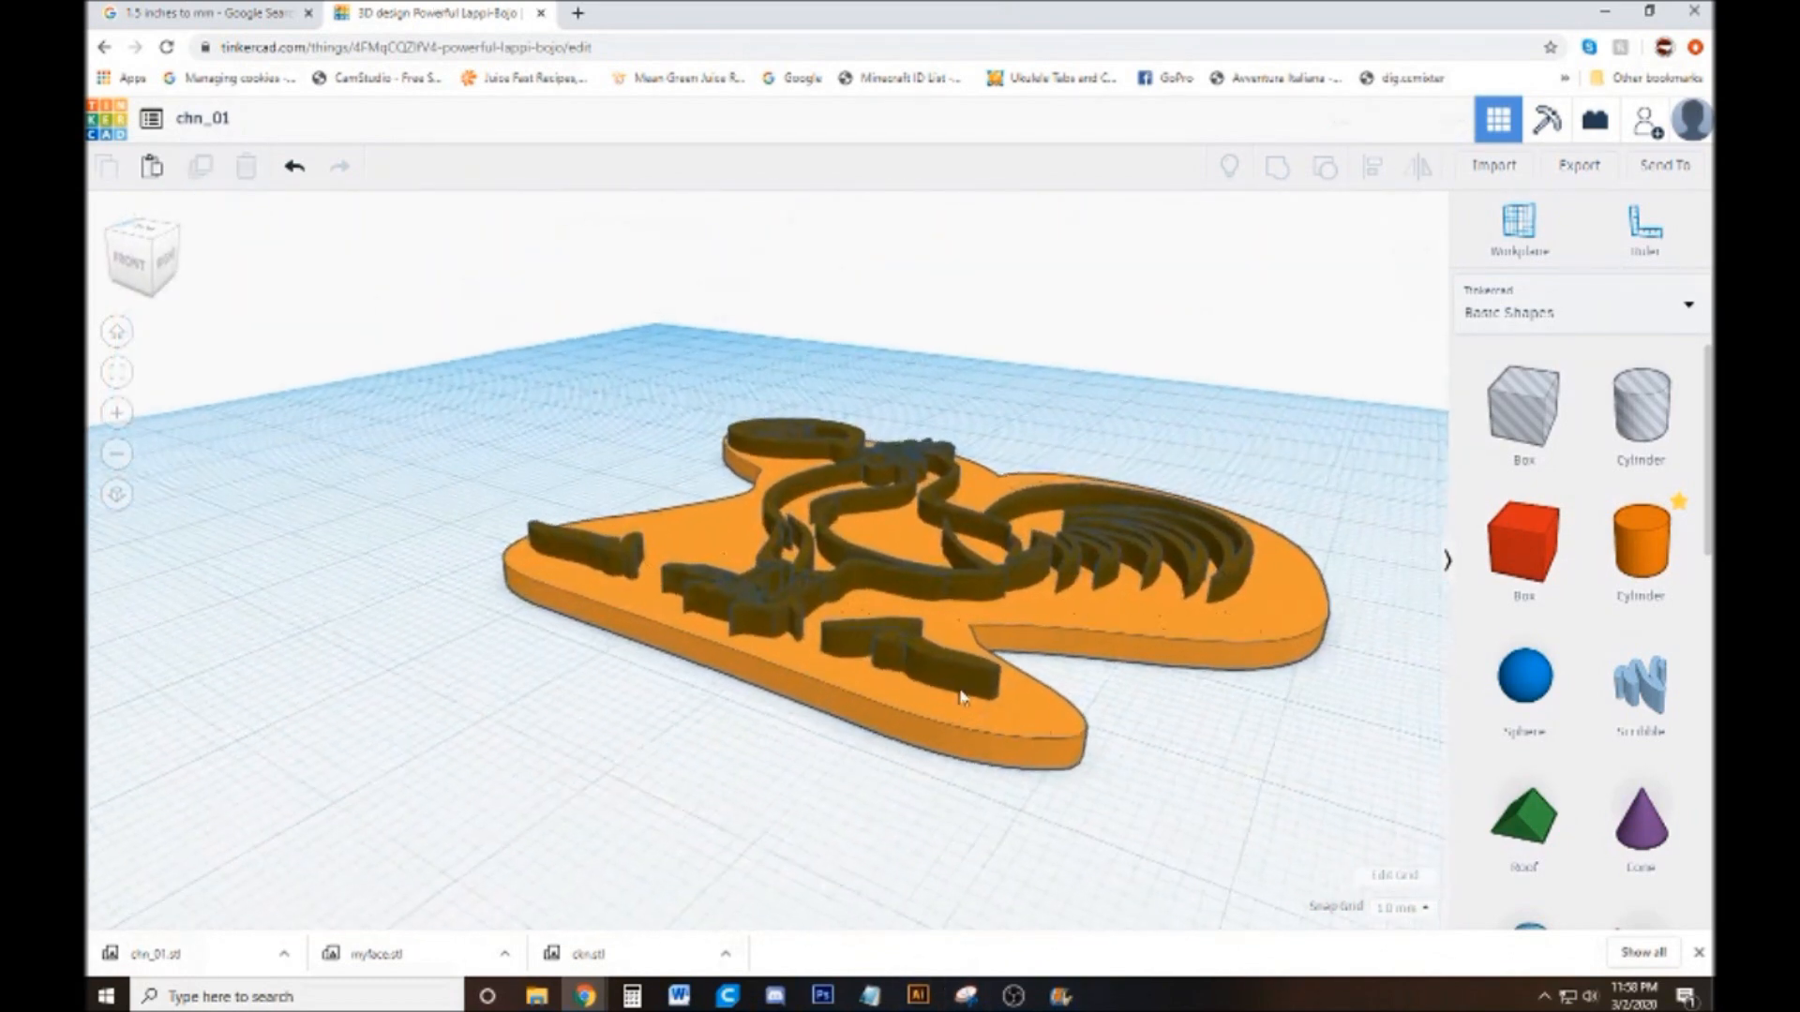
left_click(943, 757)
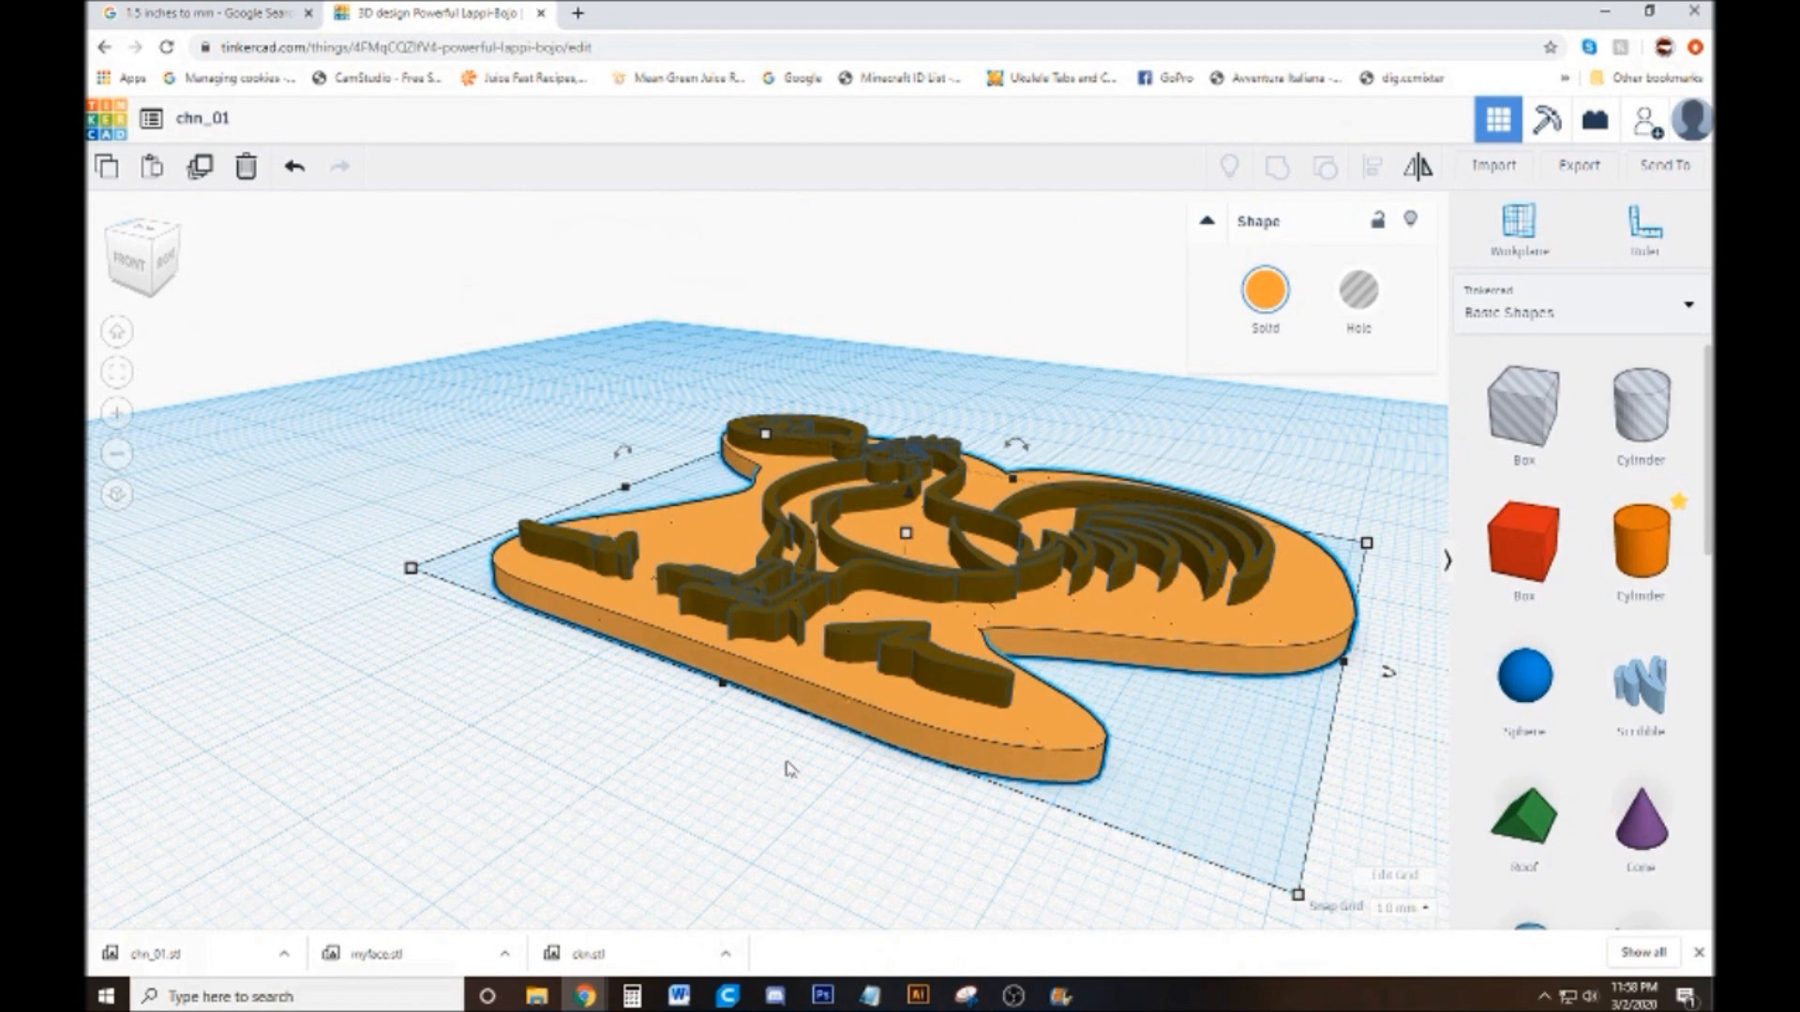
left_click_drag(756, 803, 988, 773)
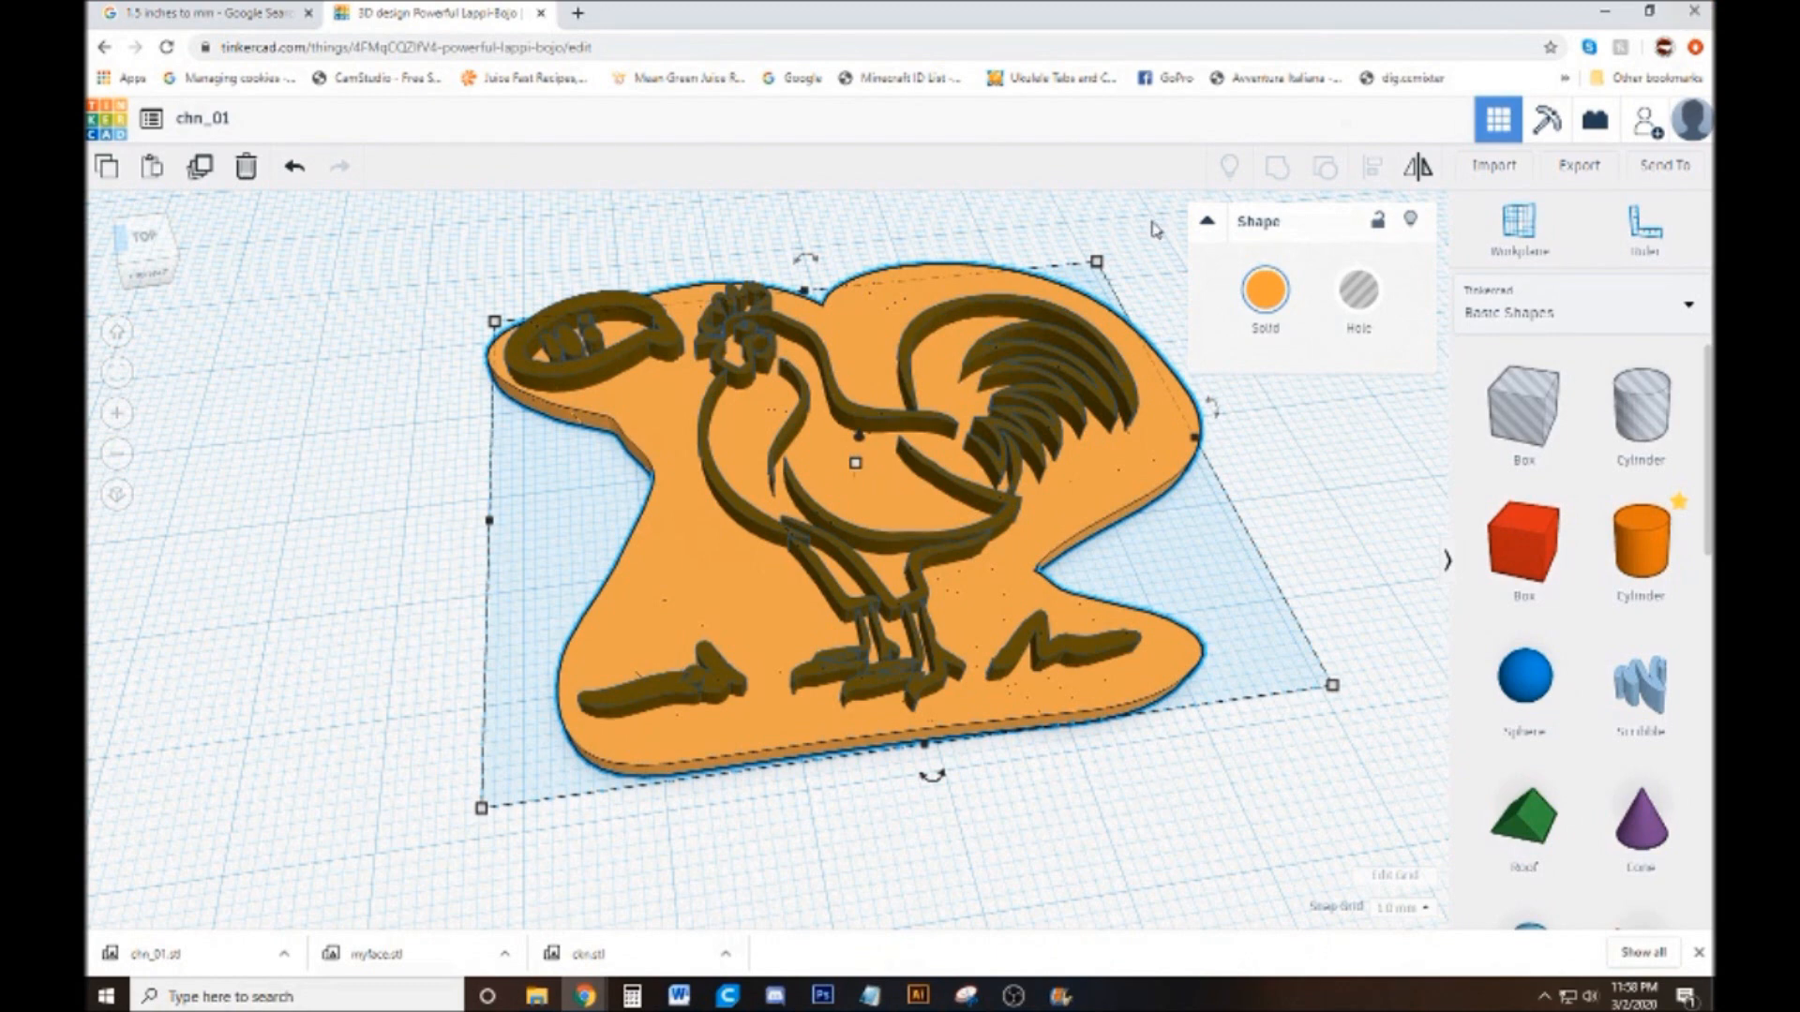
left_click(1172, 810)
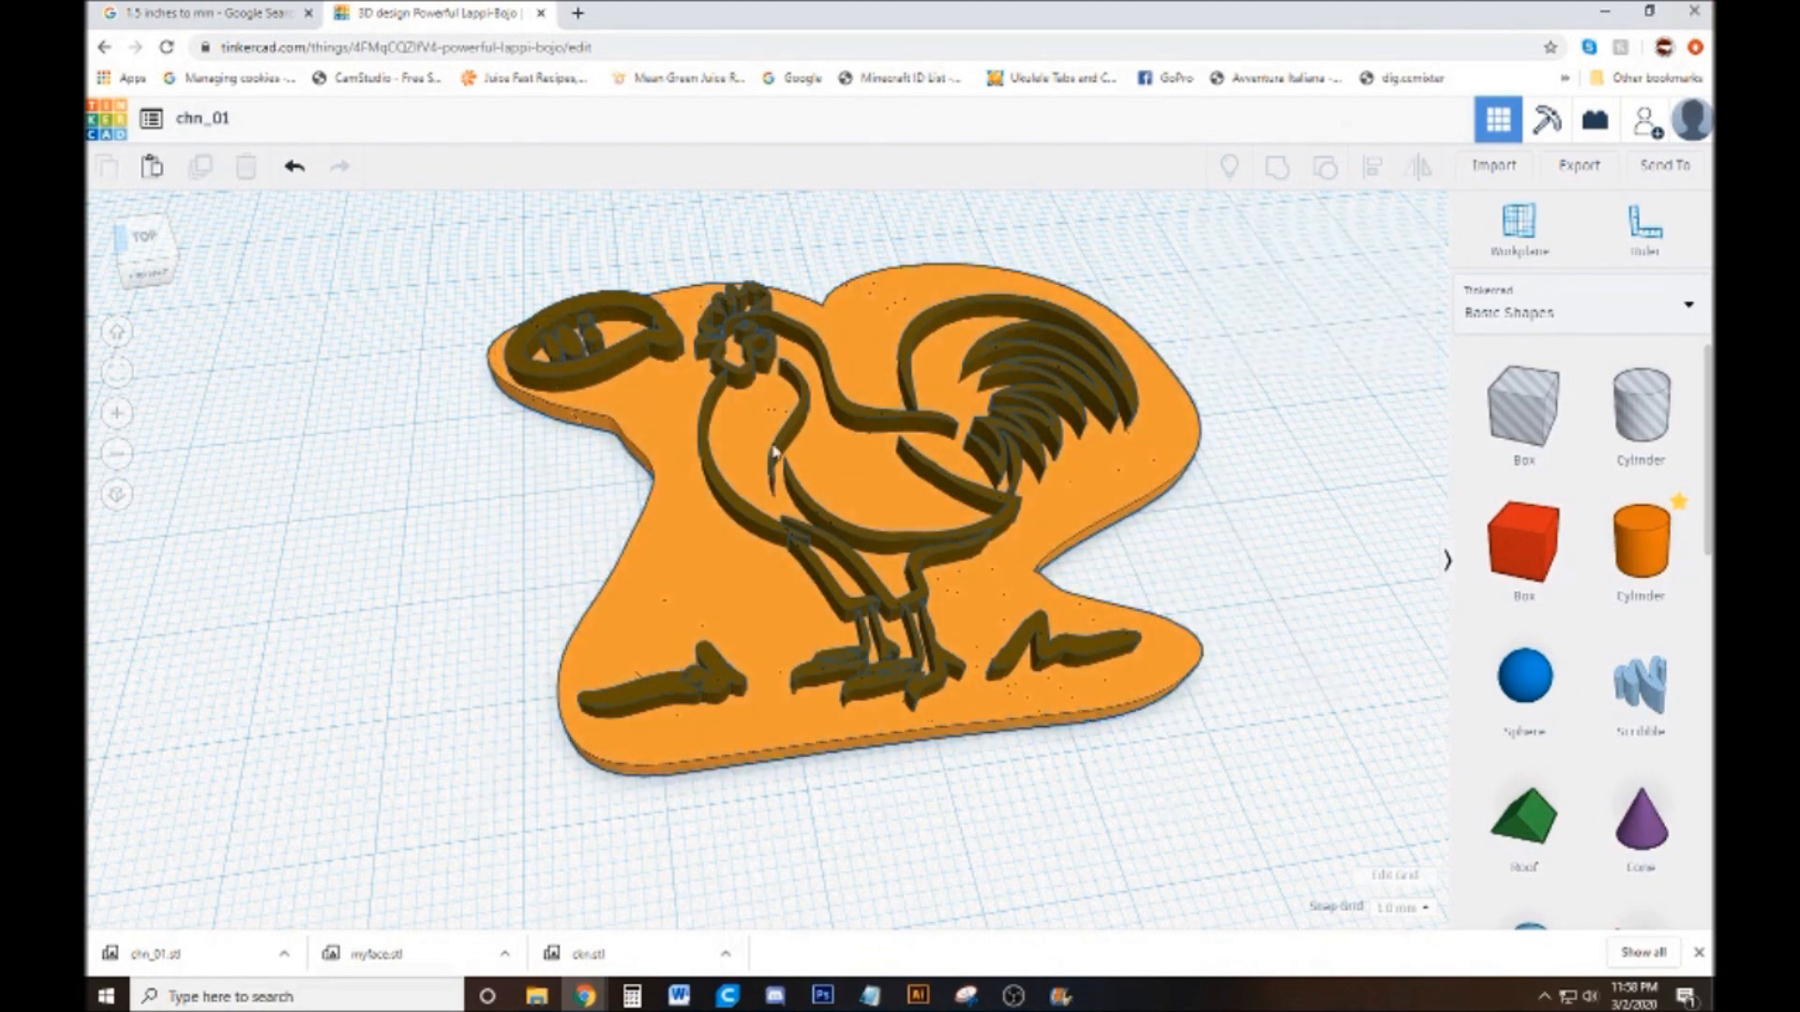
left_click(874, 422)
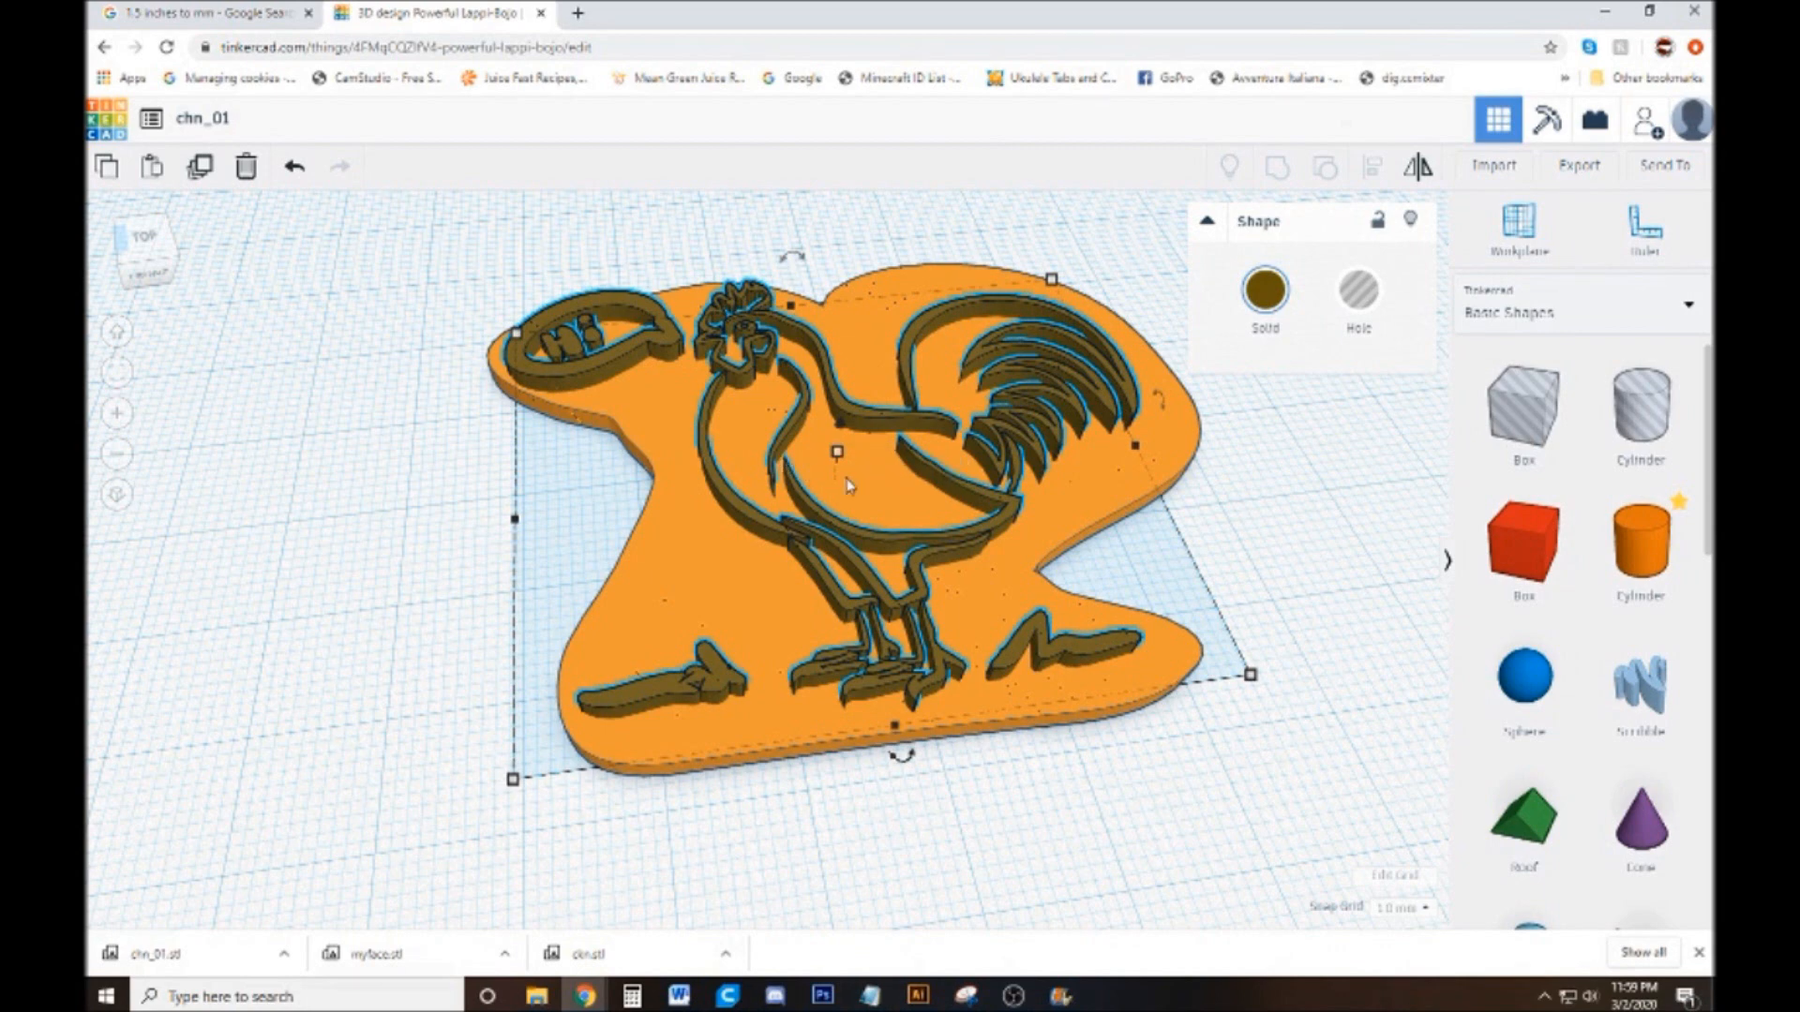
mouse_move(839, 463)
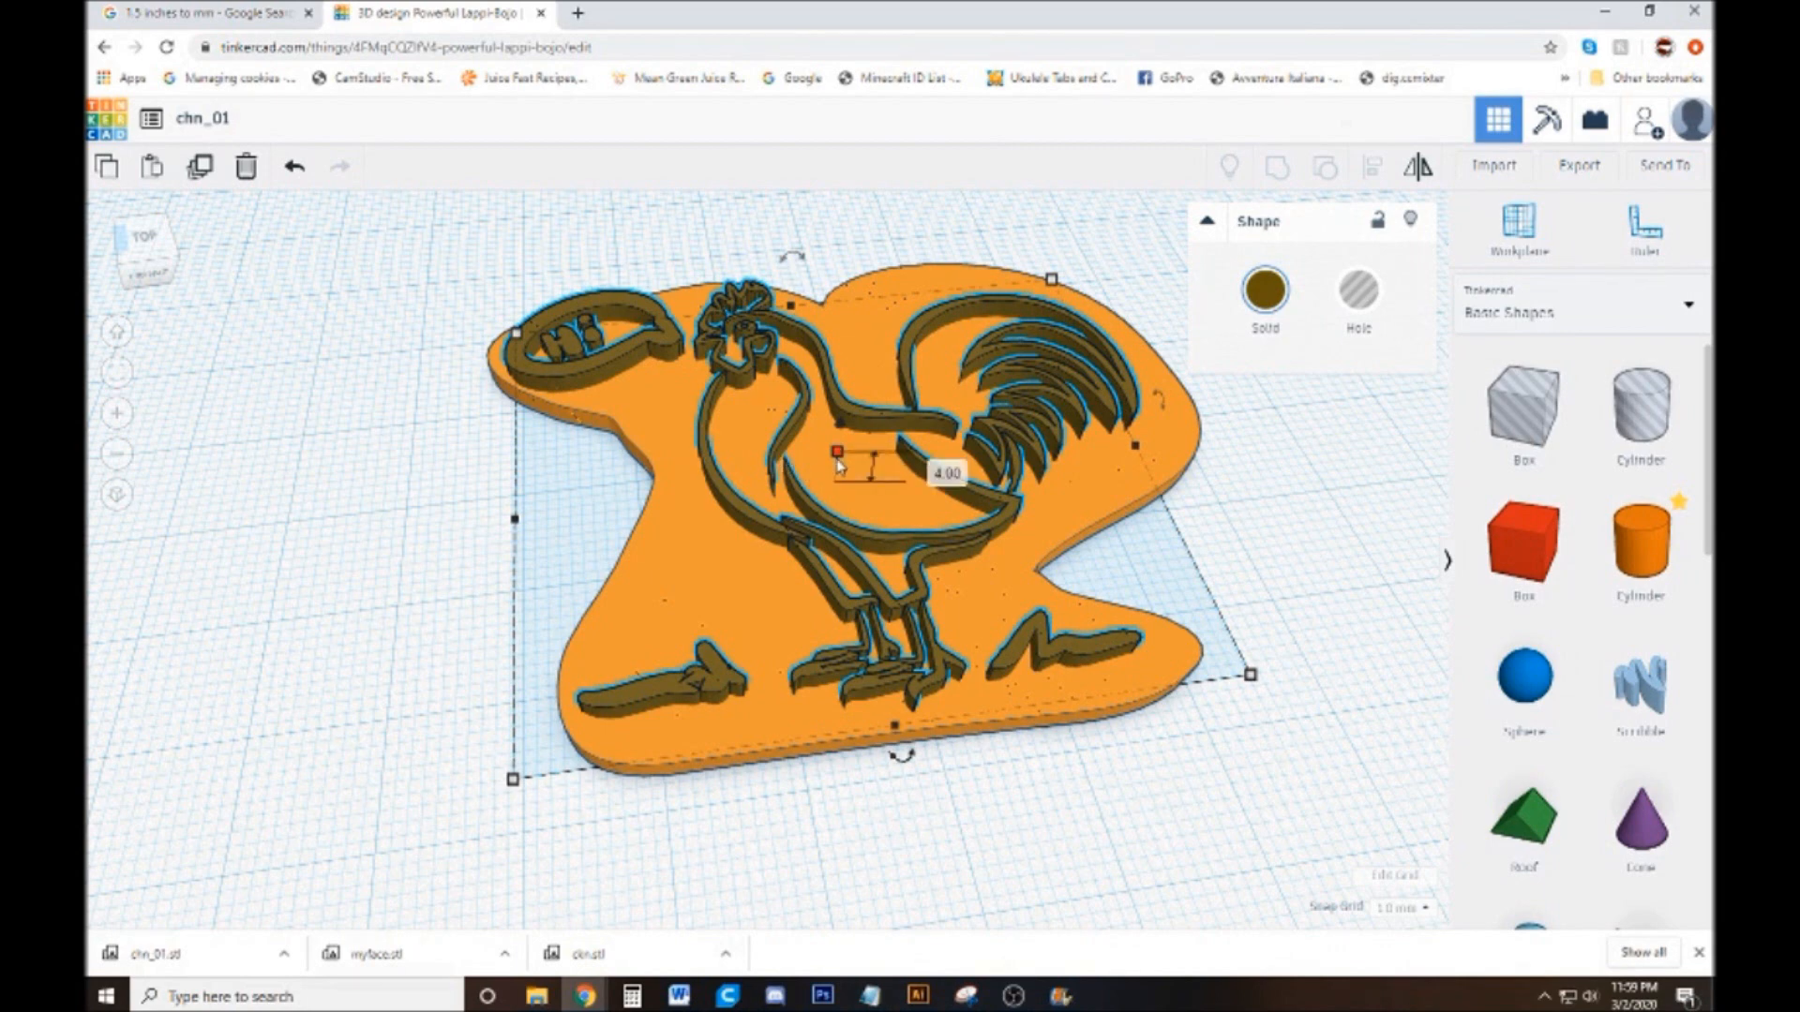
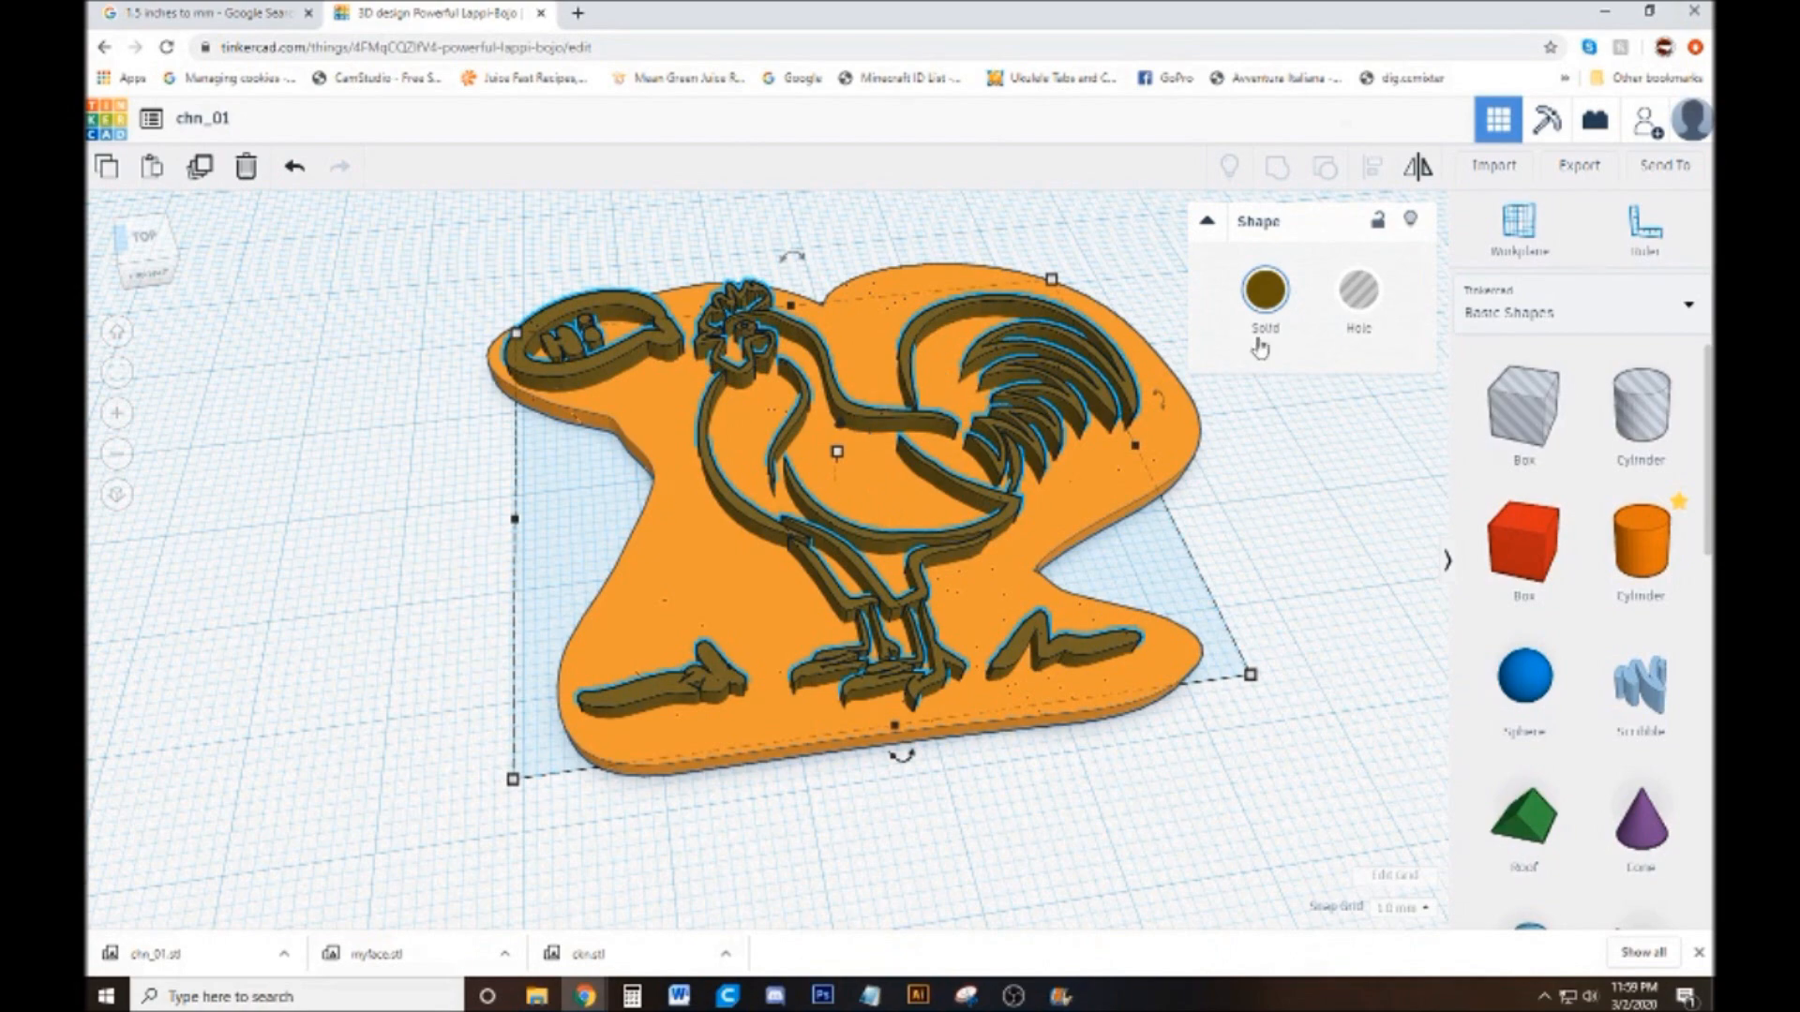
Rename the second rooster stamp design as chn_02
left_click(1273, 571)
left_click_drag(1273, 572, 717, 351)
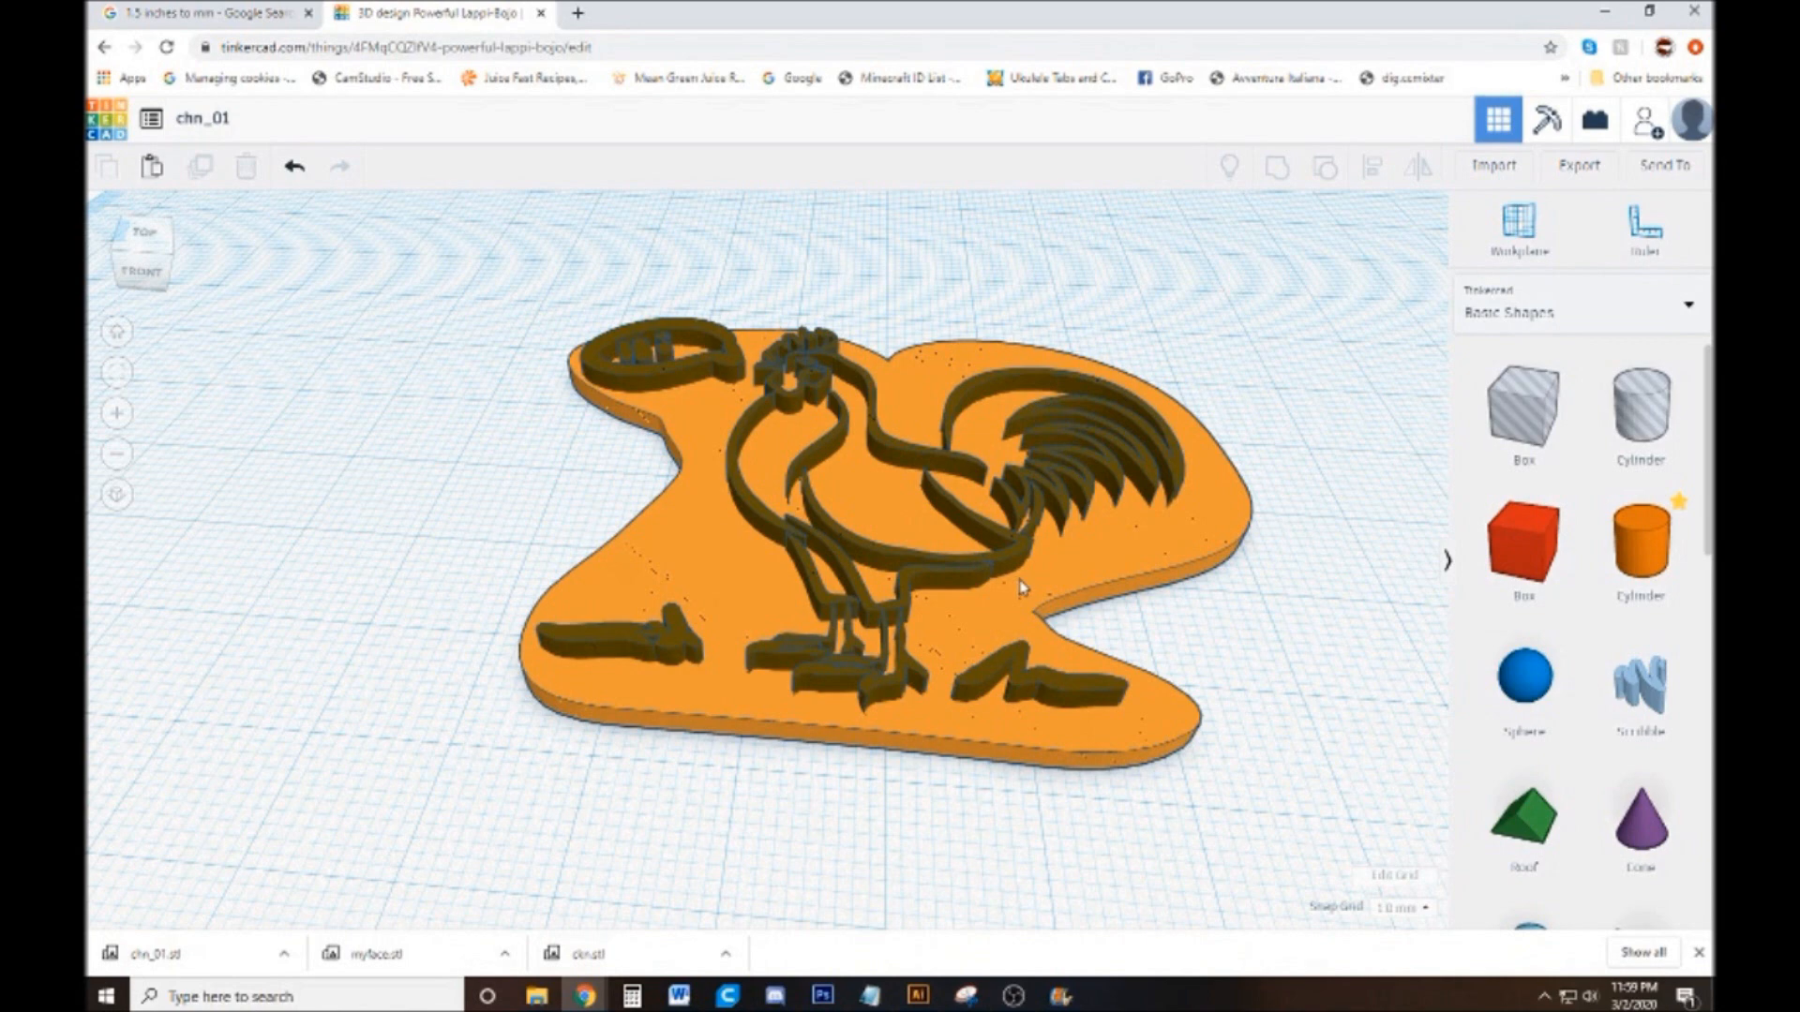
left_click_drag(1295, 651, 1333, 641)
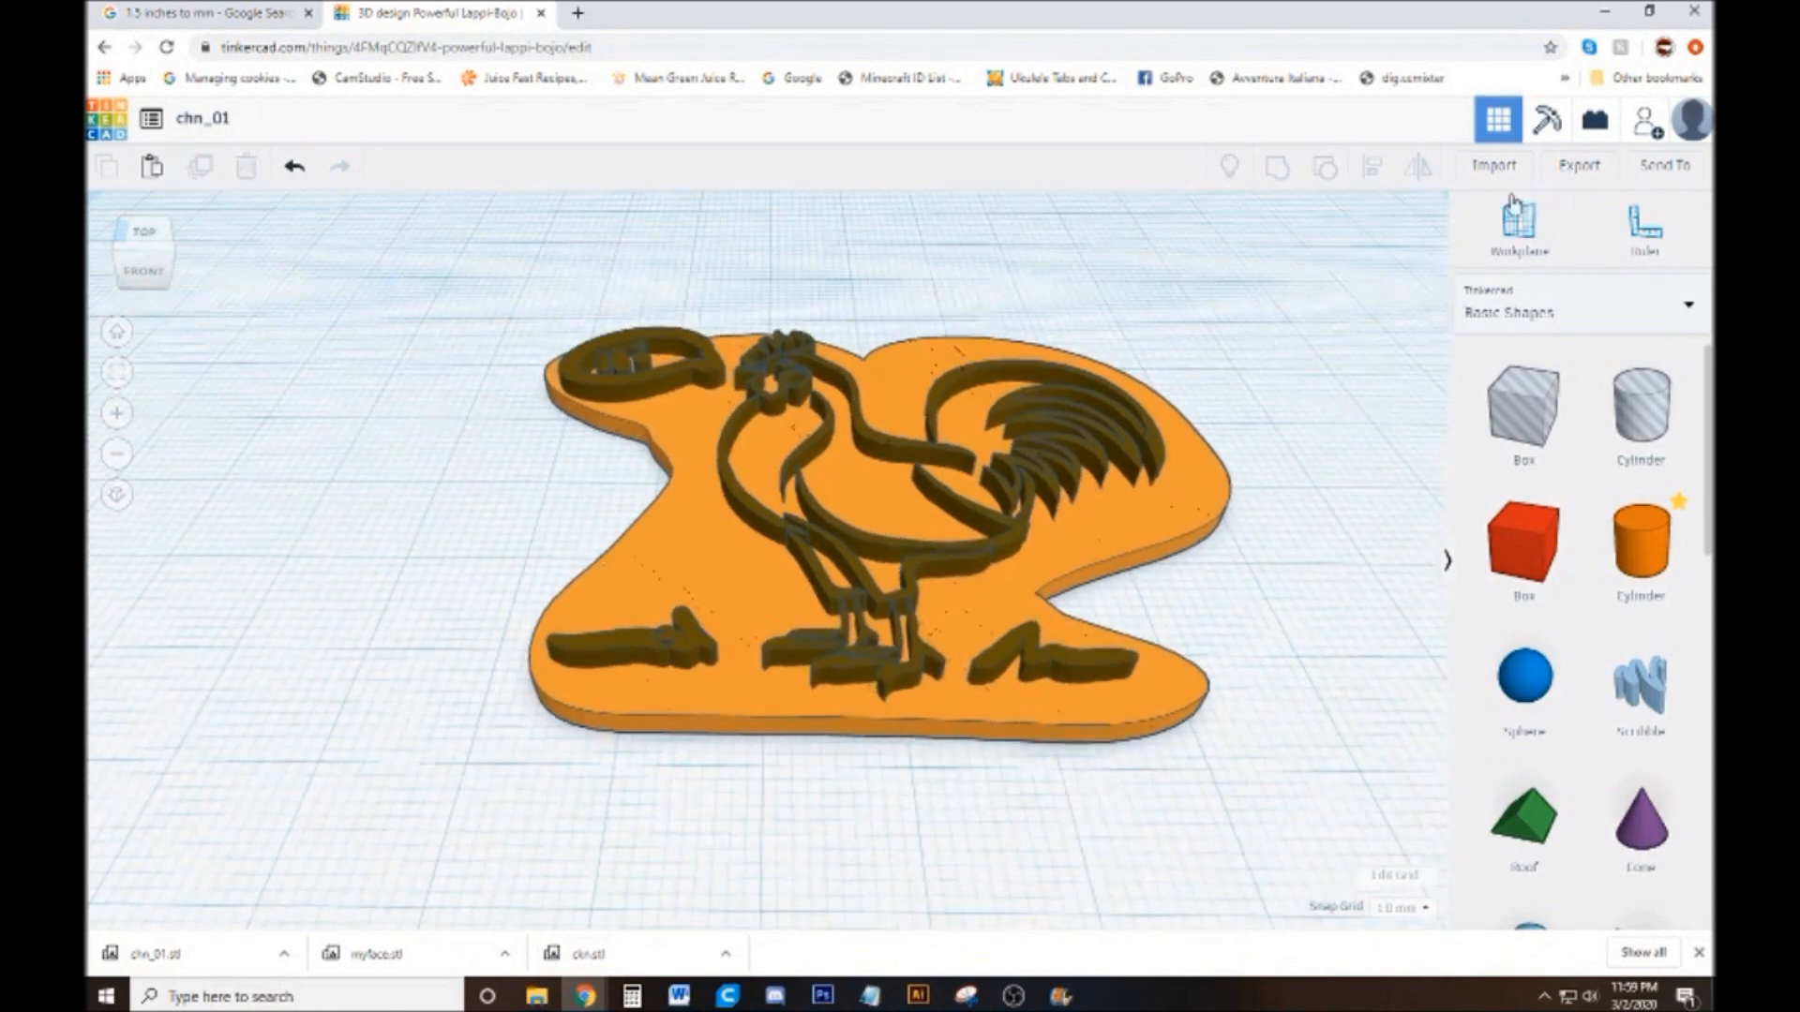
left_click(239, 123)
key("End")
key("BackSpace")
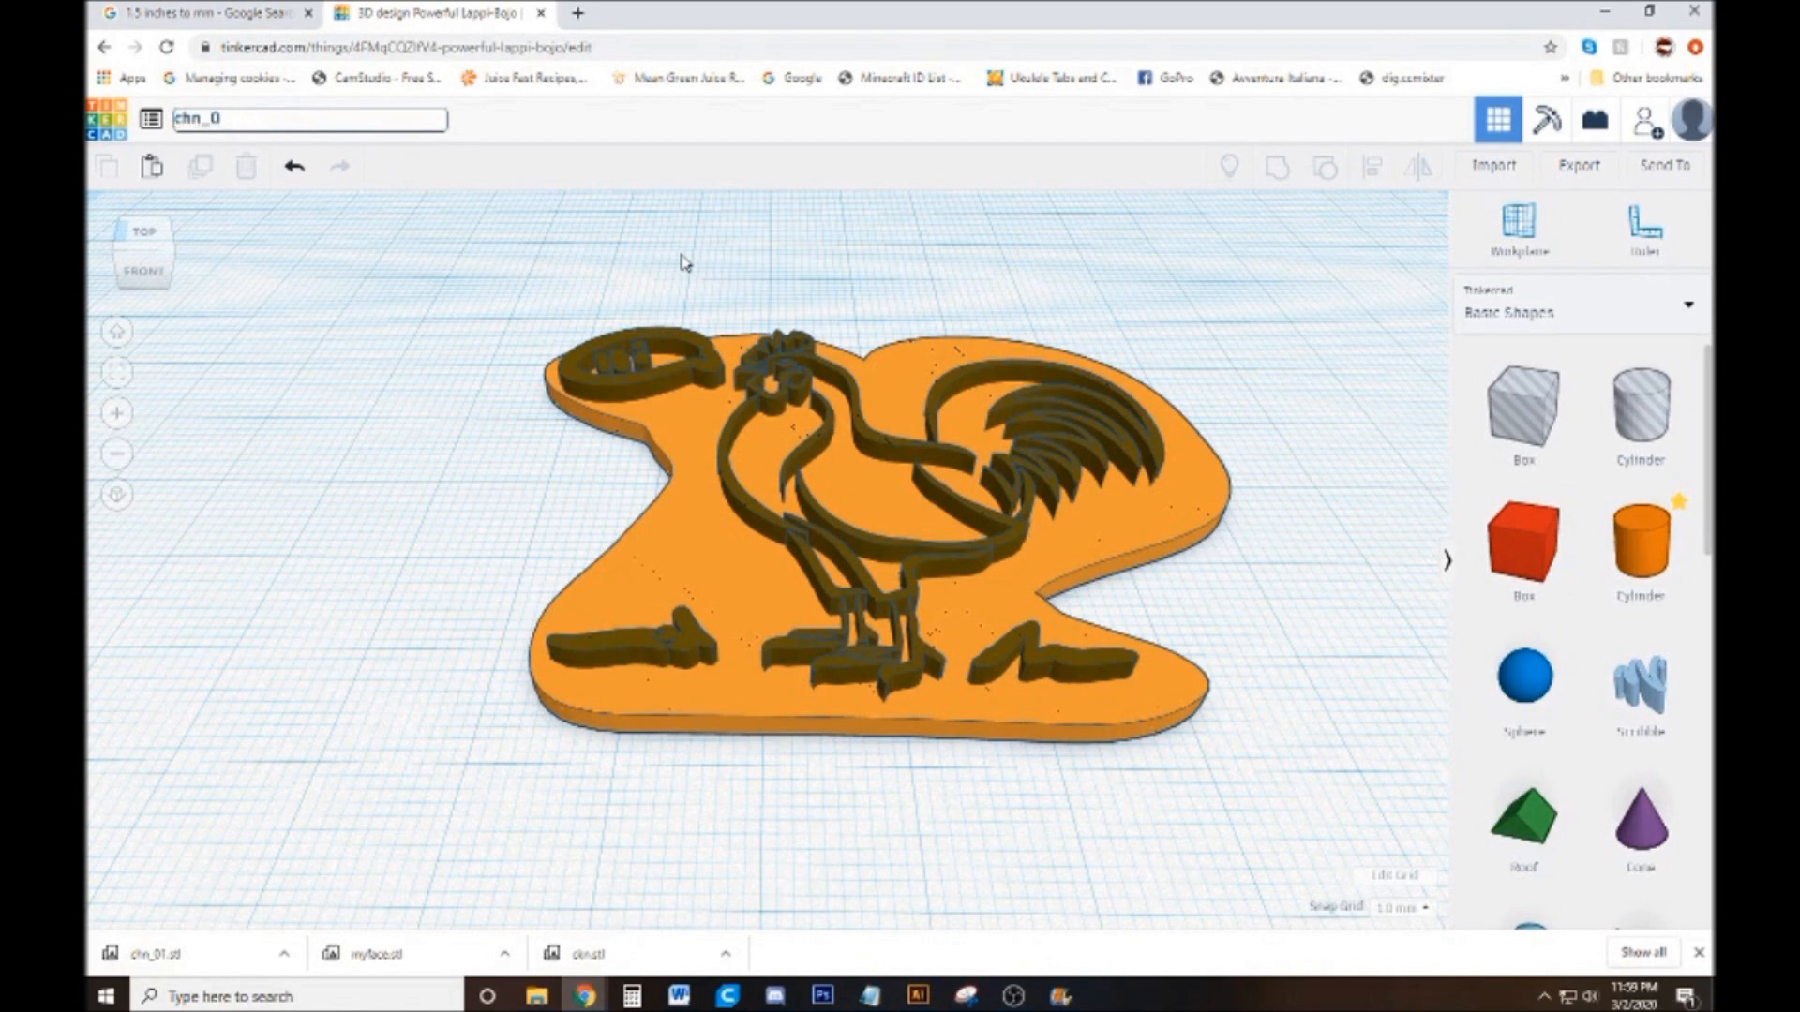
Export everything in the chn_02 design as an STL file for 3D printing
left_click_drag(1050, 851, 1077, 941)
left_click(1580, 166)
left_click(1580, 167)
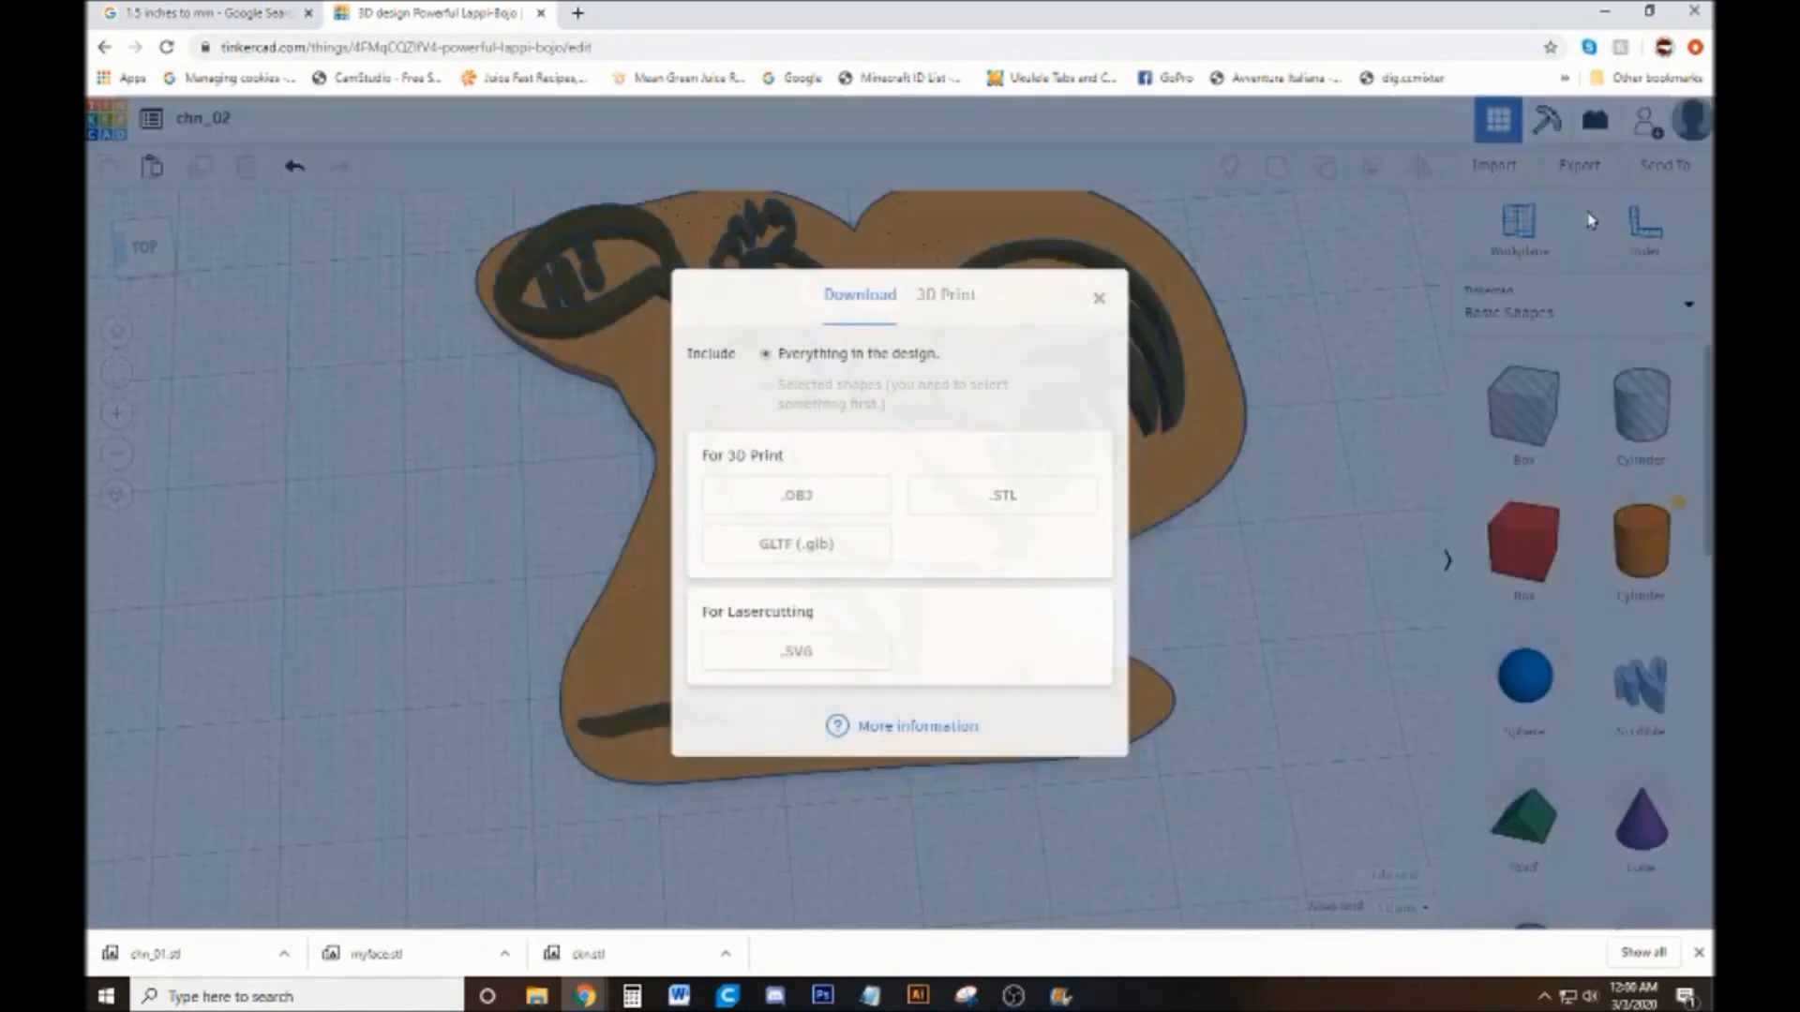
left_click(1019, 500)
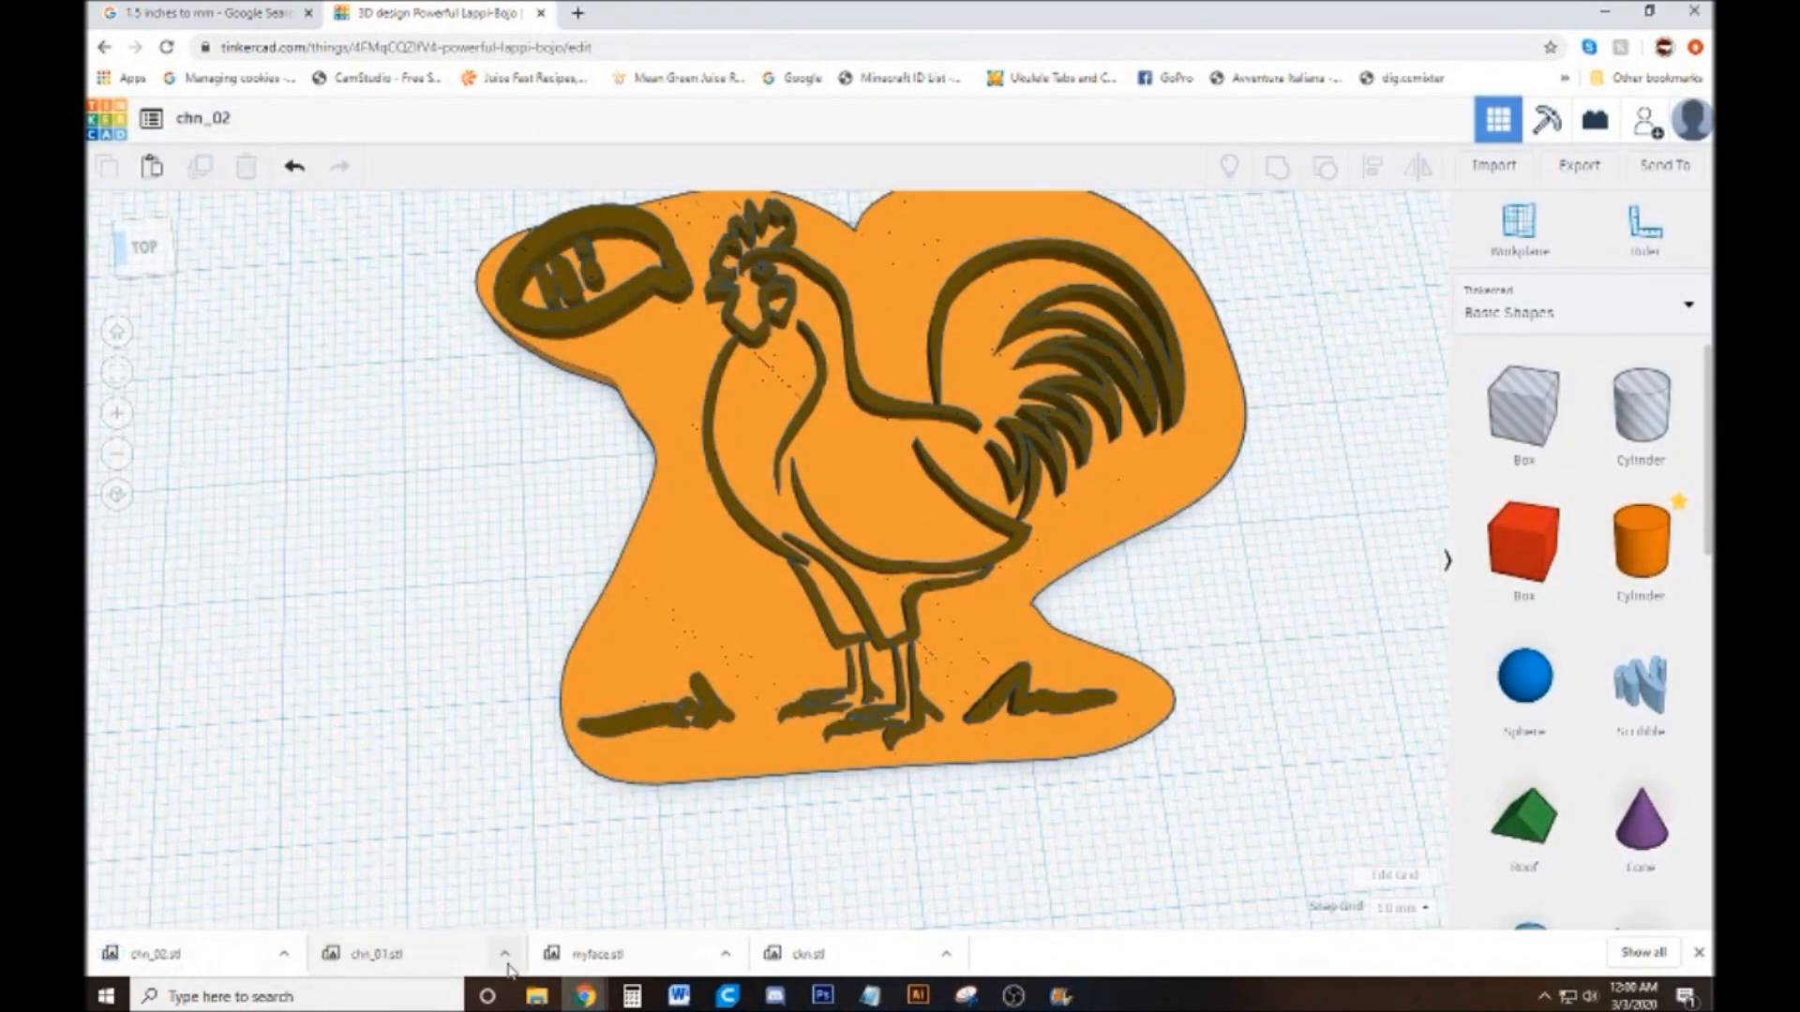
Show the downloaded STL files in their folder and open chn_01.stl
left_click(504, 953)
left_click(557, 887)
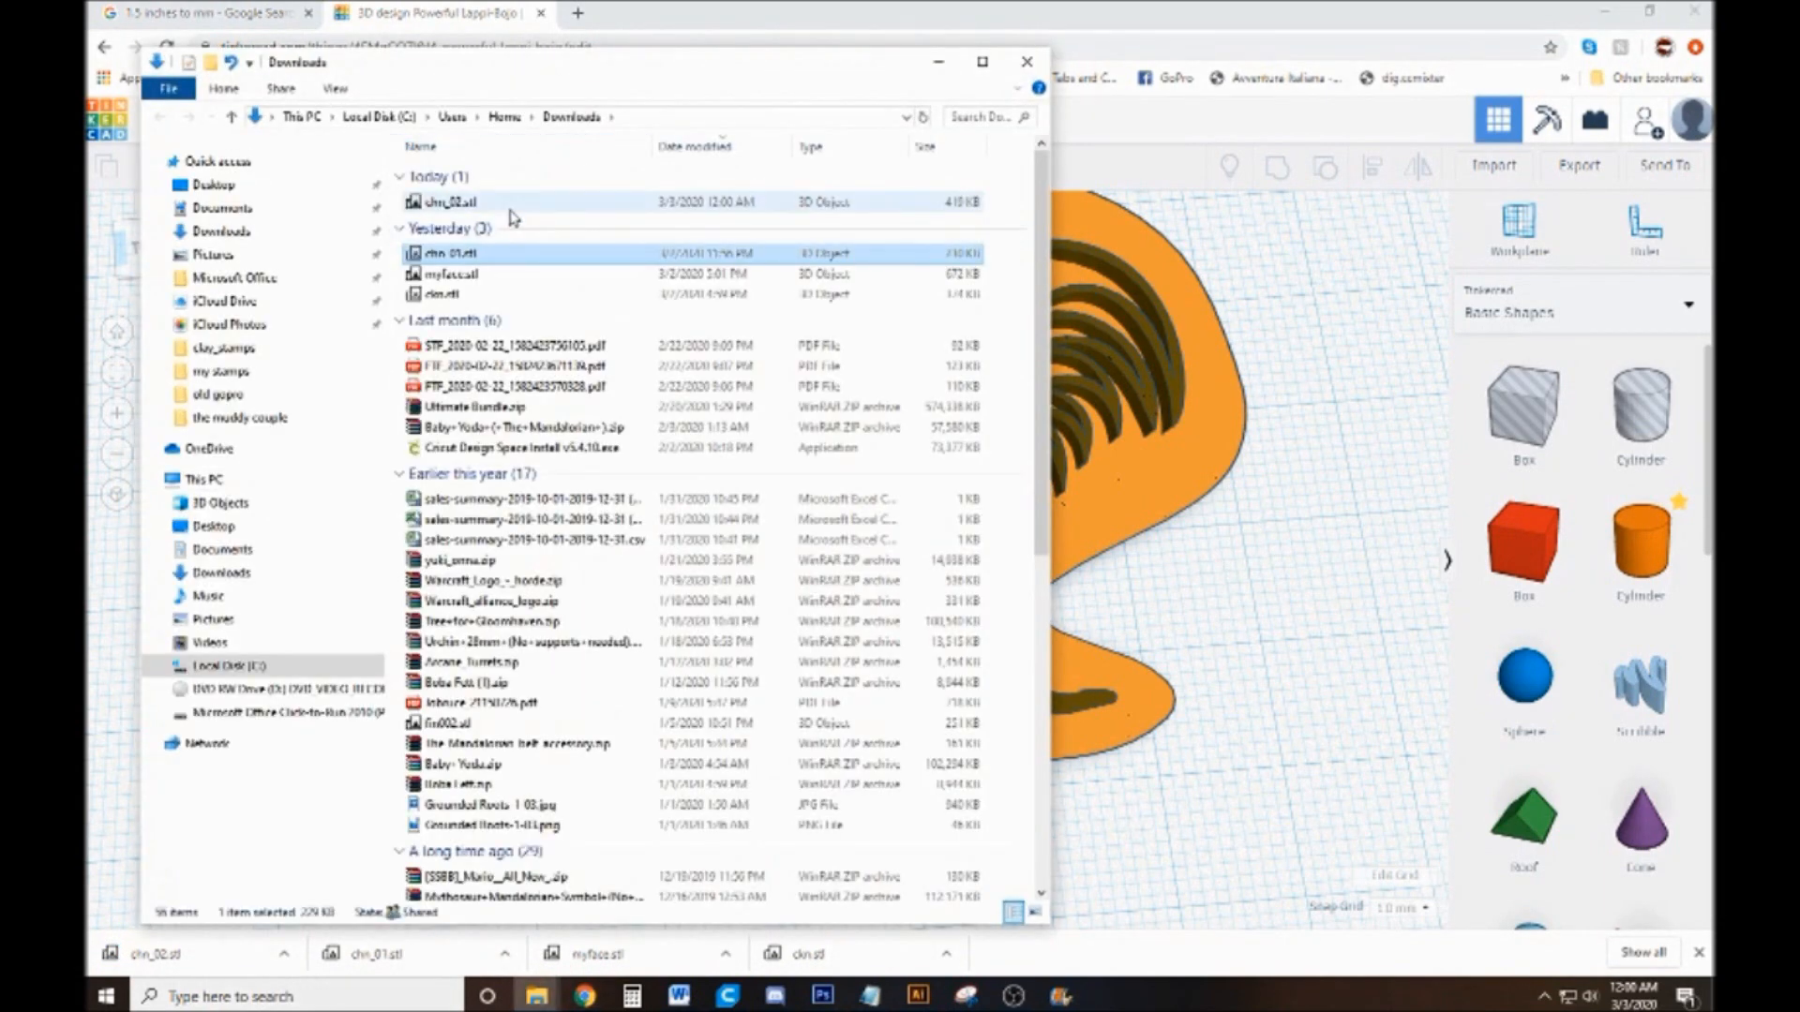
double_click(486, 255)
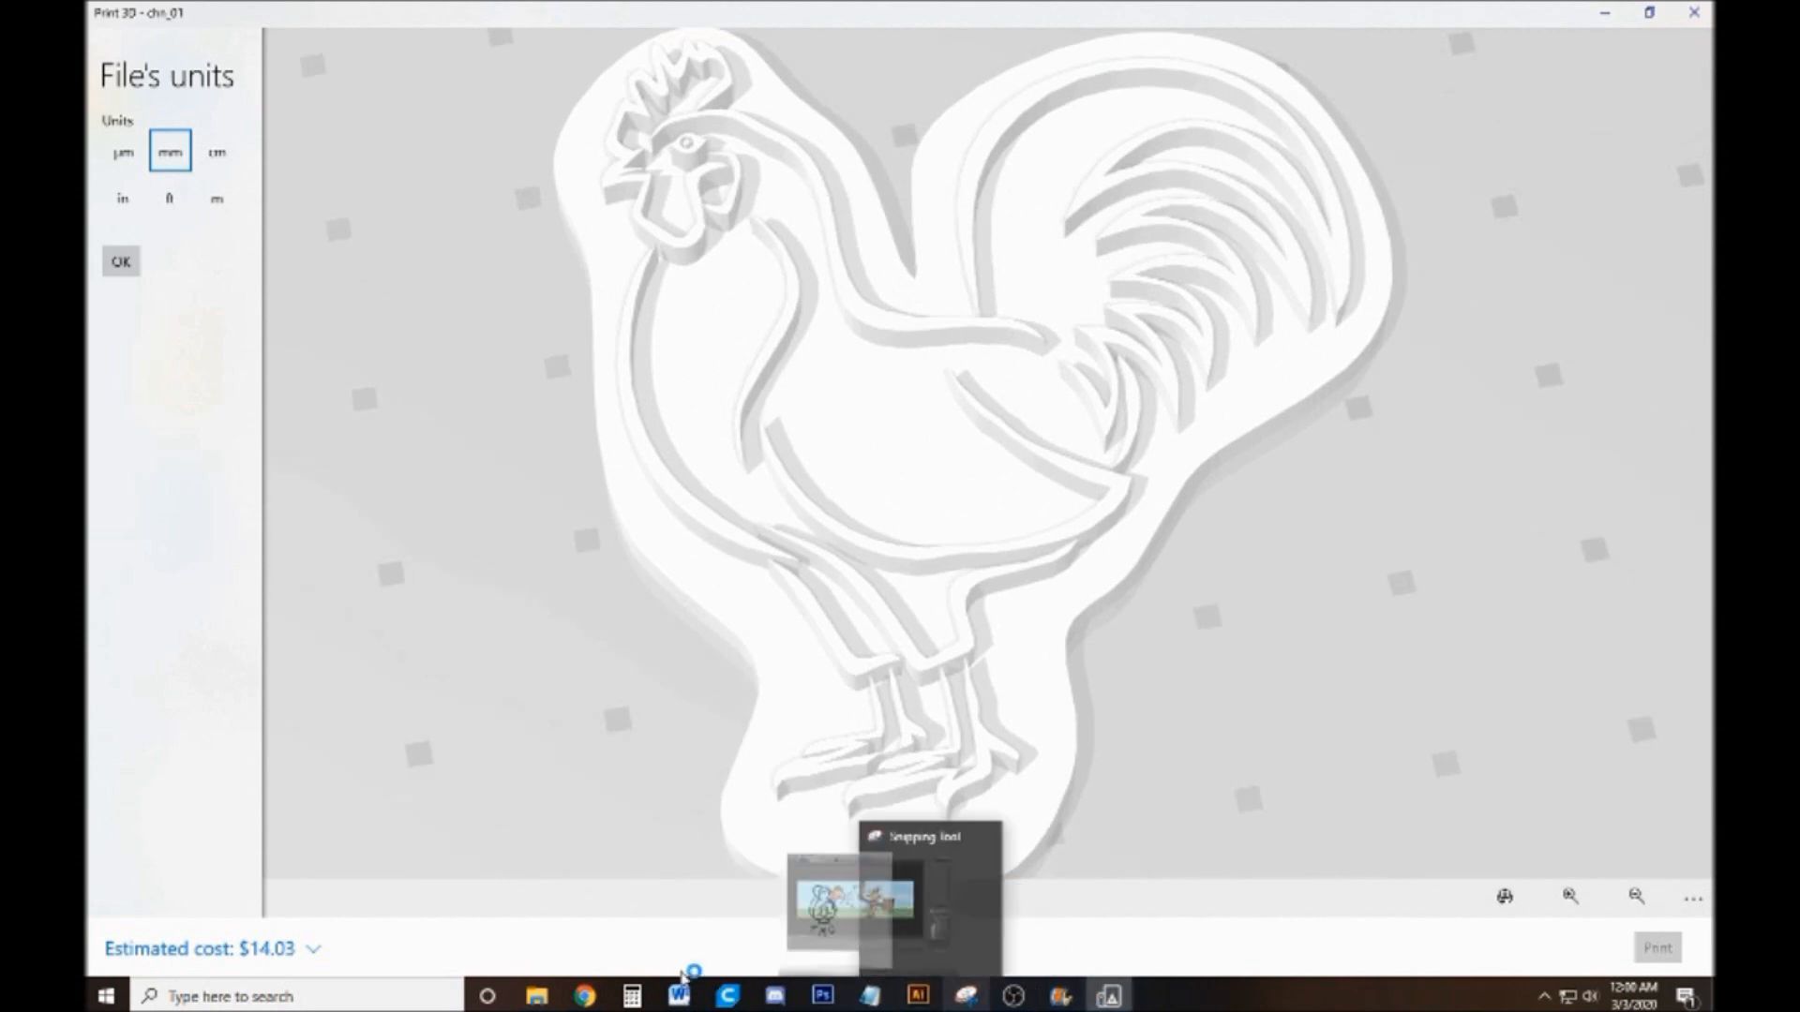
Switch to Ultimaker Cura, delete the round stamp from the build plate, and close the print settings
mouse_move(729, 1000)
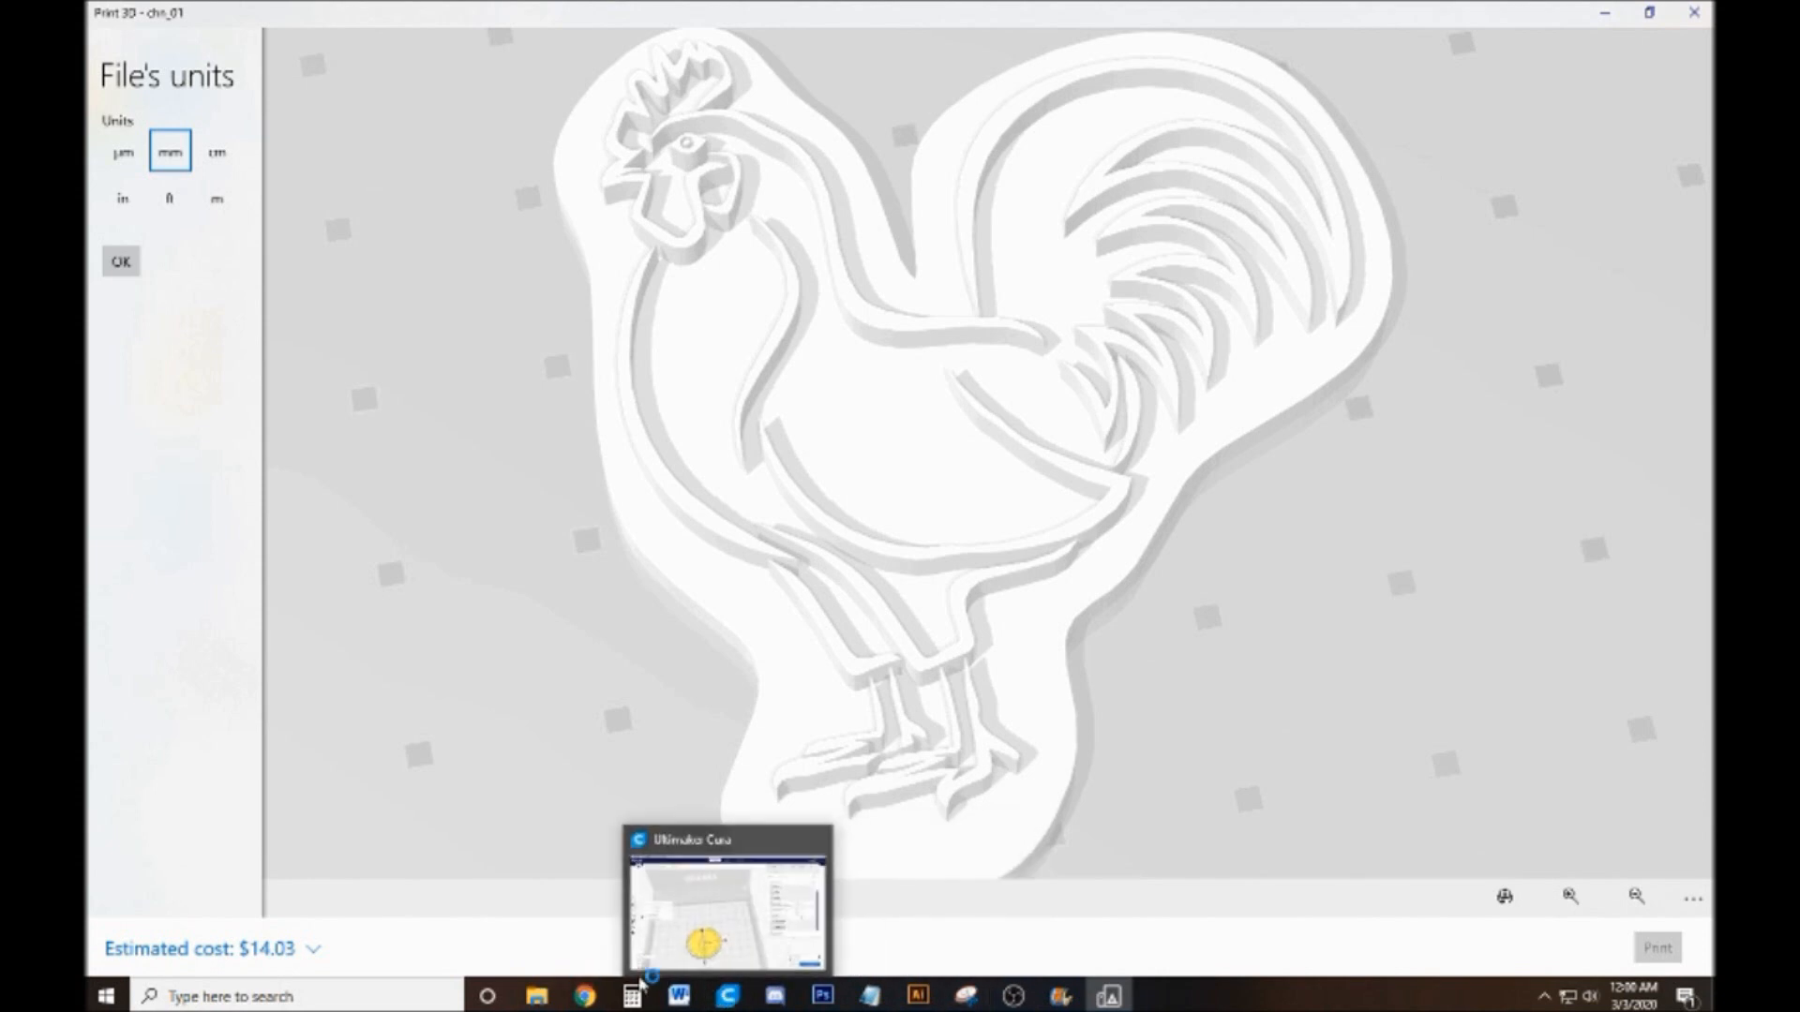
left_click(728, 997)
scroll(986, 477, "up", 3)
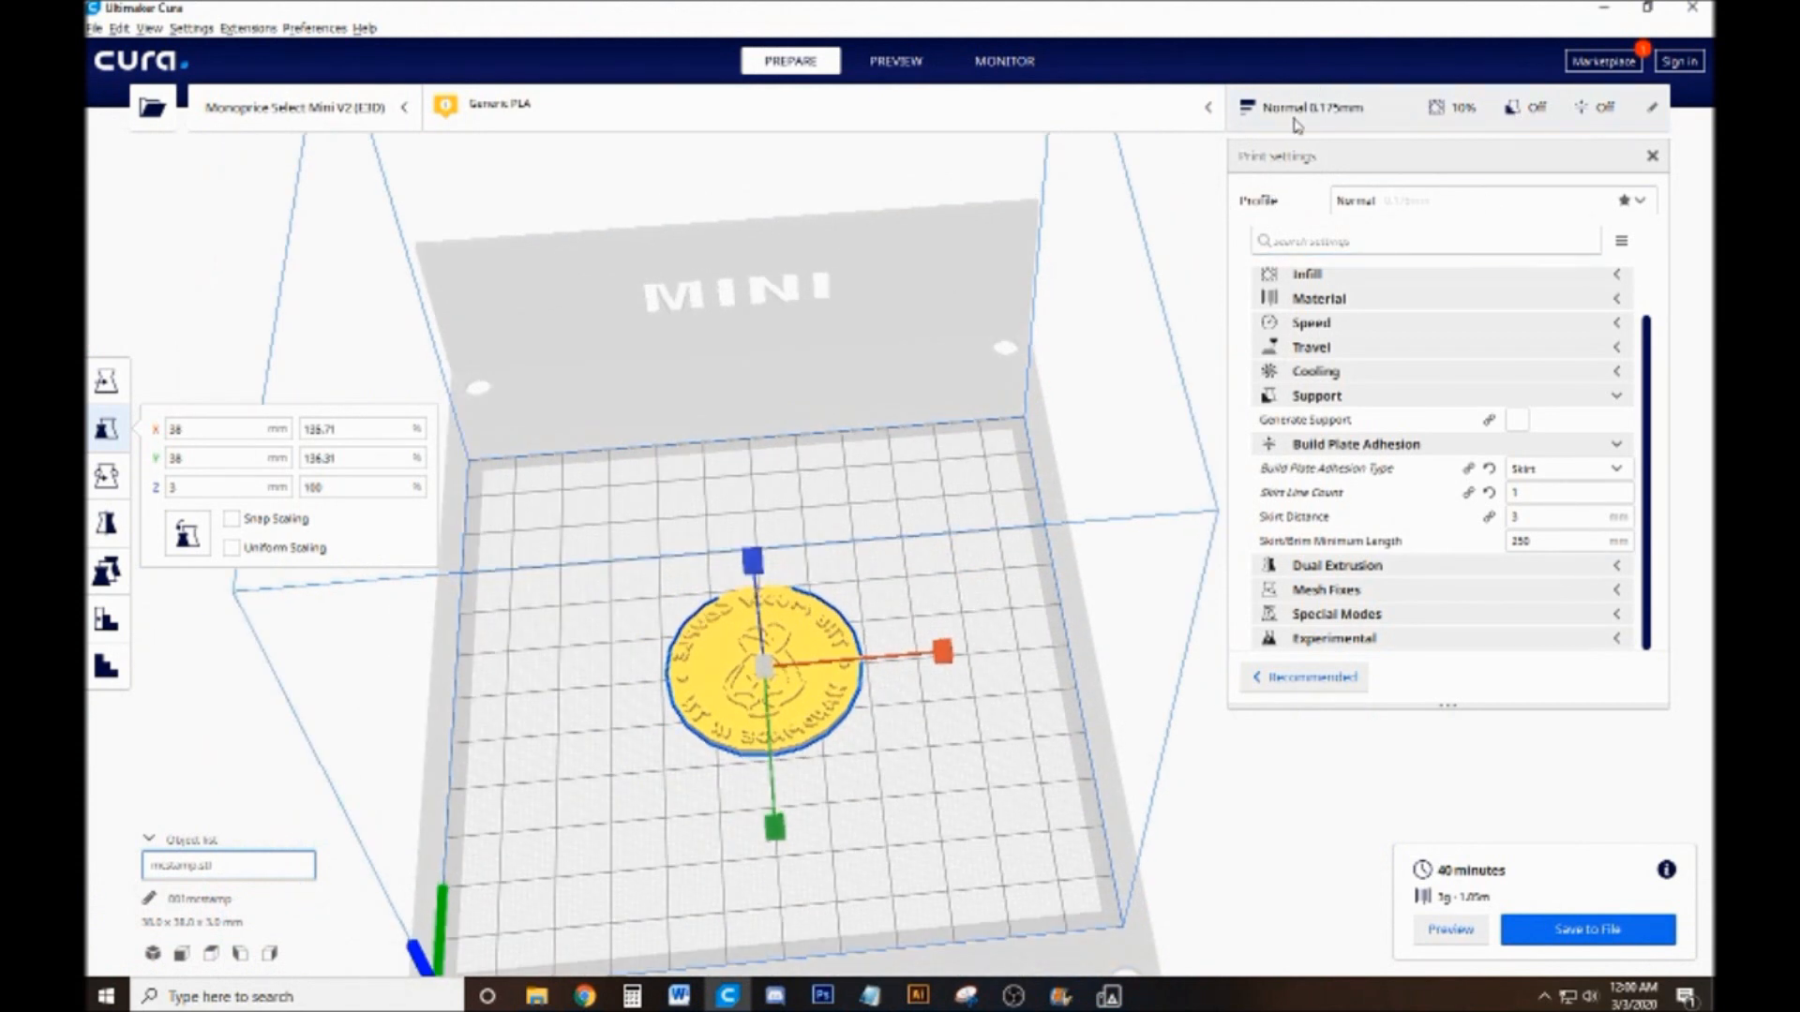
left_click(961, 605)
left_click(776, 699)
key("Delete")
scroll(886, 729, "down", 2)
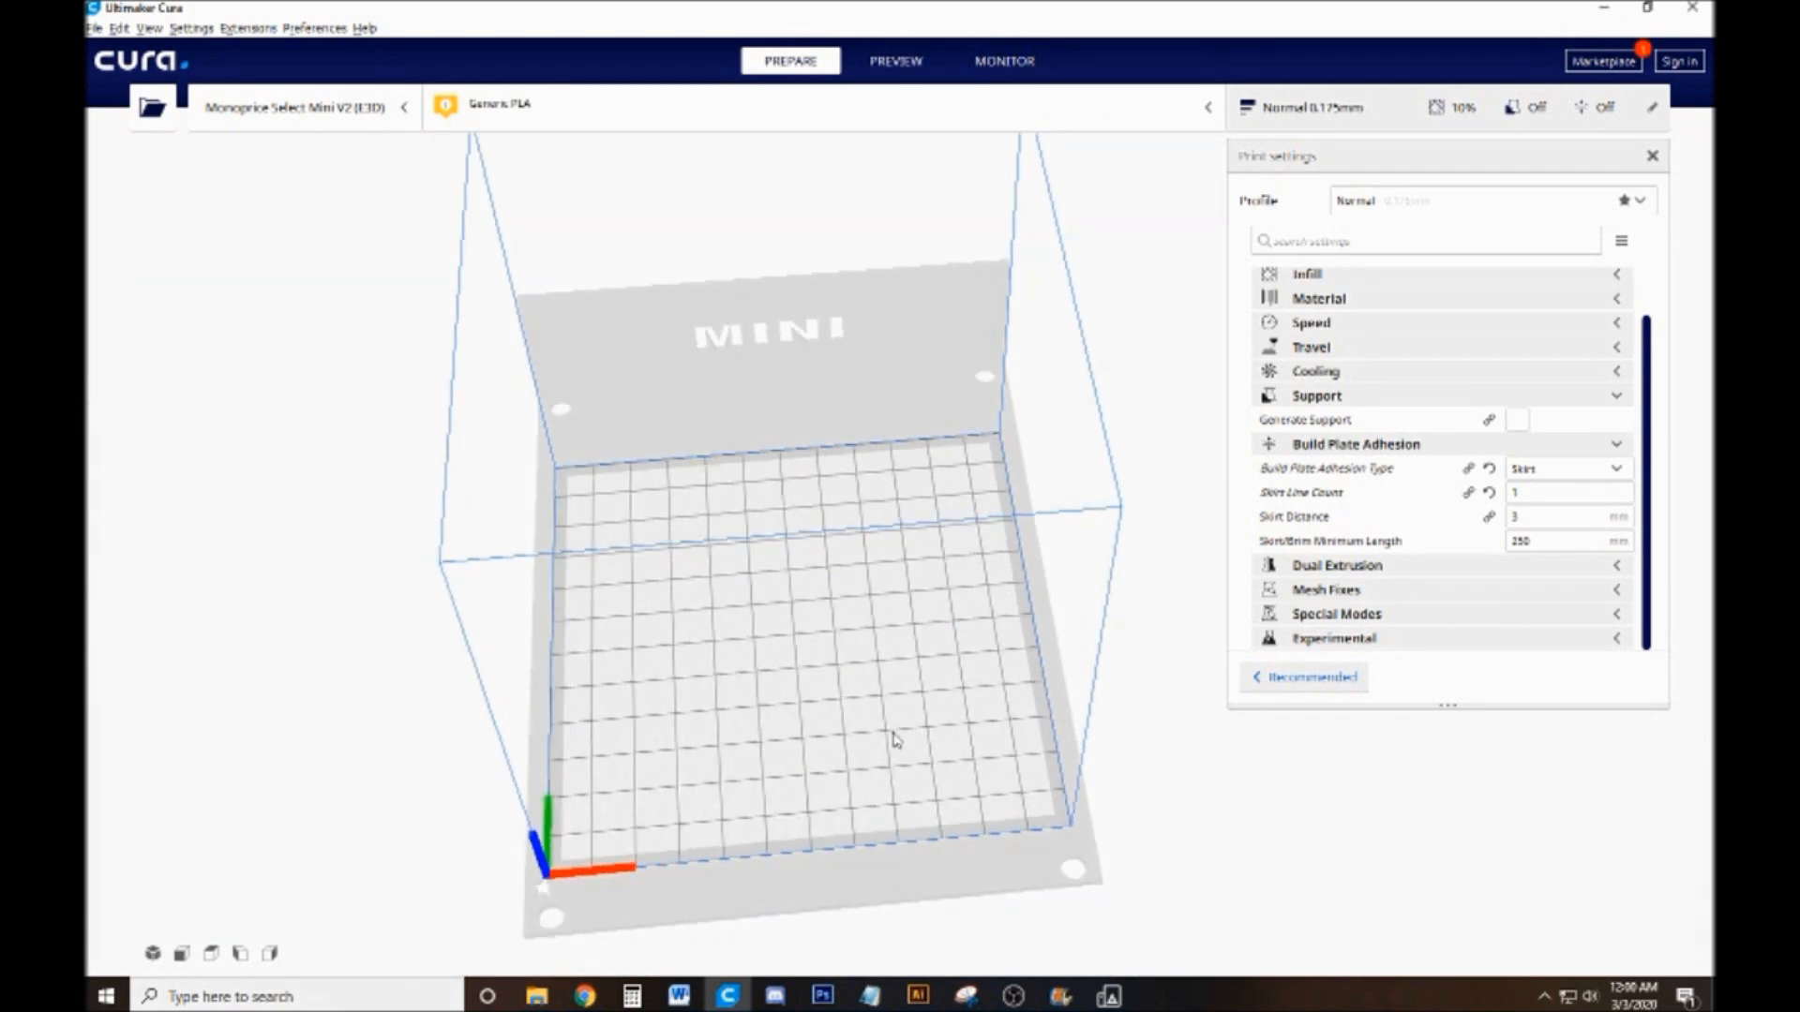
left_click_drag(932, 602, 975, 497)
left_click(1282, 108)
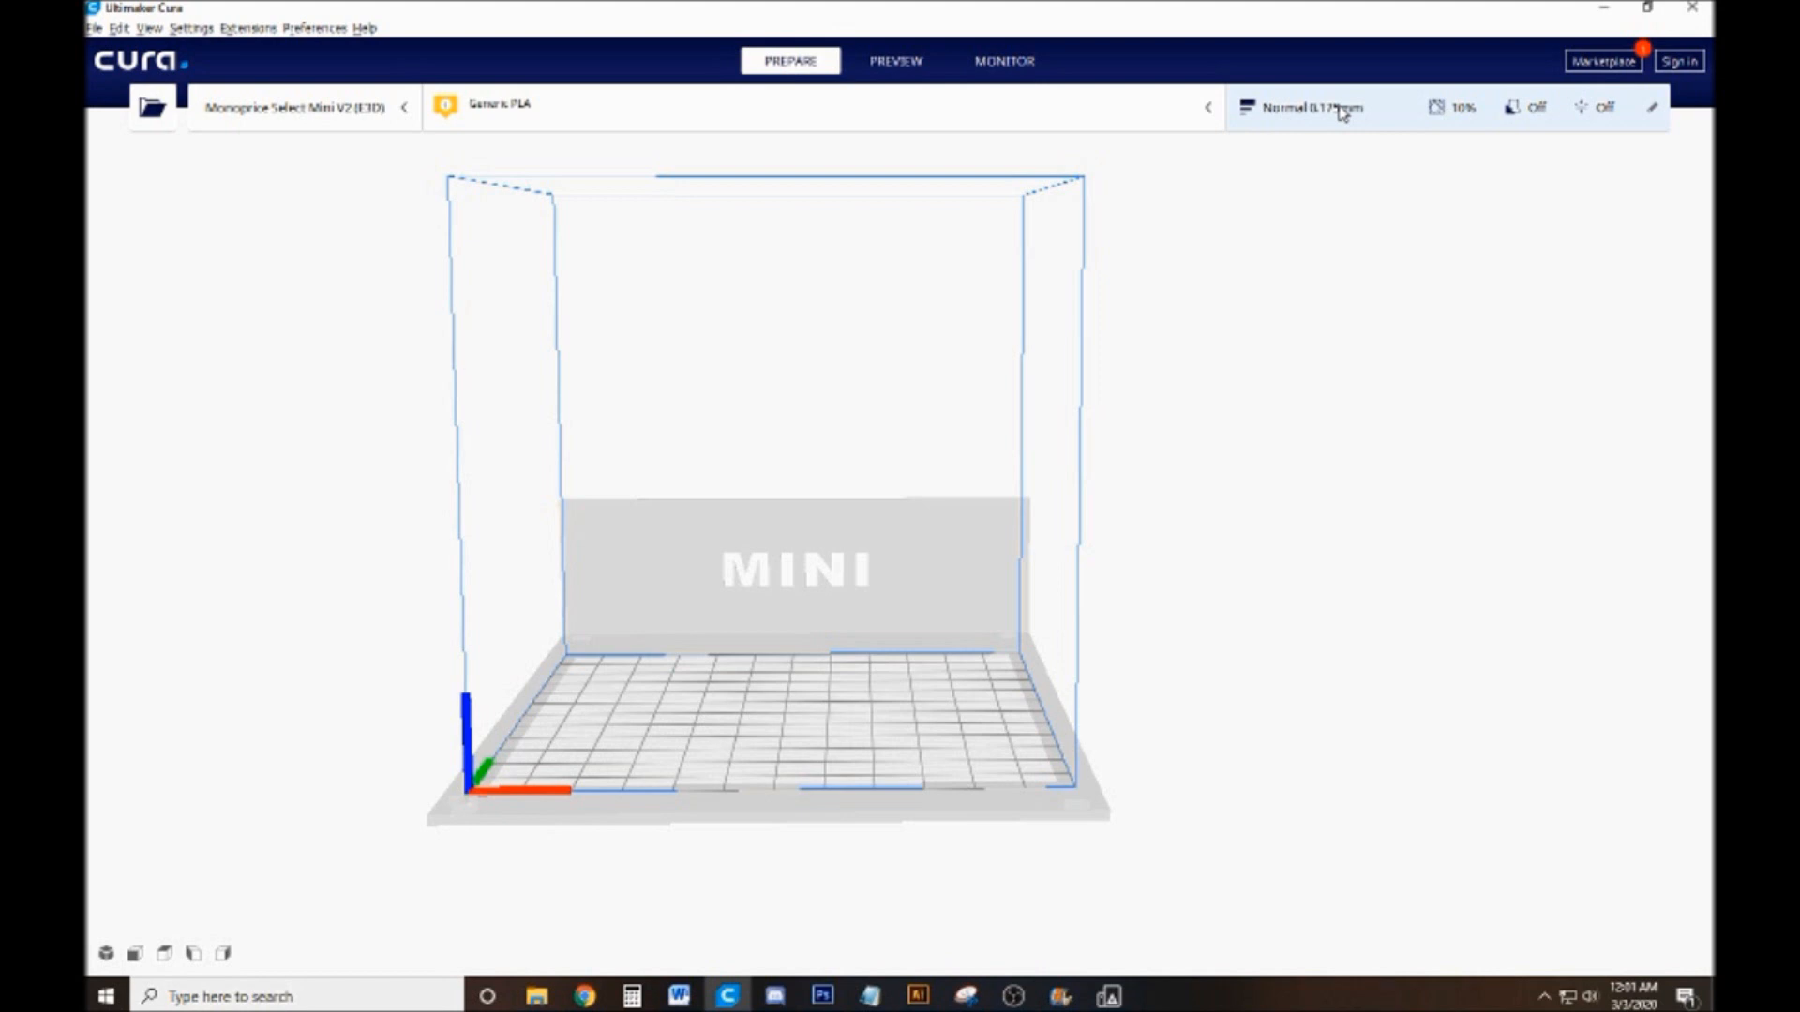
Open the my stamps folder in File Explorer and place the Downloads window beside it
left_click(536, 995)
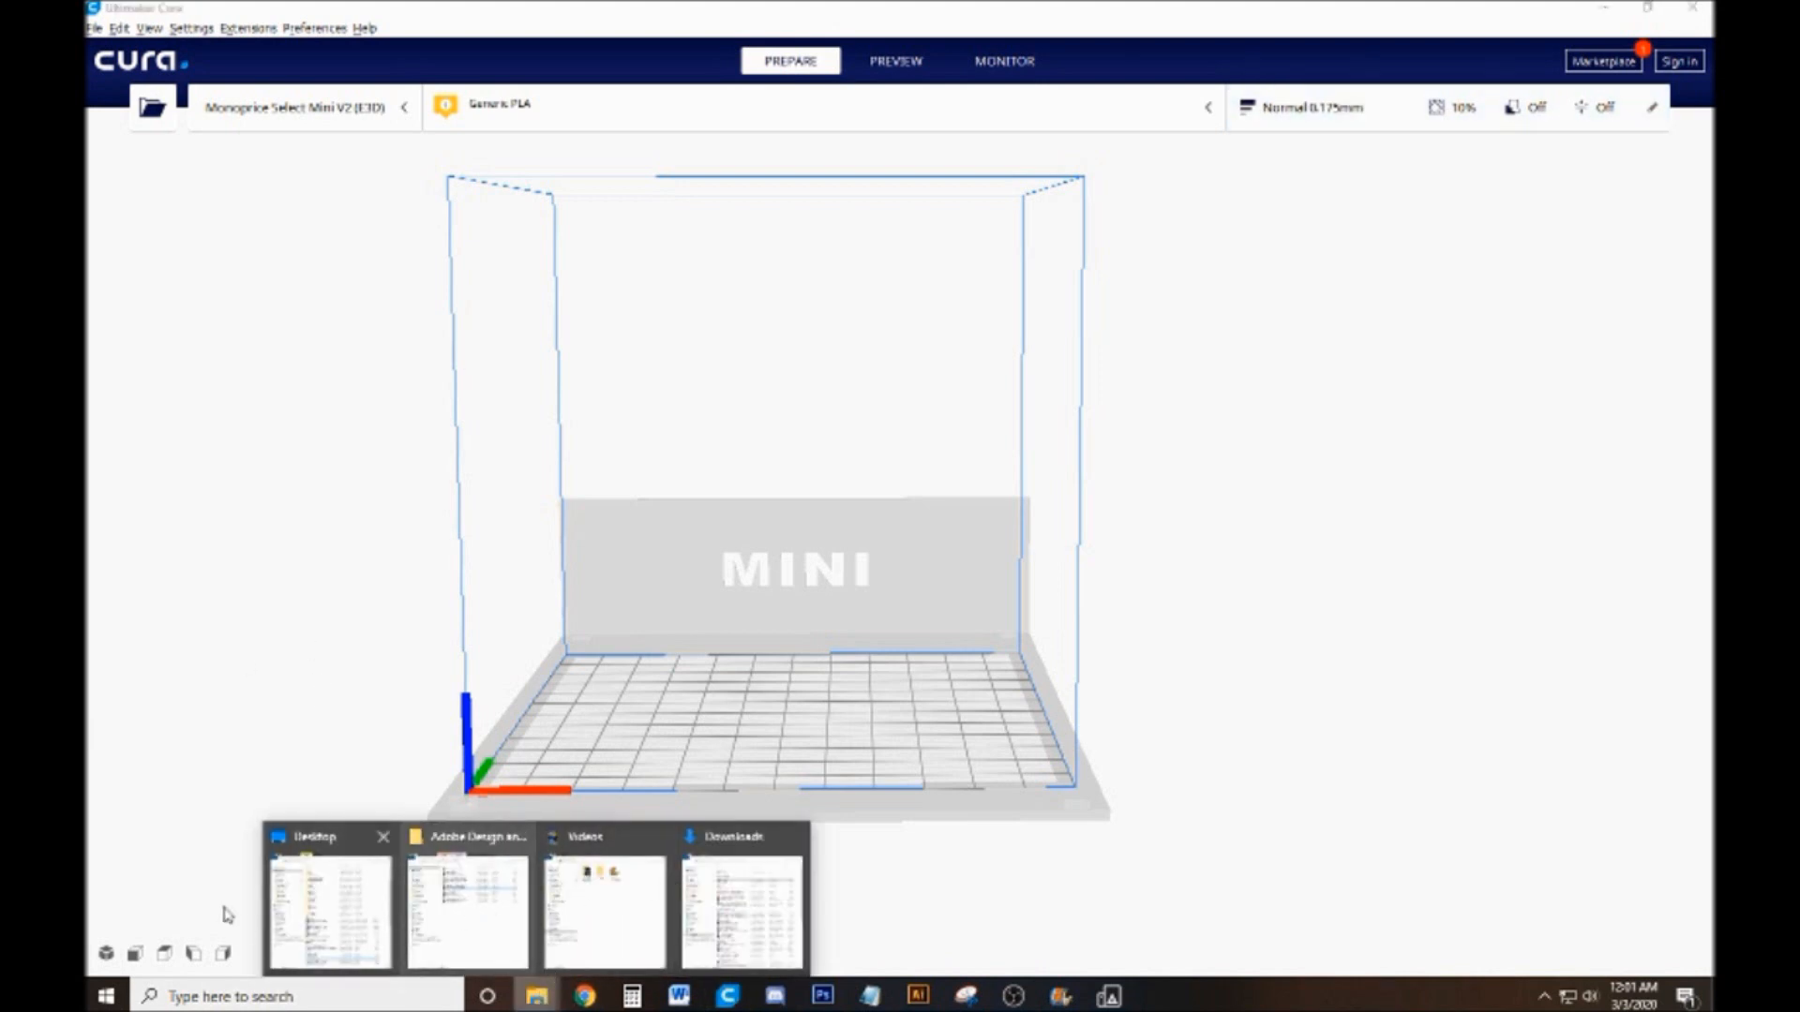
left_click(478, 912)
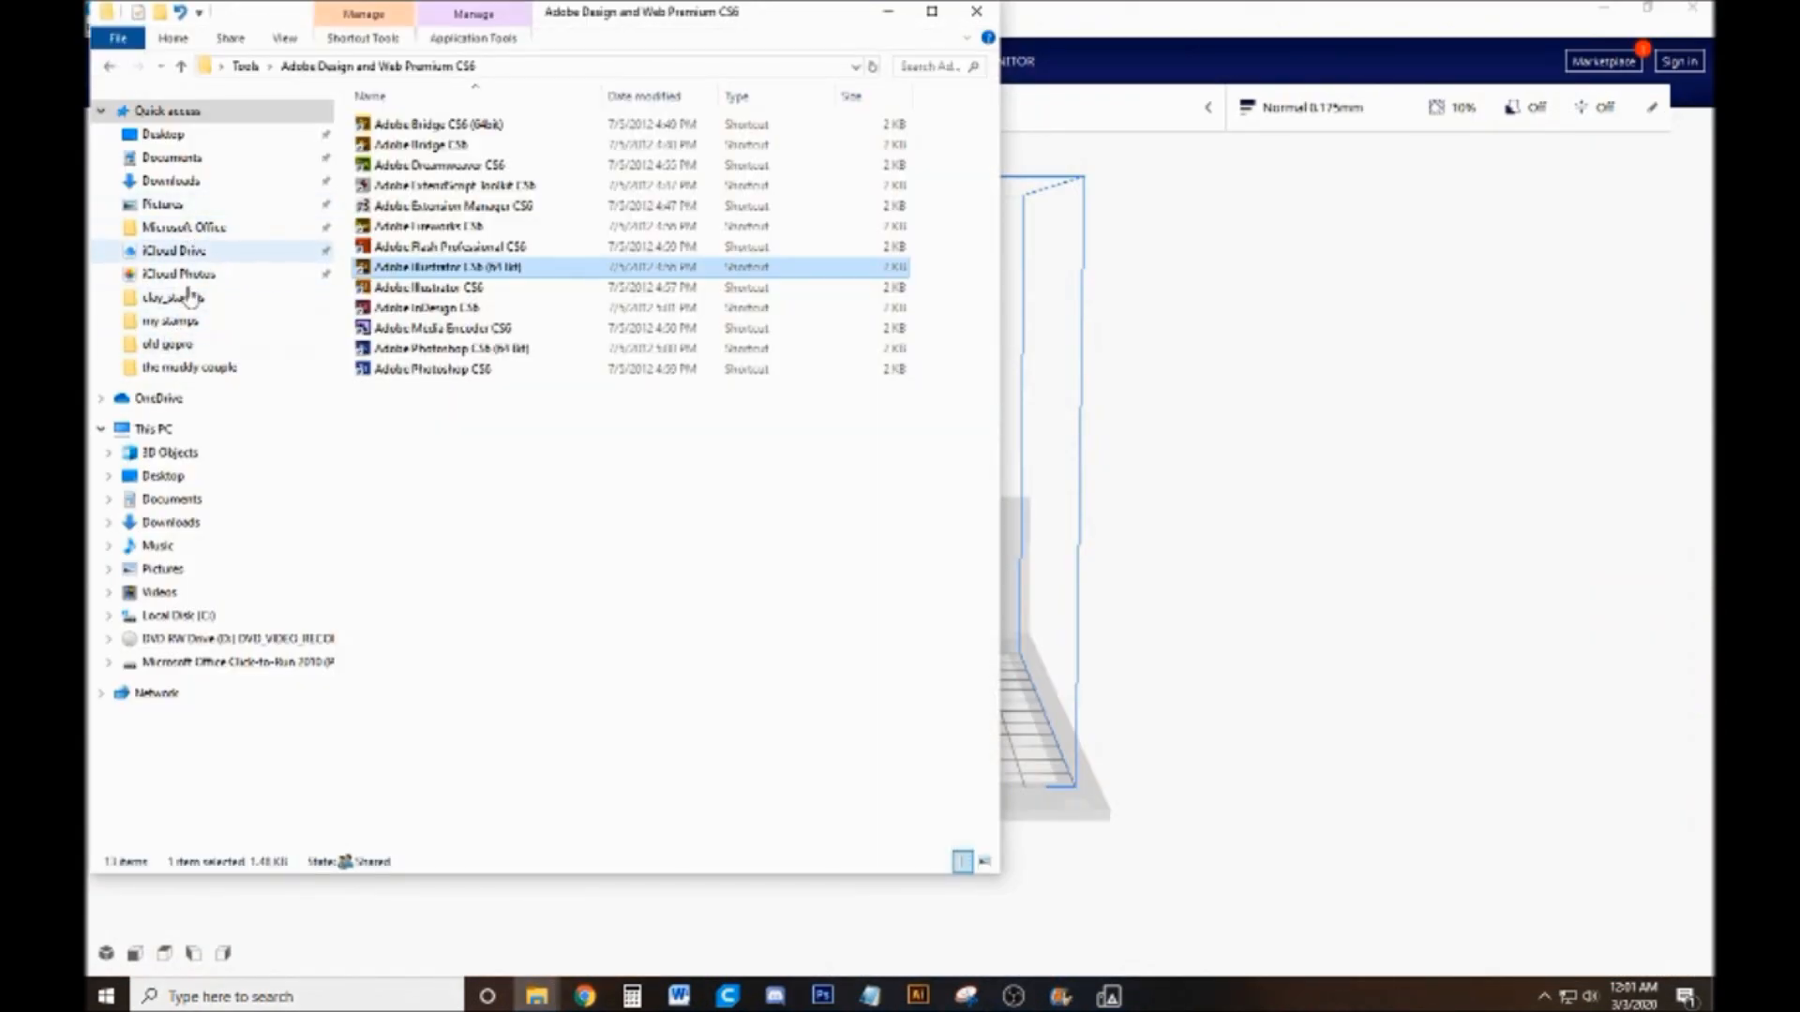
left_click(173, 320)
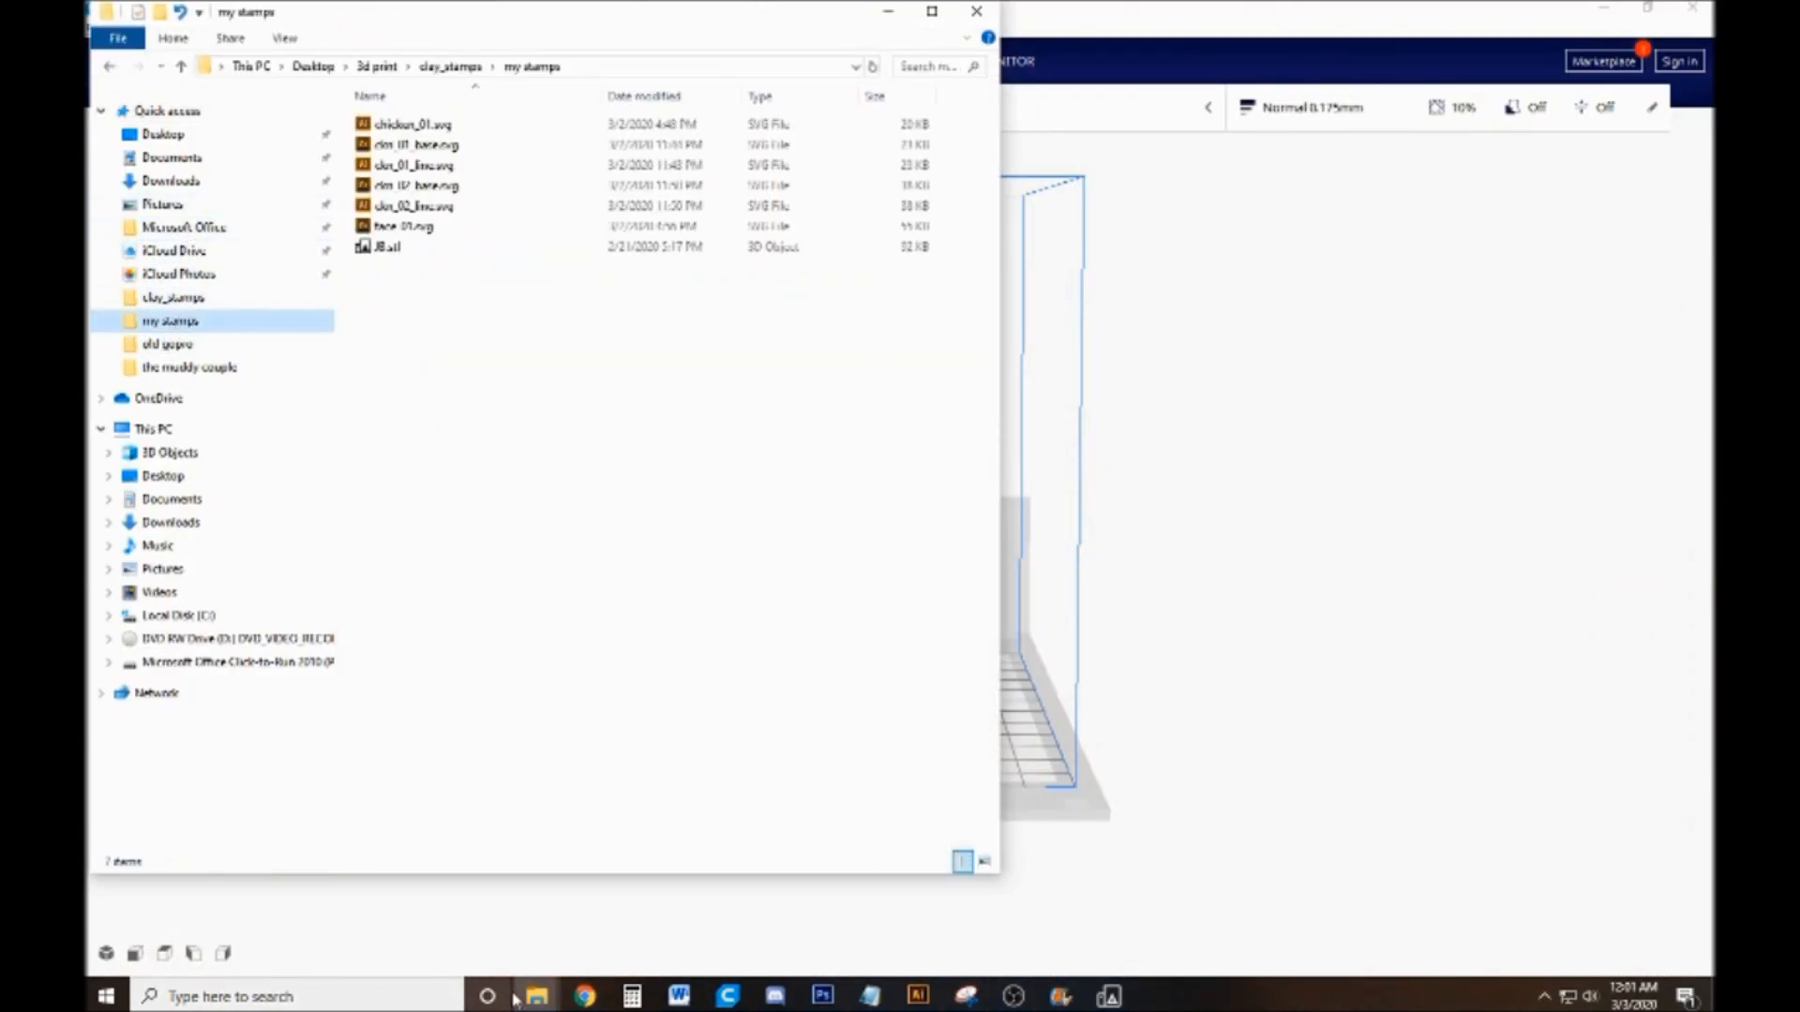
mouse_move(532, 1002)
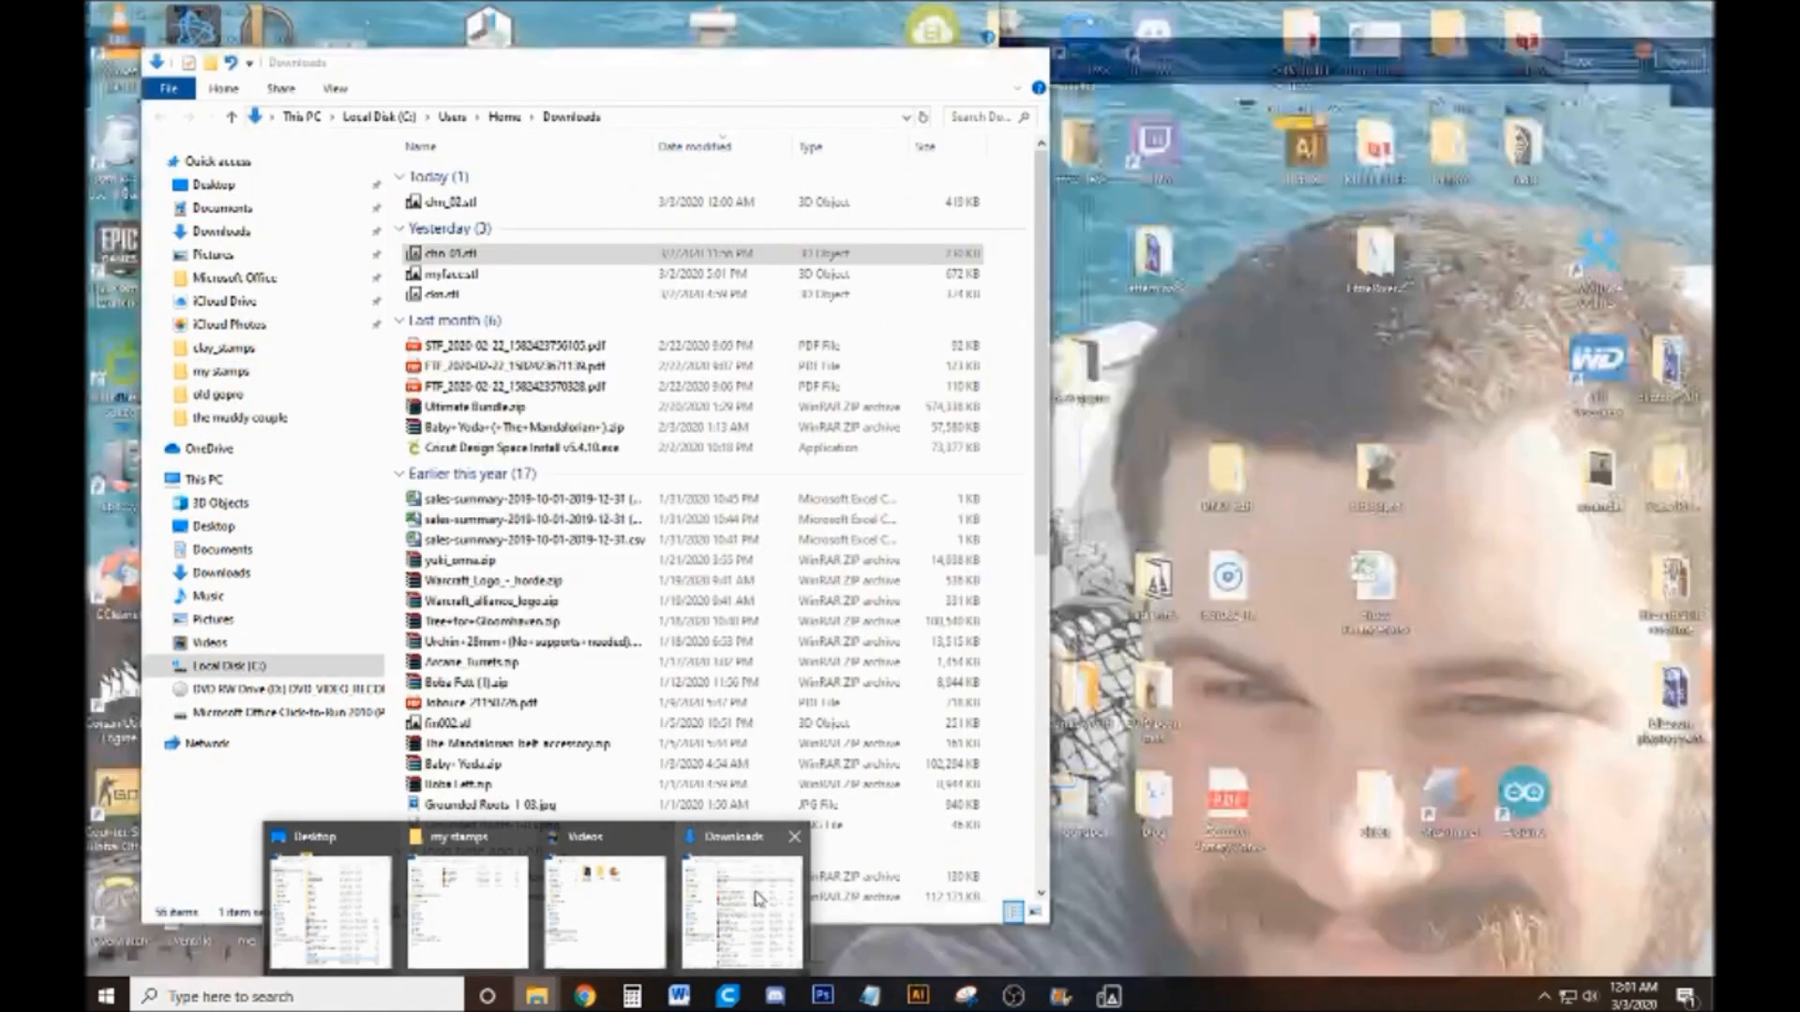
left_click(759, 898)
left_click_drag(821, 75, 1590, 108)
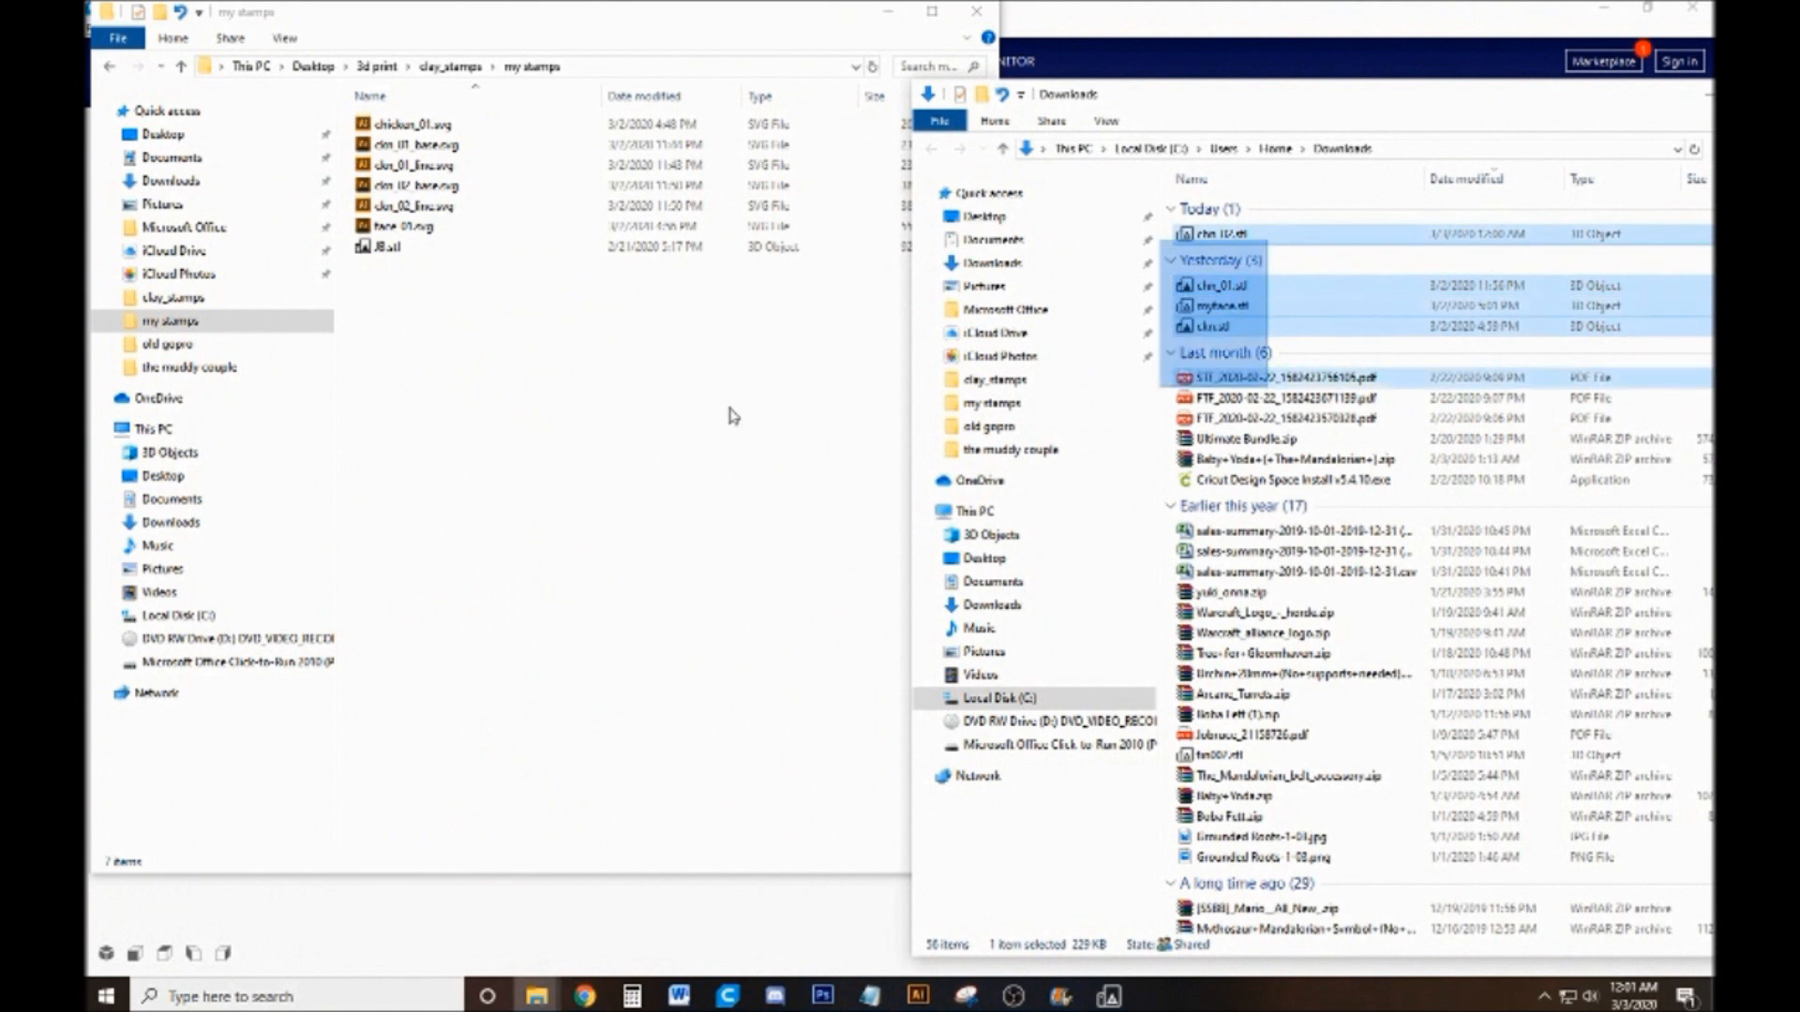
Move chn_02.stl and chn_01.stl from Downloads into the my stamps folder and put both folder windows away
left_click(1292, 231)
left_click_drag(1293, 231, 495, 402)
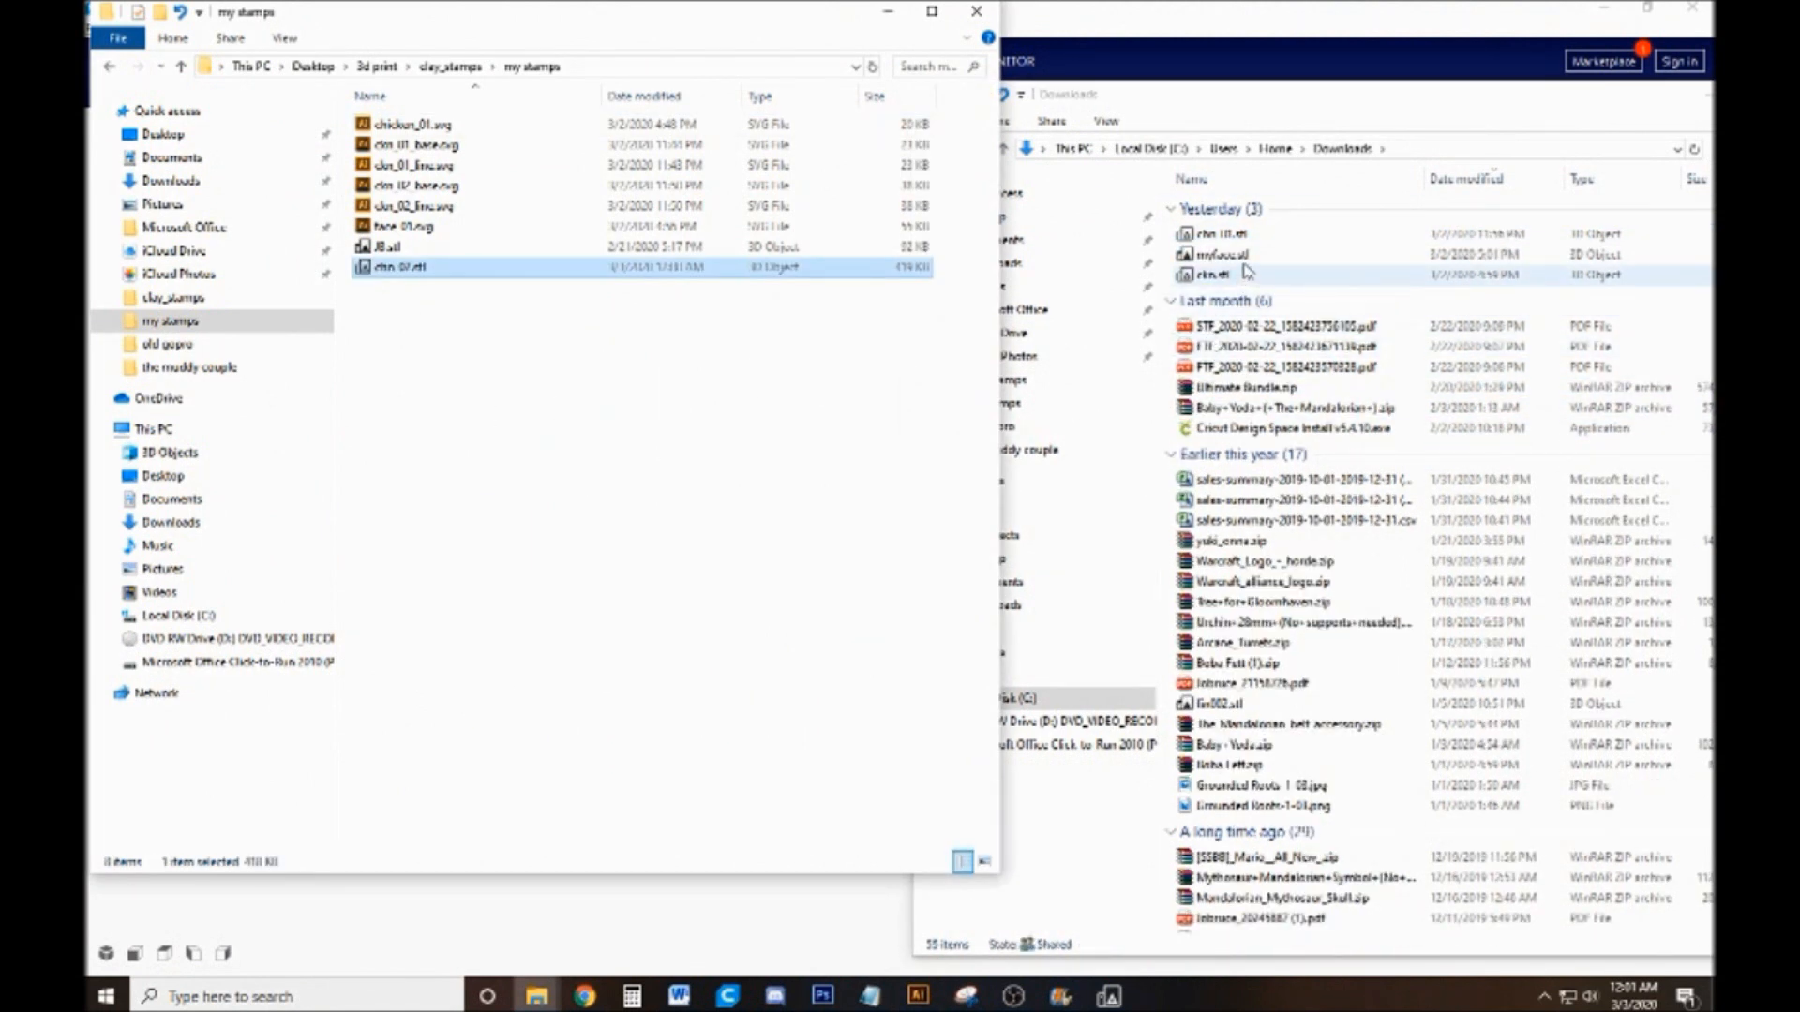
left_click(1250, 235)
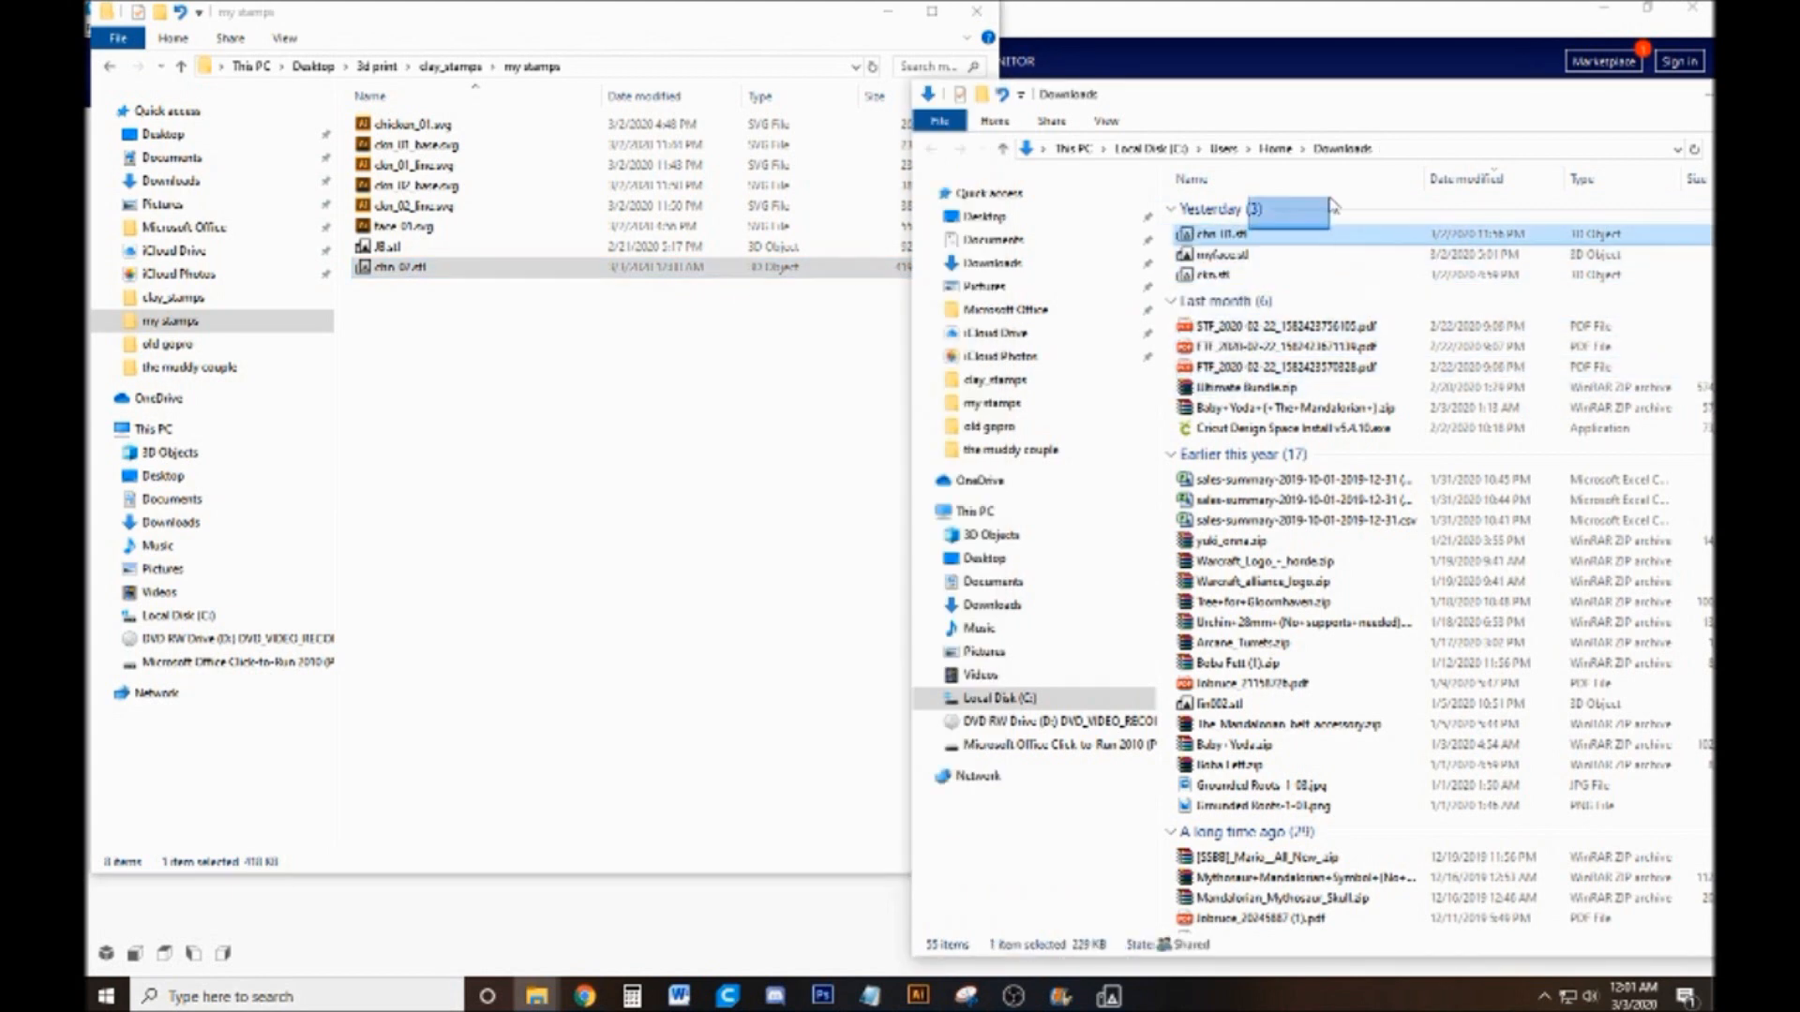
left_click_drag(1224, 234, 620, 379)
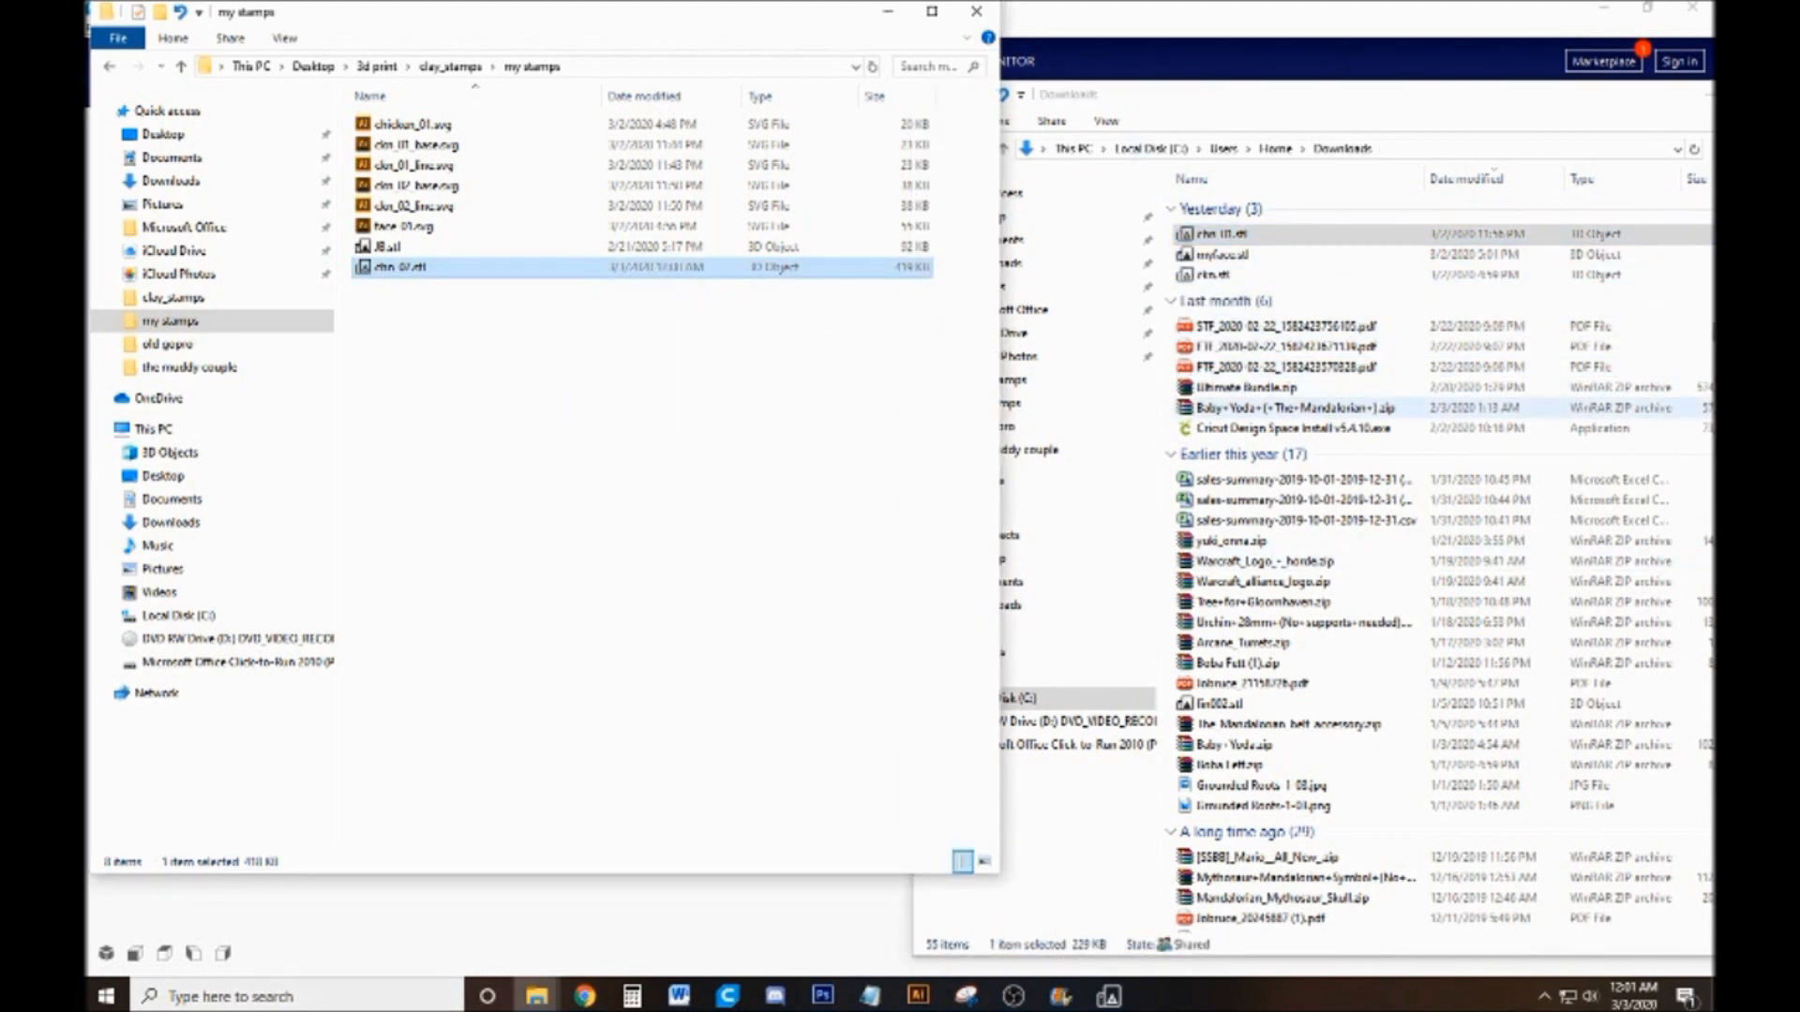
left_click(1582, 134)
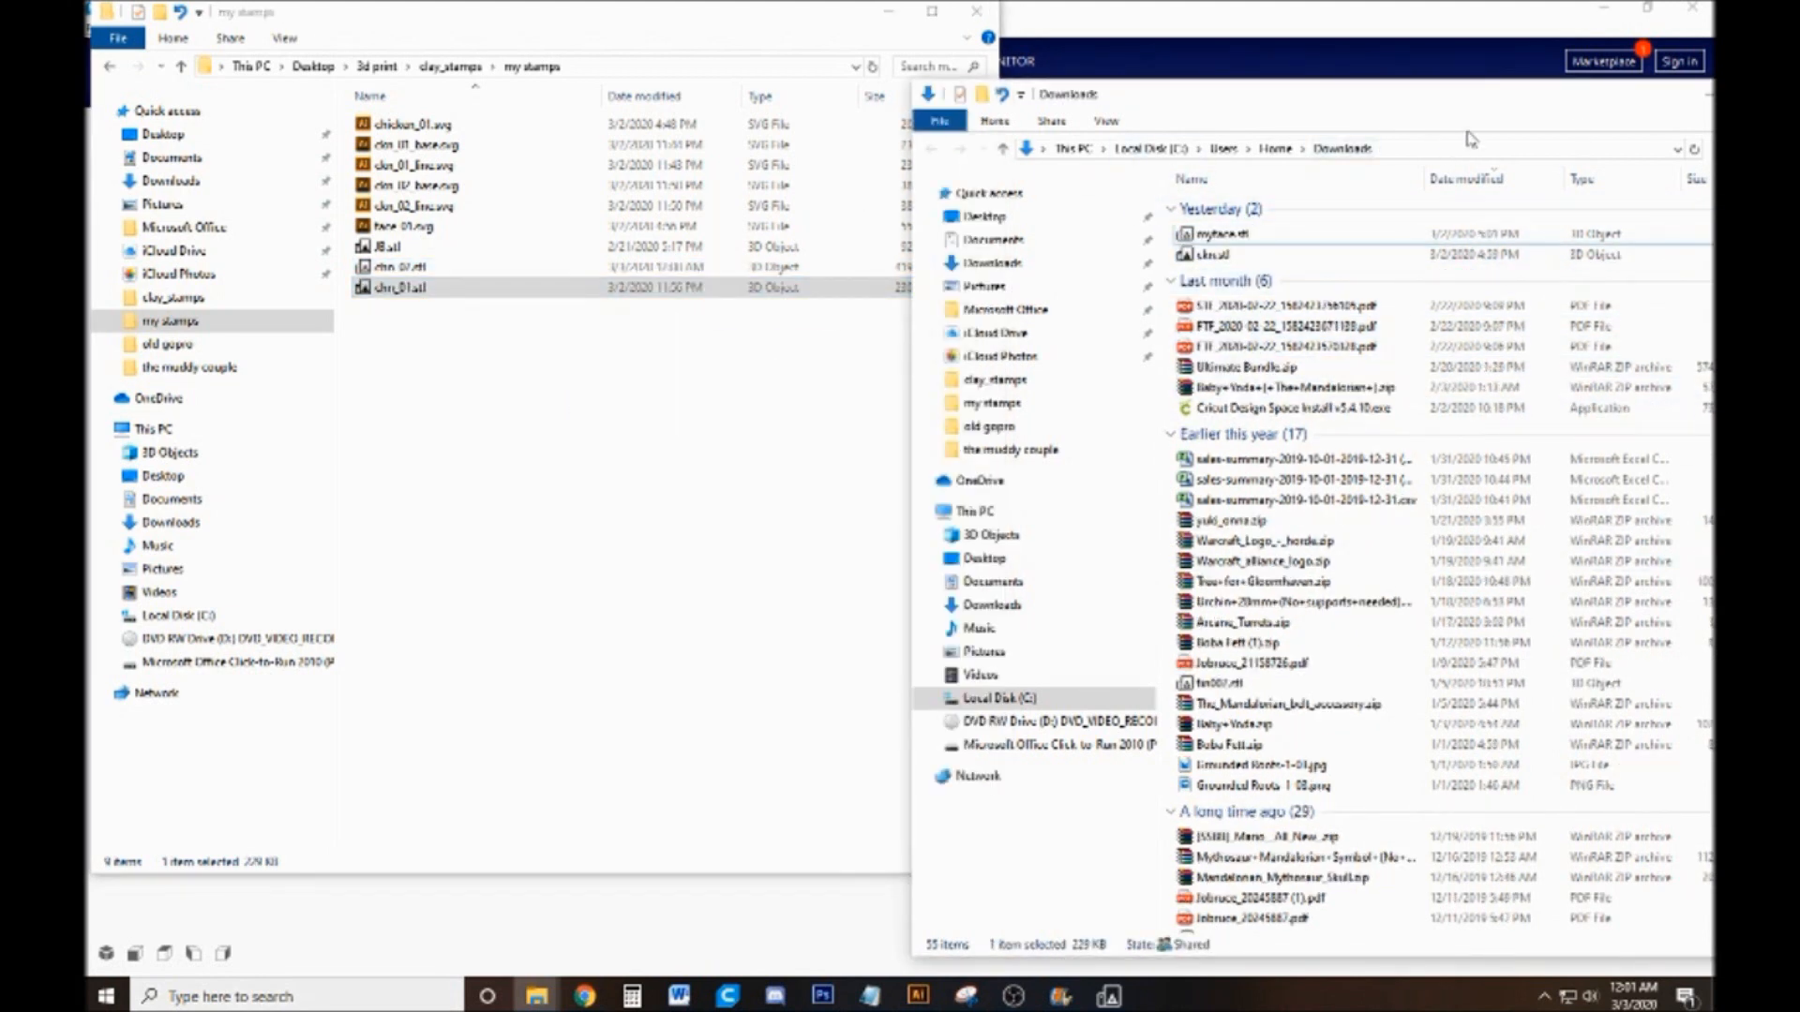
left_click_drag(1390, 118, 1108, 148)
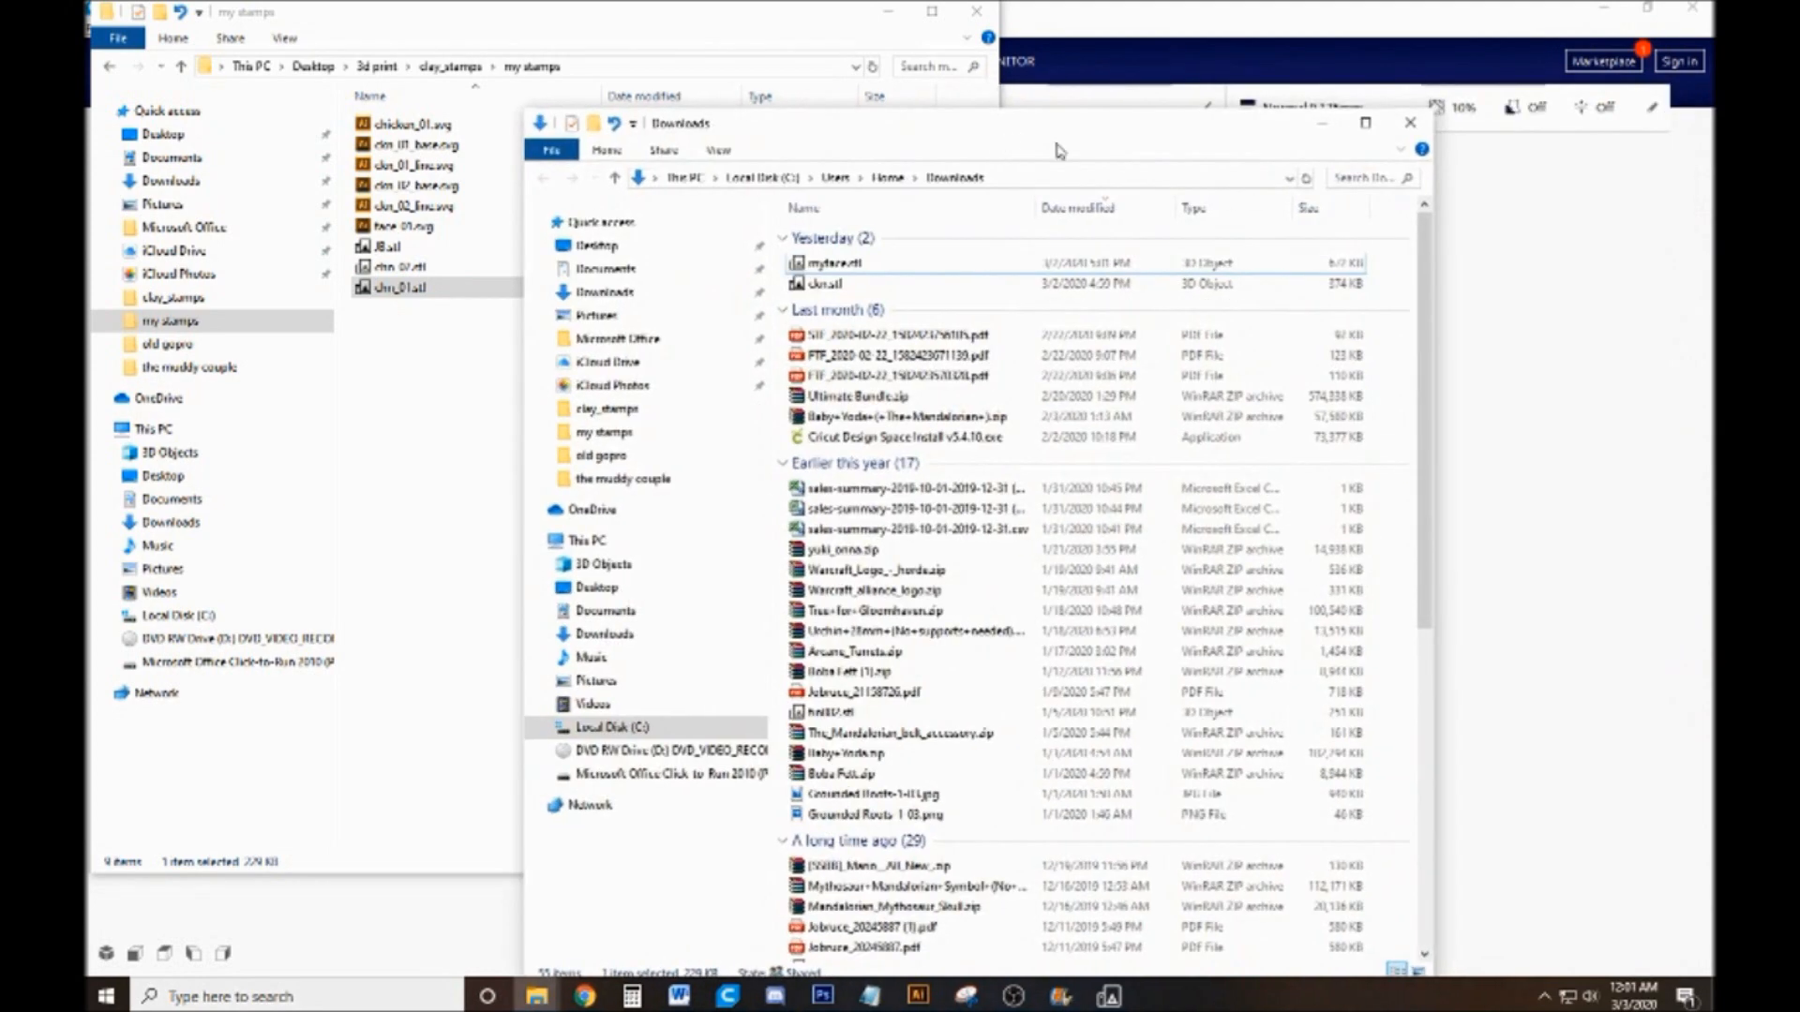
left_click(1411, 122)
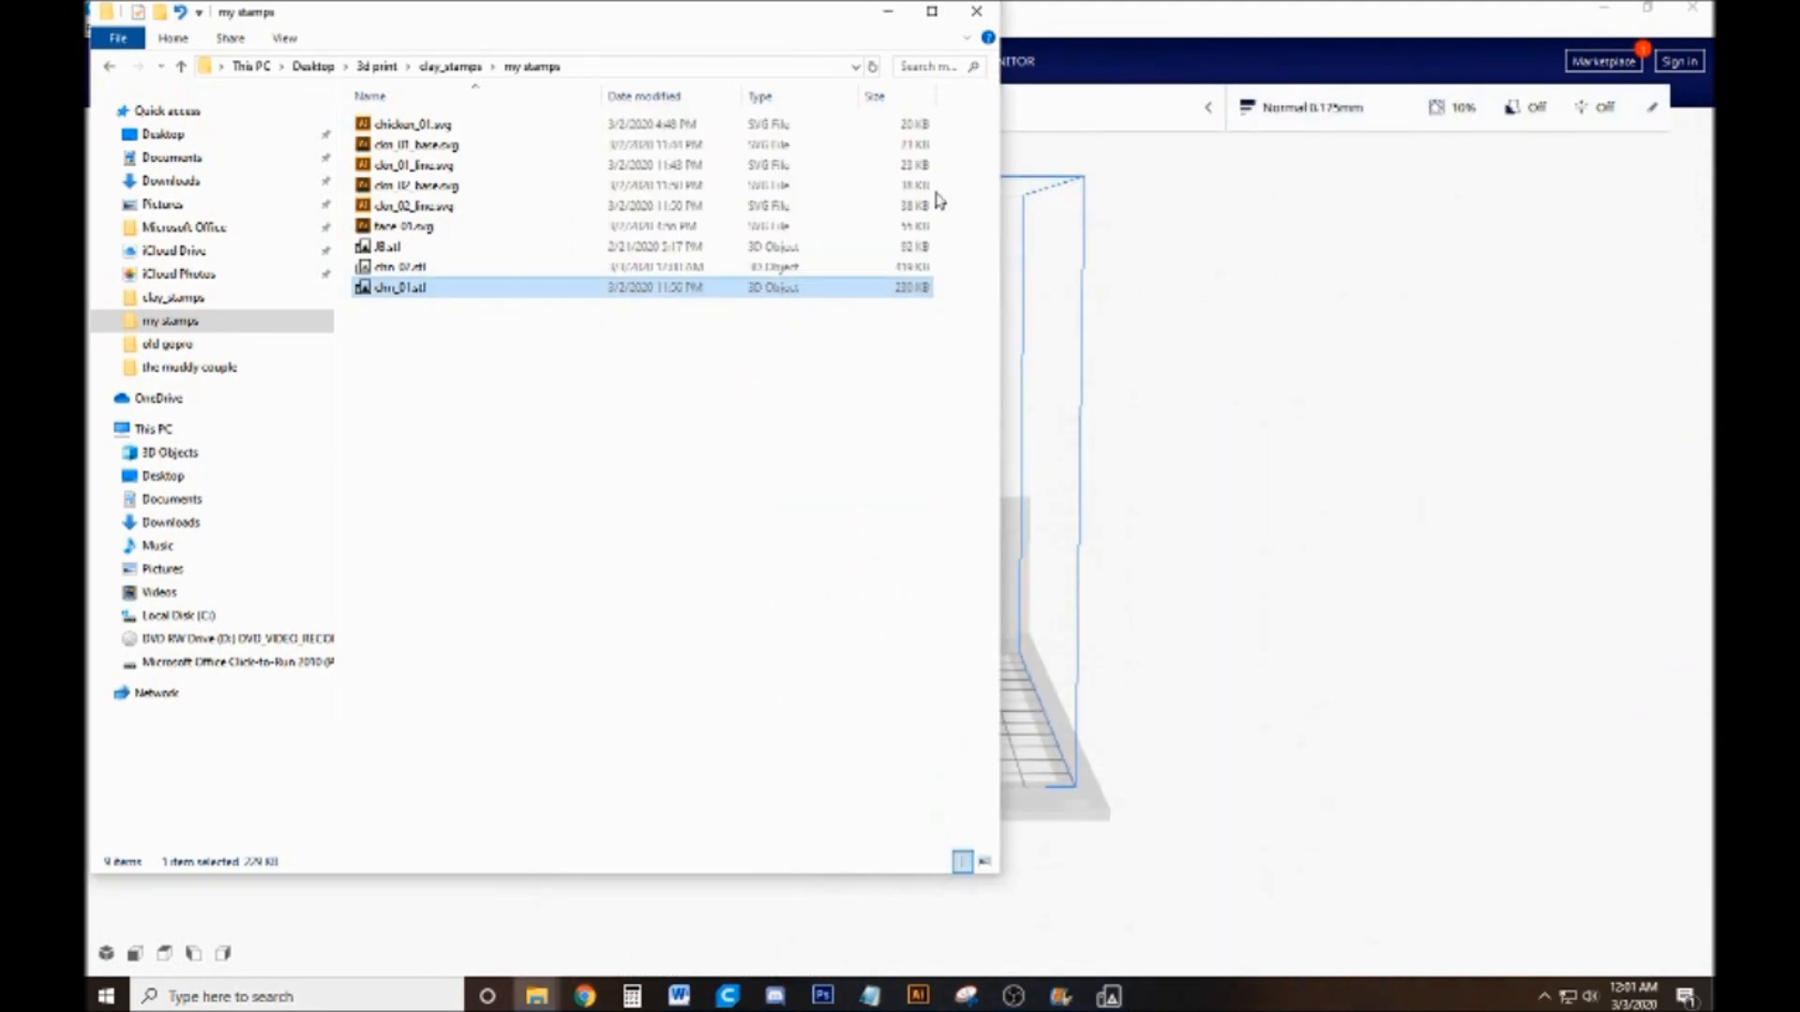
left_click(889, 12)
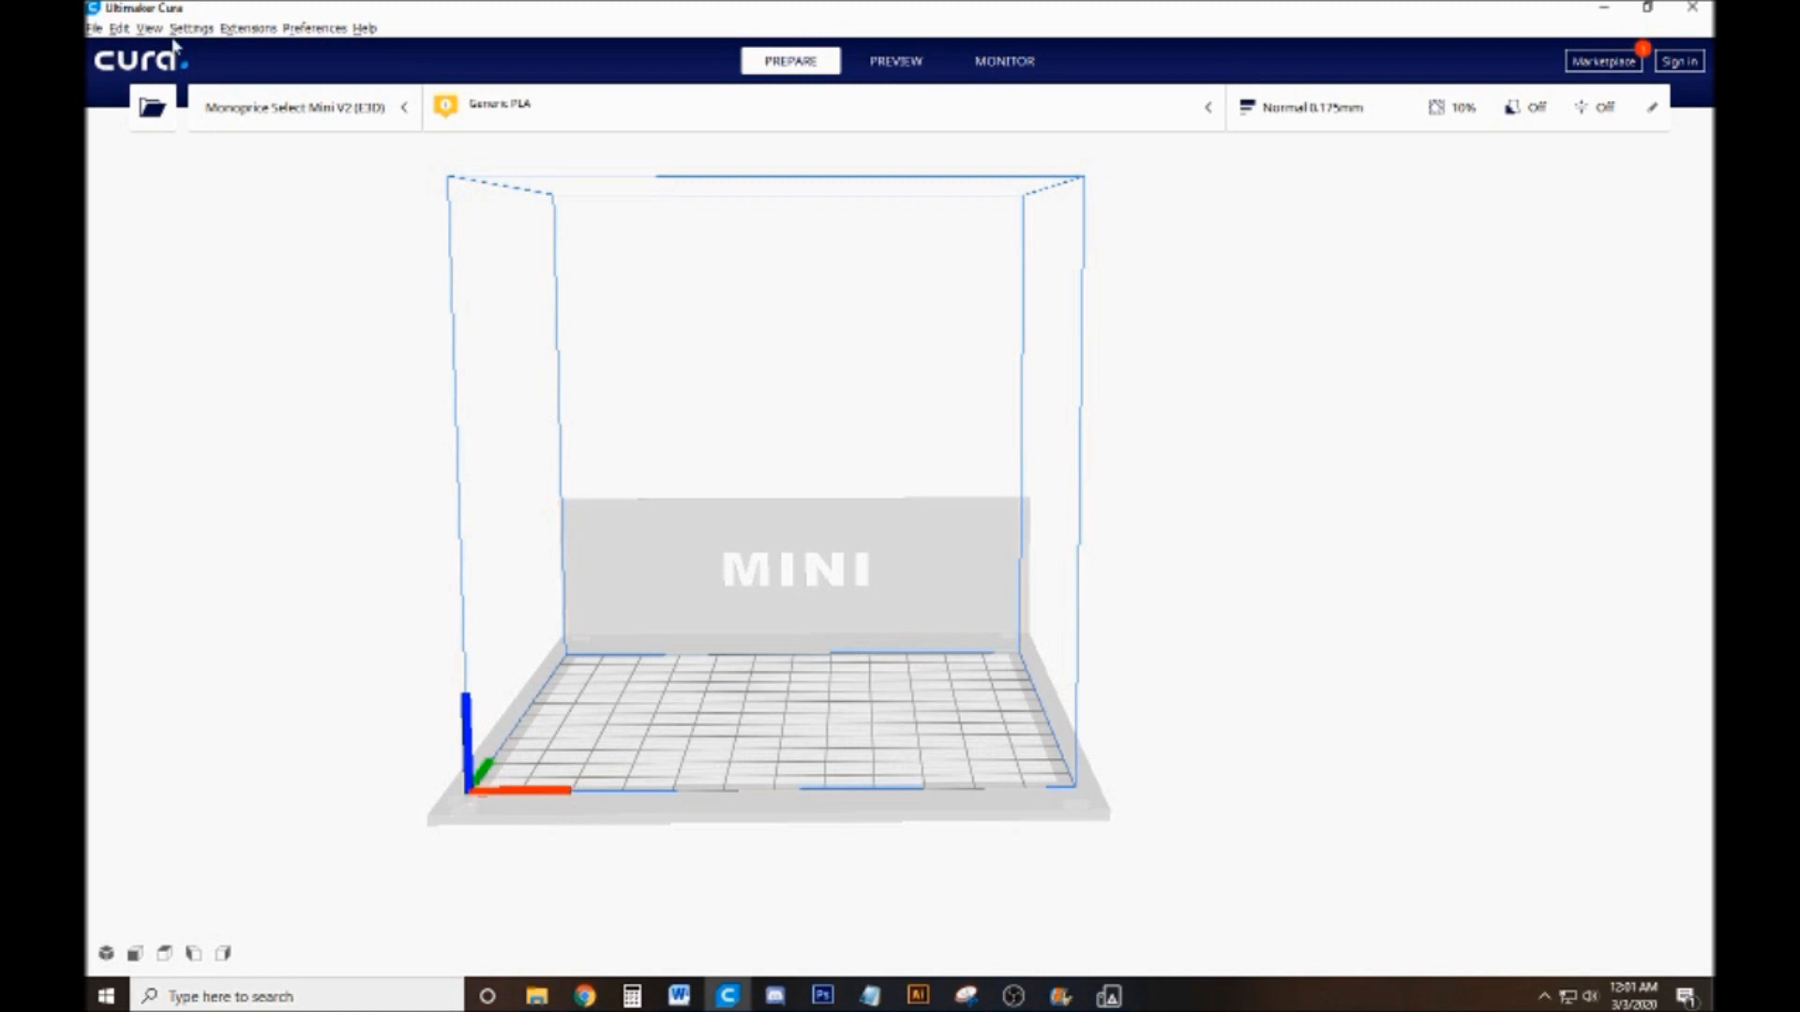
Load chn_01.stl from the my stamps folder inside clay_stamps onto the Cura build plate
left_click(152, 108)
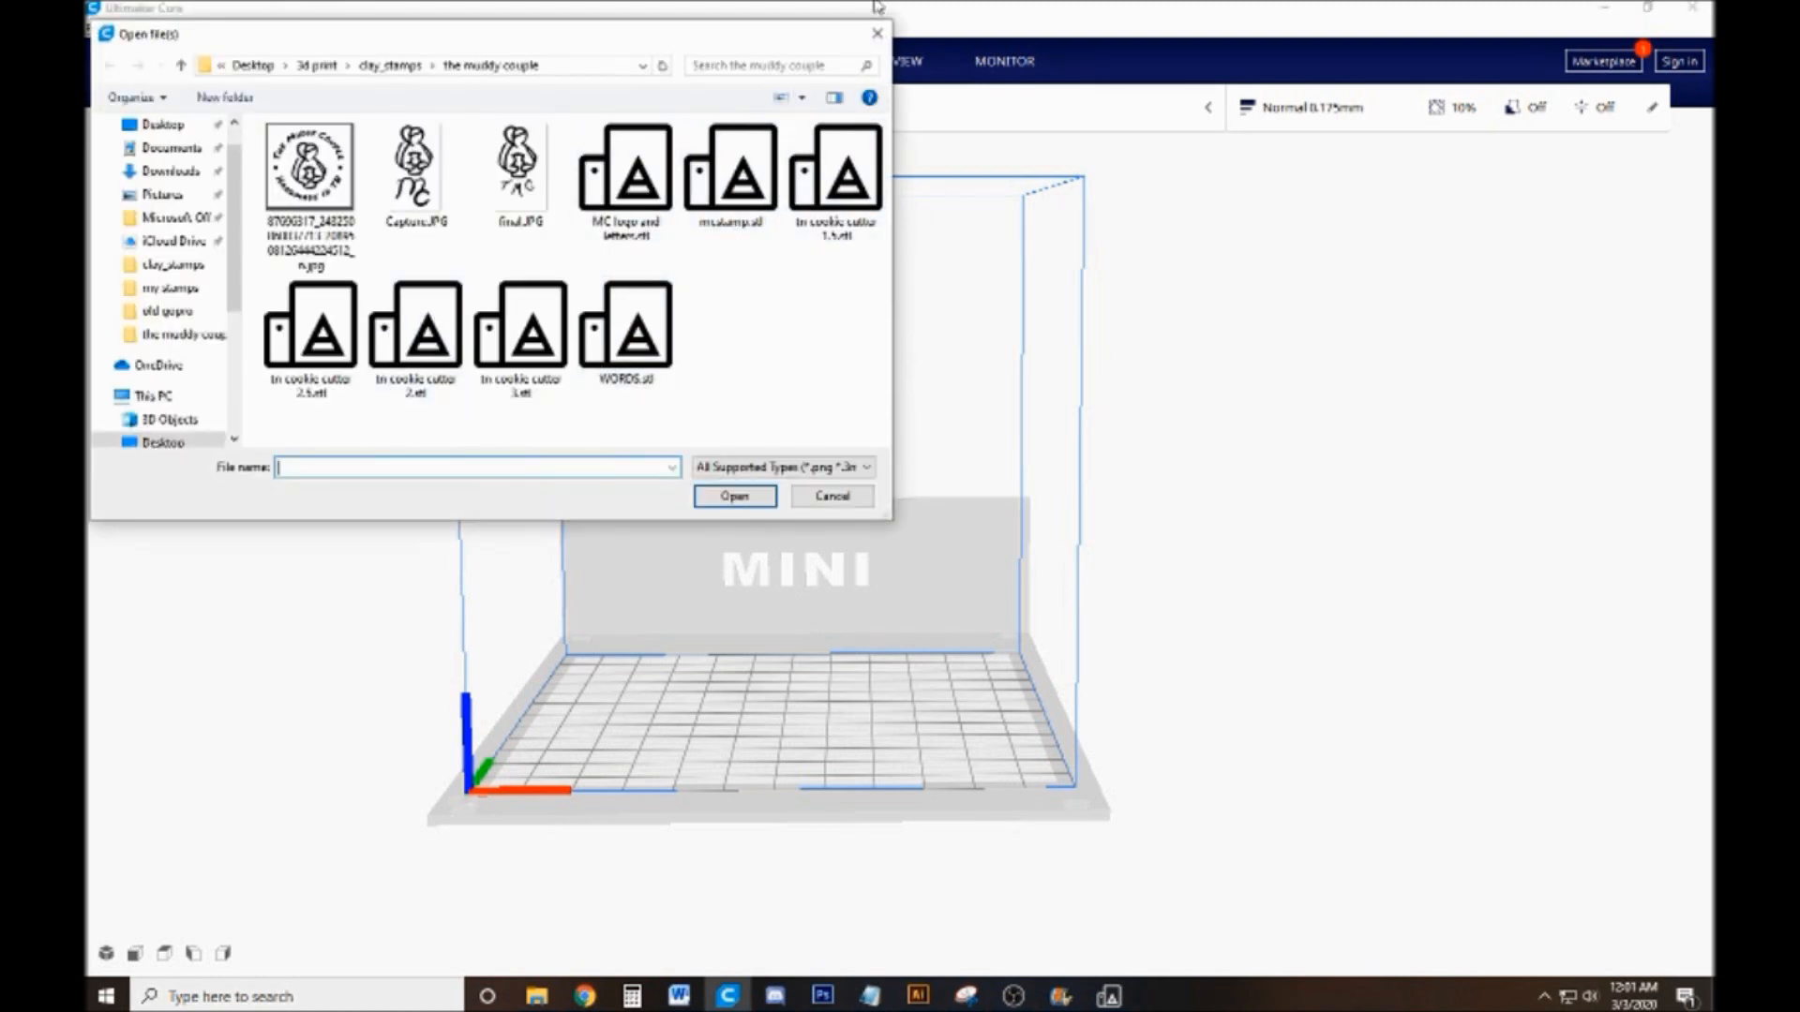
left_click(877, 34)
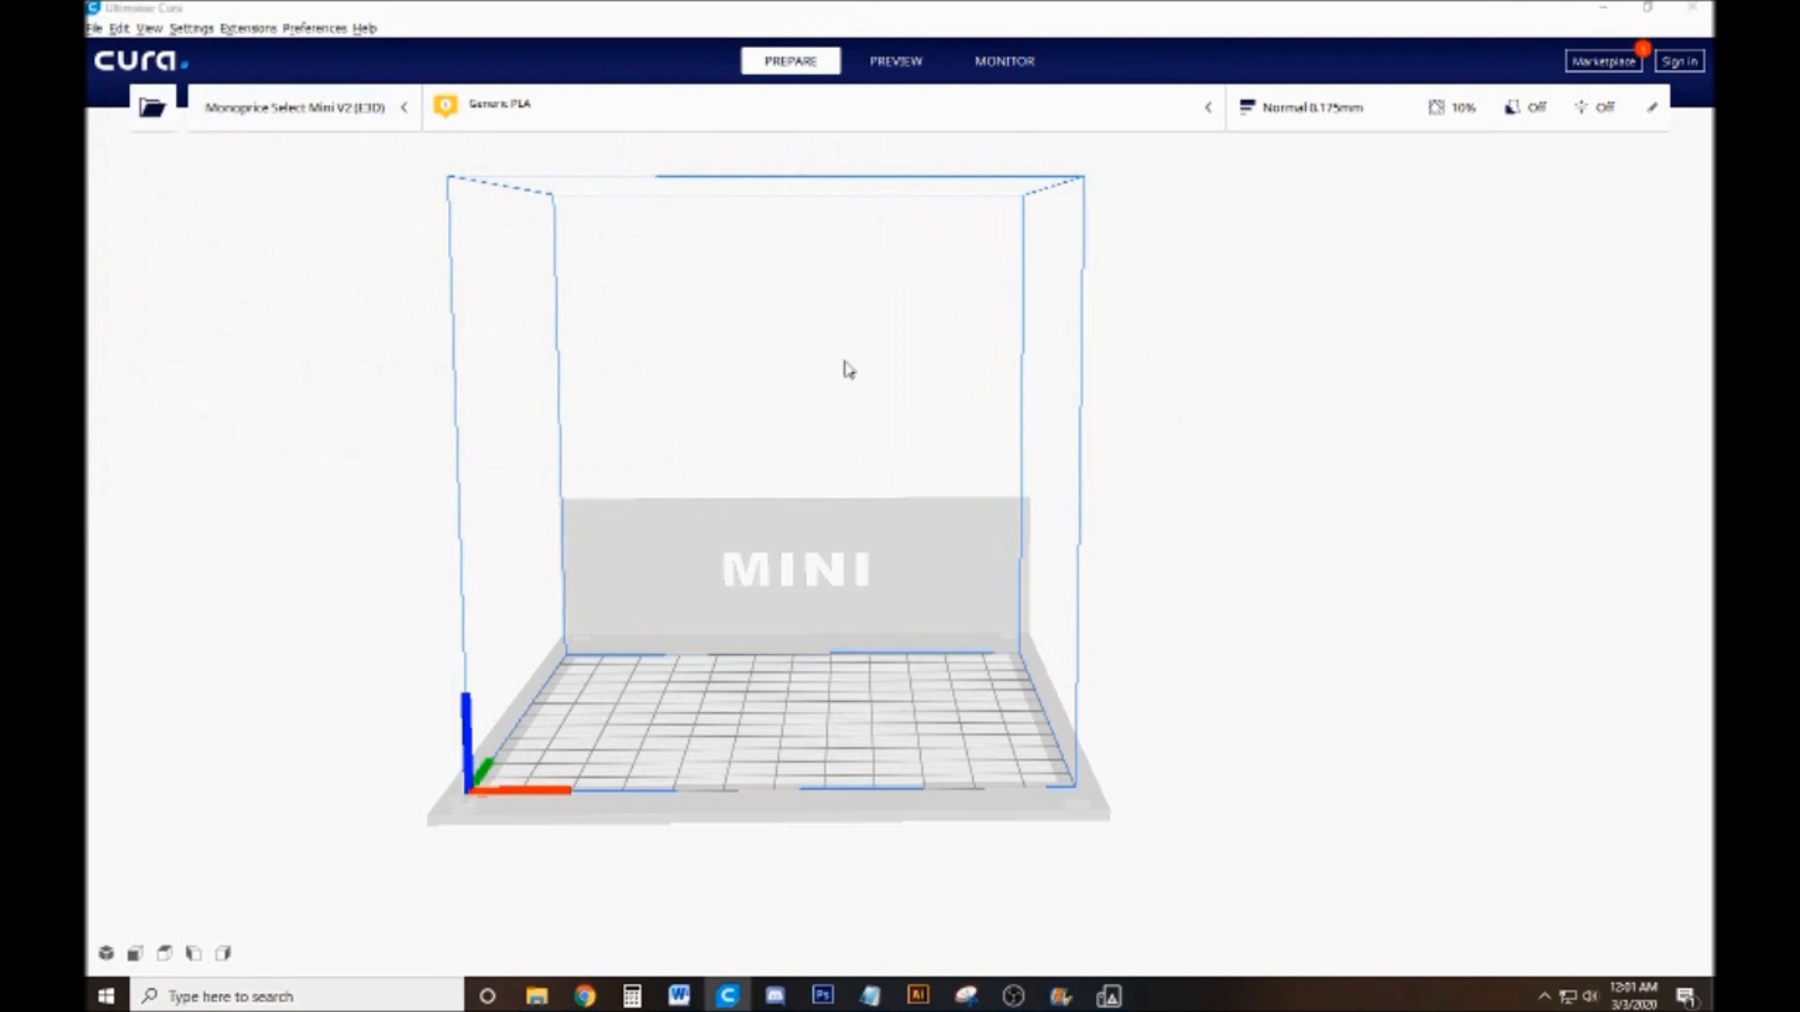
key("ctrl+o")
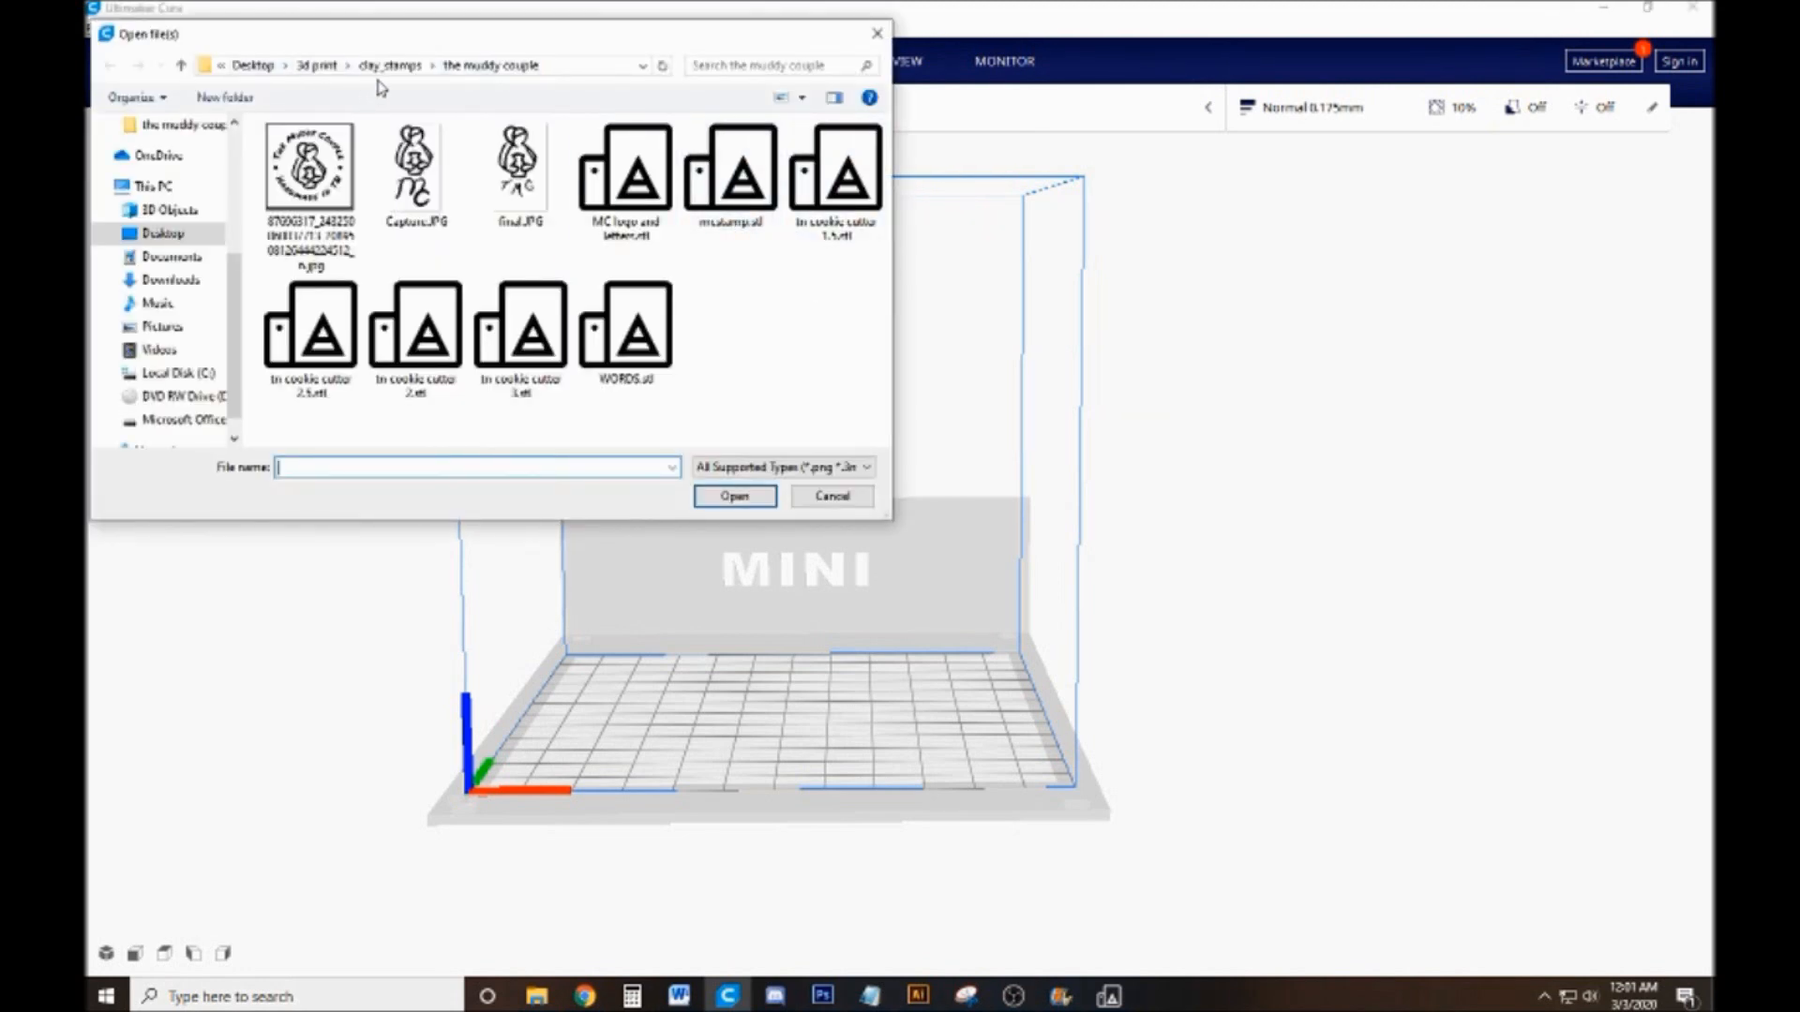
left_click(390, 65)
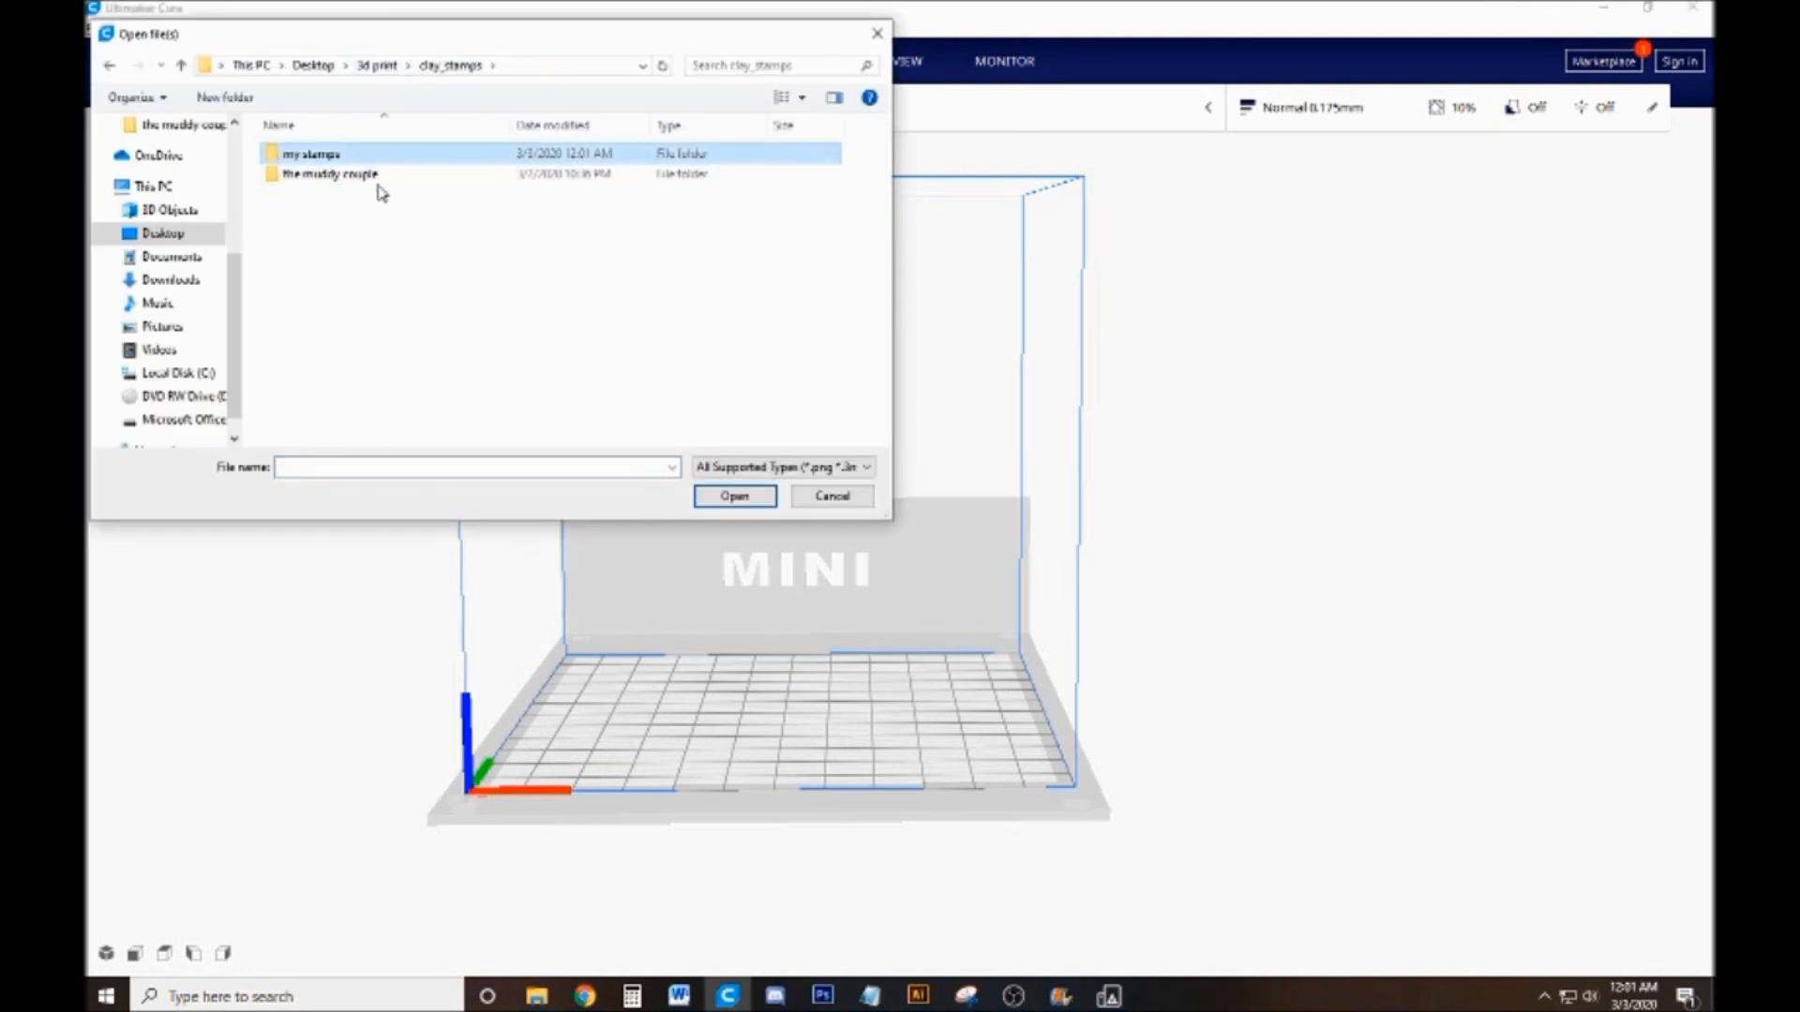
double_click(385, 156)
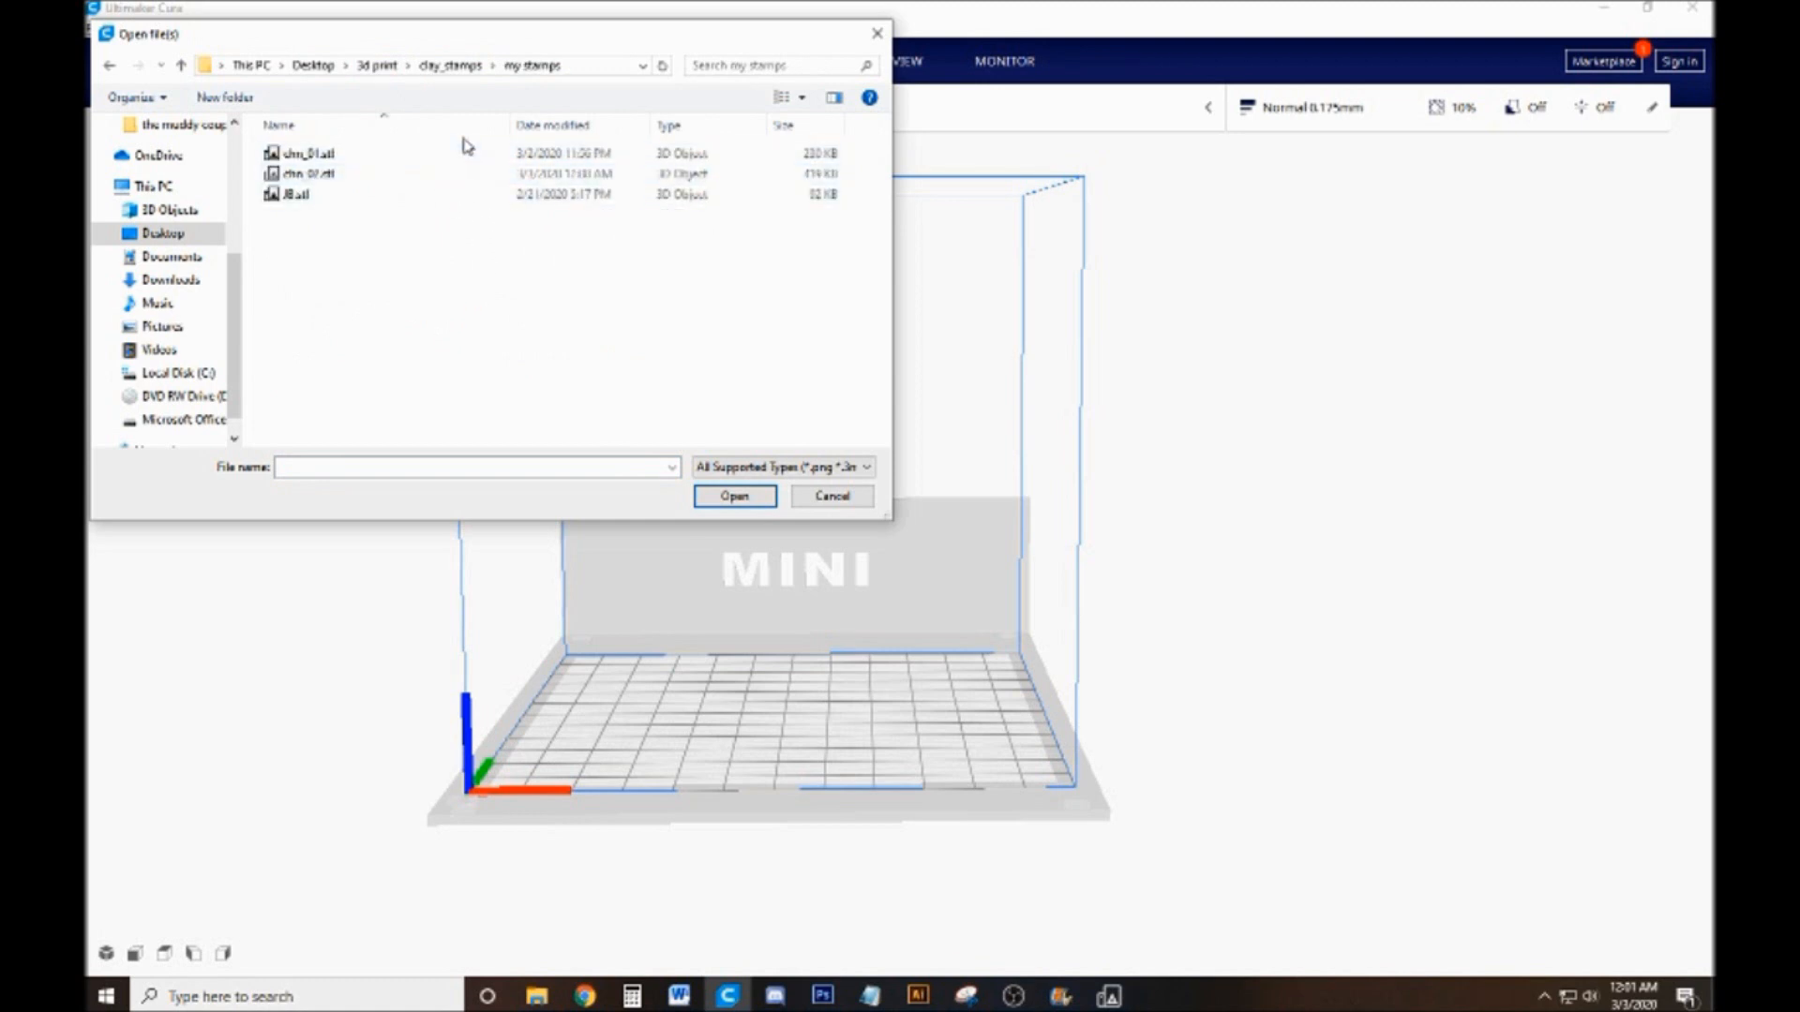
double_click(466, 154)
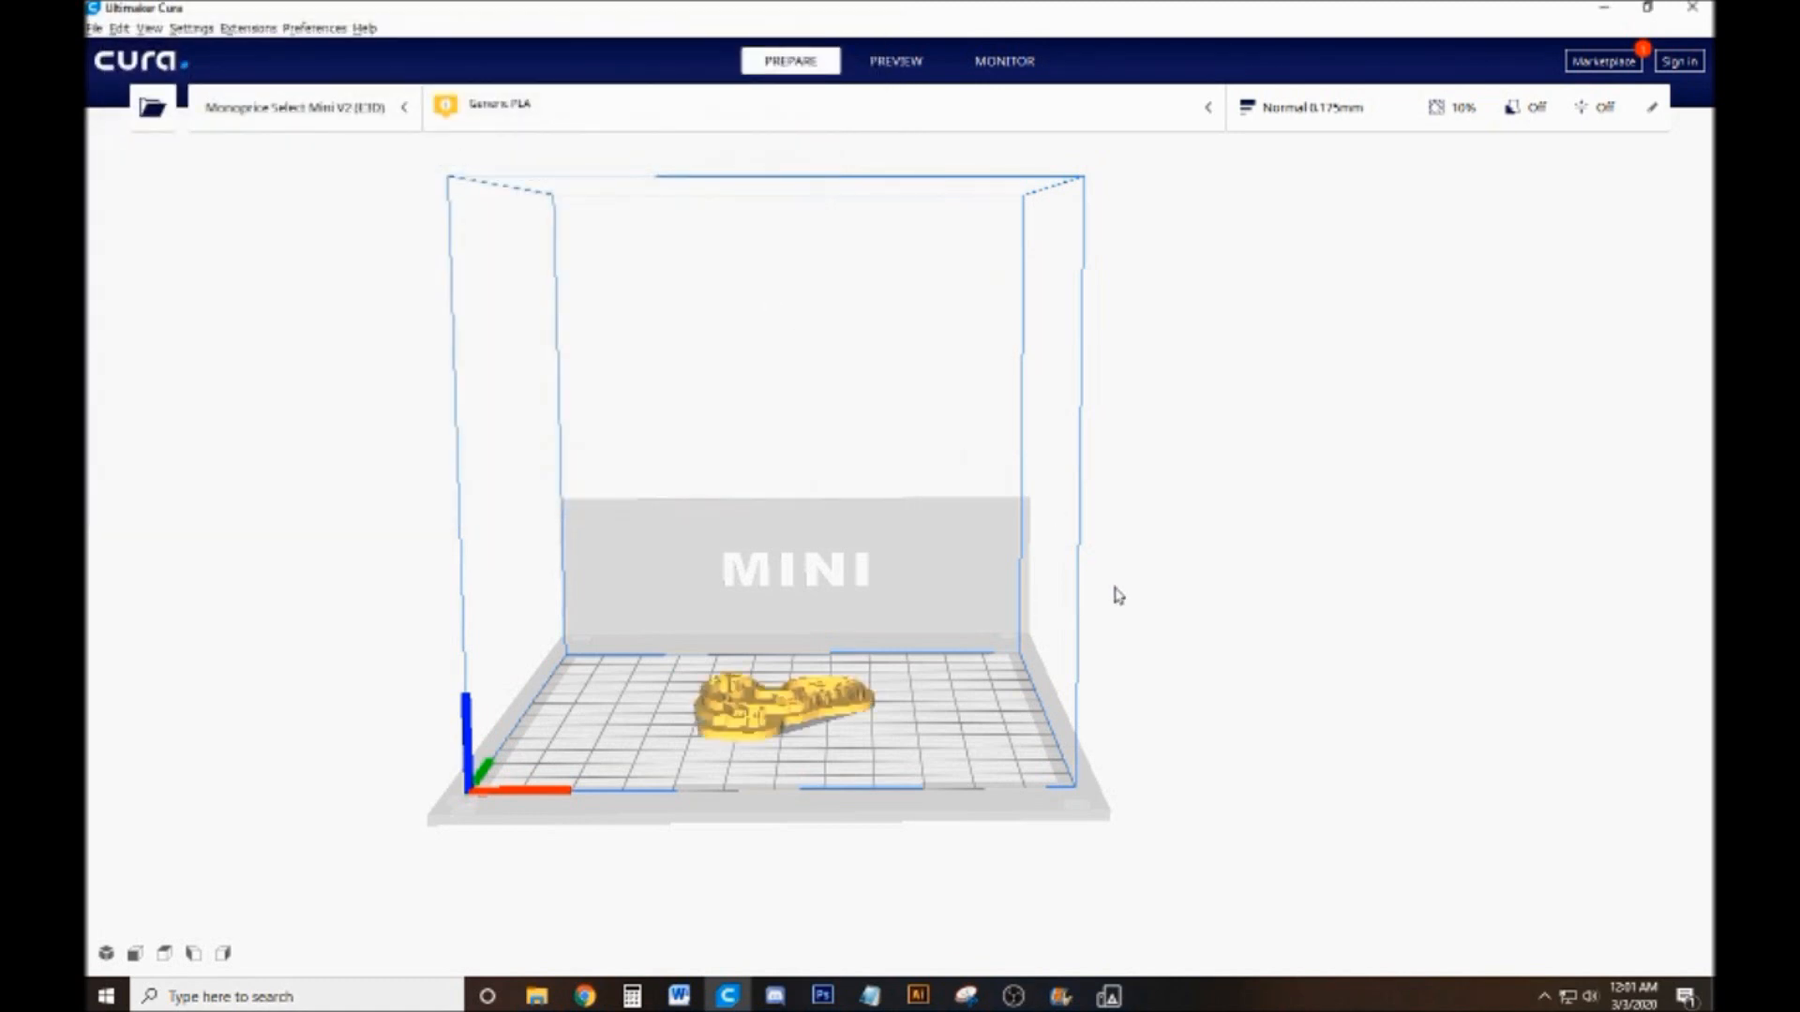
Examine the chn_01 rooster stamp from above and from the side, and check its scale dimensions
left_click_drag(1057, 735, 1026, 914)
scroll(1051, 785, "up", 5)
scroll(998, 789, "up", 2)
left_click_drag(996, 788, 958, 673)
scroll(956, 677, "down", 2)
left_click(716, 731)
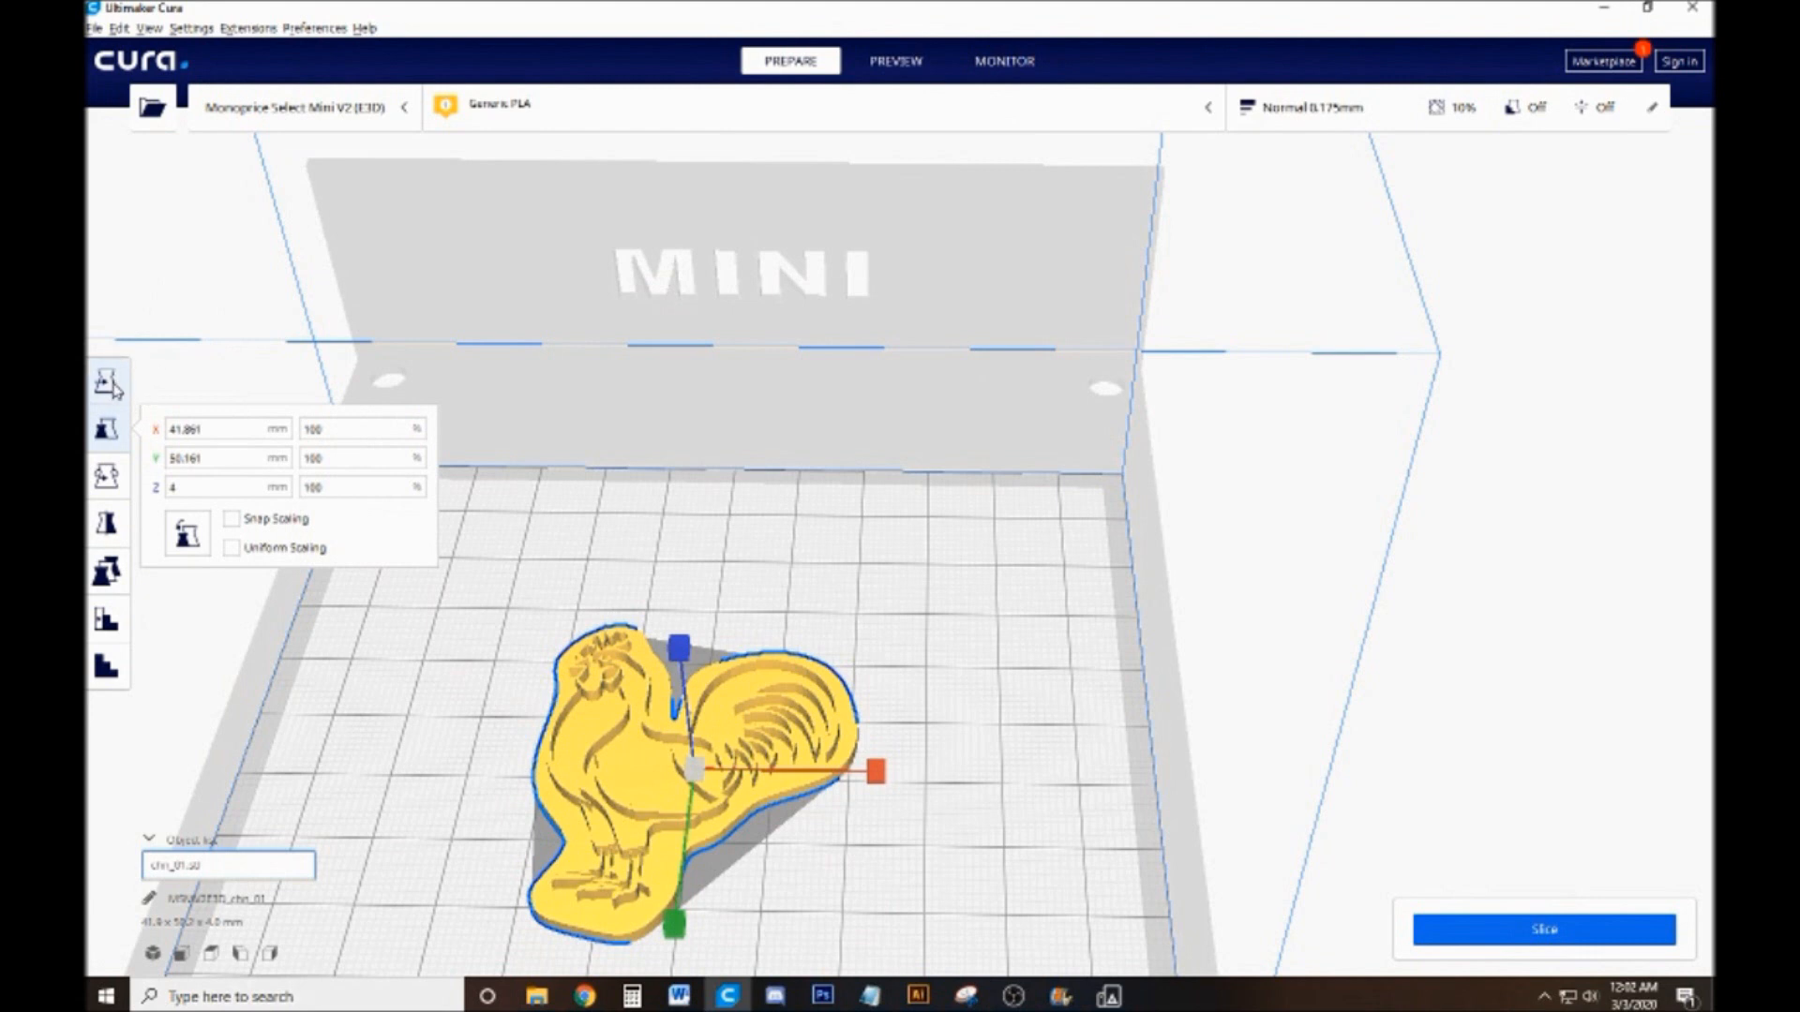
left_click(172, 458)
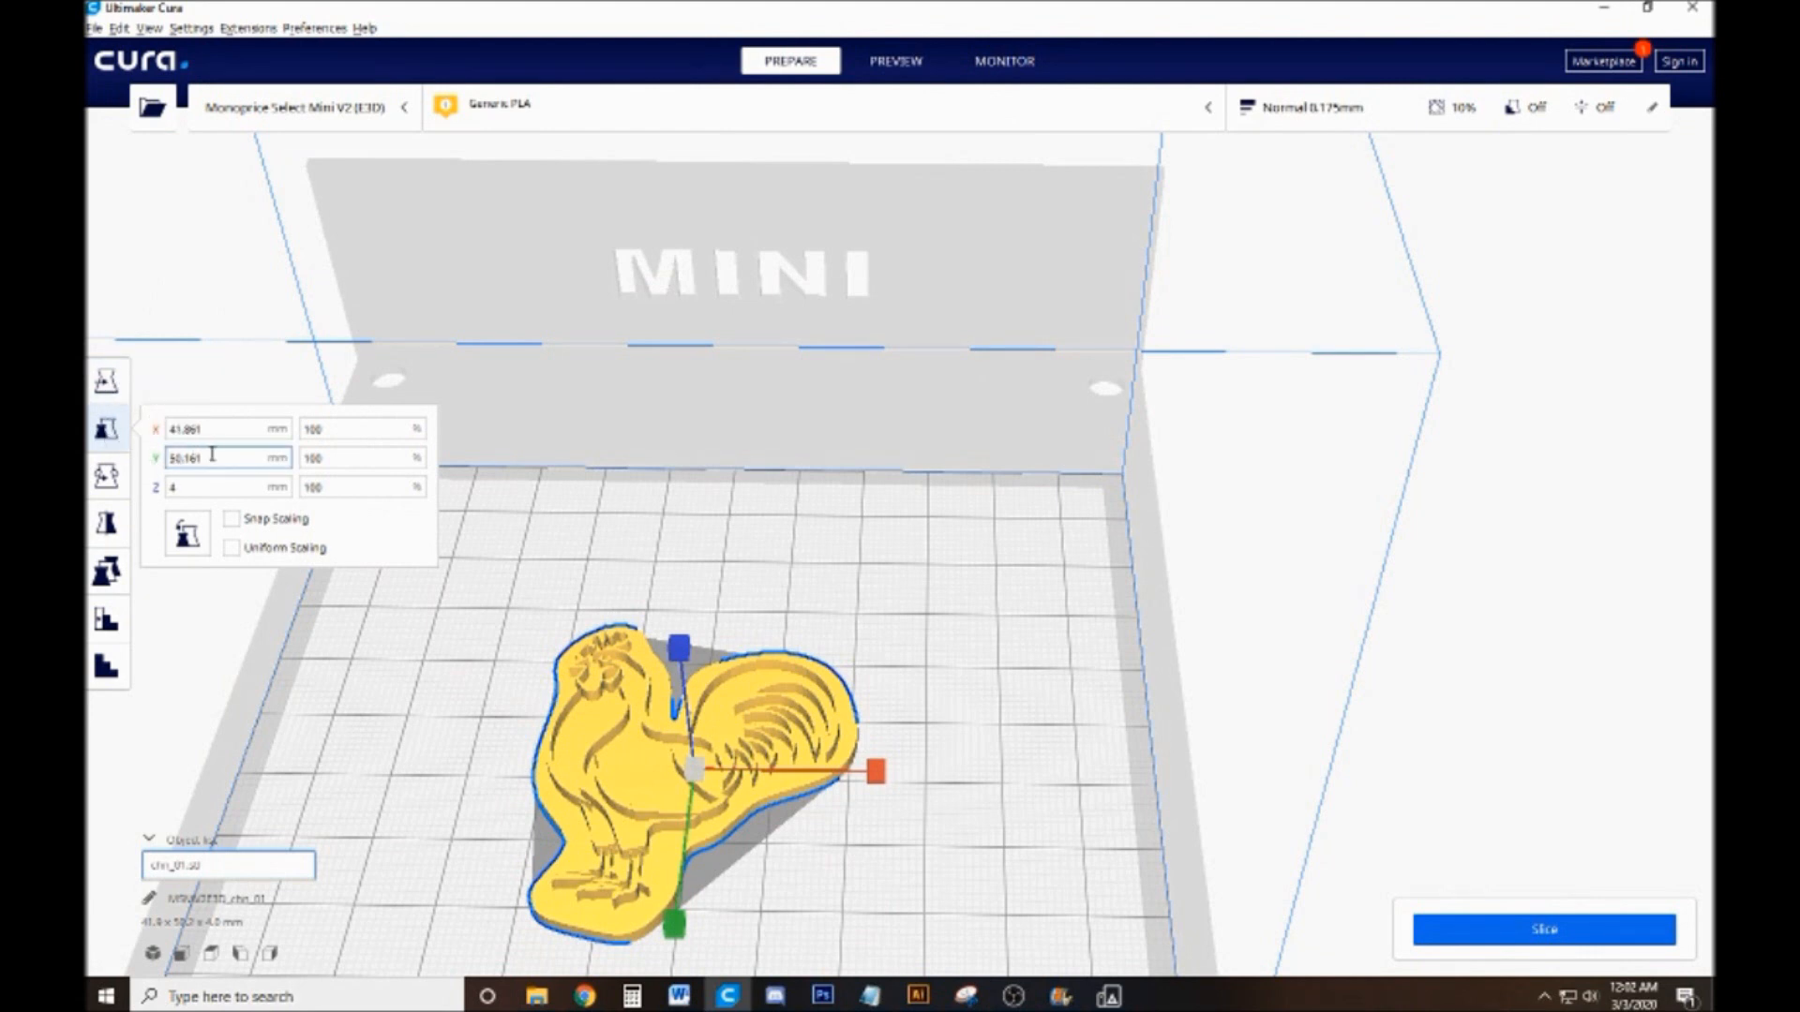
left_click(230, 427)
left_click_drag(1087, 638, 1079, 493)
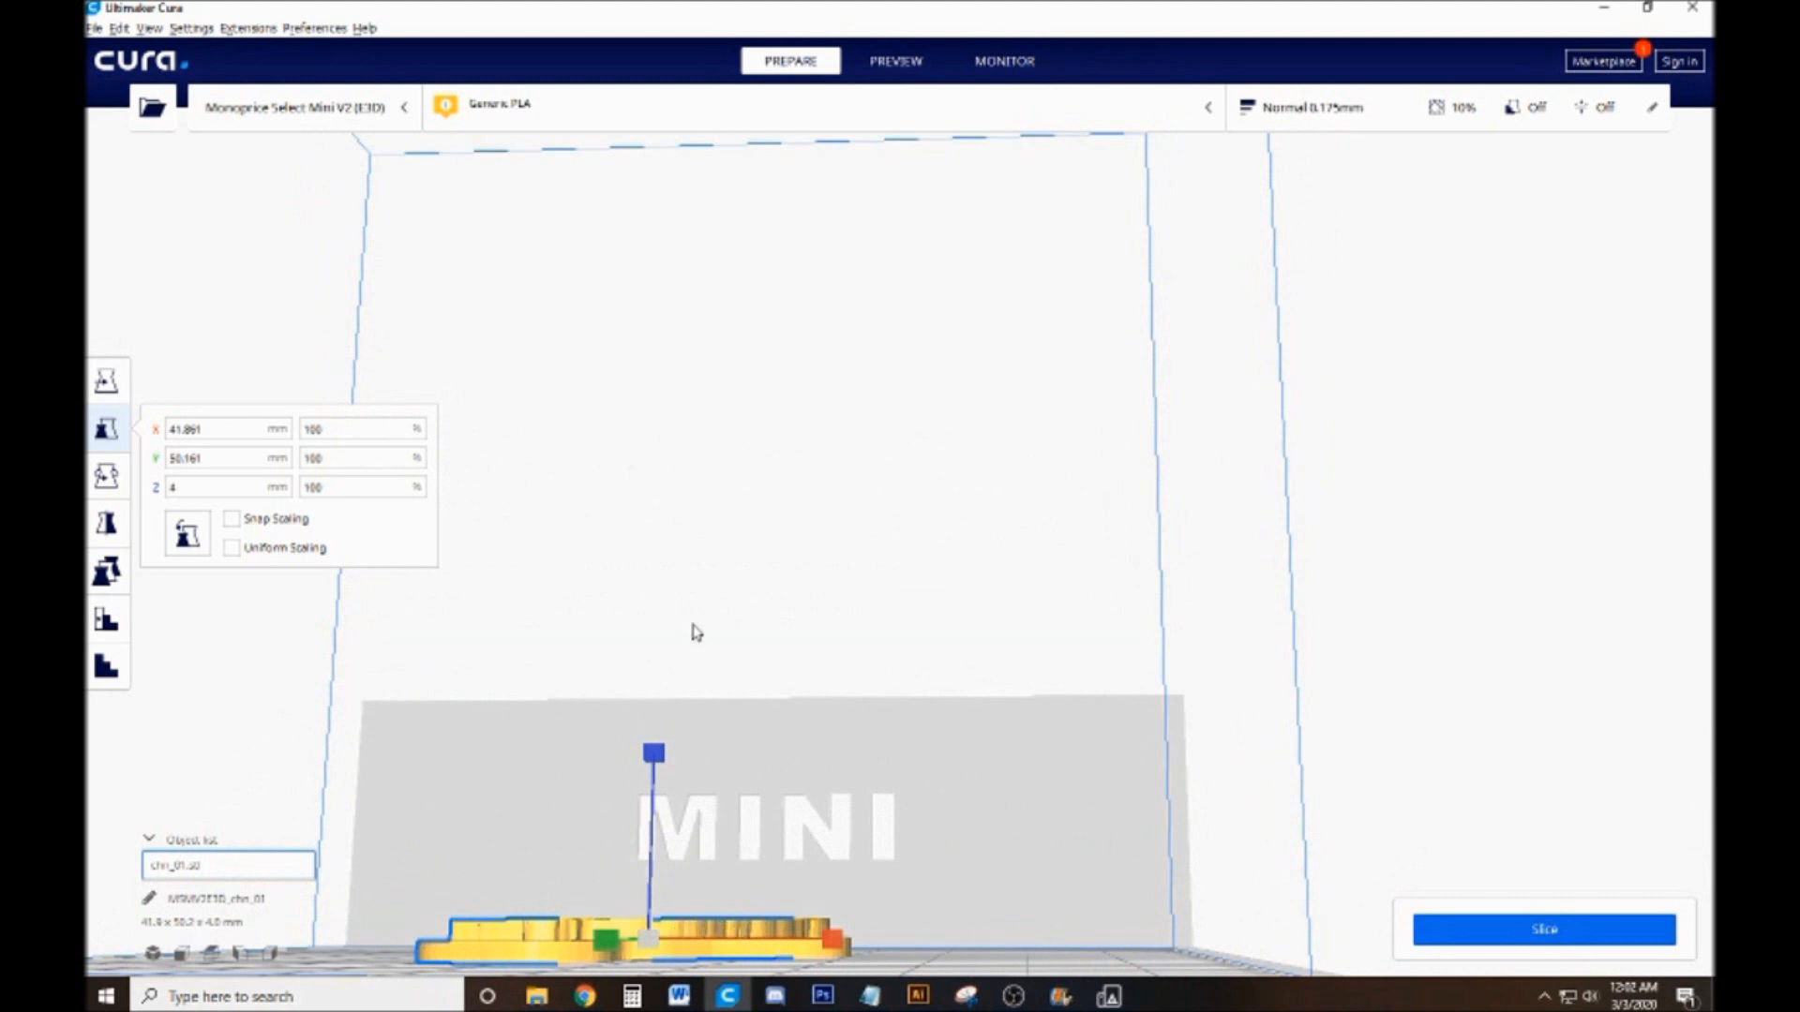
left_click_drag(772, 711, 813, 778)
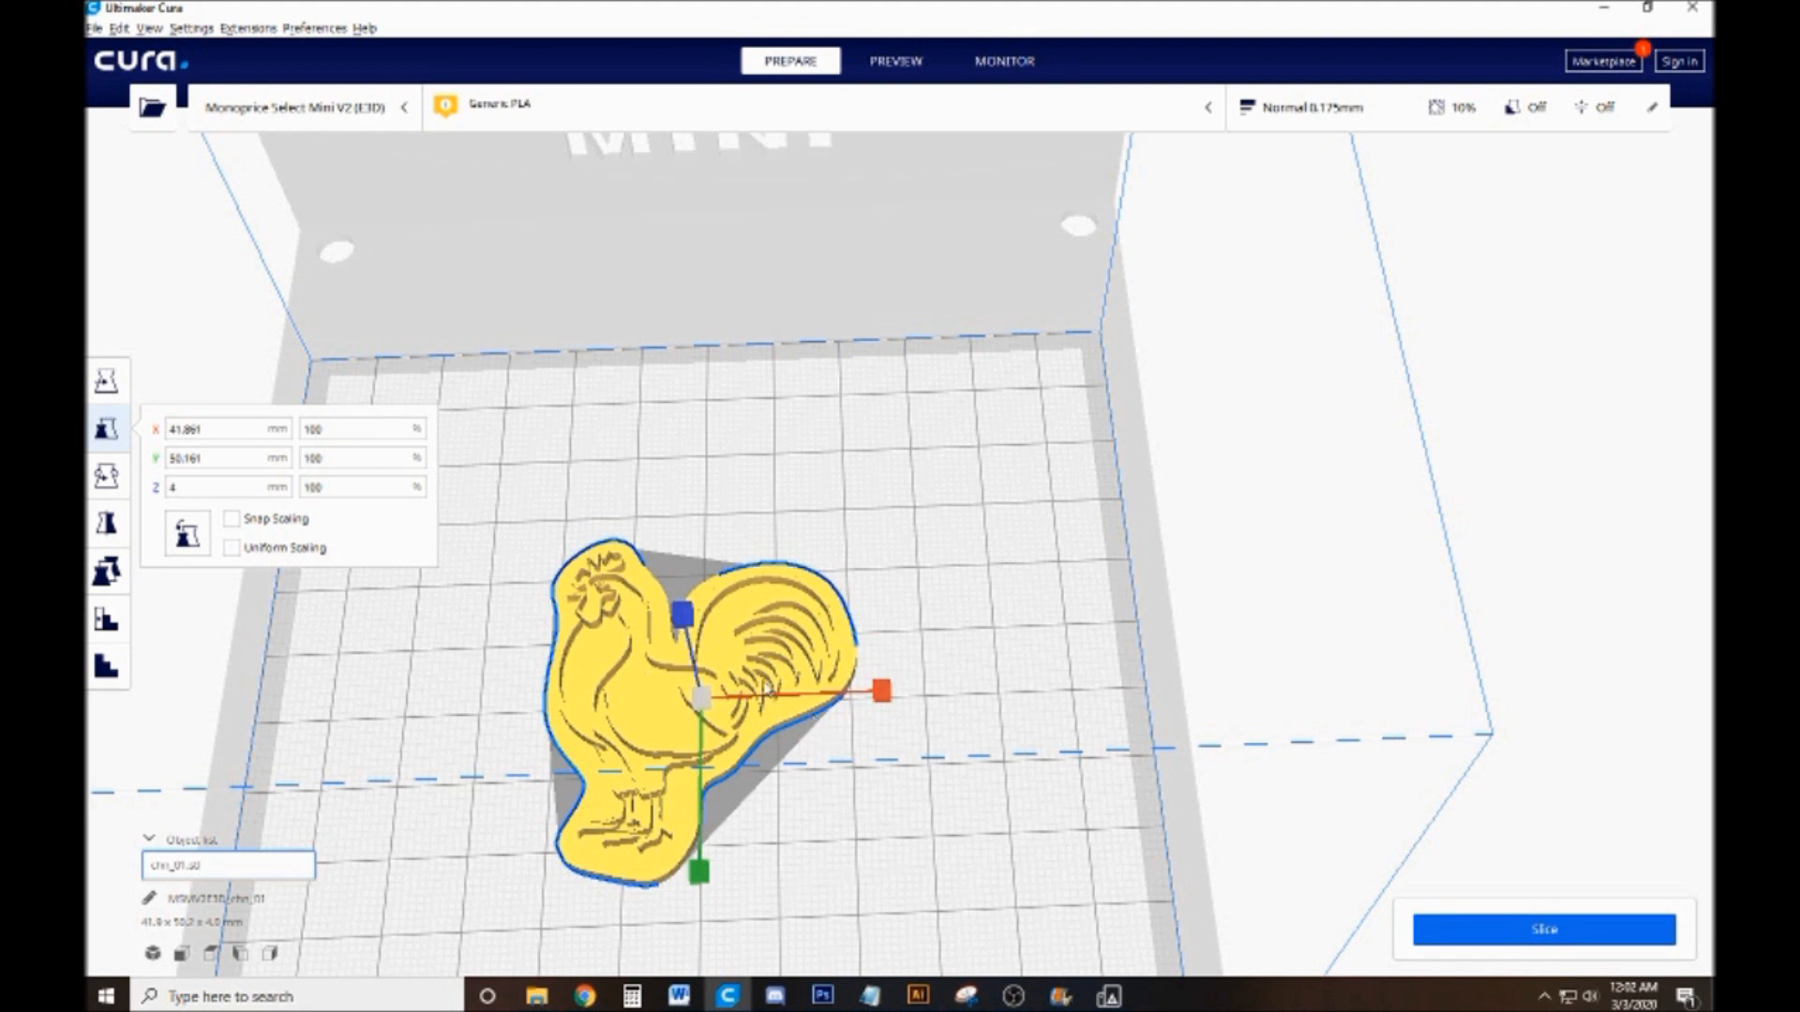
Delete the chn_01 stamp from the build plate and load chn_02.stl in its place
key("Delete")
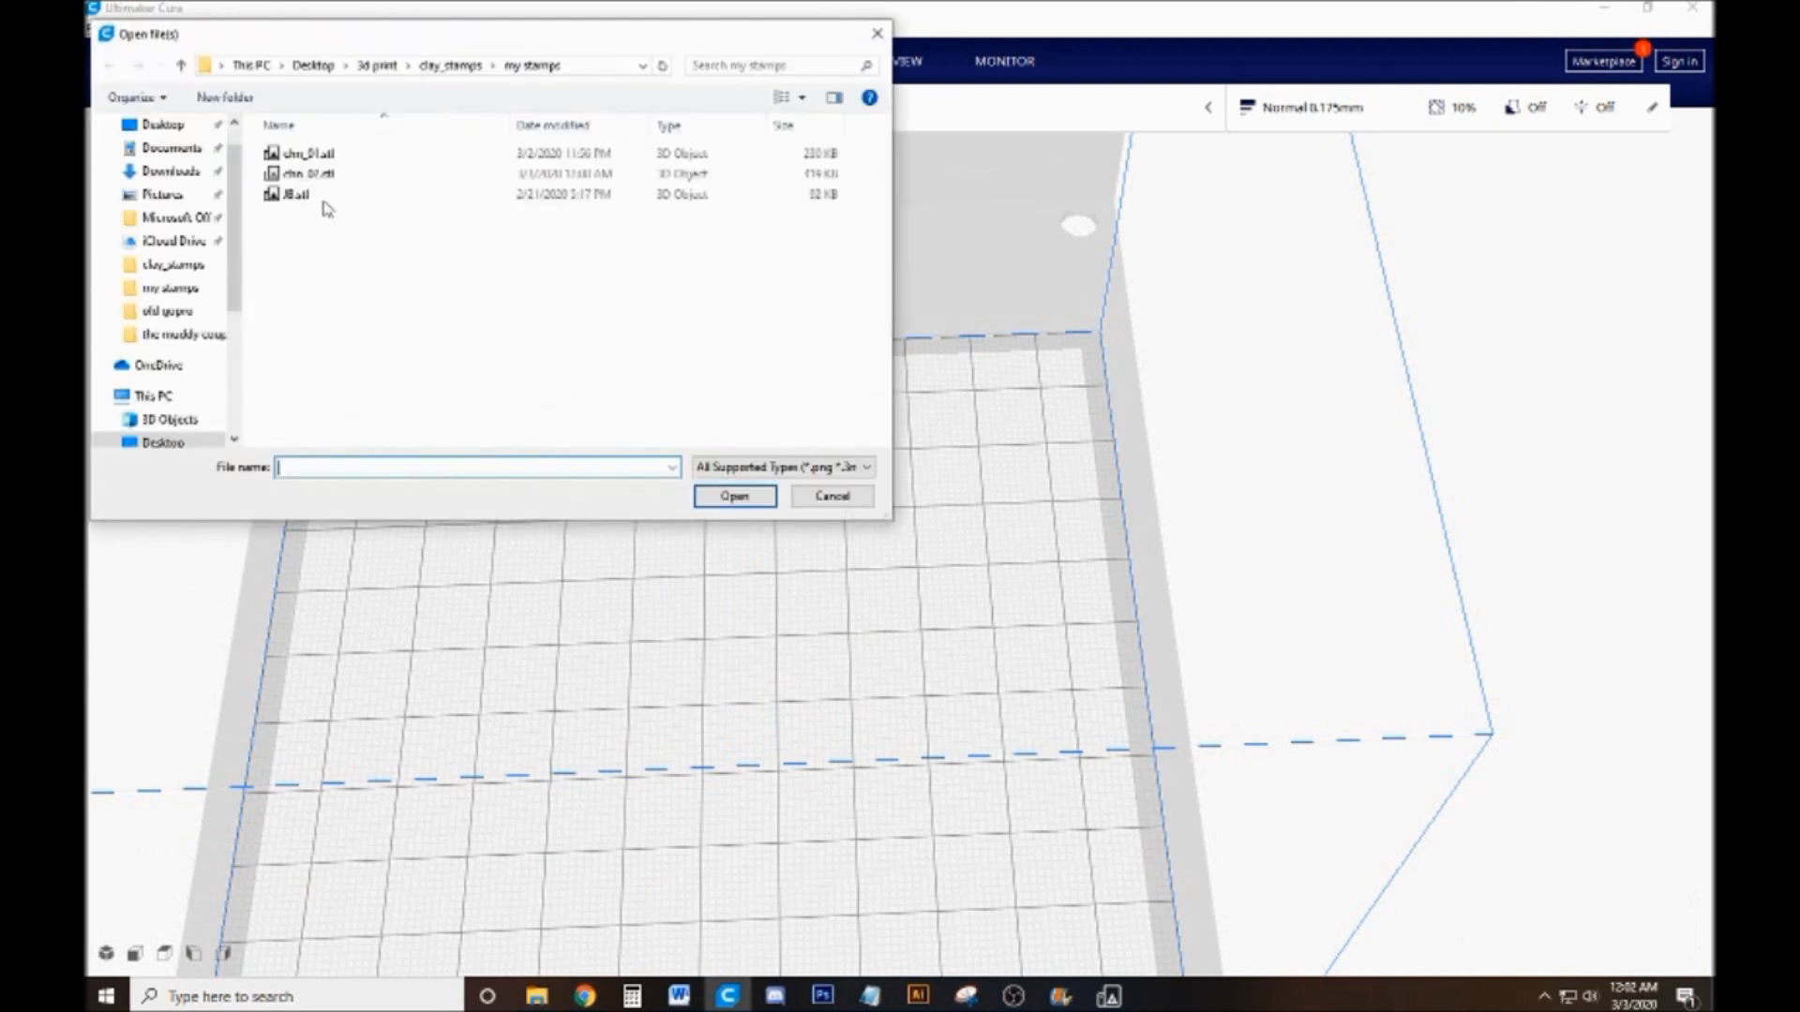
double_click(331, 181)
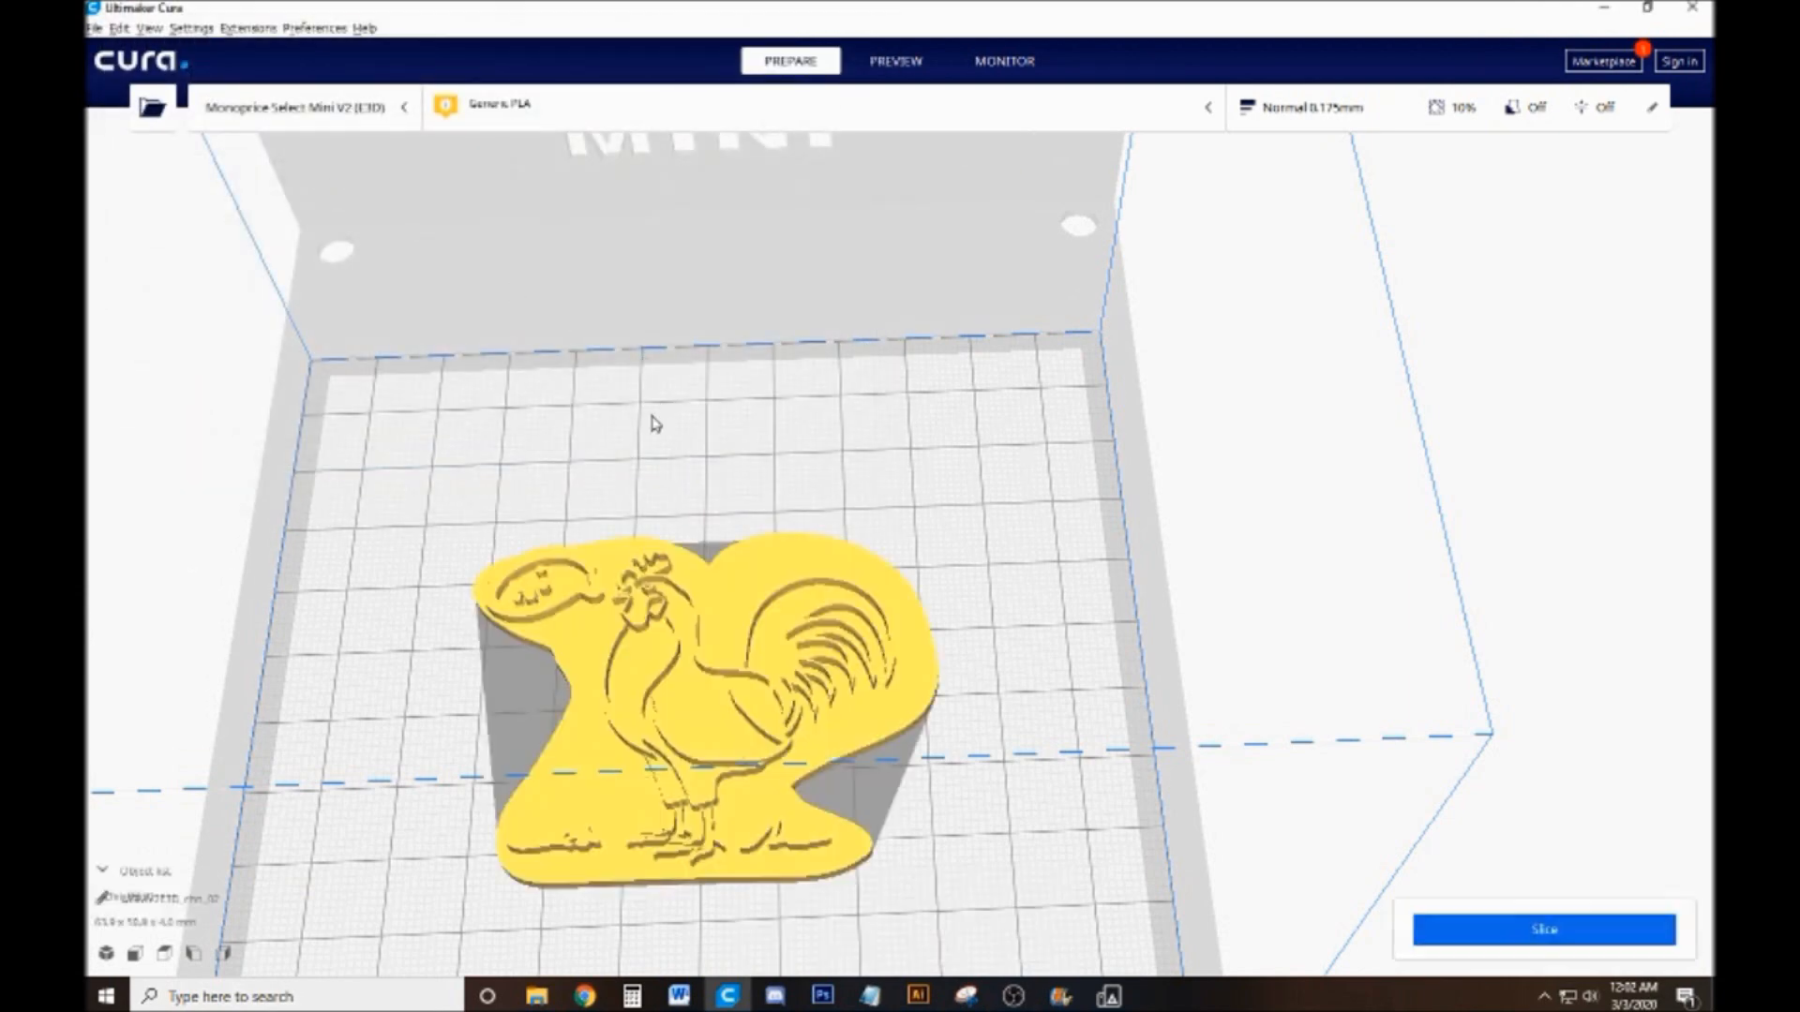
Examine the chn_02 rooster stamp on the build plate from several angles and check its scale dimensions
scroll(712, 581, "down", 3)
left_click(757, 737)
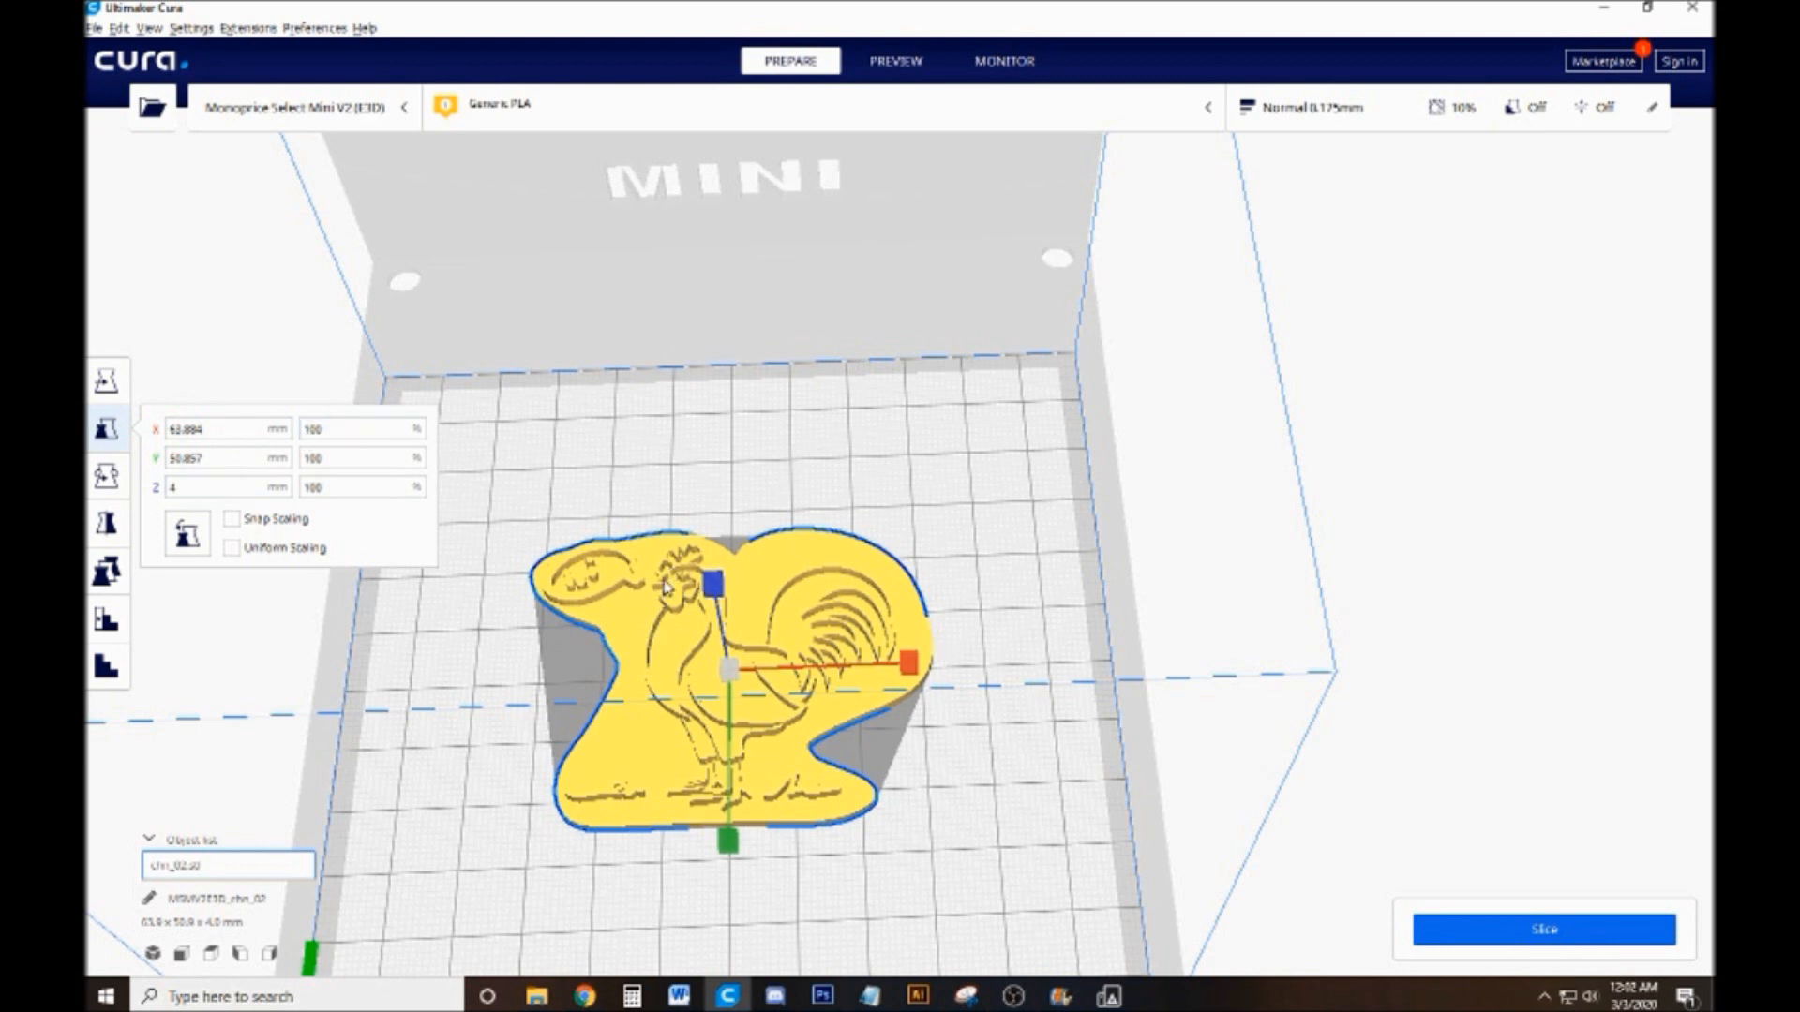
left_click(531, 695)
left_click_drag(640, 614, 514, 659)
scroll(646, 645, "up", 3)
left_click_drag(647, 653, 829, 604)
scroll(829, 609, "down", 2)
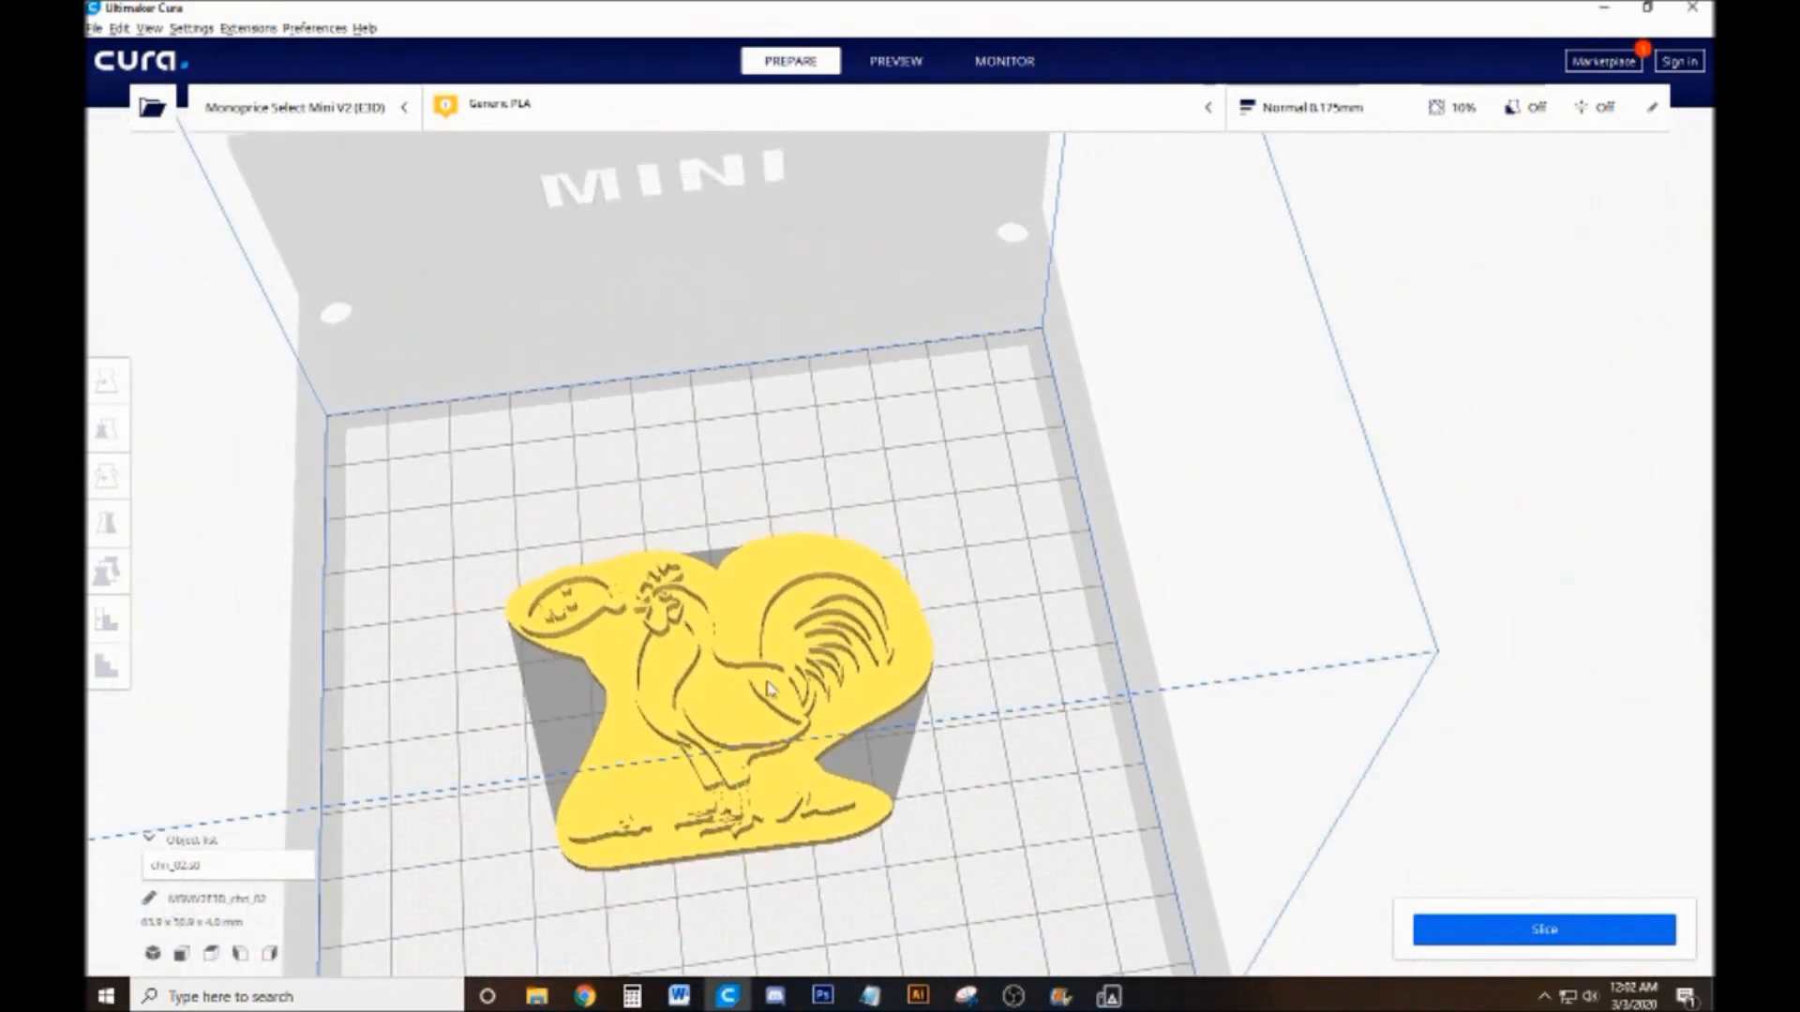
Mirror the chn_02 stamp along the X axis so the rooster faces the opposite way
left_click(820, 619)
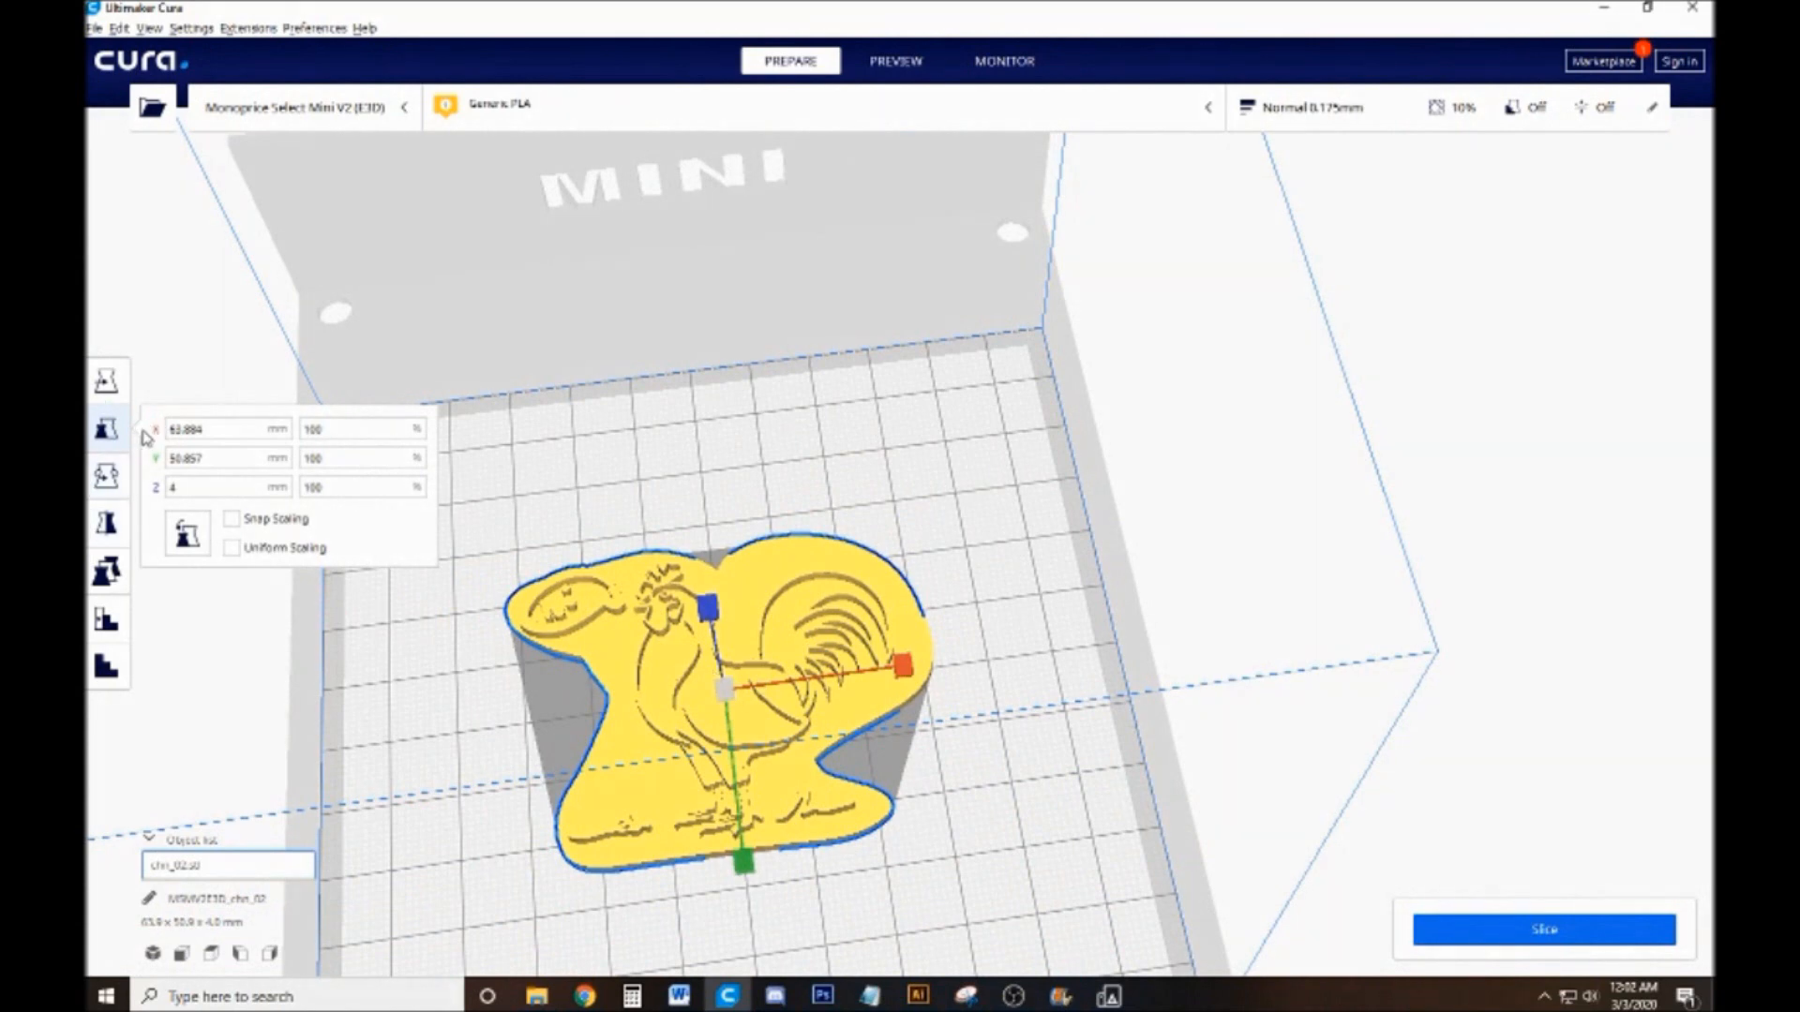
left_click(107, 525)
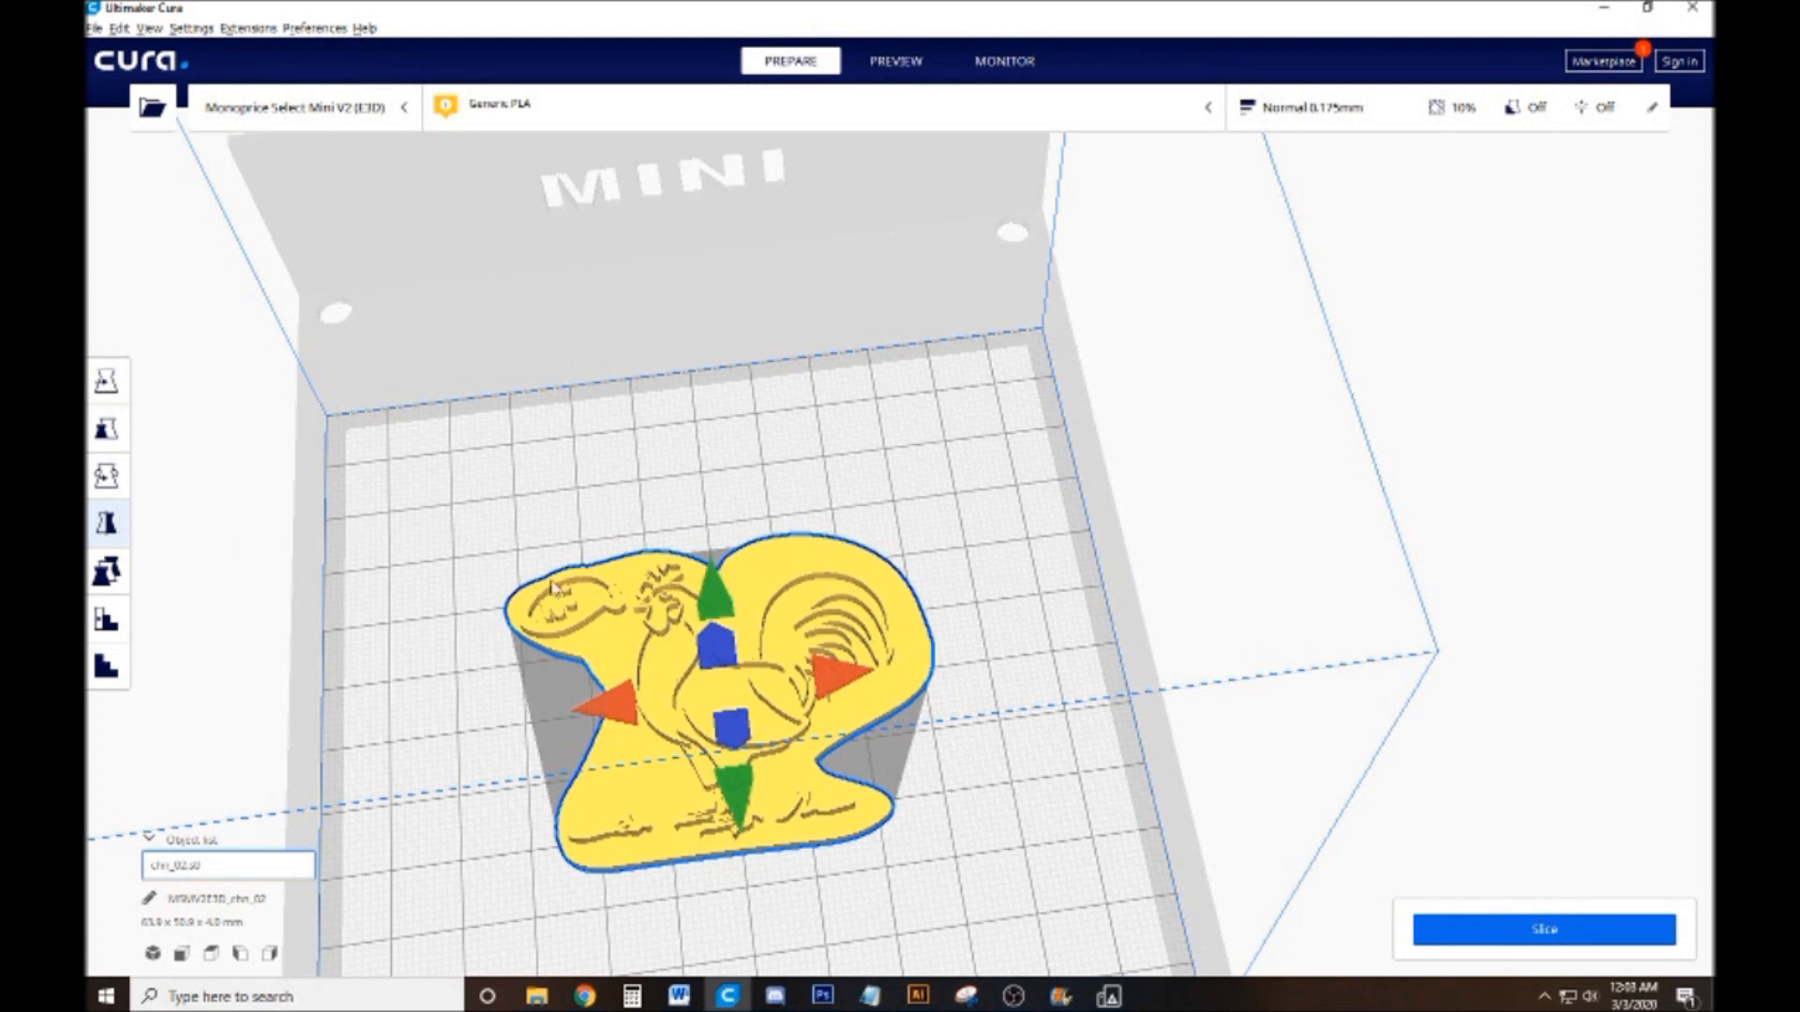
left_click(612, 719)
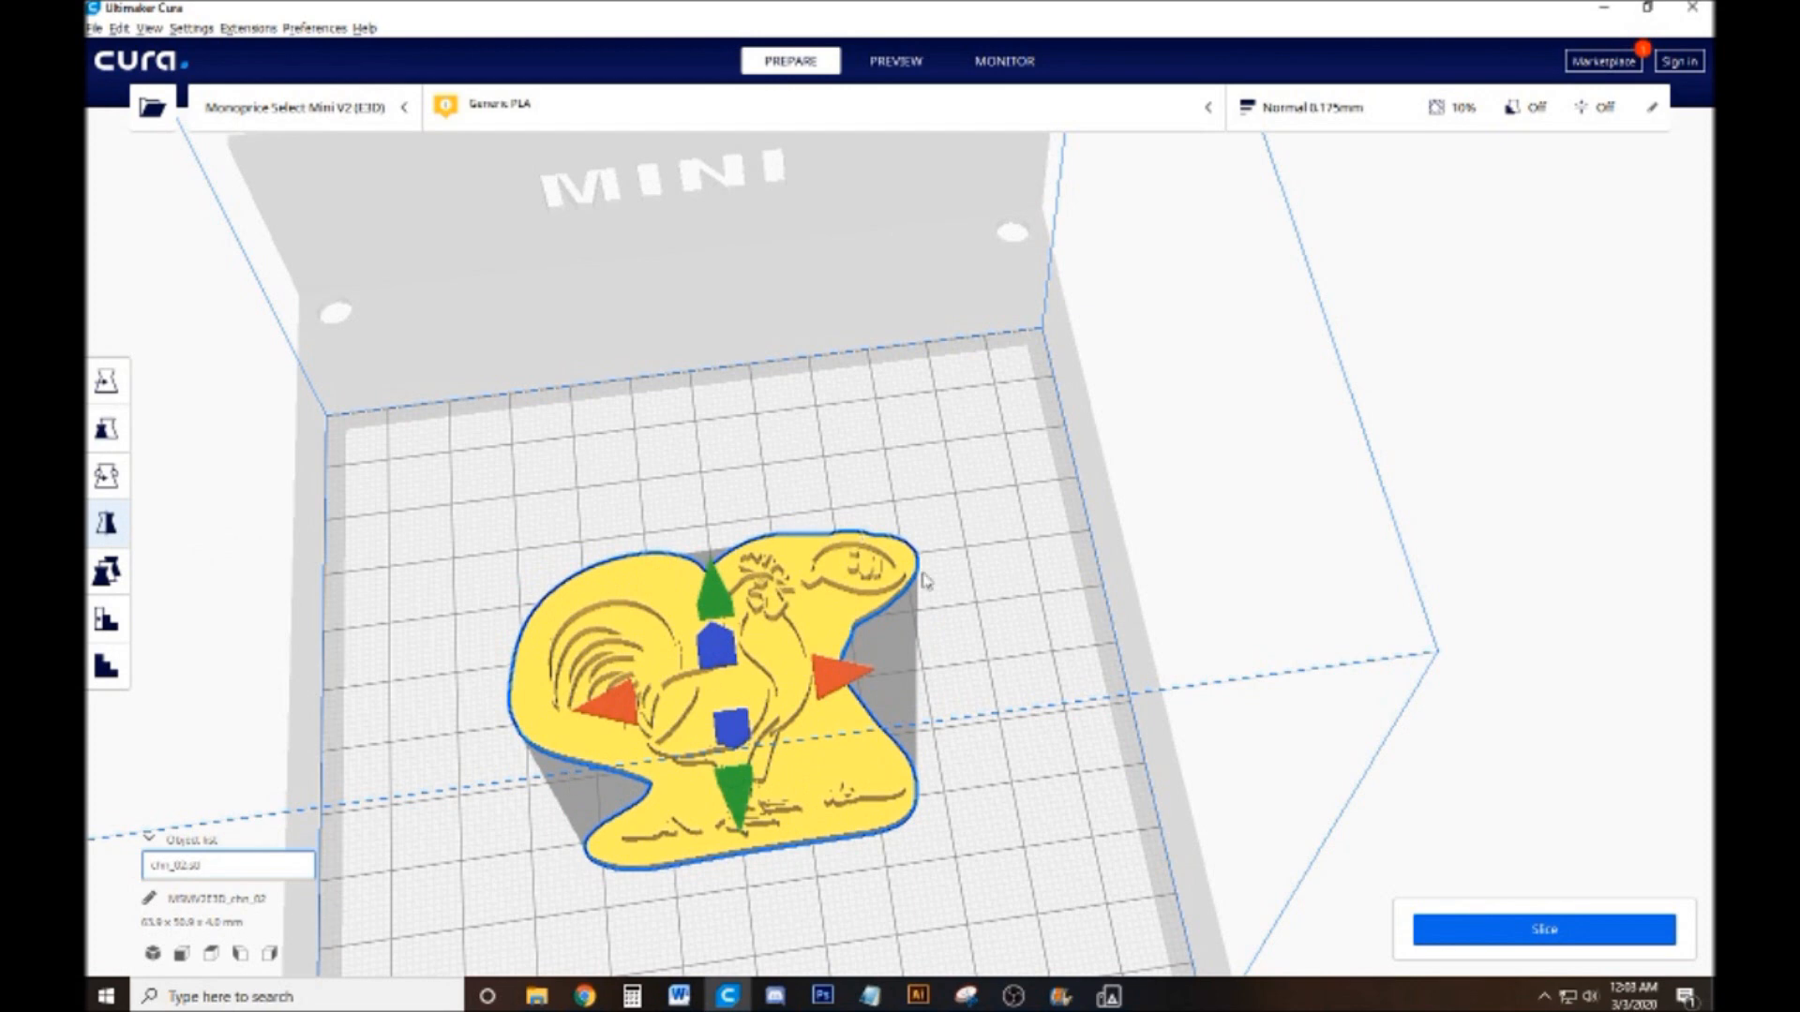
left_click(971, 611)
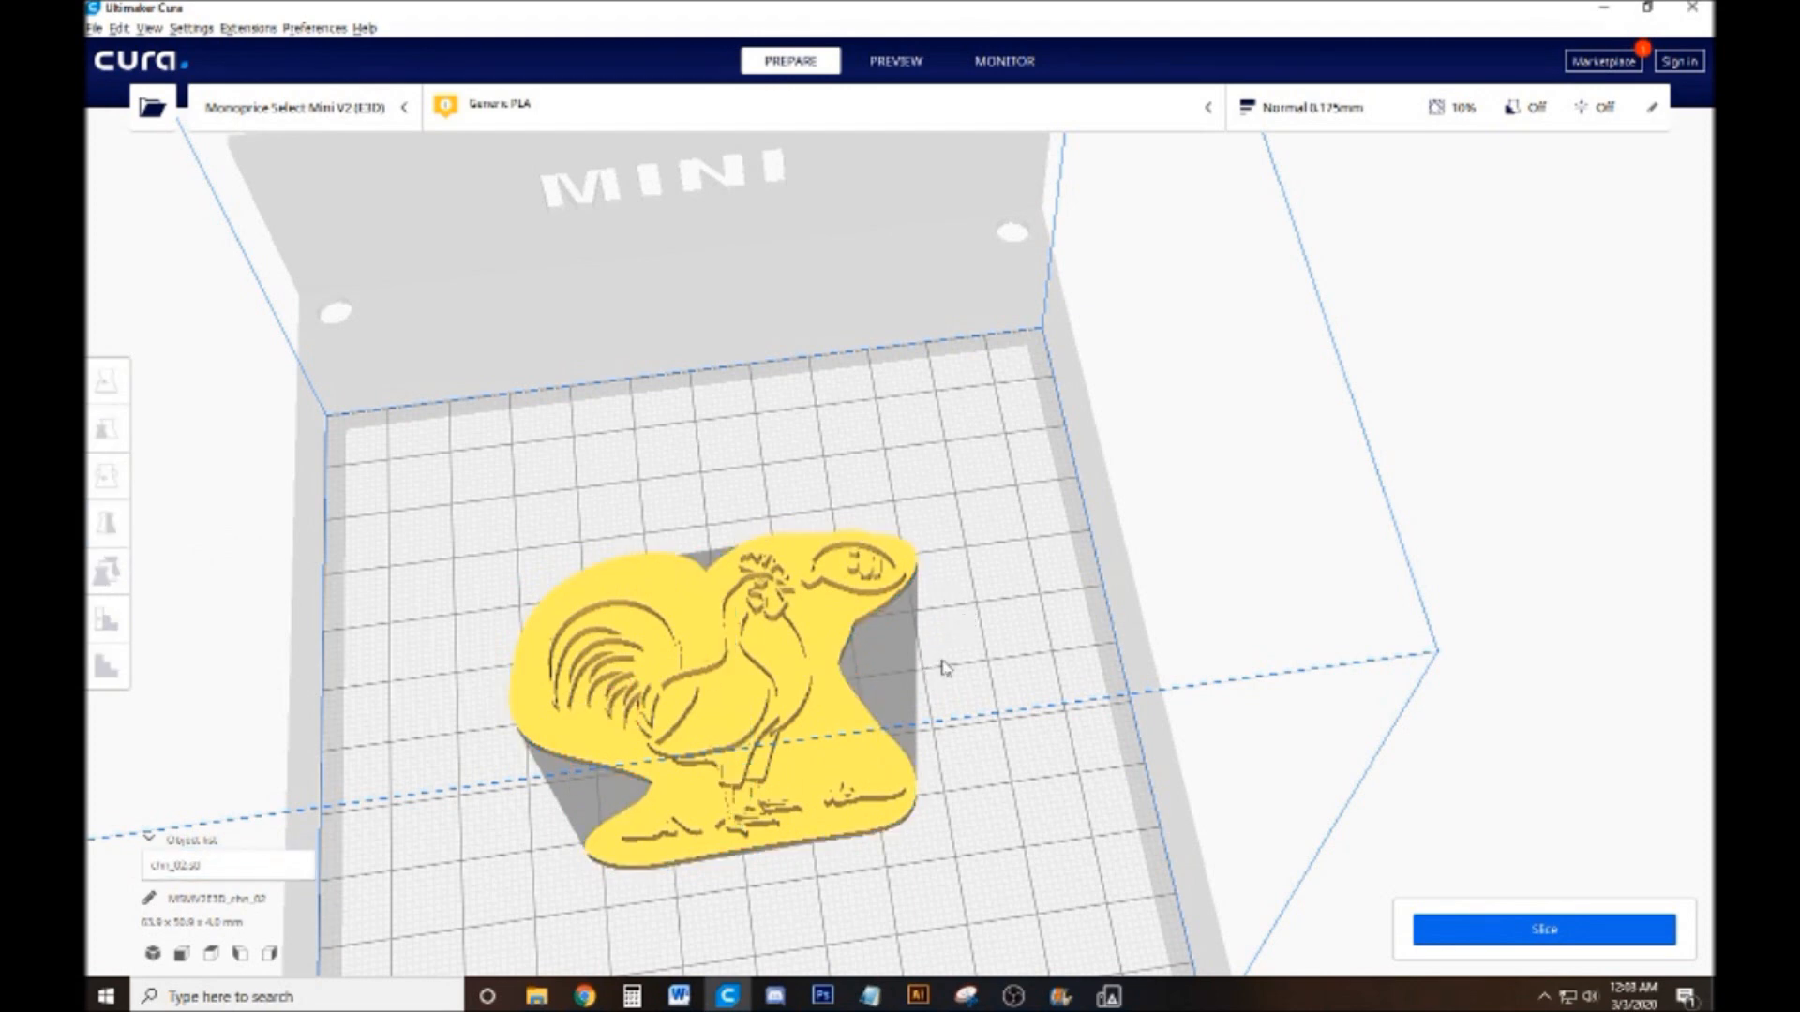
mouse_move(975, 672)
left_mouse_down()
mouse_move(949, 662)
mouse_move(976, 669)
mouse_move(971, 704)
left_mouse_up()
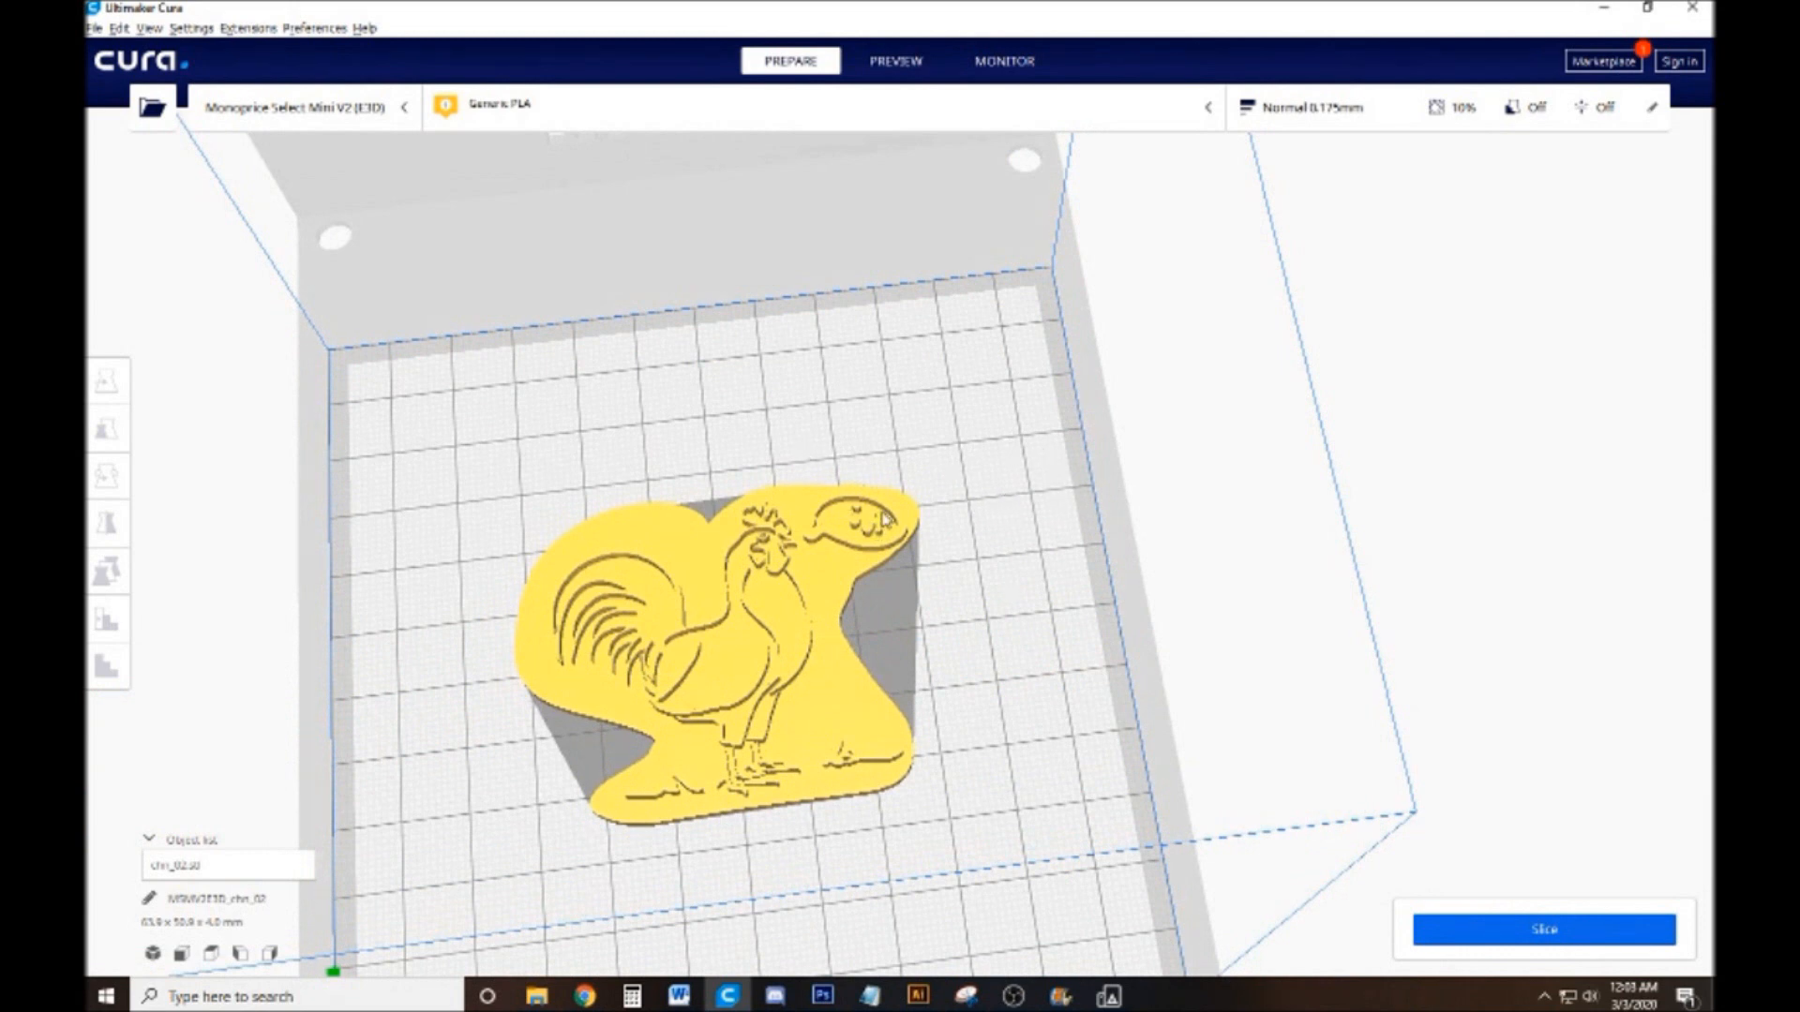
Try scaling only the stamp's X size to 50 mm without uniform scaling, and undo the change
left_click(712, 676)
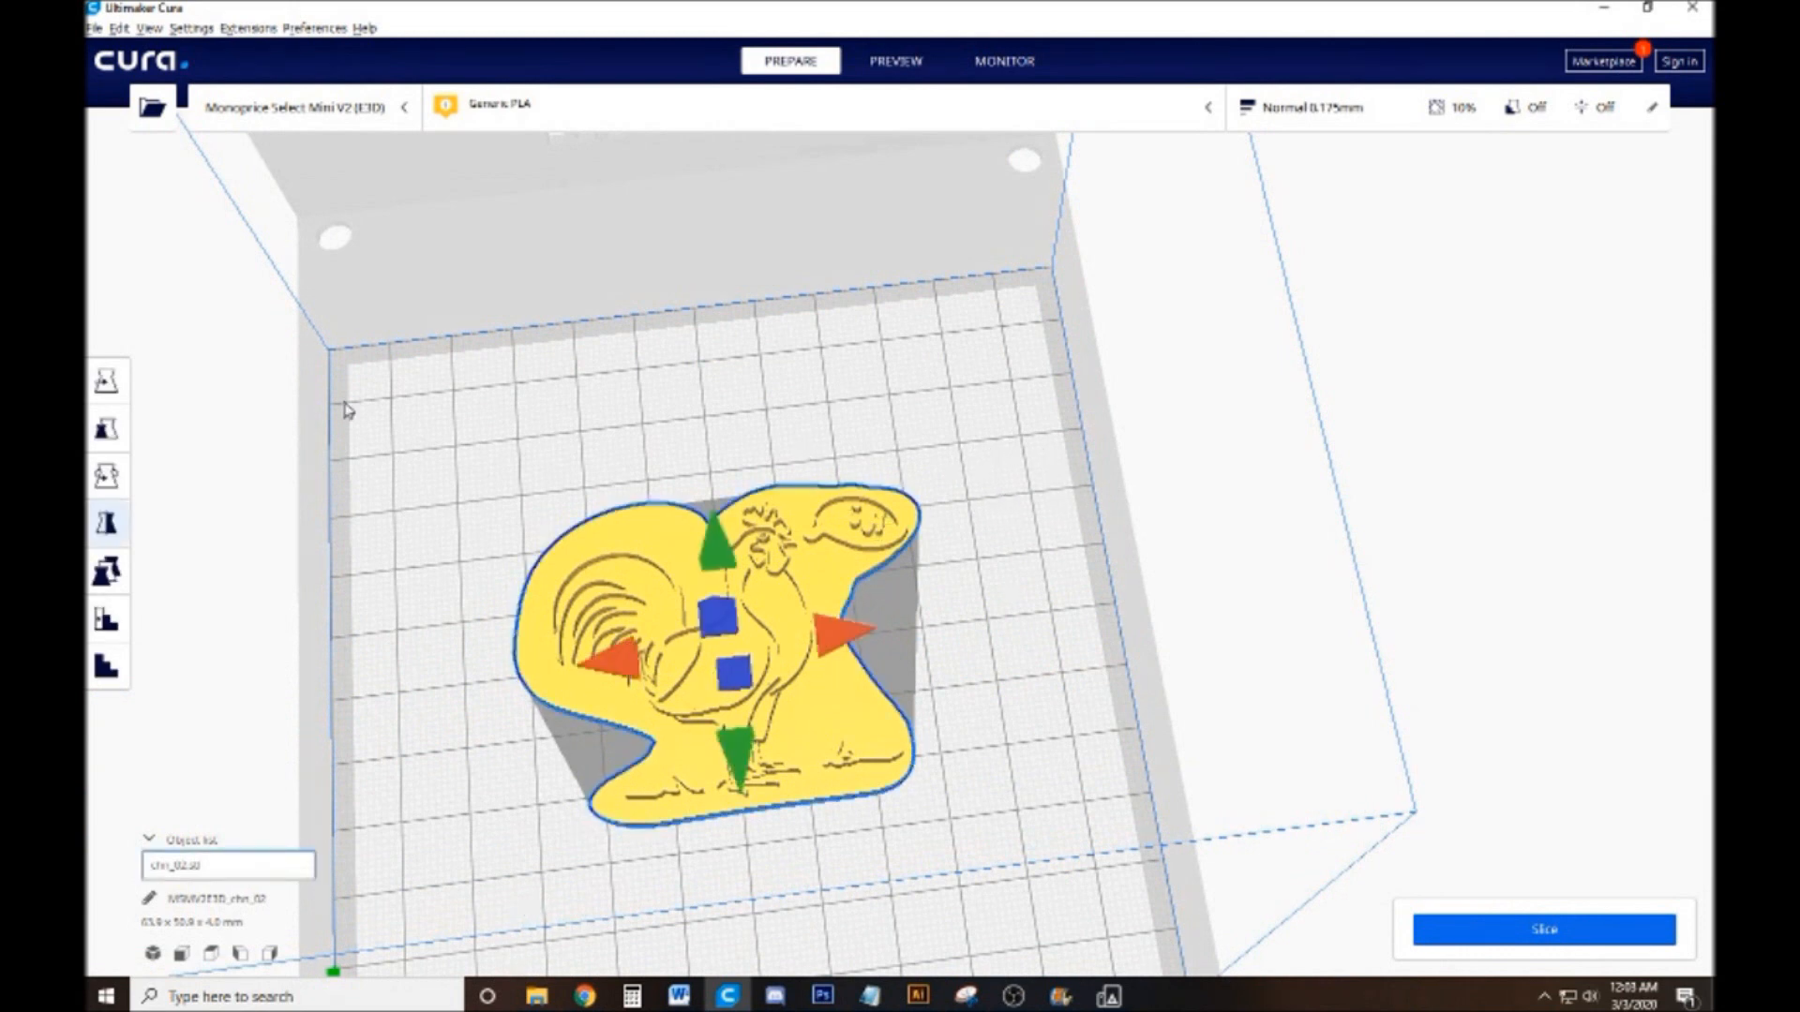
left_click(107, 428)
left_click(260, 432)
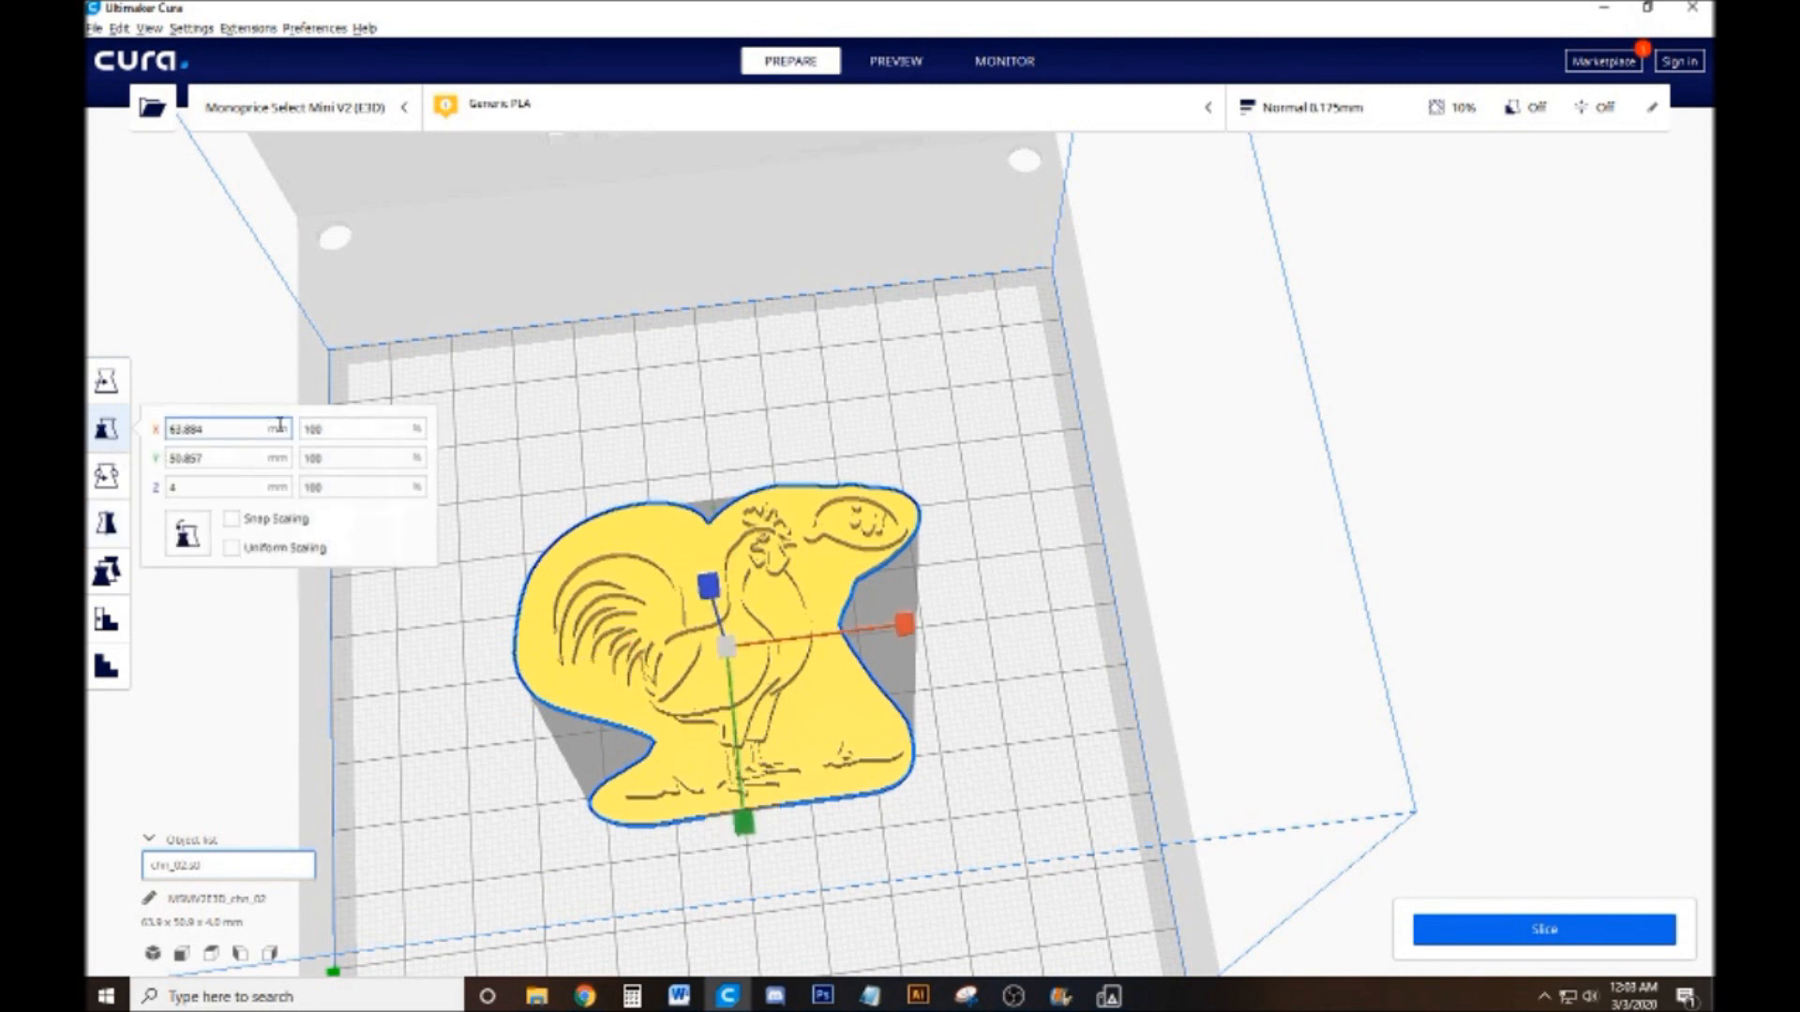
double_click(174, 429)
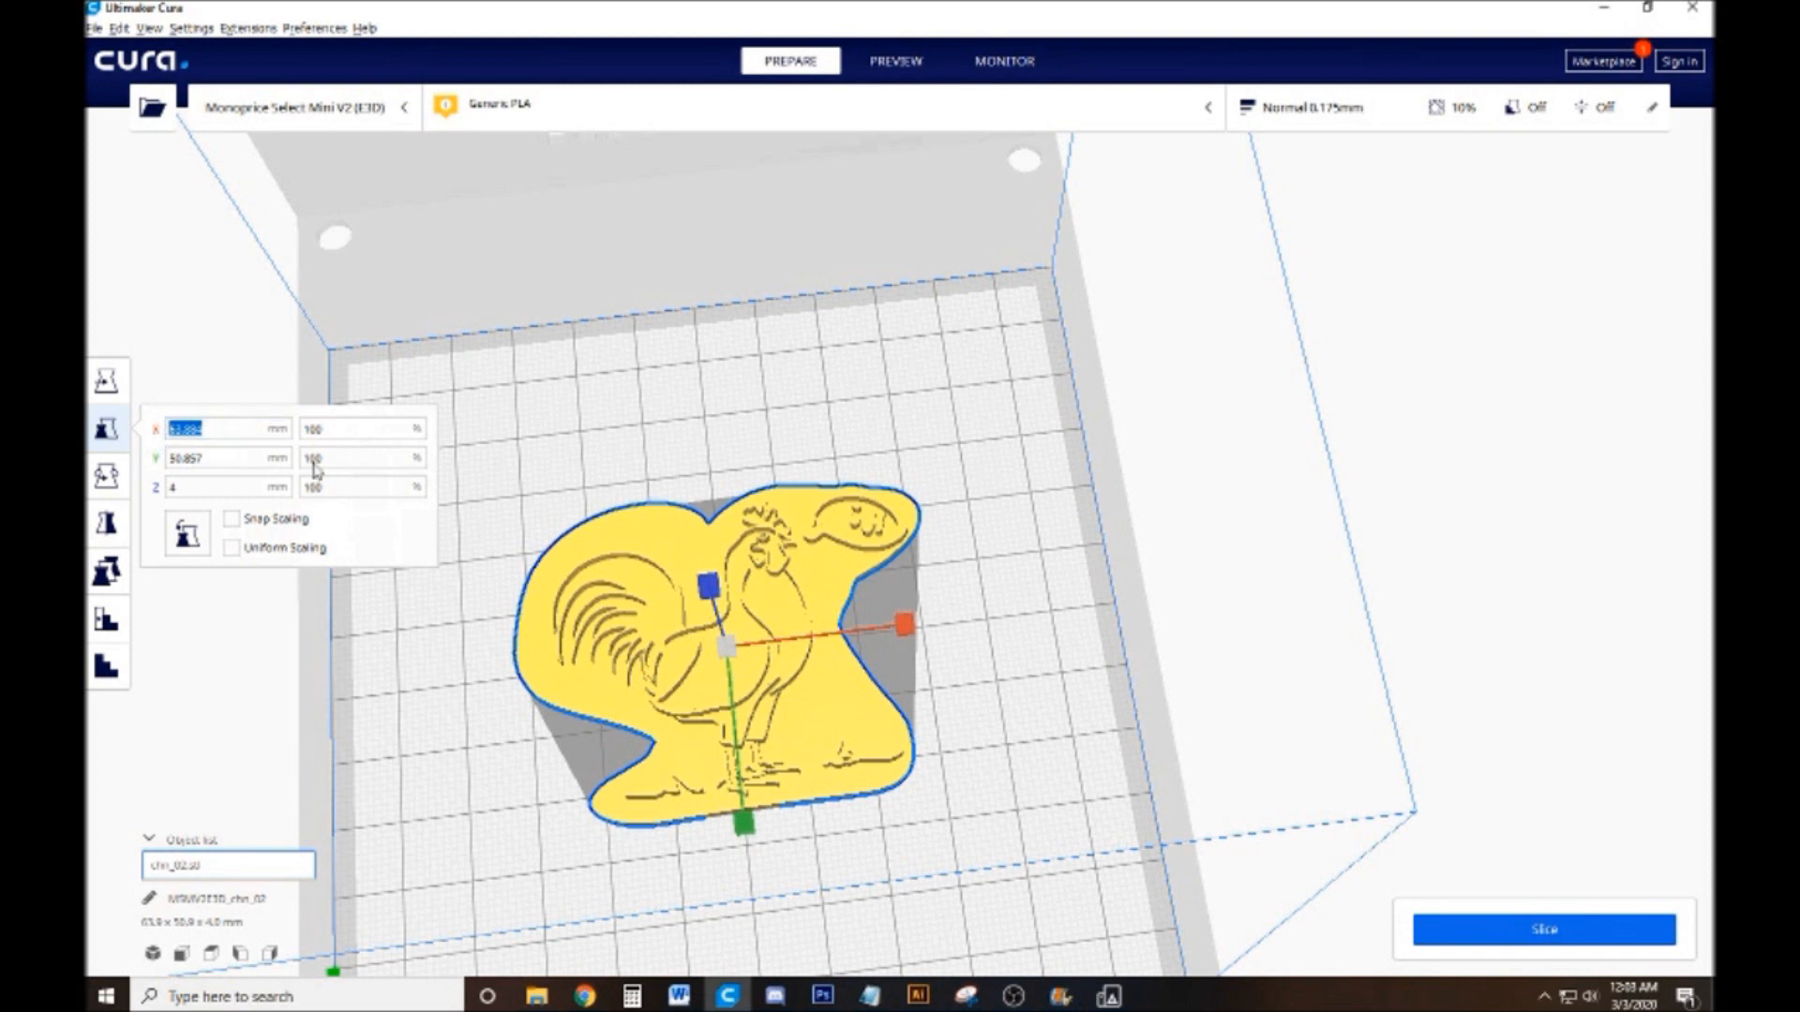
type("50")
key("Return")
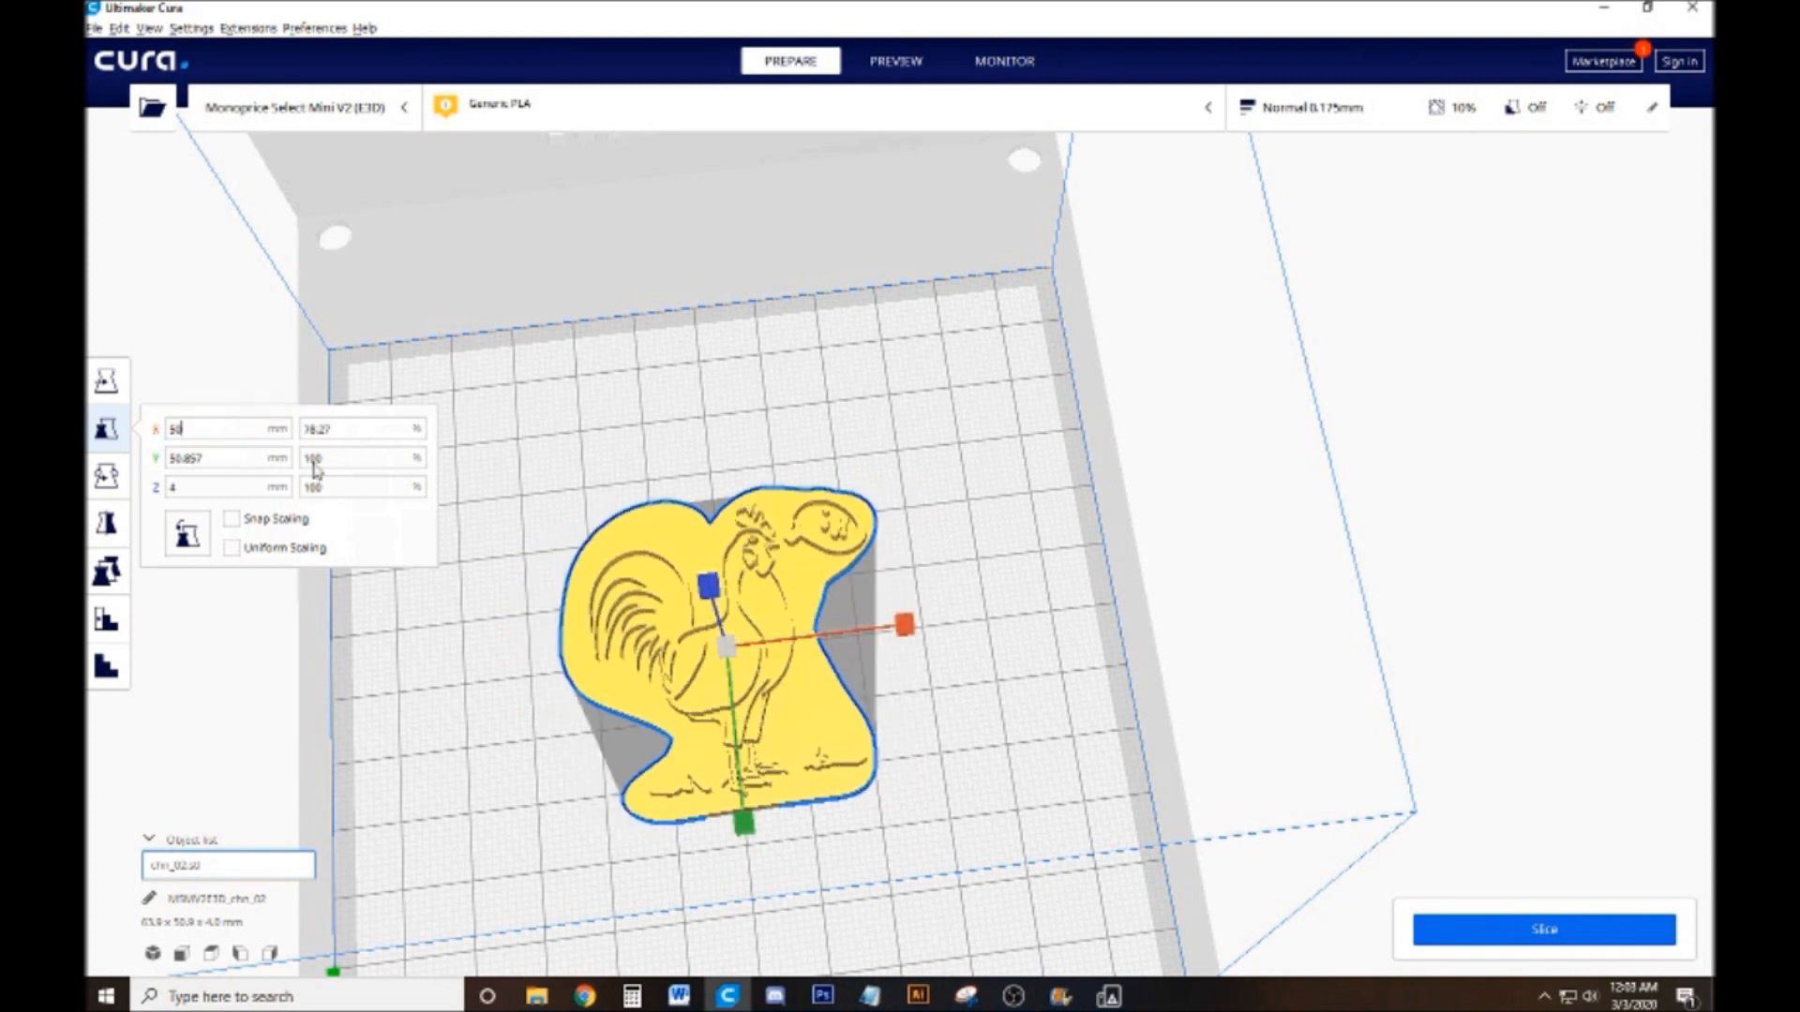
key("ctrl+z")
type("50")
left_click(190, 455)
key("ctrl+z")
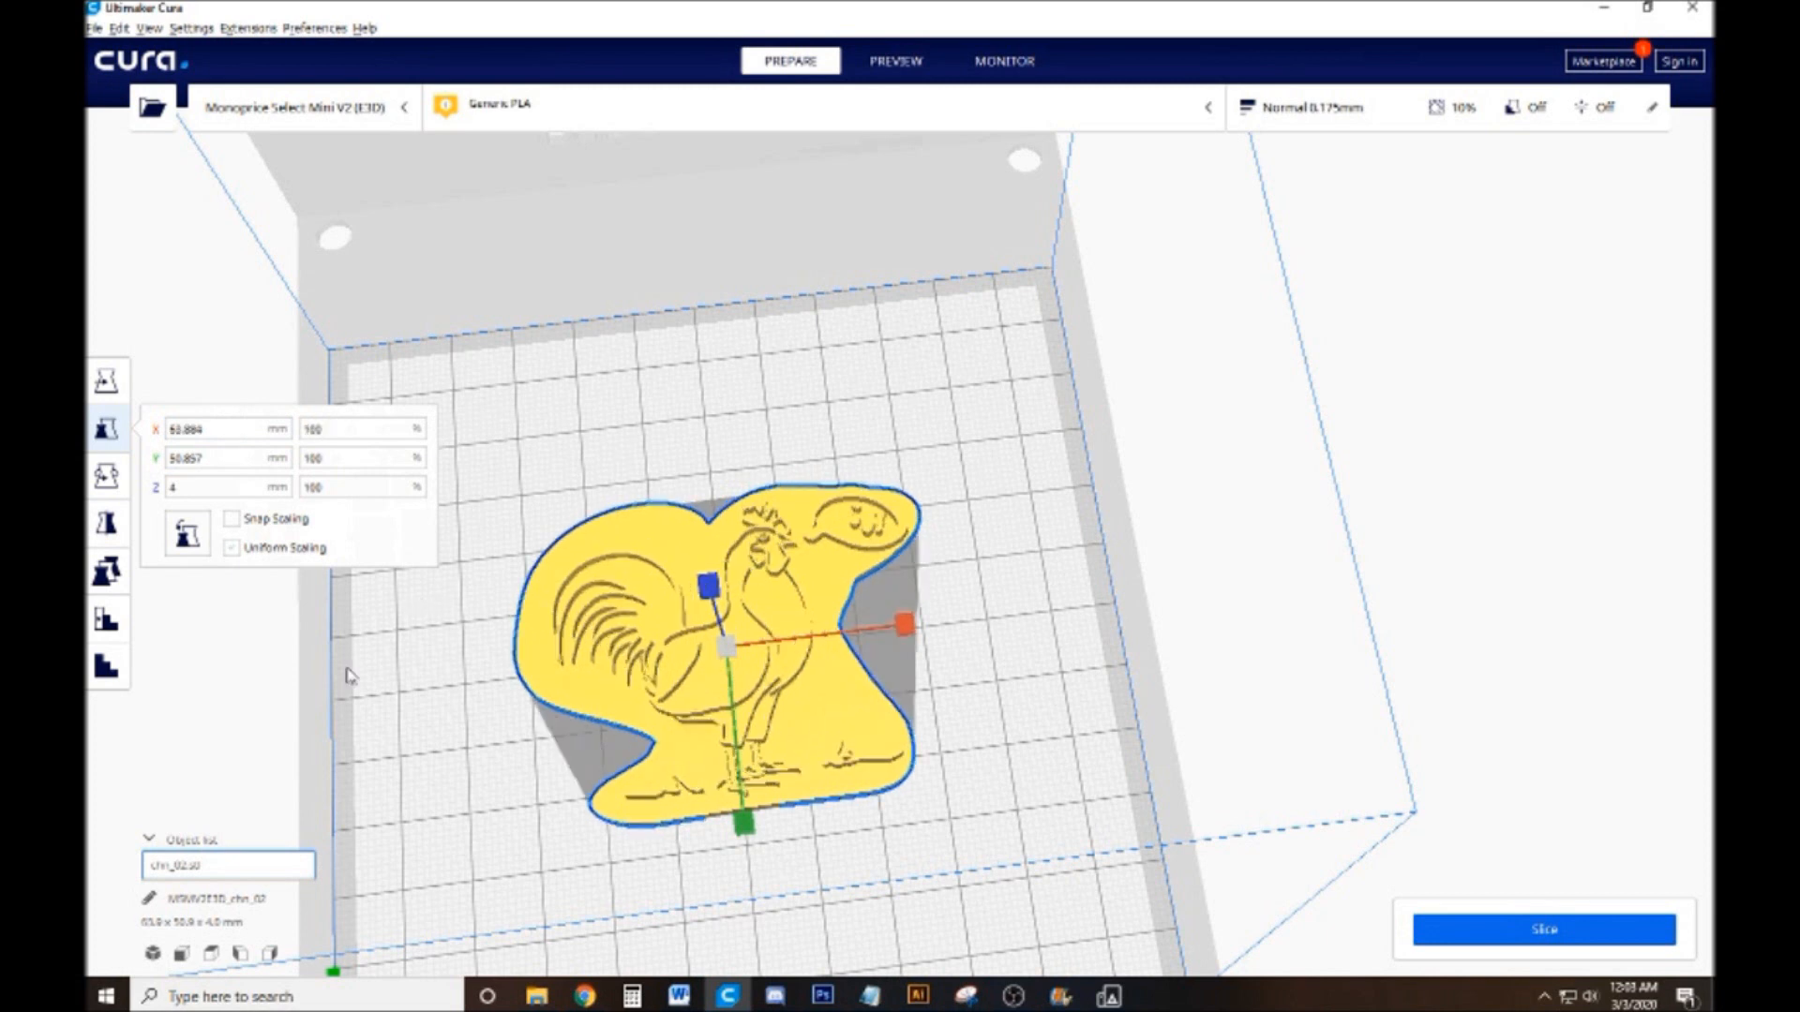
Enable snap scaling and uniform scaling for the stamp and set its X size to 50 mm
left_click(347, 673)
left_click(624, 567)
left_click(232, 525)
left_click(242, 550)
double_click(230, 430)
type("50")
key("Return")
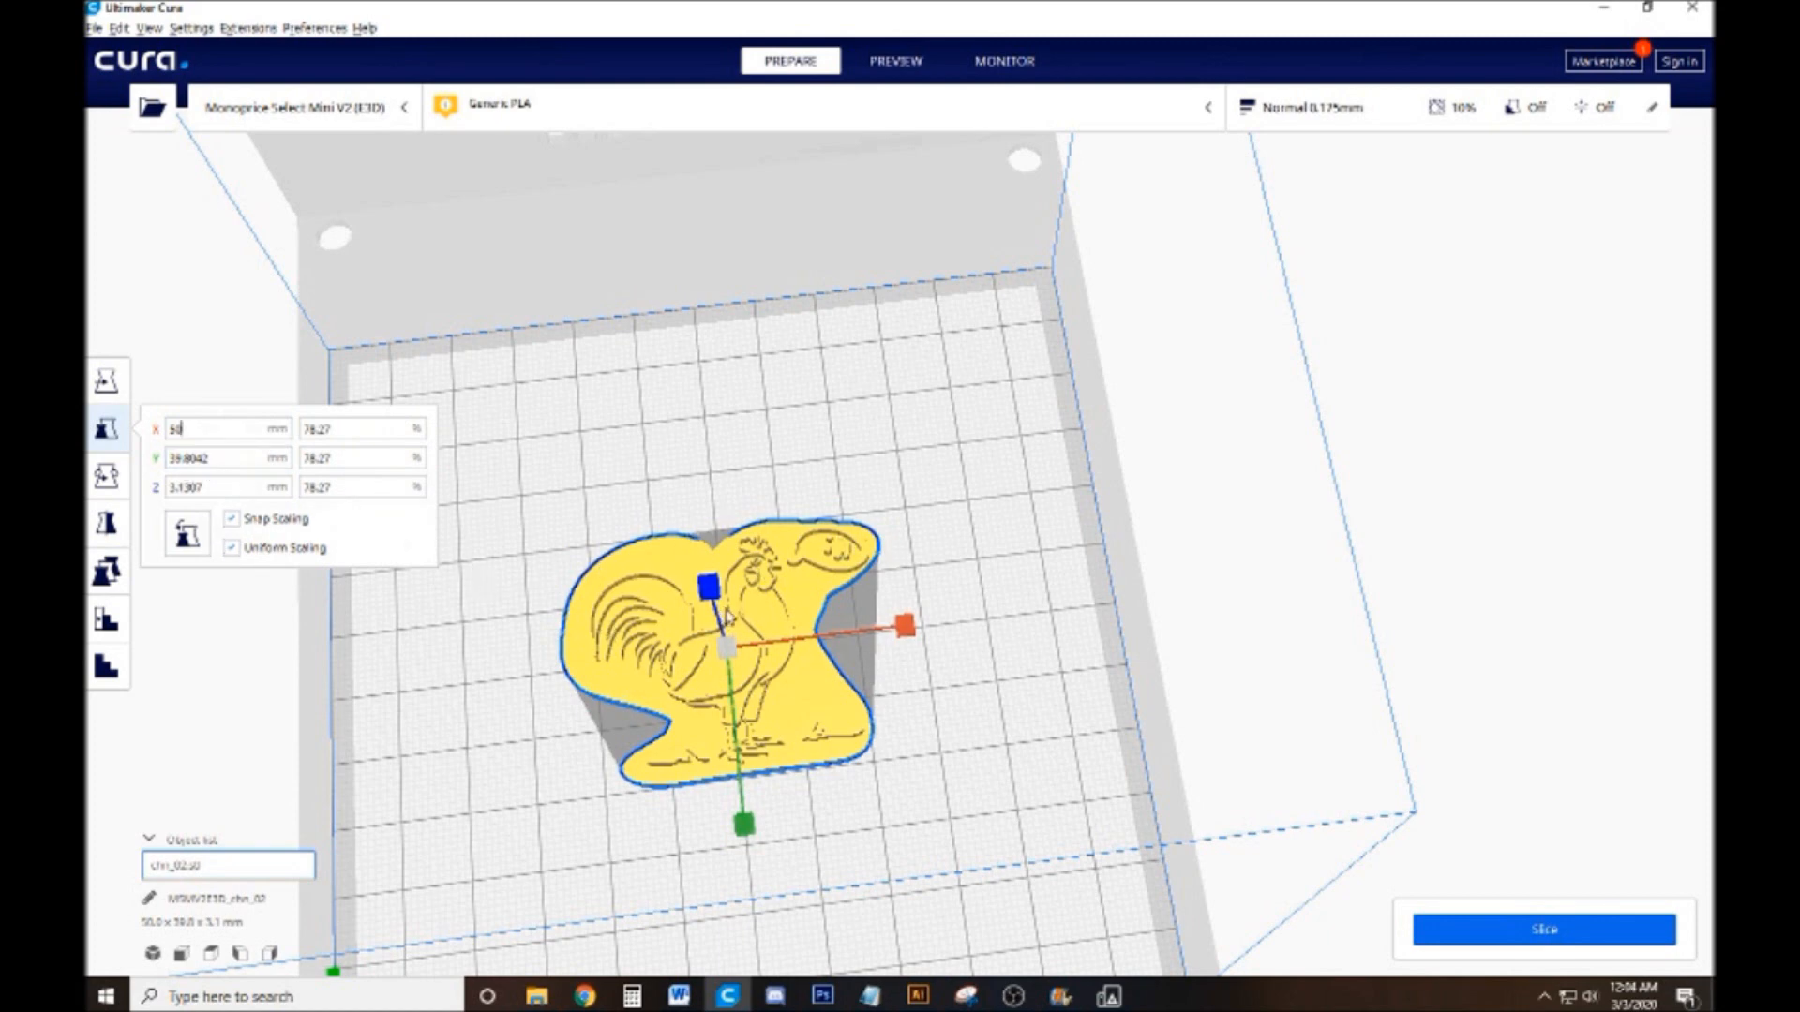
Disable snap scaling and uniform scaling, and set the stamp's Z height to 4 mm
scroll(761, 641, "up", 3)
scroll(764, 645, "up", 4)
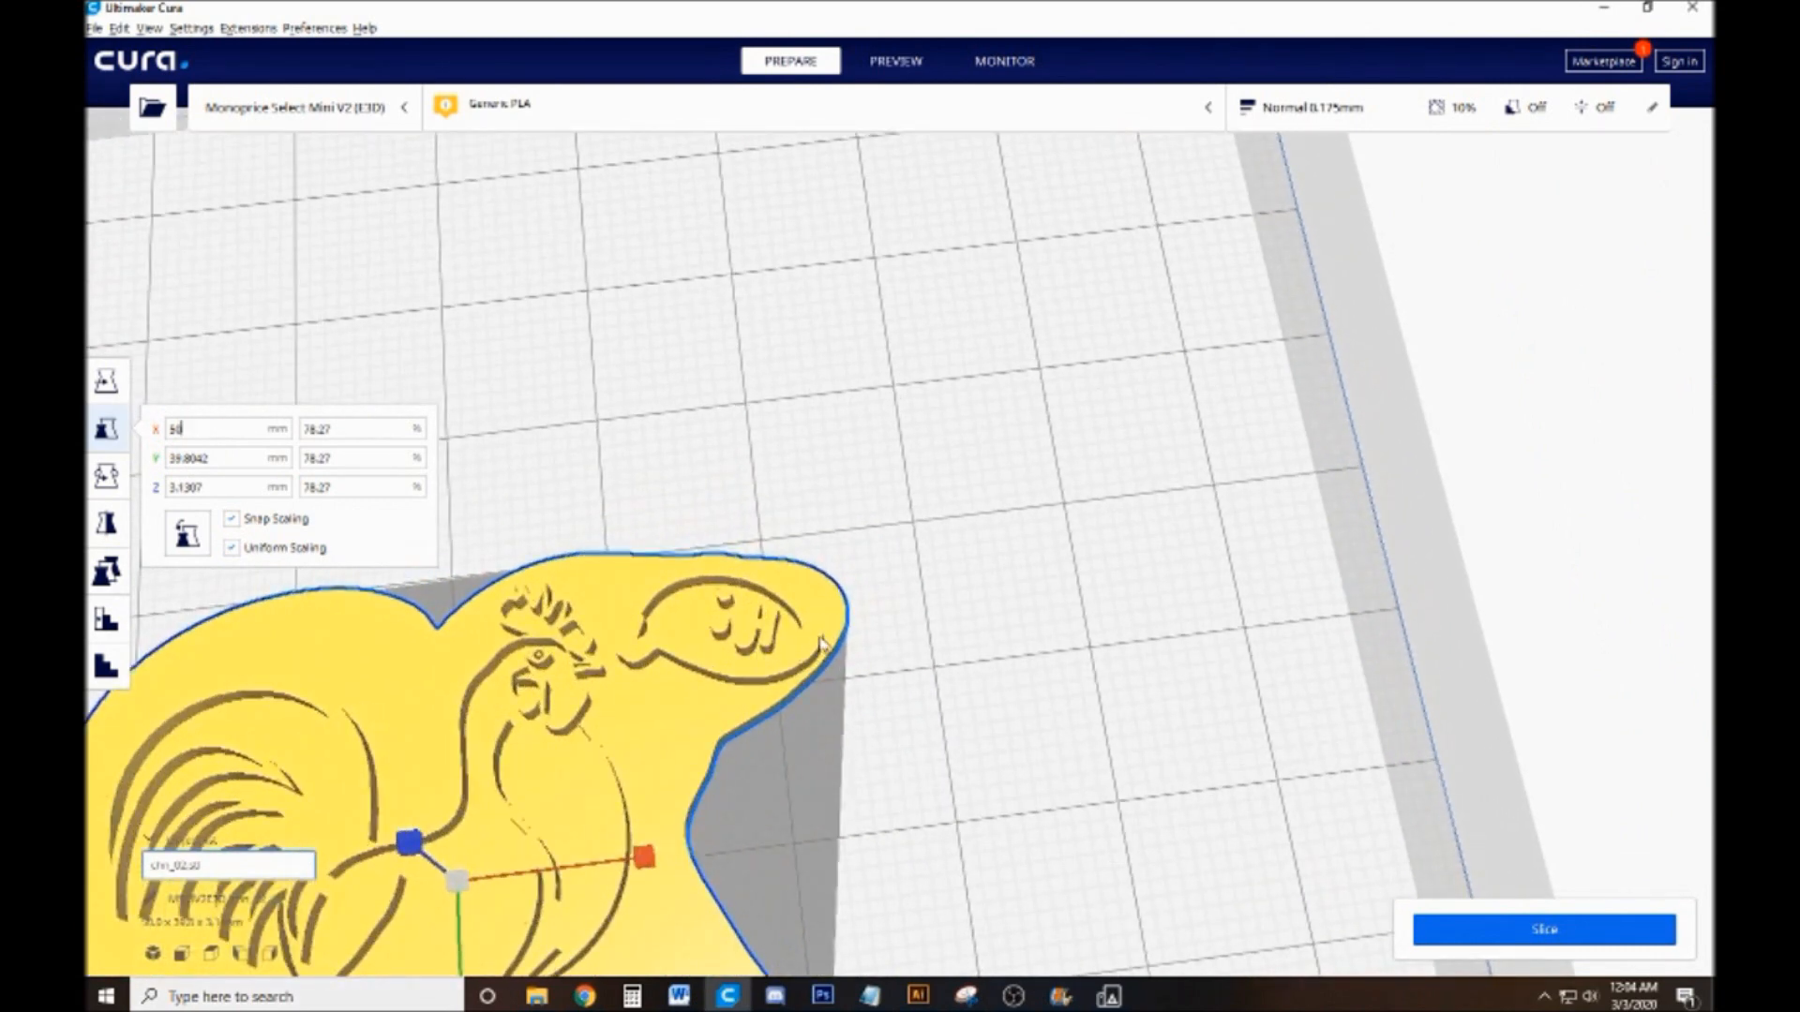
scroll(825, 605, "down", 5)
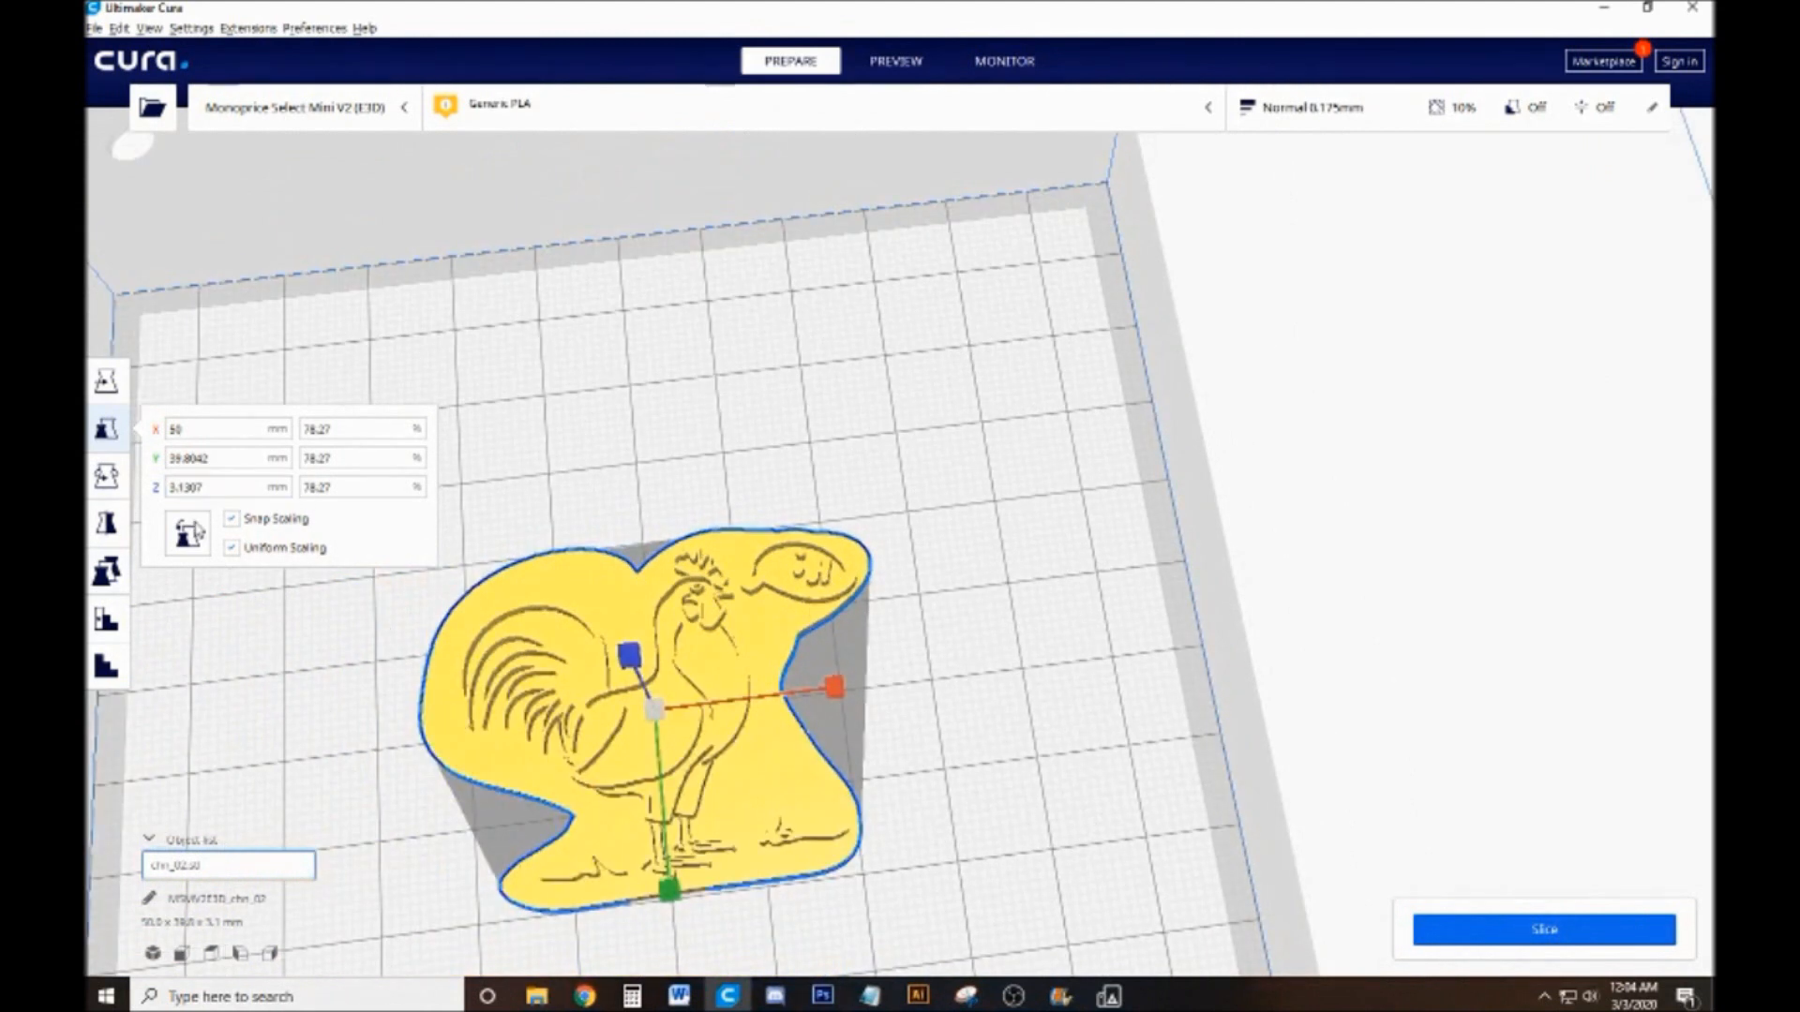
left_click_drag(227, 494, 169, 504)
left_click(231, 519)
left_click(231, 548)
type("4")
key("Return")
left_click(1161, 656)
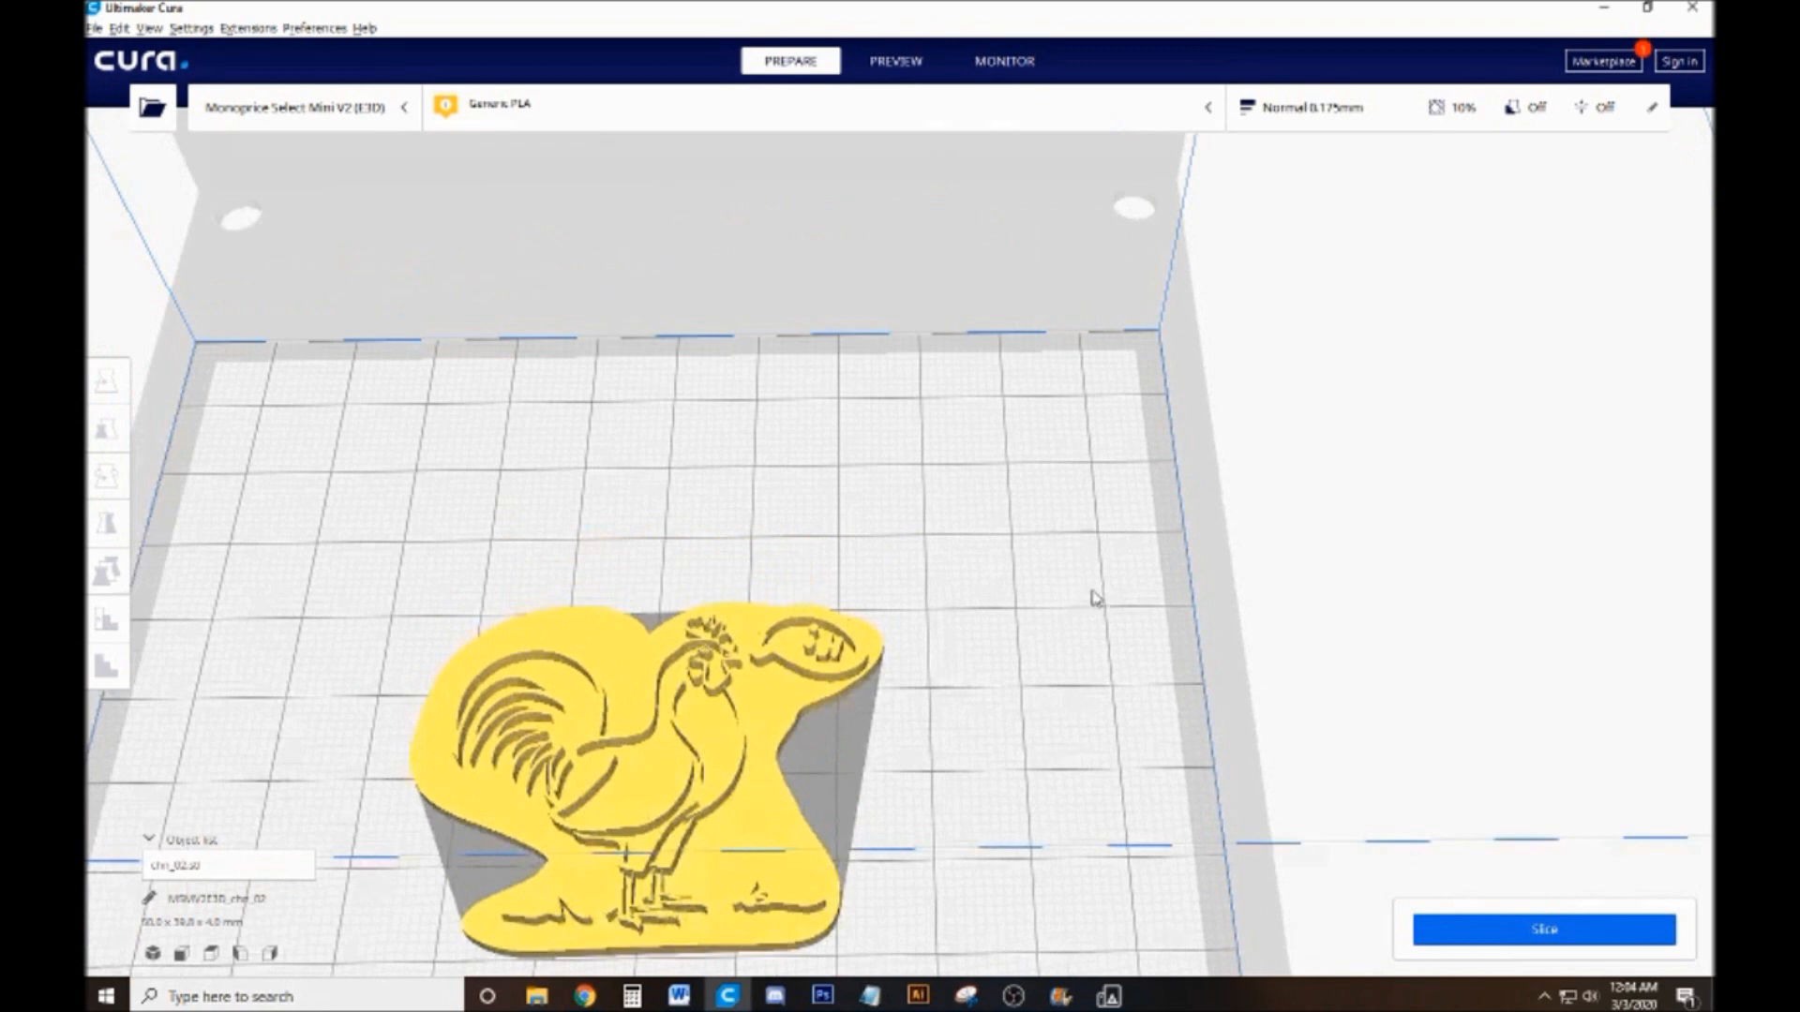
Check the resized stamp from different angles and slice it for printing
left_click_drag(1094, 598, 1079, 541)
scroll(1031, 656, "down", 3)
left_click_drag(997, 729, 976, 695)
left_click_drag(879, 882, 941, 966)
left_click_drag(972, 848, 1006, 928)
scroll(975, 870, "up", 2)
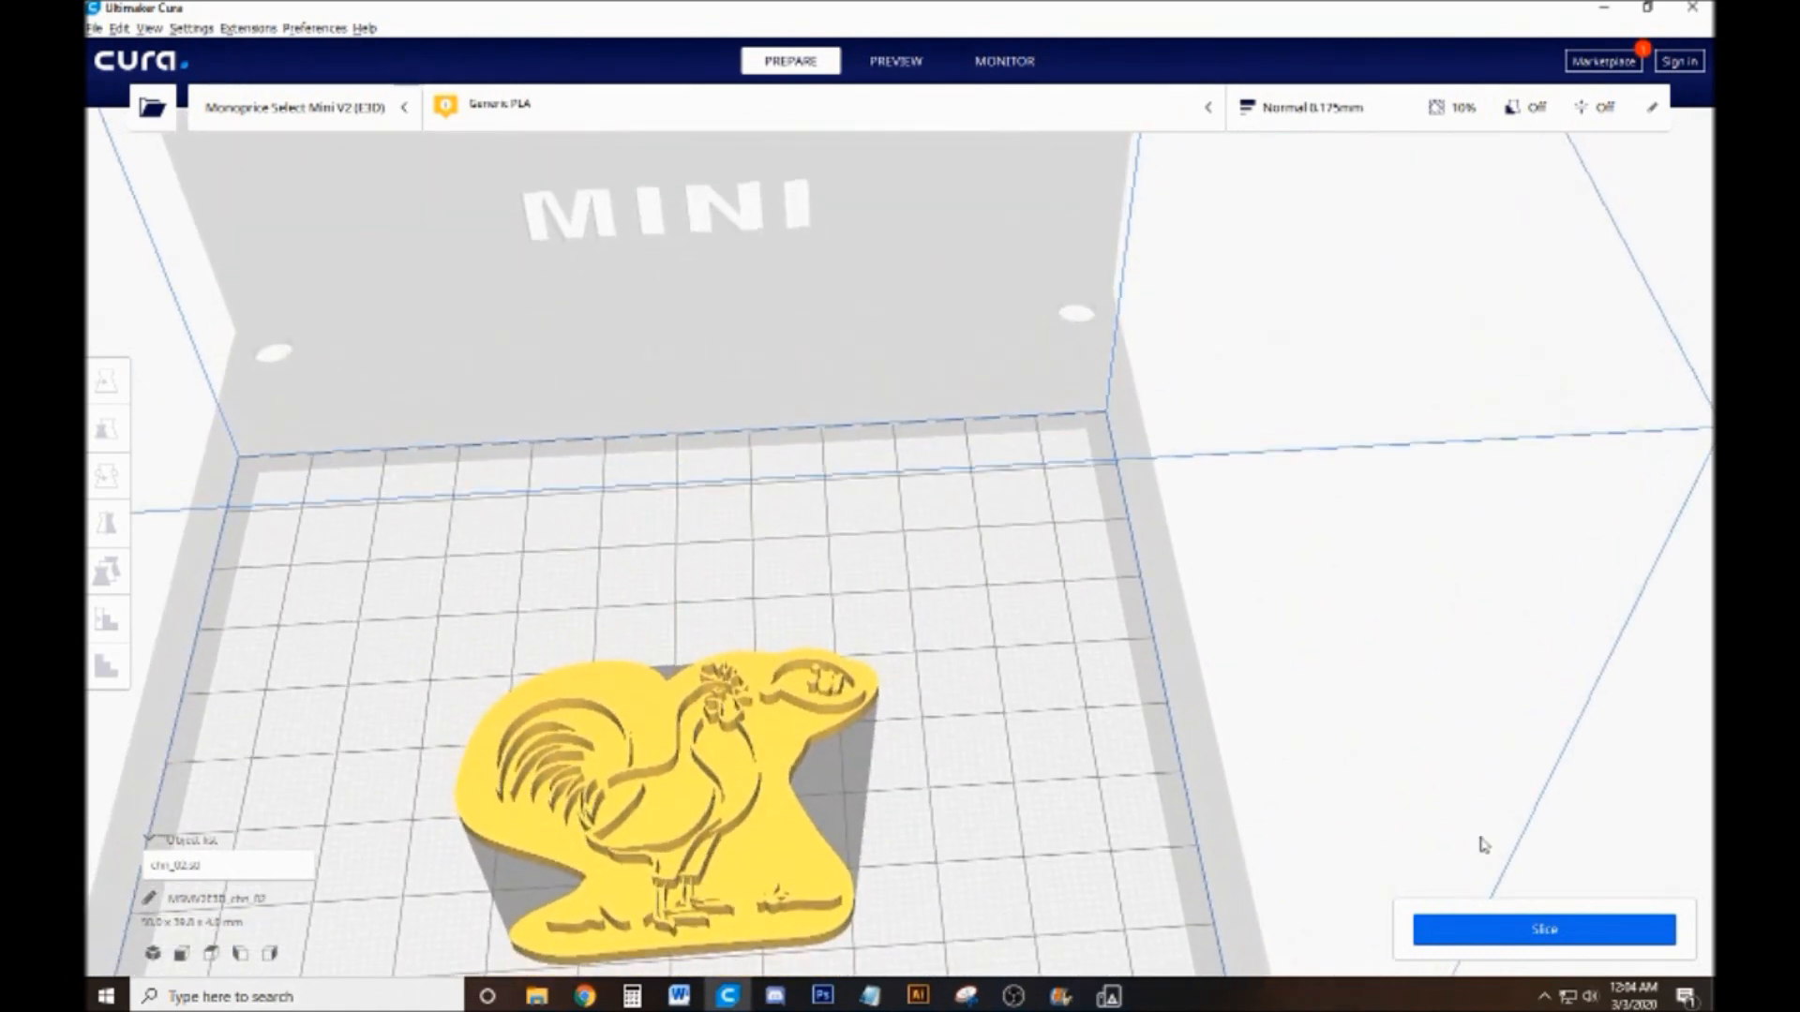
left_click(1622, 937)
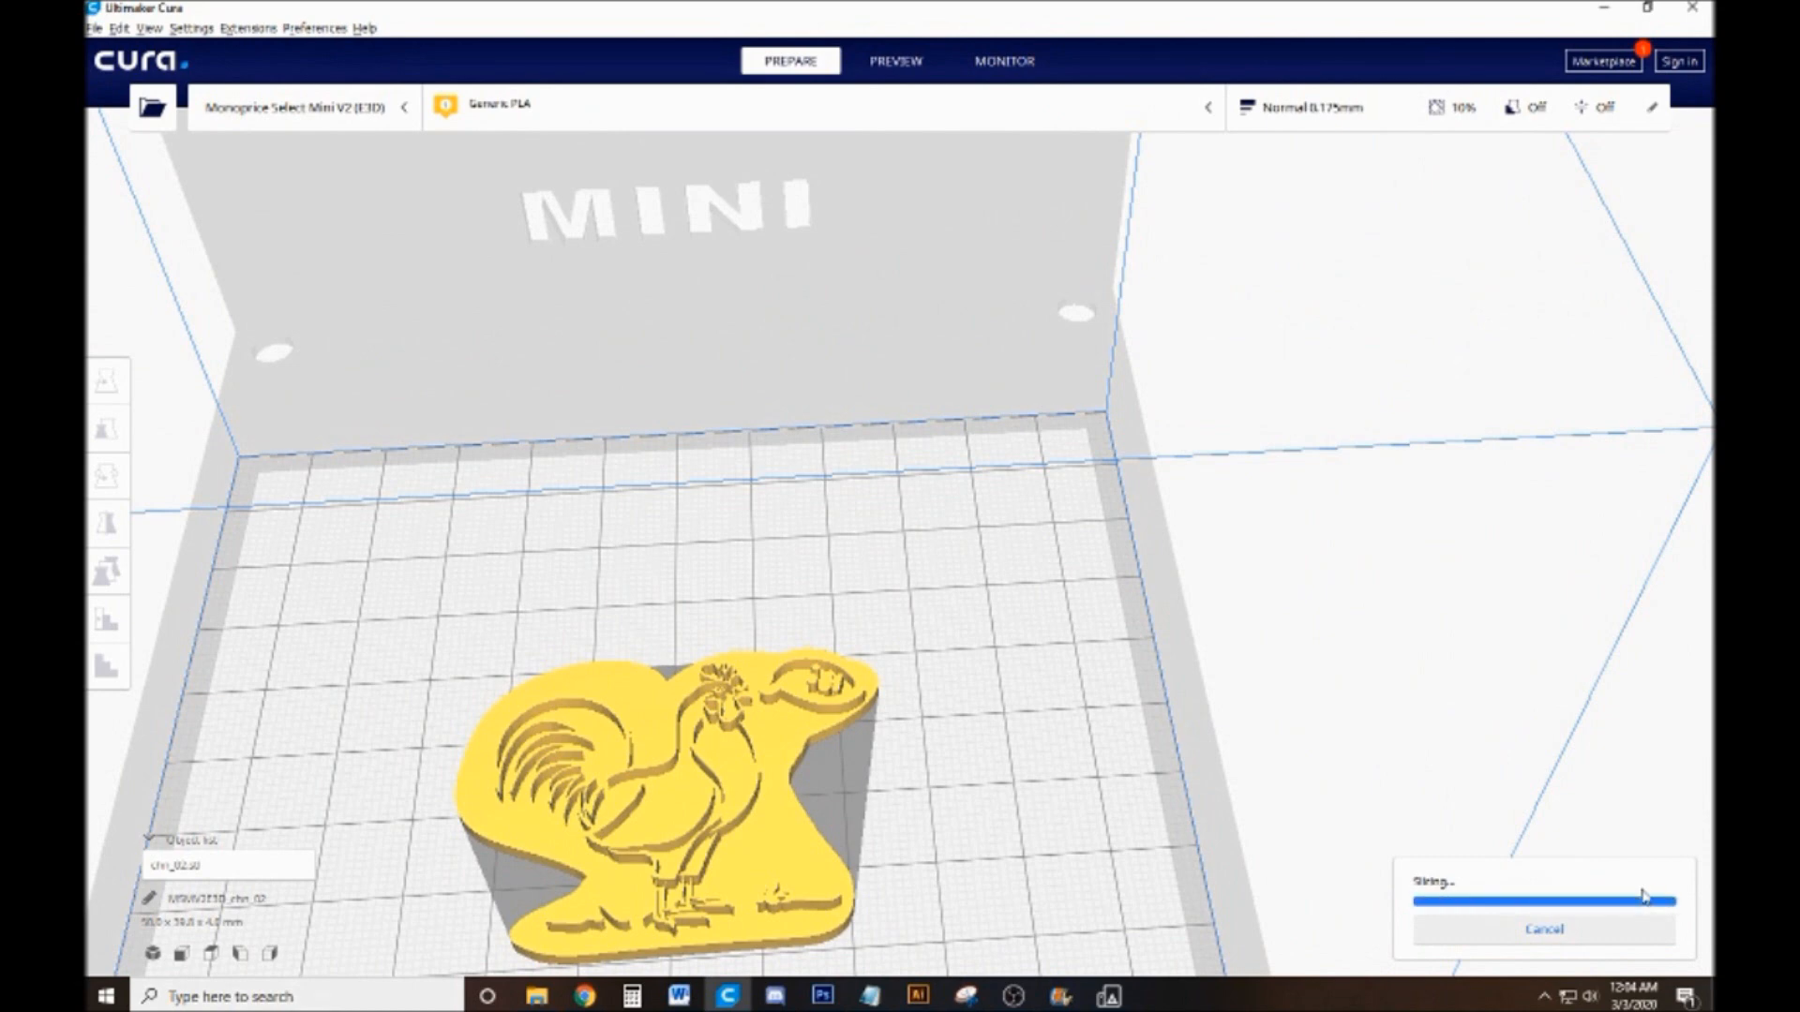
Examine the sliced rooster stamp from above, from the front and up close, and check the print time and material estimate
scroll(1493, 887, "down", 3)
left_click_drag(1005, 695, 990, 729)
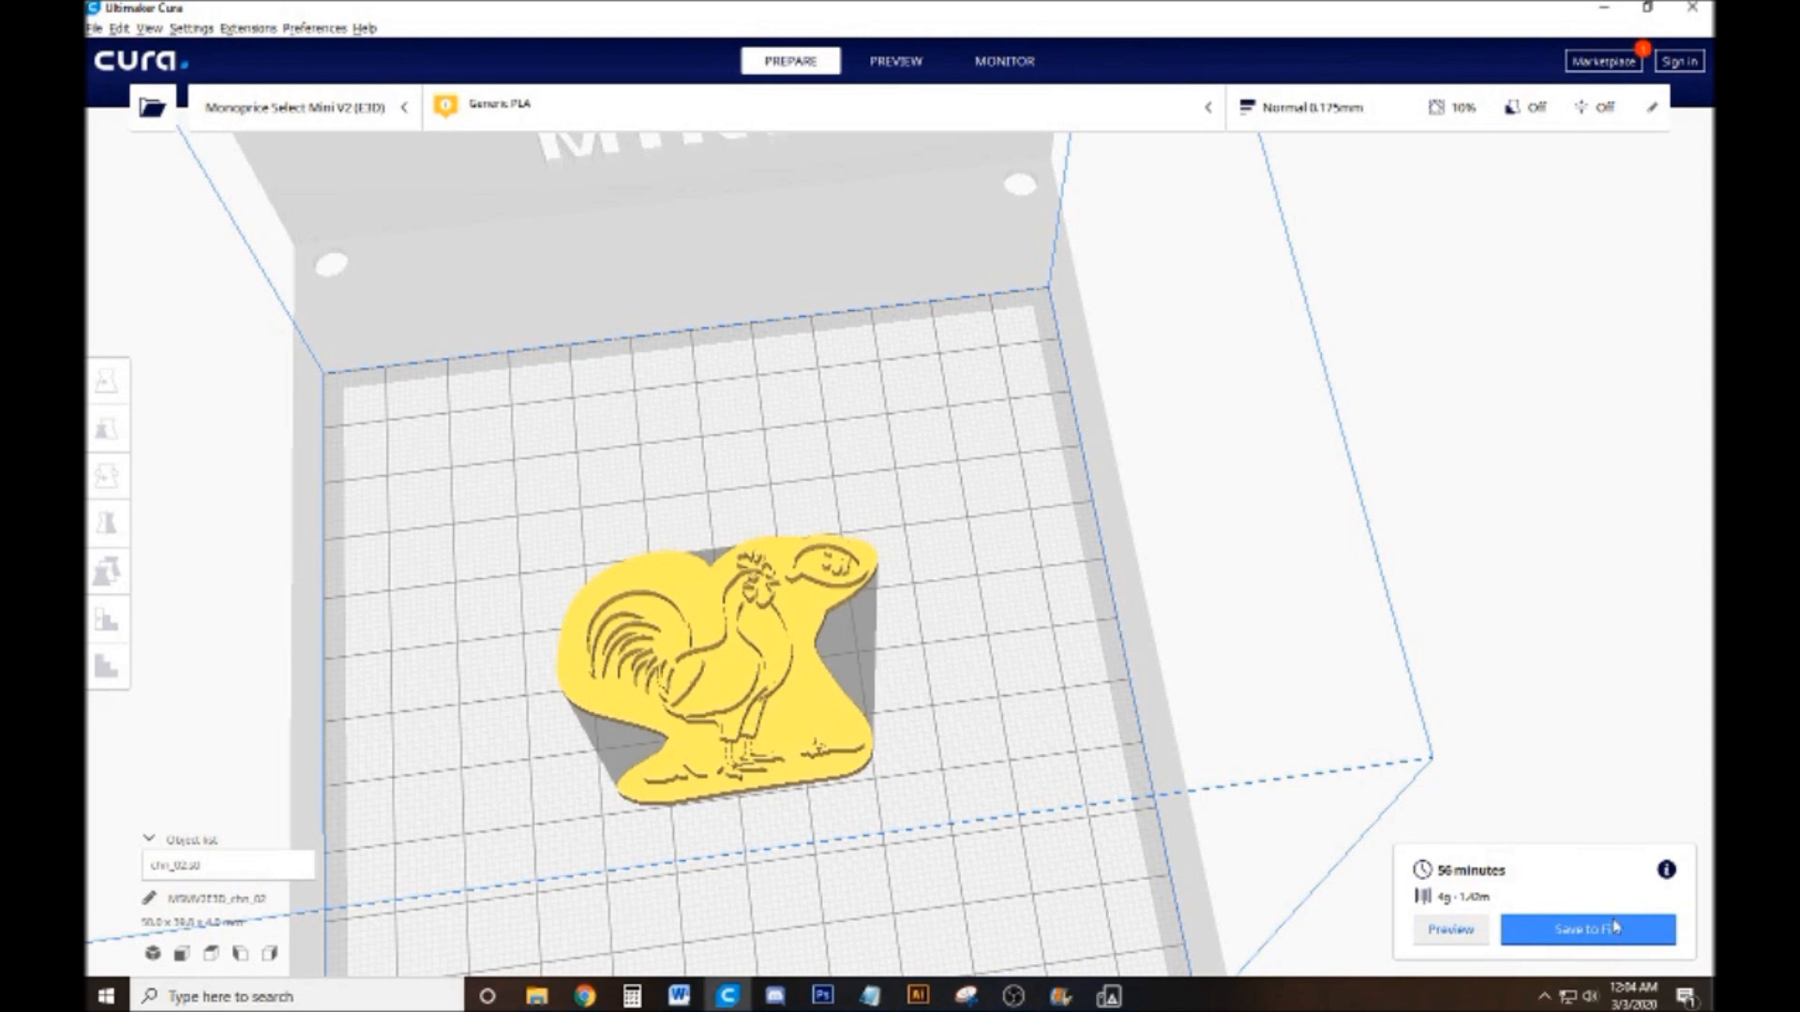
left_click_drag(1045, 717, 971, 784)
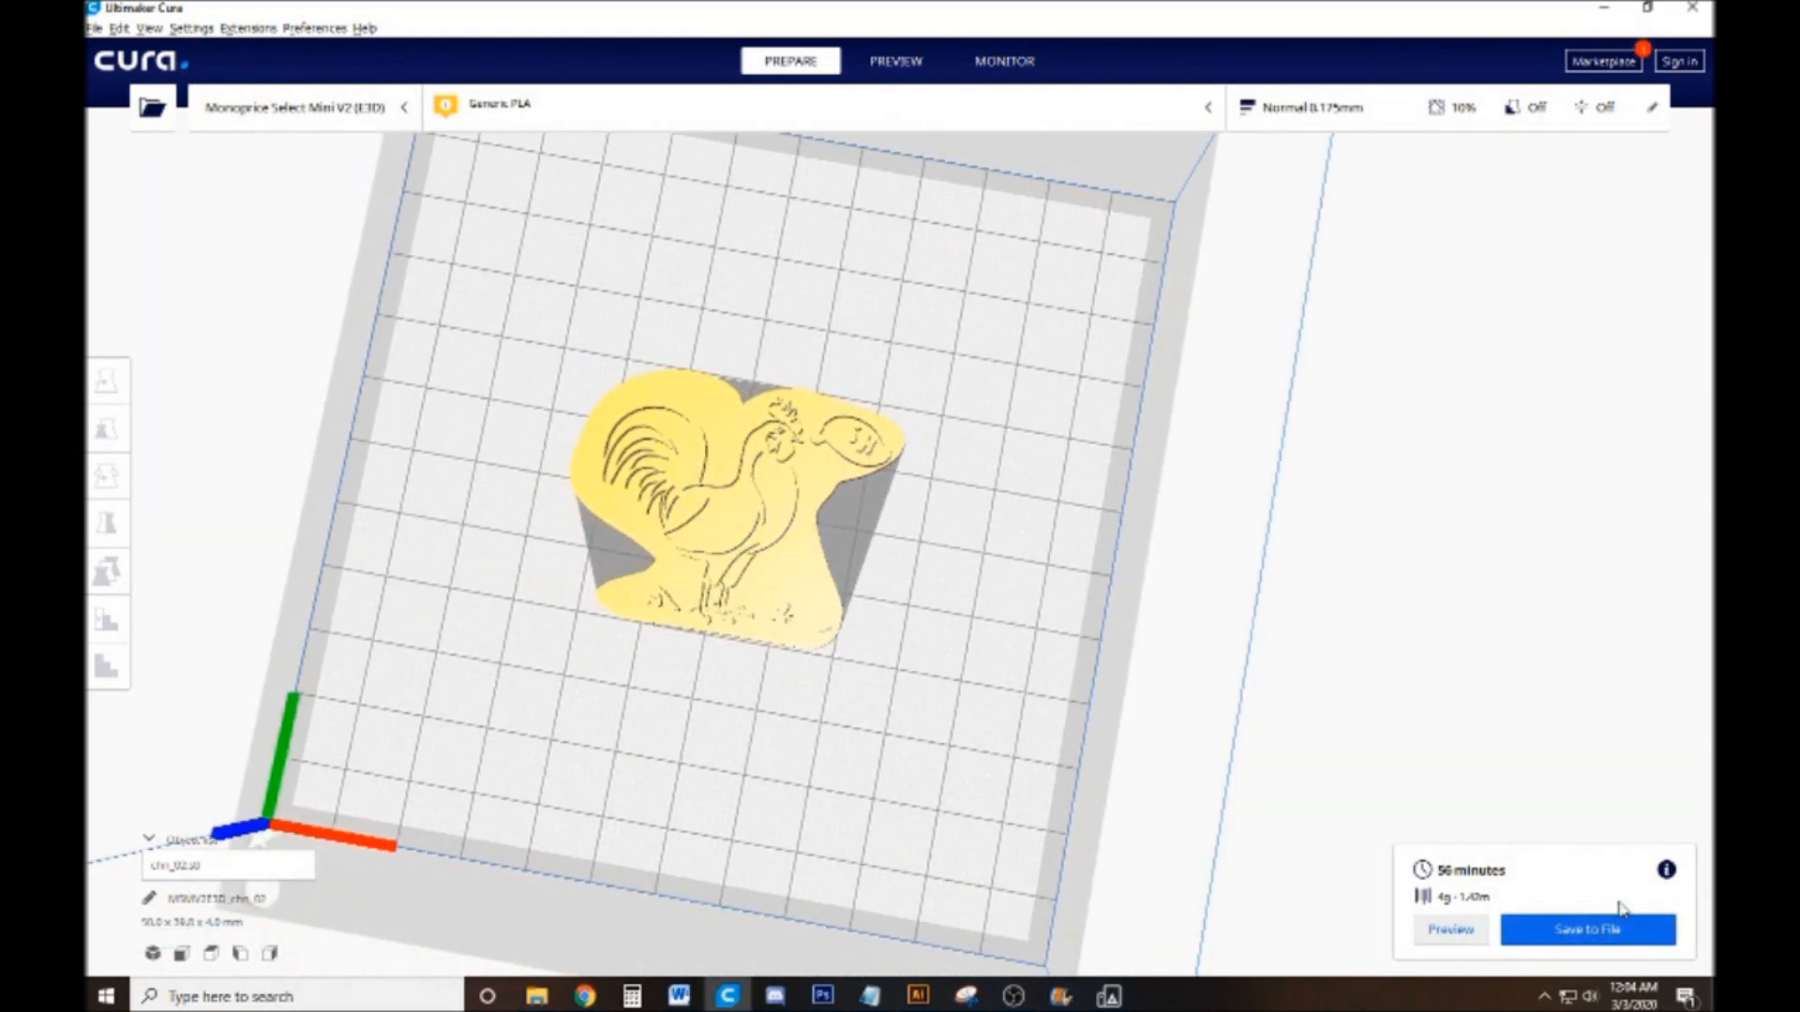
left_click_drag(1159, 686, 1222, 531)
scroll(1223, 531, "down", 2)
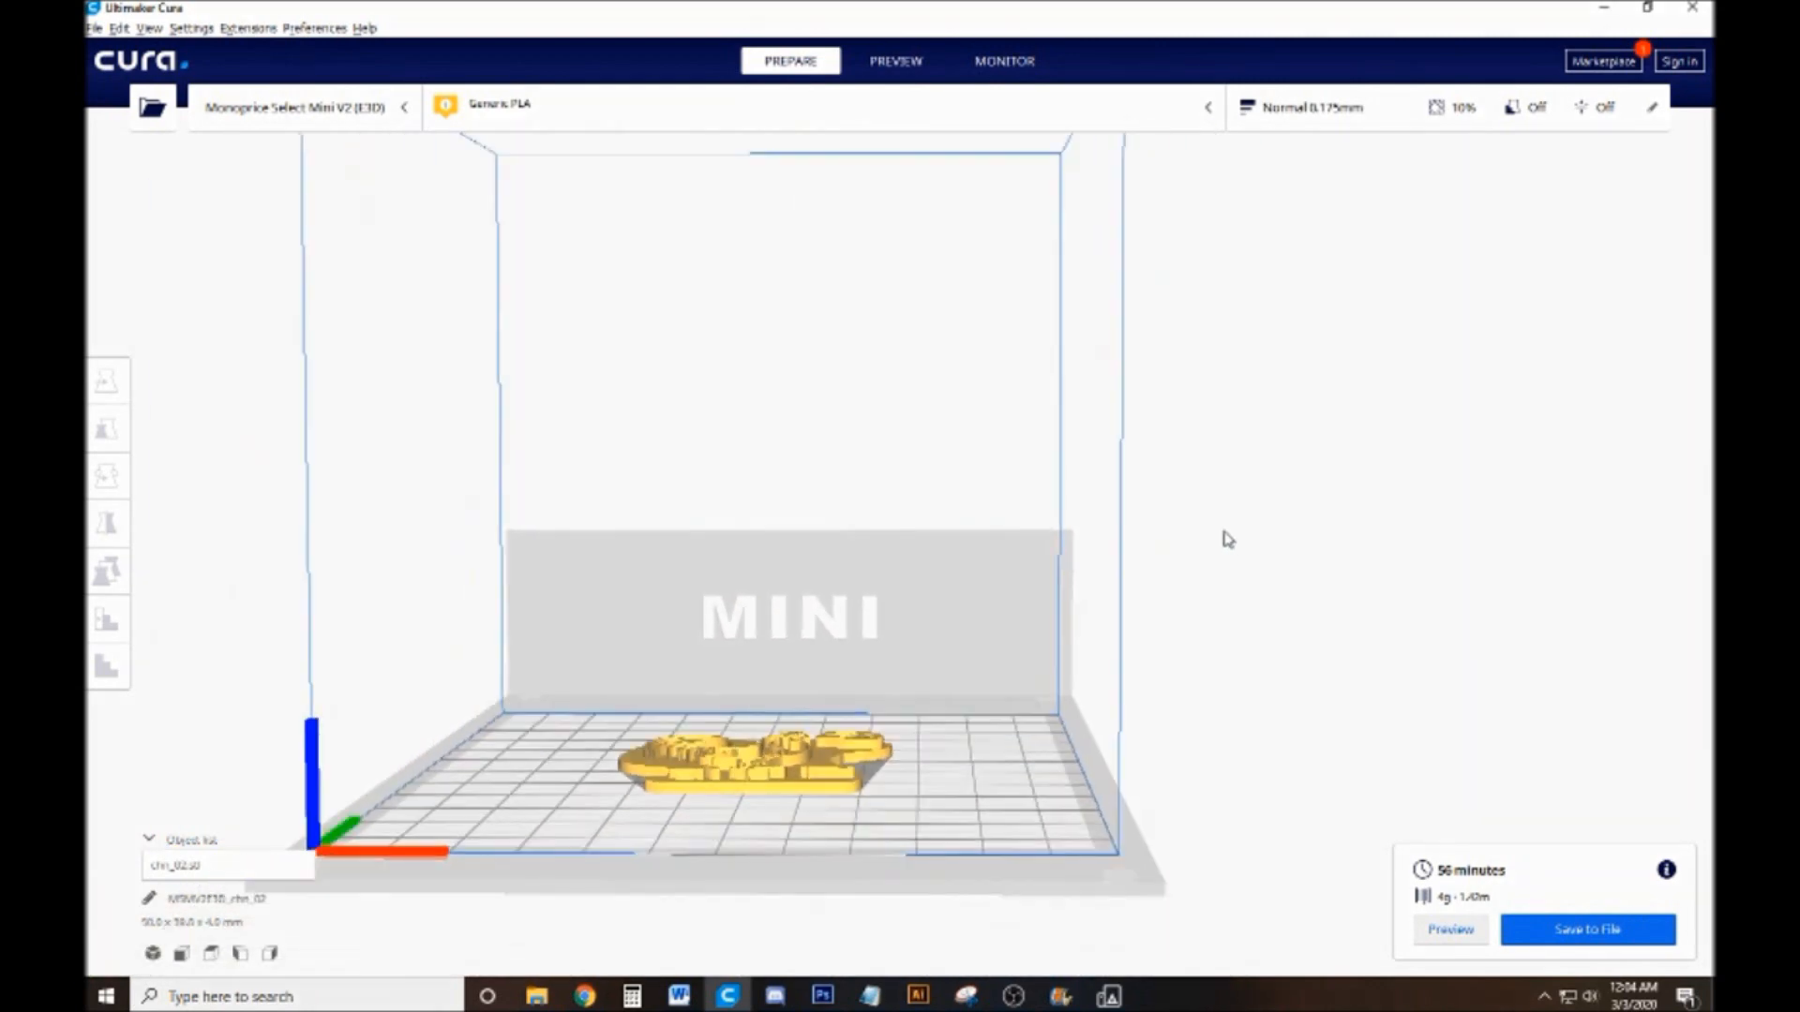
left_click_drag(907, 699, 906, 735)
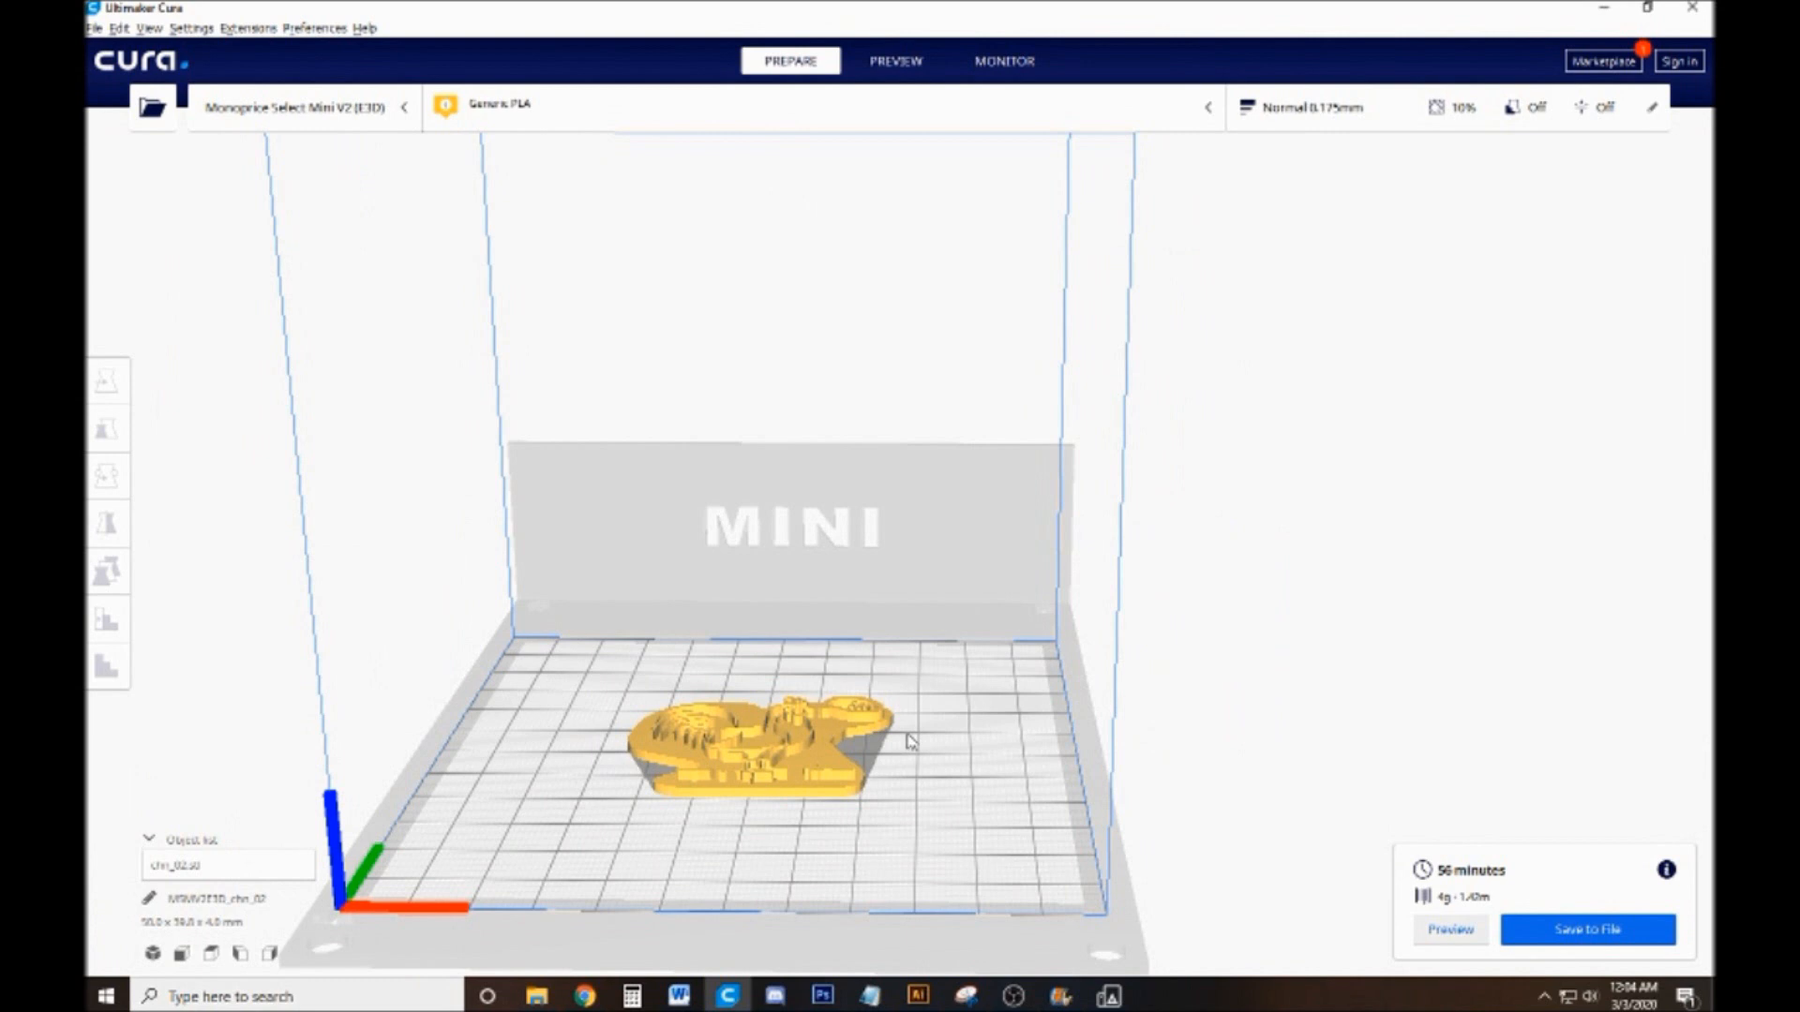
left_click_drag(909, 740, 924, 856)
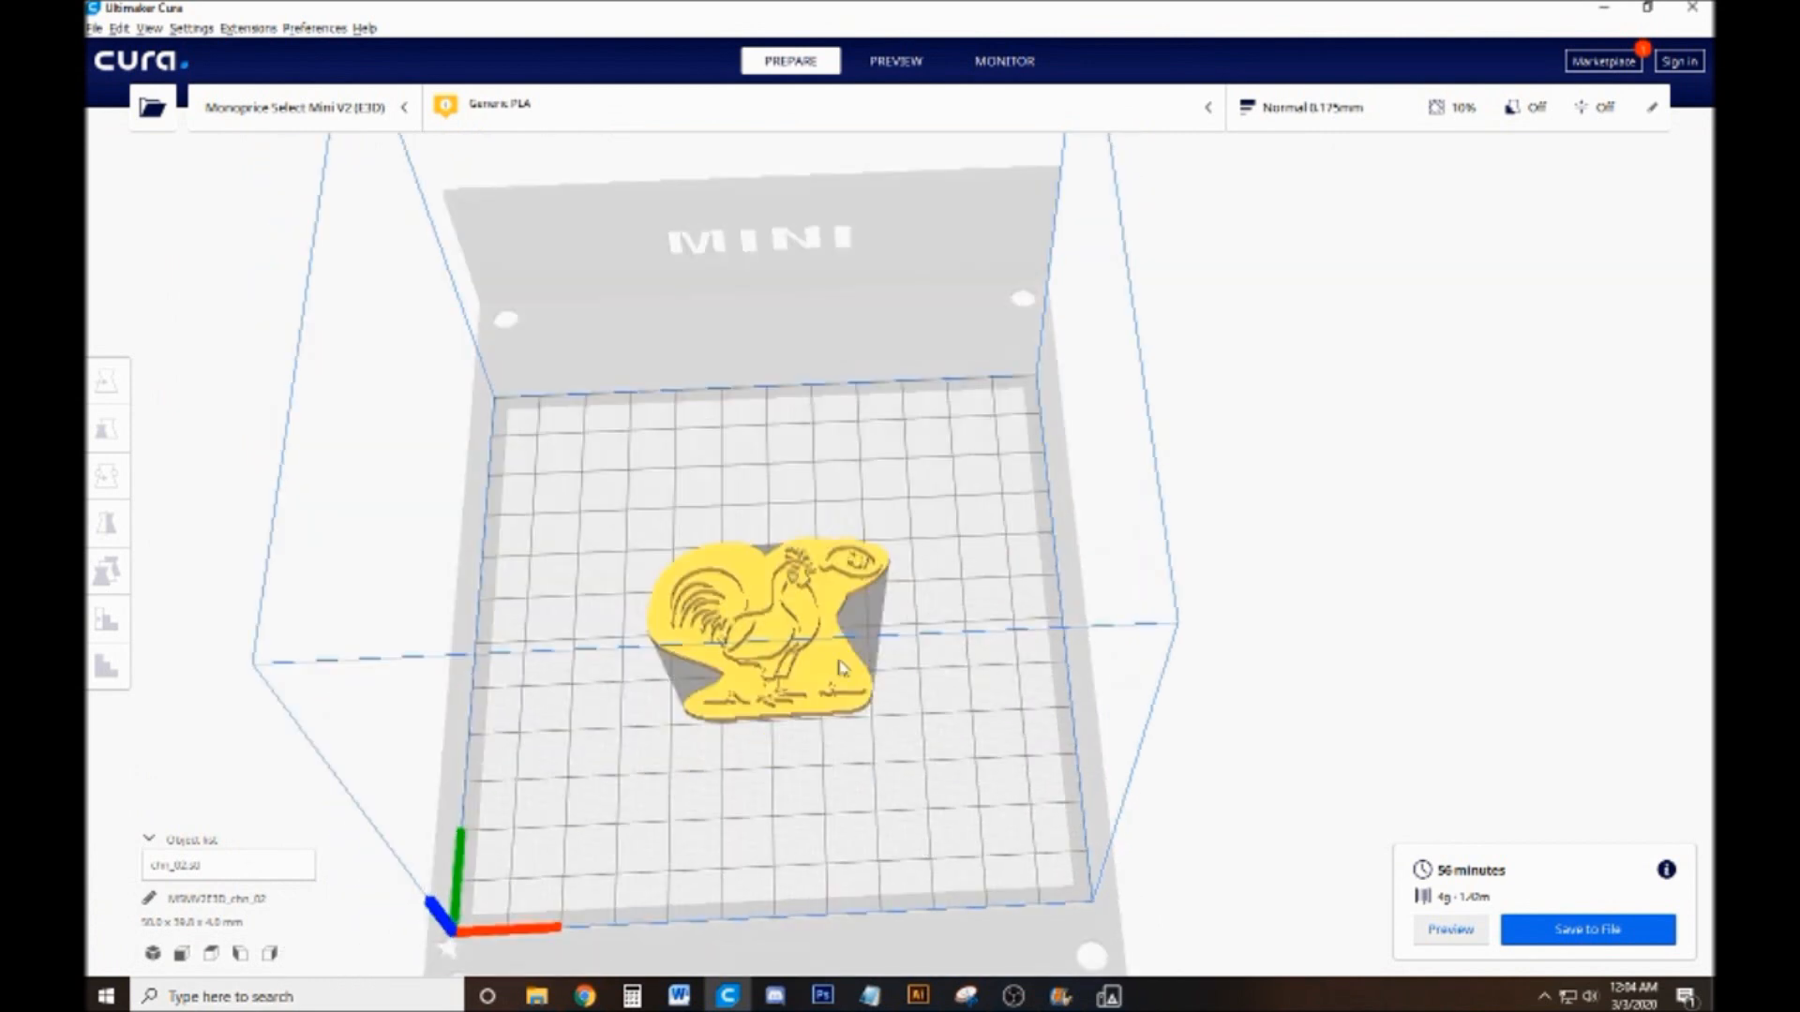
scroll(884, 643, "up", 2)
scroll(931, 629, "up", 2)
left_click_drag(931, 629, 972, 594)
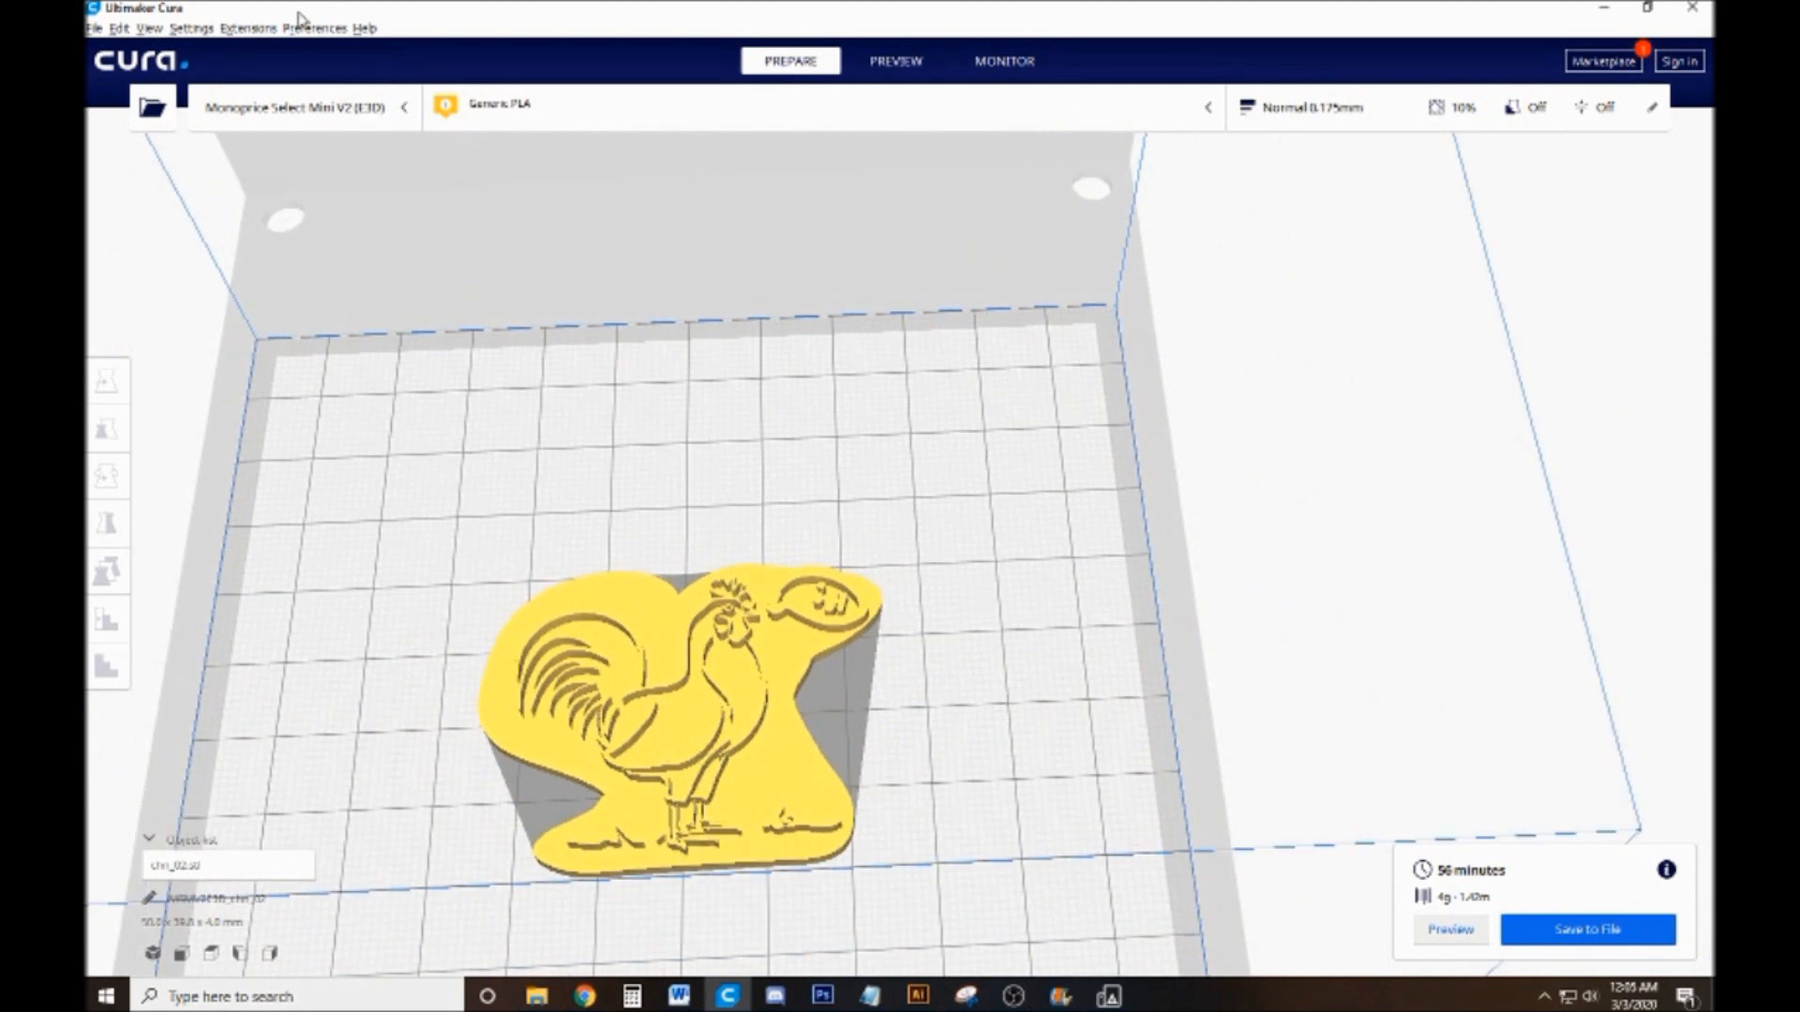
left_click_drag(760, 569, 780, 560)
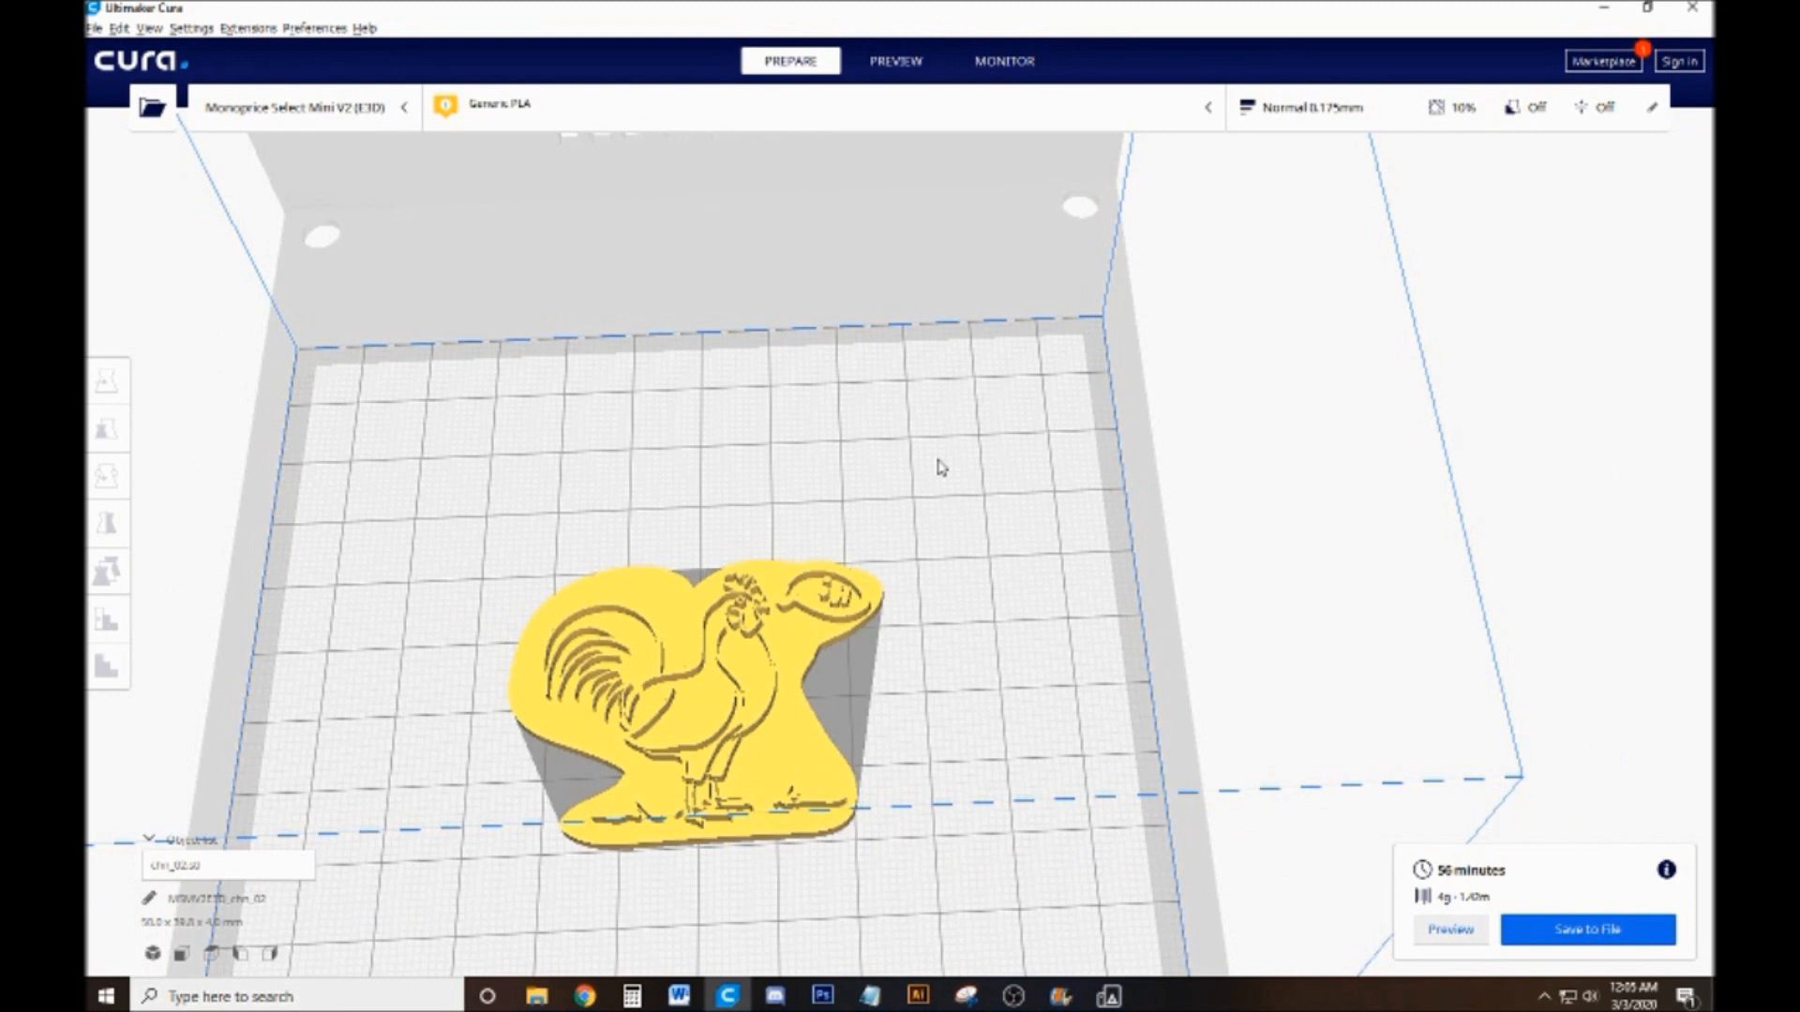
scroll(1029, 467, "down", 3)
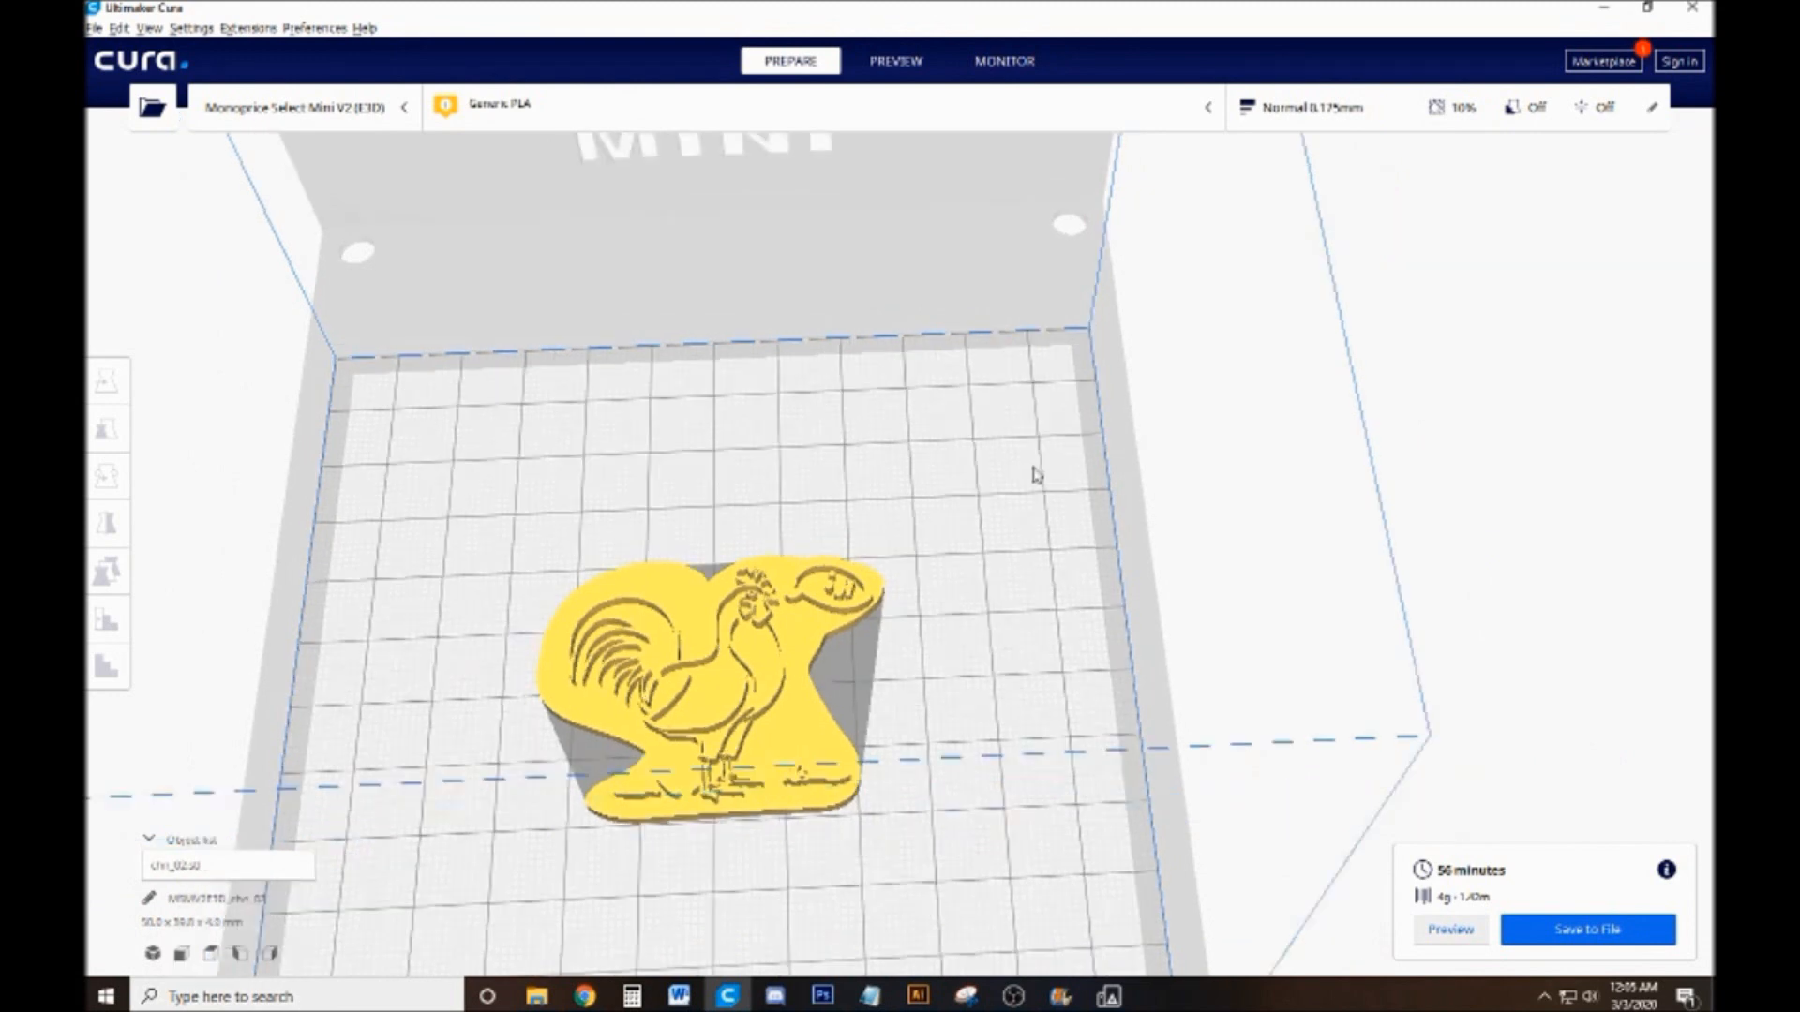
left_click_drag(1001, 648, 978, 575)
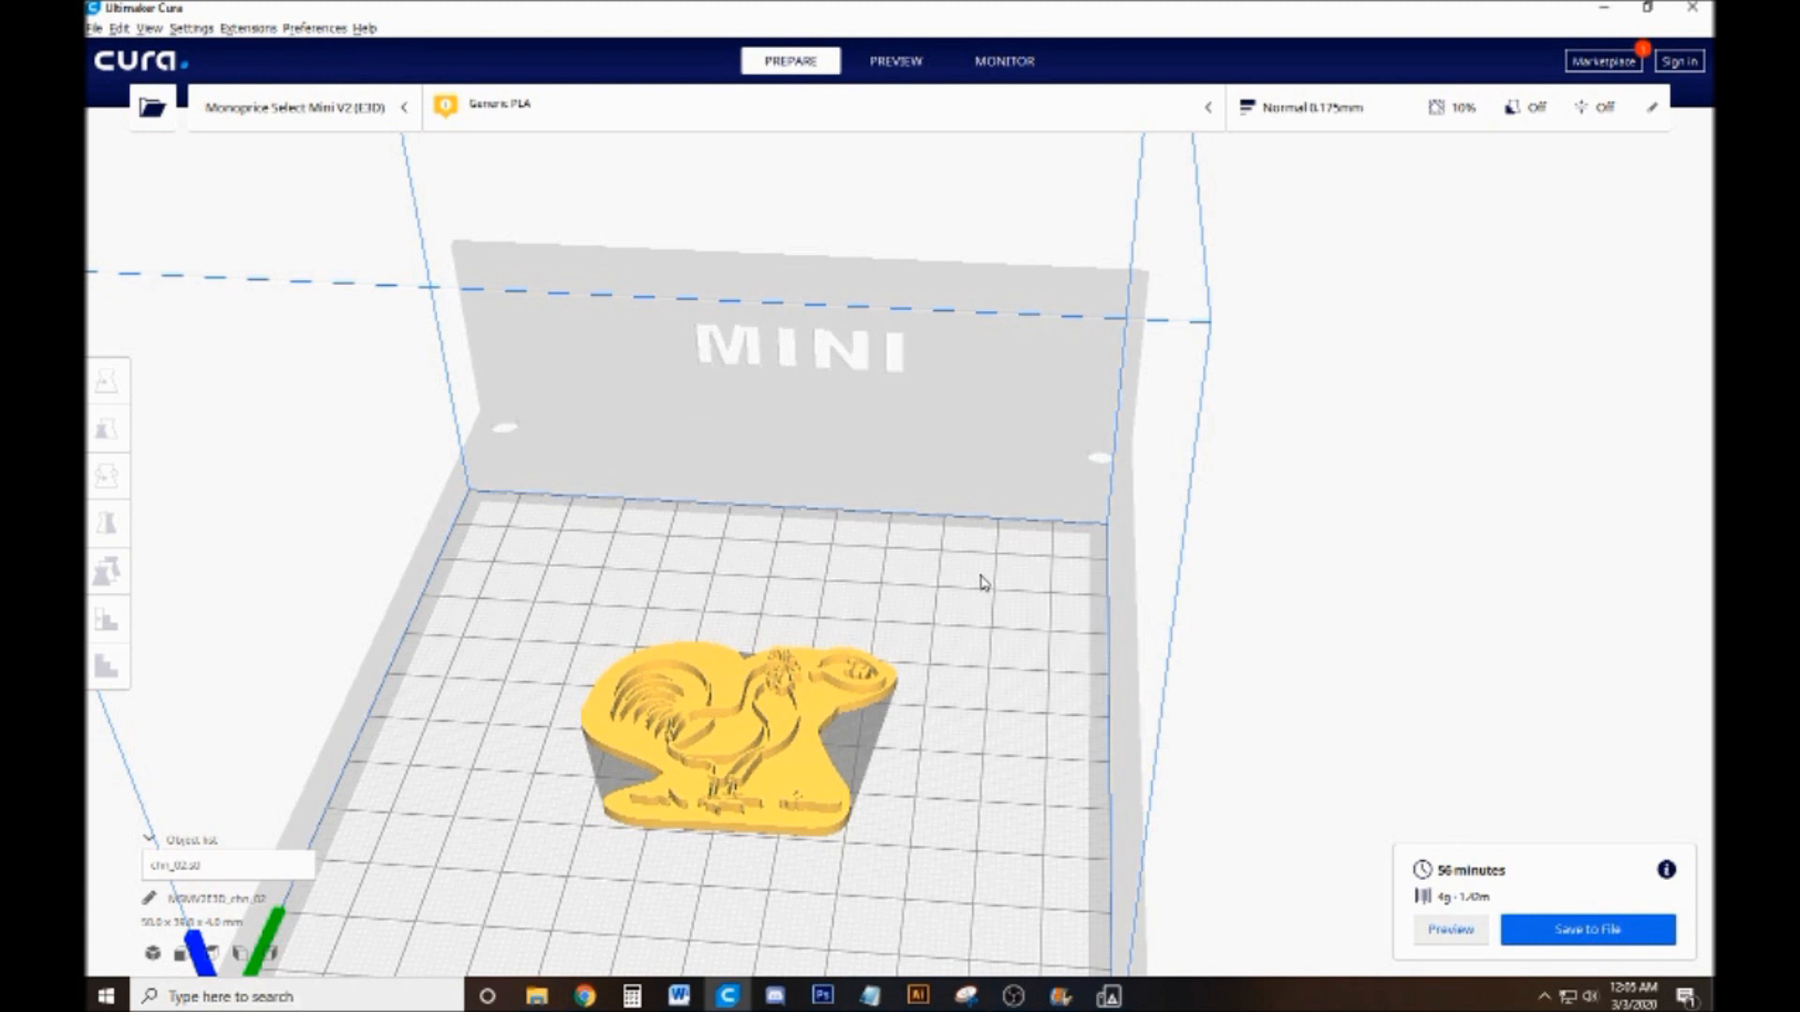
left_click_drag(980, 583, 966, 622)
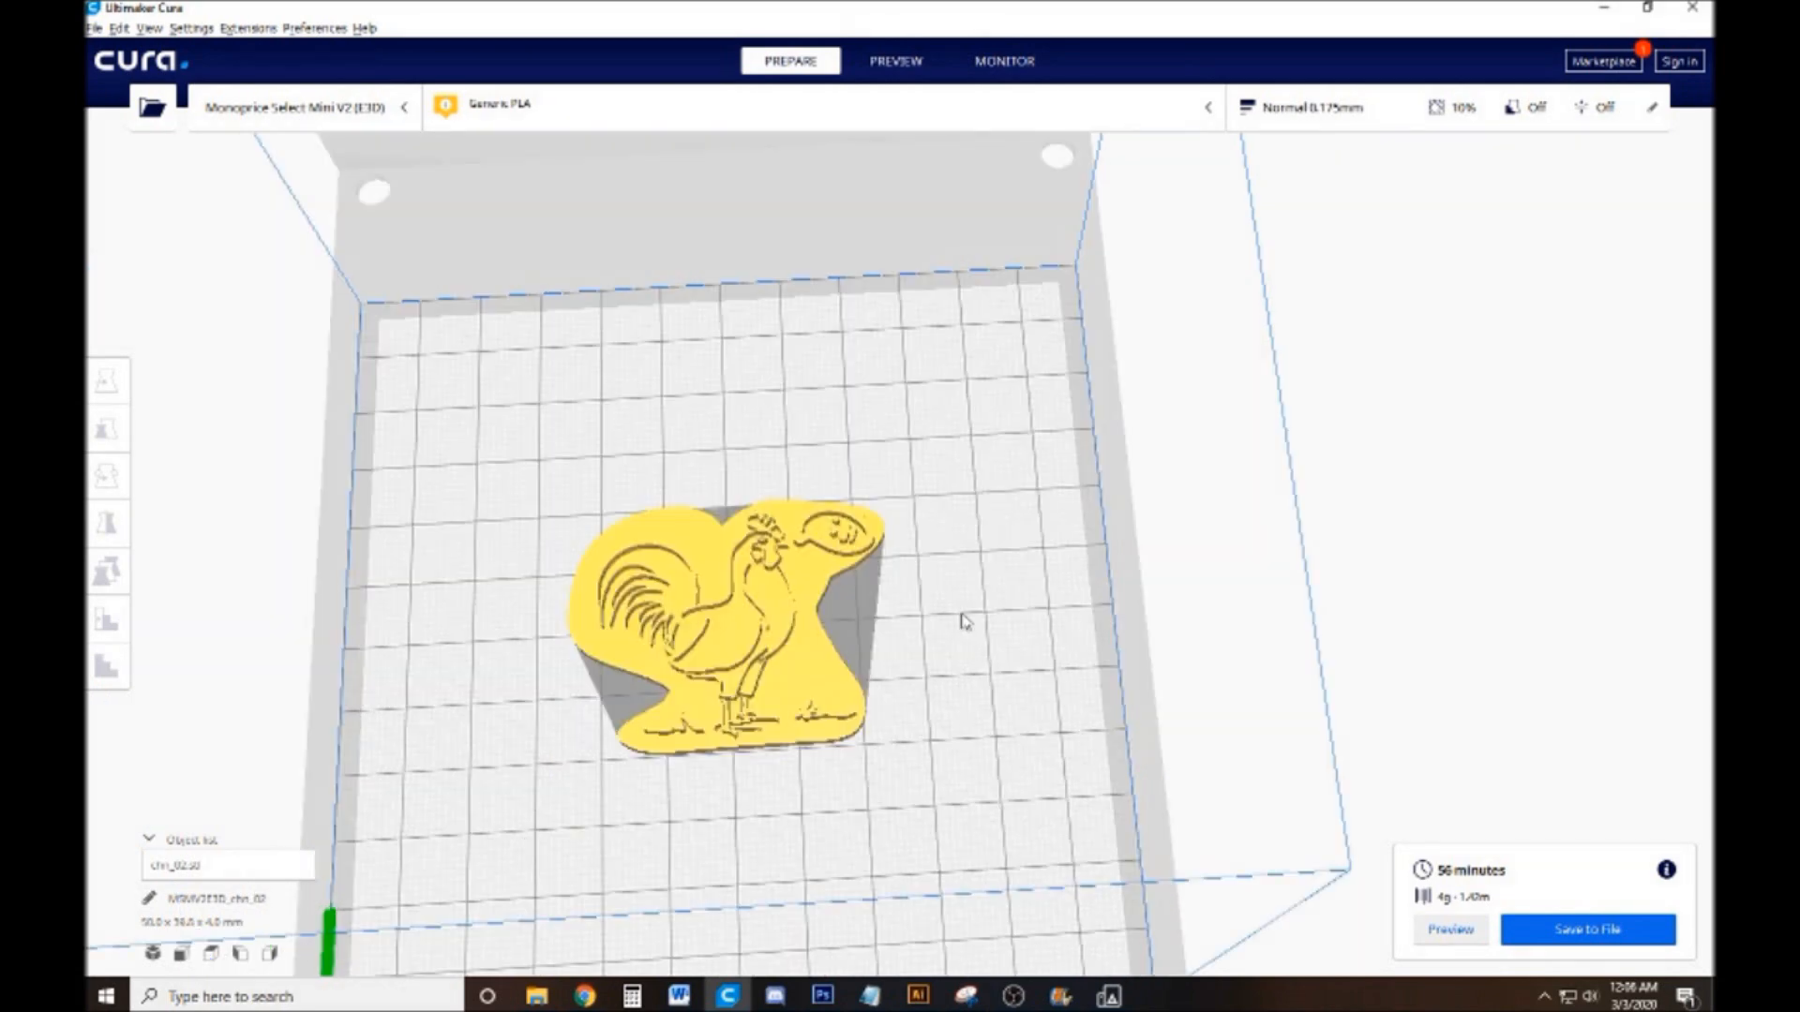
scroll(966, 622, "down", 3)
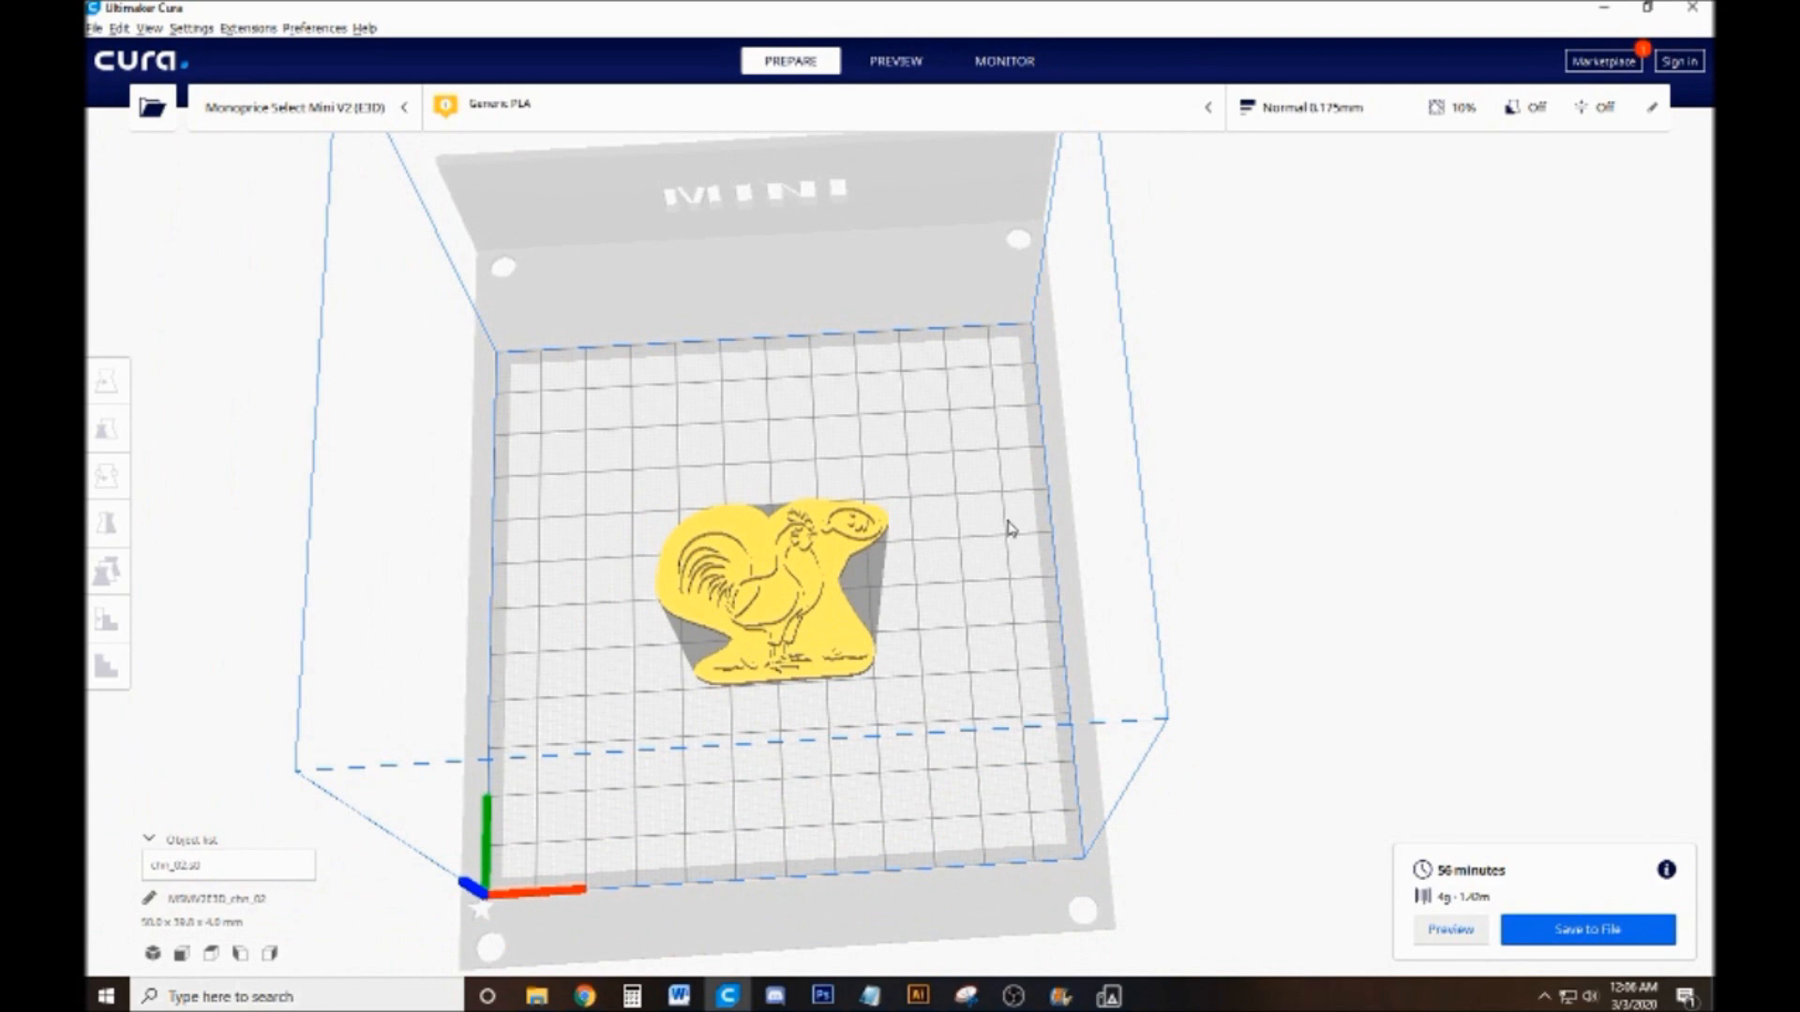
scroll(1001, 574, "down", 2)
scroll(1001, 574, "up", 5)
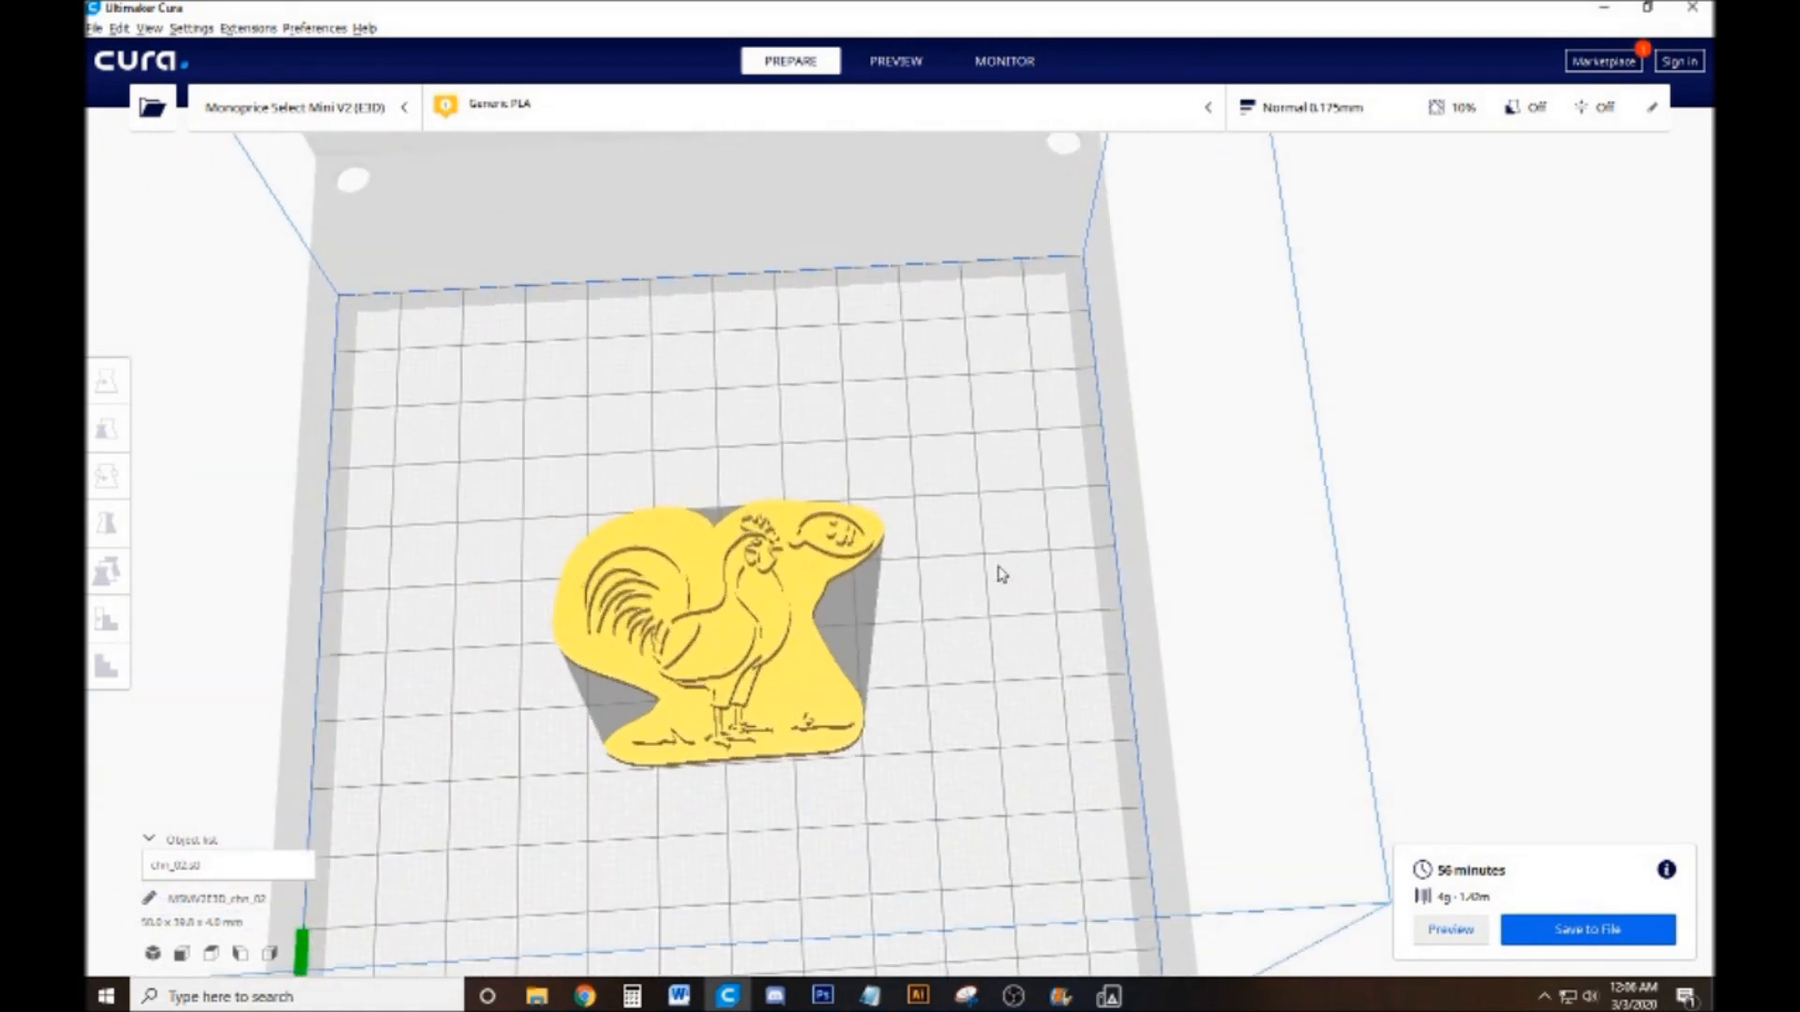
left_click_drag(1029, 603, 992, 594)
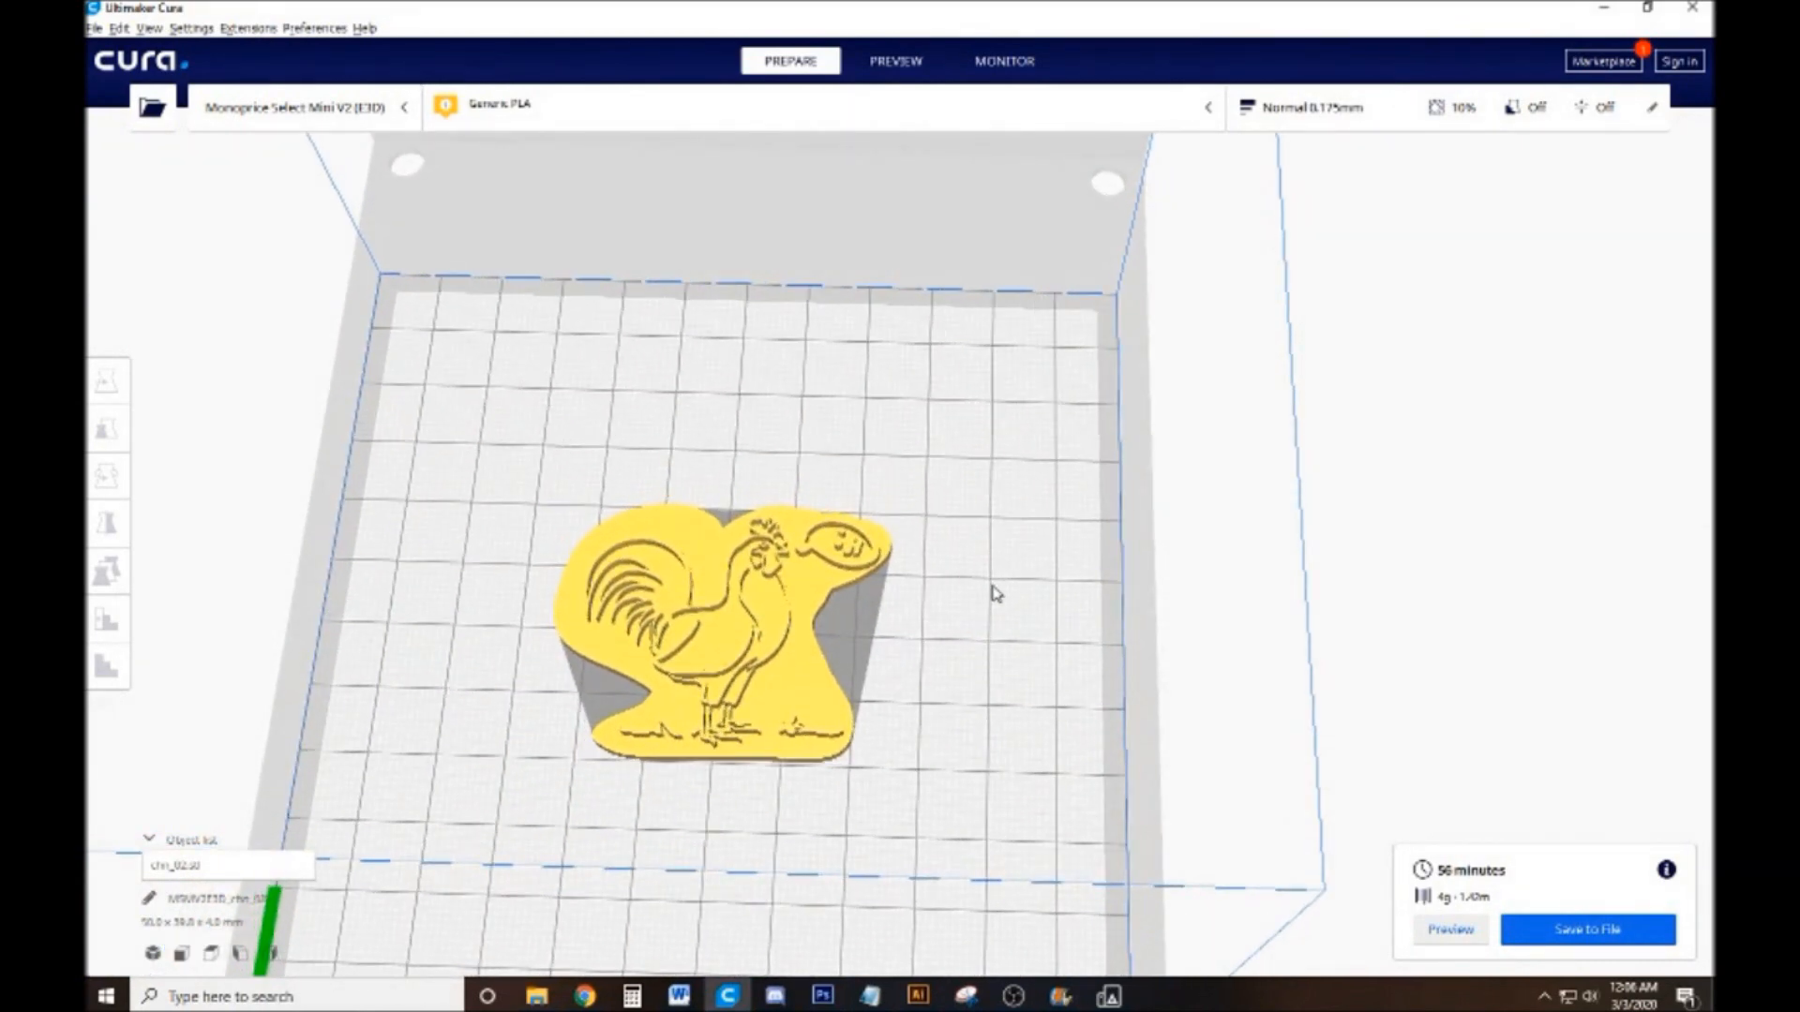